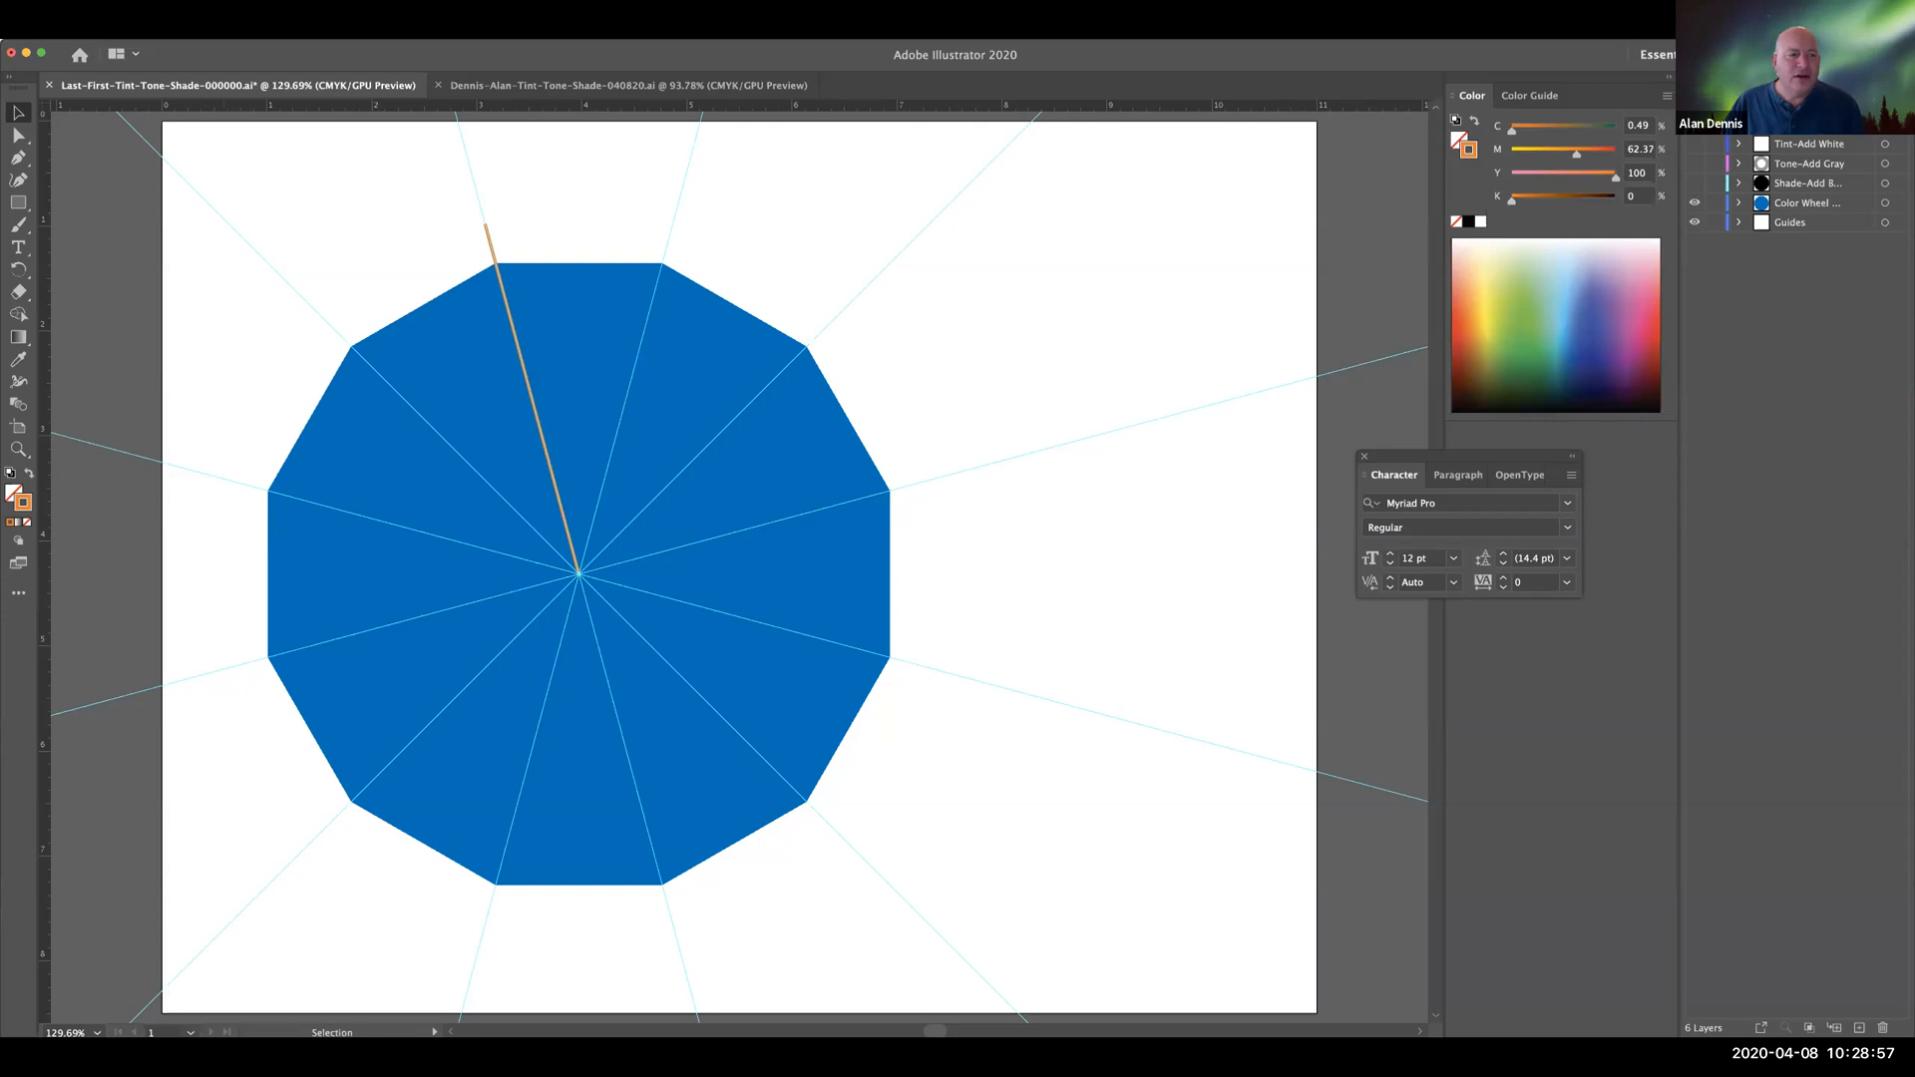
Save the document to the Desktop as an Illustrator file, replacing the name's placeholders with the last name, first name and the date 040820.
{"action": "left_click", "coordinate": [144, 157]}
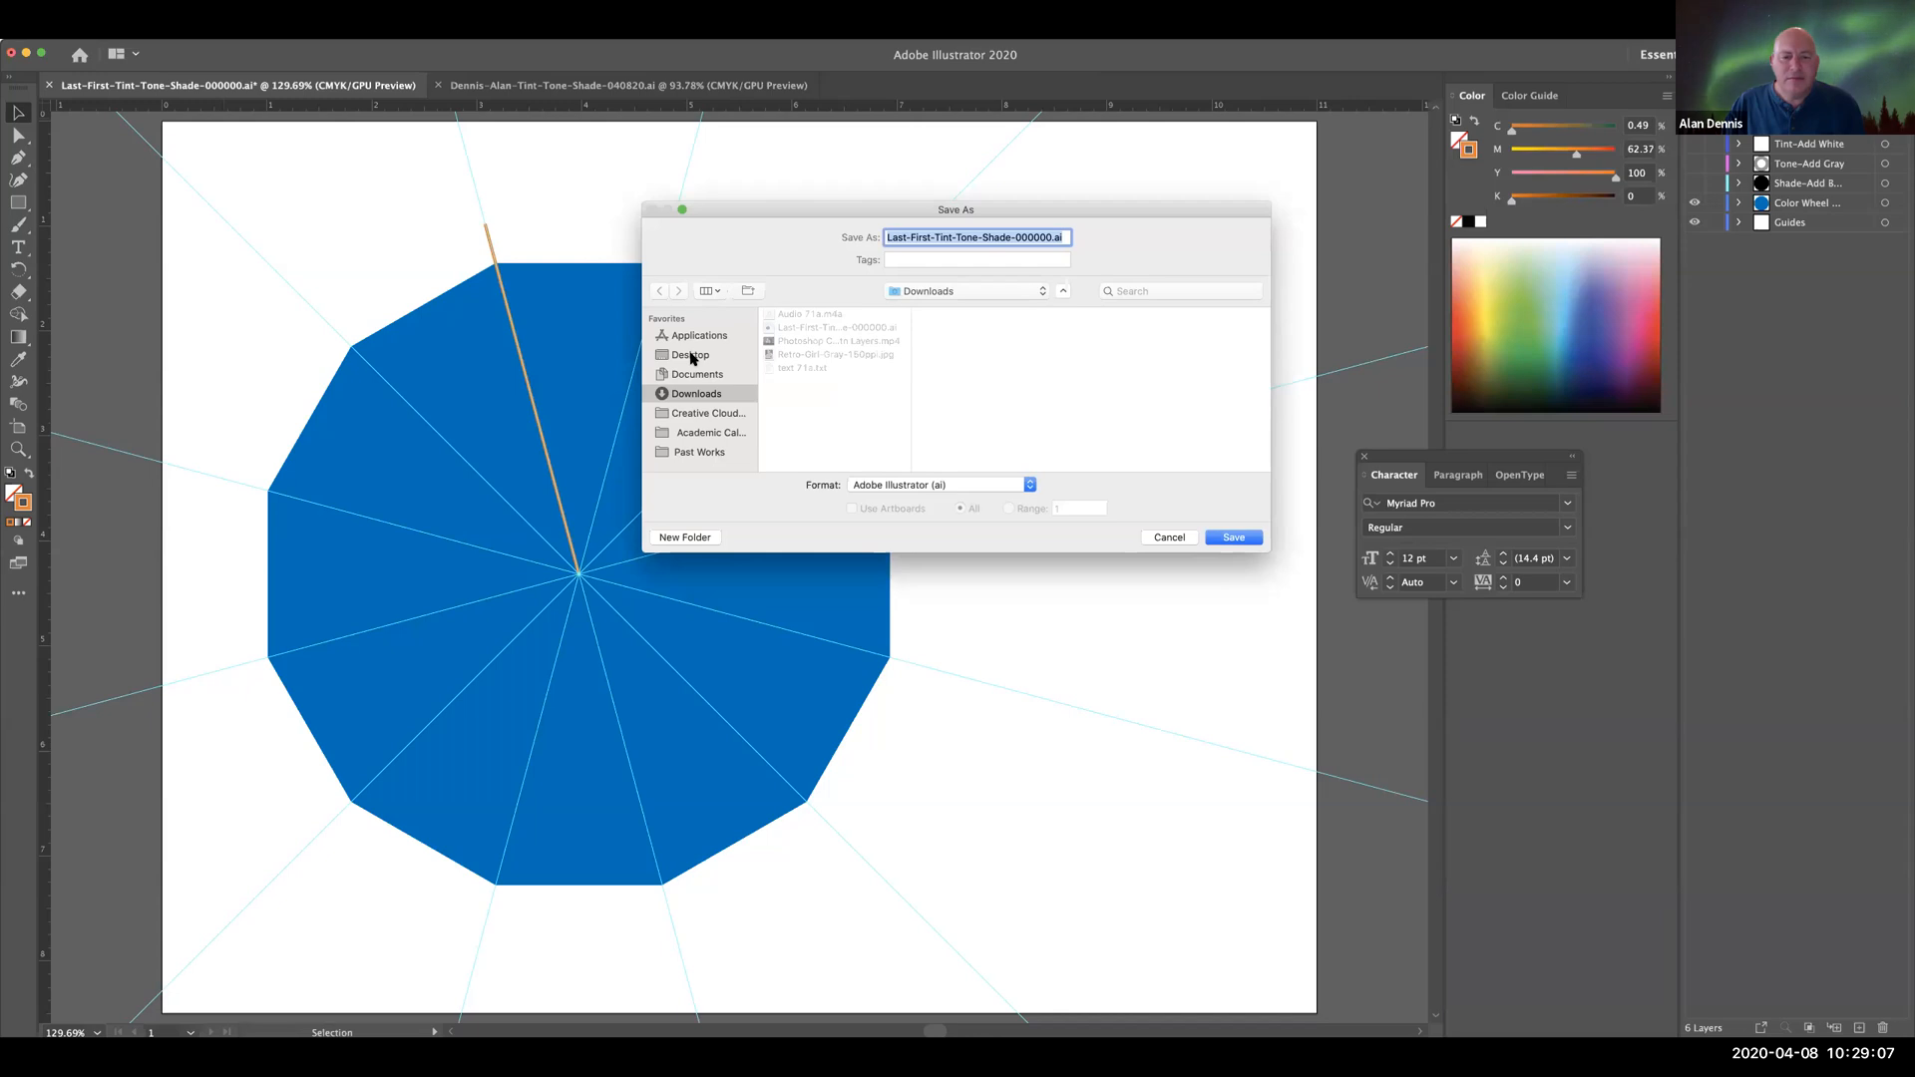
{"action": "left_click", "coordinate": [690, 356]}
{"action": "left_click", "coordinate": [891, 237]}
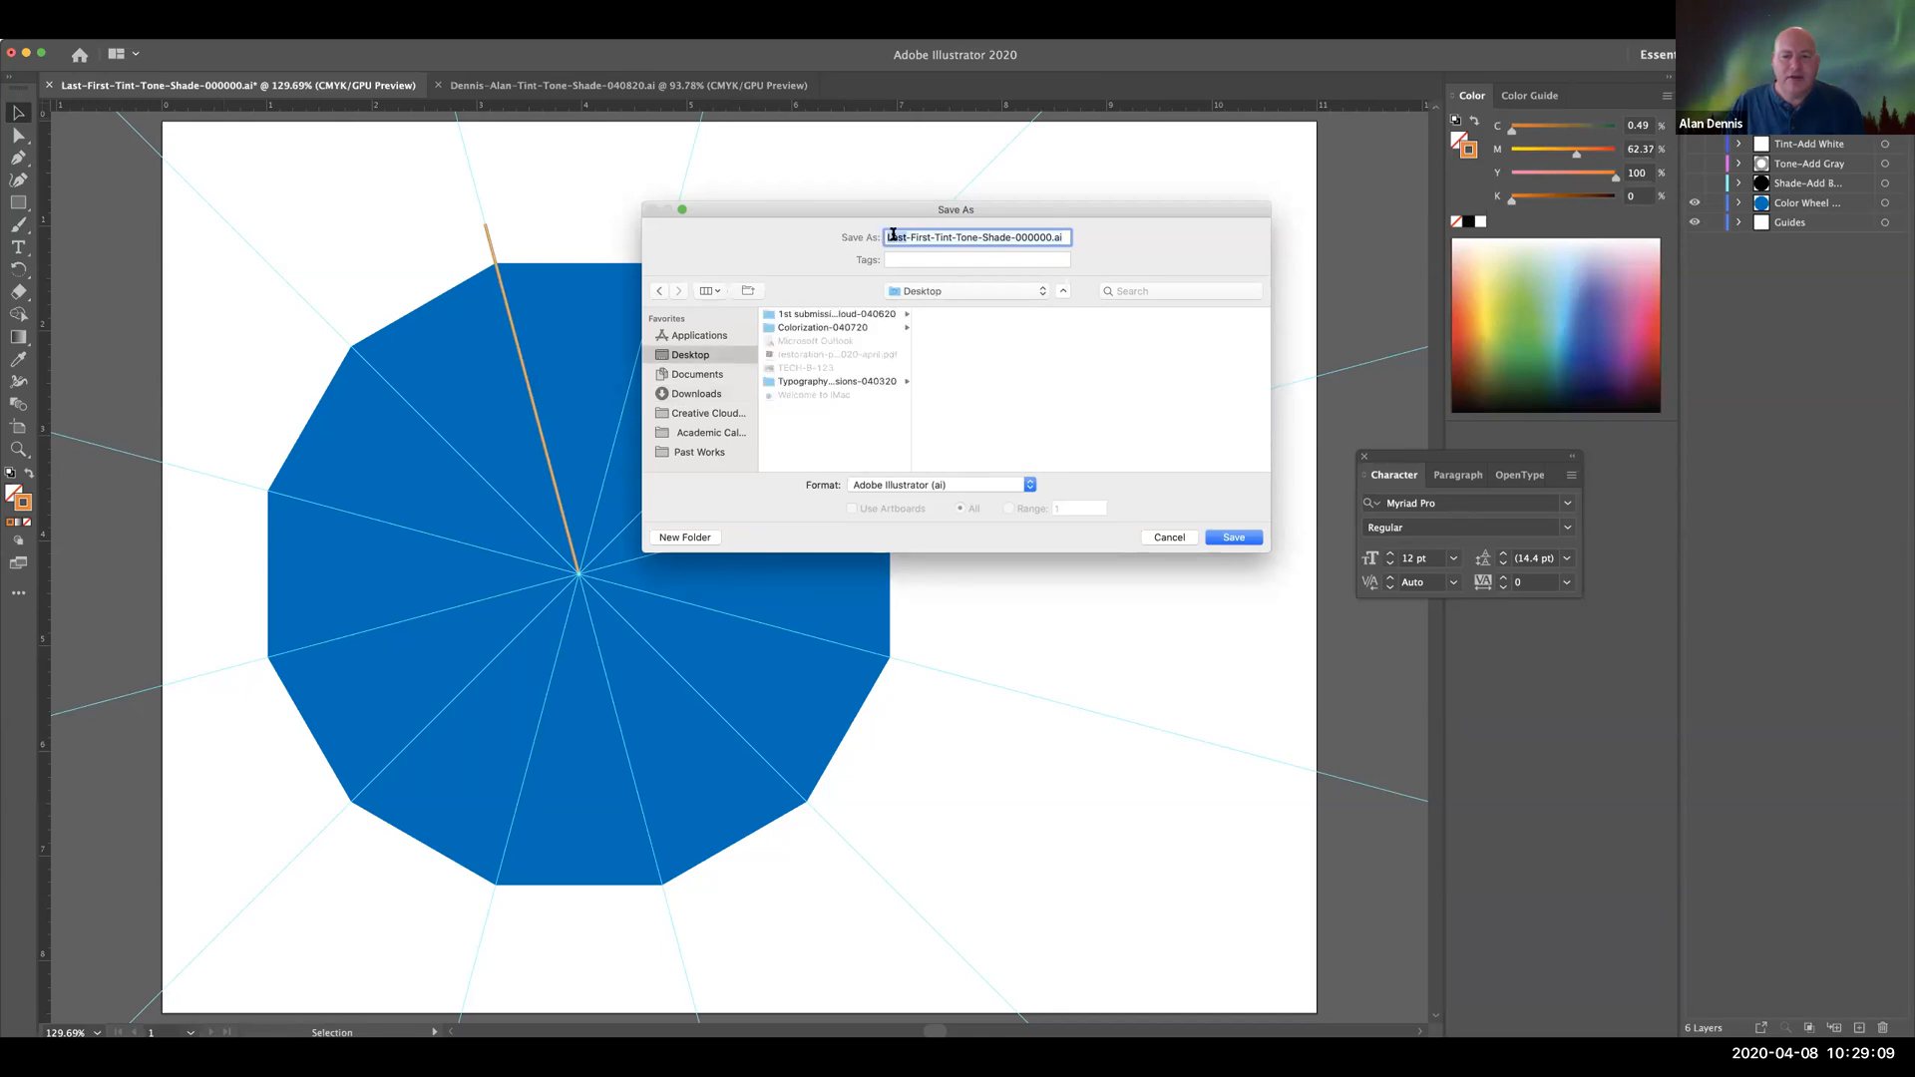
{"action": "type", "text": "Dennis"}
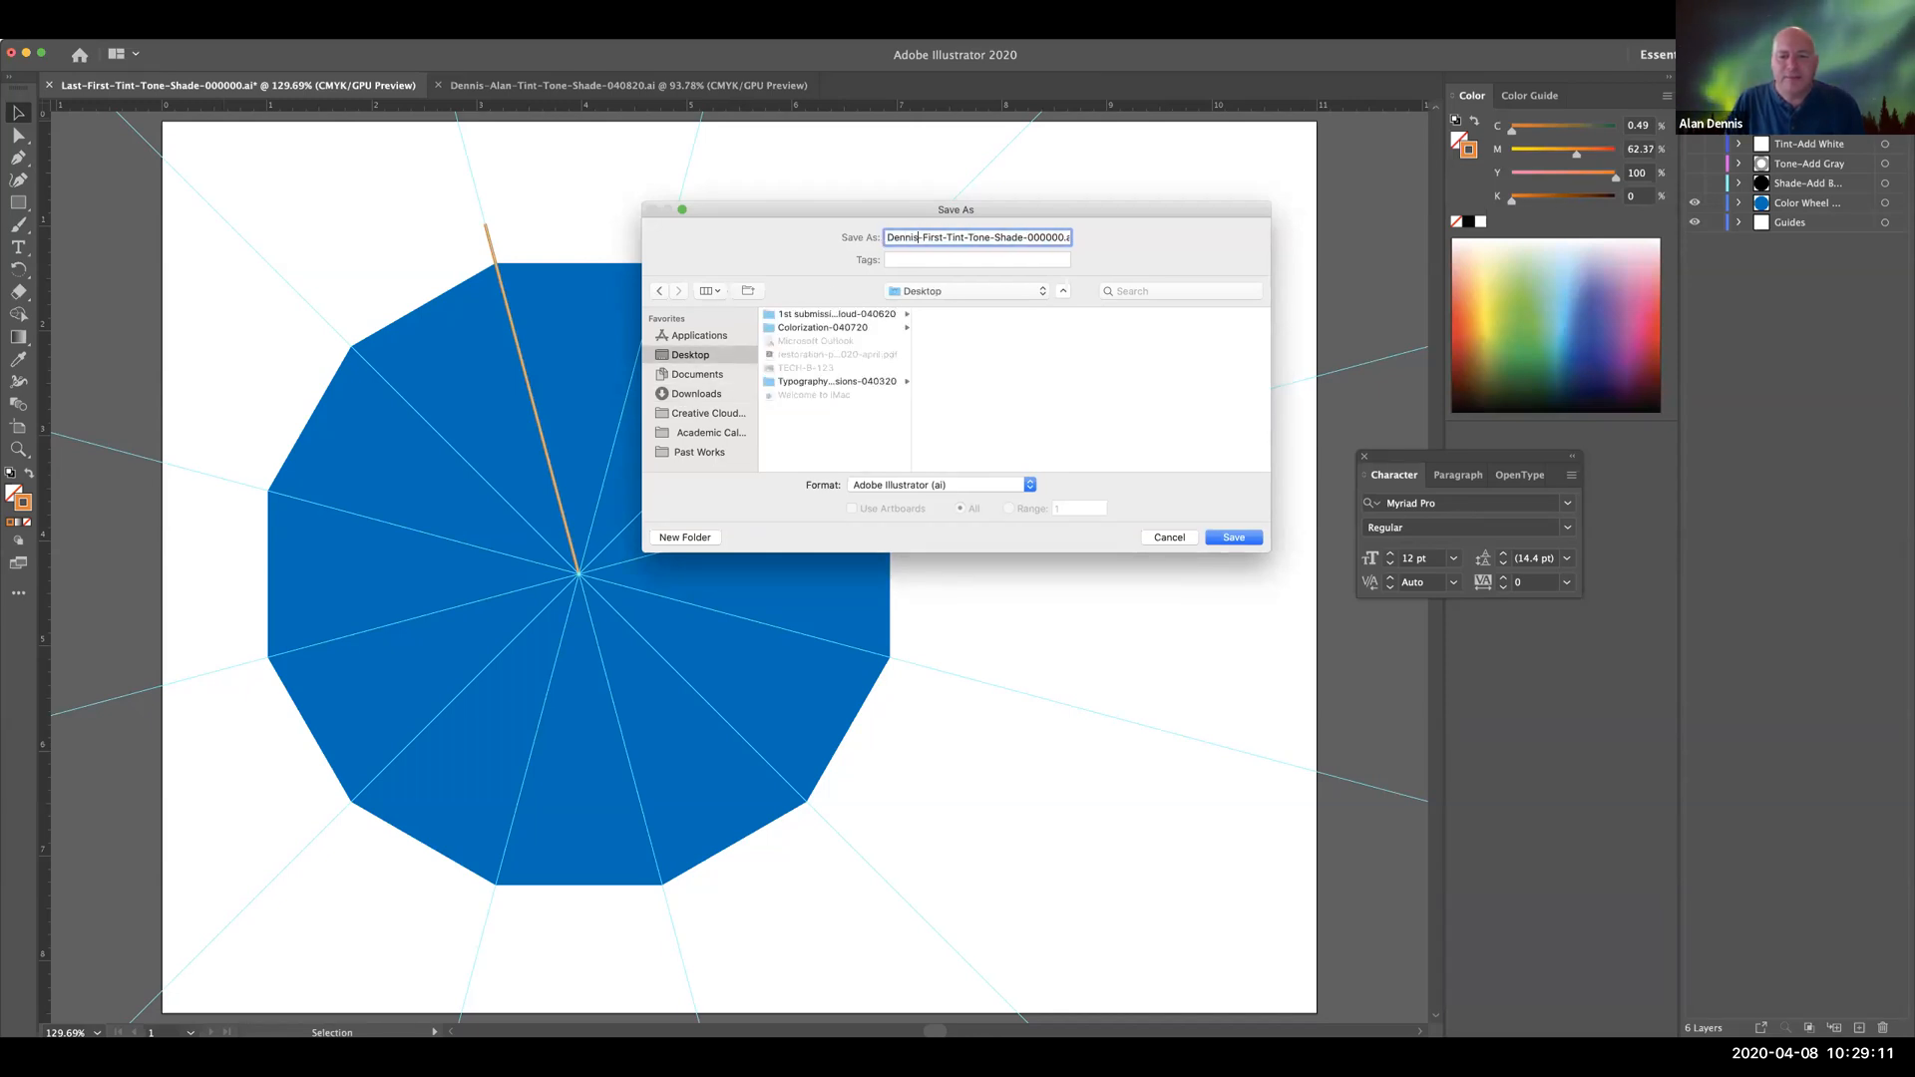
{"action": "double_click", "coordinate": [929, 236]}
{"action": "type", "text": "Alan"}
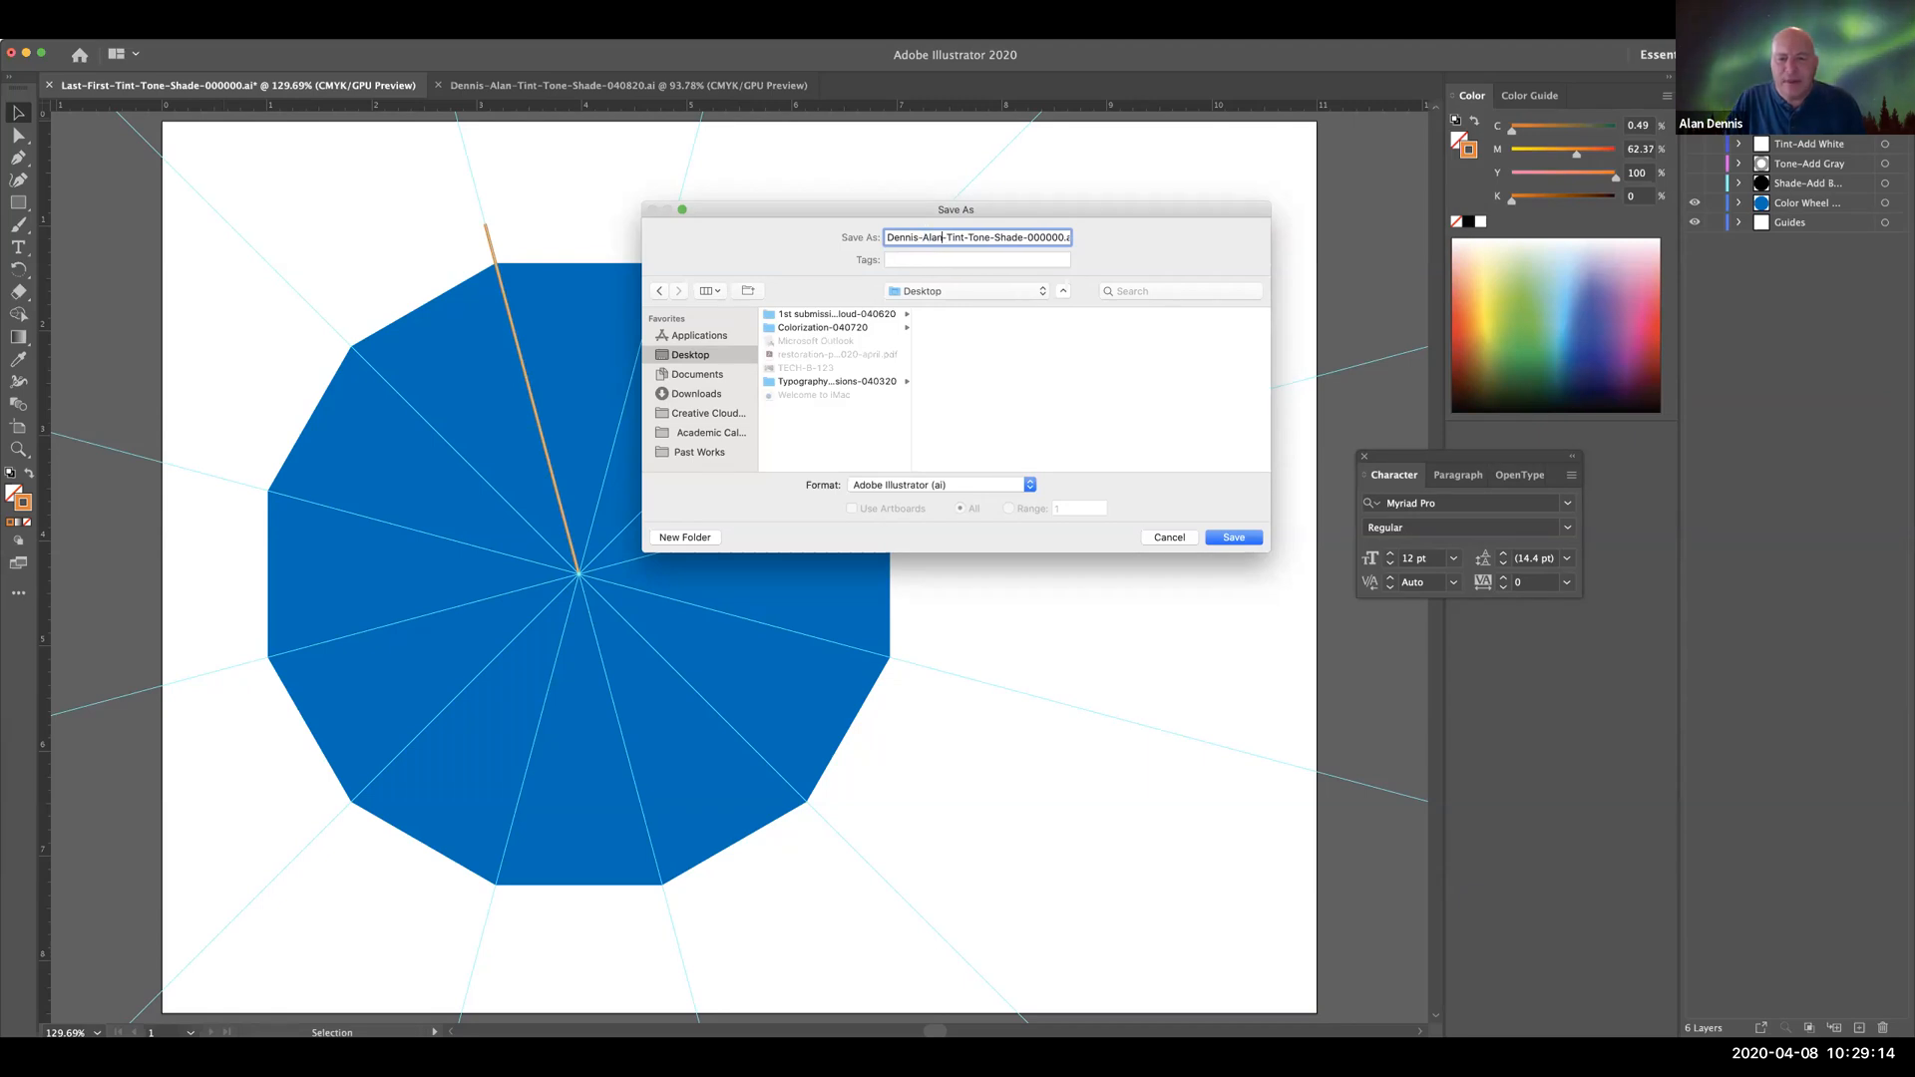
{"action": "double_click", "coordinate": [1048, 237]}
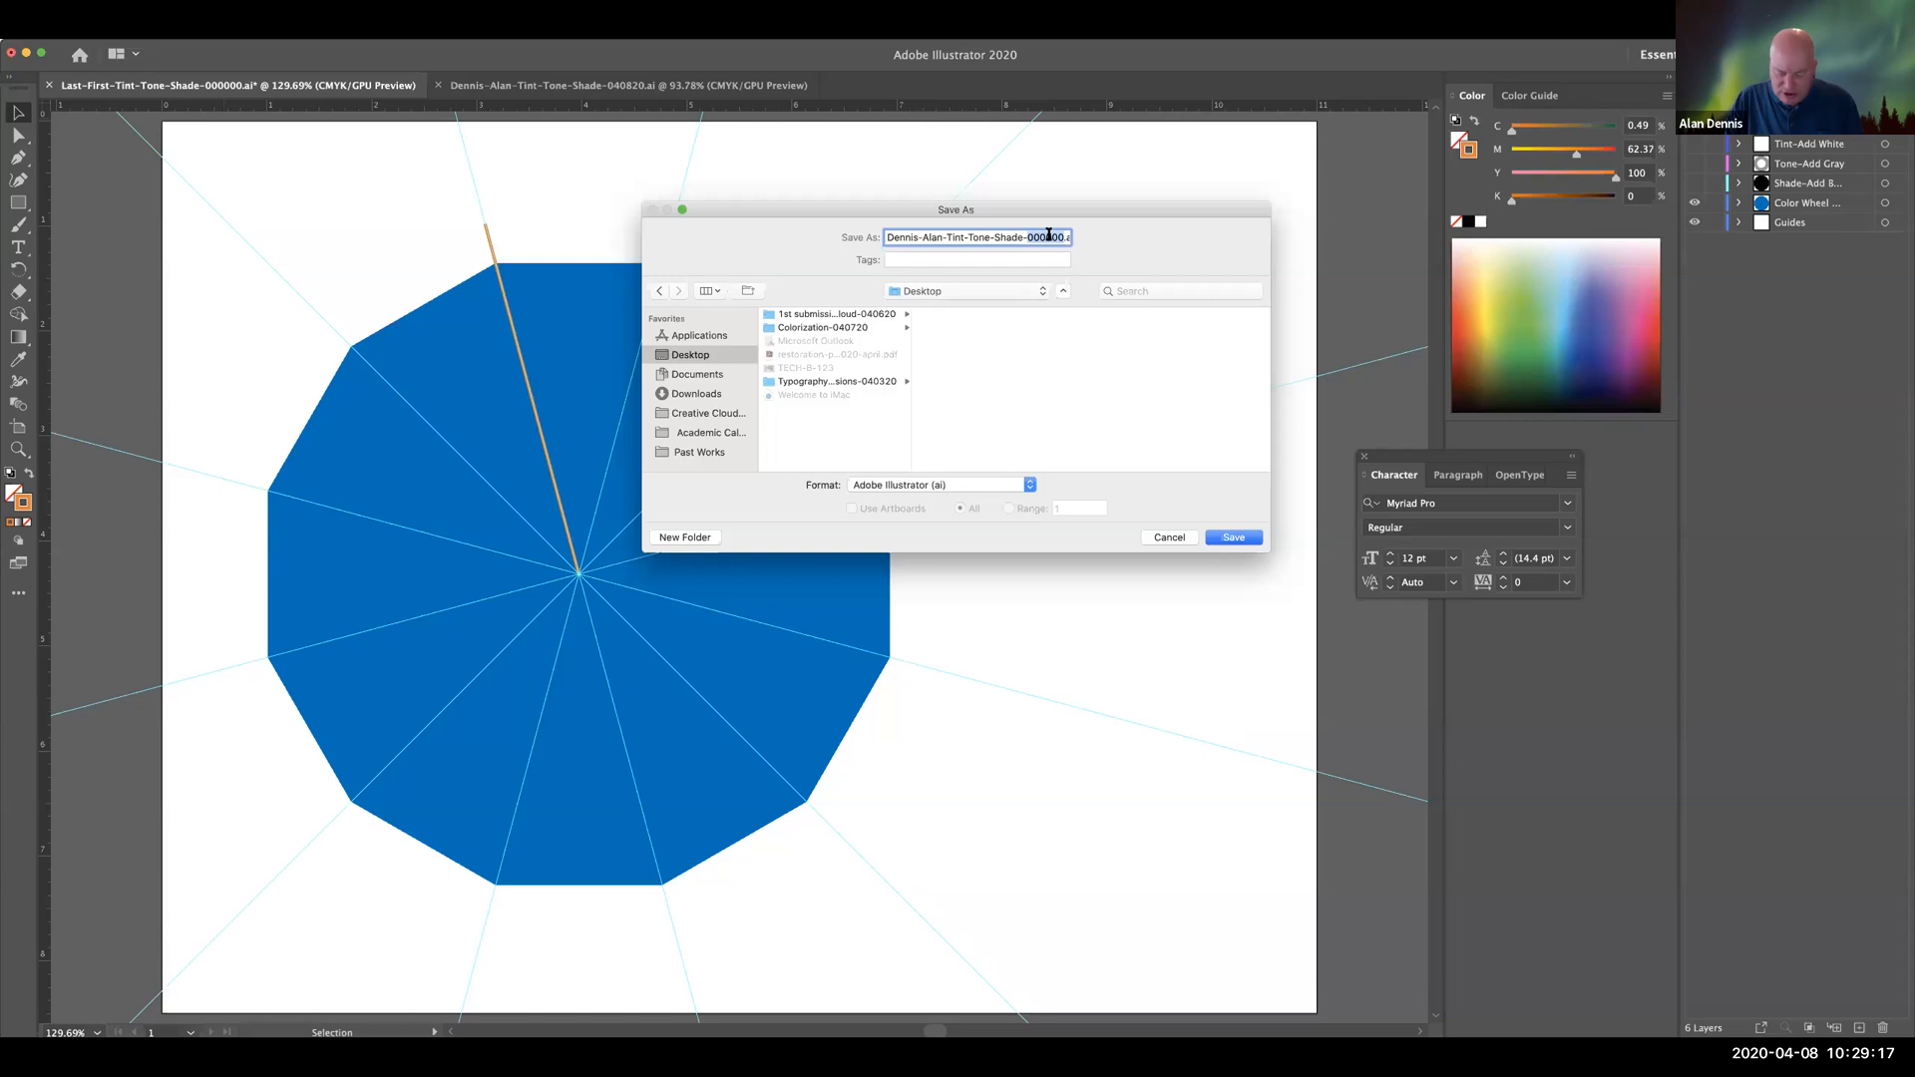
{"action": "type", "text": "04"}
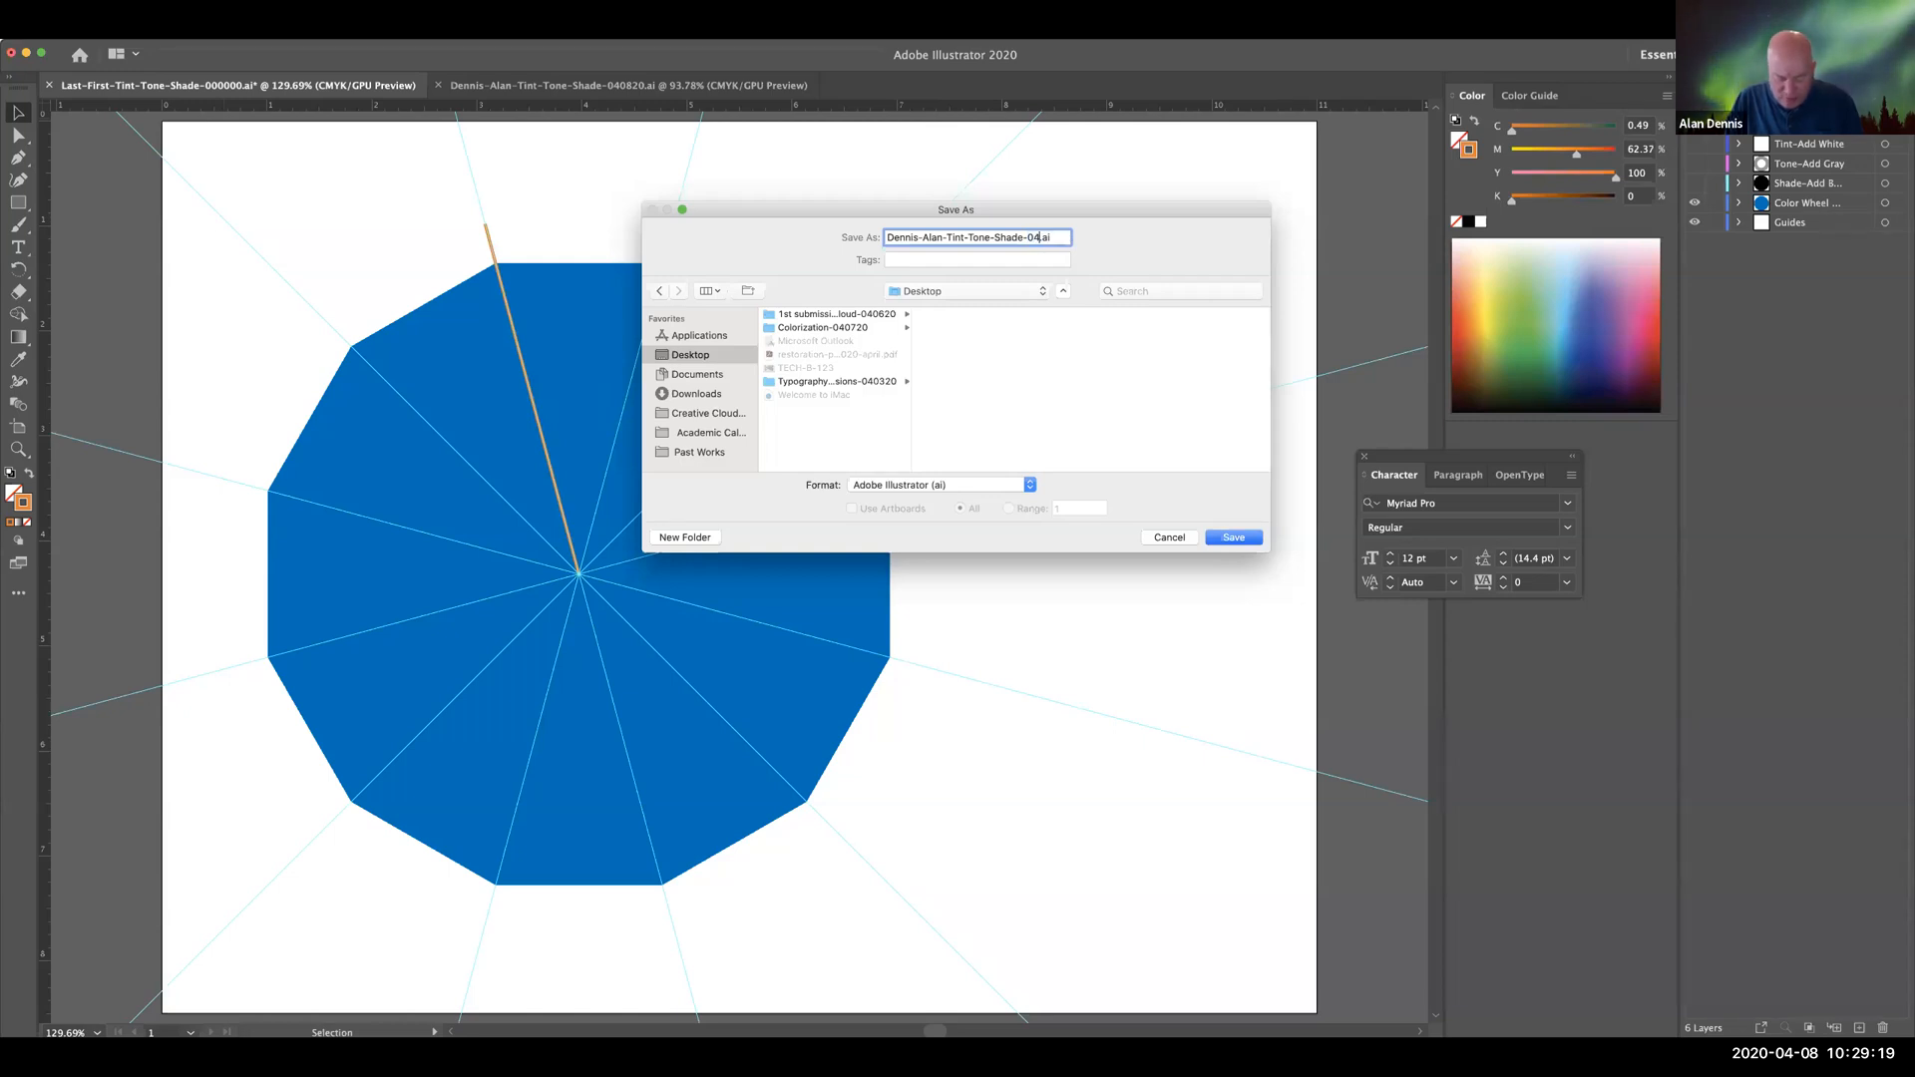
{"action": "type", "text": "082"}
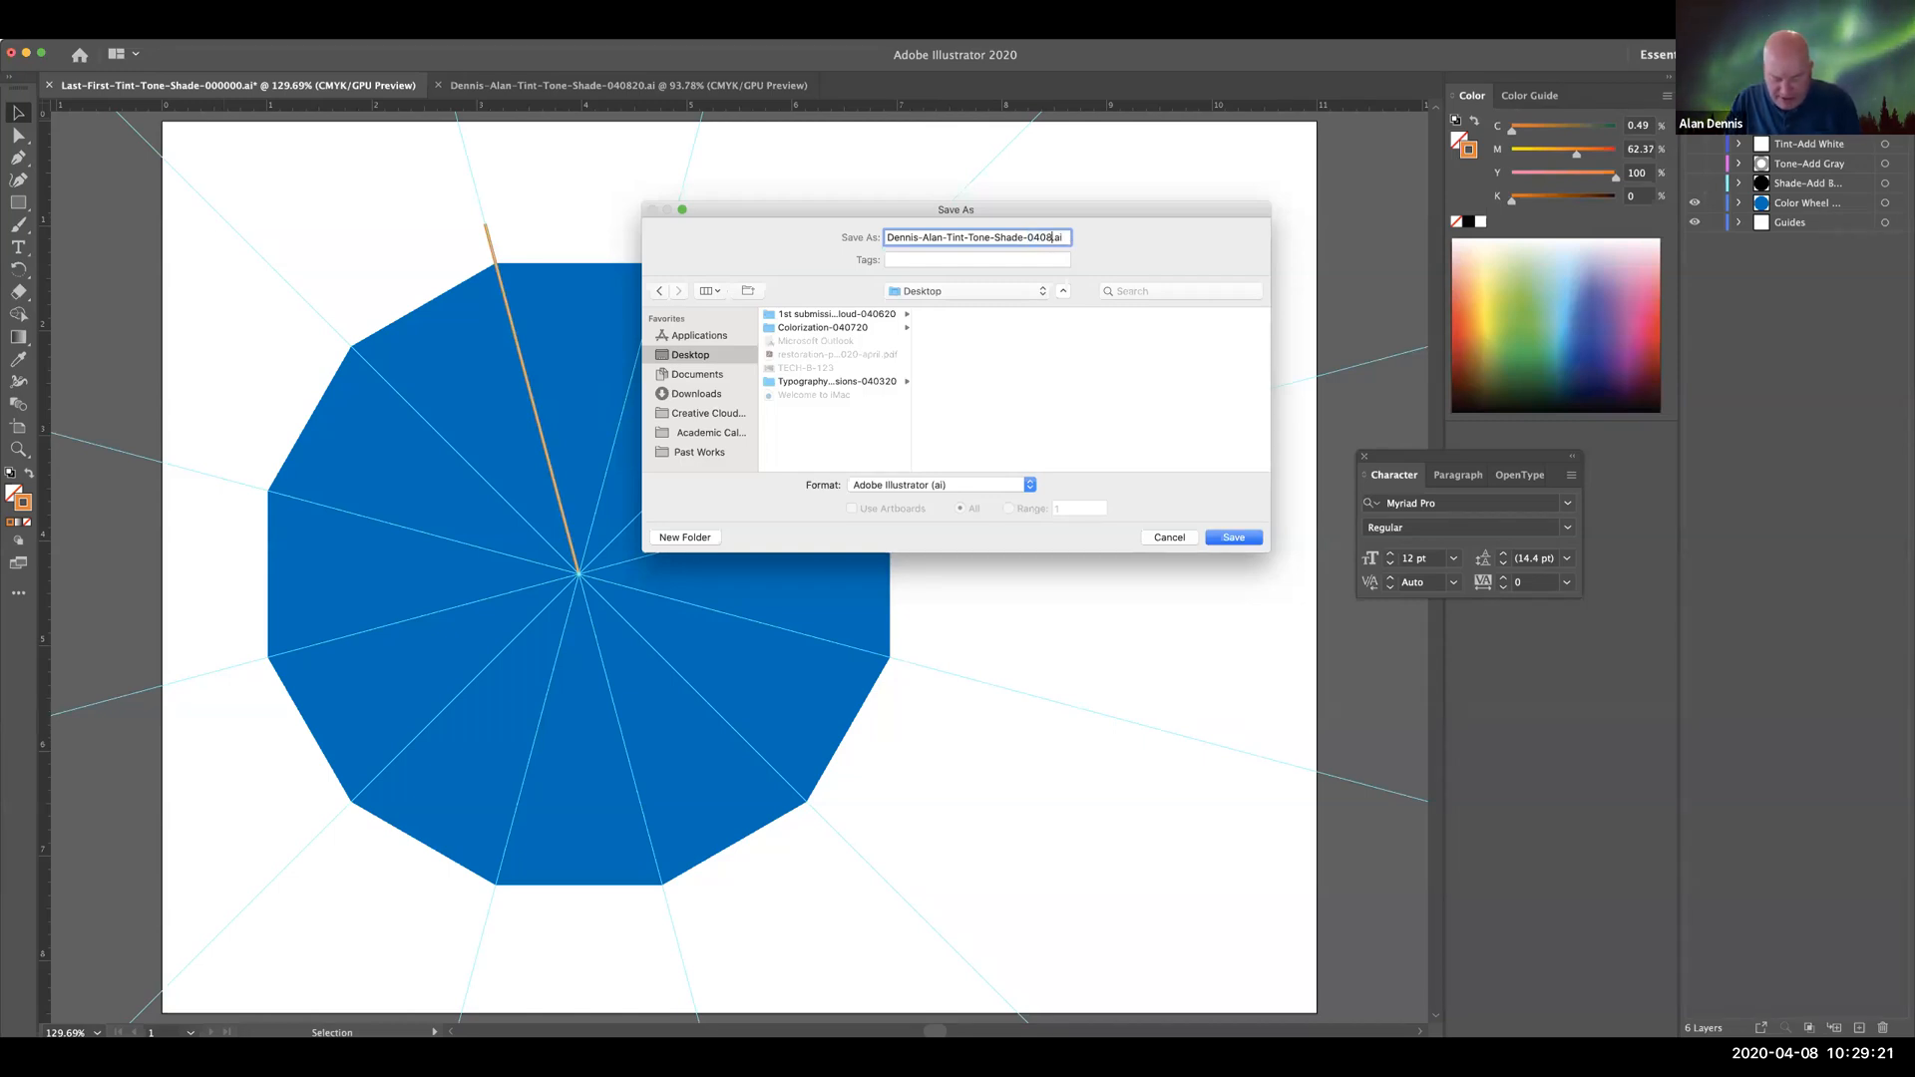
{"action": "type", "text": "0"}
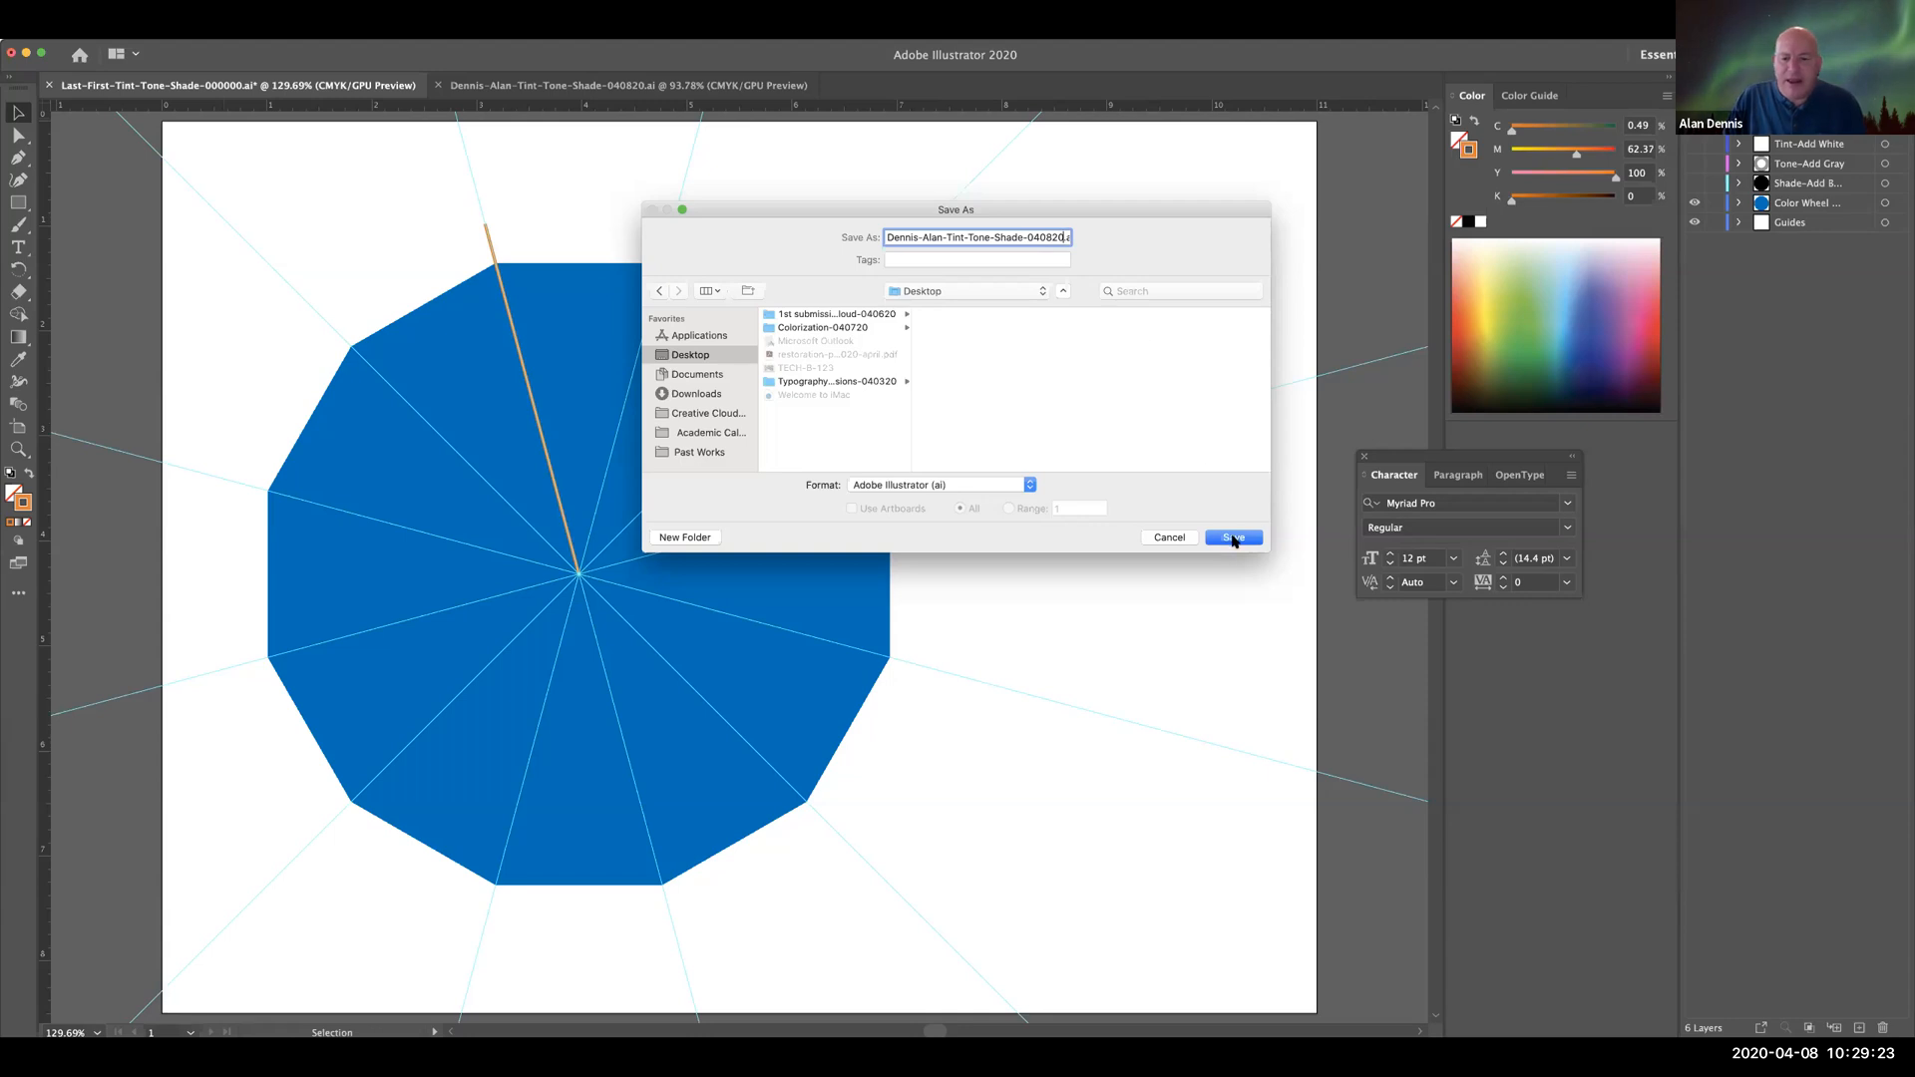
{"action": "left_click", "coordinate": [1234, 539]}
{"action": "left_click", "coordinate": [1162, 806]}
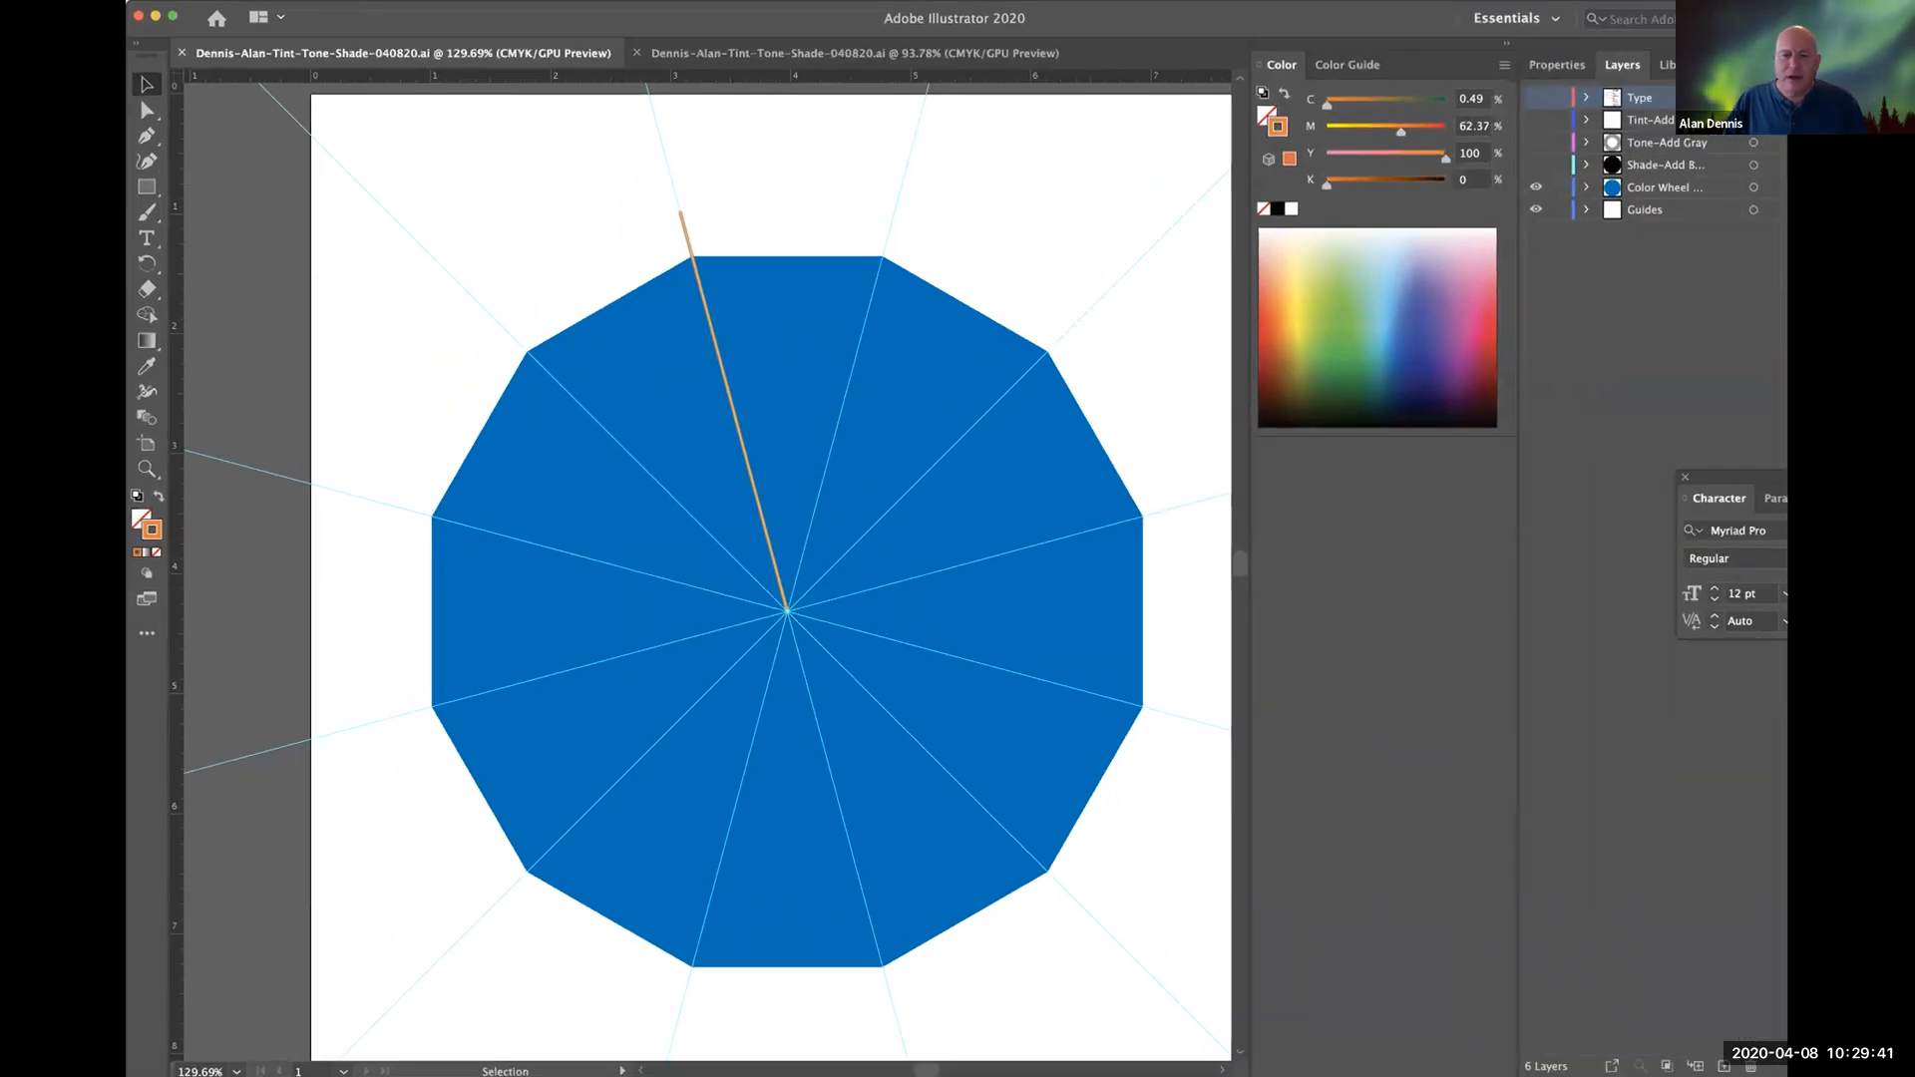
{"action": "left_click_drag", "start_coordinate": [1032, 744], "coordinate": [1001, 720]}
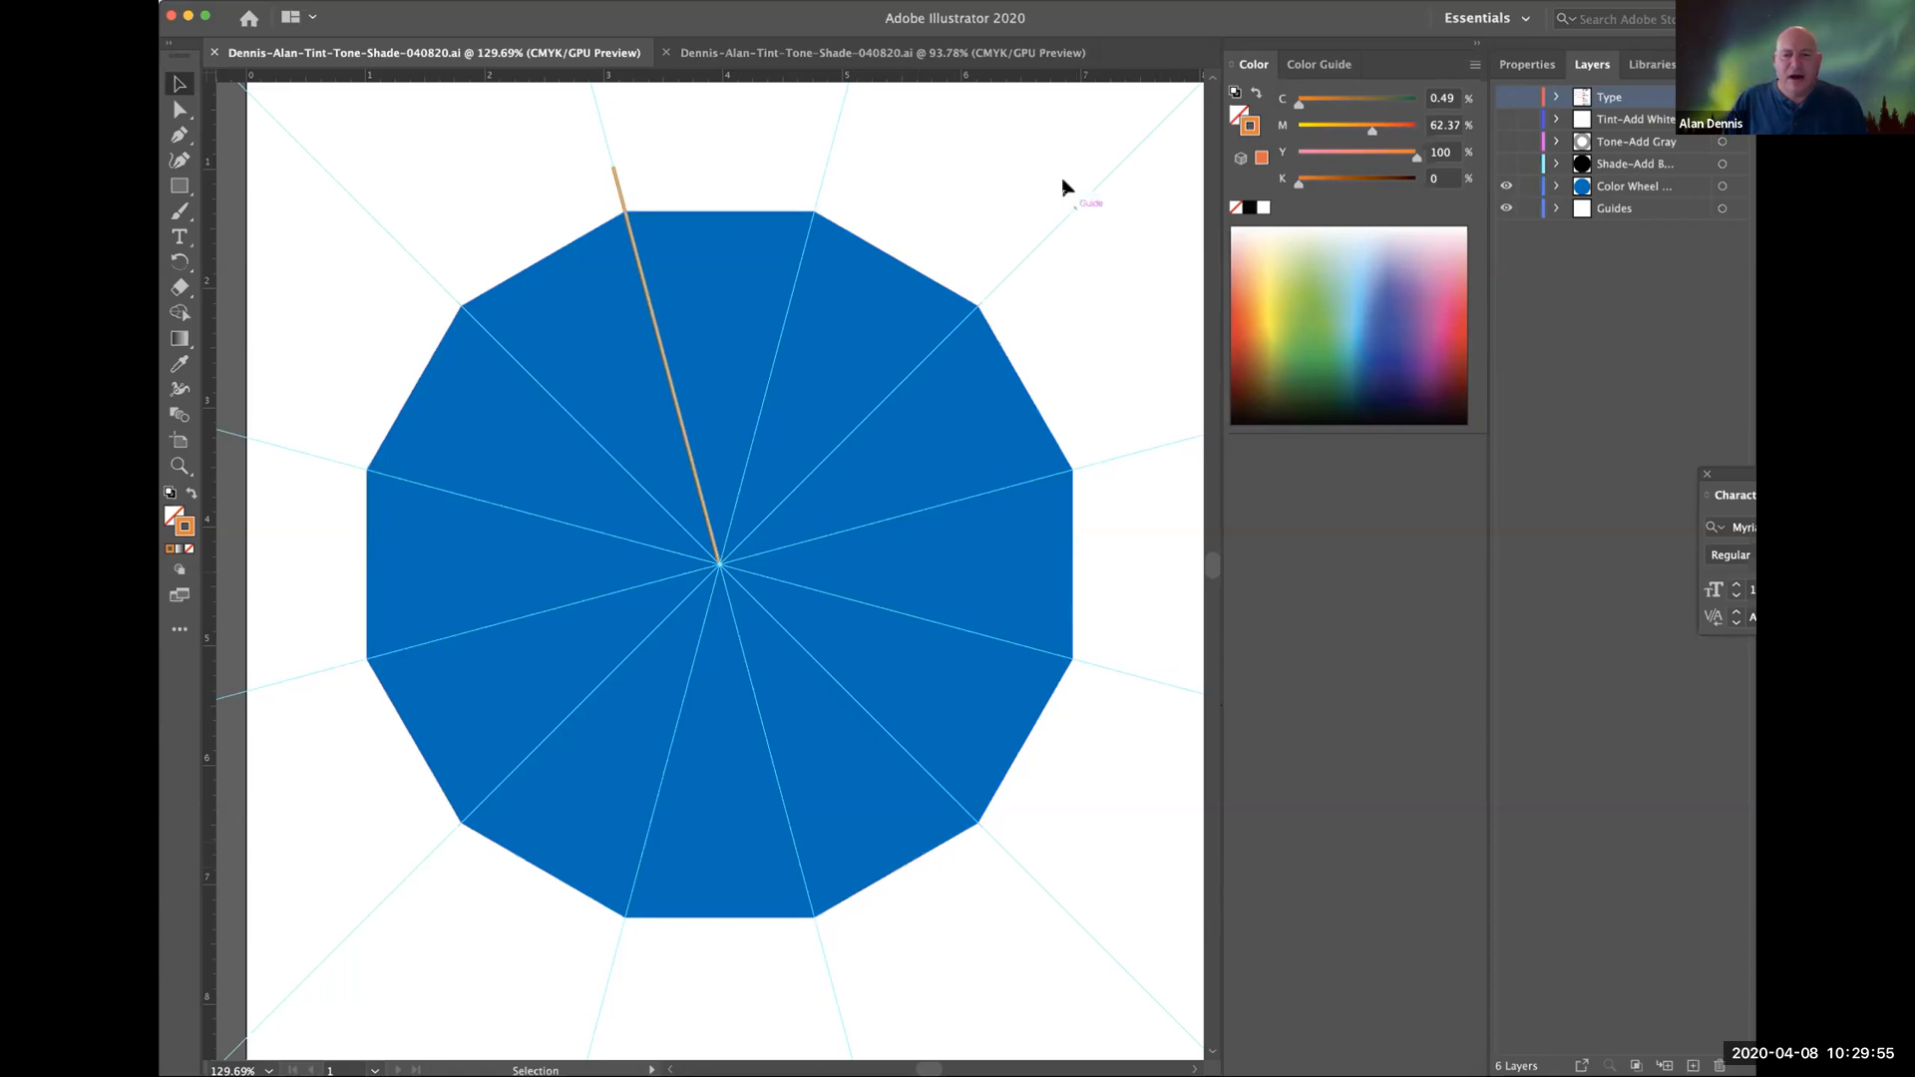
Undo a trial move of the upper diagonal guide and lock the Guides layer.
{"action": "left_click", "coordinate": [1097, 189]}
{"action": "left_click_drag", "start_coordinate": [1105, 179], "coordinate": [1119, 394]}
{"action": "key", "text": "super+z"}
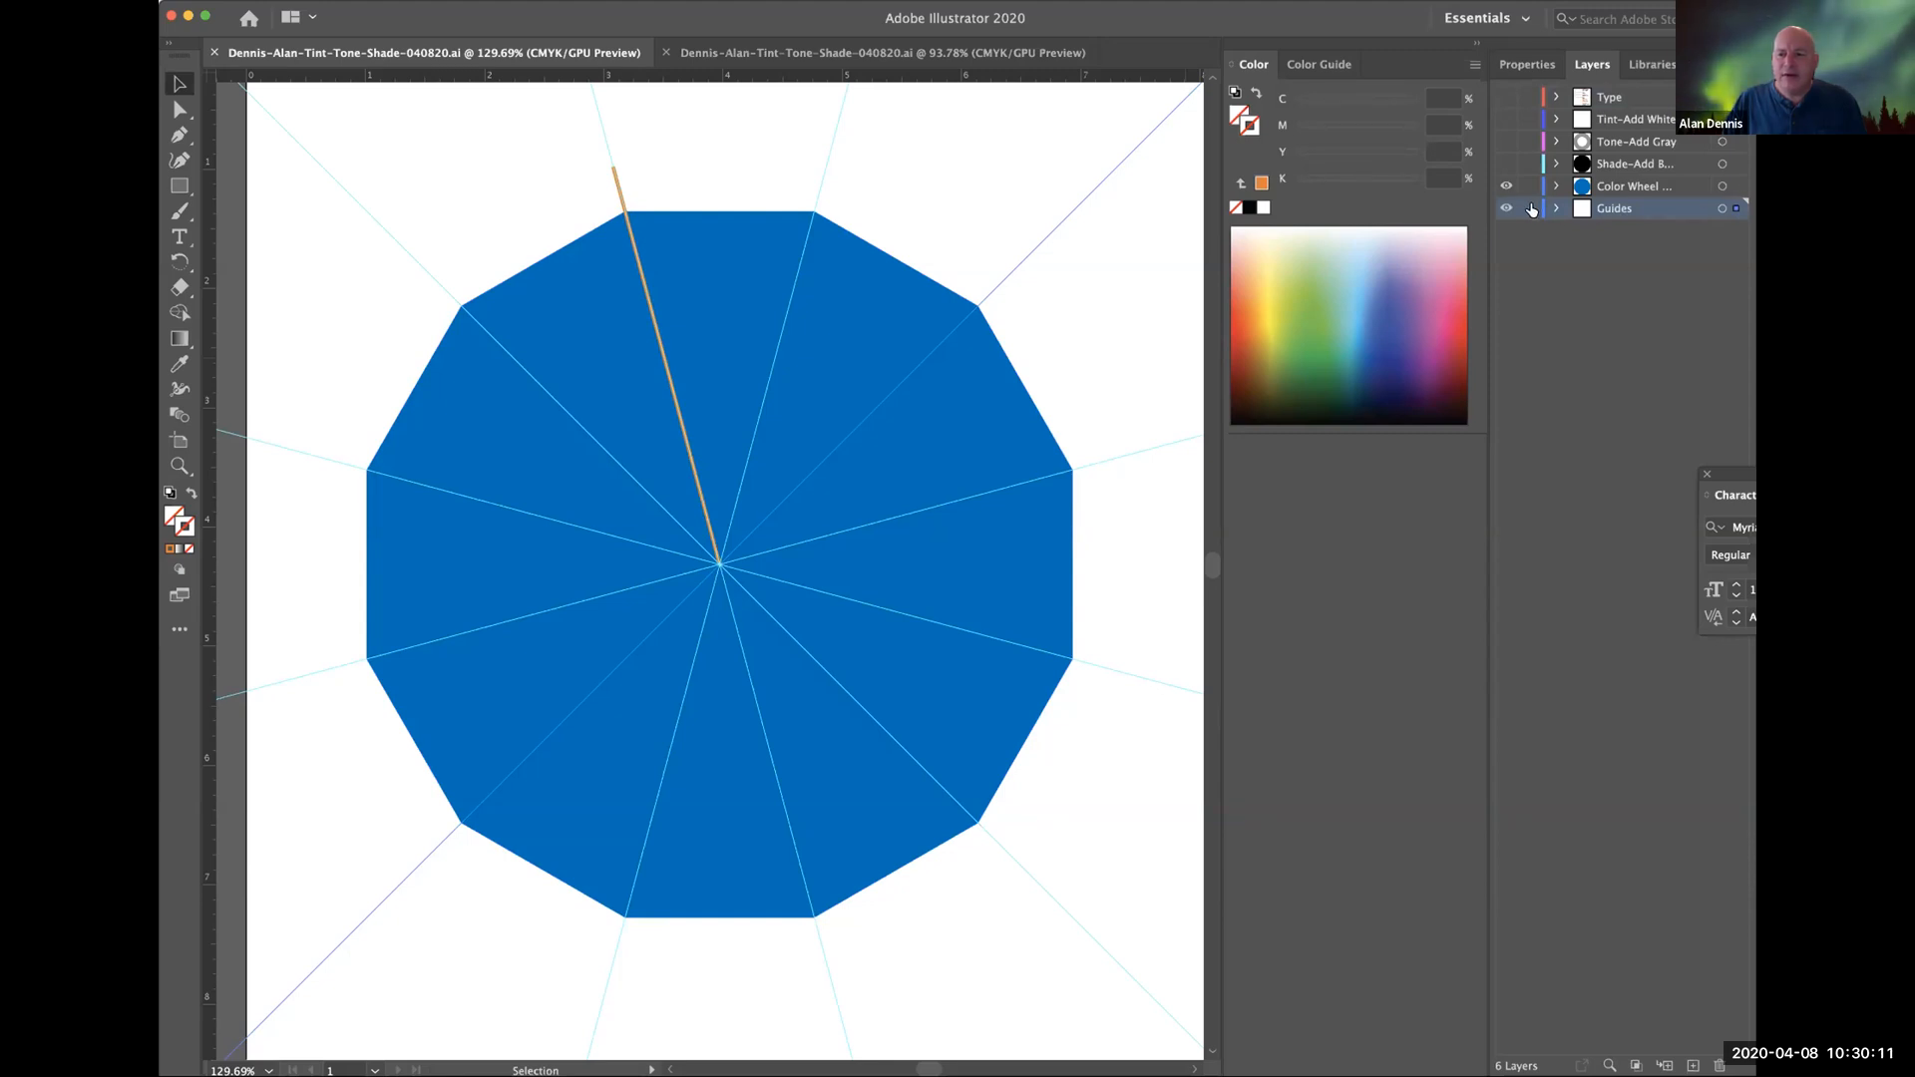
{"action": "left_click", "coordinate": [1530, 208]}
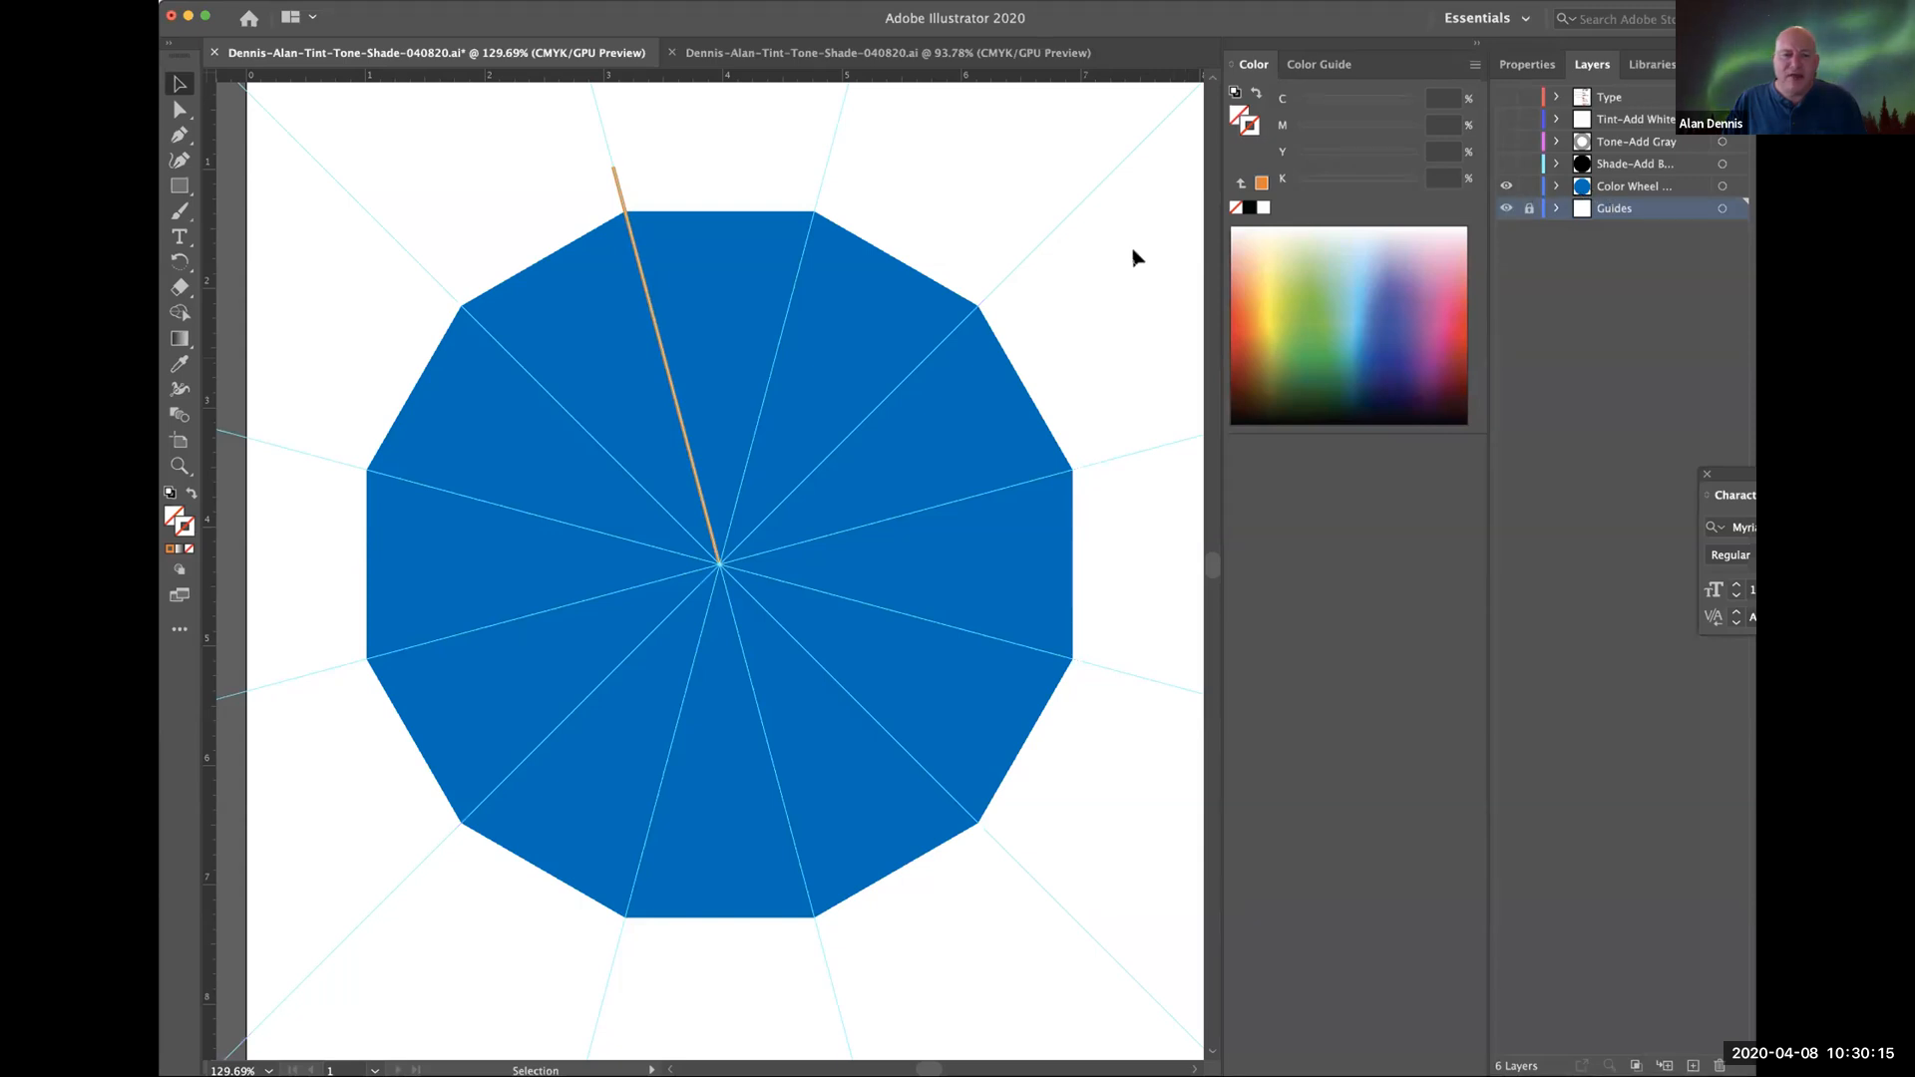
Use Rotate to copy the orange line at 30° around the centre of the blue polygon.
{"action": "left_click", "coordinate": [750, 280]}
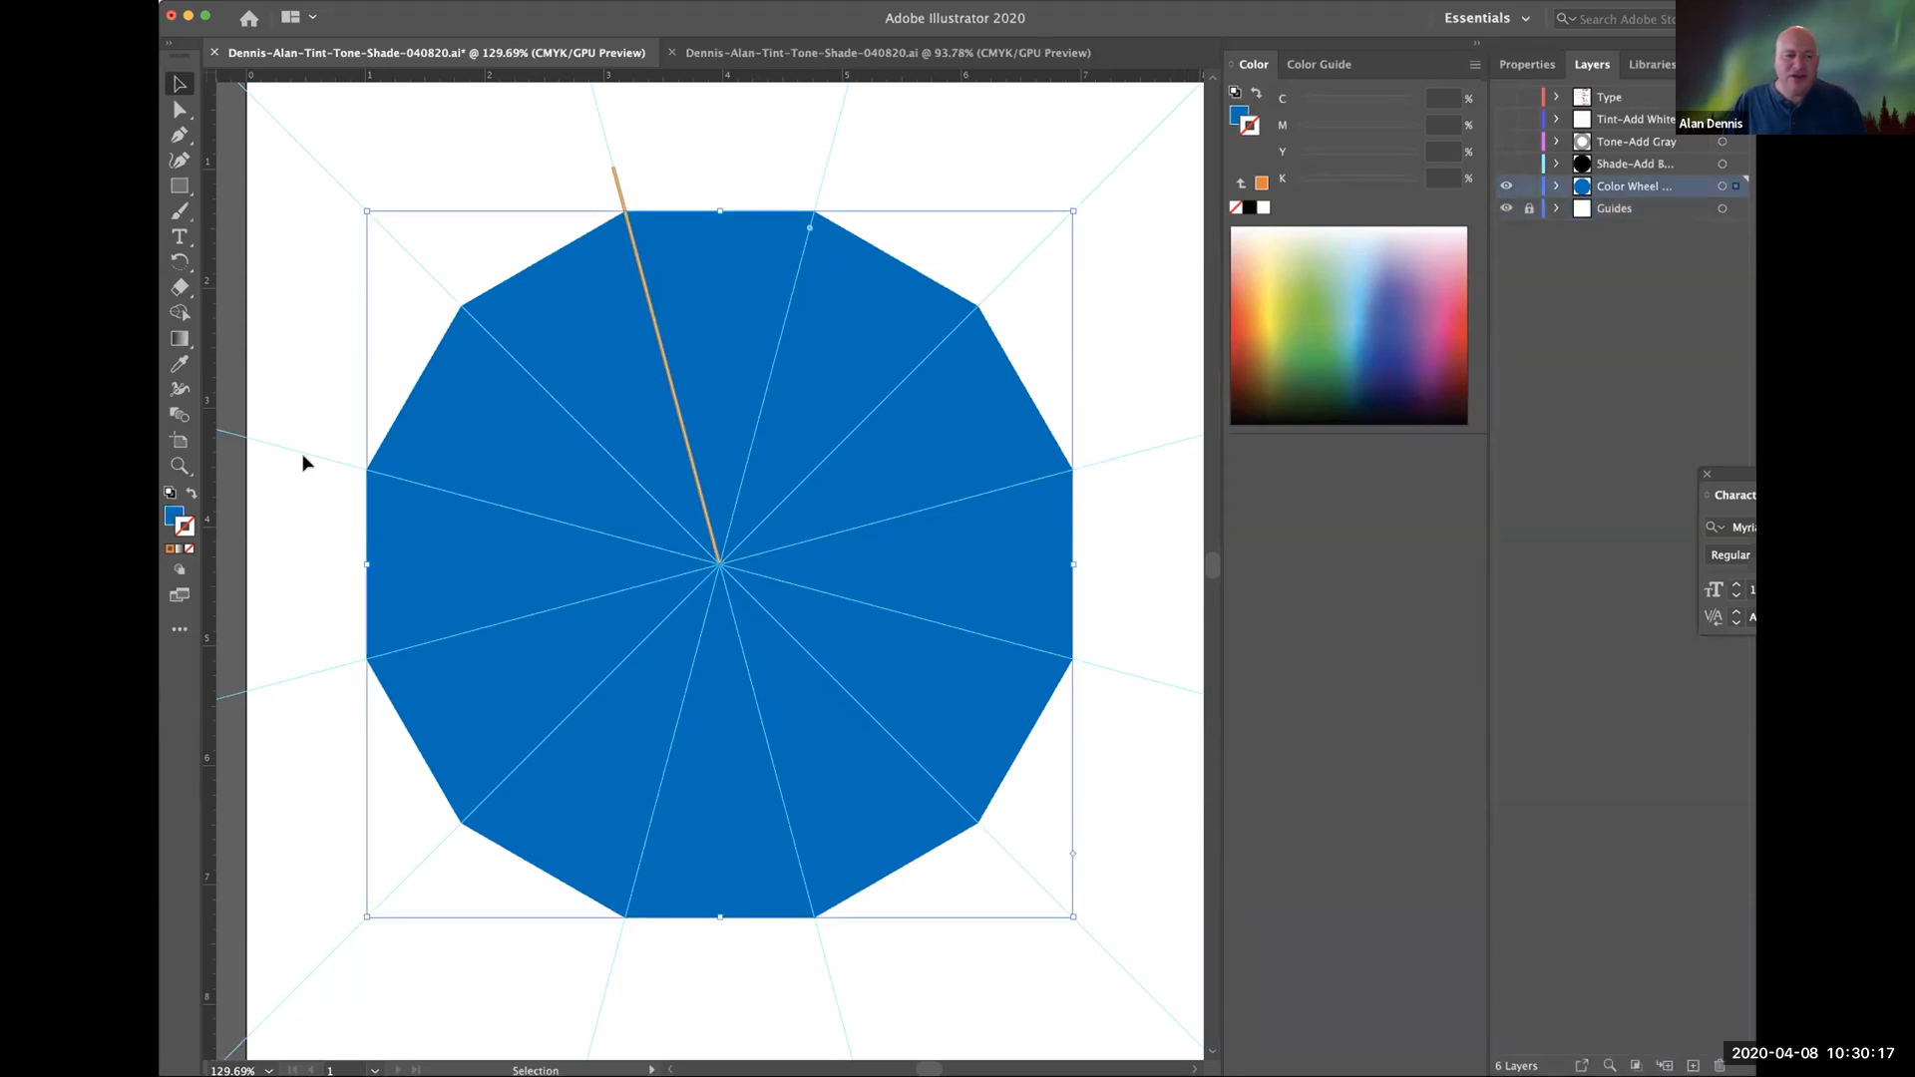
{"action": "left_click", "coordinate": [172, 512]}
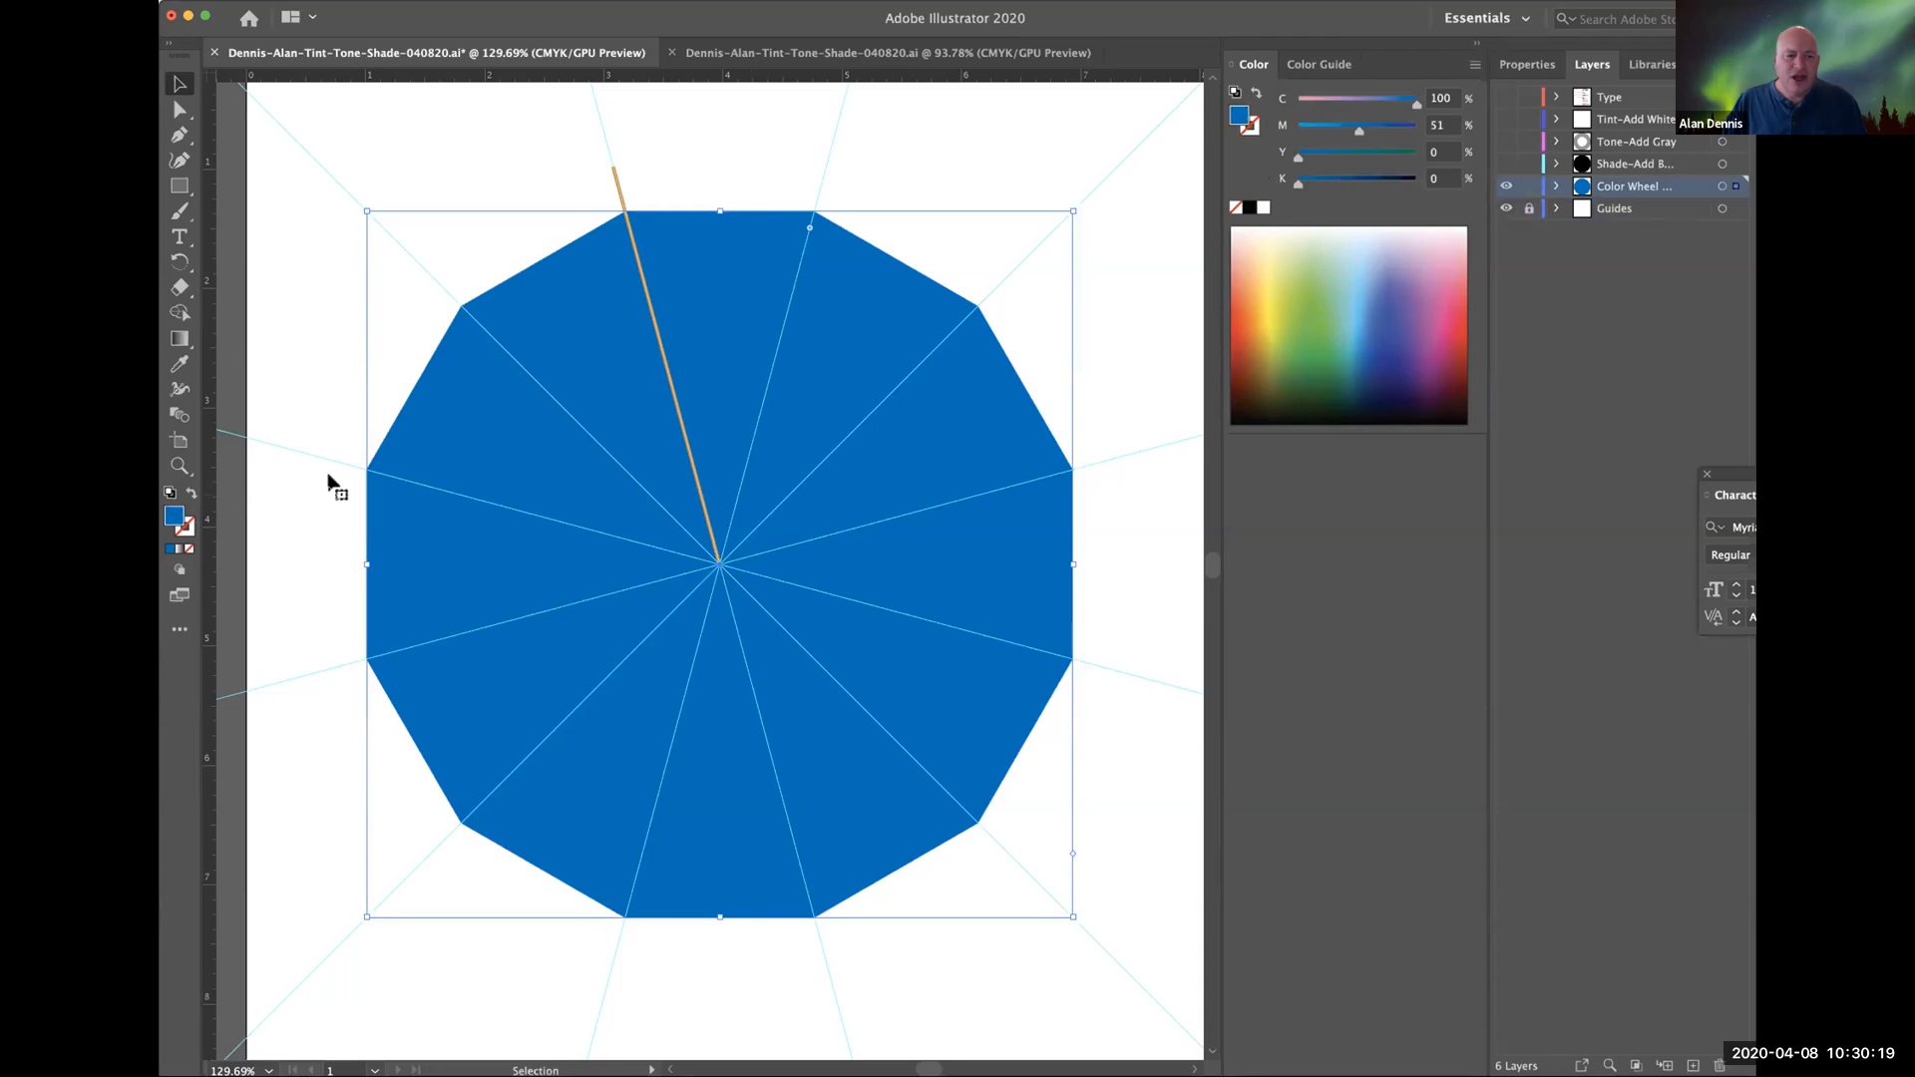
{"action": "left_click", "coordinate": [616, 180]}
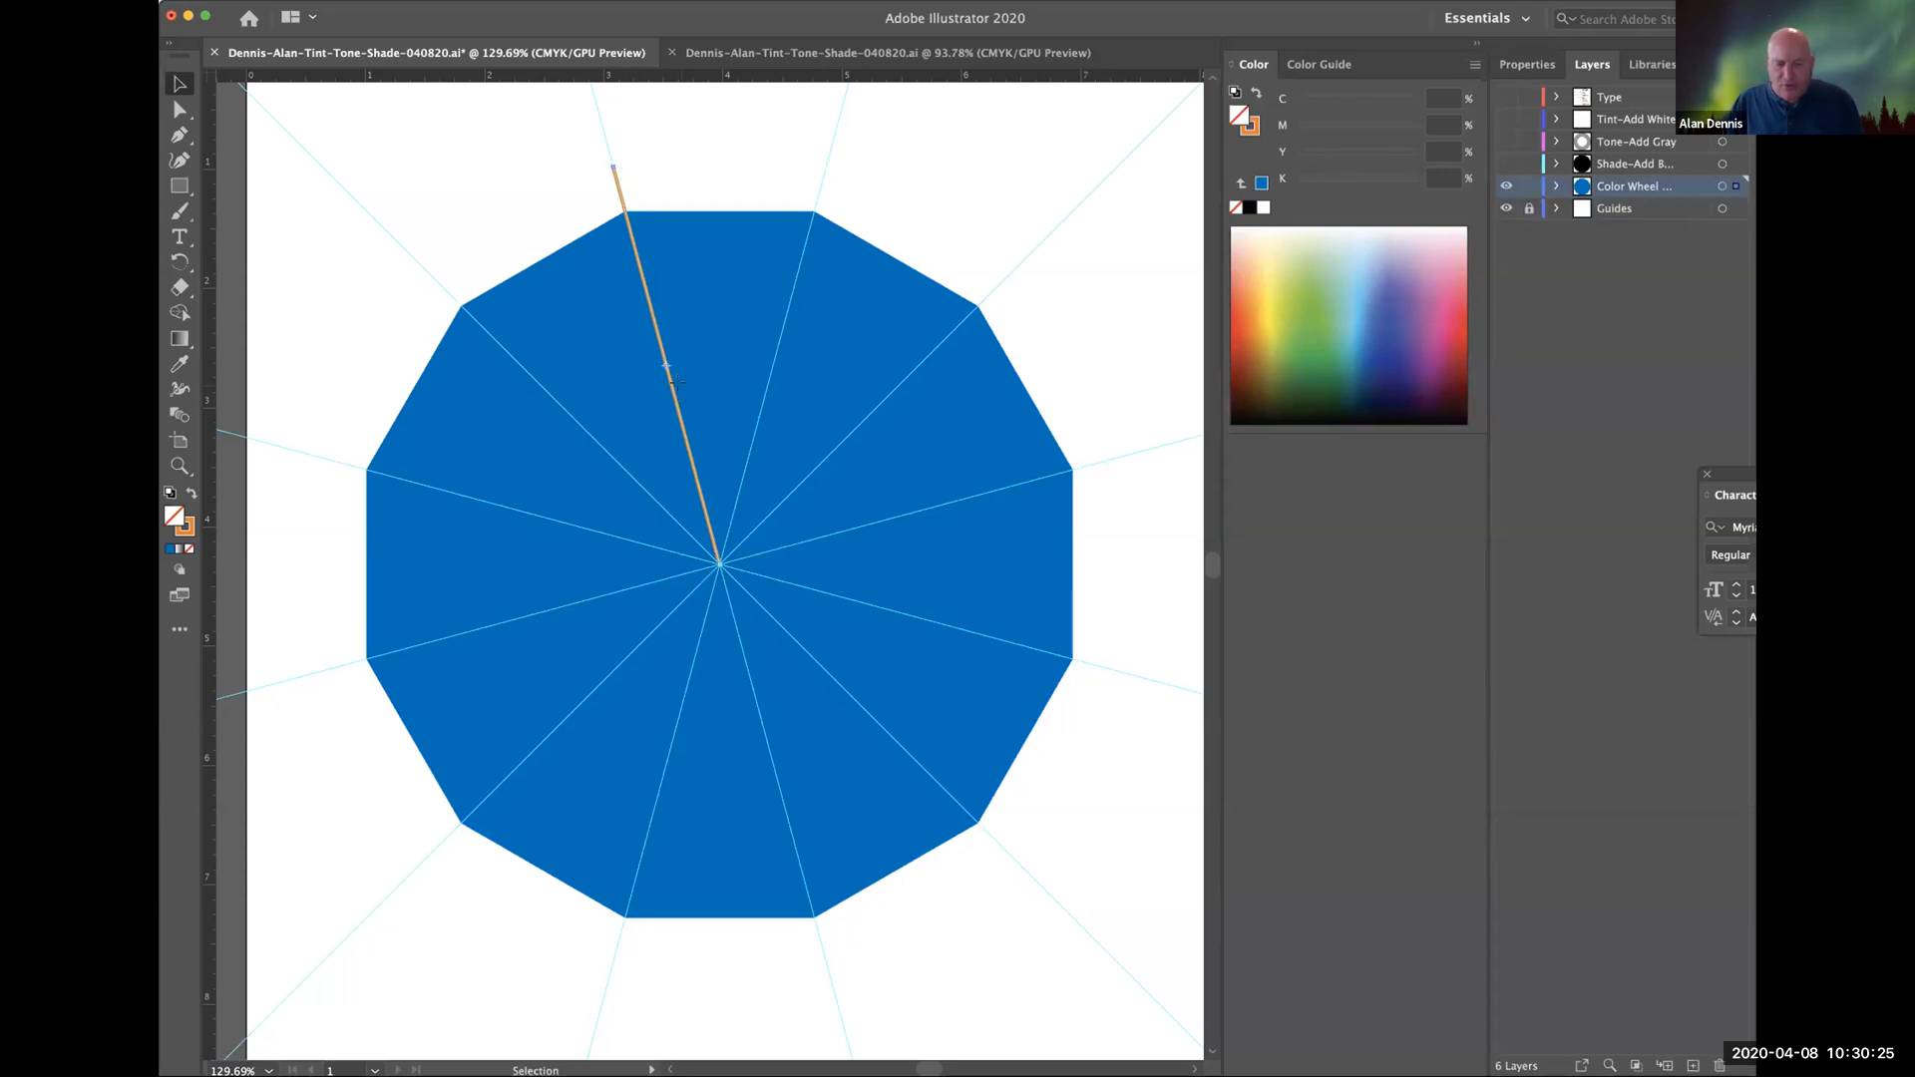
{"action": "key", "text": "r"}
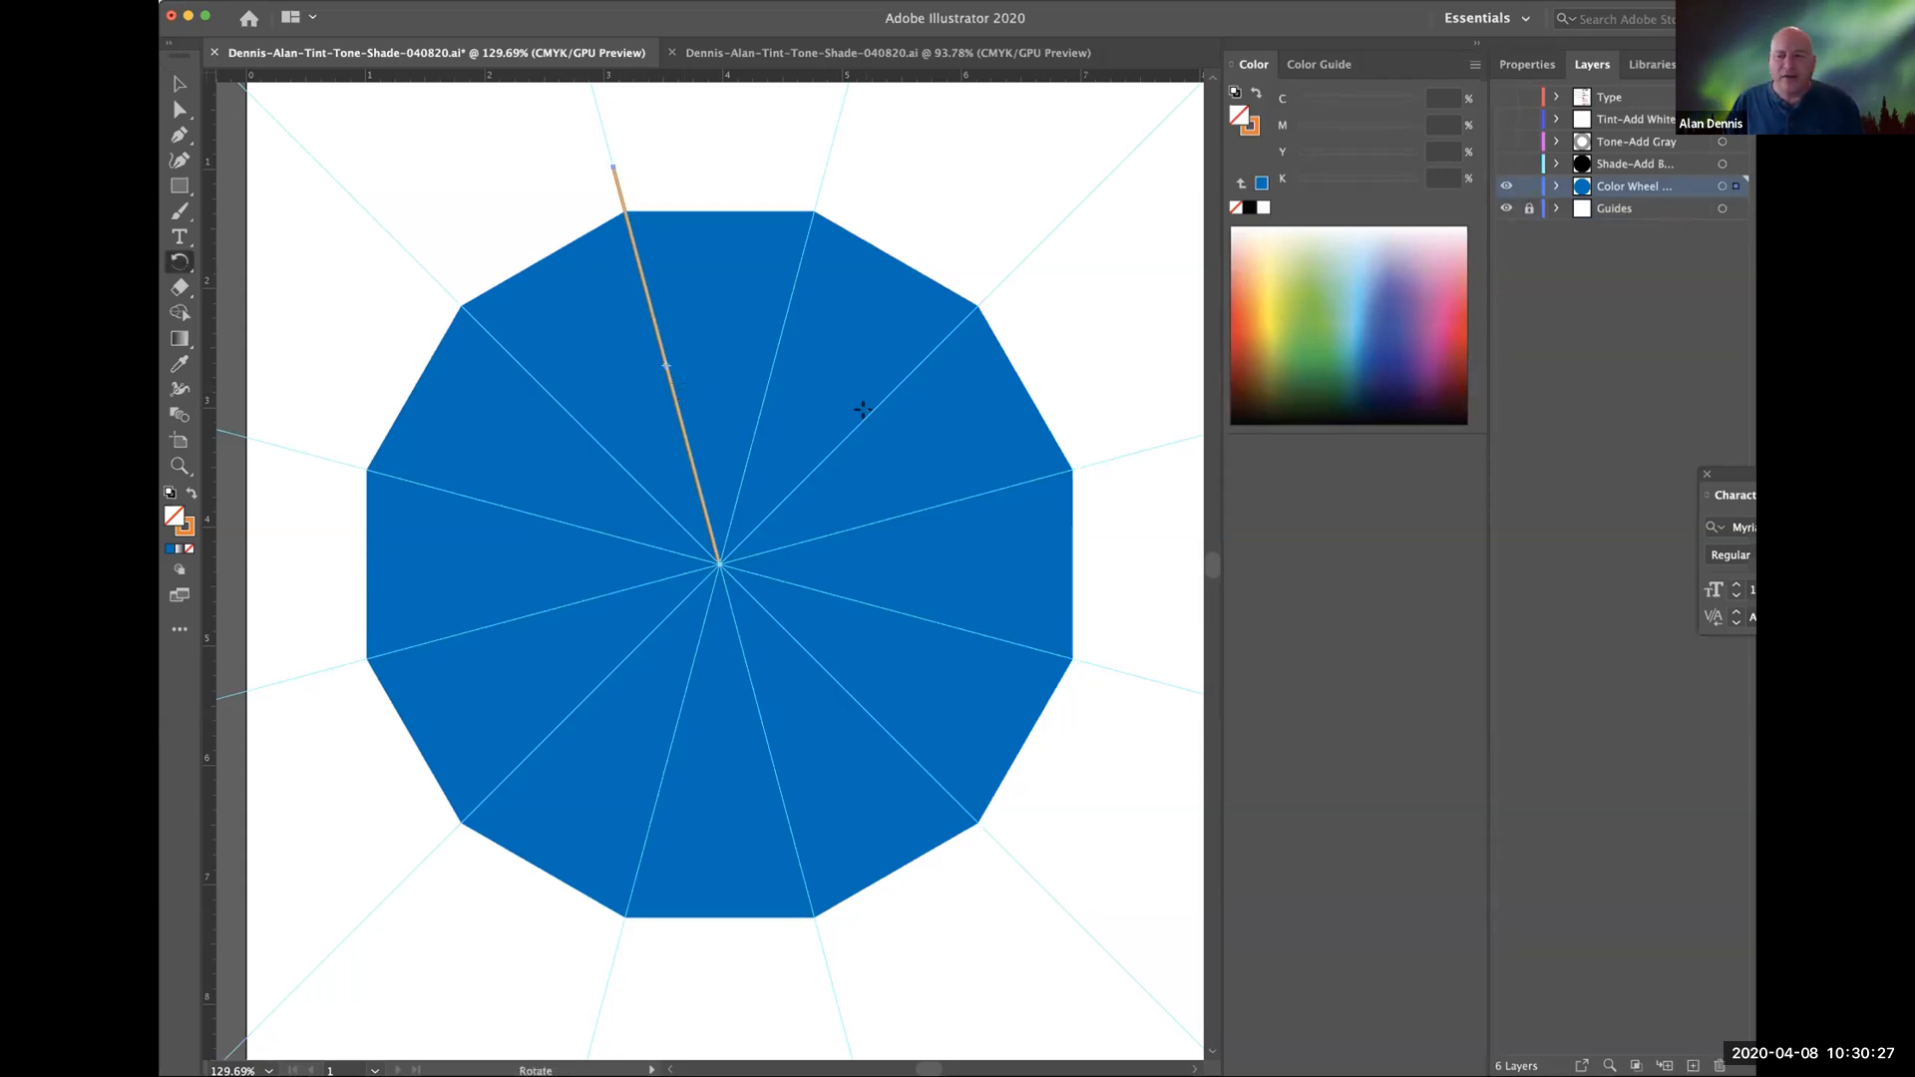
{"action": "key", "text": "v"}
{"action": "key", "text": "r"}
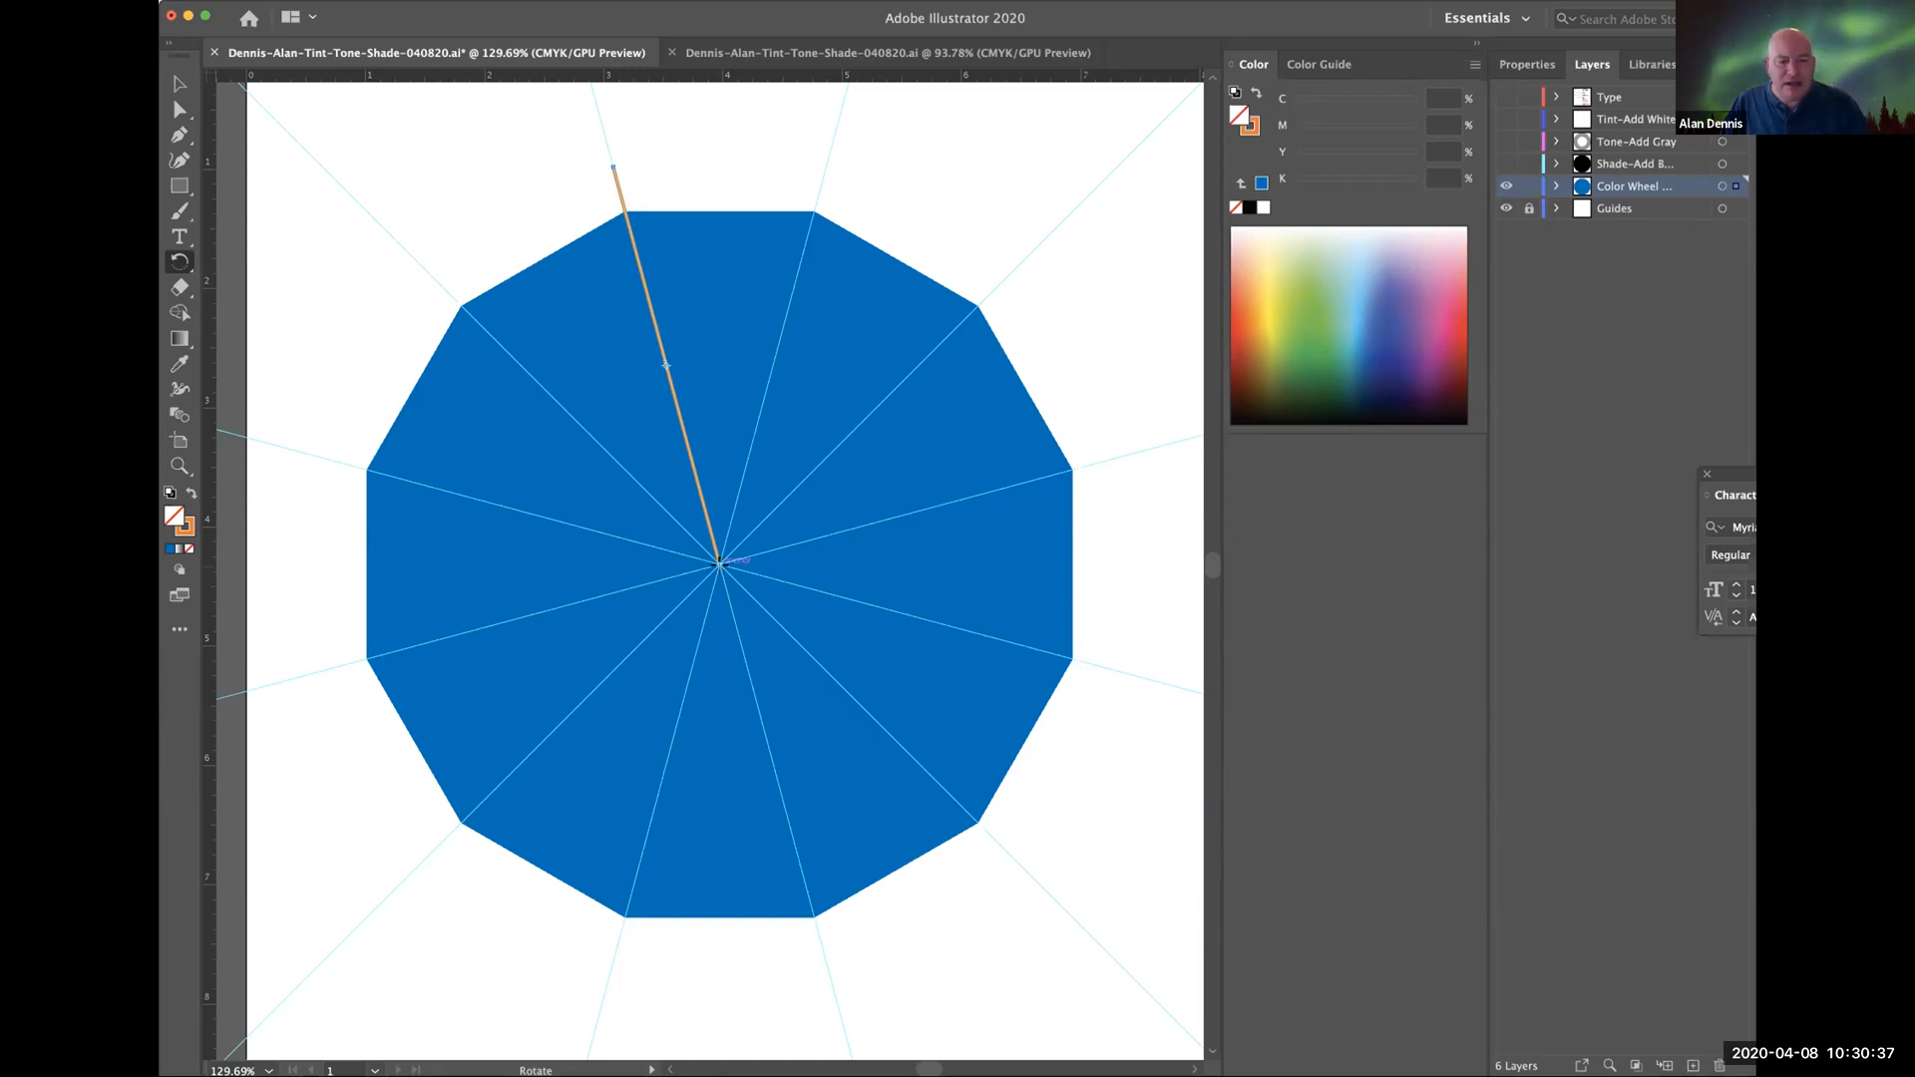
{"action": "left_click", "coordinate": [719, 563]}
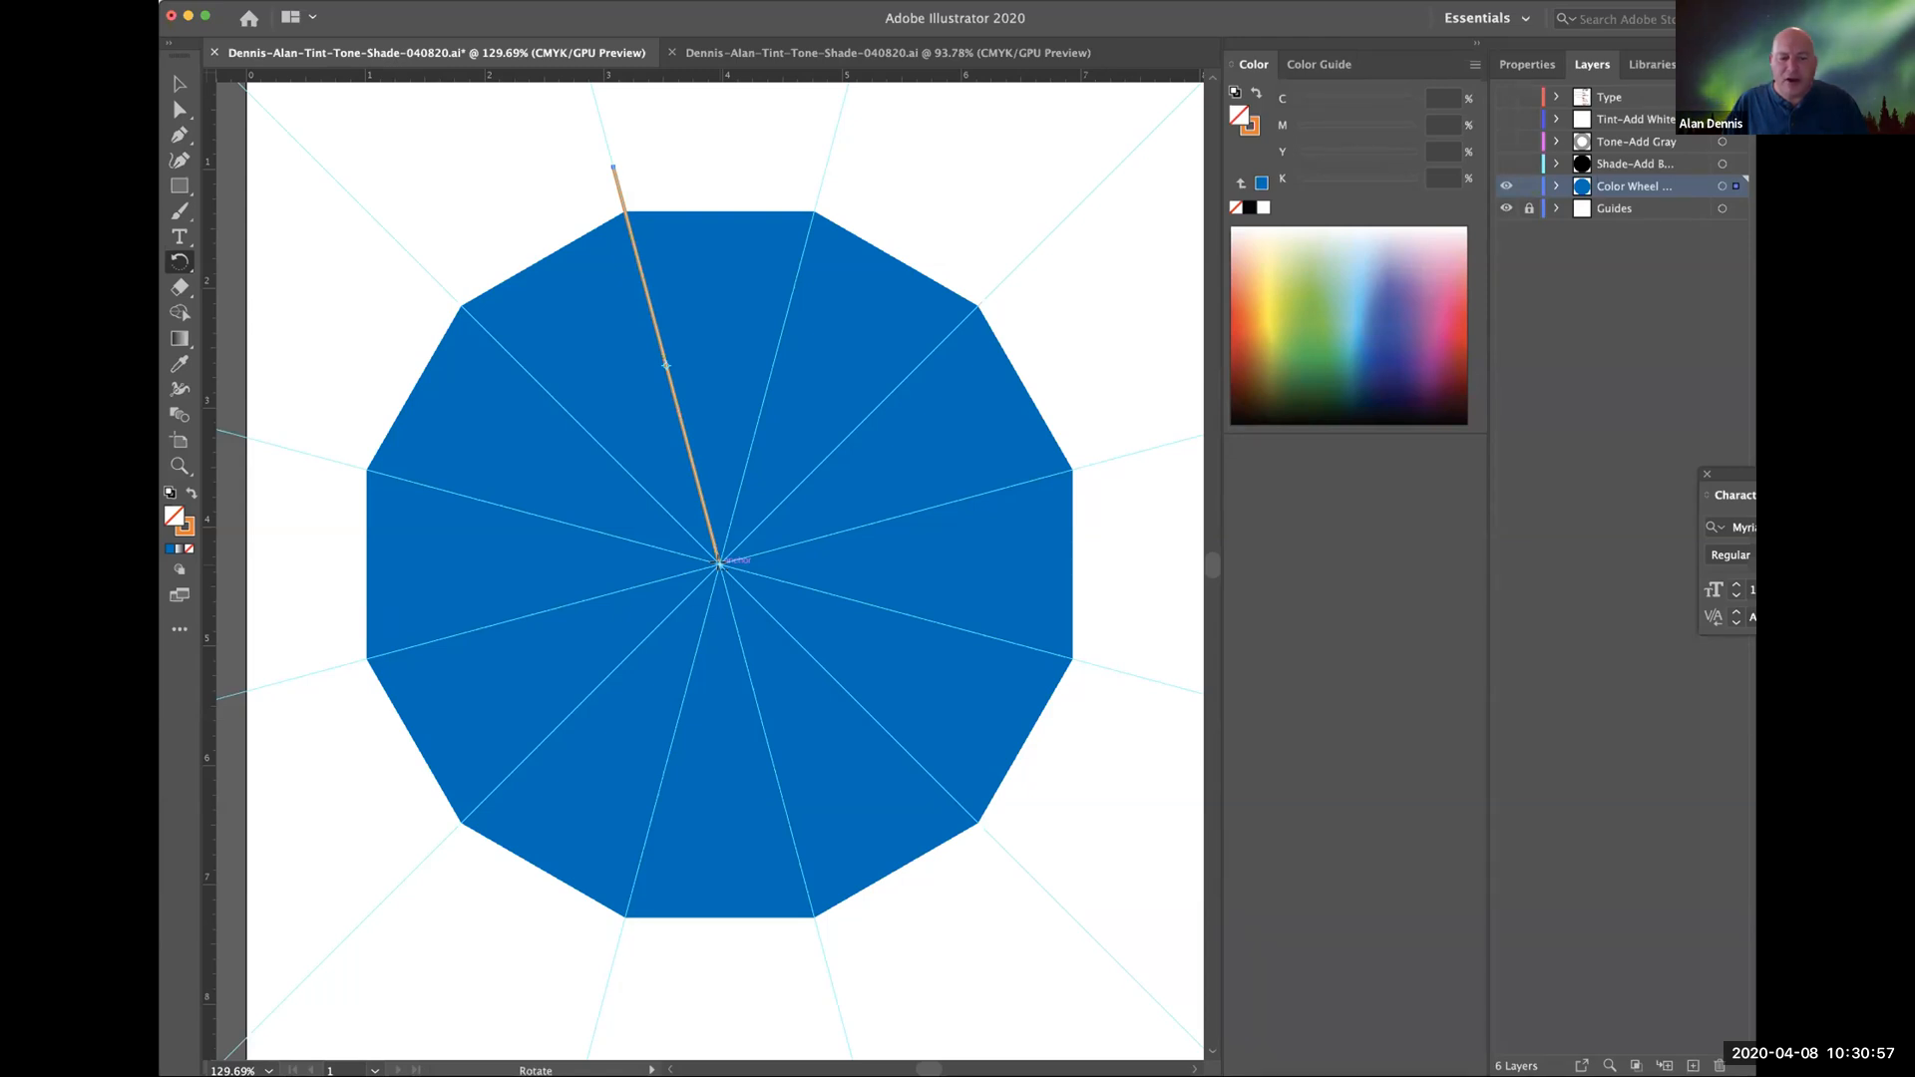
{"action": "left_click", "coordinate": [718, 563], "text": "alt"}
{"action": "left_click_drag", "start_coordinate": [1237, 440], "coordinate": [1092, 338]}
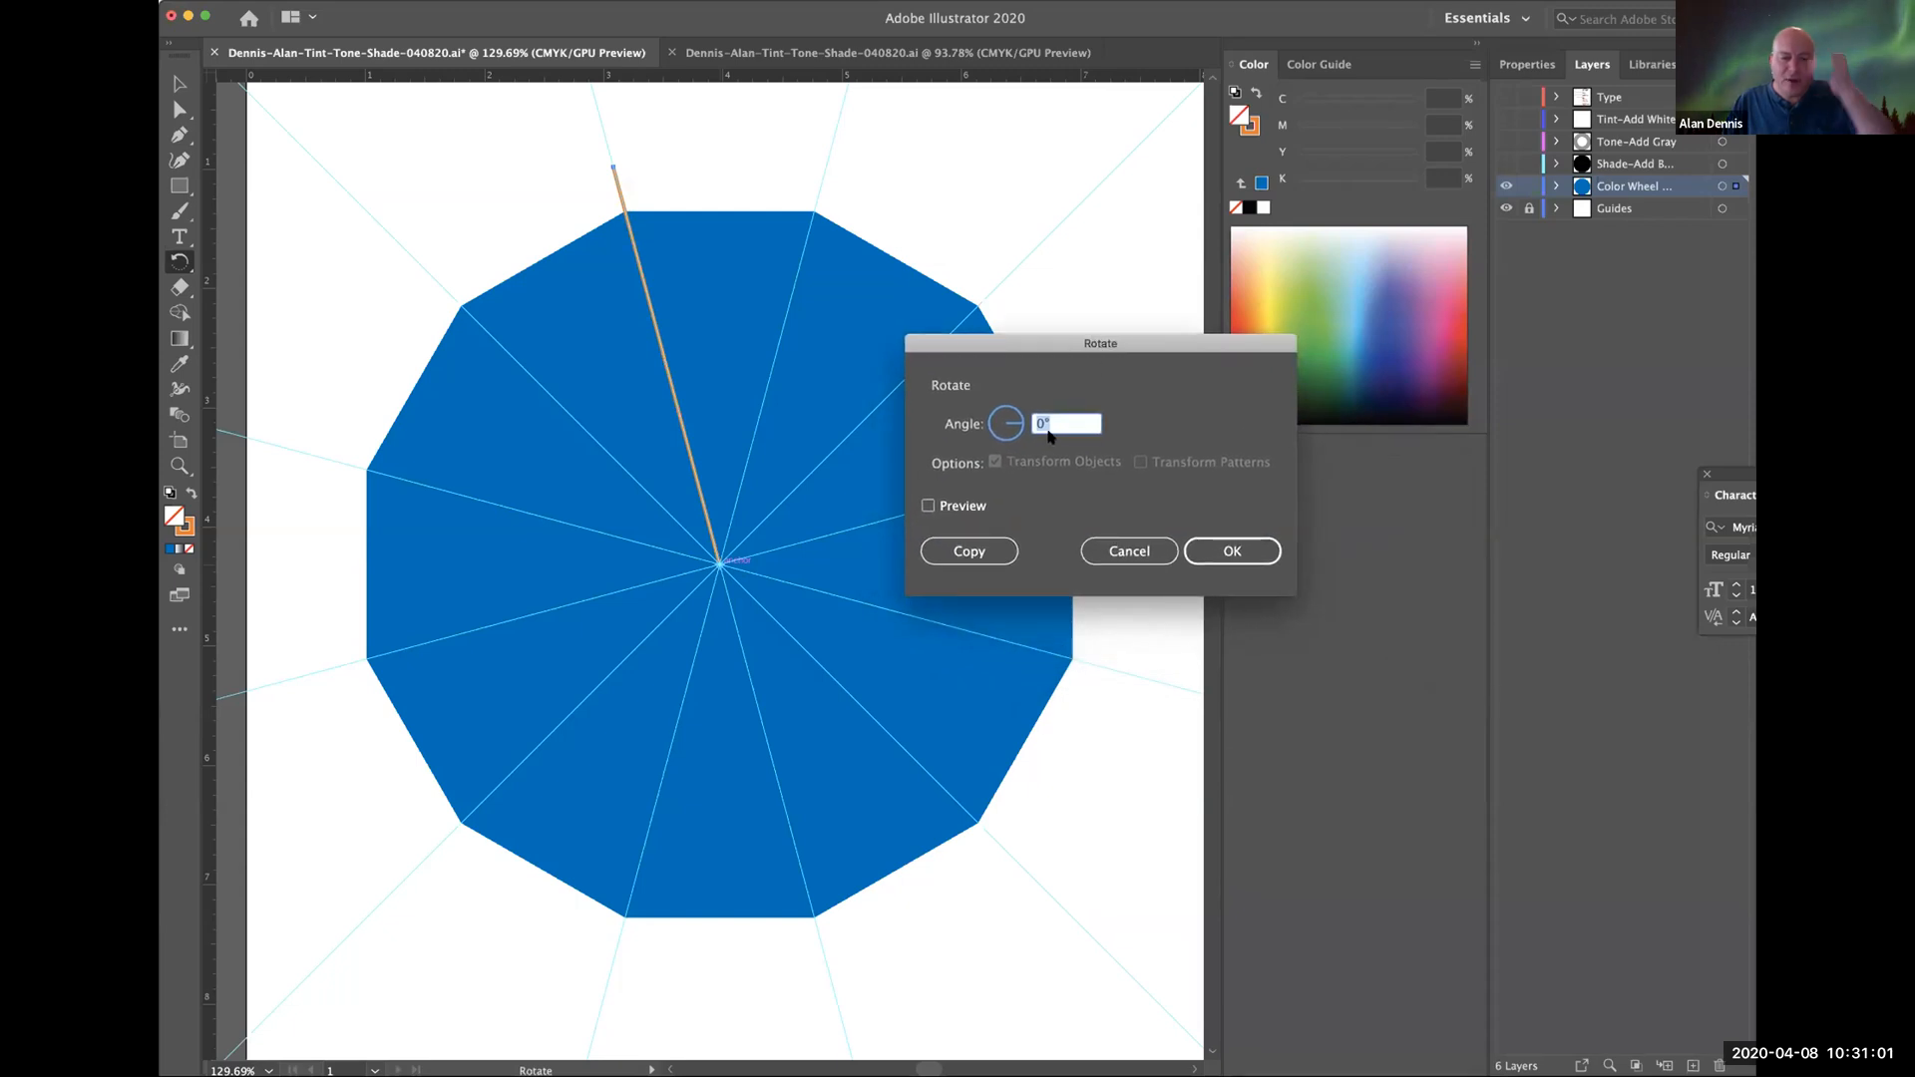
{"action": "type", "text": "3"}
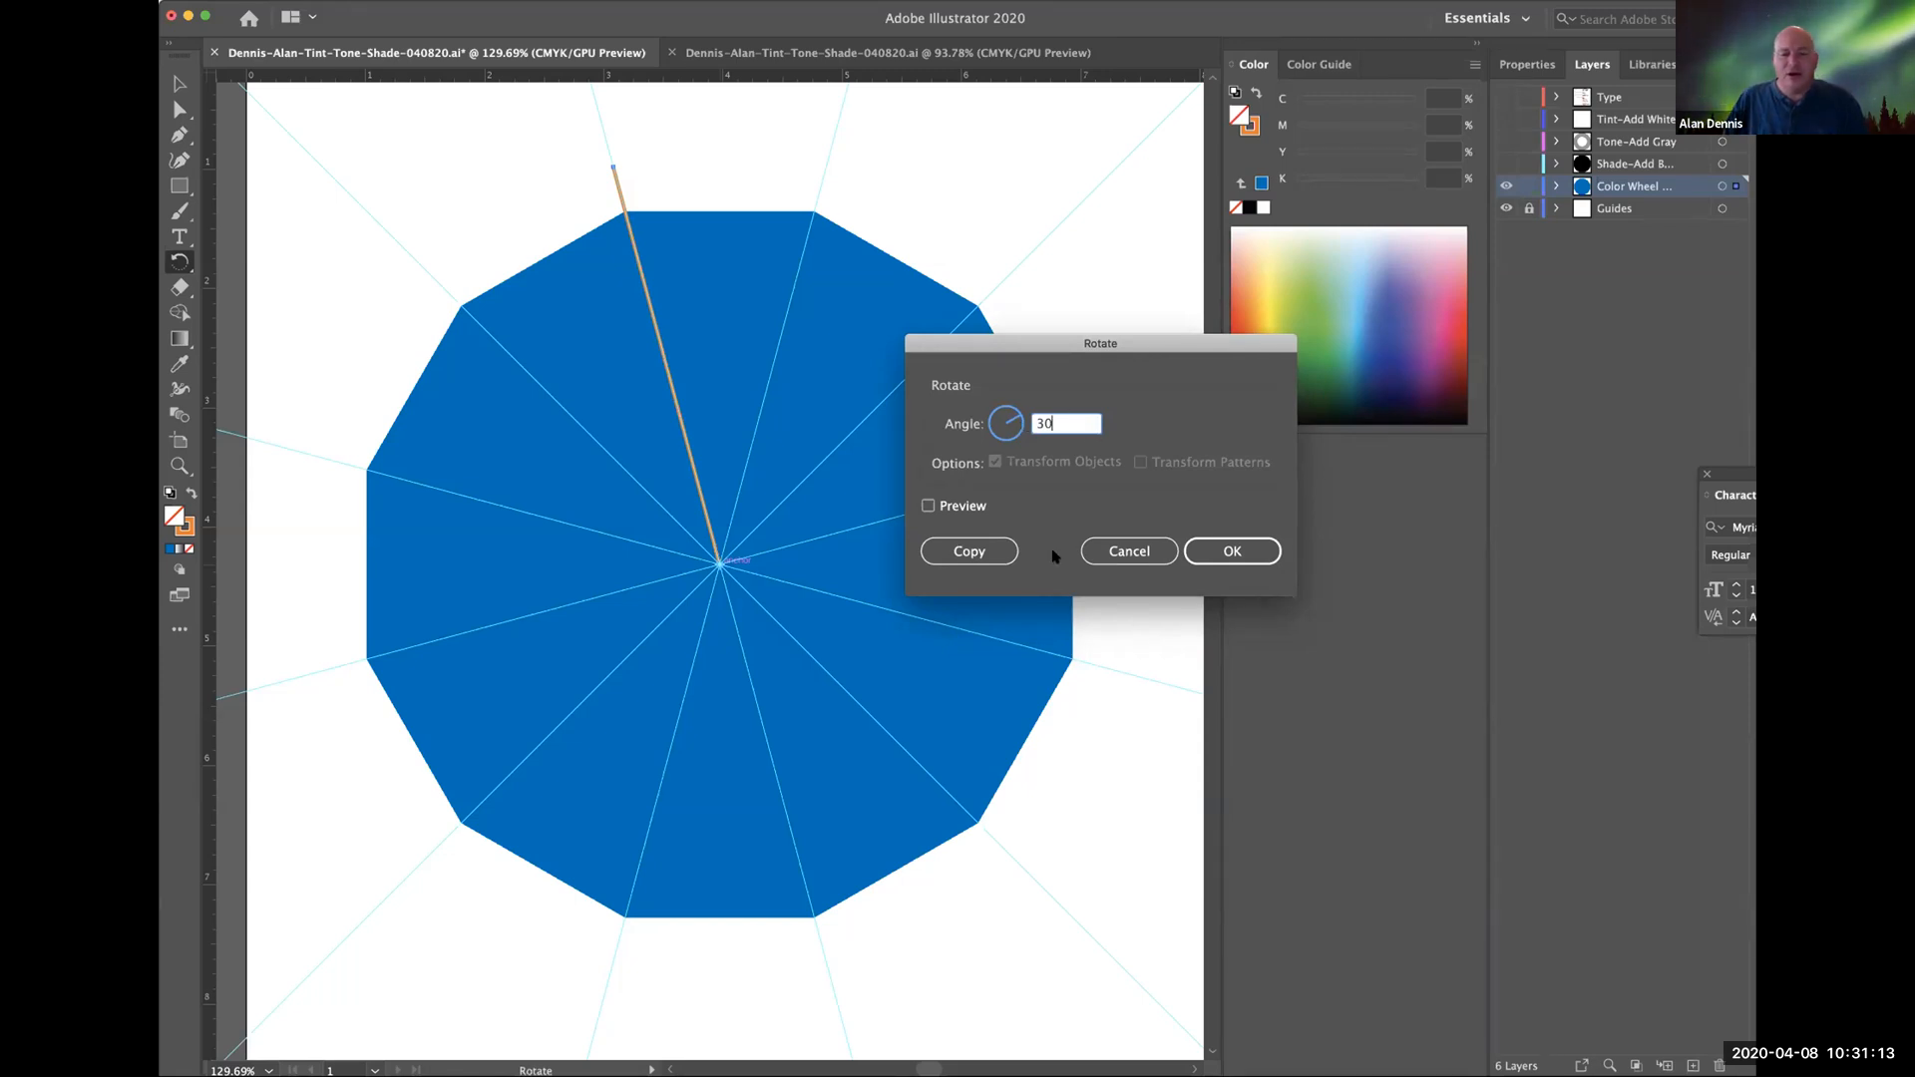
{"action": "left_click", "coordinate": [928, 506]}
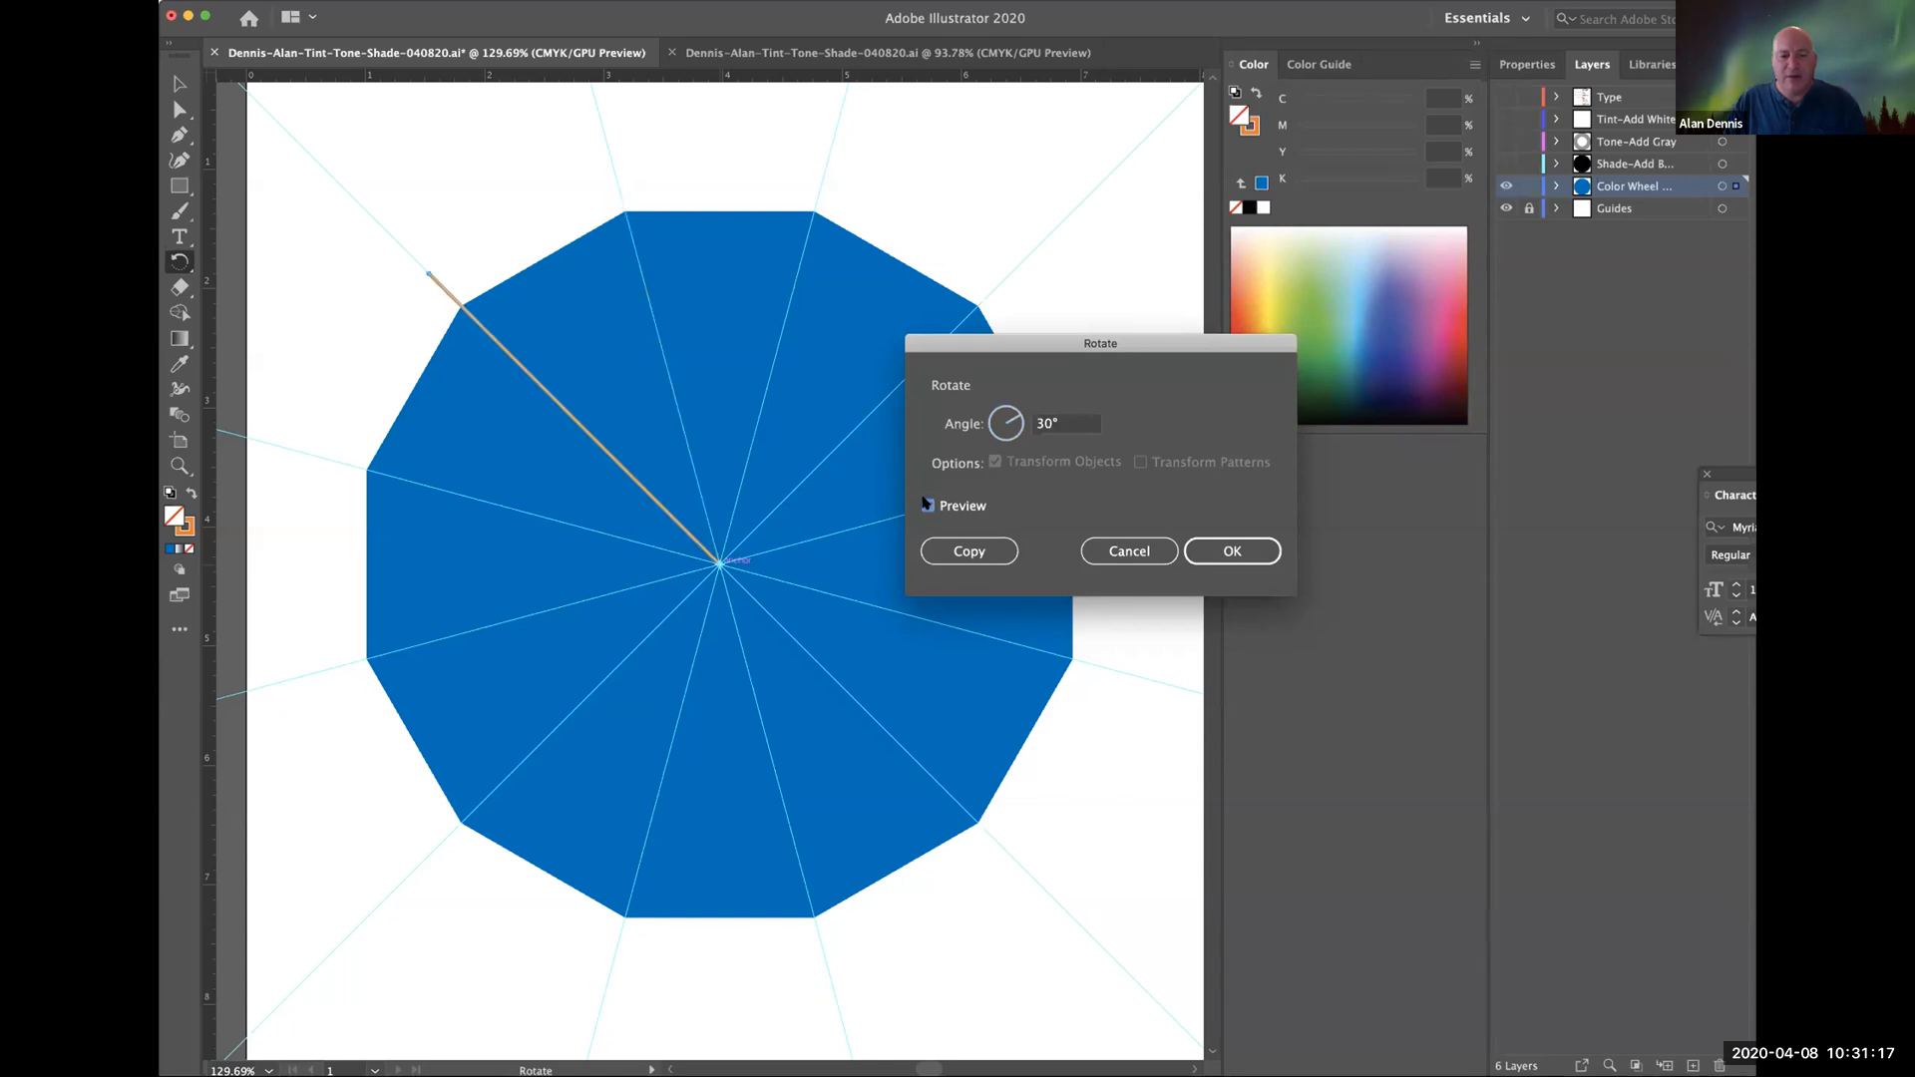
{"action": "left_click", "coordinate": [927, 506]}
{"action": "left_click", "coordinate": [965, 553]}
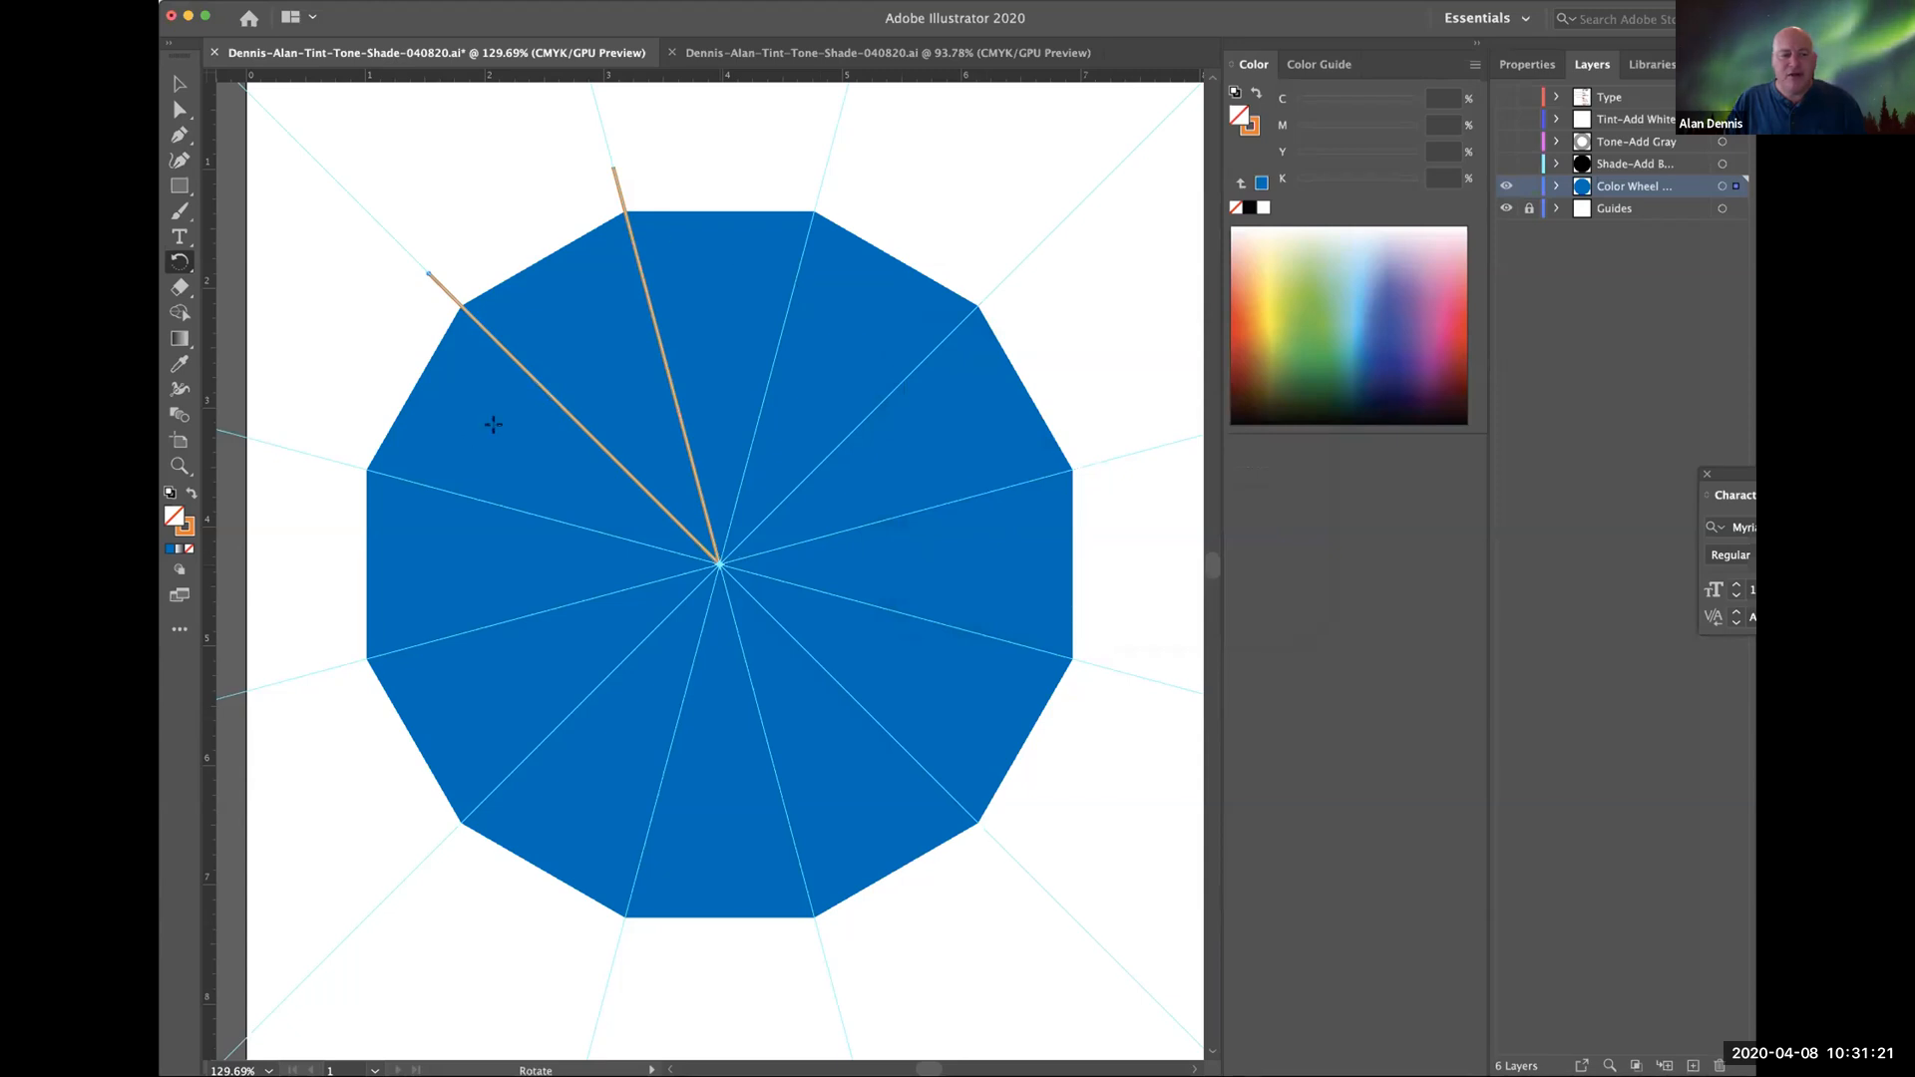
Repeat the rotated copy ten times until orange lines lie on all the guides around the polygon.
{"action": "key", "text": "v"}
{"action": "key", "text": "ctrl+d"}
{"action": "key", "text": "ctrl+d"}
{"action": "key", "text": "ctrl+d"}
{"action": "key", "text": "ctrl+d"}
{"action": "key", "text": "ctrl+d"}
{"action": "key", "text": "ctrl+d"}
{"action": "key", "text": "ctrl+d"}
{"action": "key", "text": "ctrl+d"}
{"action": "key", "text": "ctrl+d"}
{"action": "key", "text": "ctrl+d"}
{"action": "key", "text": "r"}
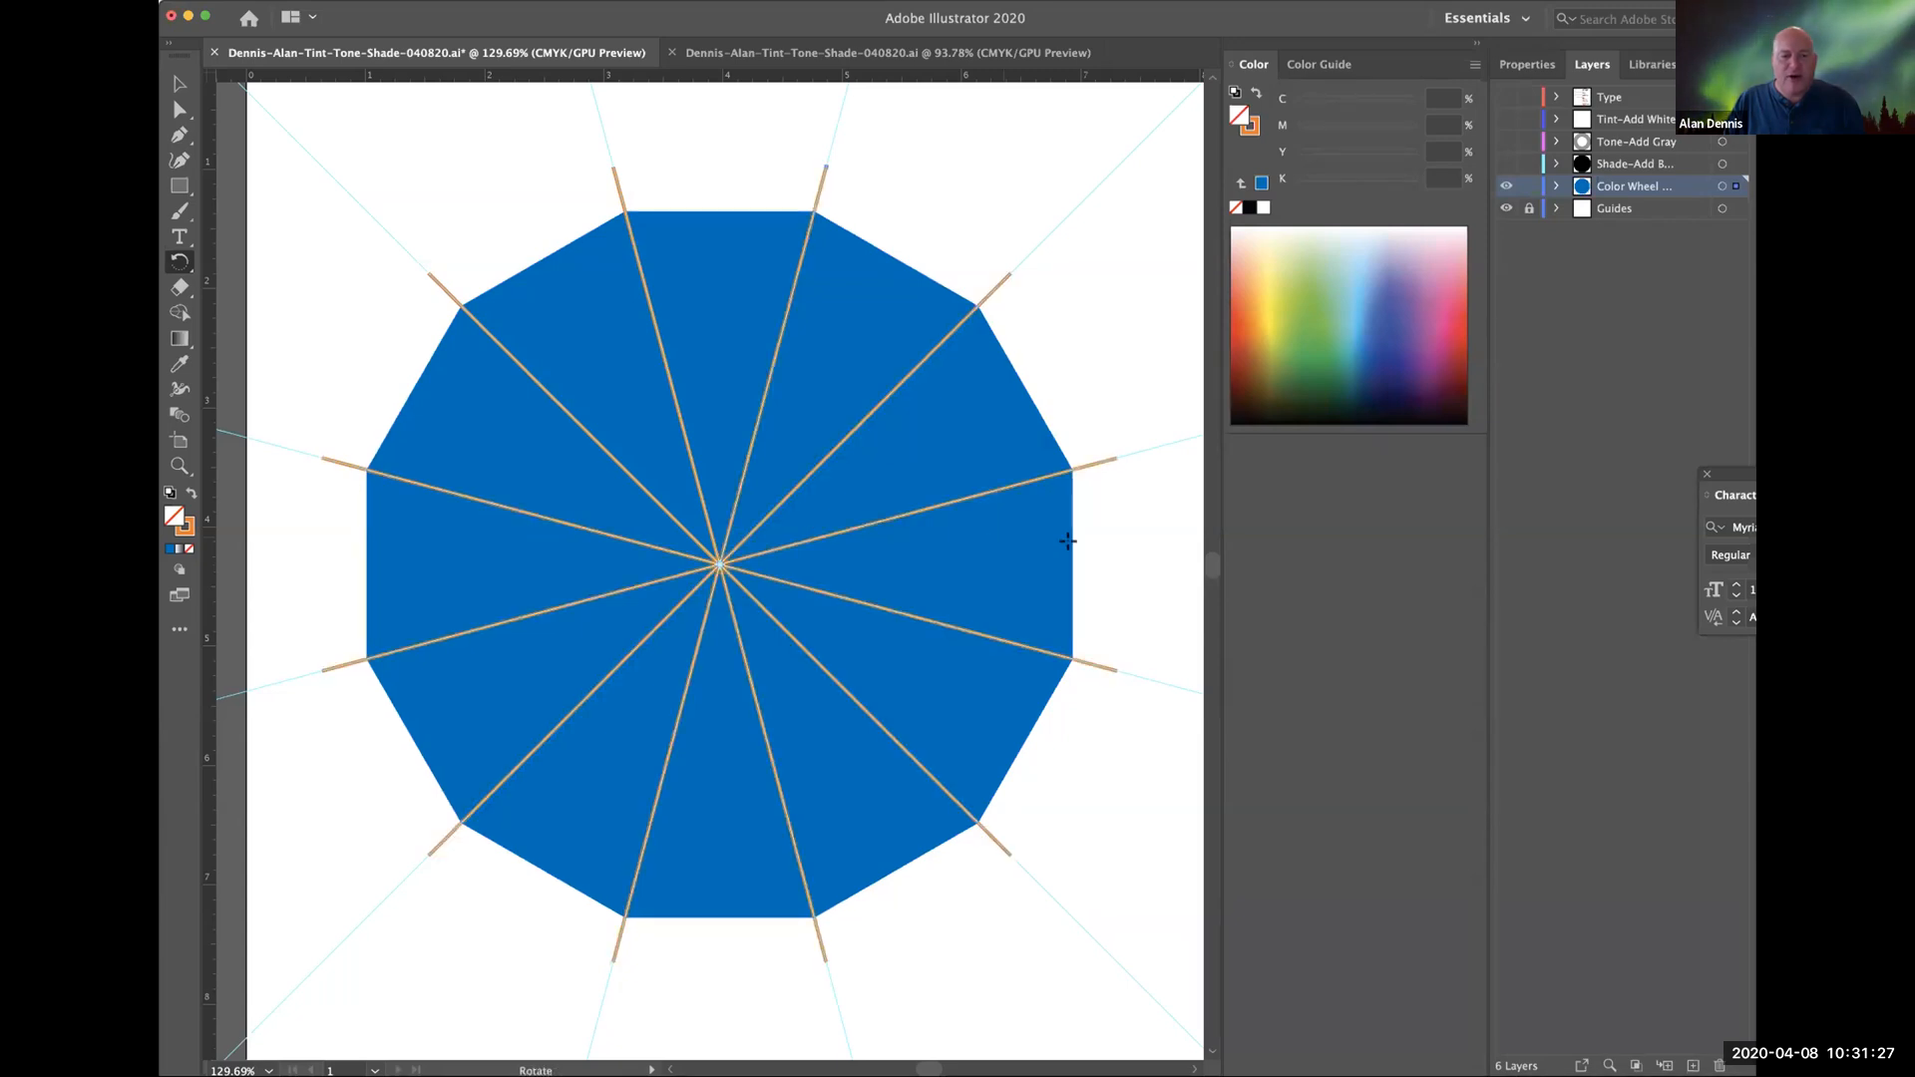
Undo all the rotated line copies back to the single original line and lock the Guides layer again.
{"action": "key", "text": "v"}
{"action": "key", "text": "cmd+z"}
{"action": "key", "text": "cmd+z"}
{"action": "key", "text": "cmd+z"}
{"action": "key", "text": "cmd+z"}
{"action": "key", "text": "super+z"}
{"action": "key", "text": "super+z"}
{"action": "key", "text": "super+z"}
{"action": "key", "text": "super+z"}
{"action": "key", "text": "super+z"}
{"action": "key", "text": "super+z"}
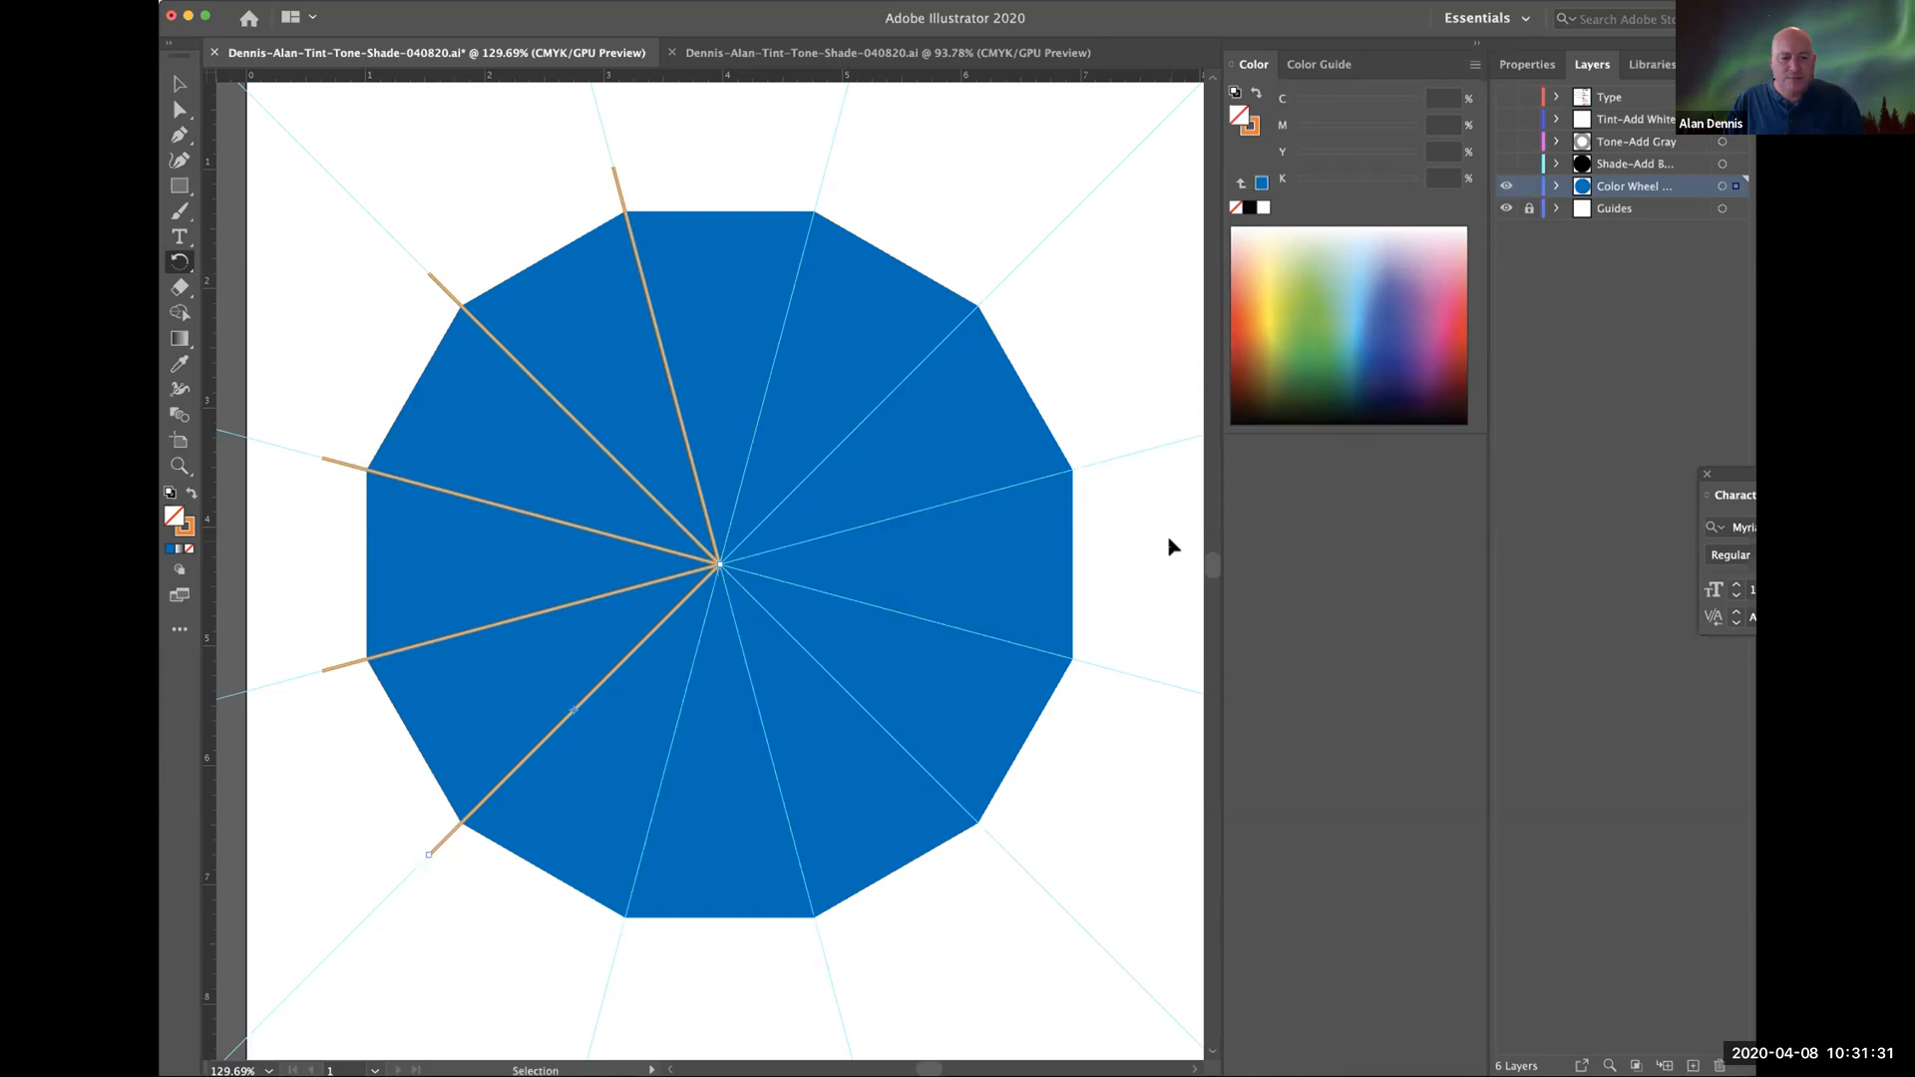
{"action": "key", "text": "super+z"}
{"action": "key", "text": "super+z"}
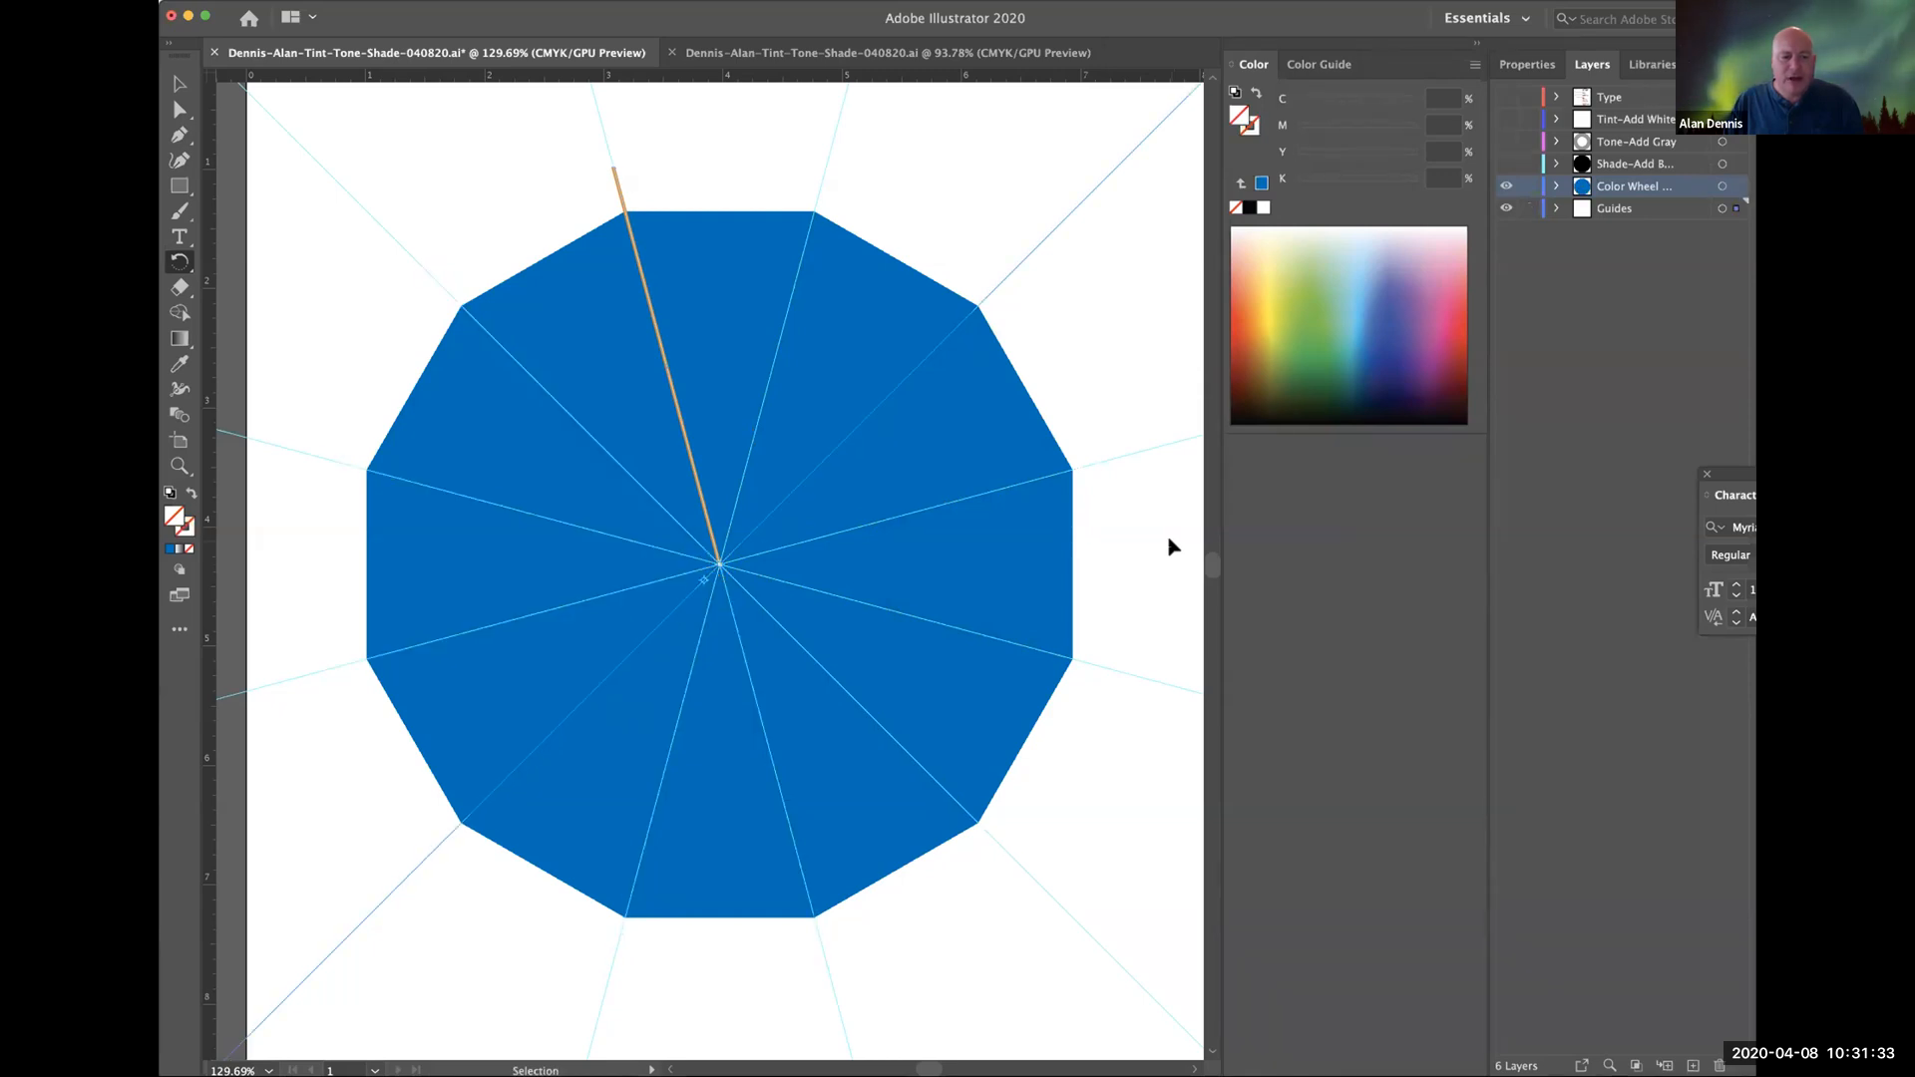
{"action": "key", "text": "super+2"}
Try to make a 30° rotated copy around the polygon's centre with nothing selected.
{"action": "key", "text": "r"}
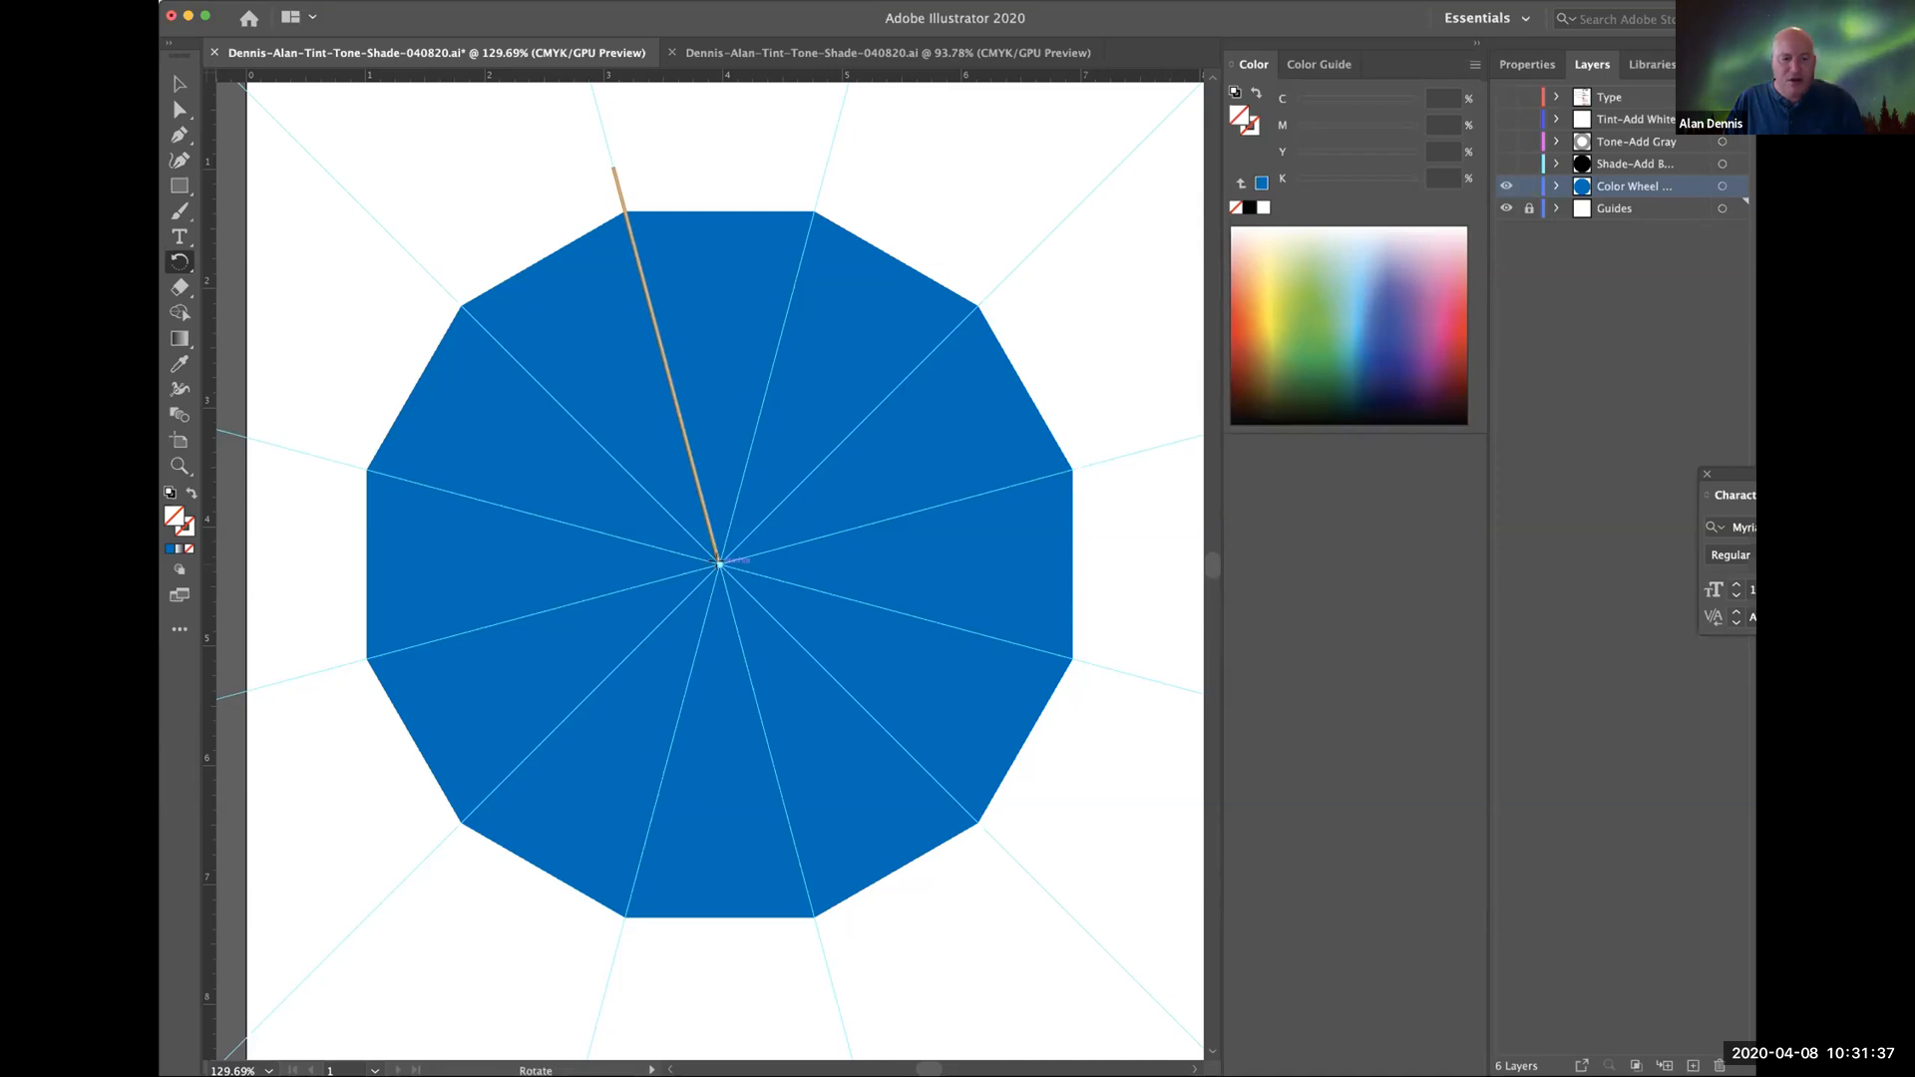
{"action": "left_click", "coordinate": [719, 564], "text": "alt"}
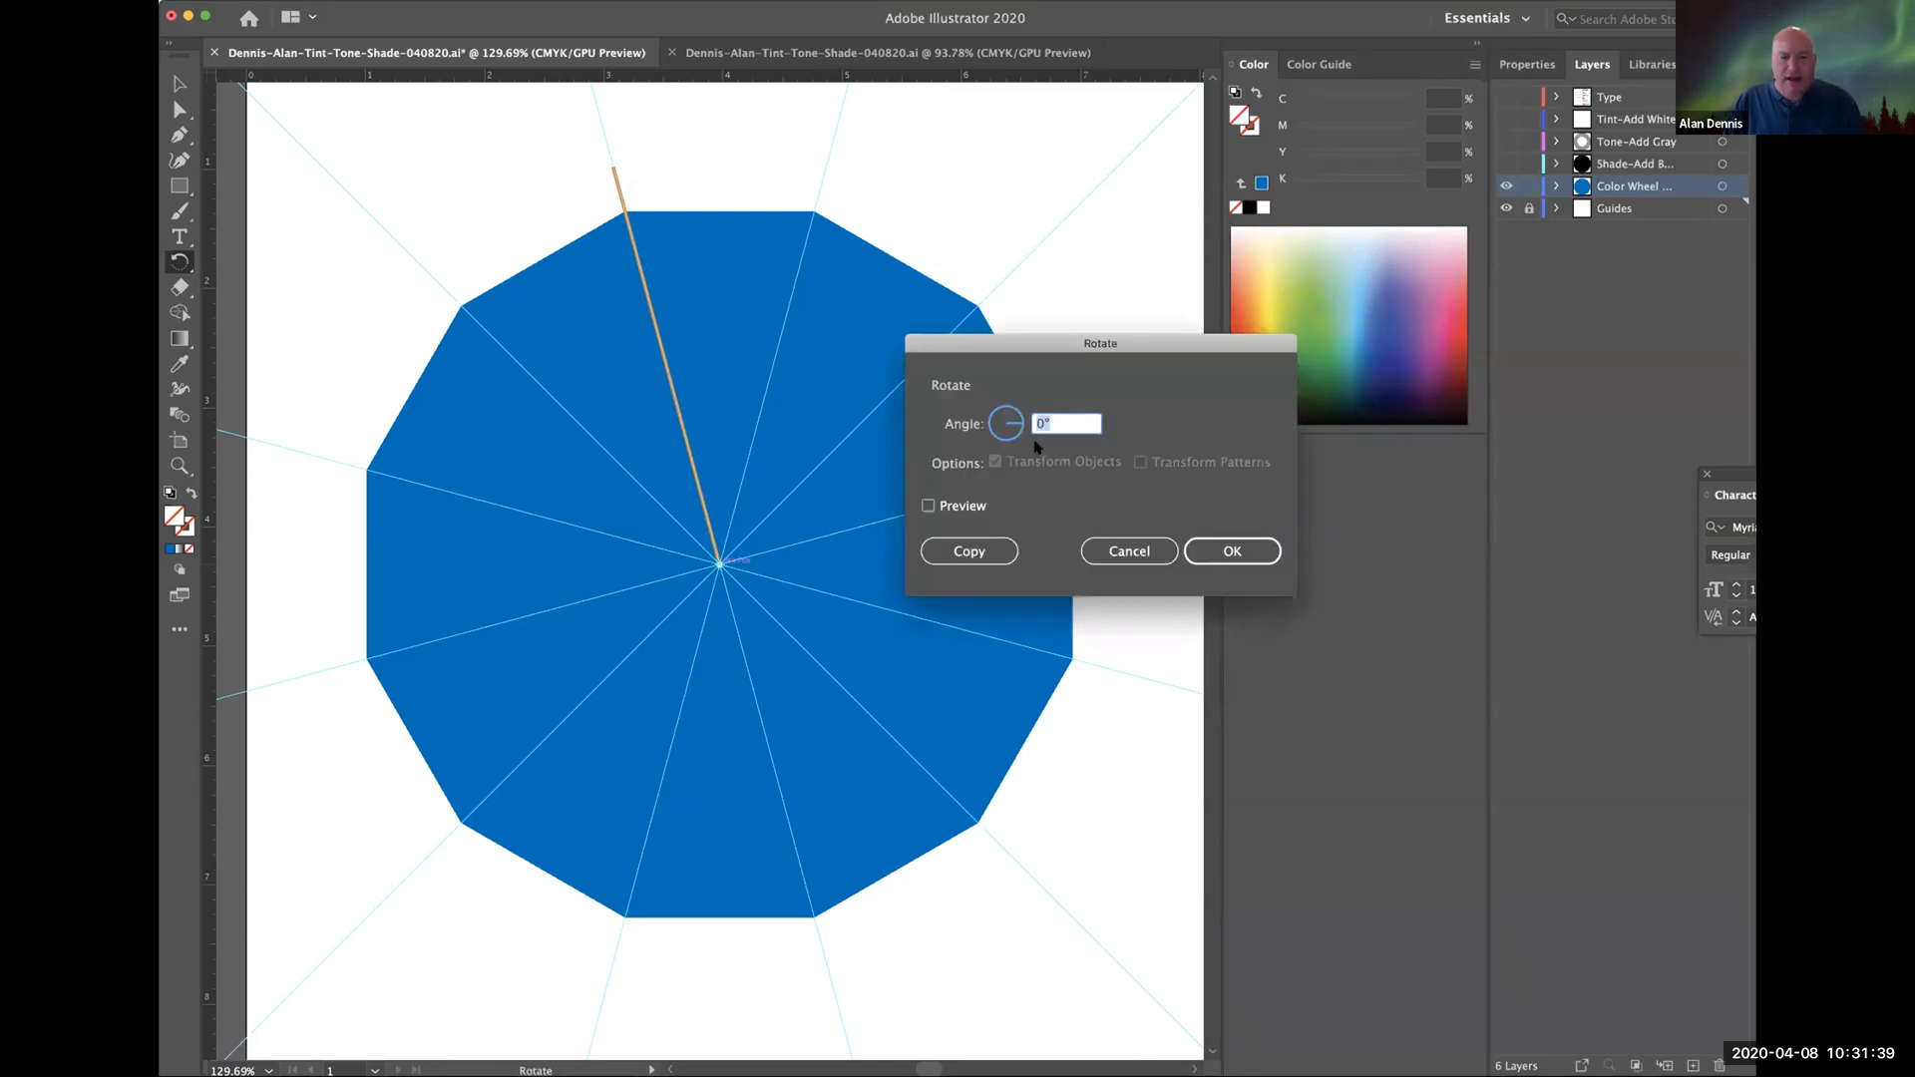
{"action": "type", "text": "30"}
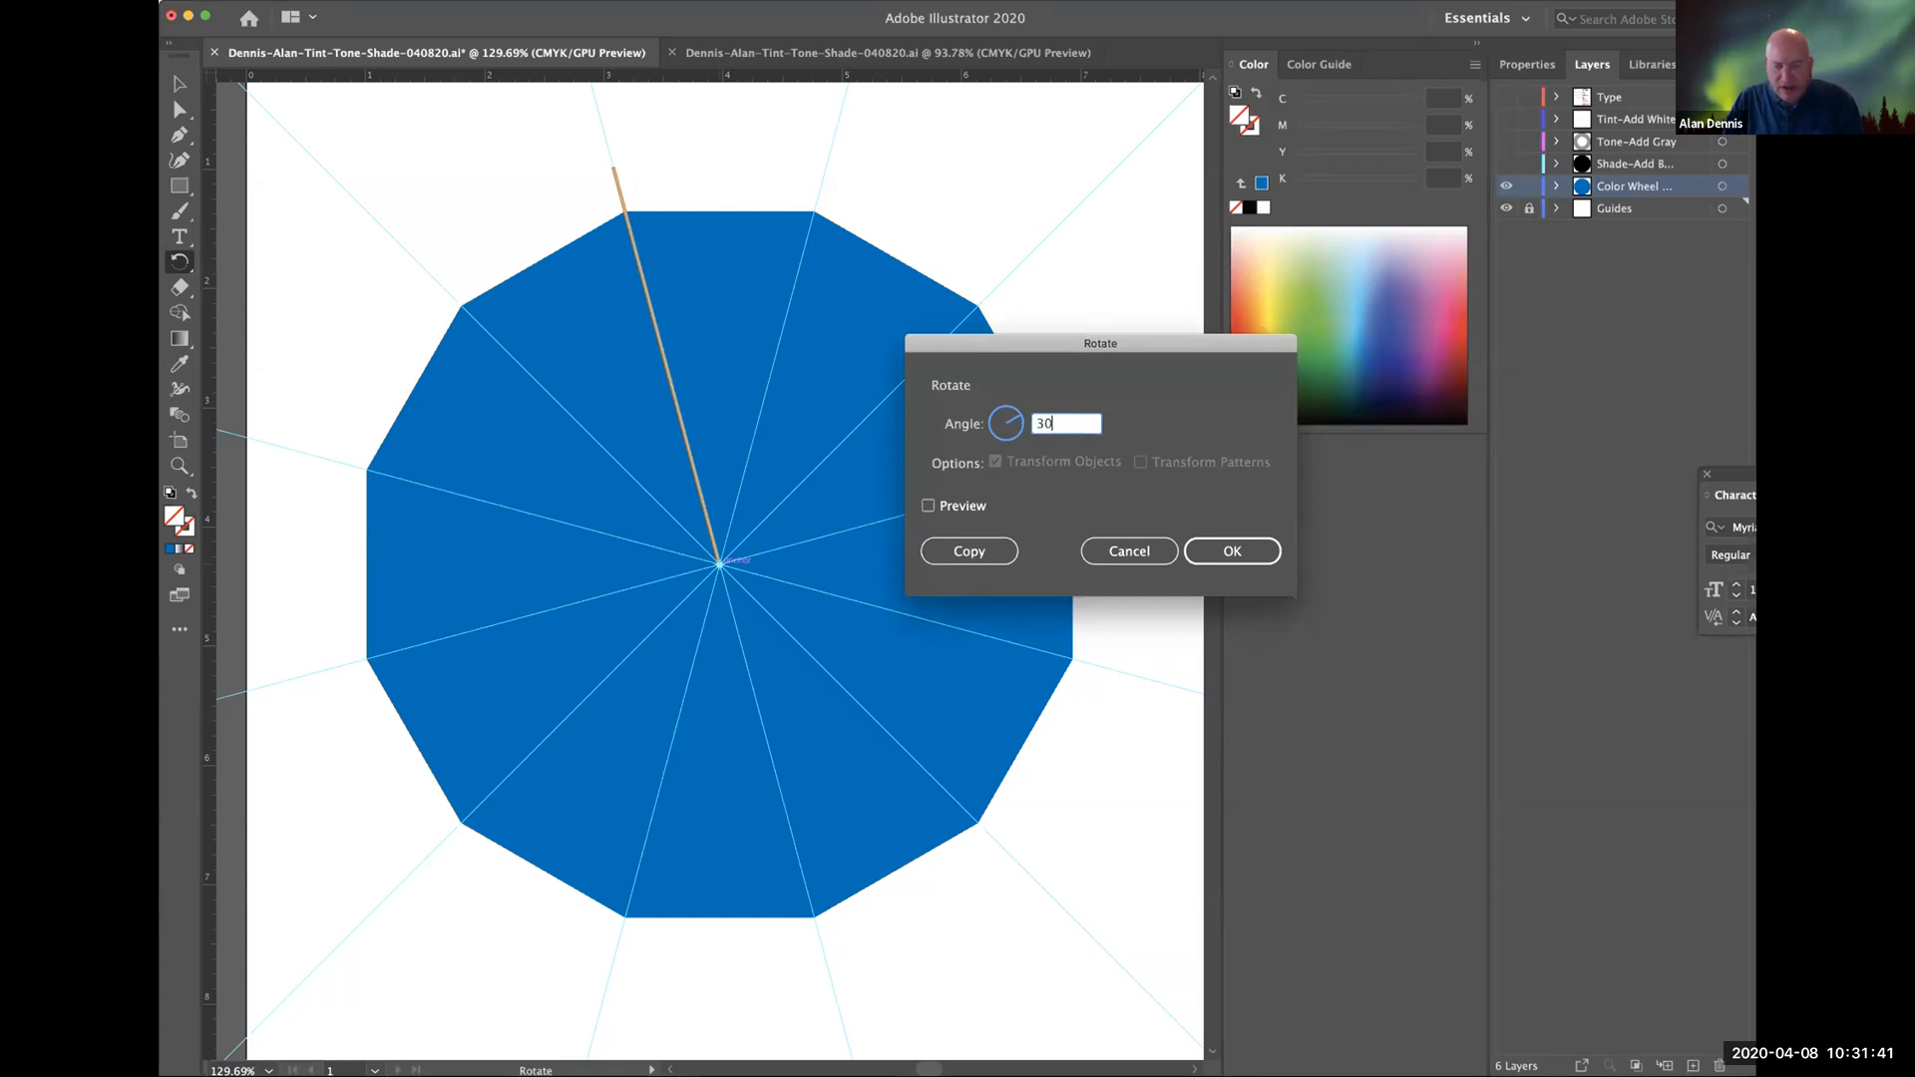
{"action": "left_click", "coordinate": [970, 551]}
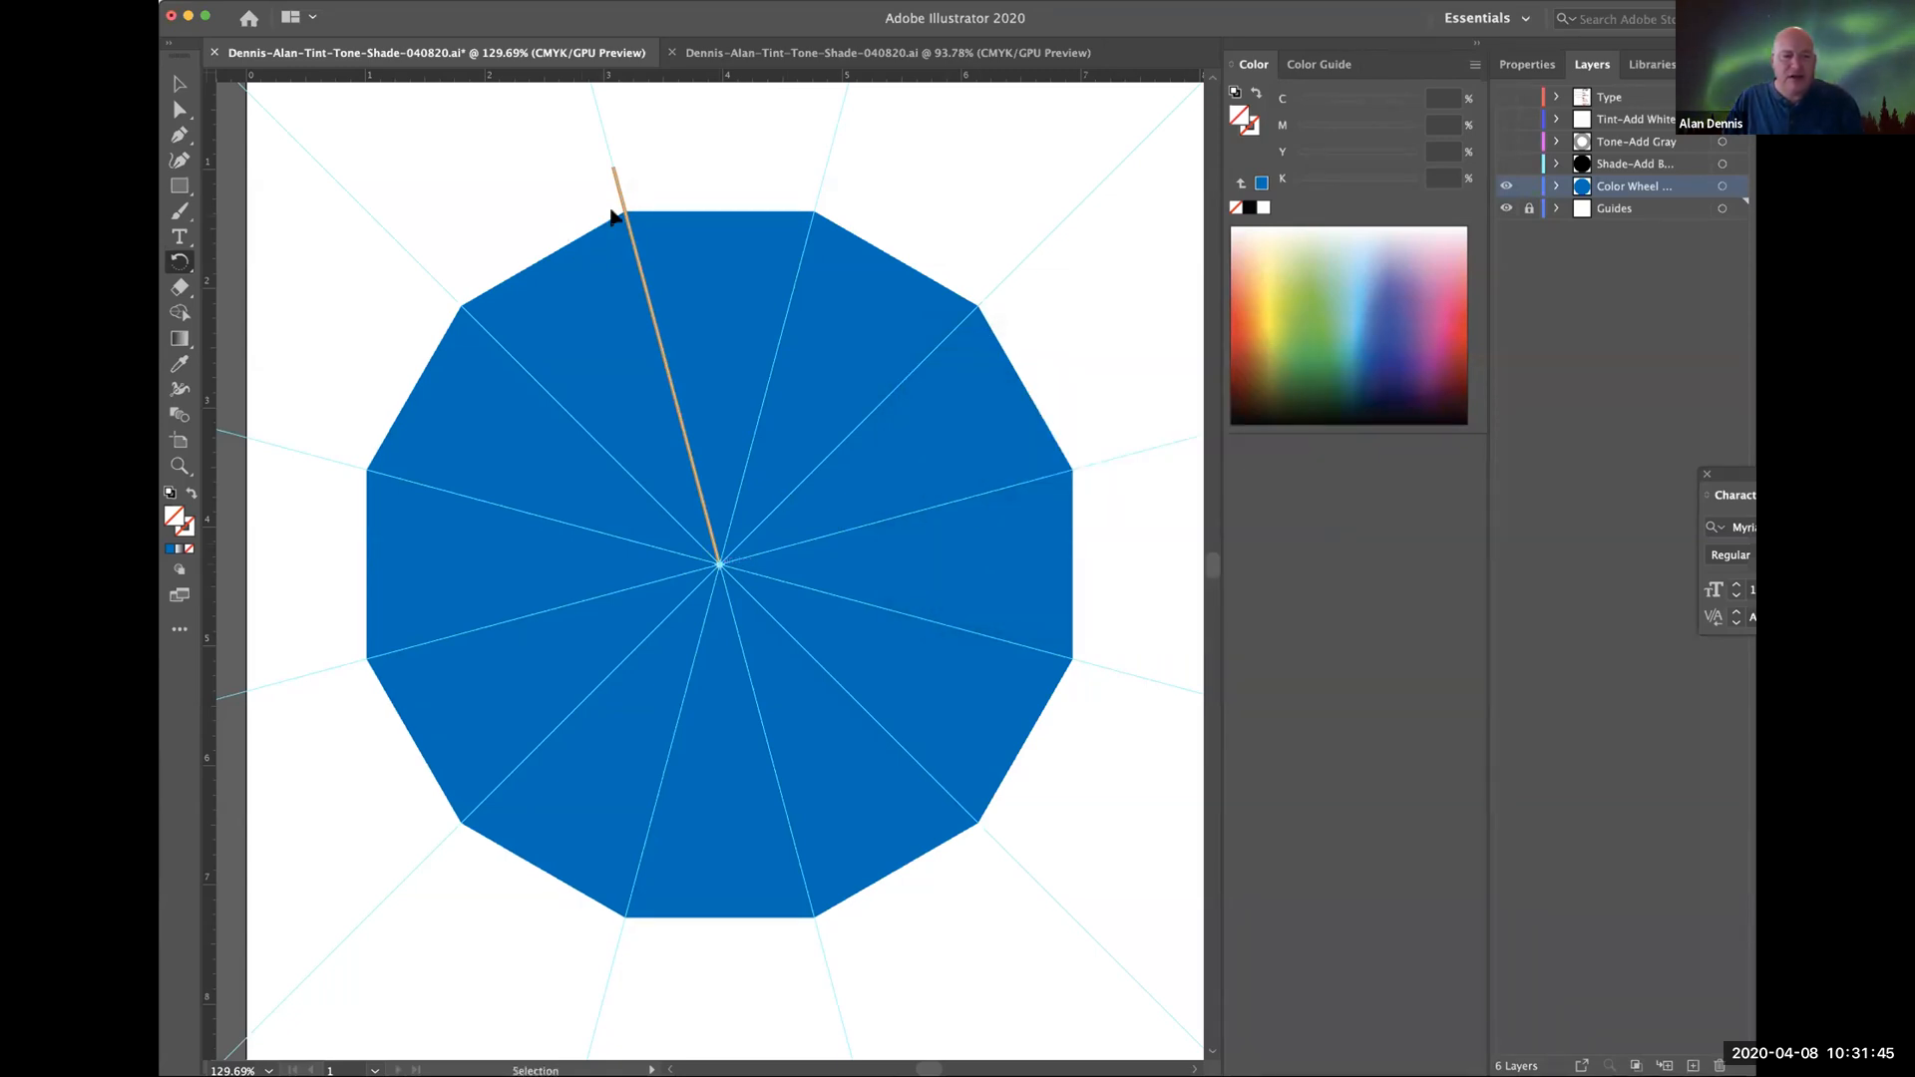
Select the orange line and make a copy rotated 30° around the polygon's centre.
{"action": "left_click", "coordinate": [623, 215], "text": "super"}
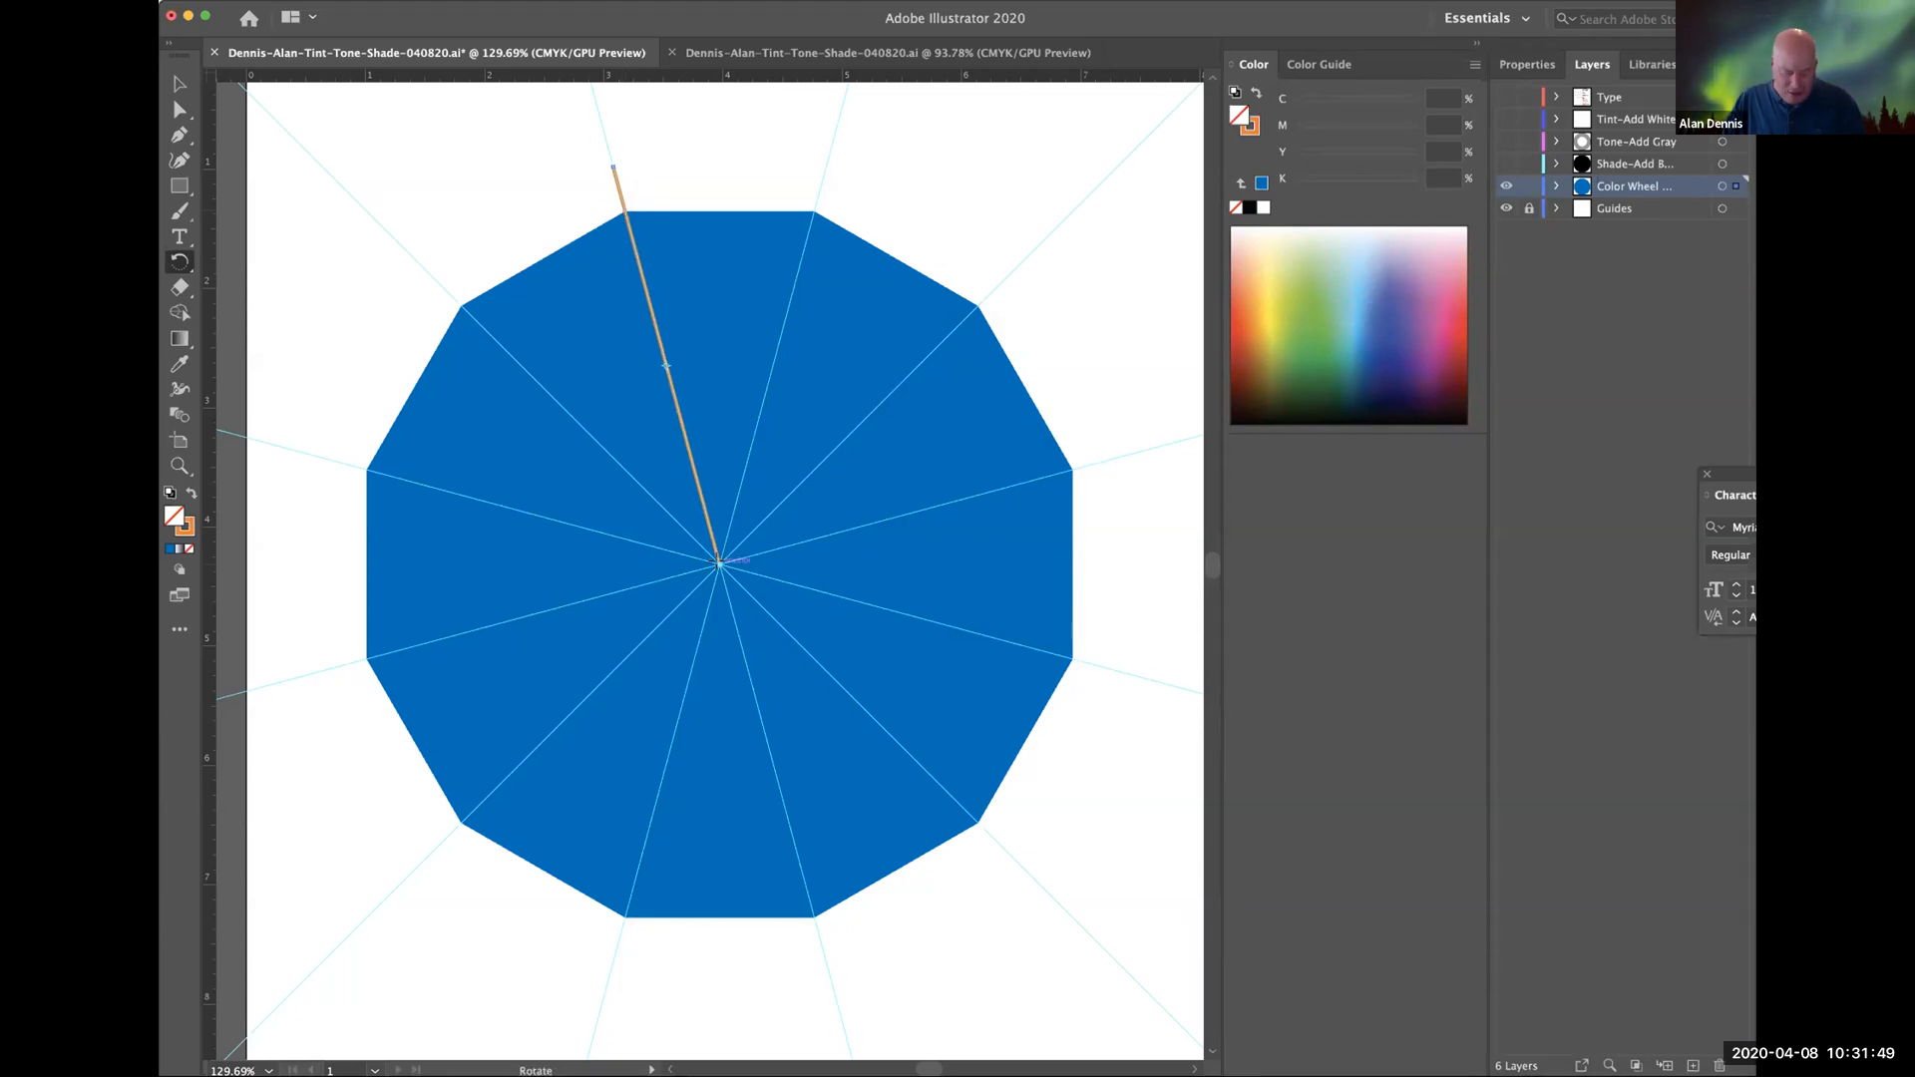
{"action": "left_click", "coordinate": [718, 562], "text": "alt"}
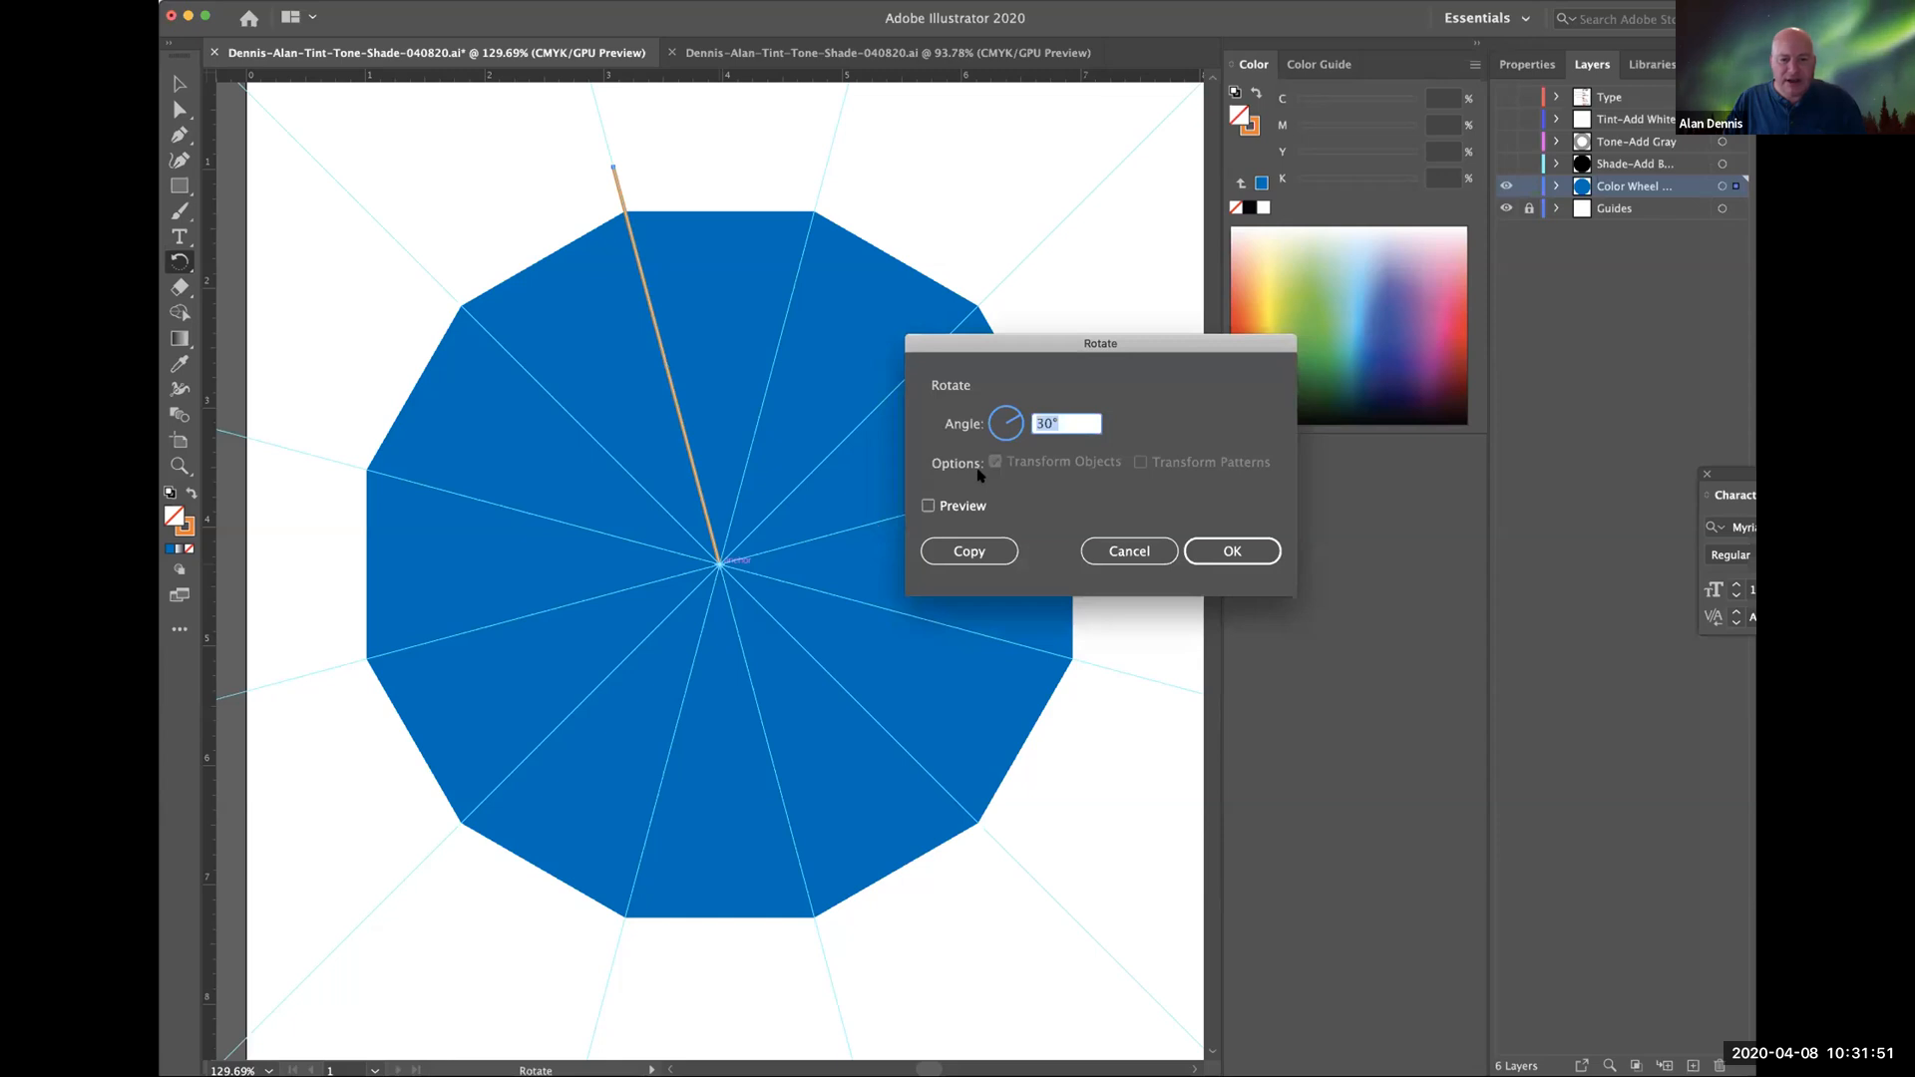
{"action": "left_click", "coordinate": [947, 545]}
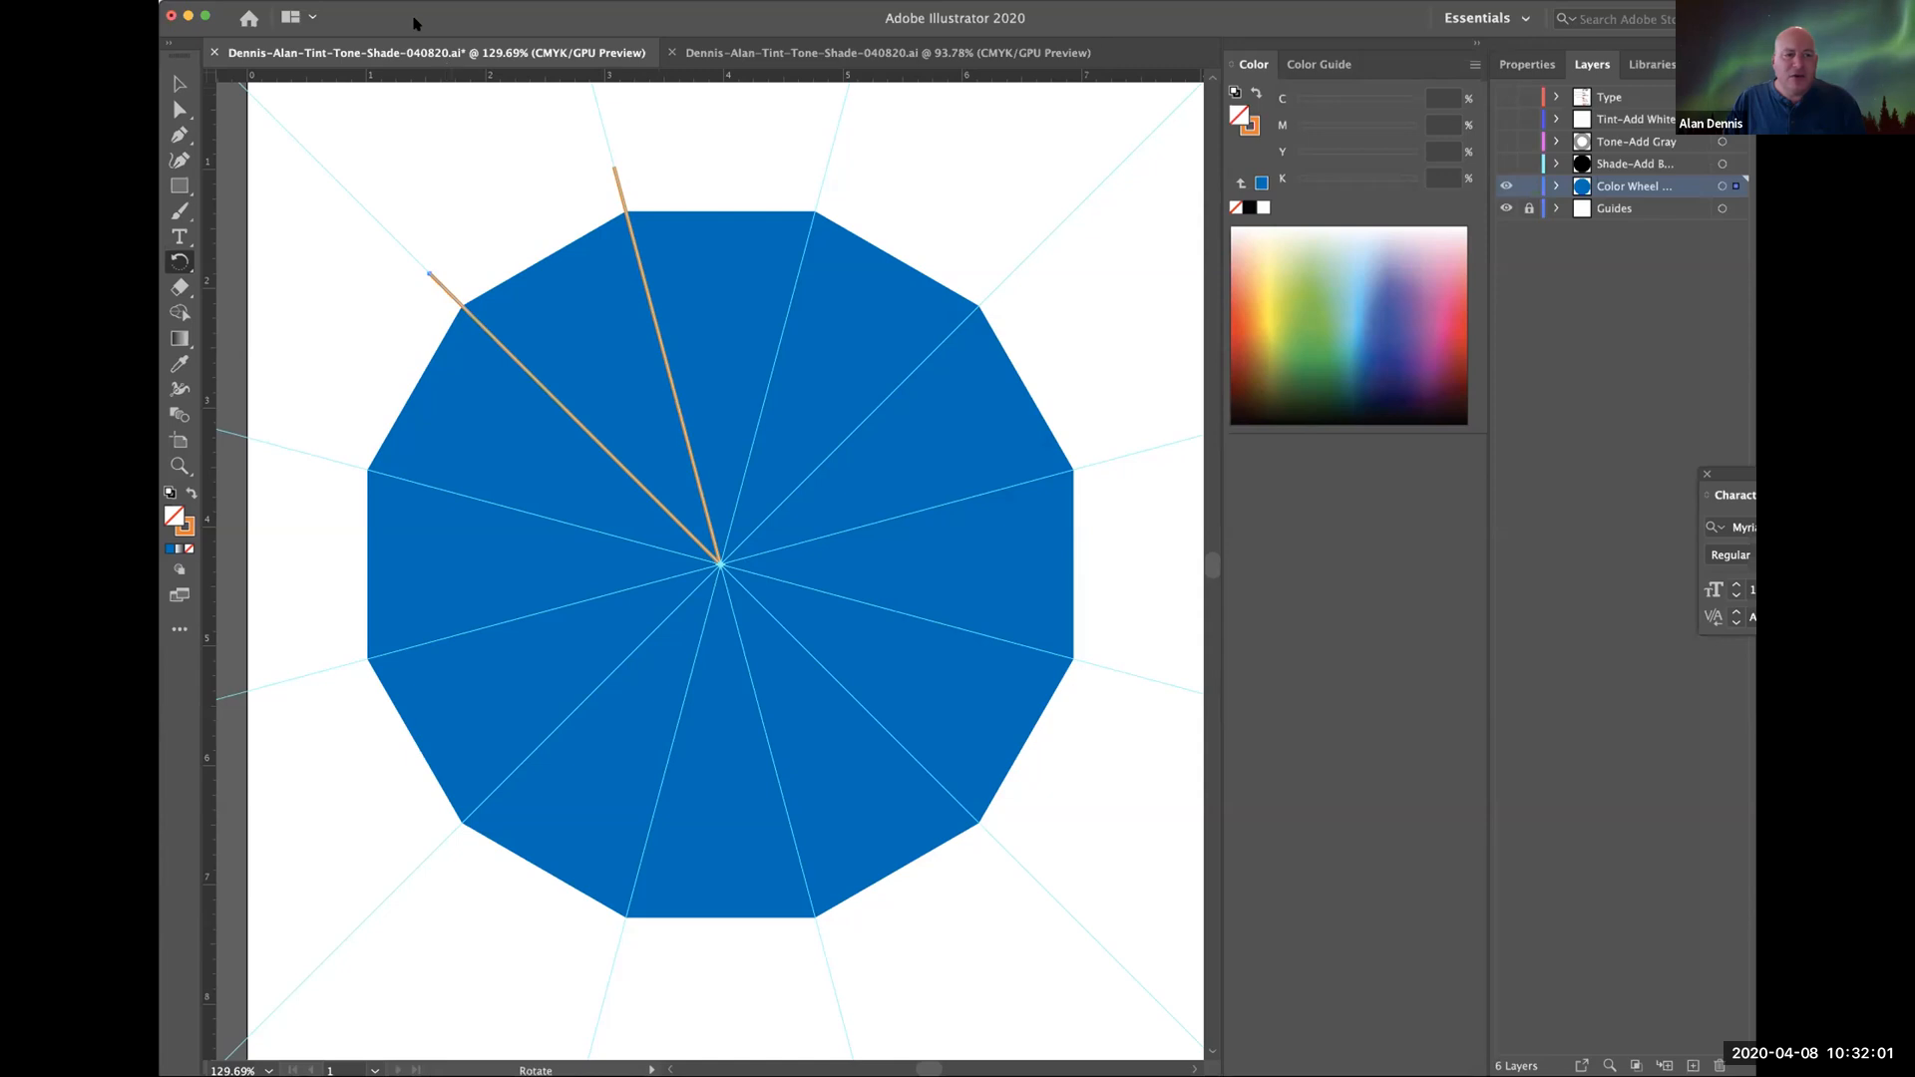
Apply Transform Again once to add a third orange line on the next guide.
{"action": "left_click", "coordinate": [387, 7]}
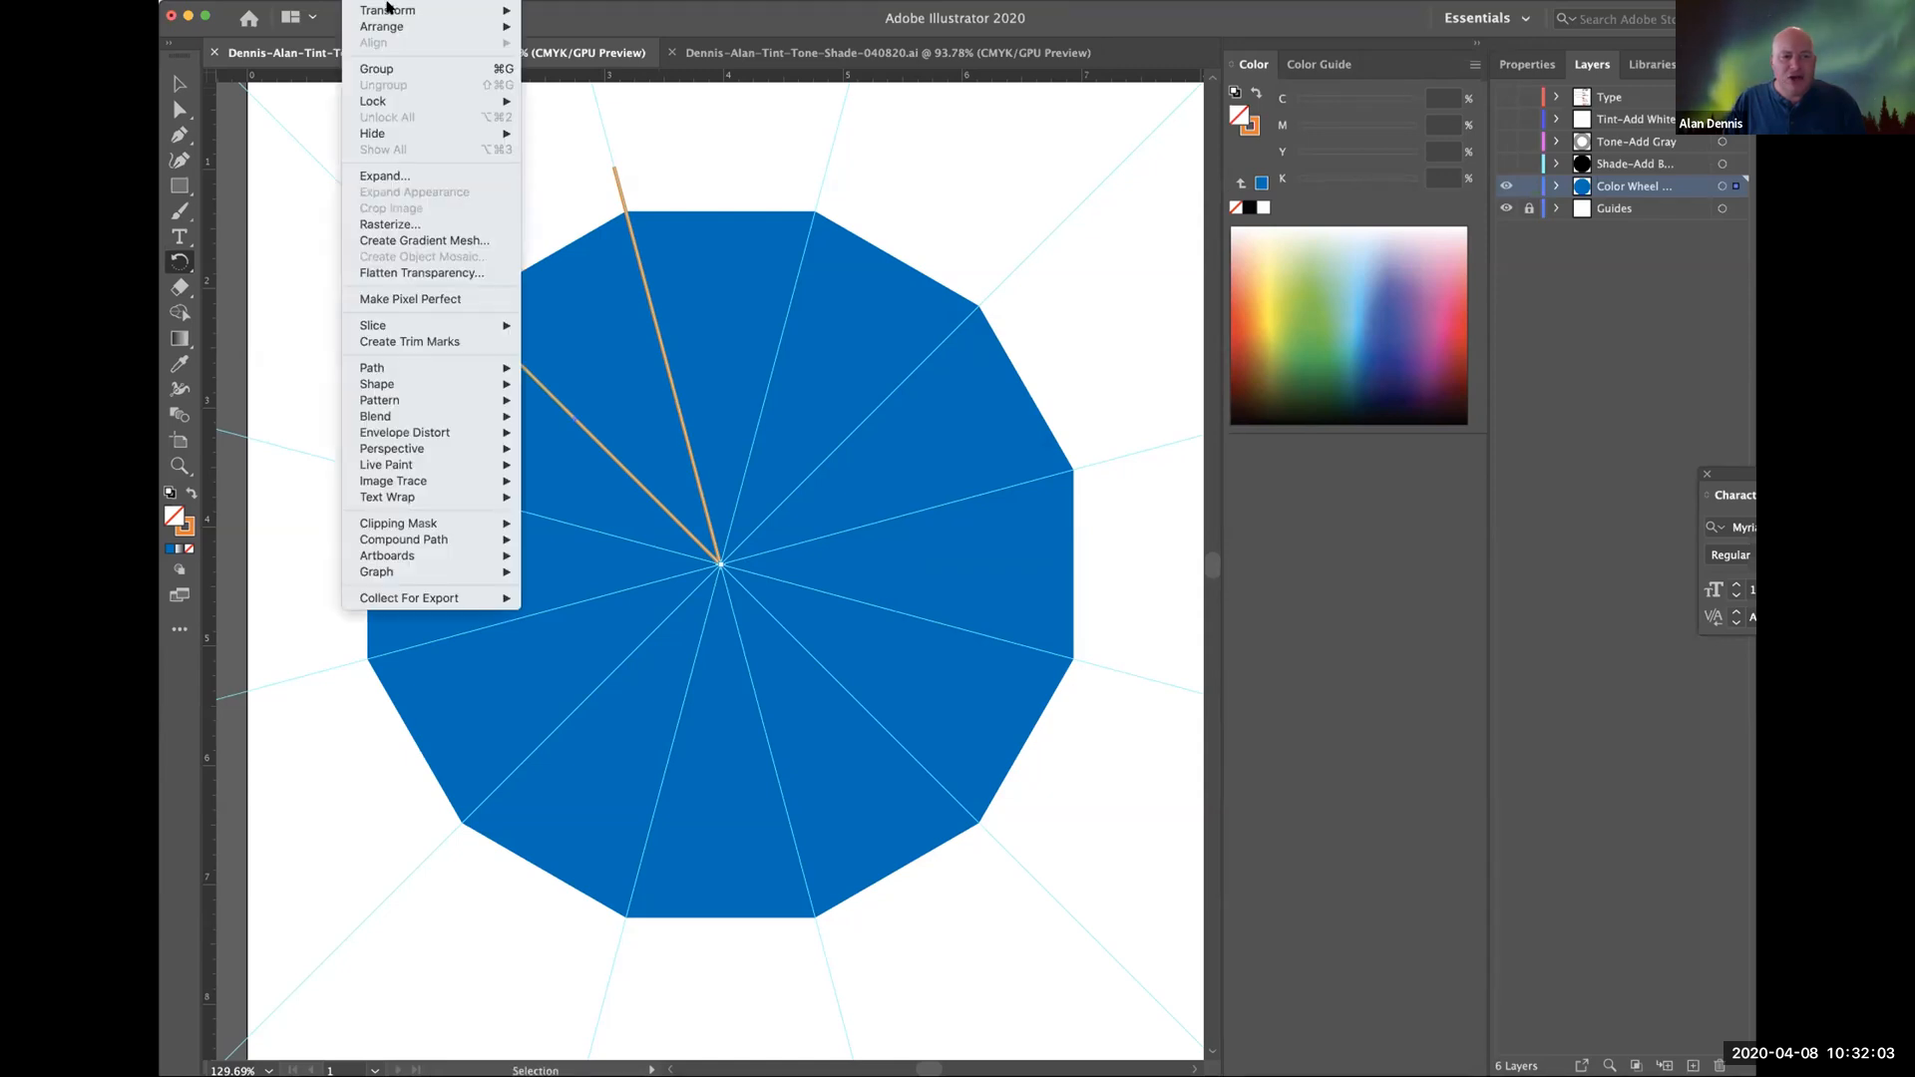
{"action": "mouse_move", "coordinate": [372, 10]}
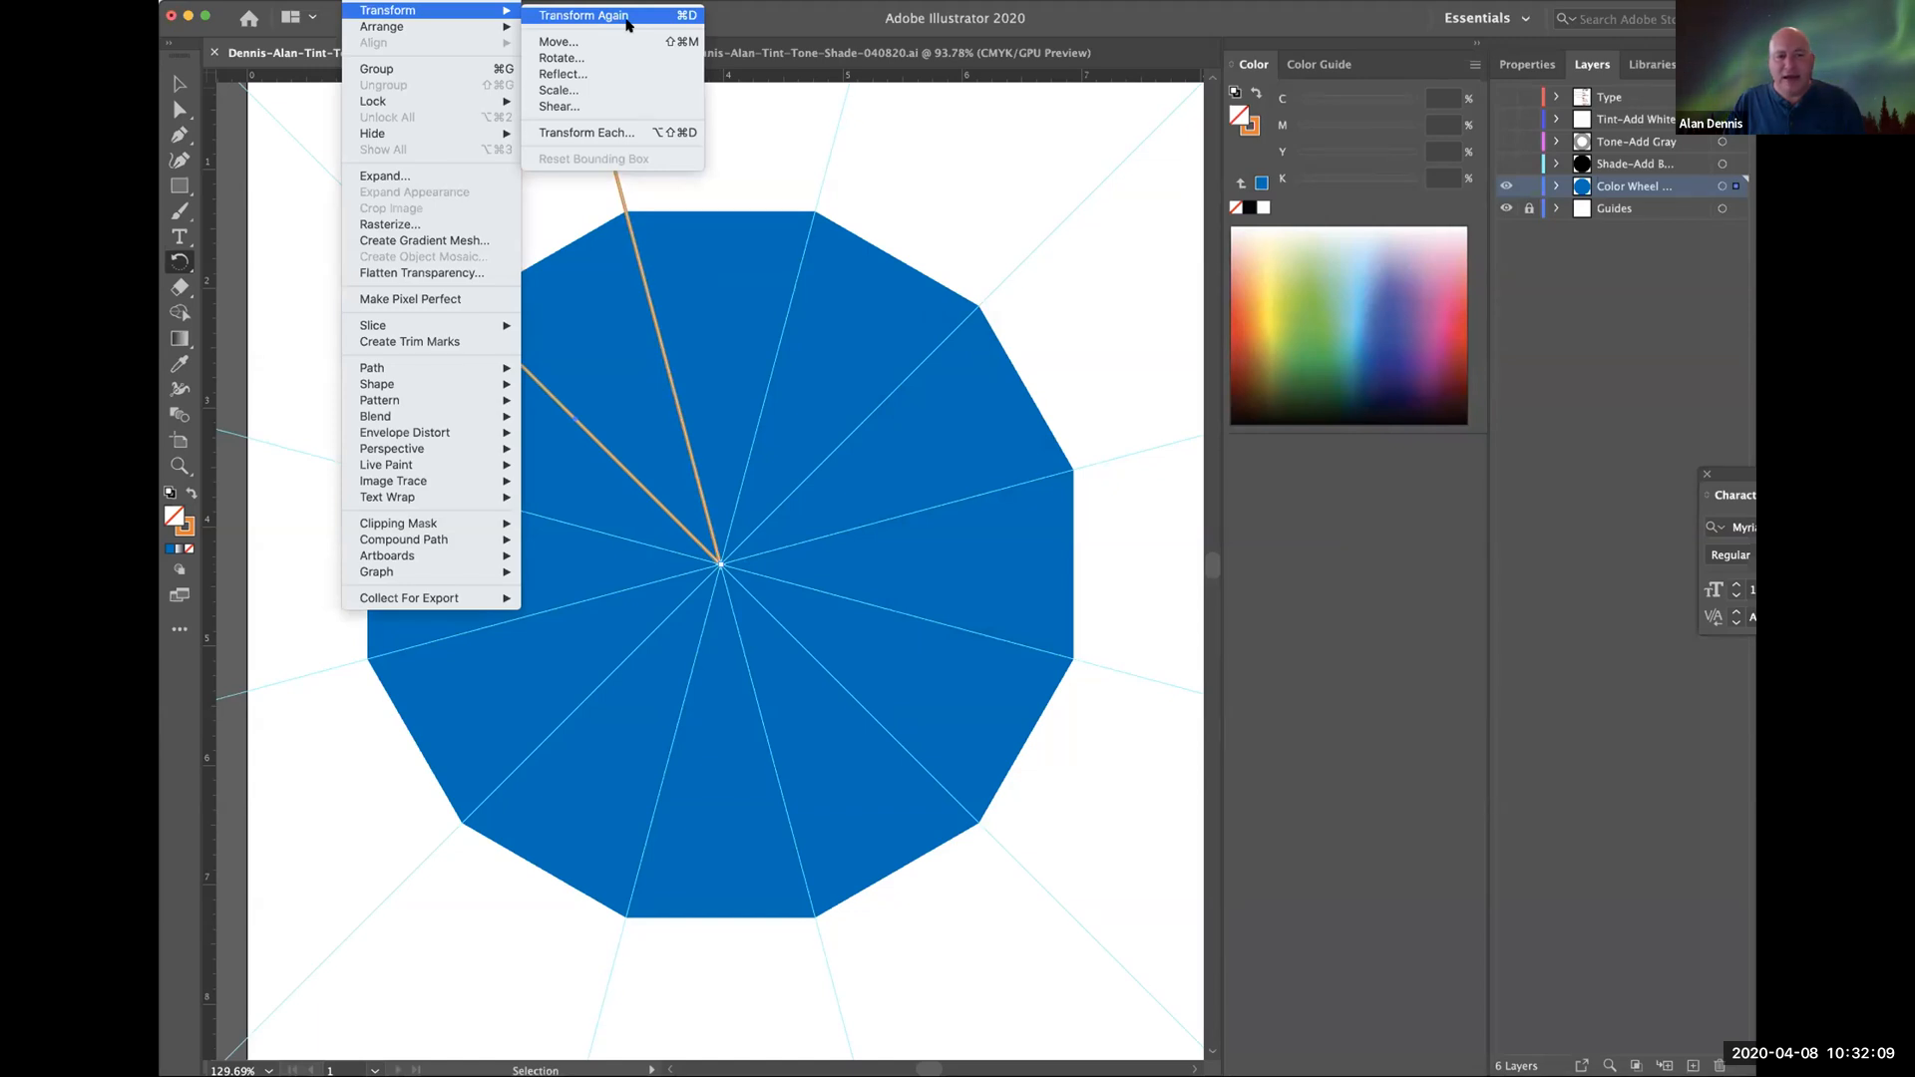
{"action": "left_click", "coordinate": [628, 17]}
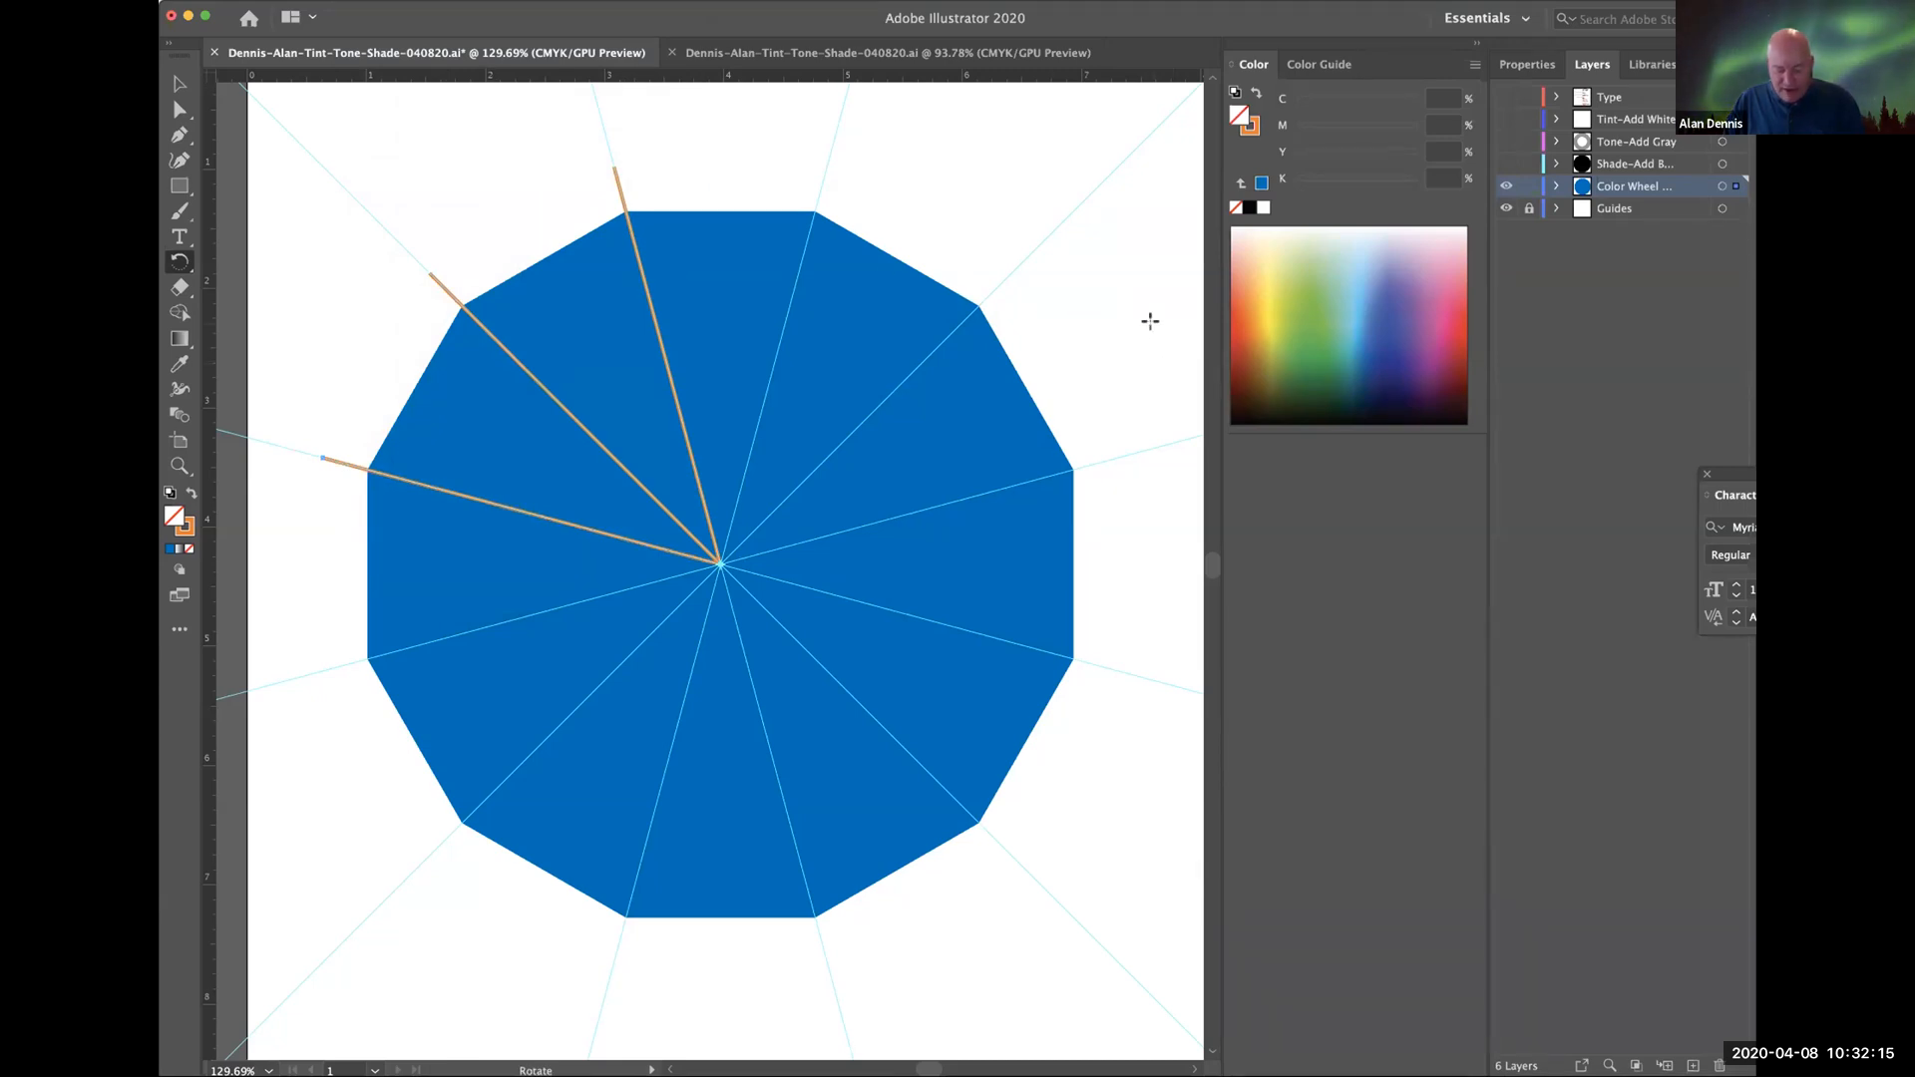
Repeat Transform Again until the orange lines complete the full circle of 12 around the polygon's centre.
{"action": "key", "text": "super+d"}
{"action": "key", "text": "ctrl+d"}
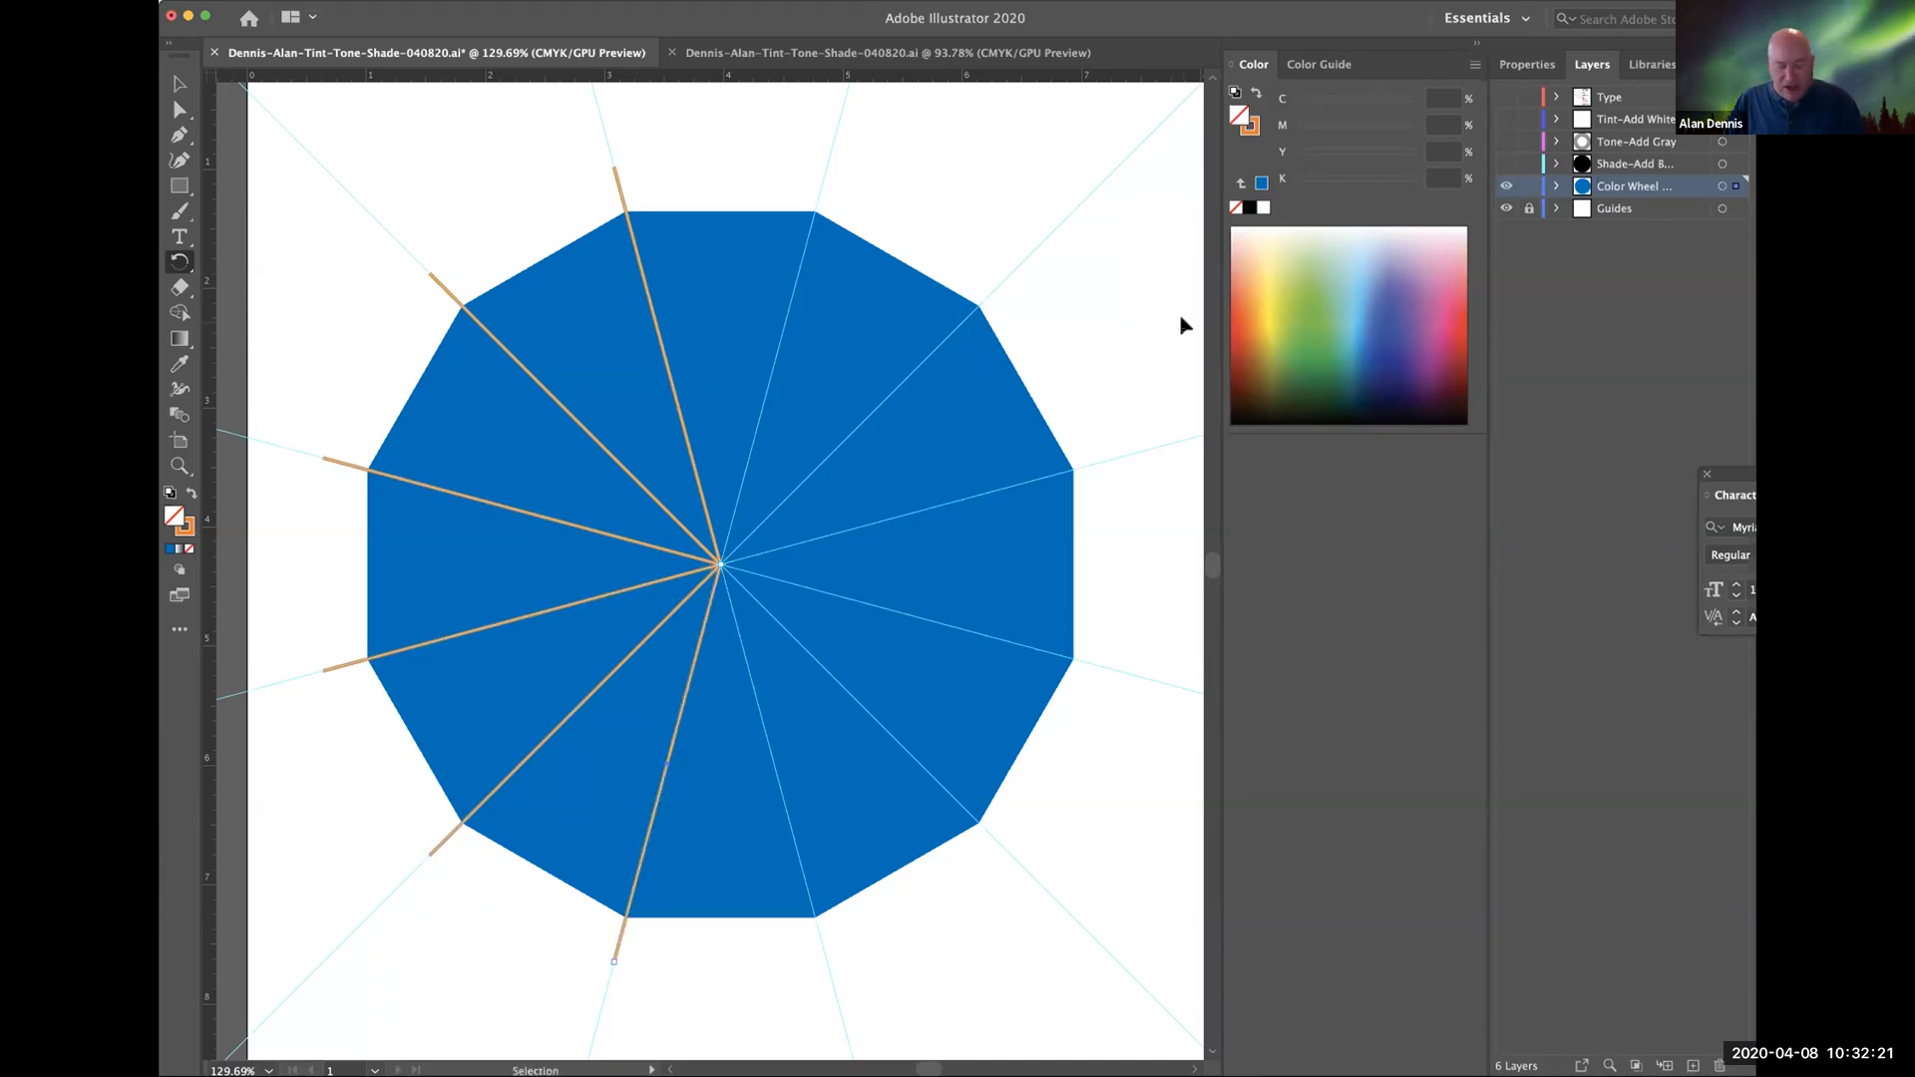
{"action": "key", "text": "ctrl+d"}
{"action": "key", "text": "ctrl+d"}
{"action": "key", "text": "ctrl+d"}
{"action": "key", "text": "ctrl+d"}
{"action": "key", "text": "ctrl+d"}
{"action": "key", "text": "ctrl+d"}
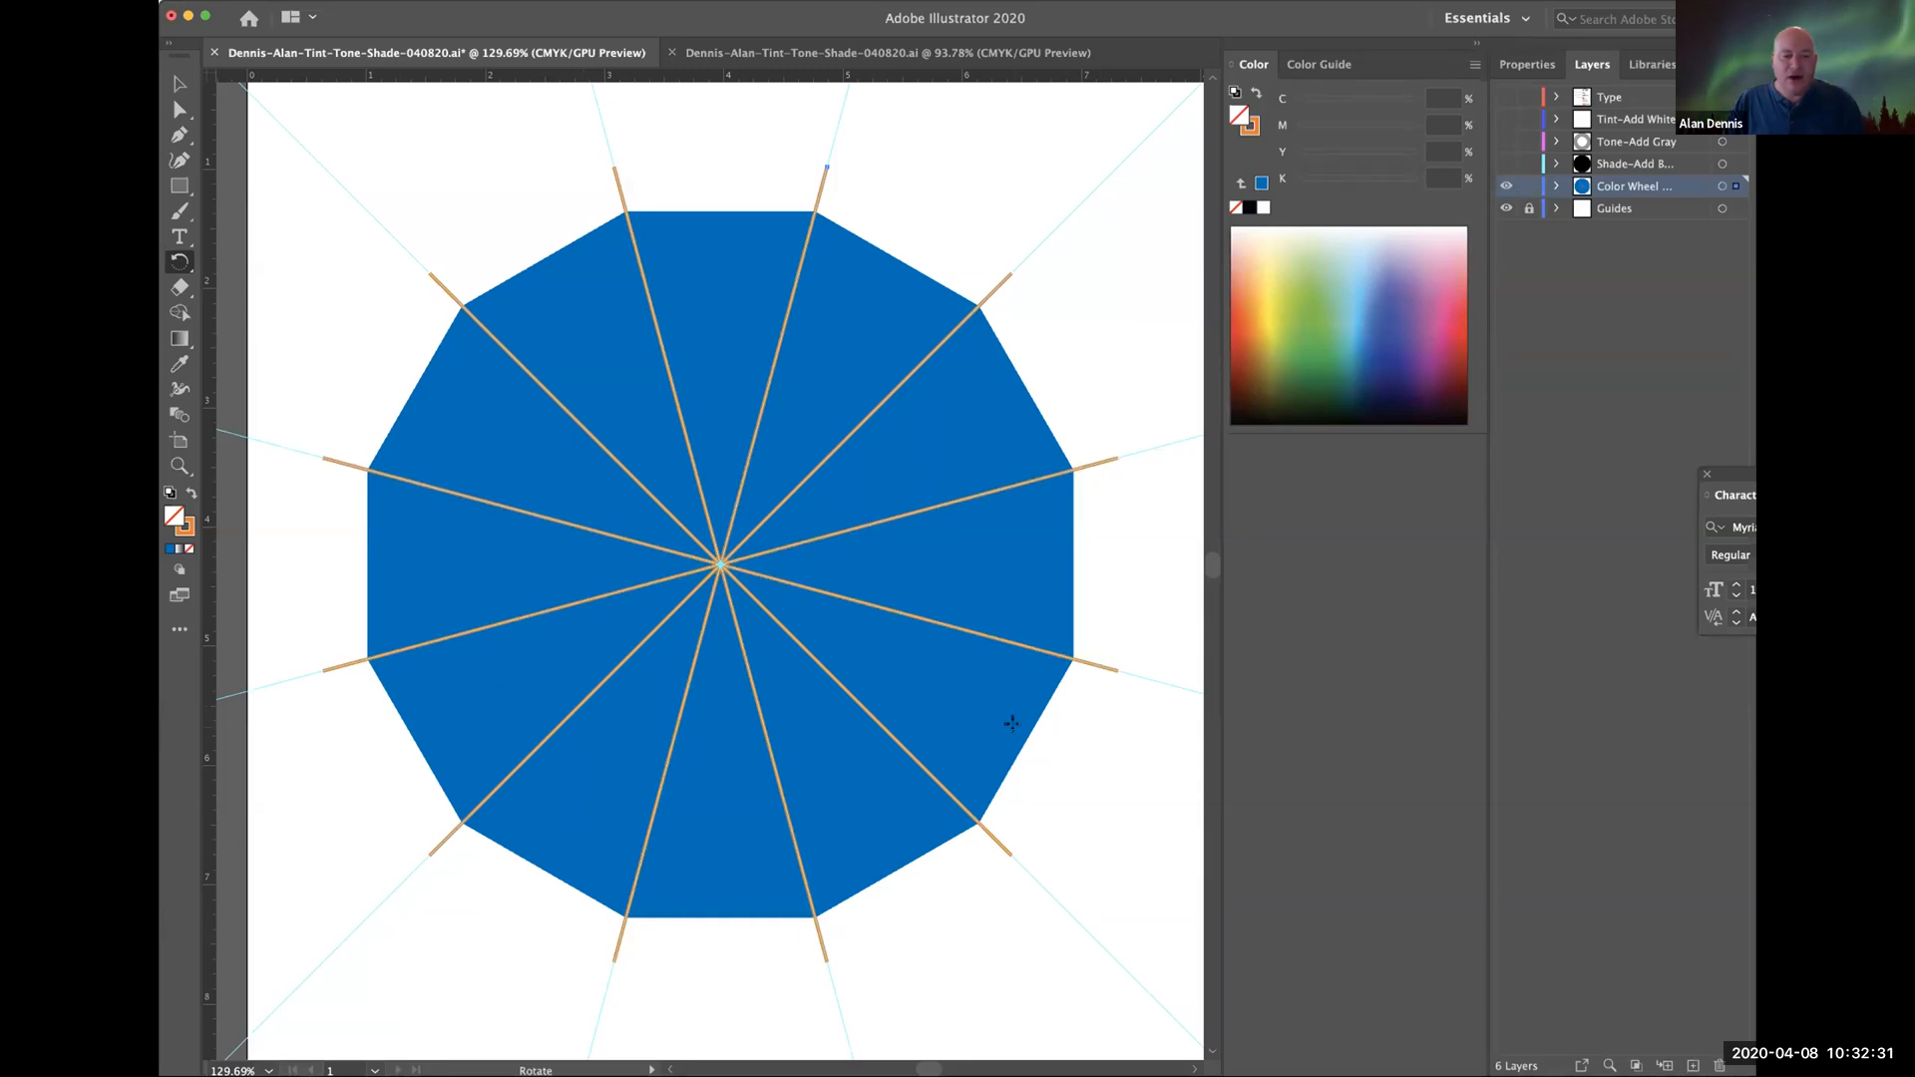
Show the Pathfinder panel and place it clear of the polygon, with the Selection tool active.
{"action": "left_click", "coordinate": [179, 84]}
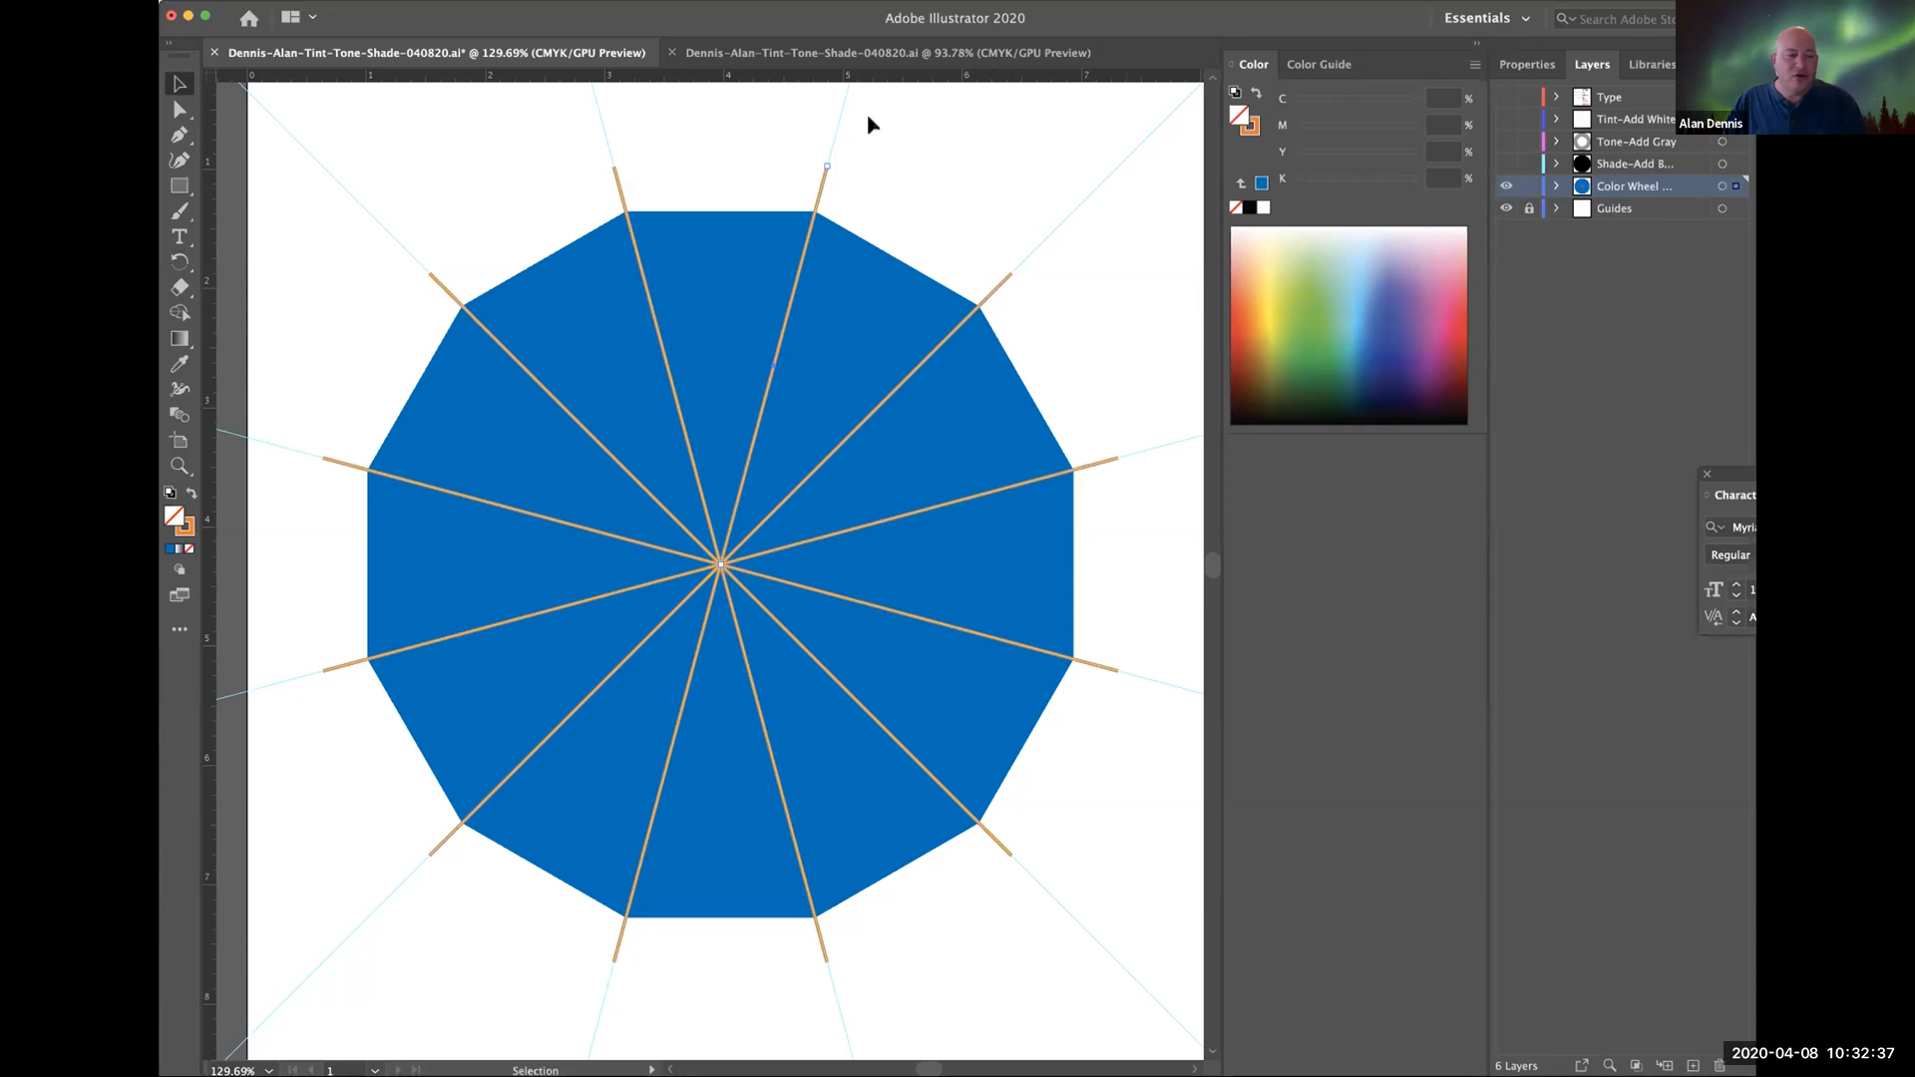
{"action": "left_click", "coordinate": [617, 8]}
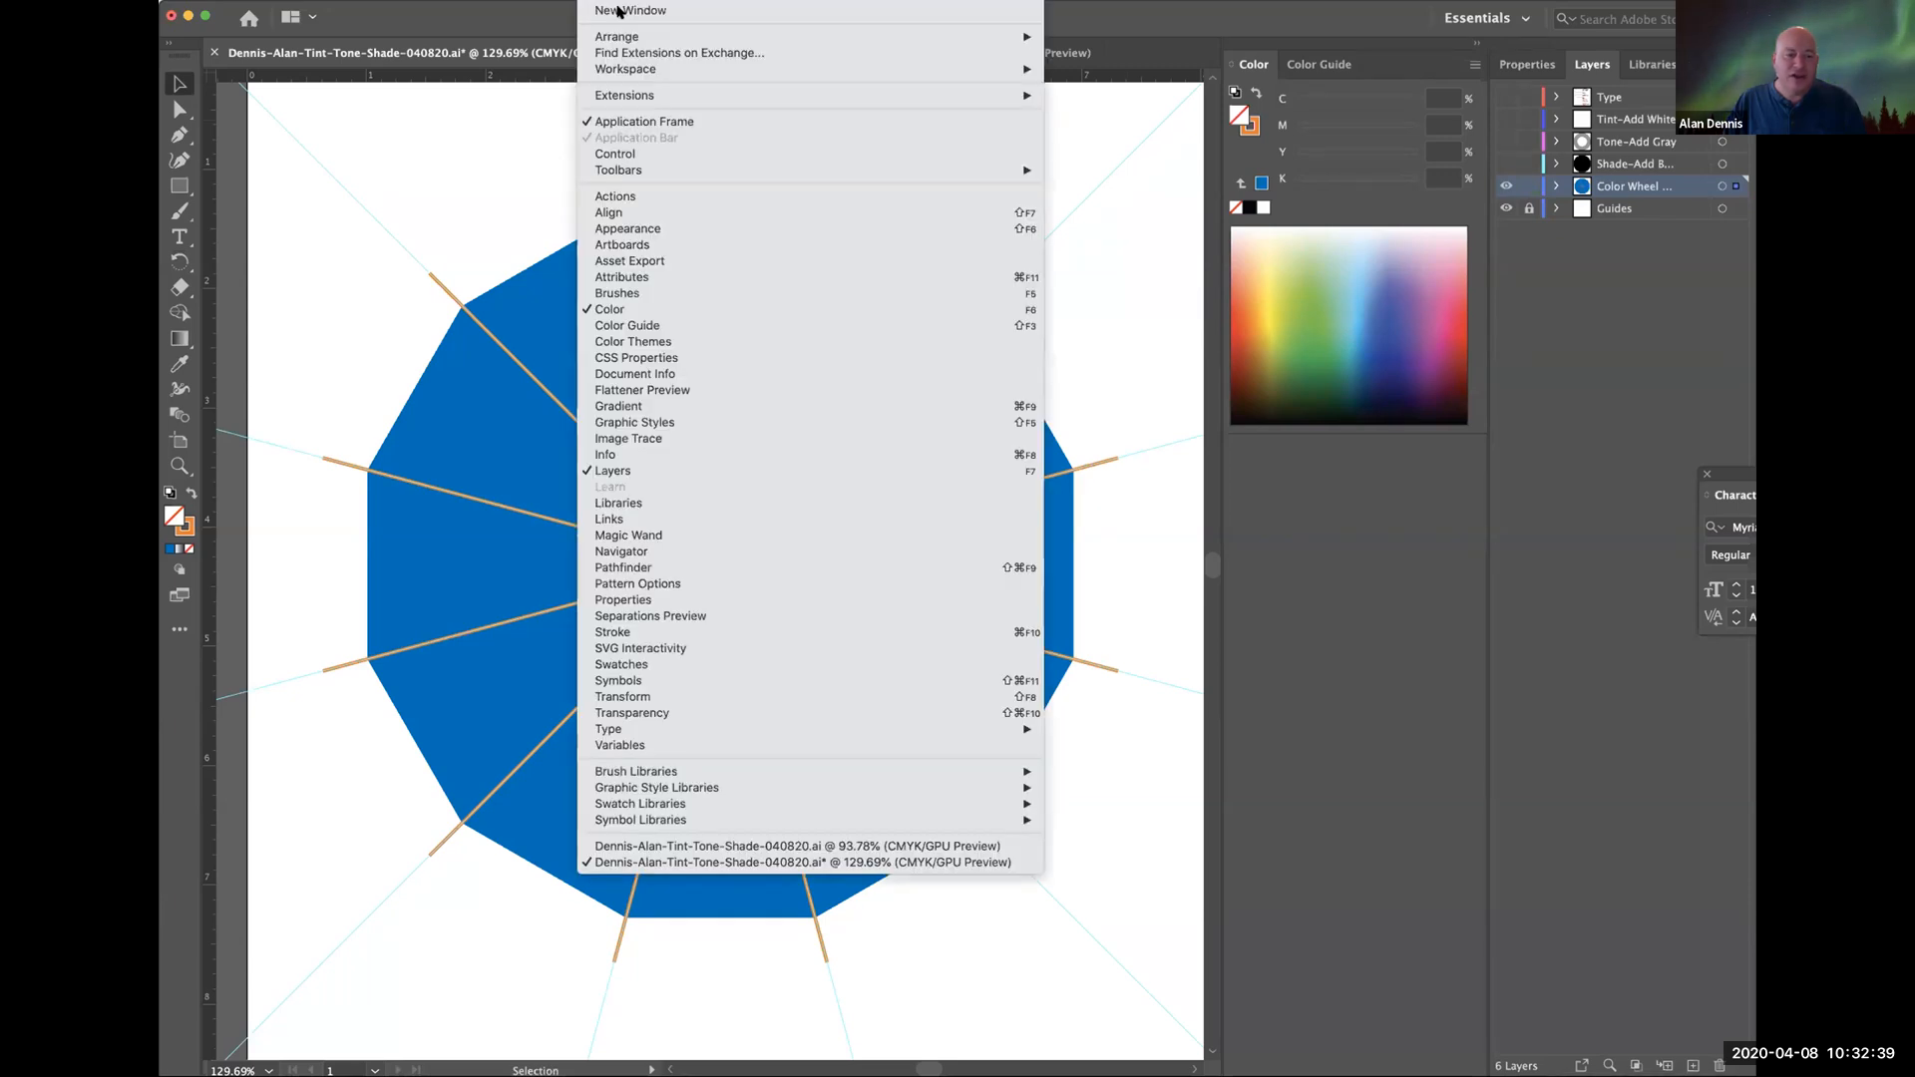
{"action": "left_click", "coordinate": [750, 568]}
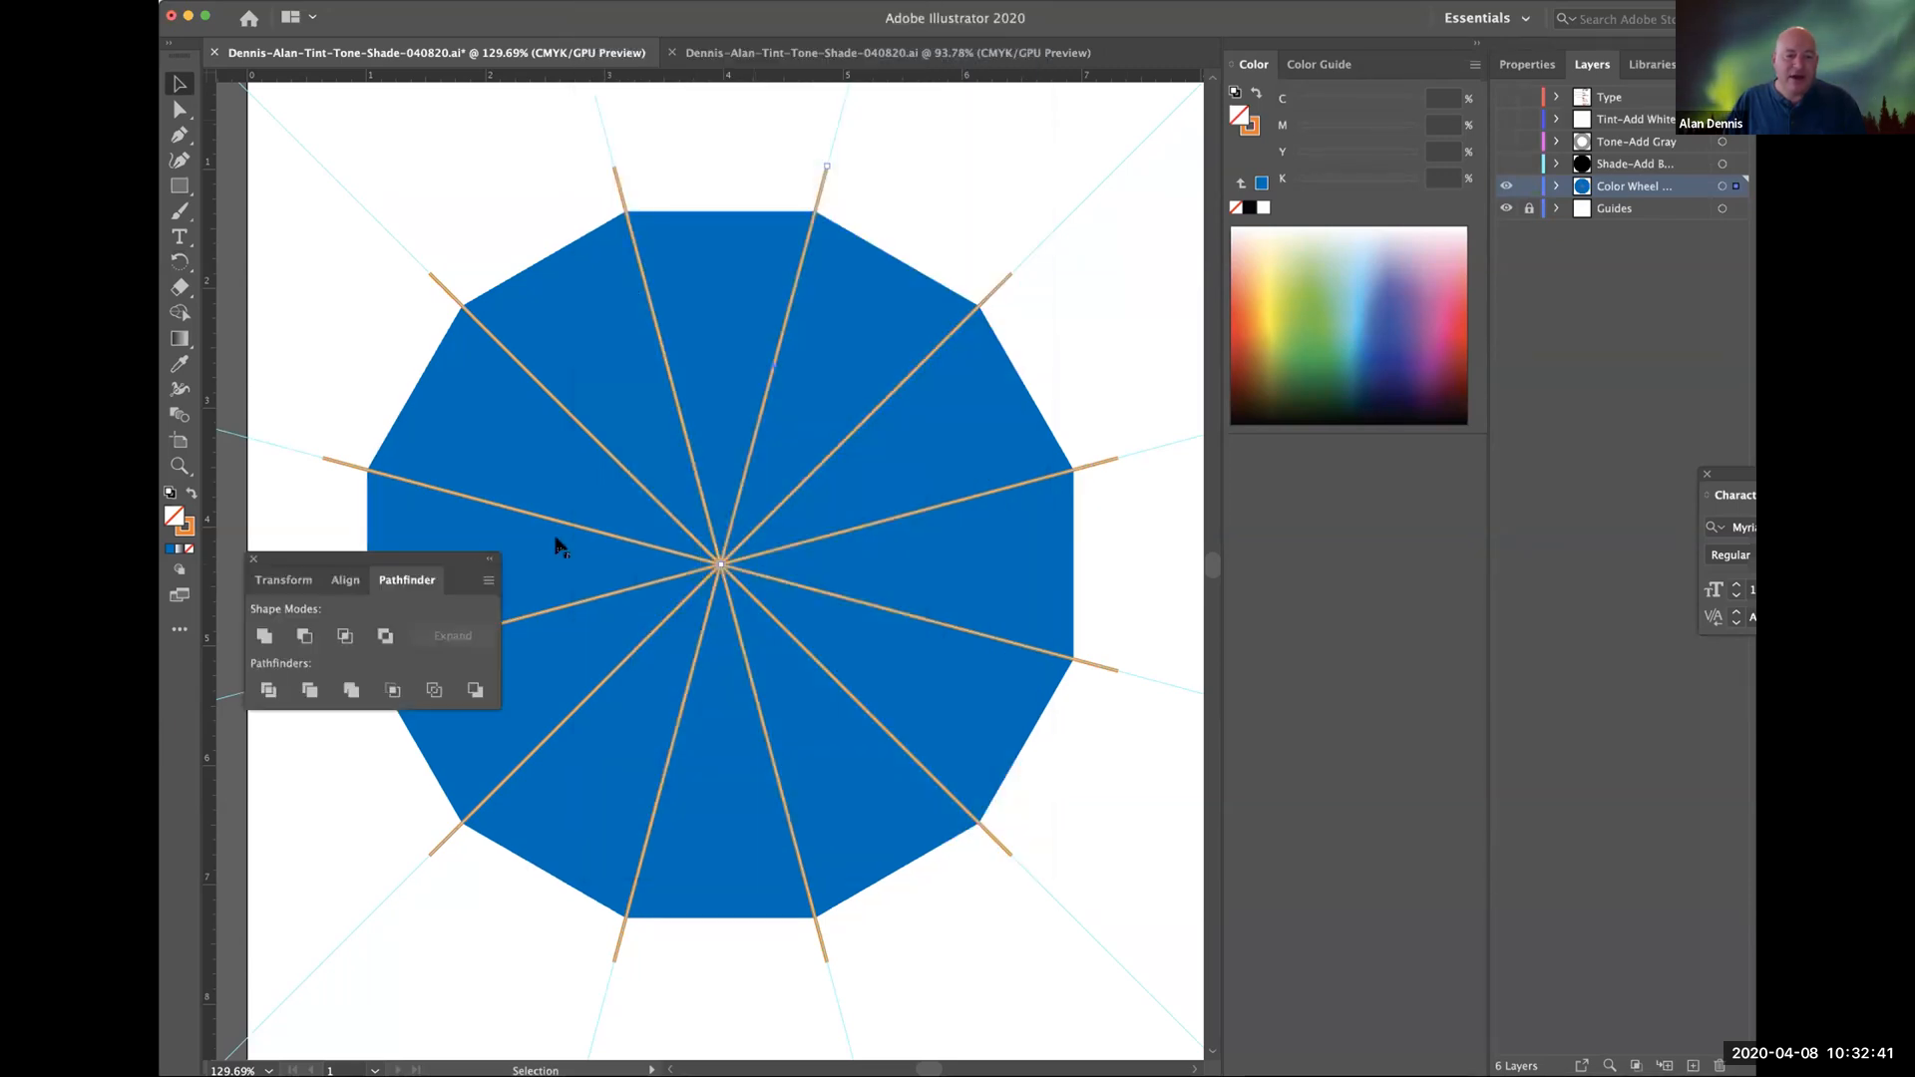
{"action": "scroll", "coordinate": [338, 530], "scroll_direction": "up", "scroll_amount": 1}
{"action": "left_click_drag", "start_coordinate": [303, 555], "coordinate": [328, 562]}
{"action": "left_click_drag", "start_coordinate": [554, 658], "coordinate": [1155, 800]}
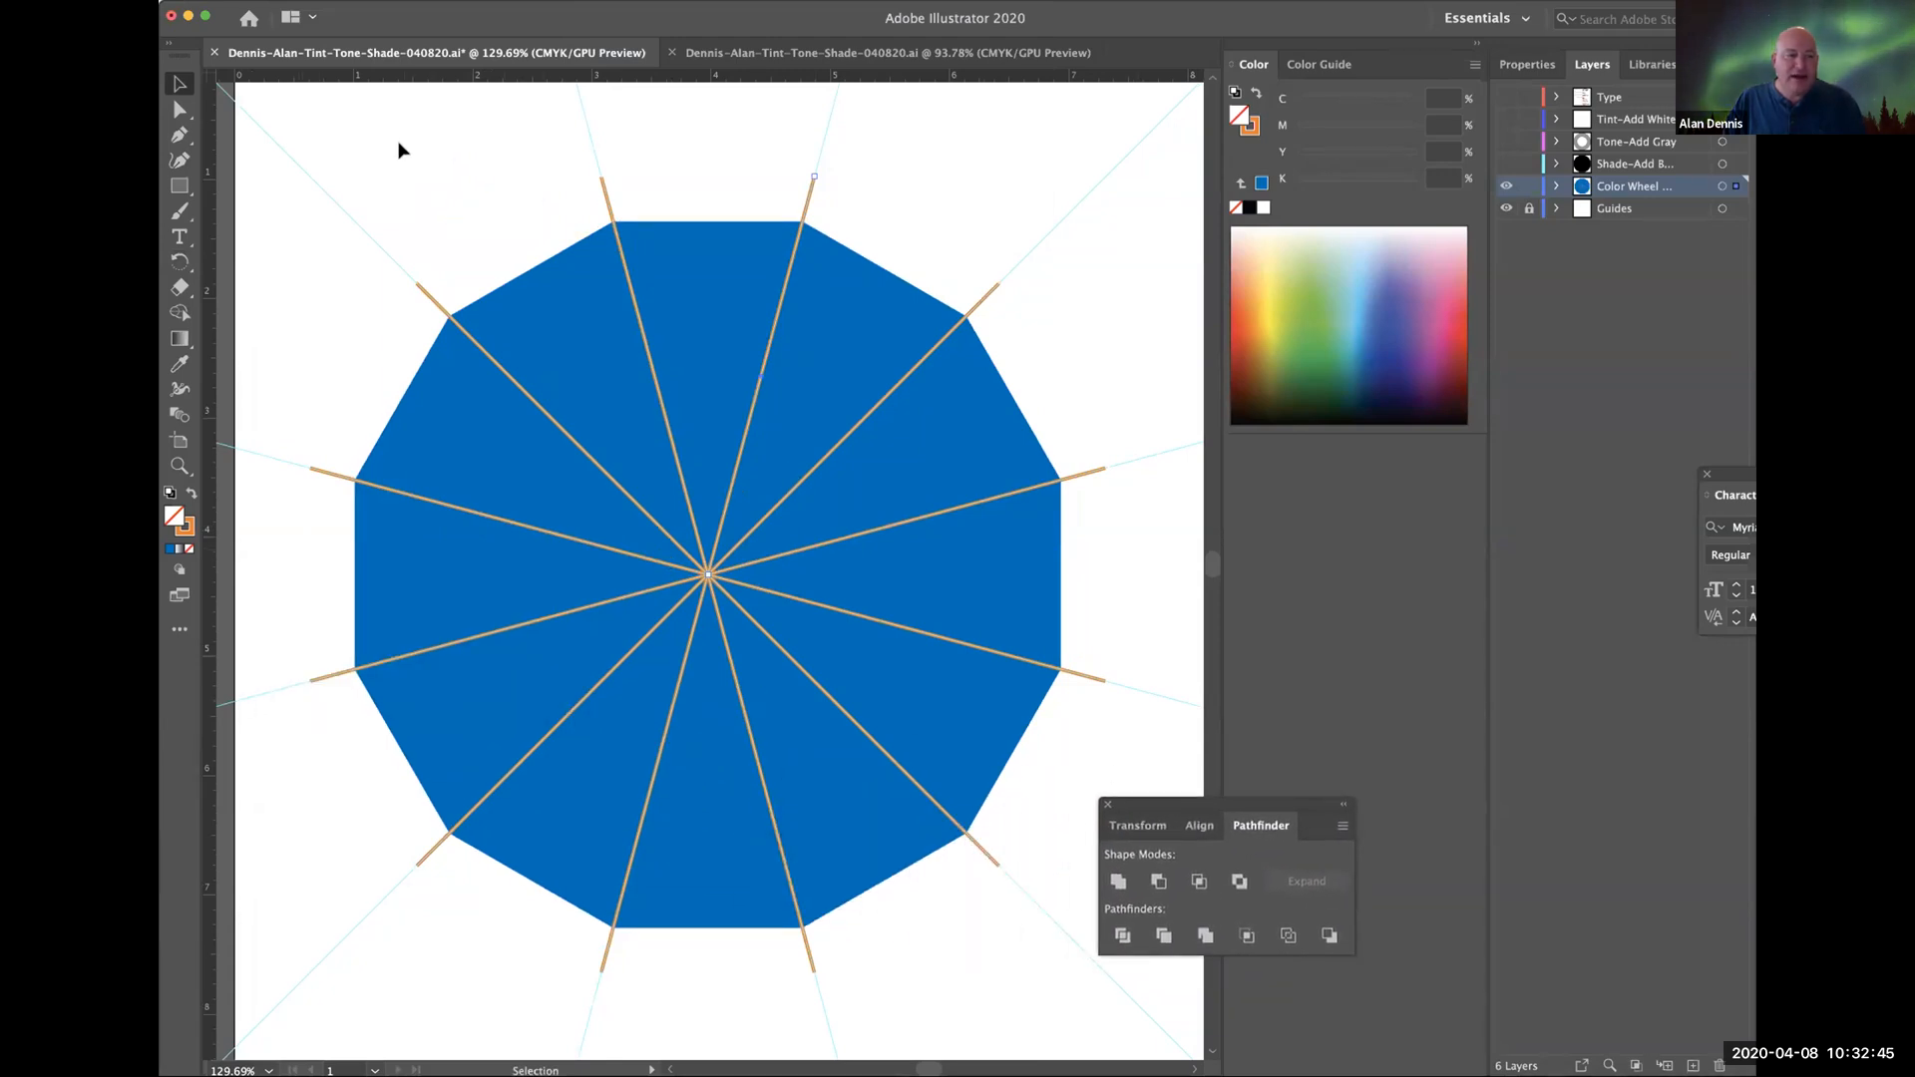
Select the blue polygon with all the orange lines and split it into wedges with Pathfinder Divide.
{"action": "left_click_drag", "start_coordinate": [398, 149], "coordinate": [1002, 912]}
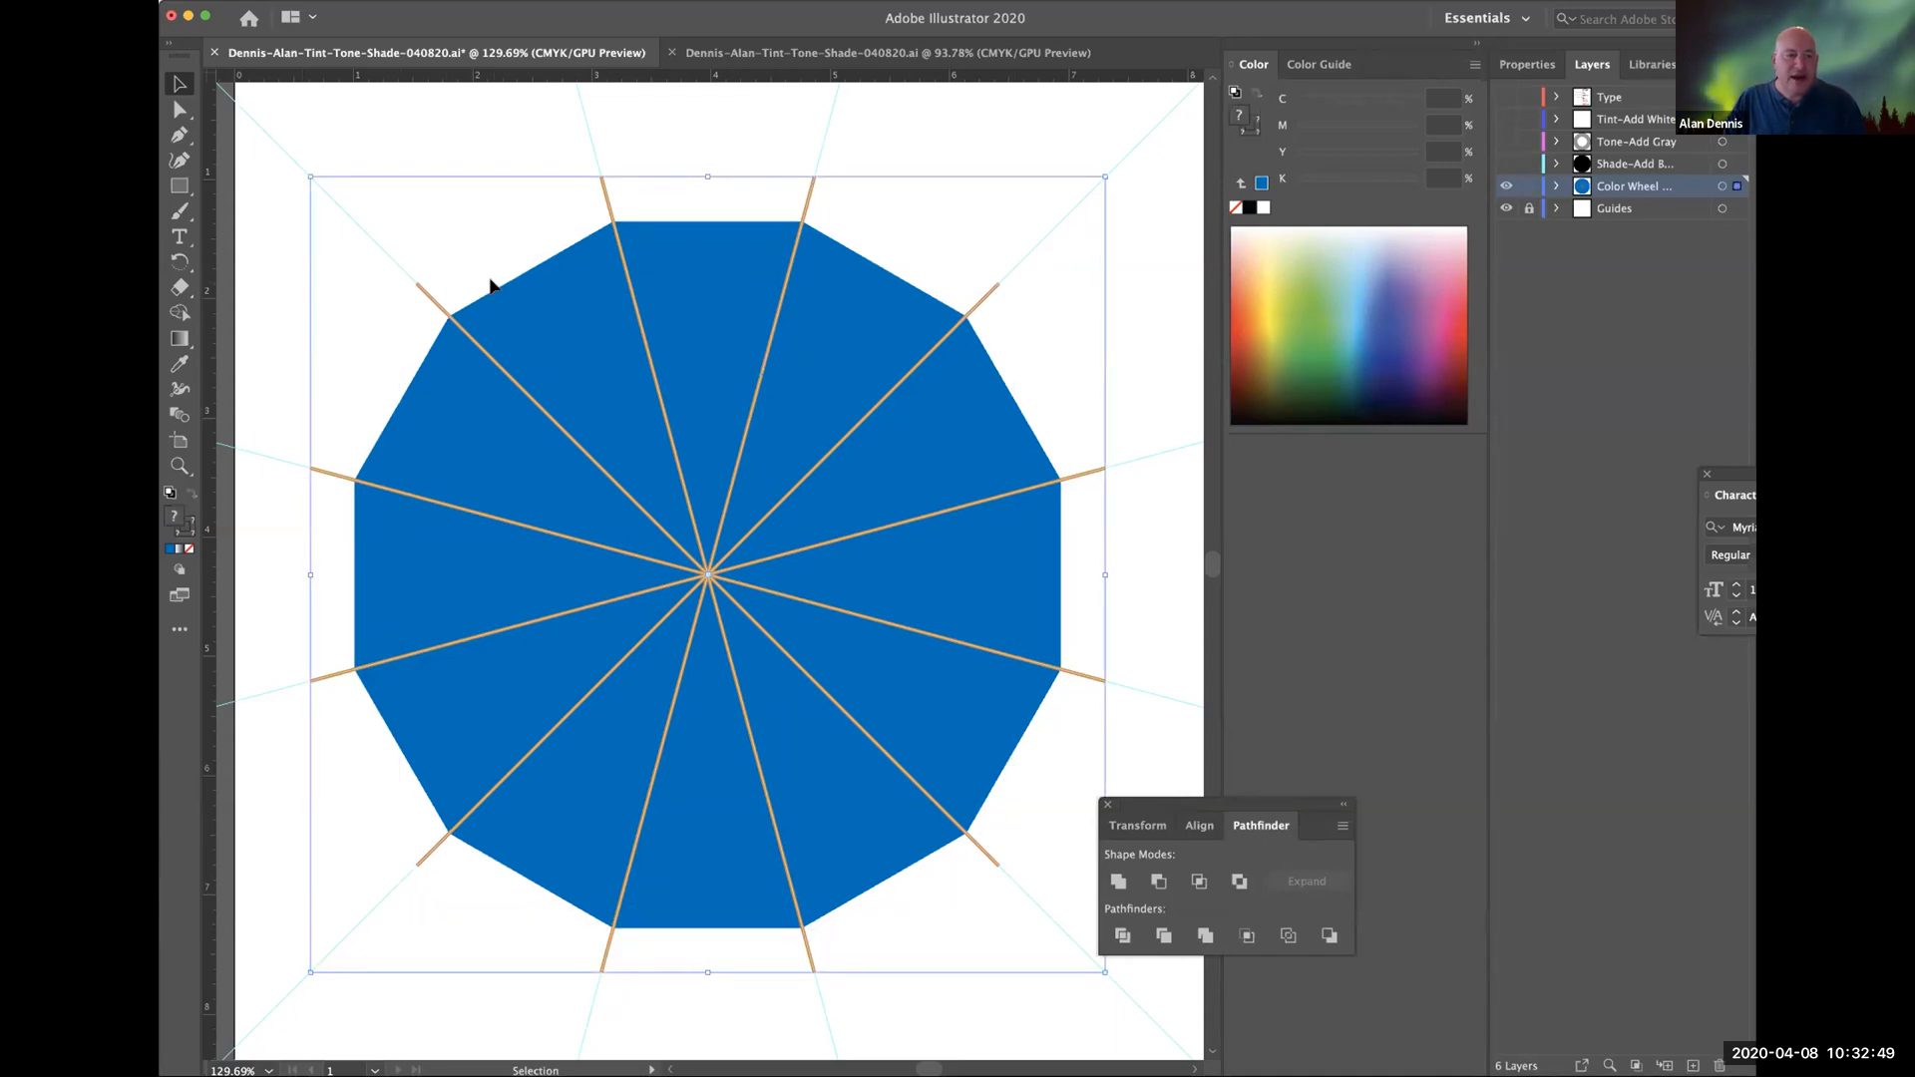
{"action": "left_click", "coordinate": [472, 122]}
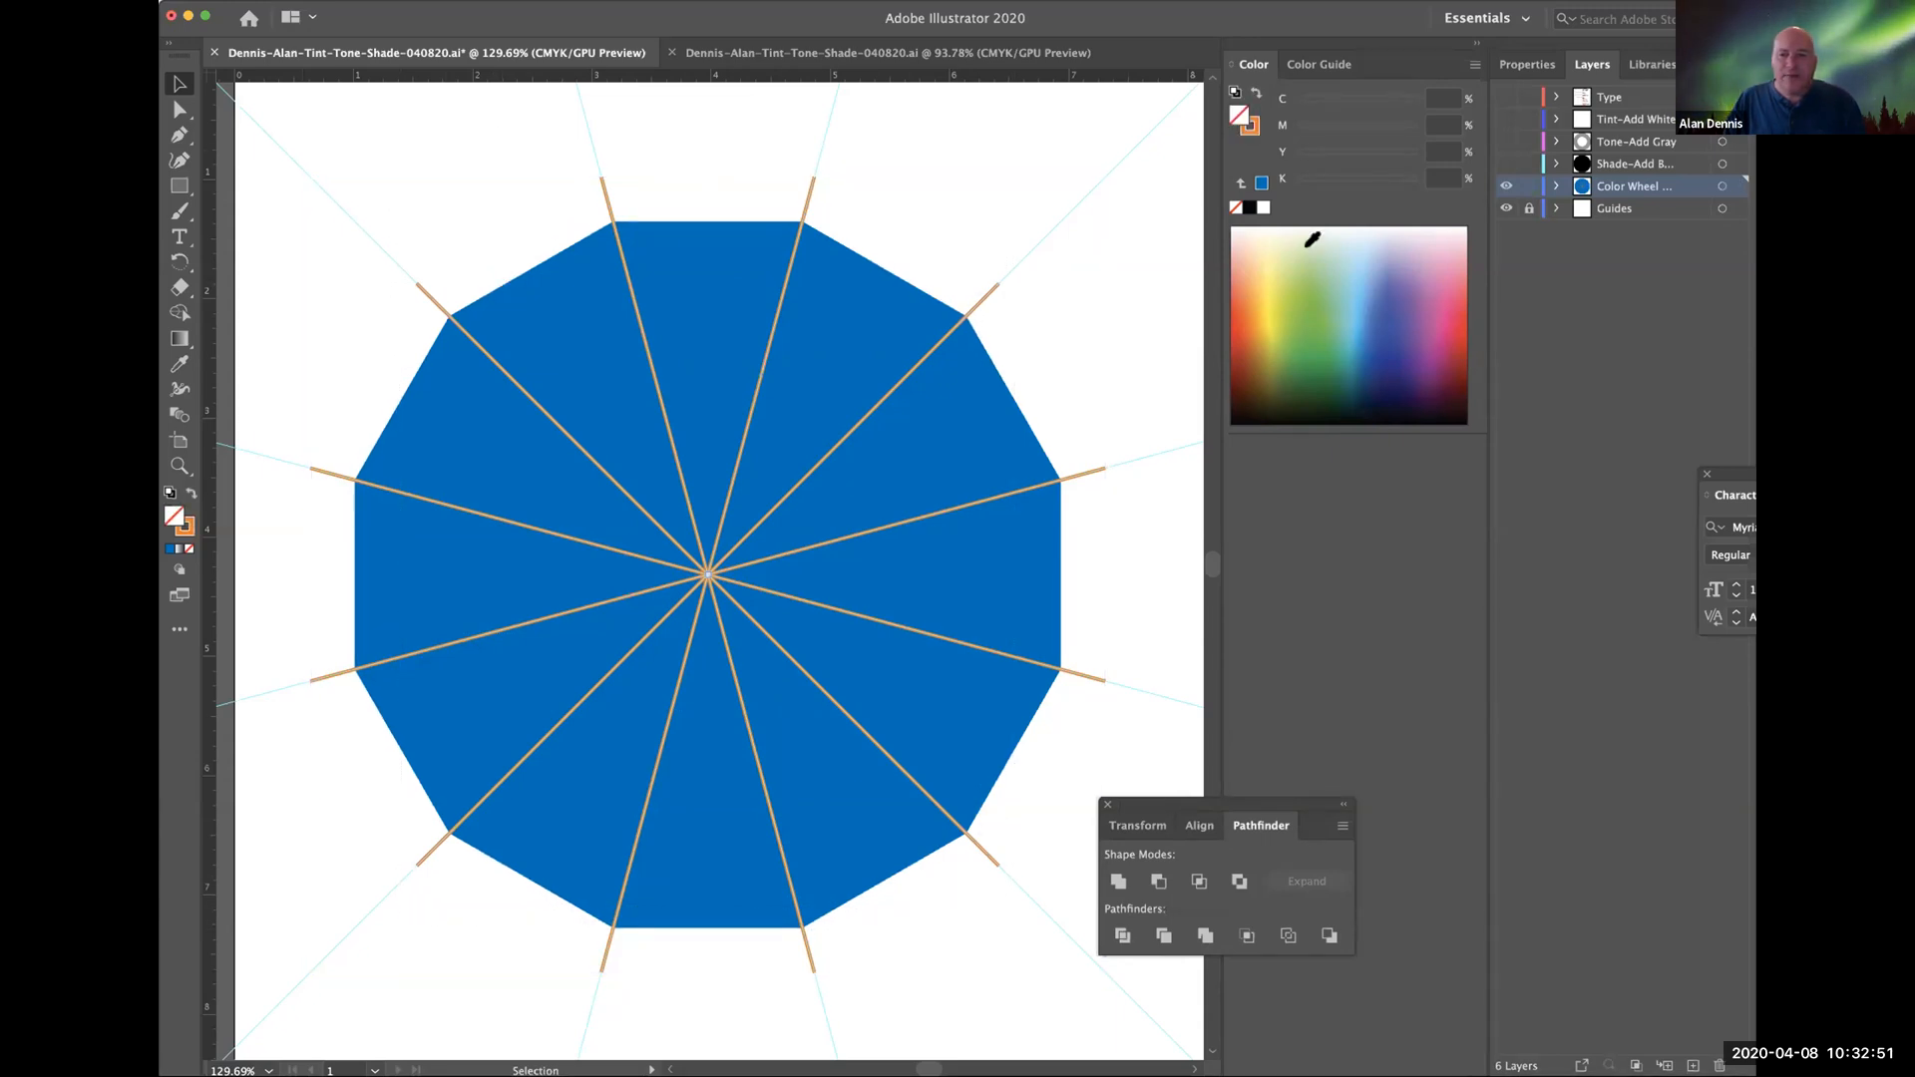
{"action": "left_click", "coordinate": [819, 321]}
{"action": "left_click", "coordinate": [439, 145]}
{"action": "key", "text": "super+a"}
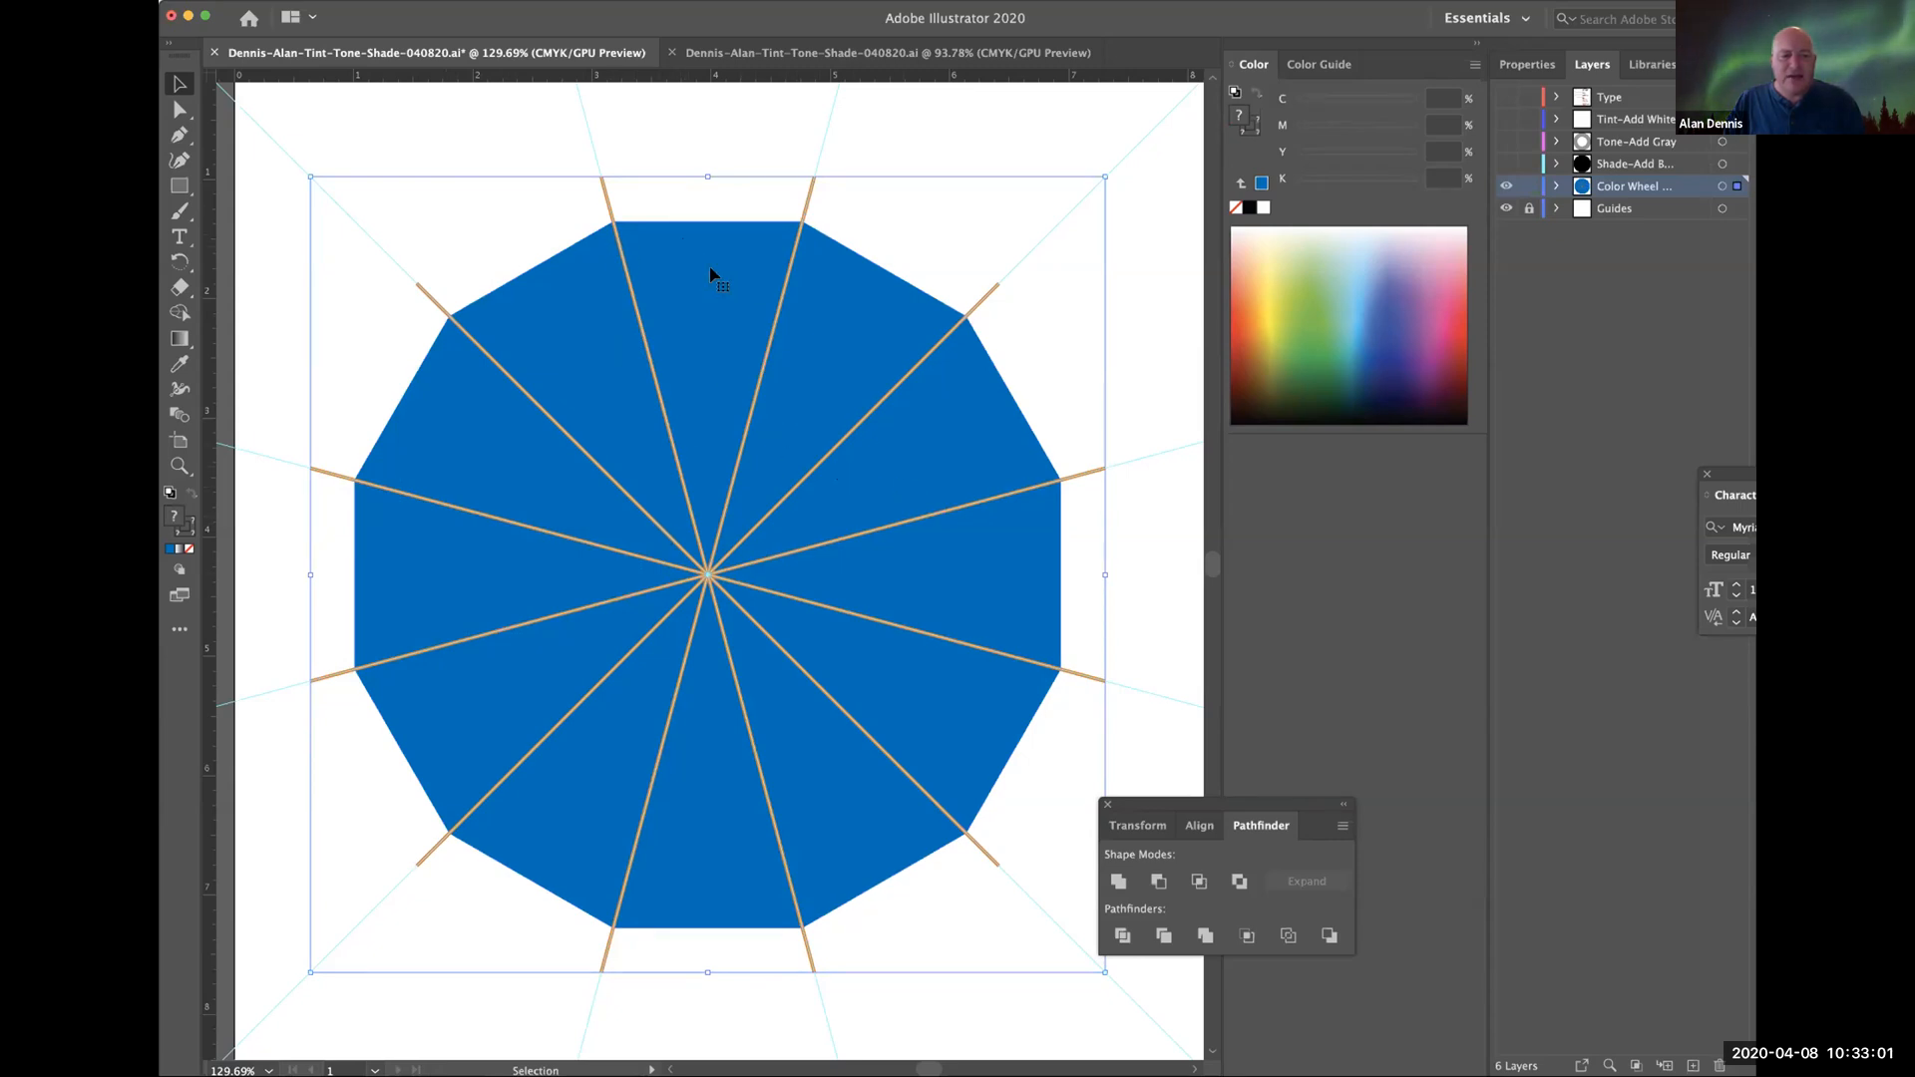
{"action": "left_click", "coordinate": [1121, 935]}
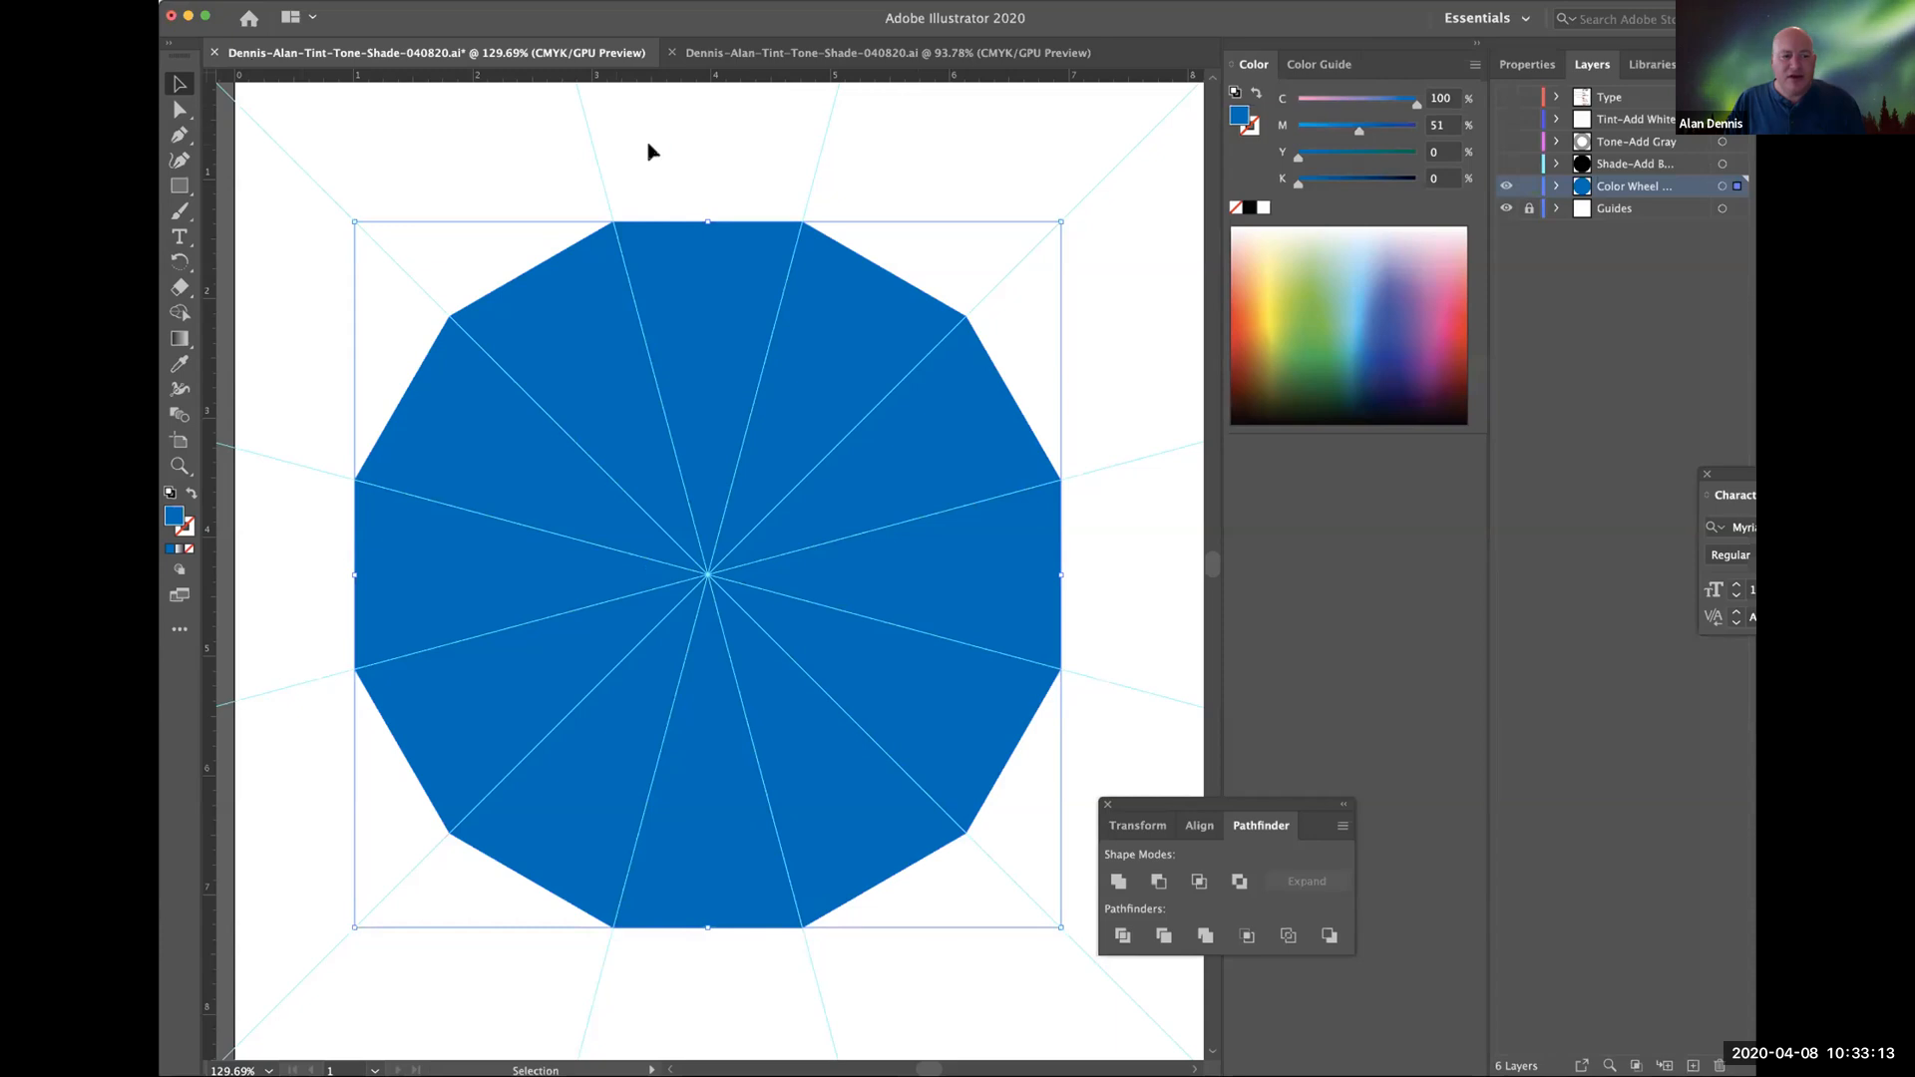
Try to pull the top wedge away from the divided polygon with the Selection tool, and undo the move.
{"action": "left_click_drag", "start_coordinate": [705, 269], "coordinate": [712, 141]}
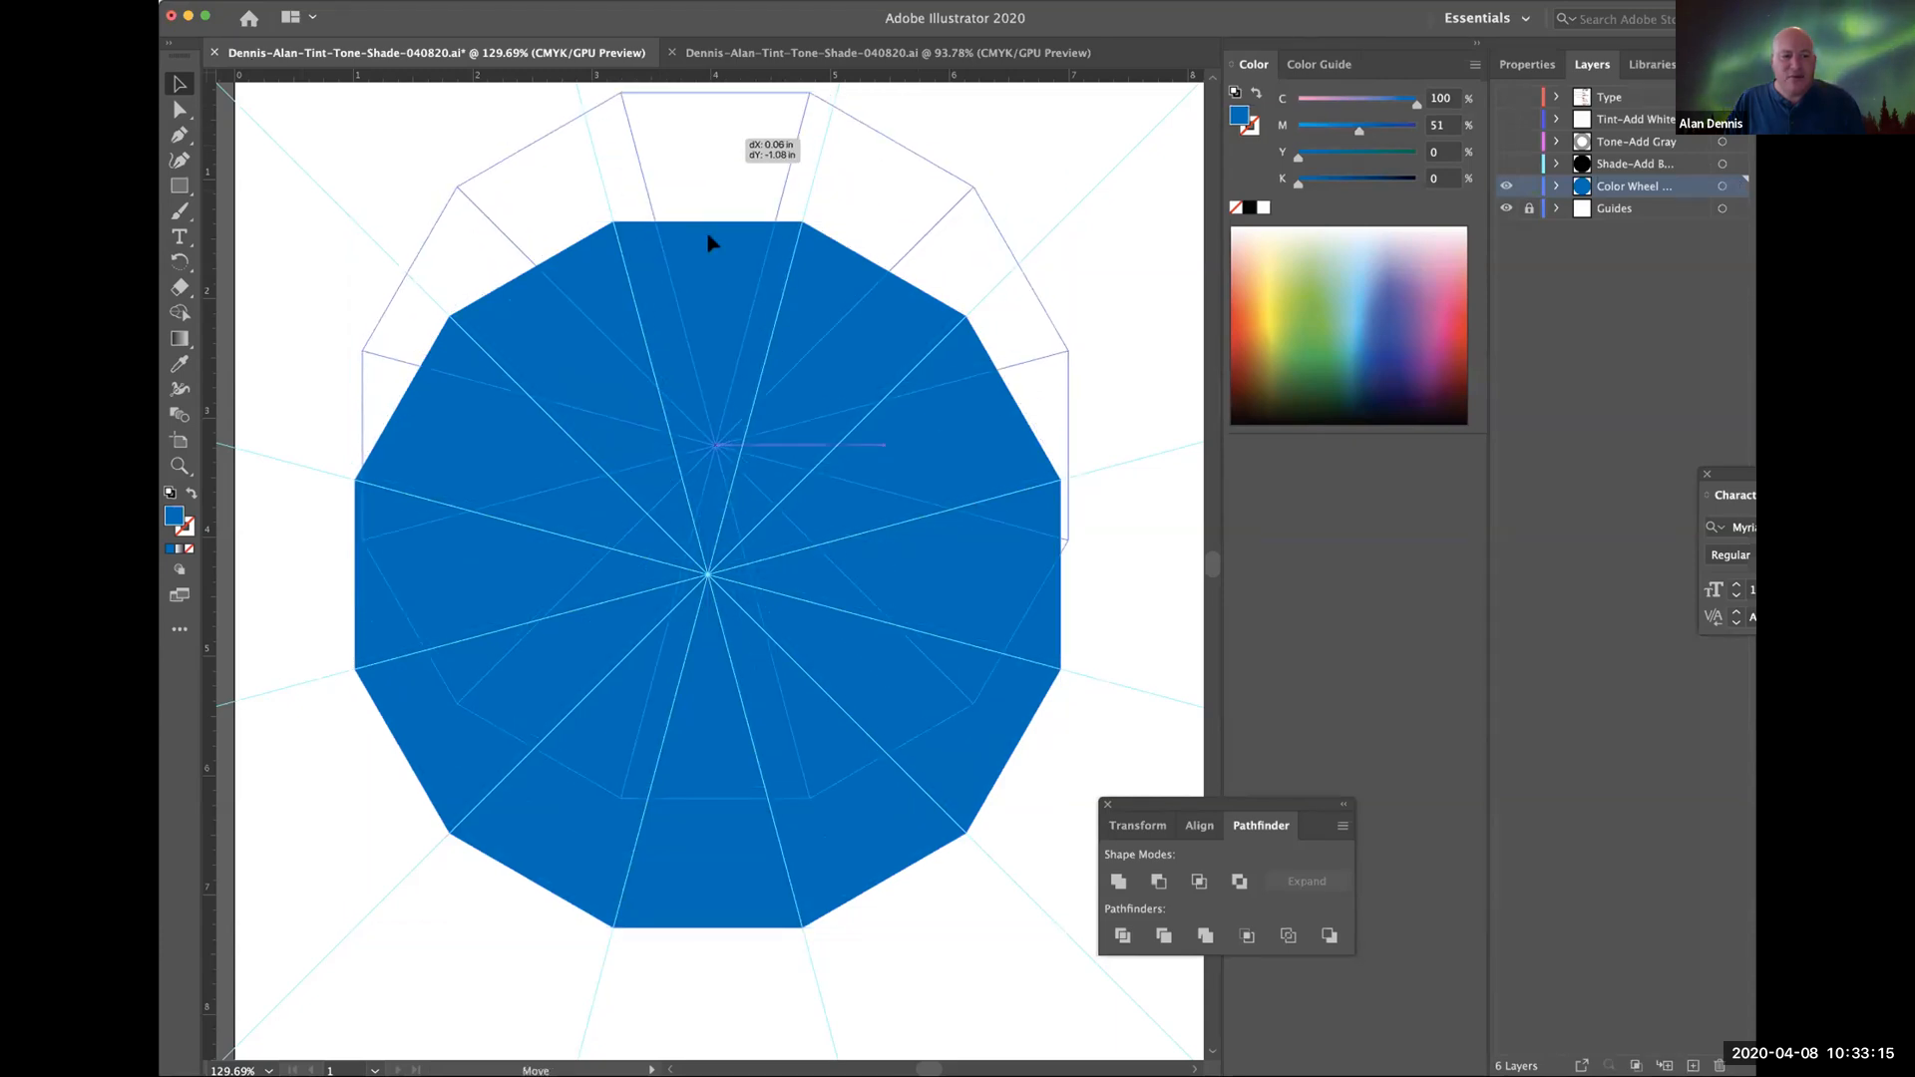
{"action": "left_click_drag", "start_coordinate": [709, 236], "coordinate": [709, 239]}
{"action": "key", "text": "super+z"}
Pull three neighbouring wedges out of the polygon individually with the Group Selection tool, and undo the moves.
{"action": "left_click_drag", "start_coordinate": [186, 112], "coordinate": [256, 137]}
{"action": "left_click_drag", "start_coordinate": [811, 364], "coordinate": [836, 214]}
{"action": "left_click_drag", "start_coordinate": [829, 415], "coordinate": [975, 312]}
{"action": "left_click_drag", "start_coordinate": [981, 399], "coordinate": [1140, 399]}
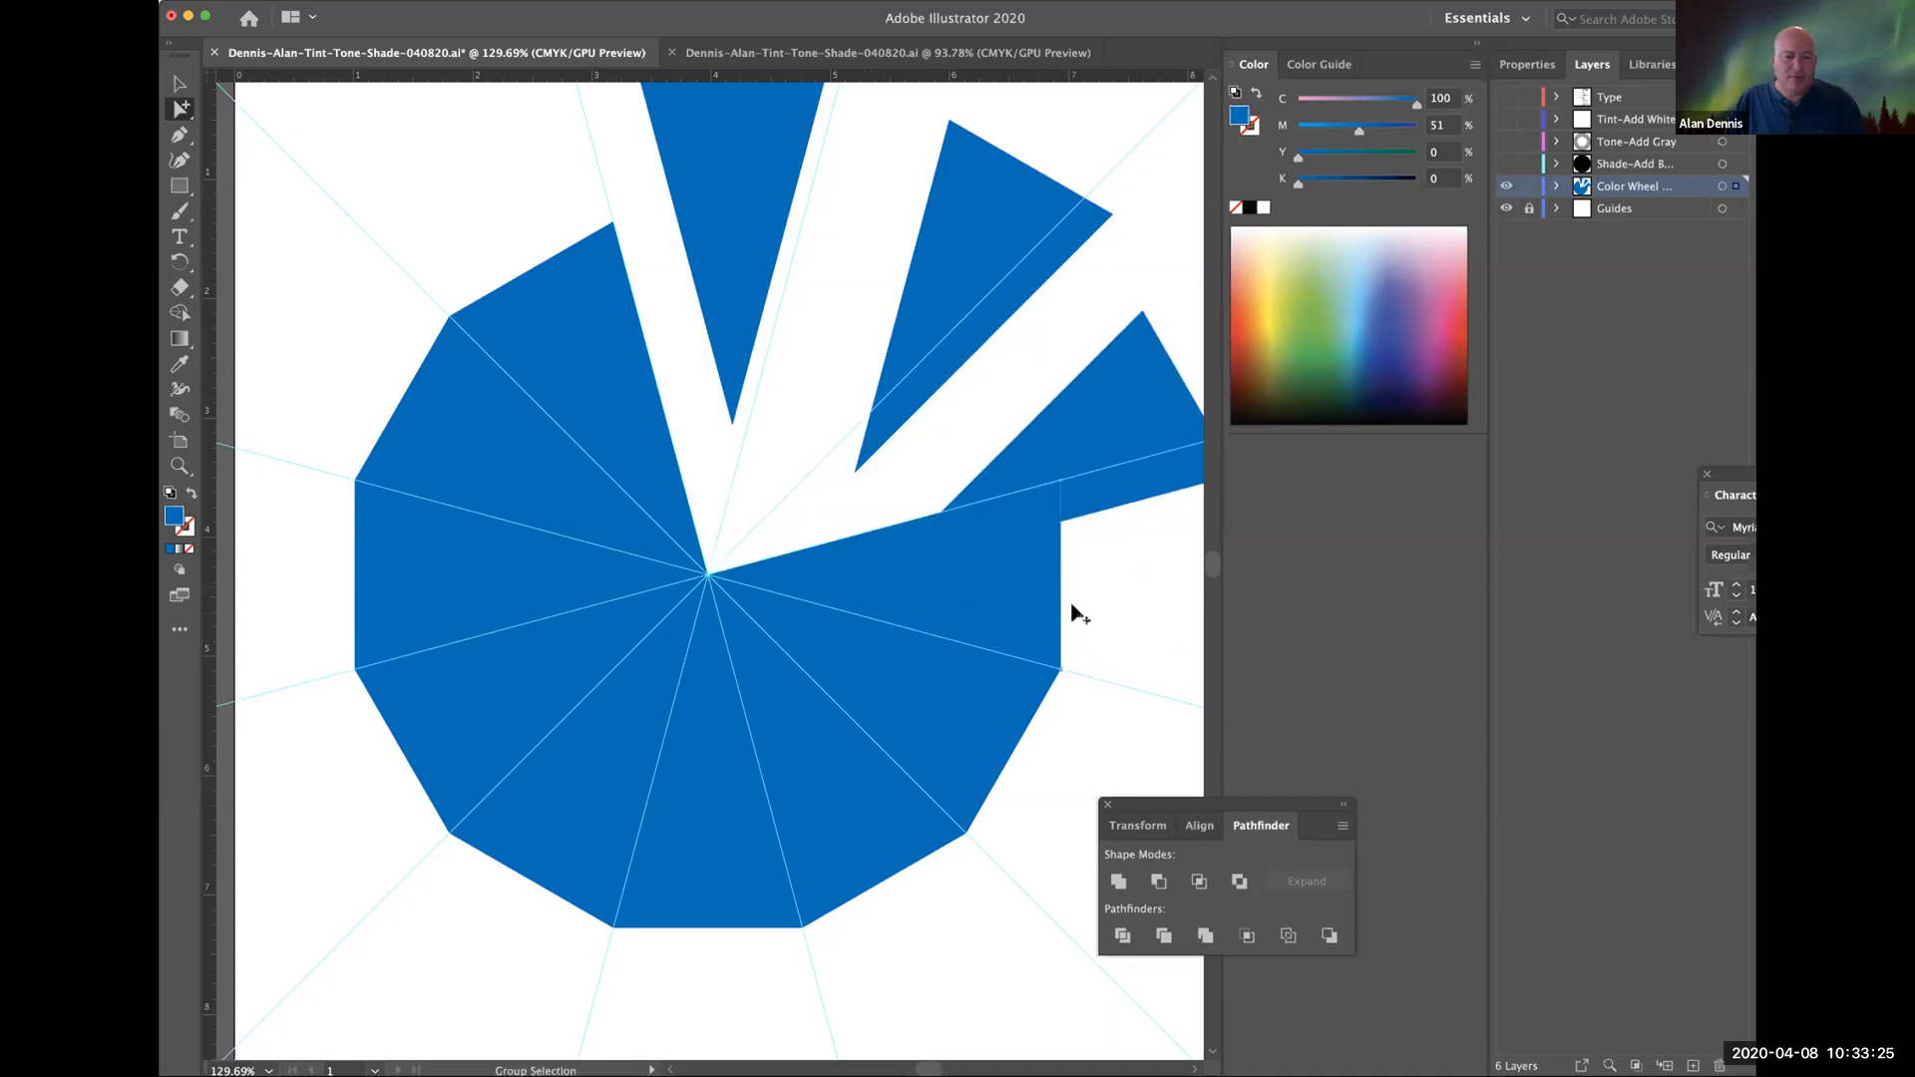
{"action": "key", "text": "super+z"}
{"action": "key", "text": "super+z"}
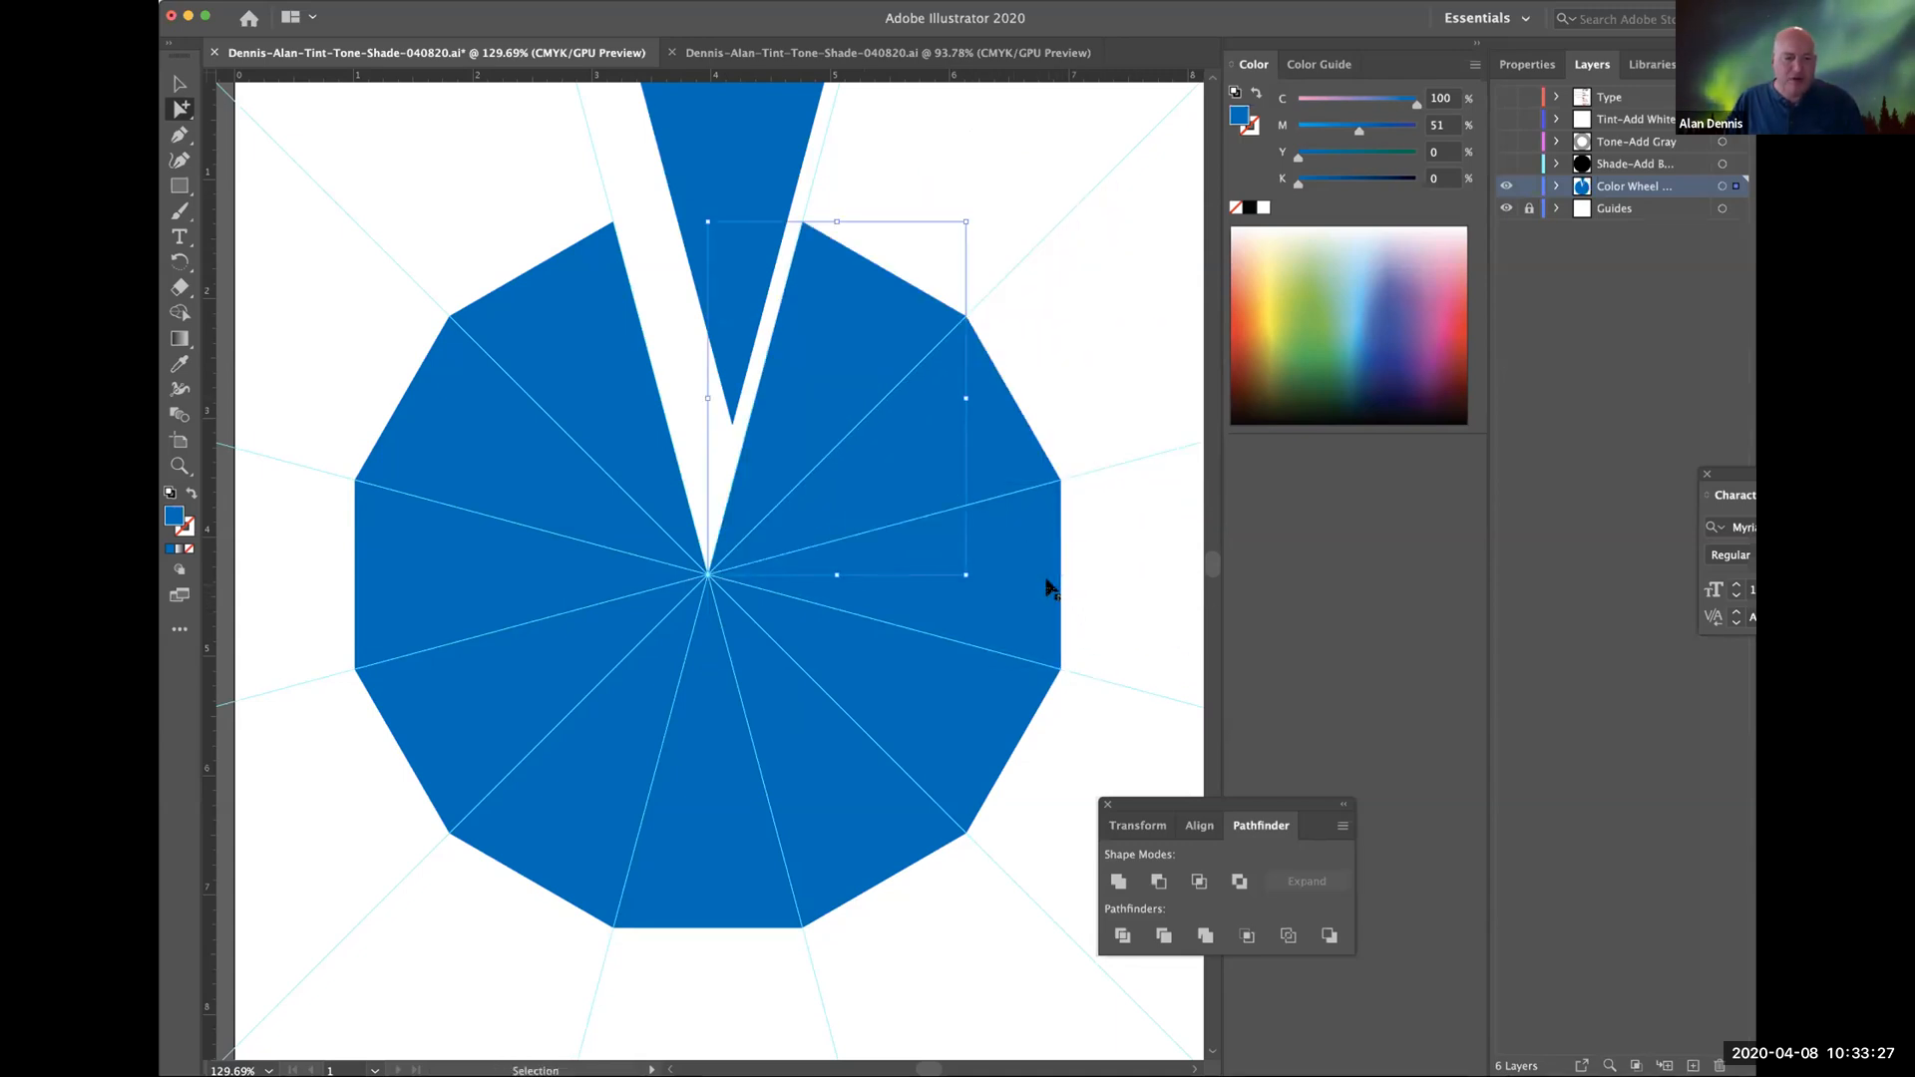
{"action": "key", "text": "super+z"}
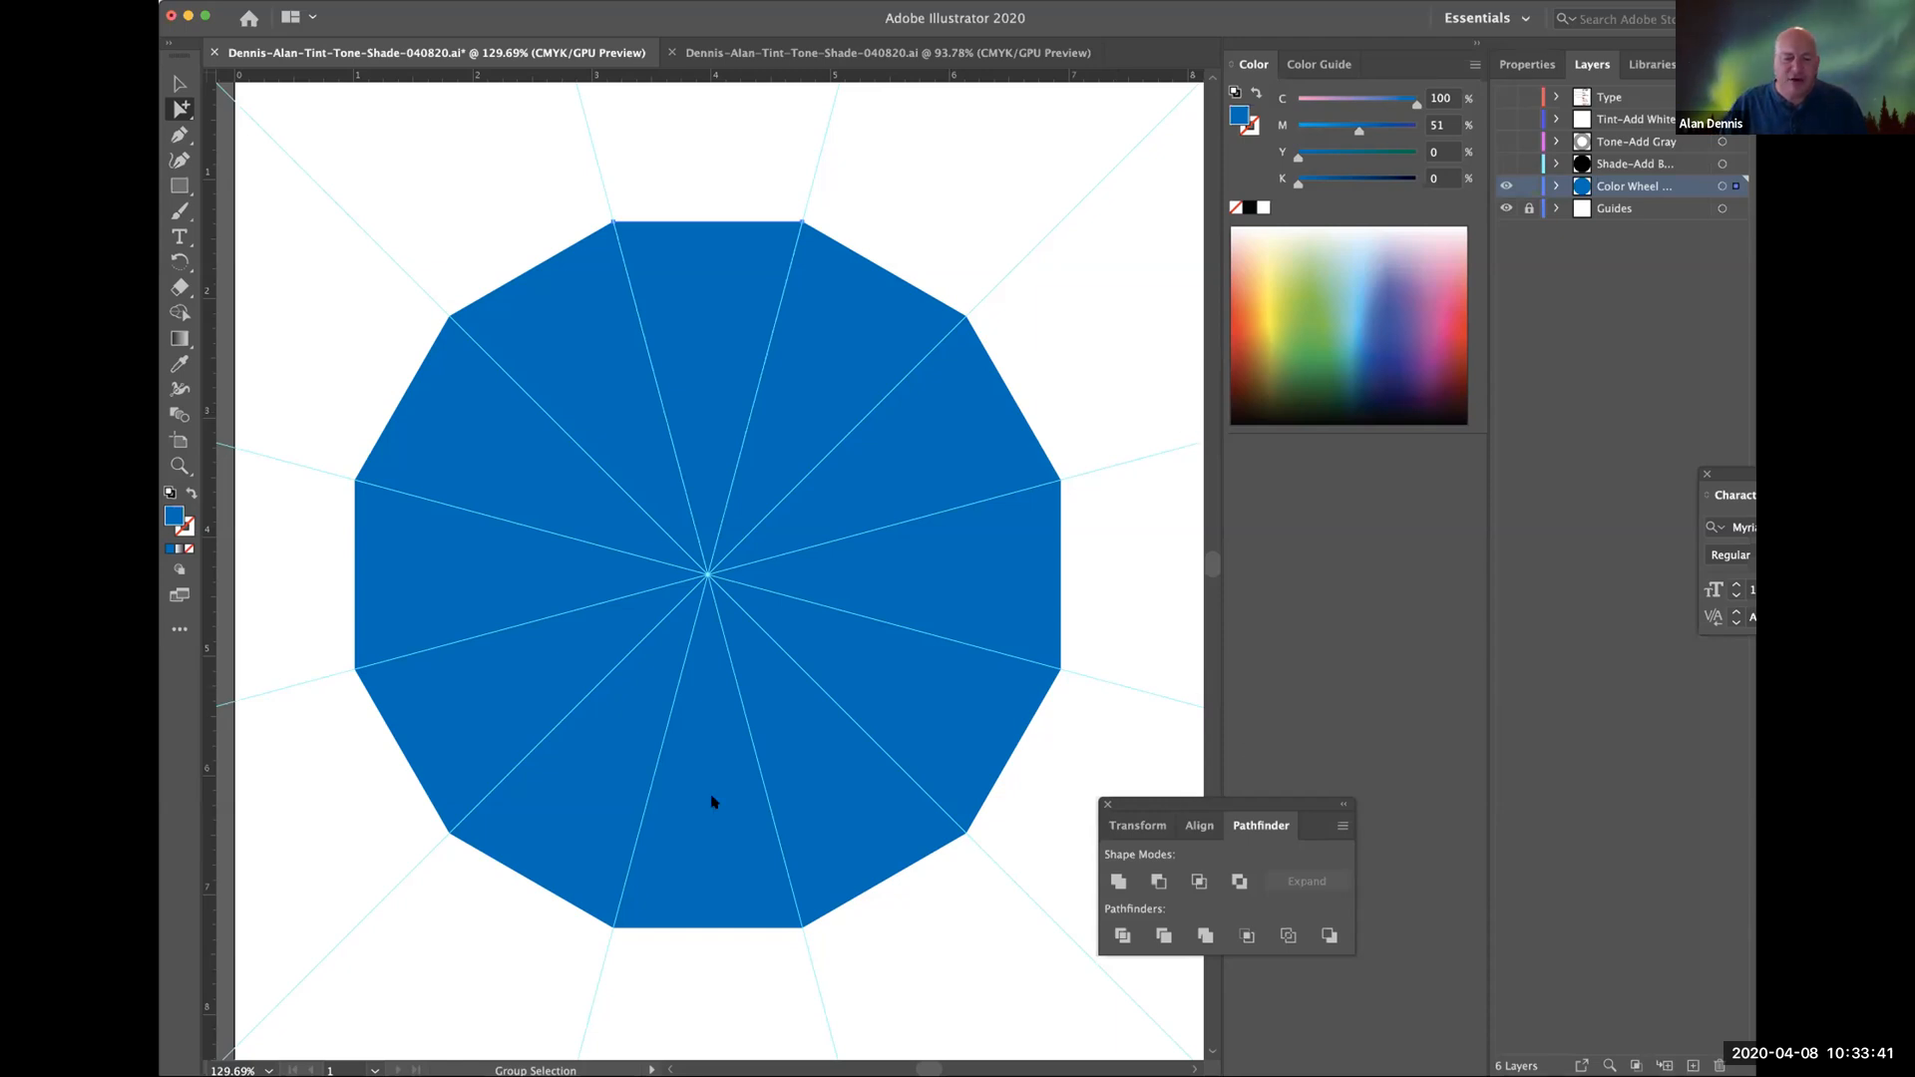
Dock the Pathfinder panel group beside the Color panel and collapse it to icons only.
{"action": "left_click_drag", "start_coordinate": [1161, 804], "coordinate": [1170, 667]}
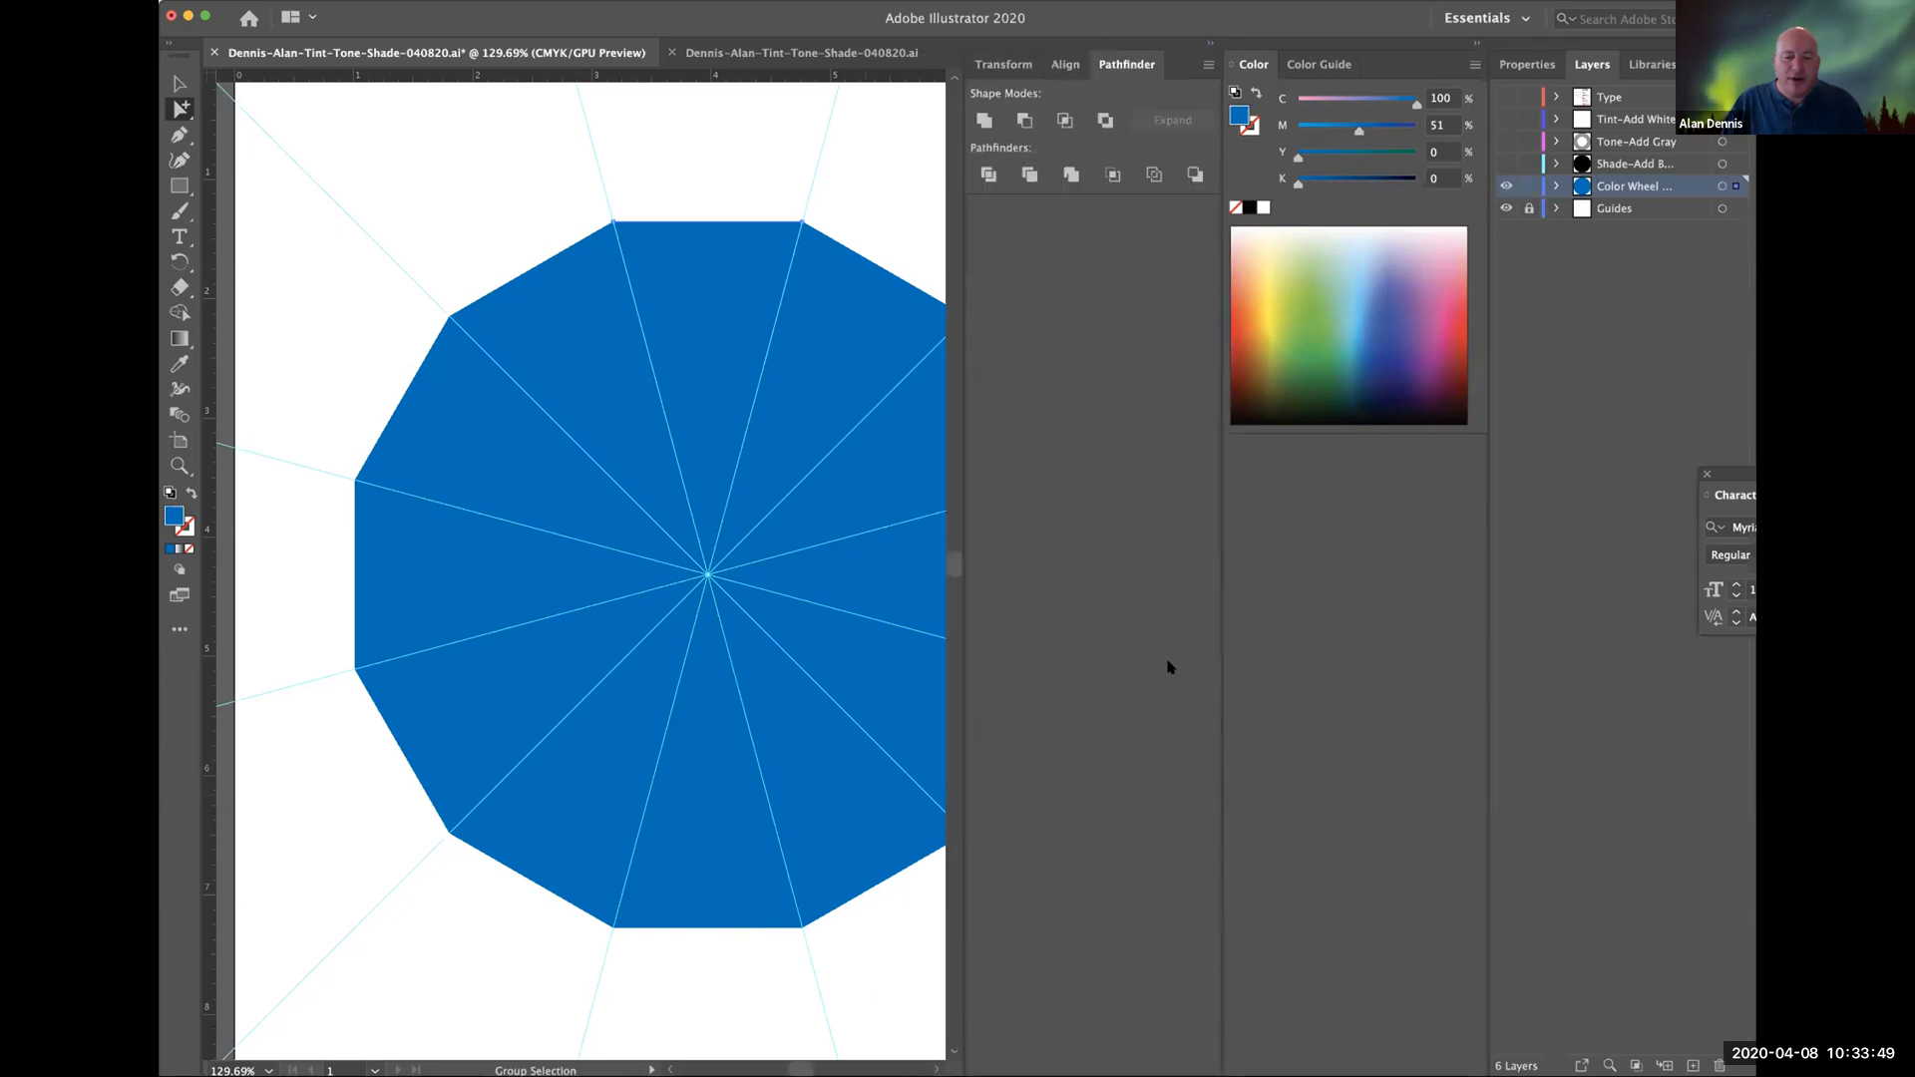
{"action": "left_click", "coordinate": [1209, 44]}
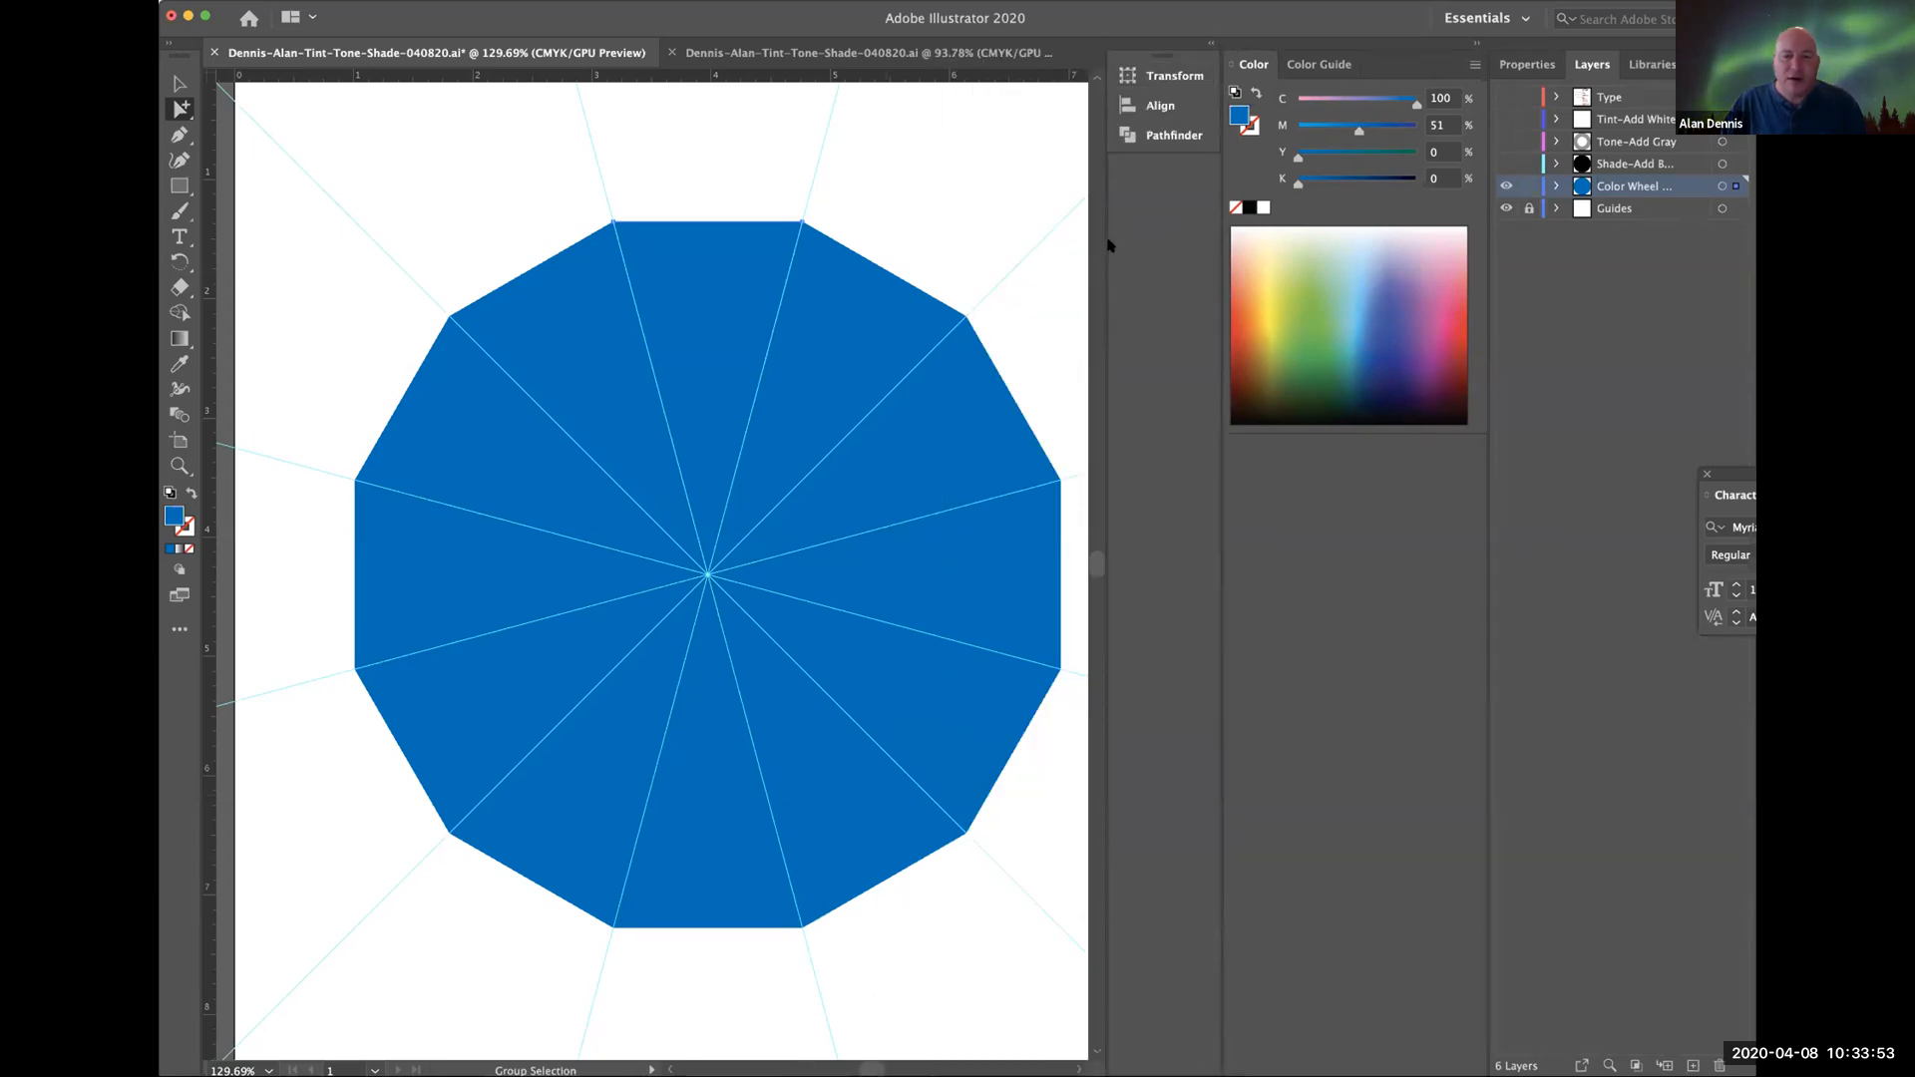
{"action": "left_click_drag", "start_coordinate": [1199, 253], "coordinate": [1228, 256]}
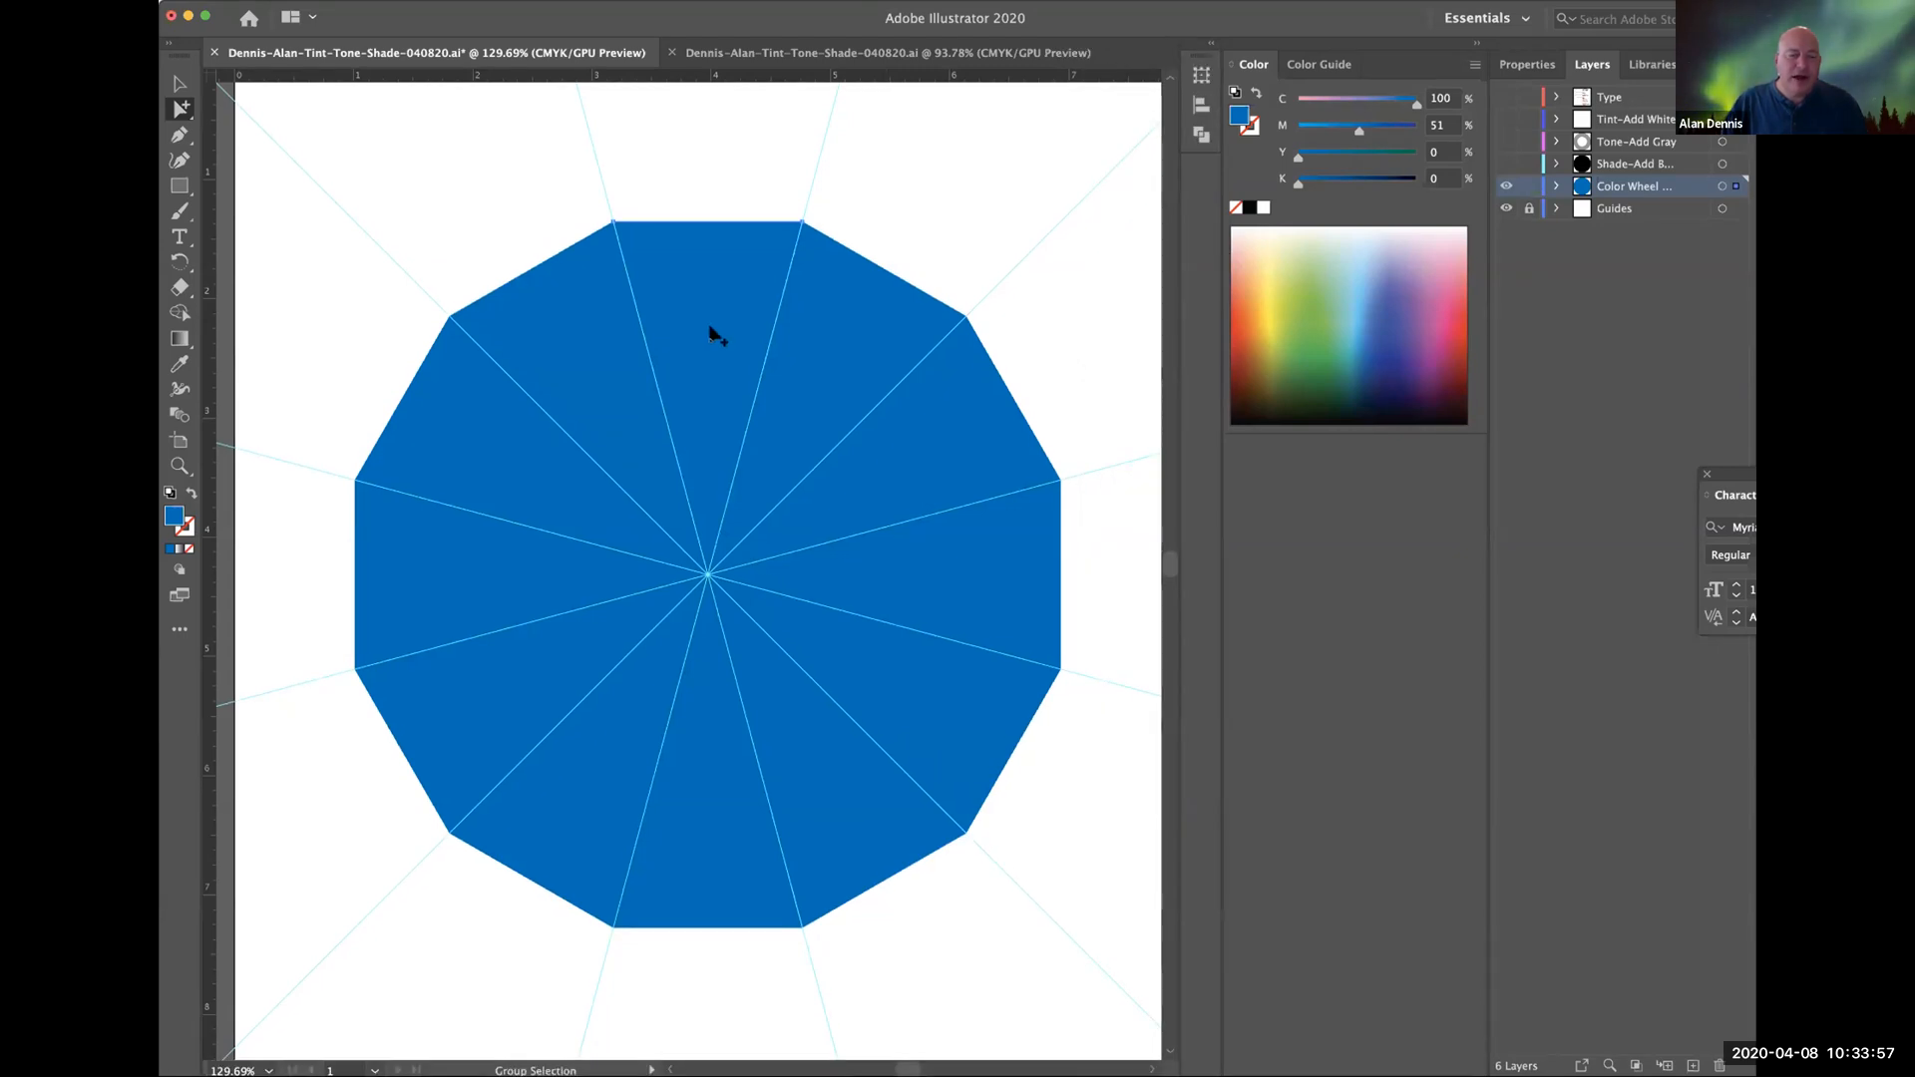
Unlock the Color Wheel layer in the finished wheel document, examine the red wedge's CMYK values, and return to the working document.
{"action": "left_click", "coordinate": [806, 53]}
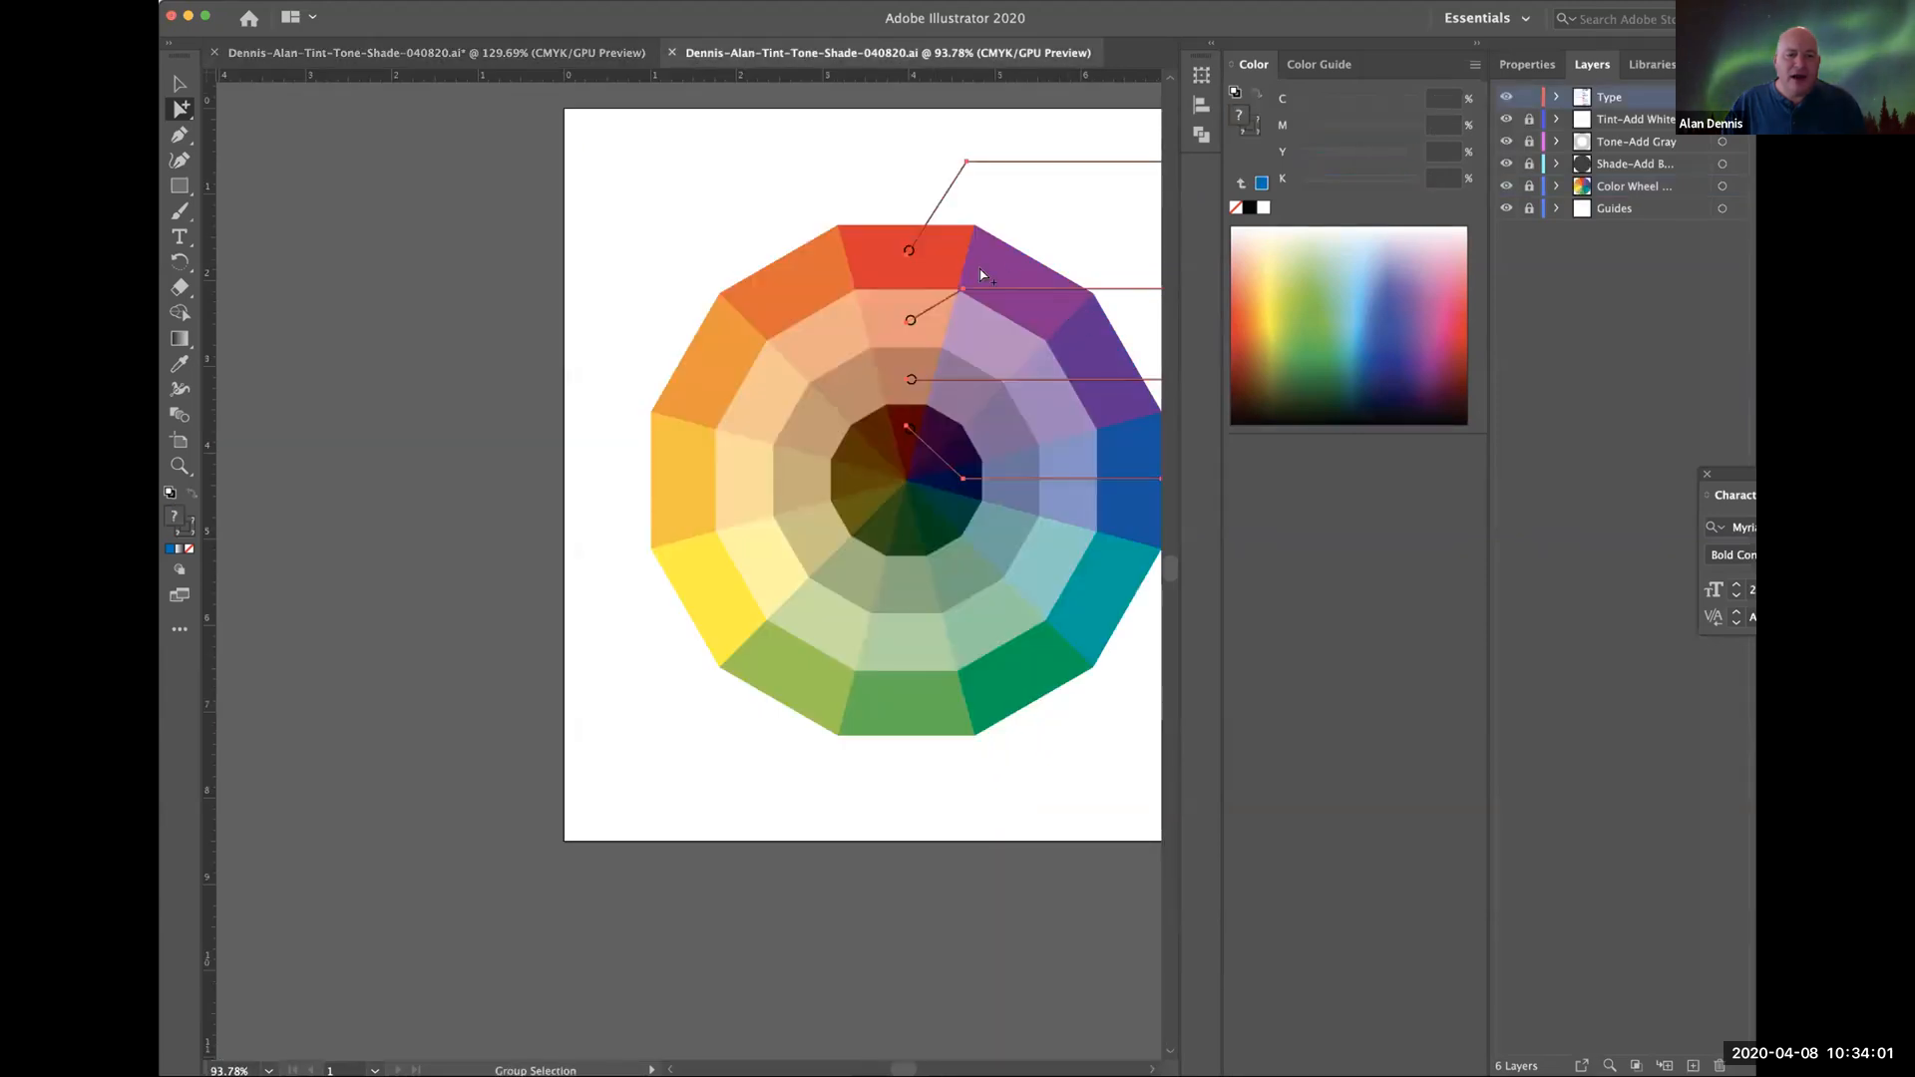
{"action": "left_click", "coordinate": [937, 270]}
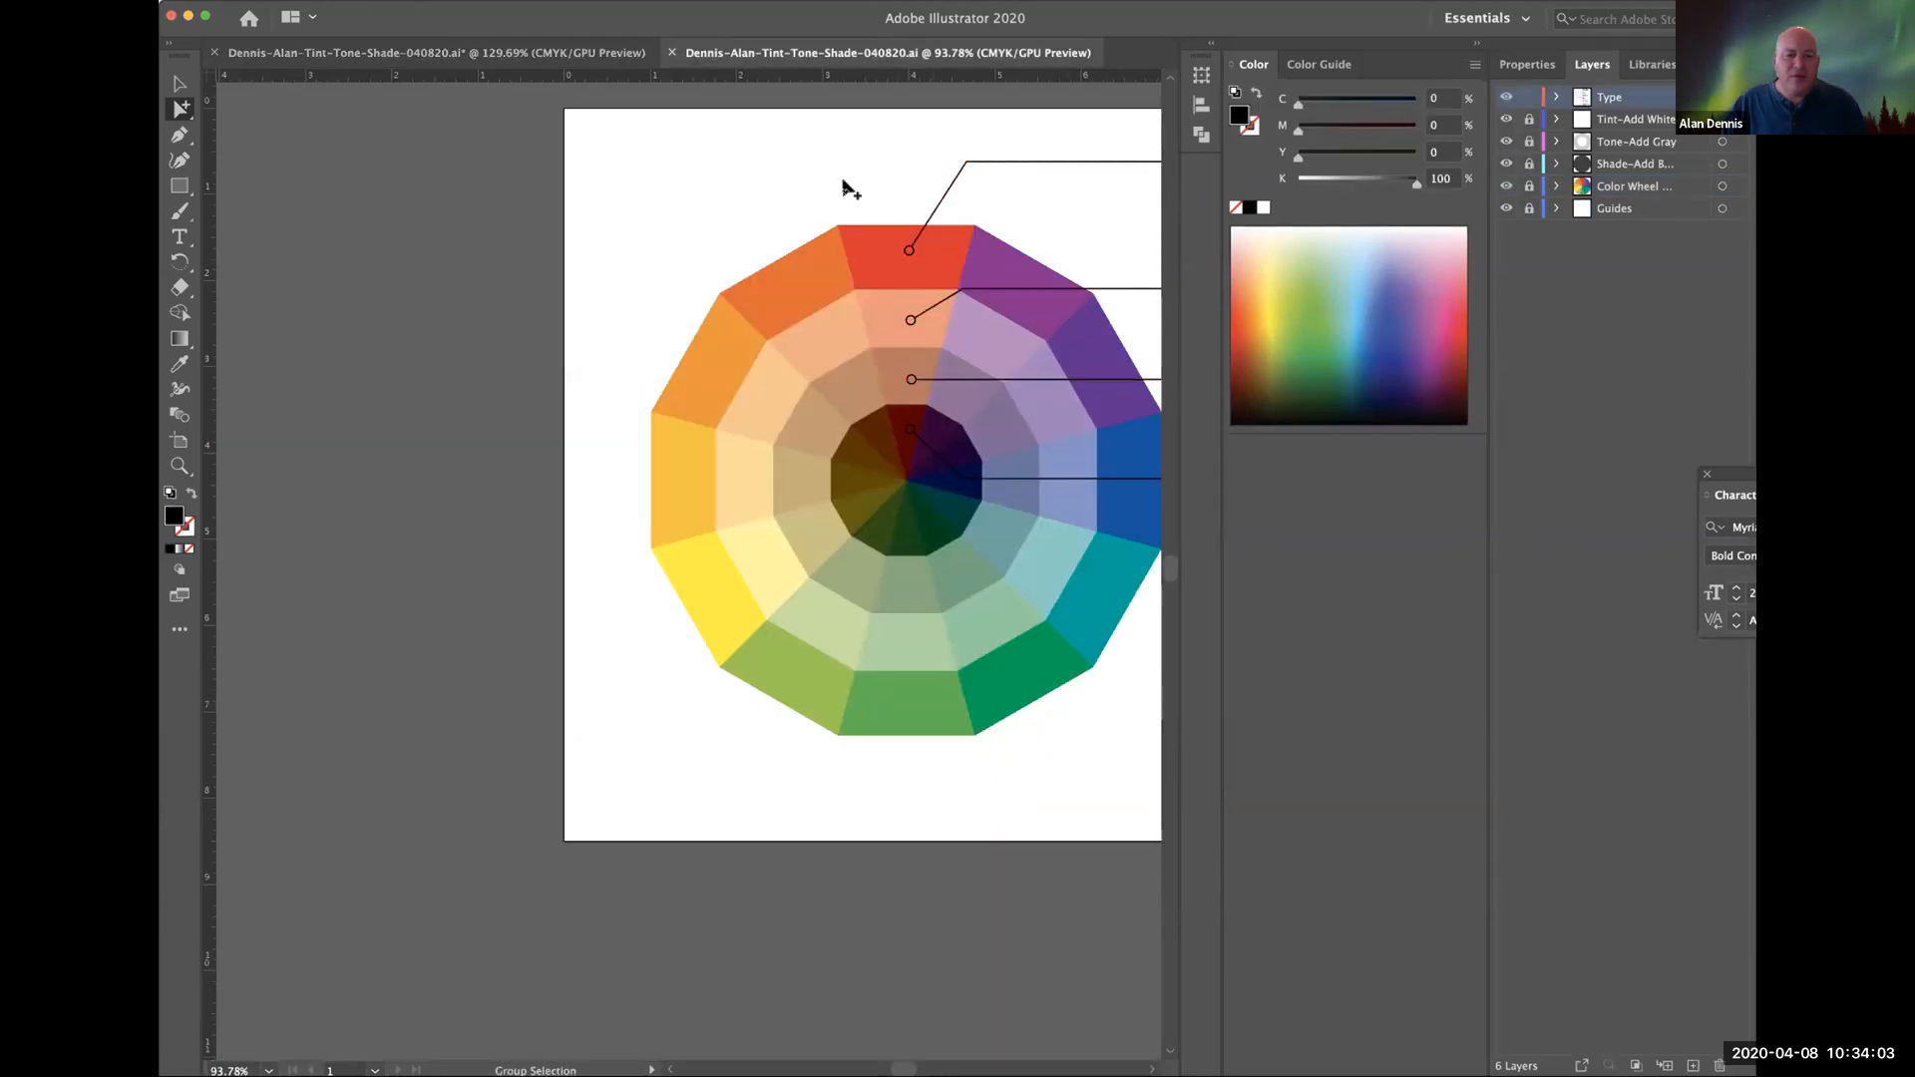
{"action": "left_click", "coordinate": [1529, 187]}
{"action": "left_click", "coordinate": [884, 266]}
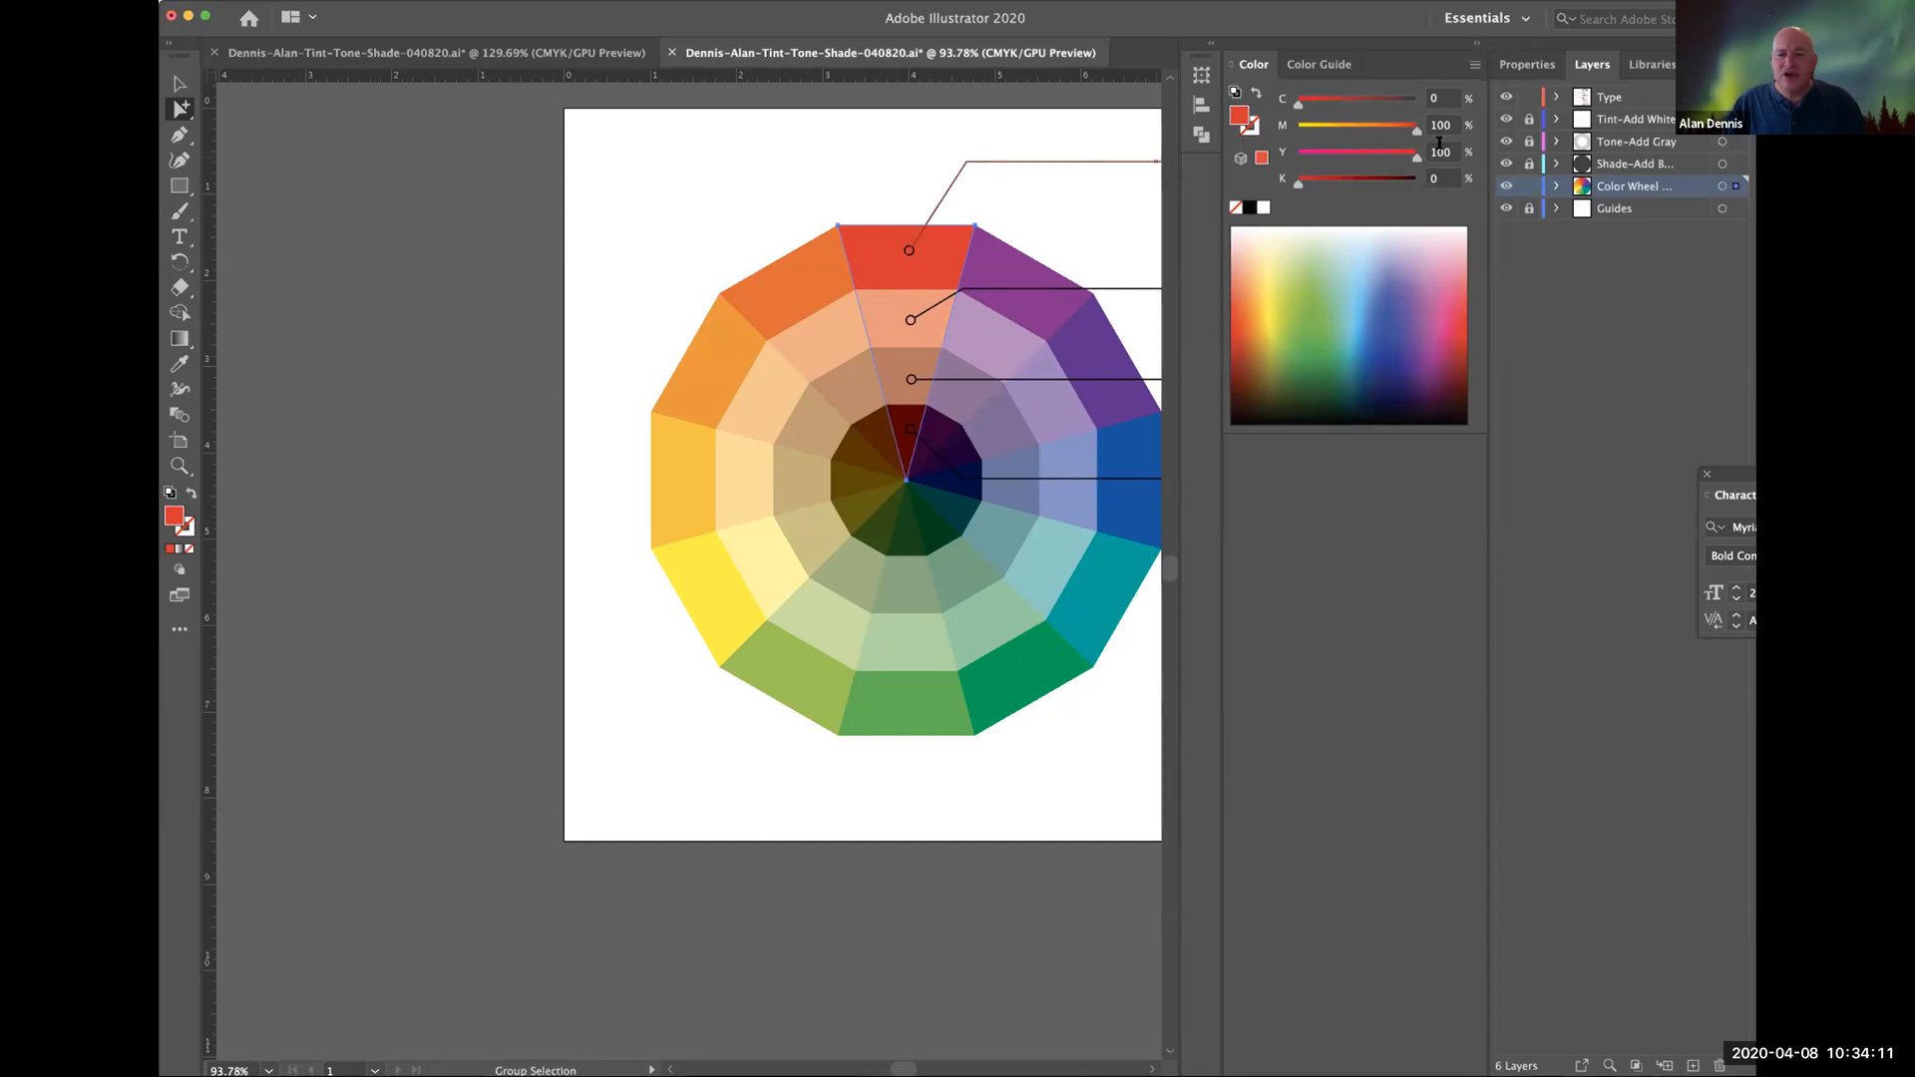
{"action": "left_click", "coordinate": [577, 54]}
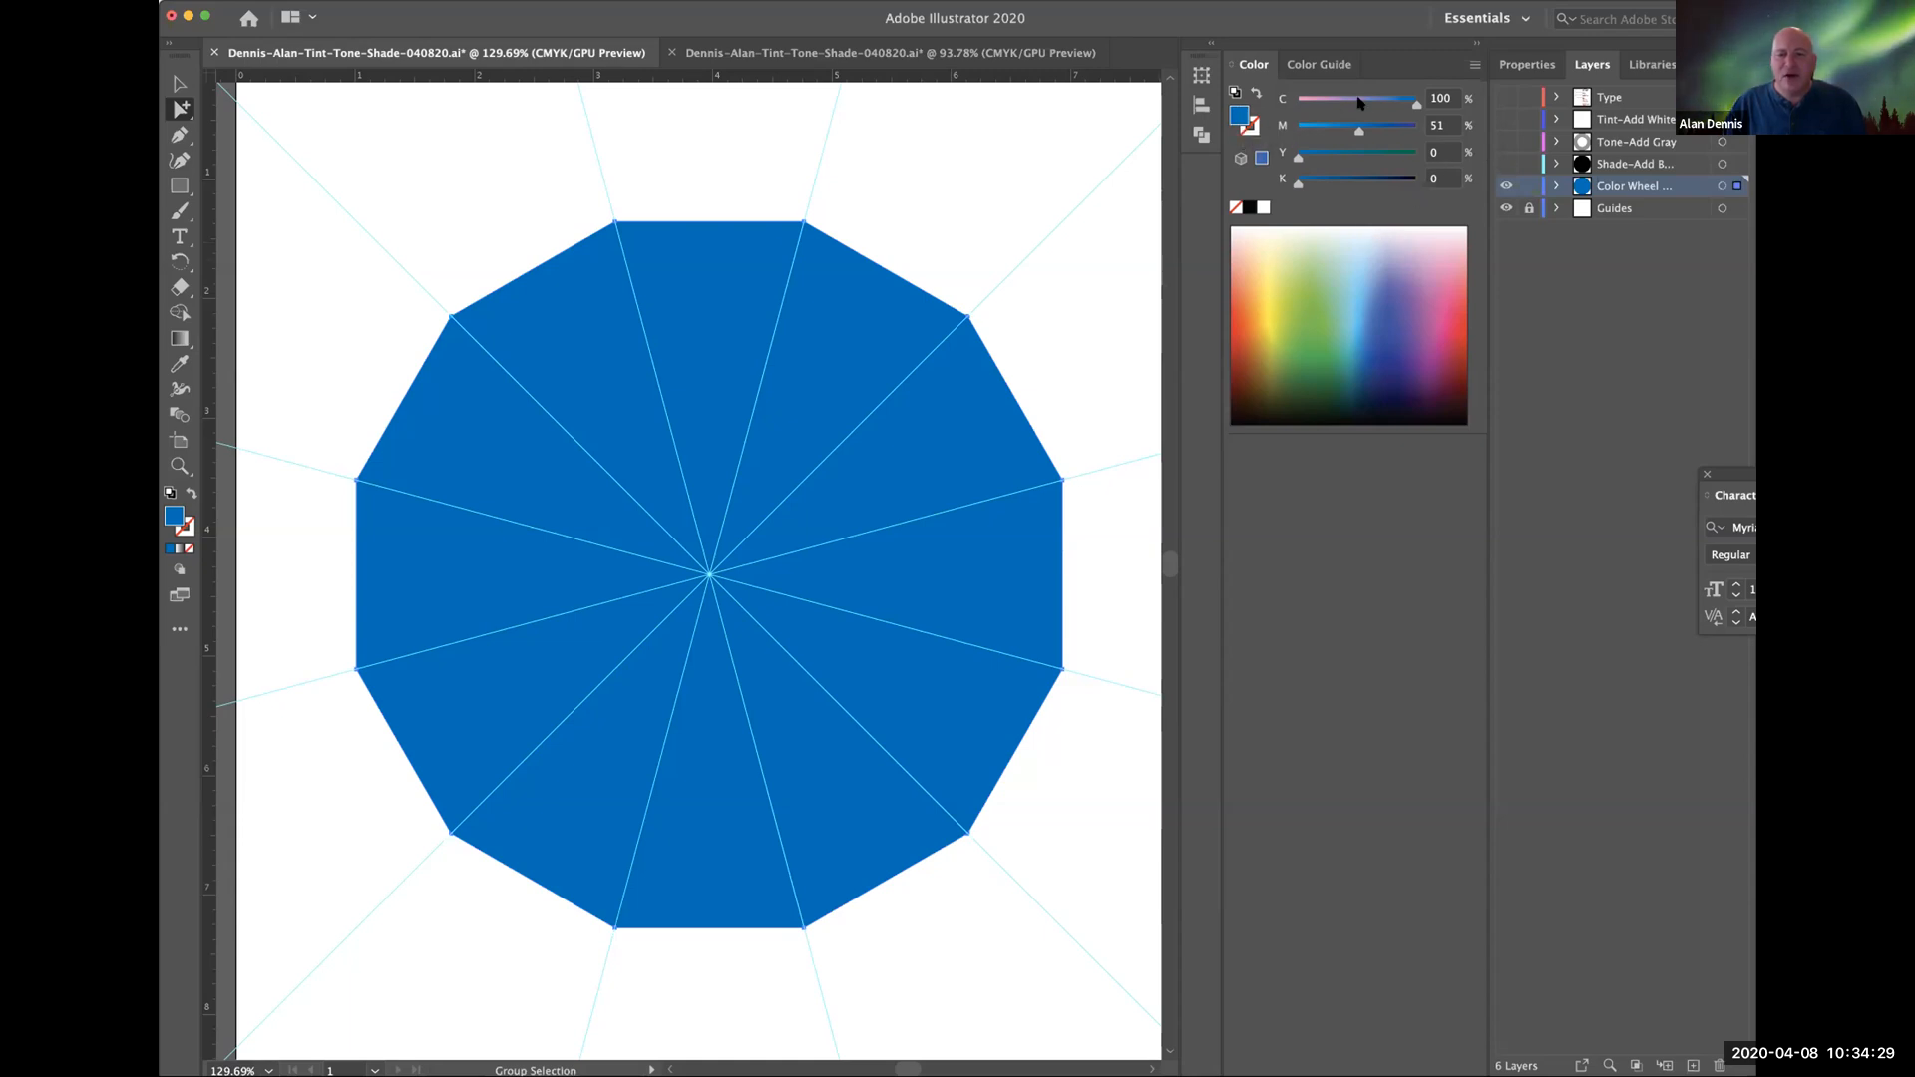
Try filling all the selected wedges with C 0, M 100, Y 100, K 0, and undo the colour changes.
{"action": "left_click_drag", "start_coordinate": [1413, 99], "coordinate": [1486, 135]}
{"action": "left_click_drag", "start_coordinate": [1299, 157], "coordinate": [1522, 163]}
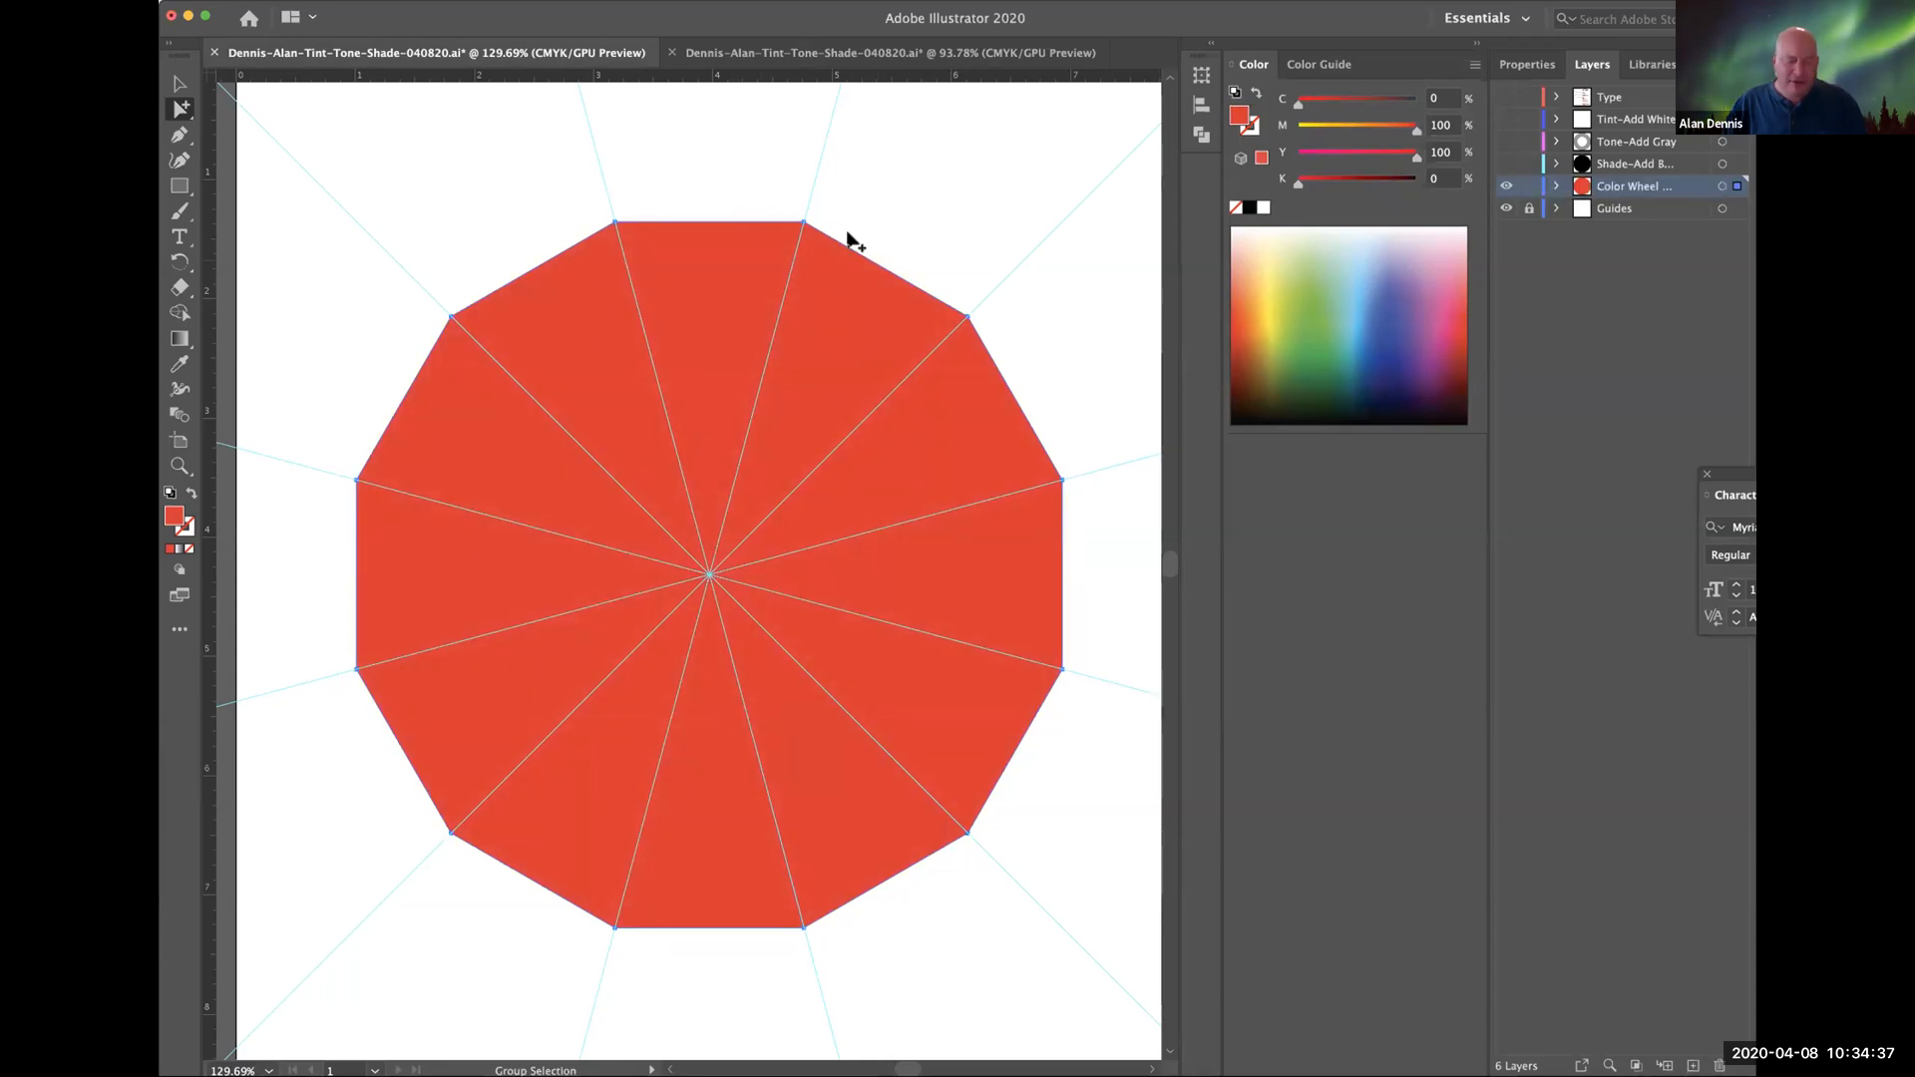
{"action": "key", "text": "super+z"}
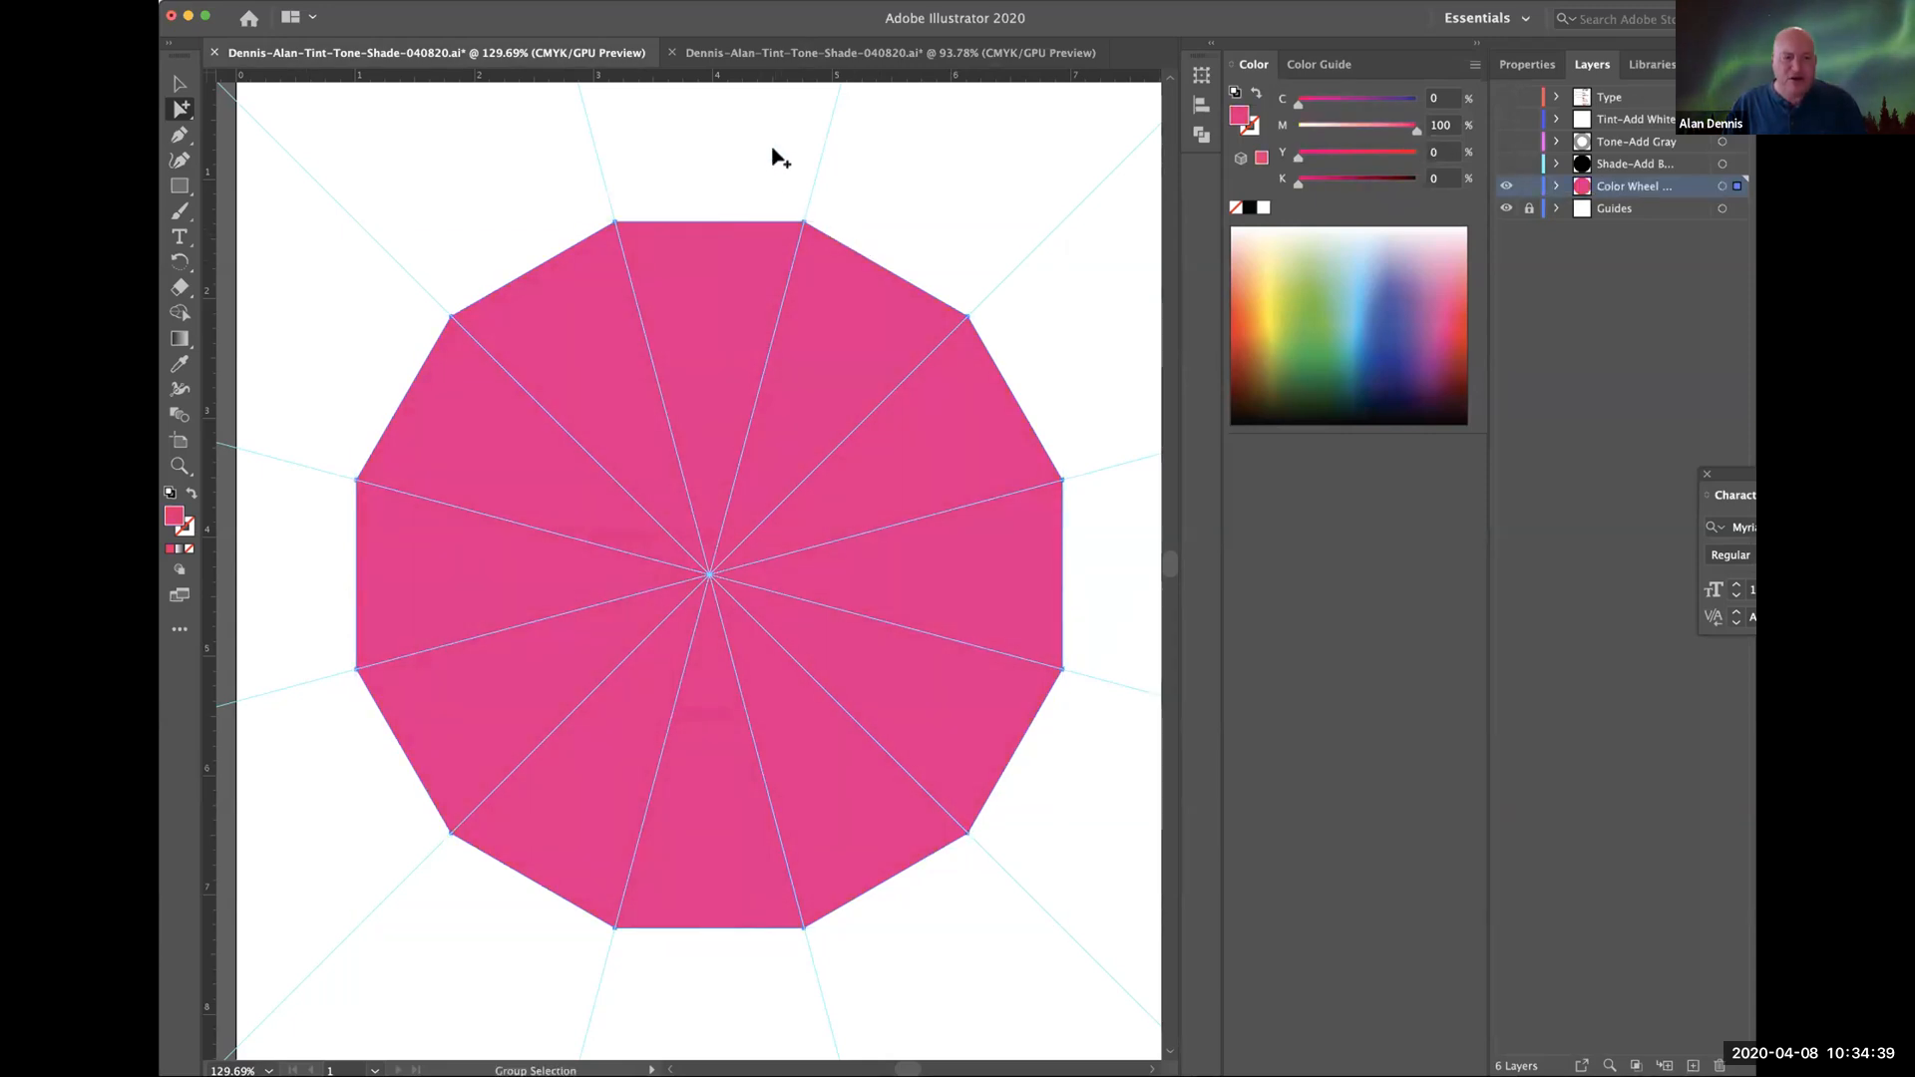
{"action": "key", "text": "super+z"}
{"action": "key", "text": "super+z"}
Select only the top wedge and set its fill to C 0, M 100, Y 100, K 0.
{"action": "left_click", "coordinate": [740, 171]}
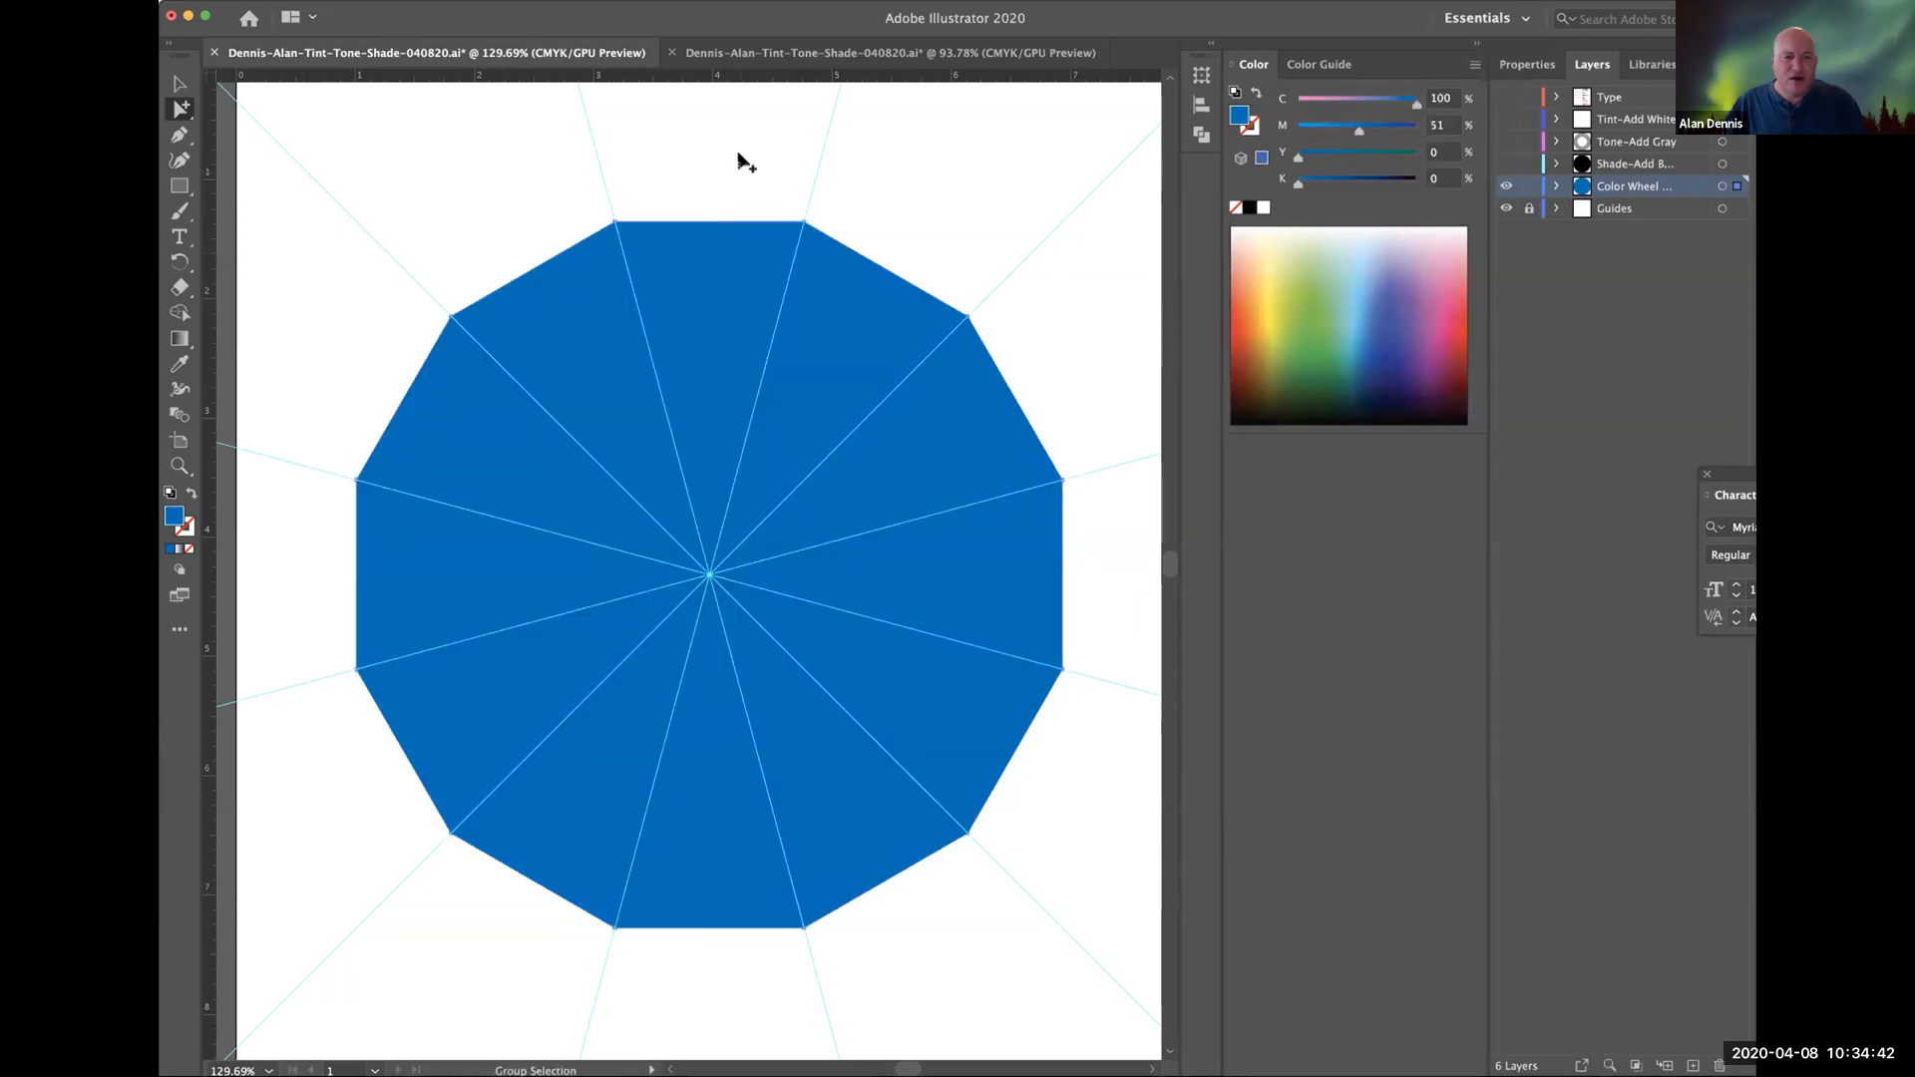
{"action": "left_click", "coordinate": [1244, 339]}
{"action": "left_click", "coordinate": [1285, 178]}
{"action": "left_click_drag", "start_coordinate": [1407, 132], "coordinate": [1270, 102]}
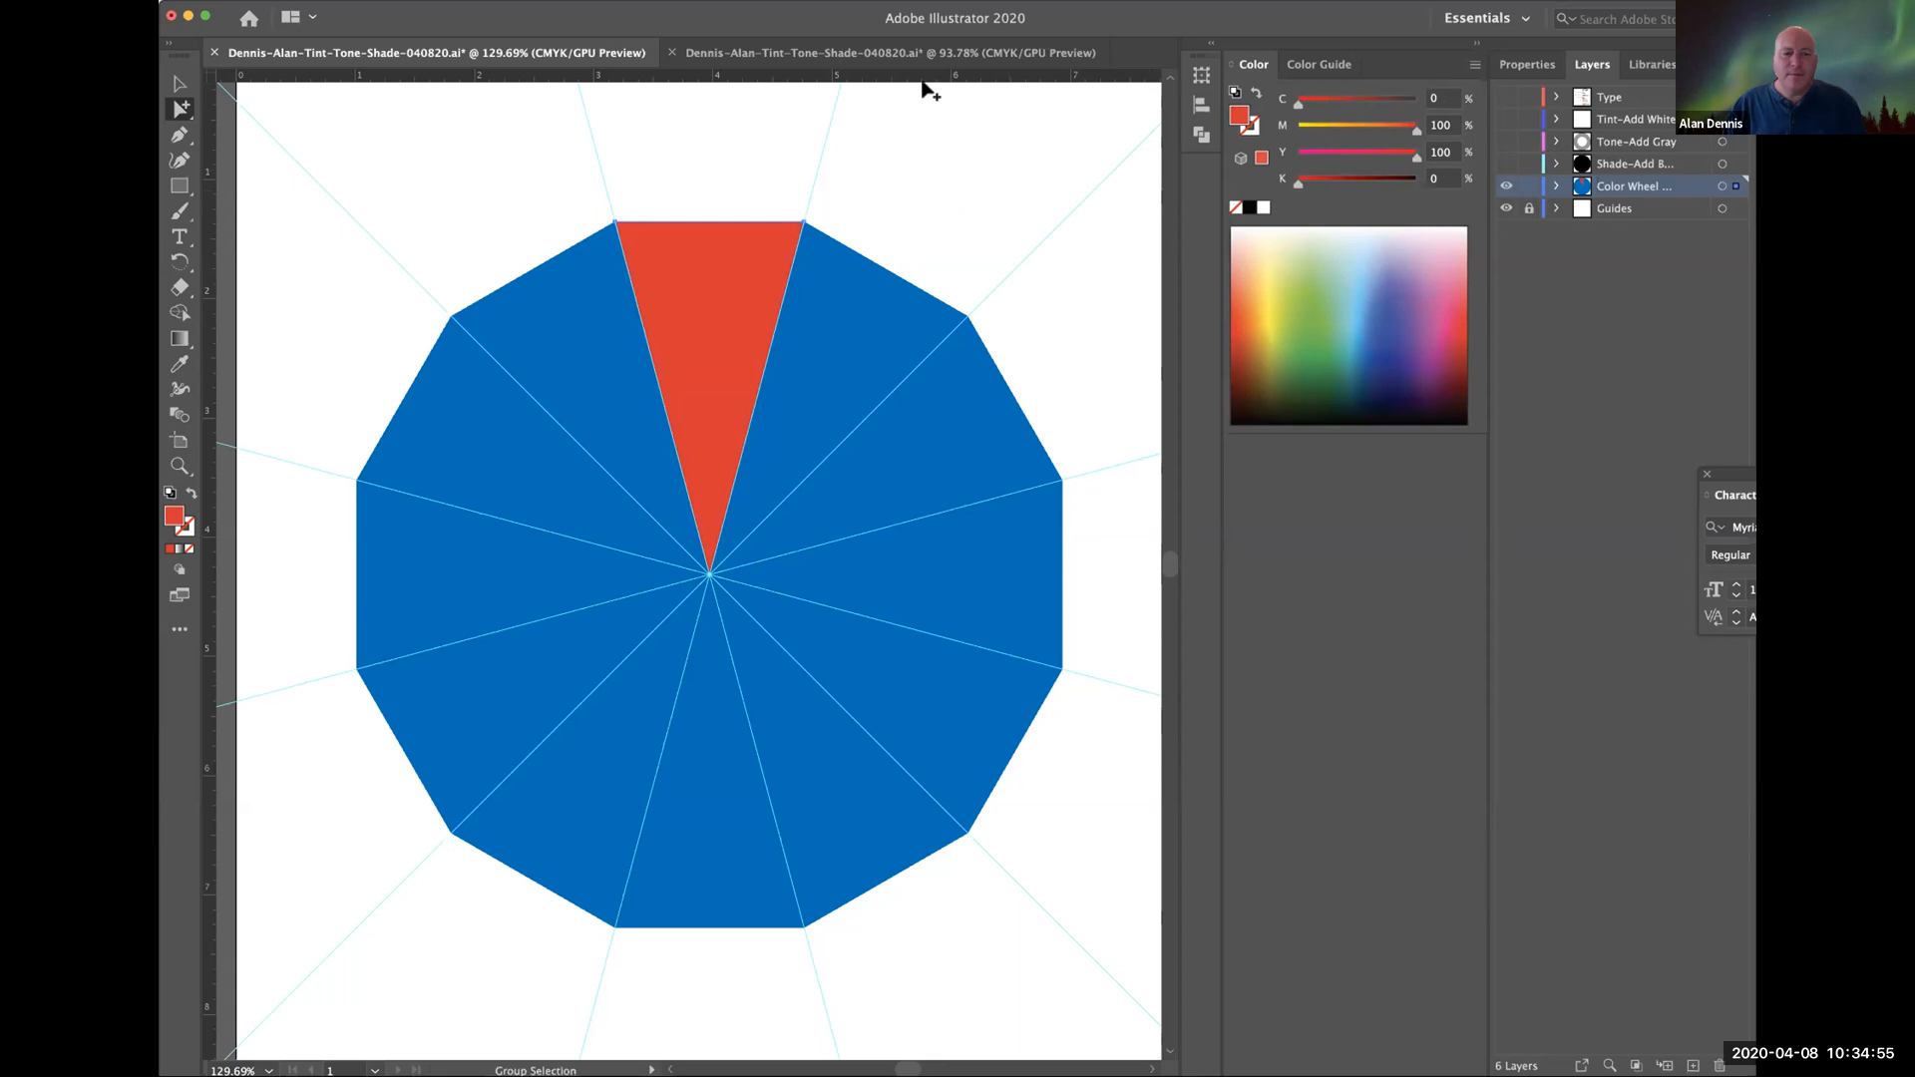
Examine the CMYK values of the bottom green wedge in the finished wheel document.
{"action": "left_click", "coordinate": [933, 52]}
{"action": "scroll", "coordinate": [938, 262], "scroll_direction": "up", "scroll_amount": 1}
{"action": "left_click", "coordinate": [913, 698]}
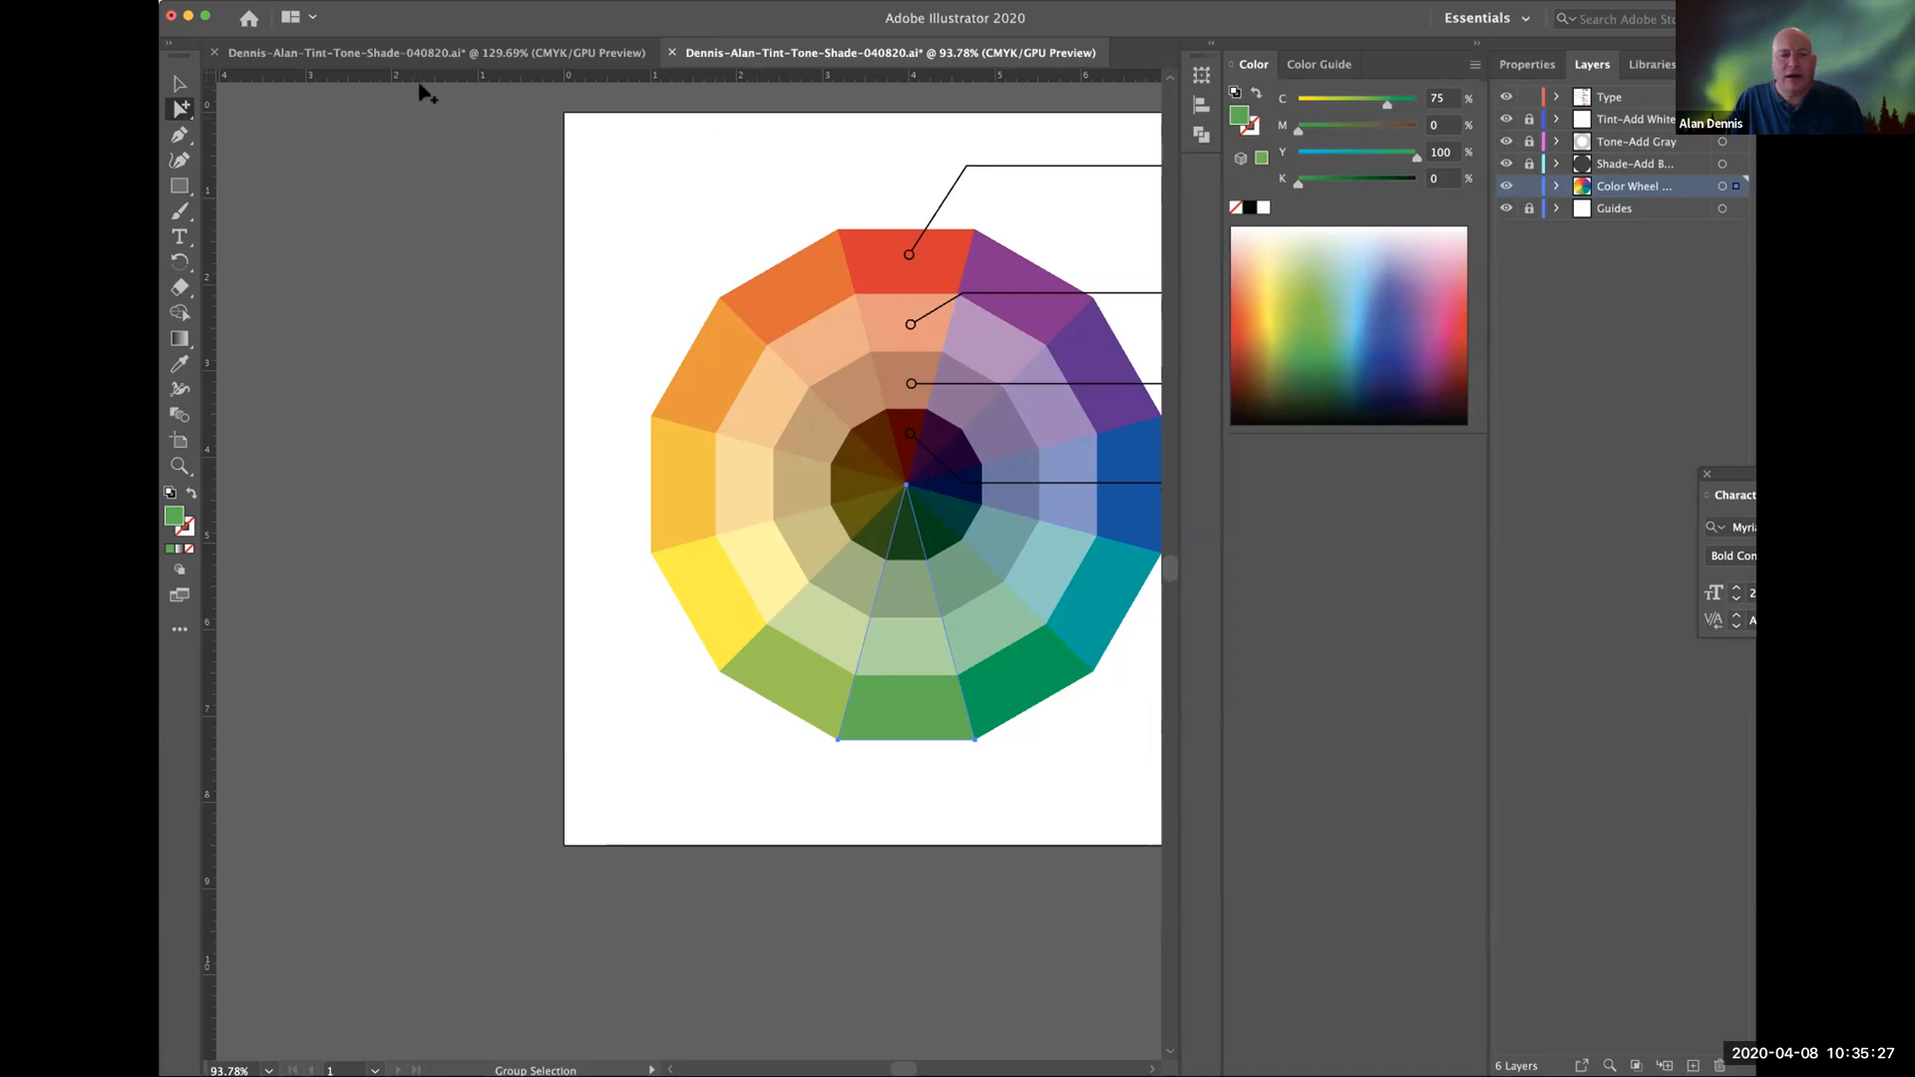
Select the bottom wedge in the working document and set its fill to C 25, M 0, Y 100, K 0.
{"action": "left_click", "coordinate": [429, 54]}
{"action": "left_click", "coordinate": [716, 708]}
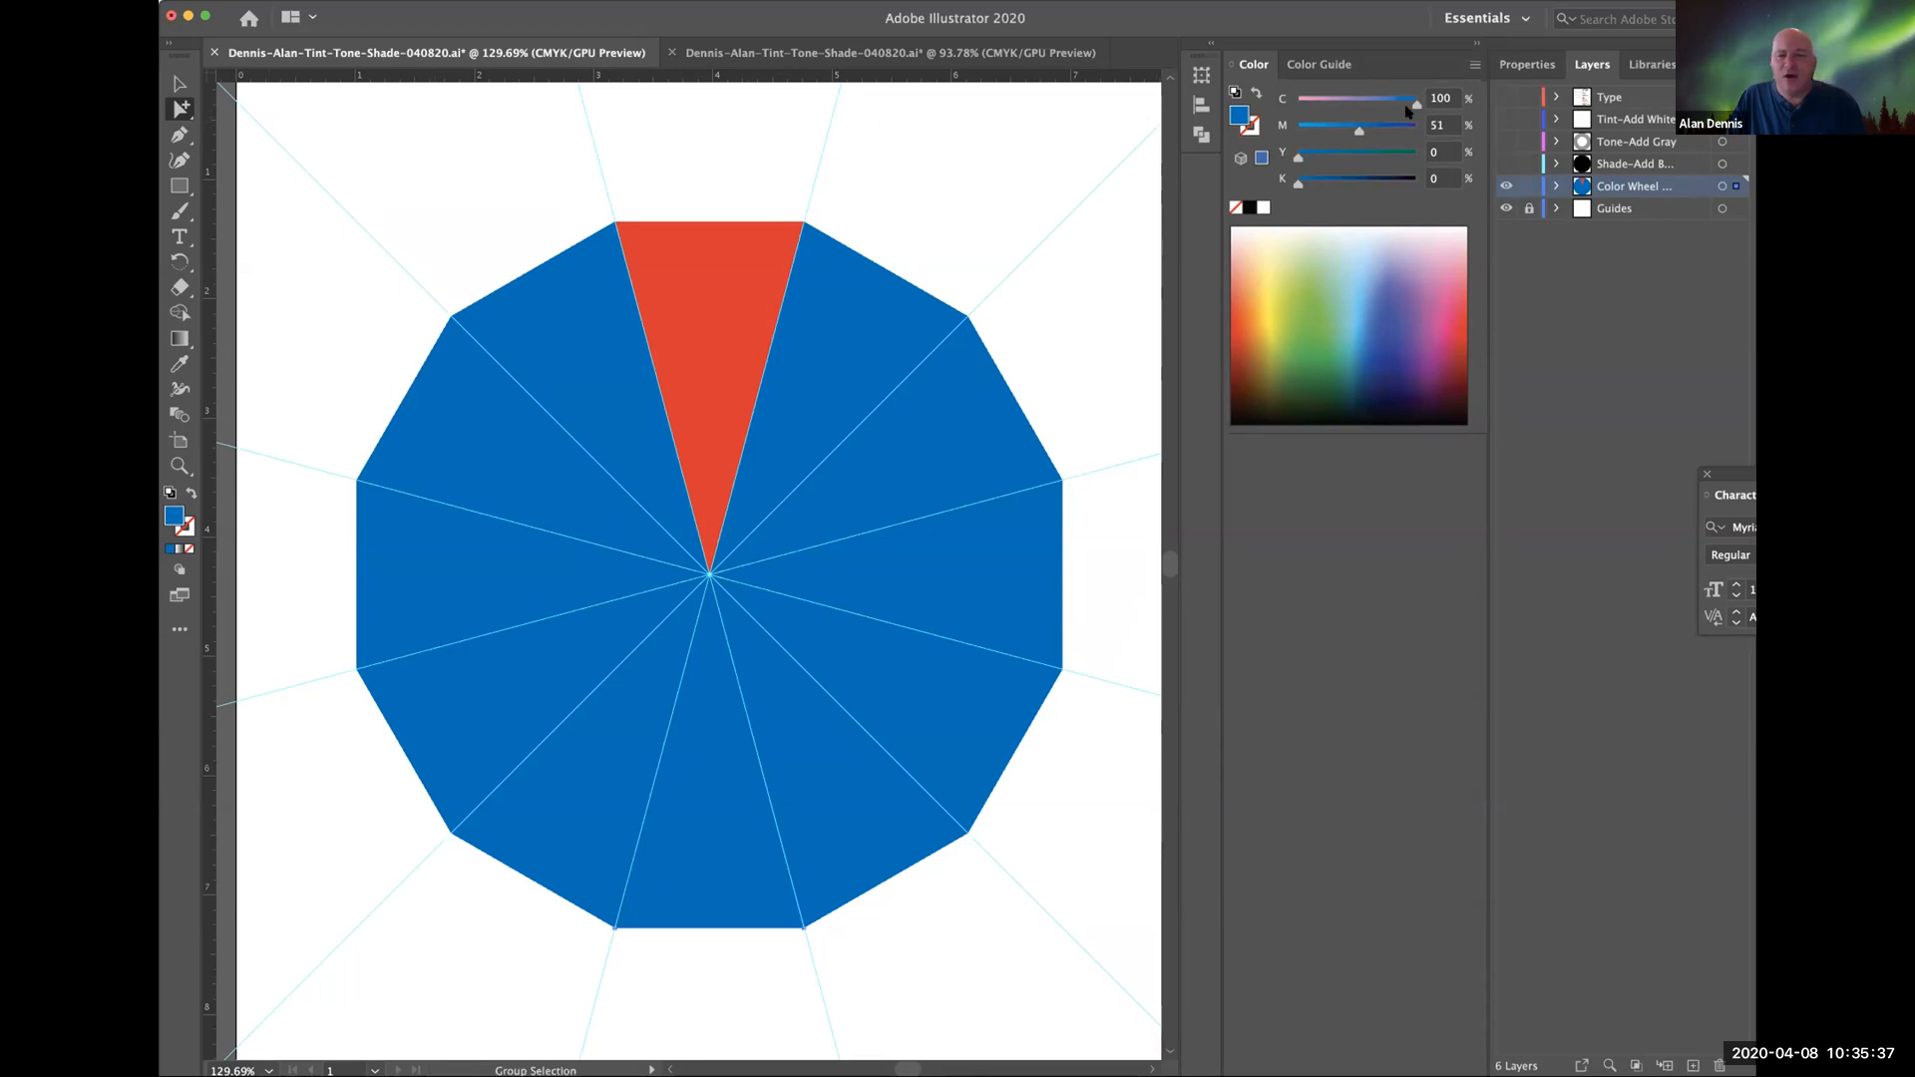
{"action": "left_click_drag", "start_coordinate": [1416, 103], "coordinate": [1302, 162]}
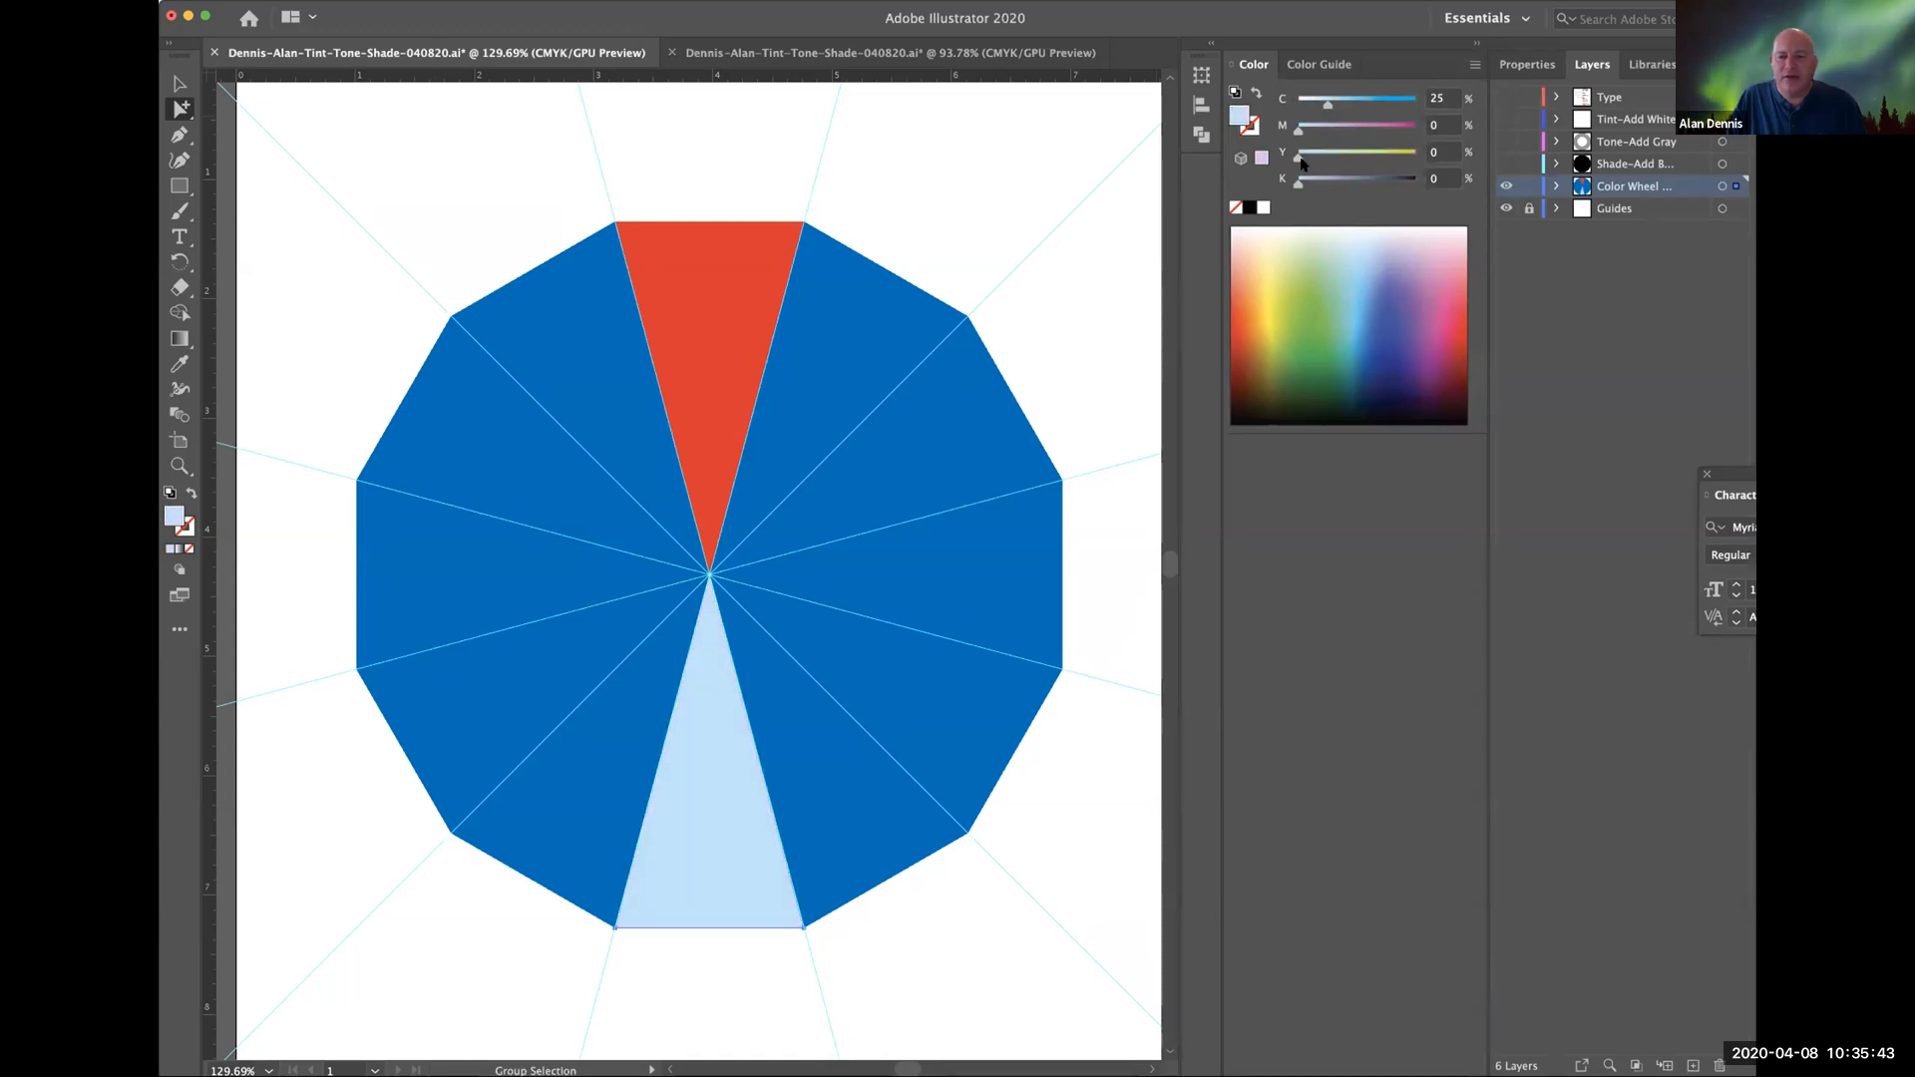
{"action": "left_click_drag", "start_coordinate": [1504, 165], "coordinate": [1515, 163]}
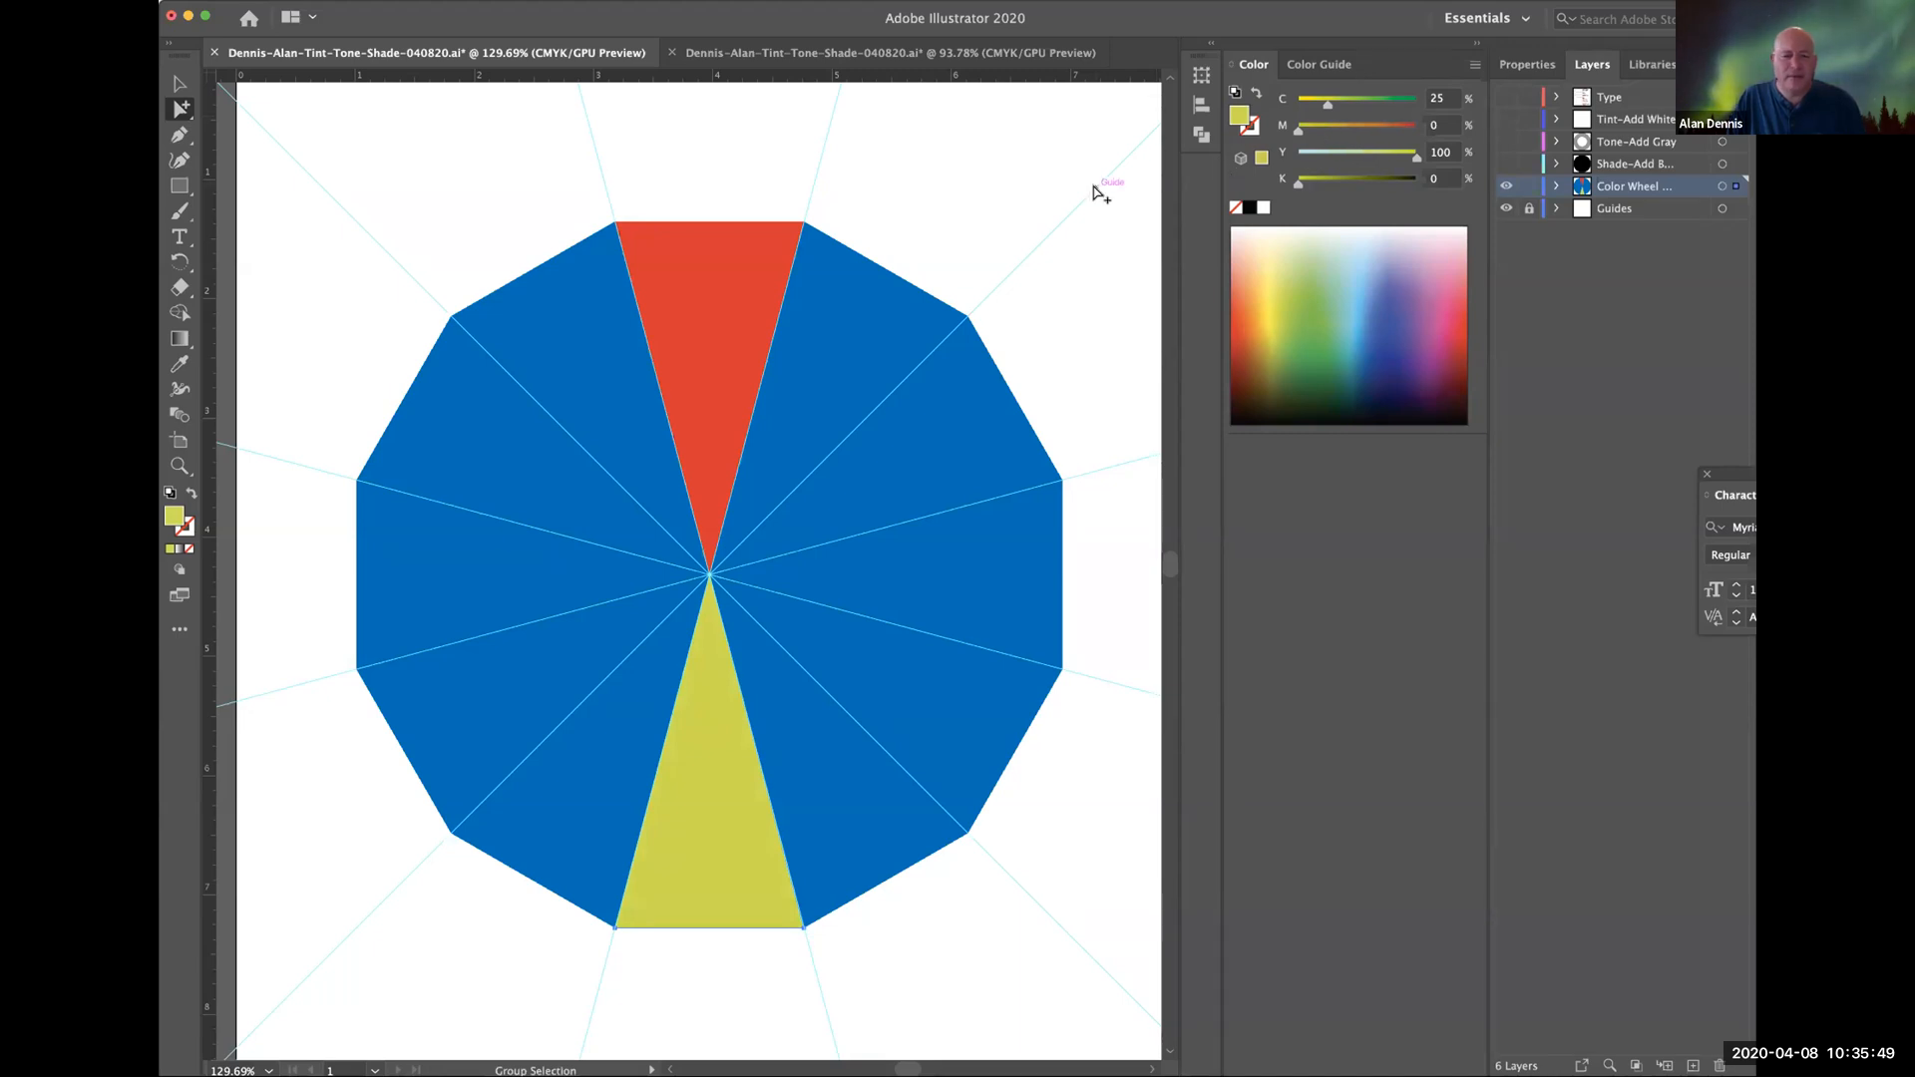
Recheck the green wedge in the finished wheel document and set the working file's bottom wedge to 75% cyan.
{"action": "left_click", "coordinate": [854, 52]}
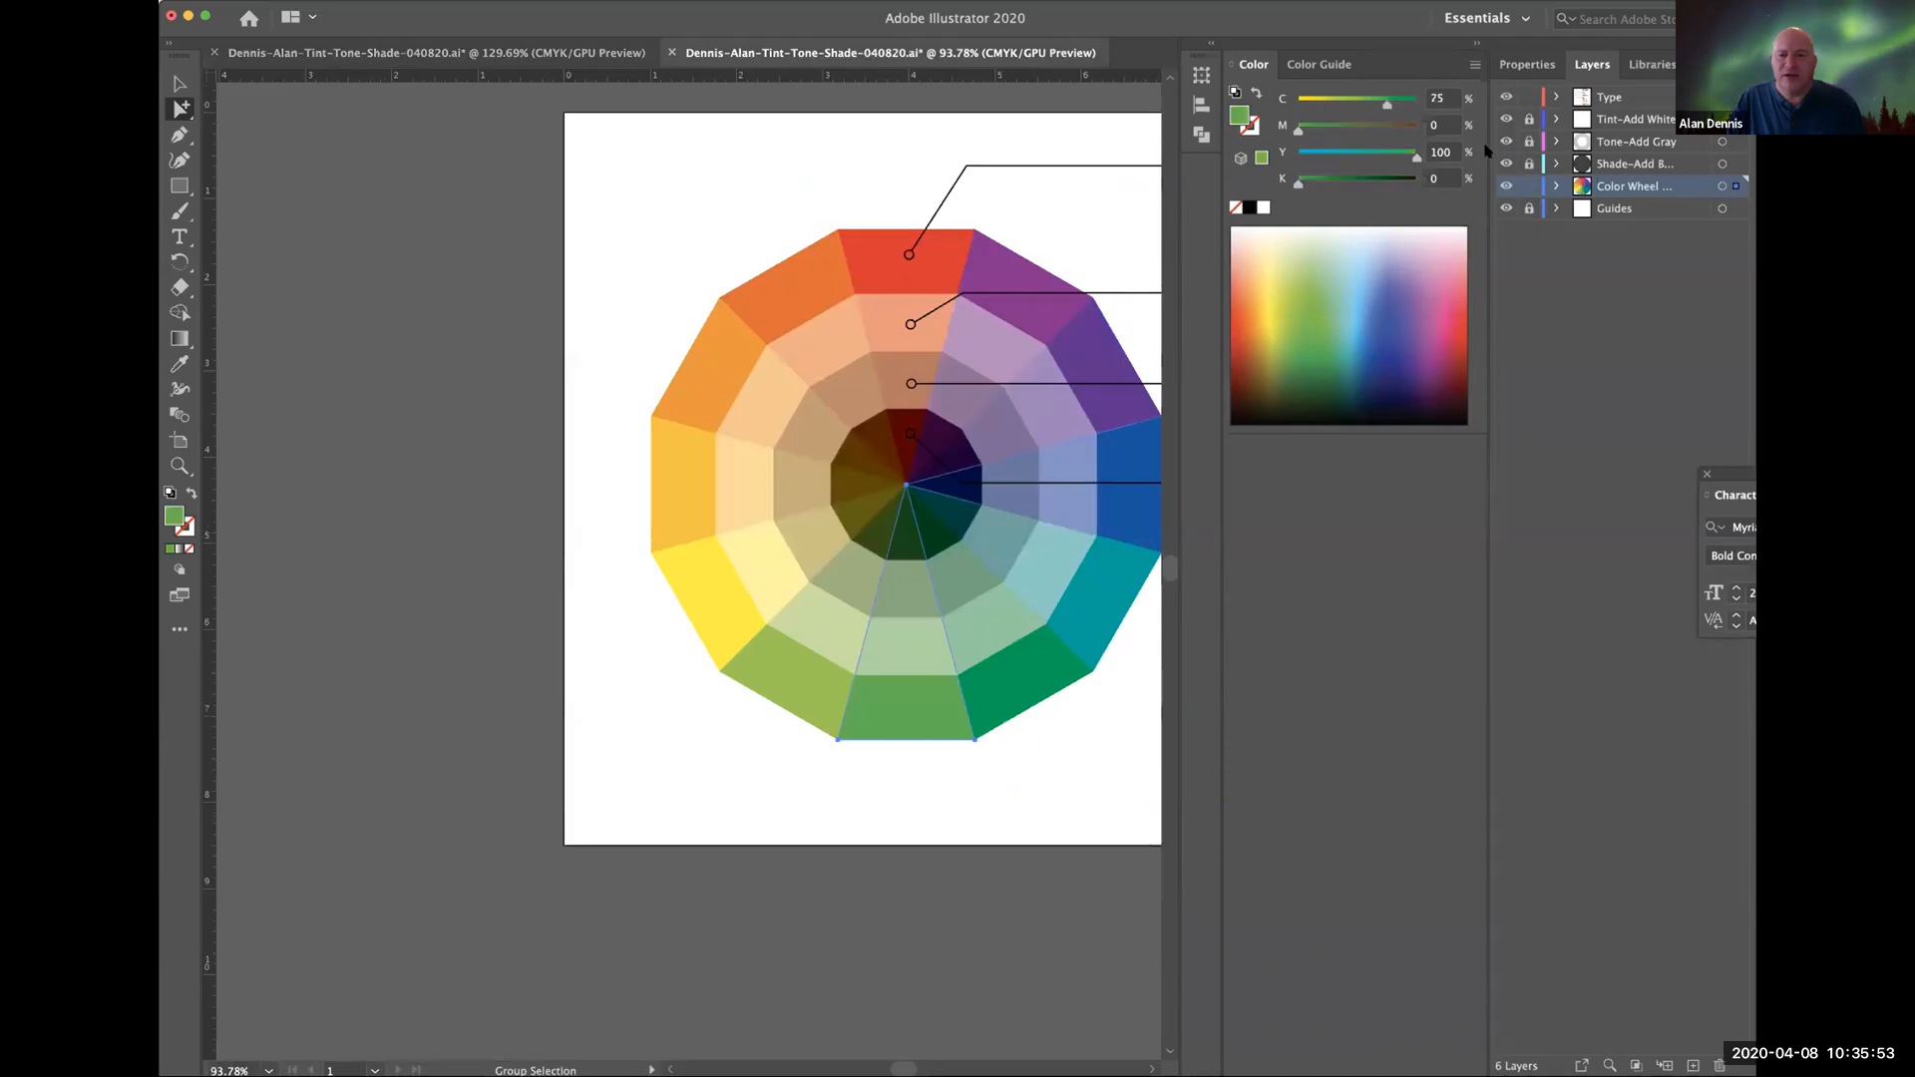
{"action": "left_click", "coordinate": [587, 55]}
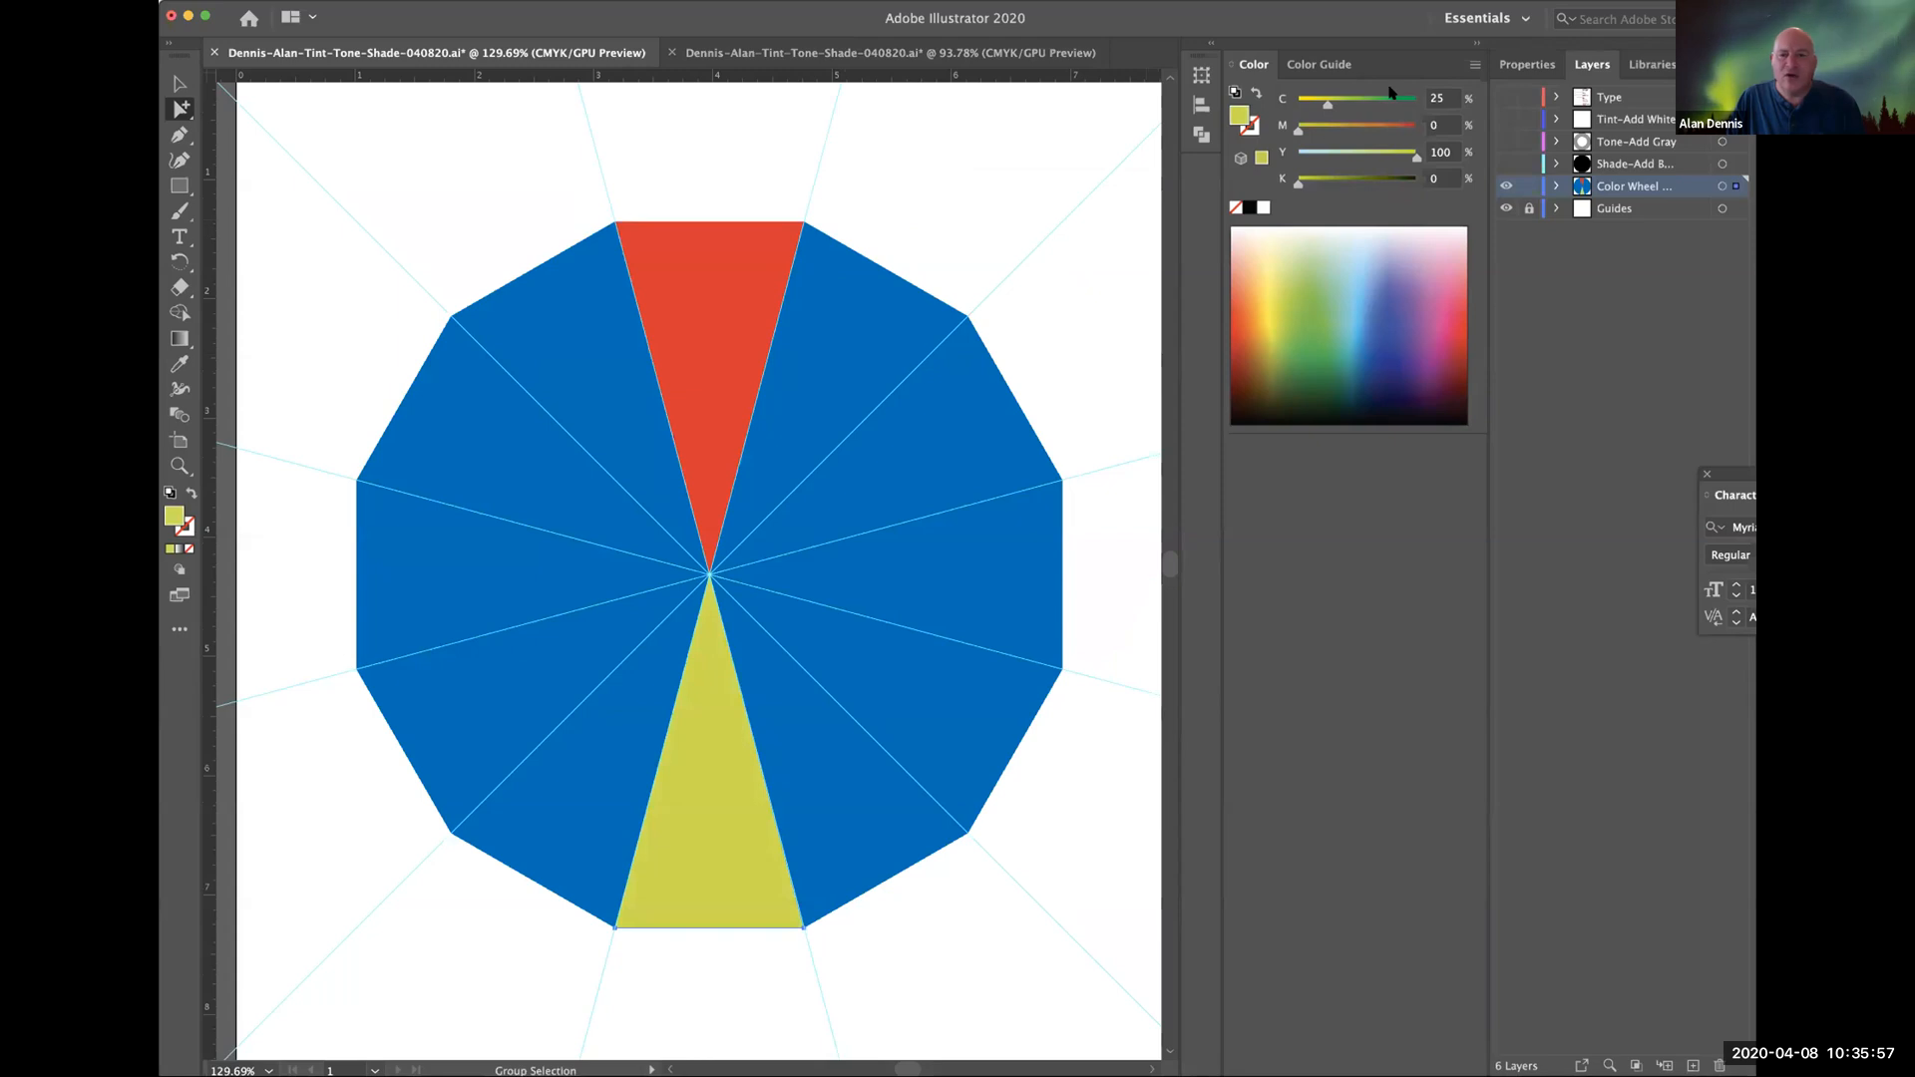
{"action": "left_click", "coordinate": [1432, 97]}
{"action": "type", "text": "75"}
{"action": "key", "text": "Return"}
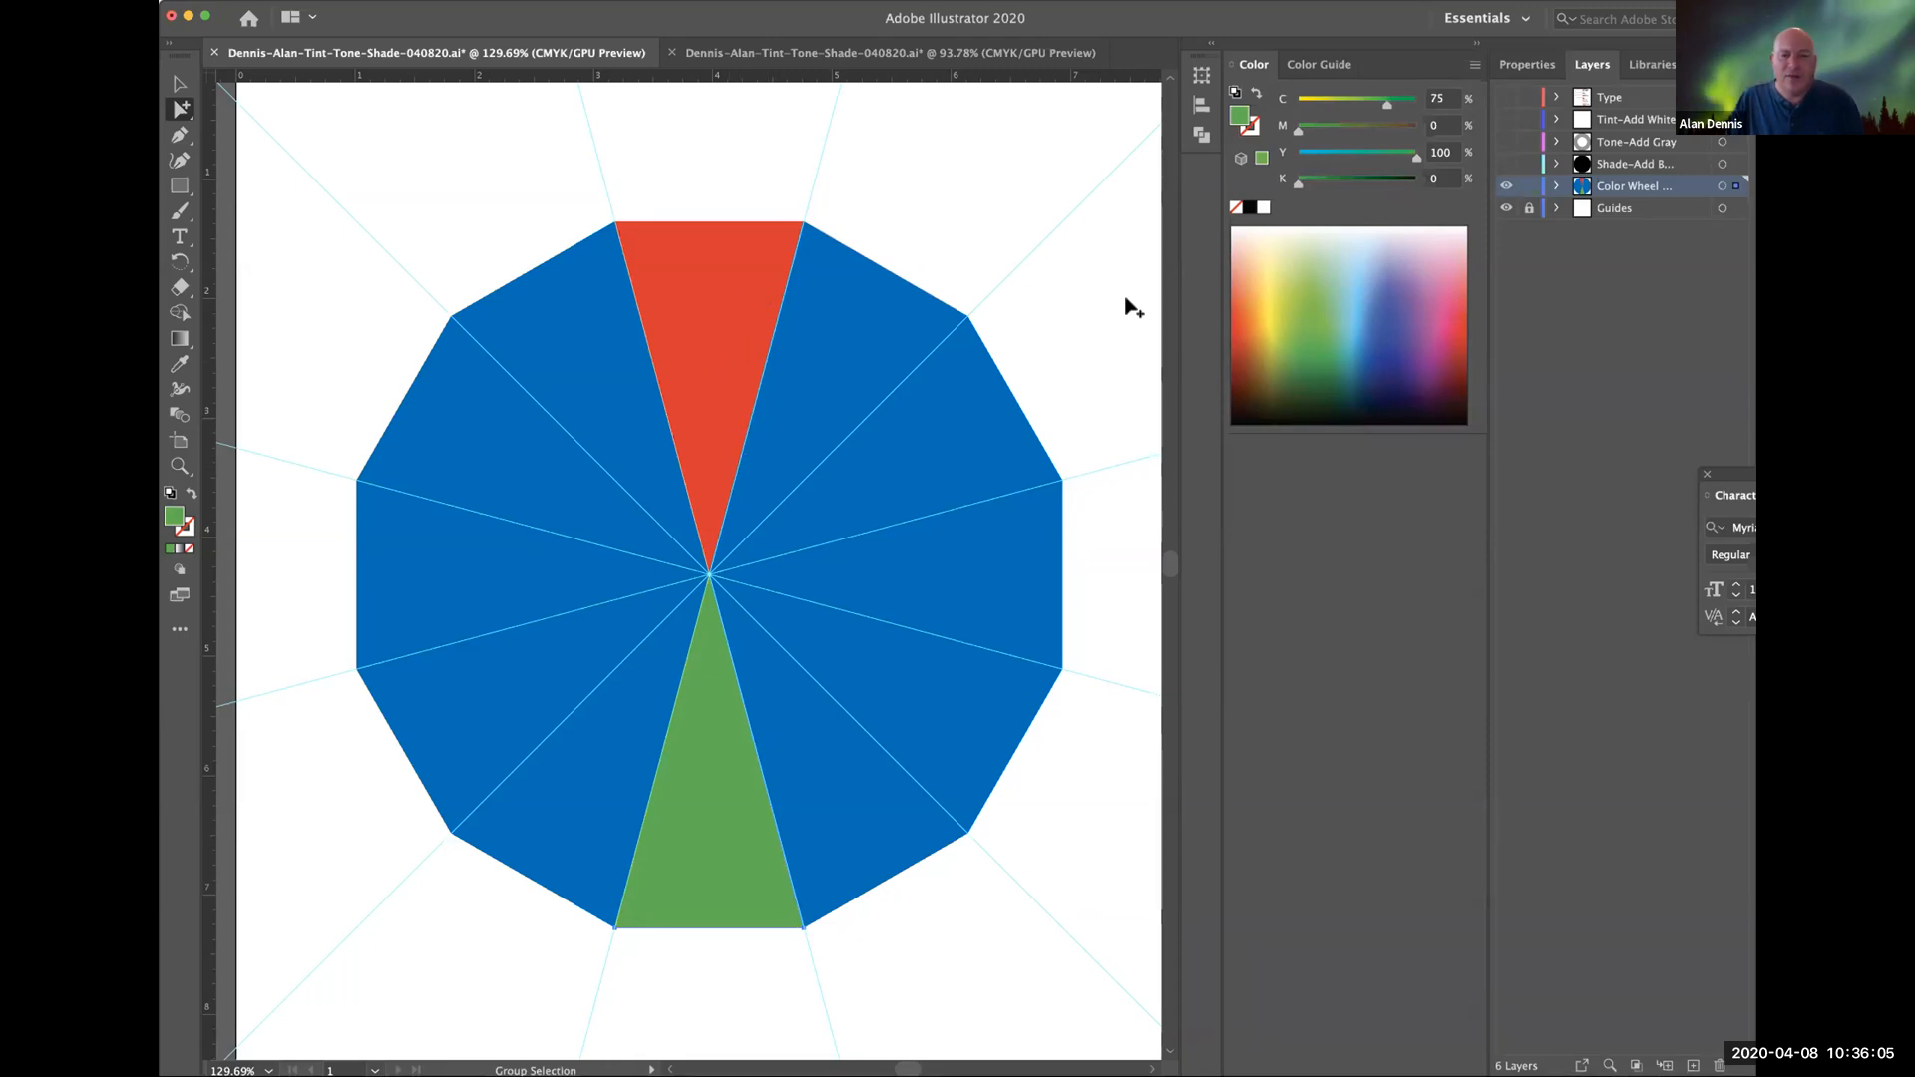
Examine the CMYK values of the blue and yellow-orange side wedges in the finished wheel document.
{"action": "left_click", "coordinate": [853, 54]}
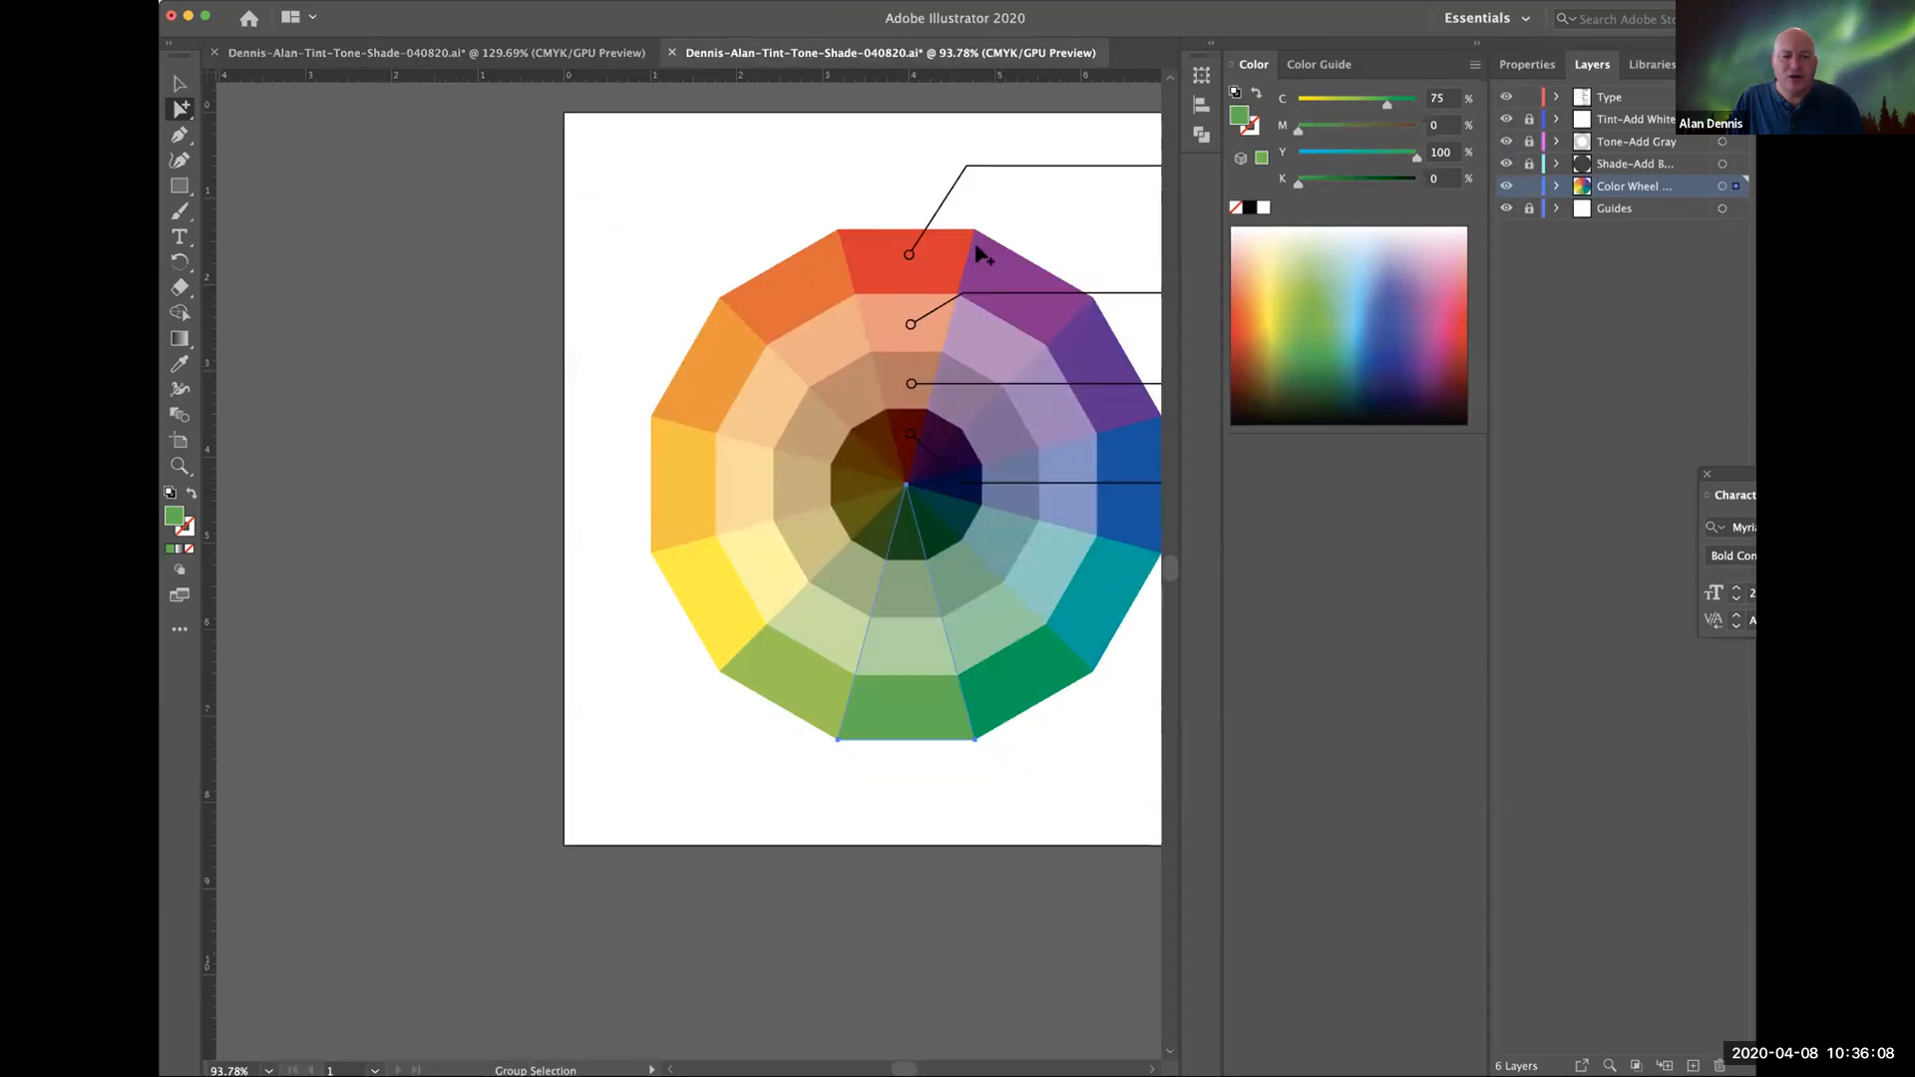
{"action": "left_click", "coordinate": [1120, 507]}
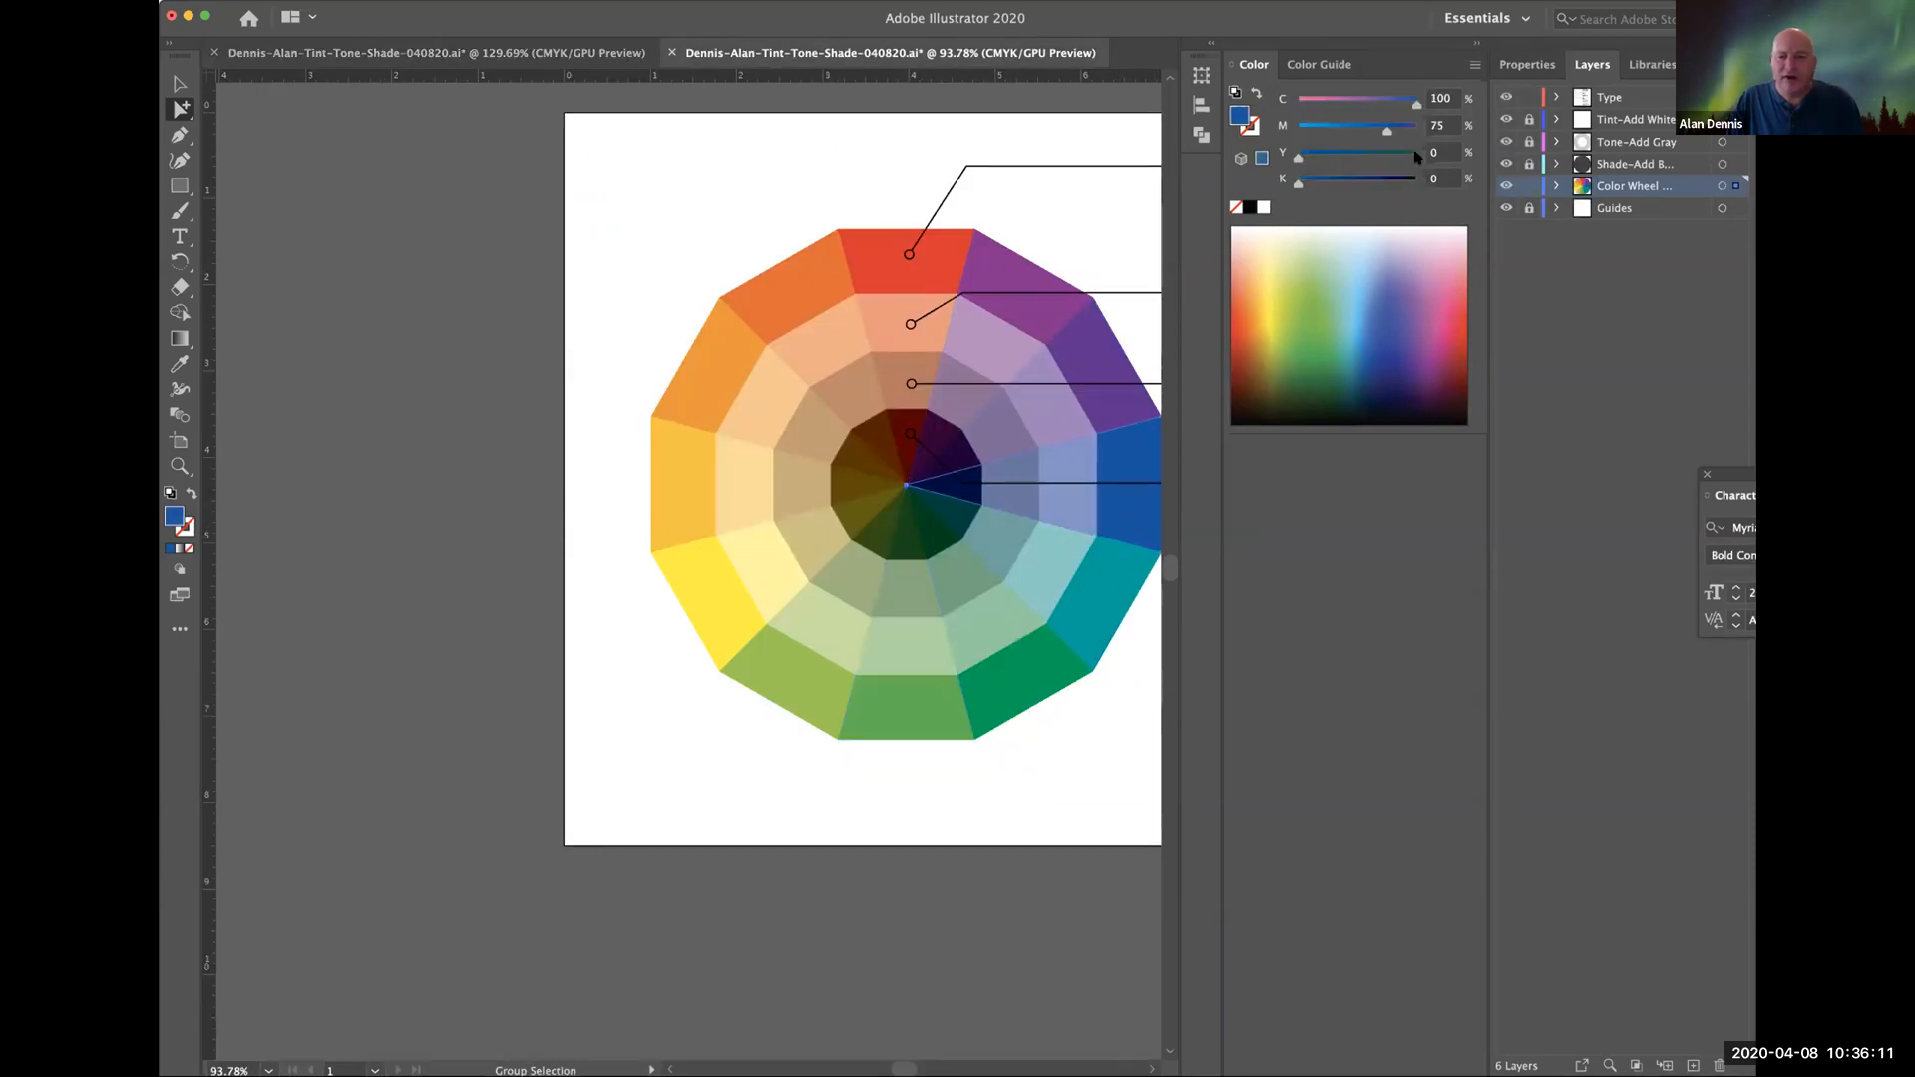
{"action": "left_click", "coordinate": [687, 499]}
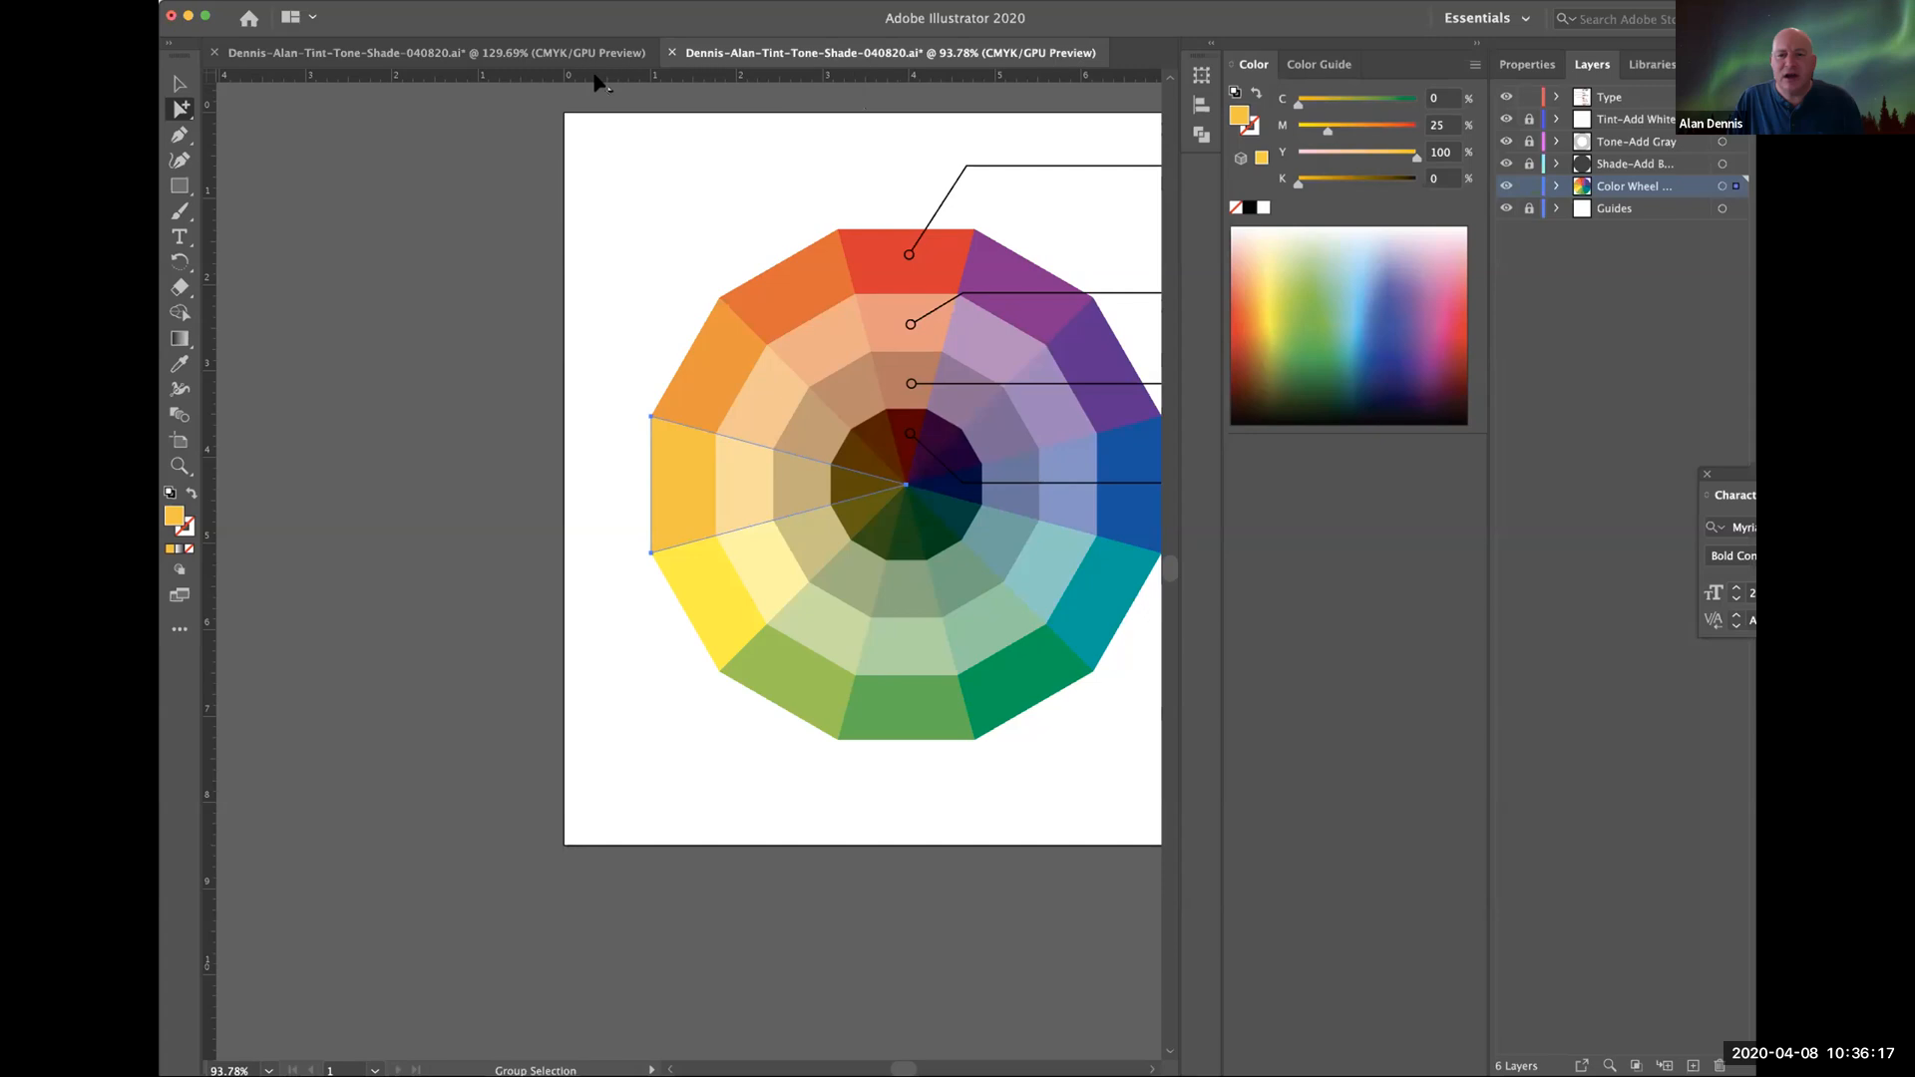
Fill the left-side wedge between the two horizontal-leaning guides in the working document with C 0, M 25, Y 100, K 0.
{"action": "left_click", "coordinate": [532, 52]}
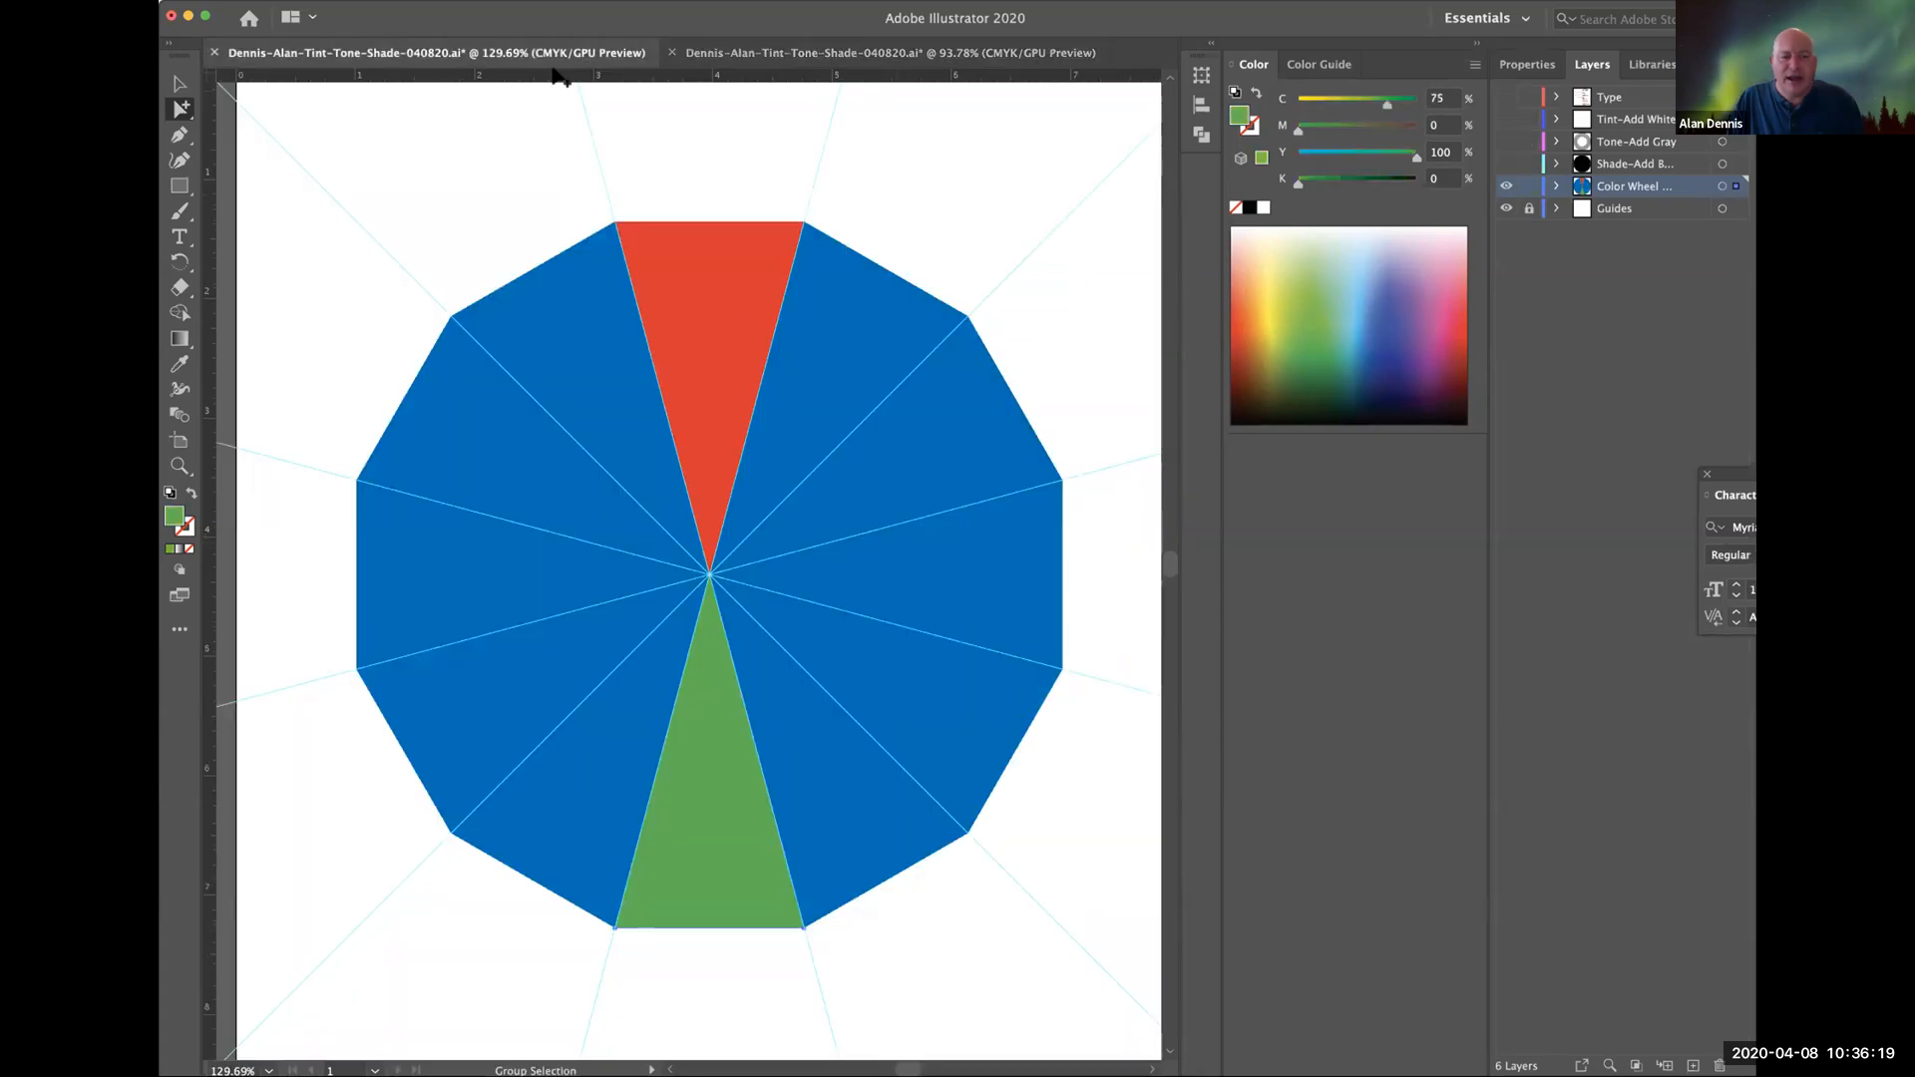
{"action": "left_click", "coordinate": [490, 568]}
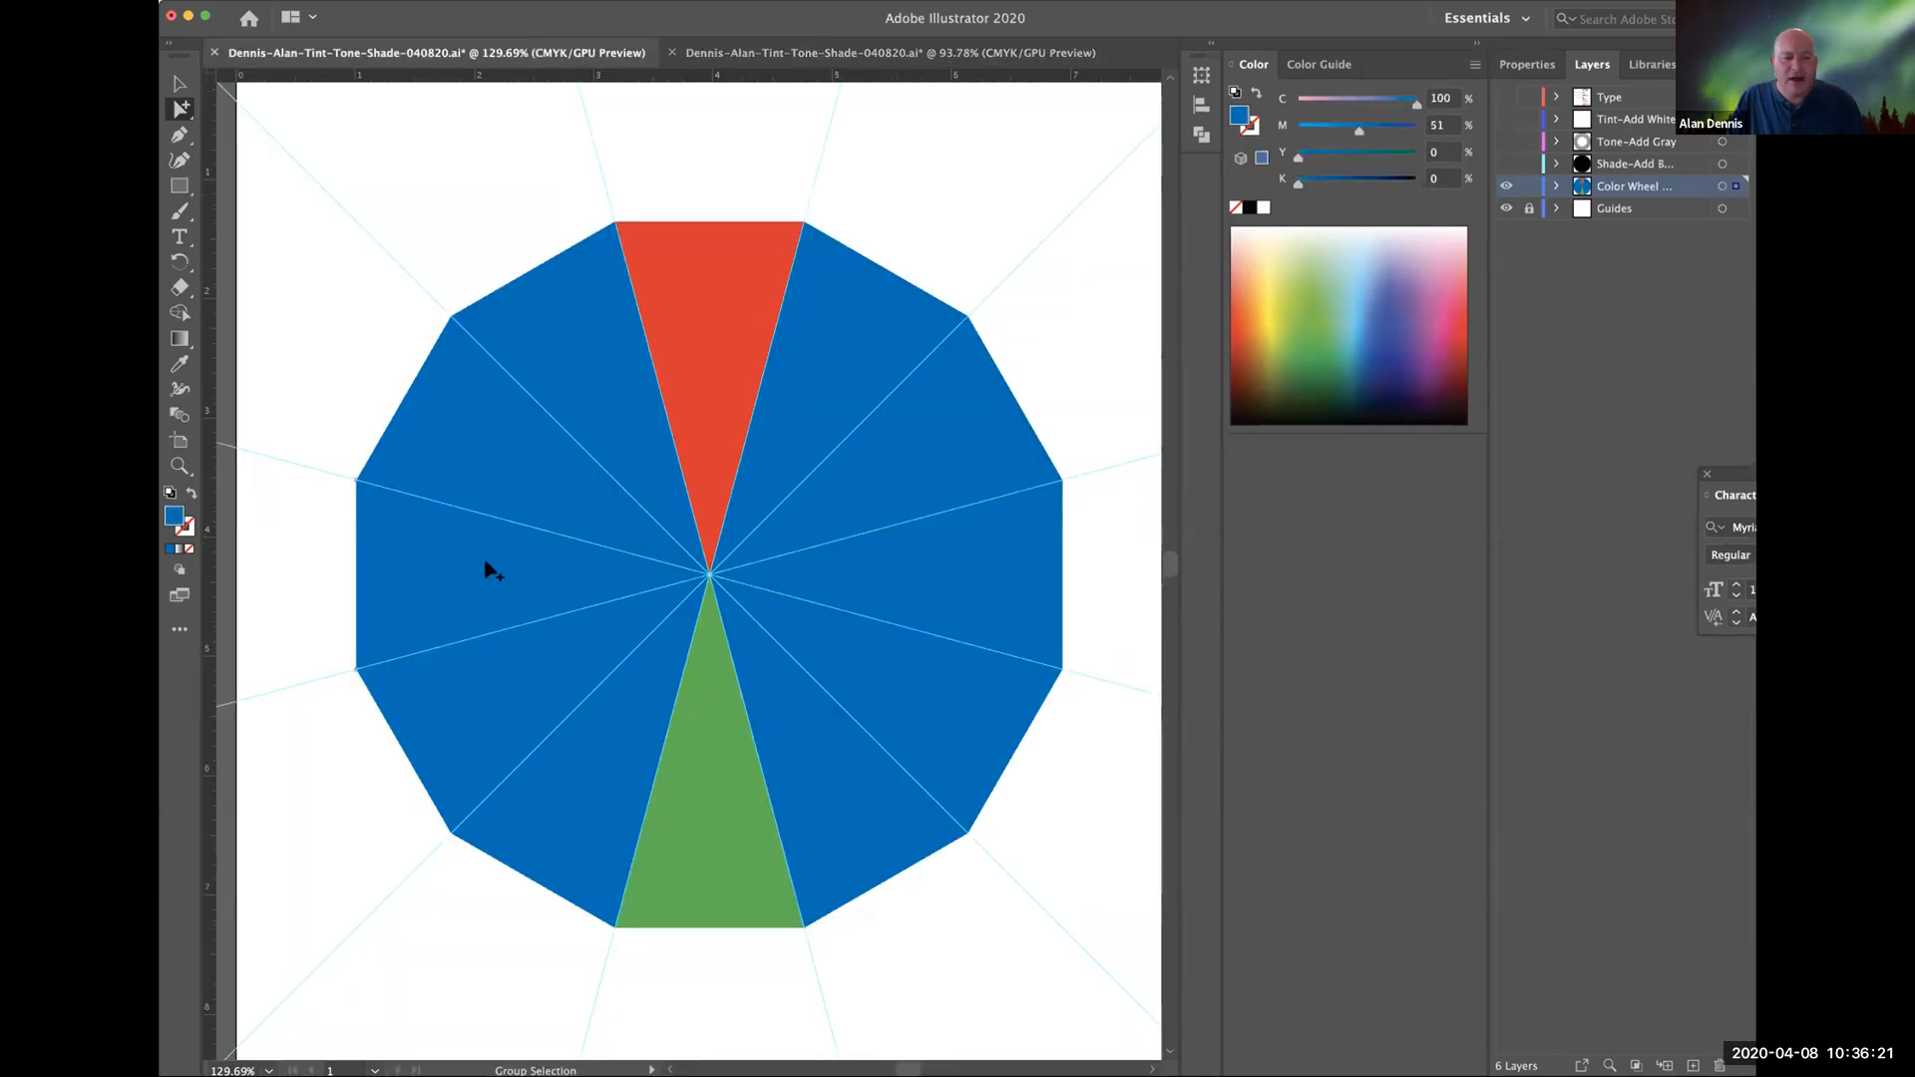
{"action": "left_click", "coordinate": [1434, 125]}
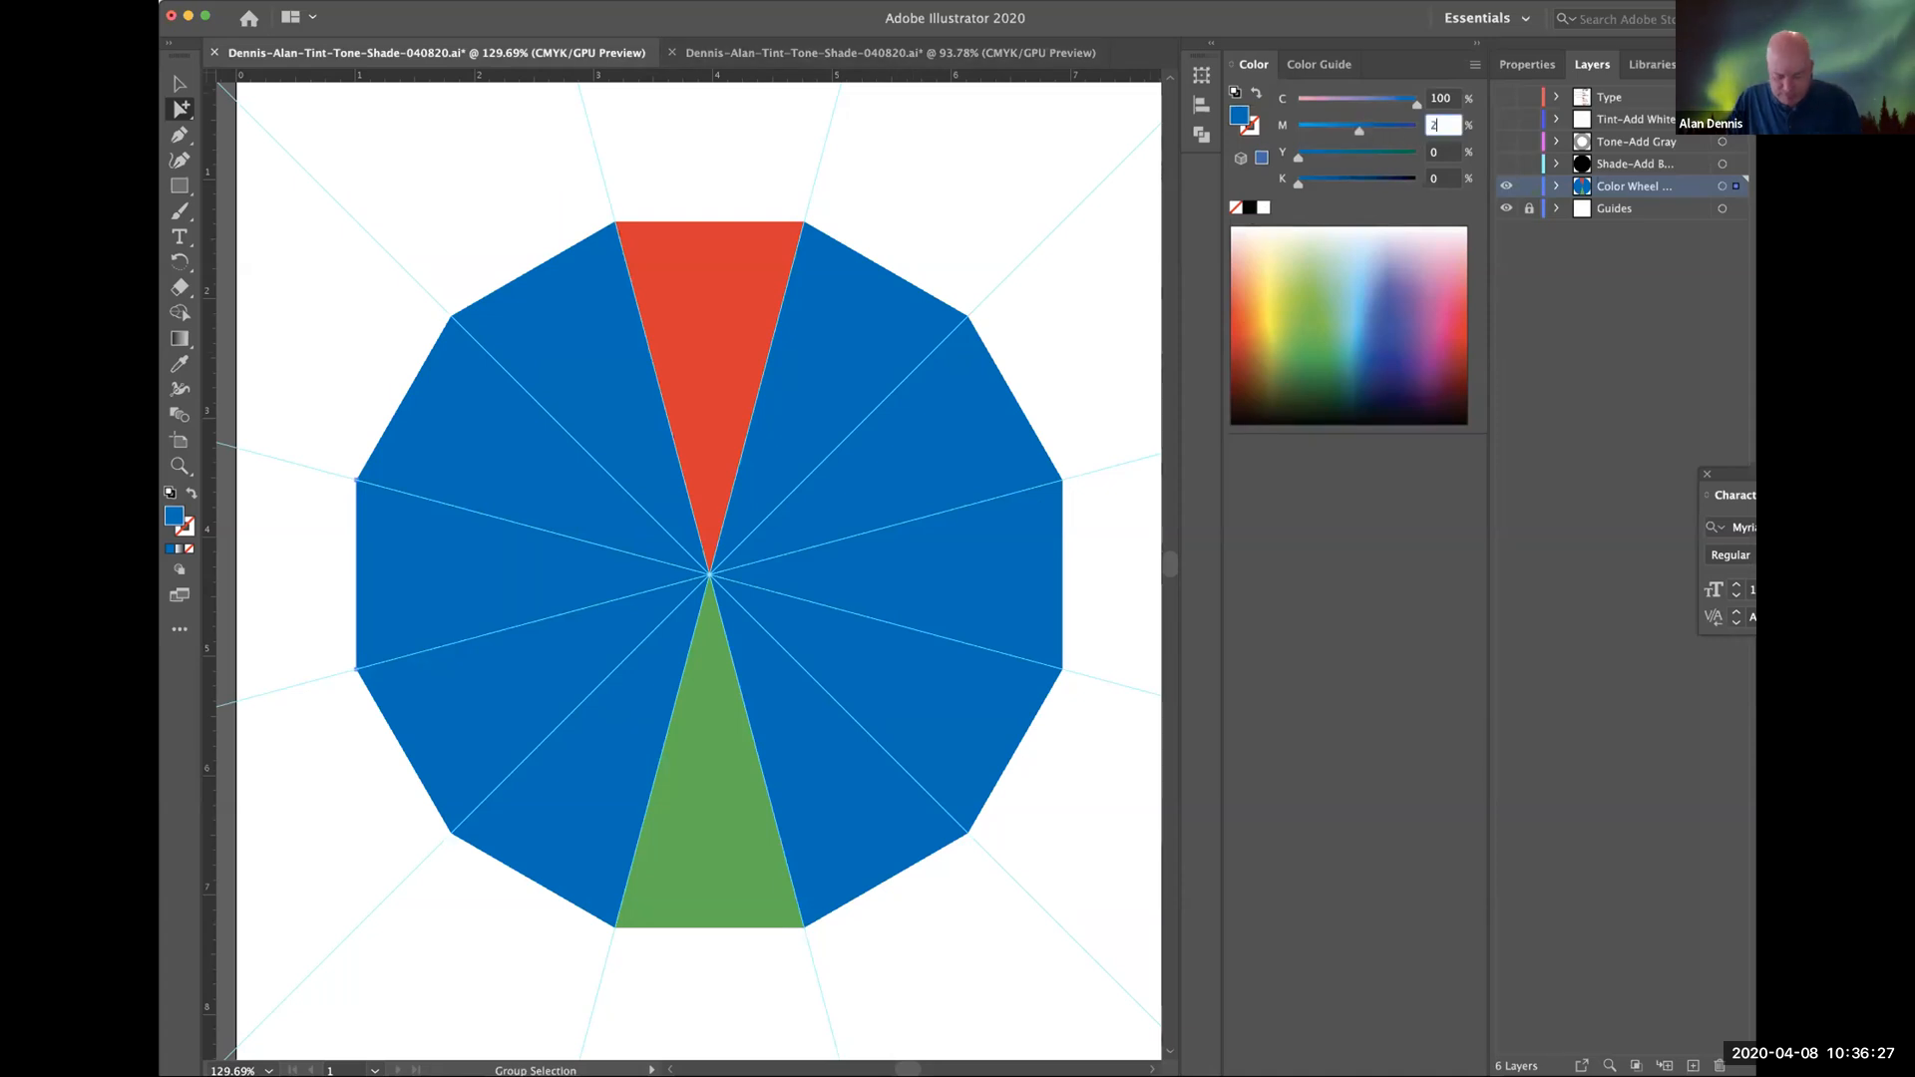
{"action": "key", "text": "Tab"}
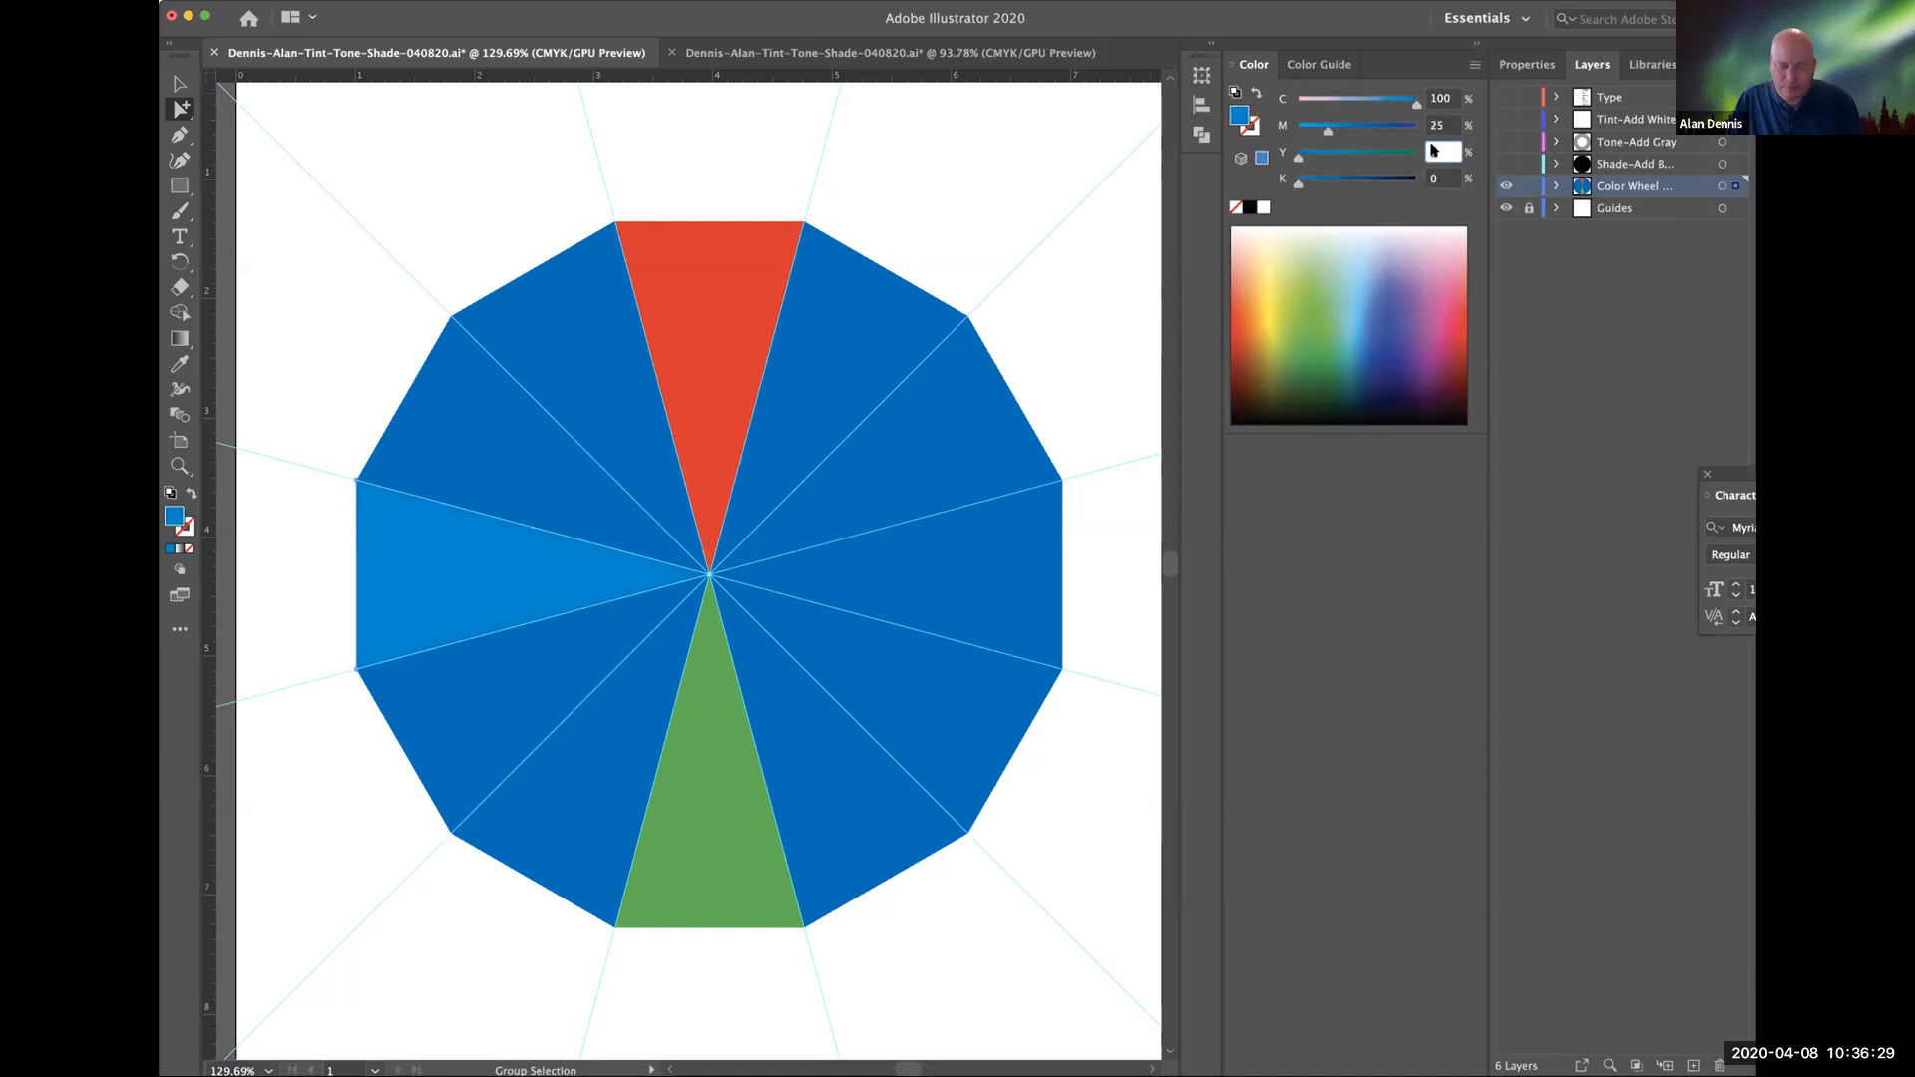
{"action": "type", "text": "1"}
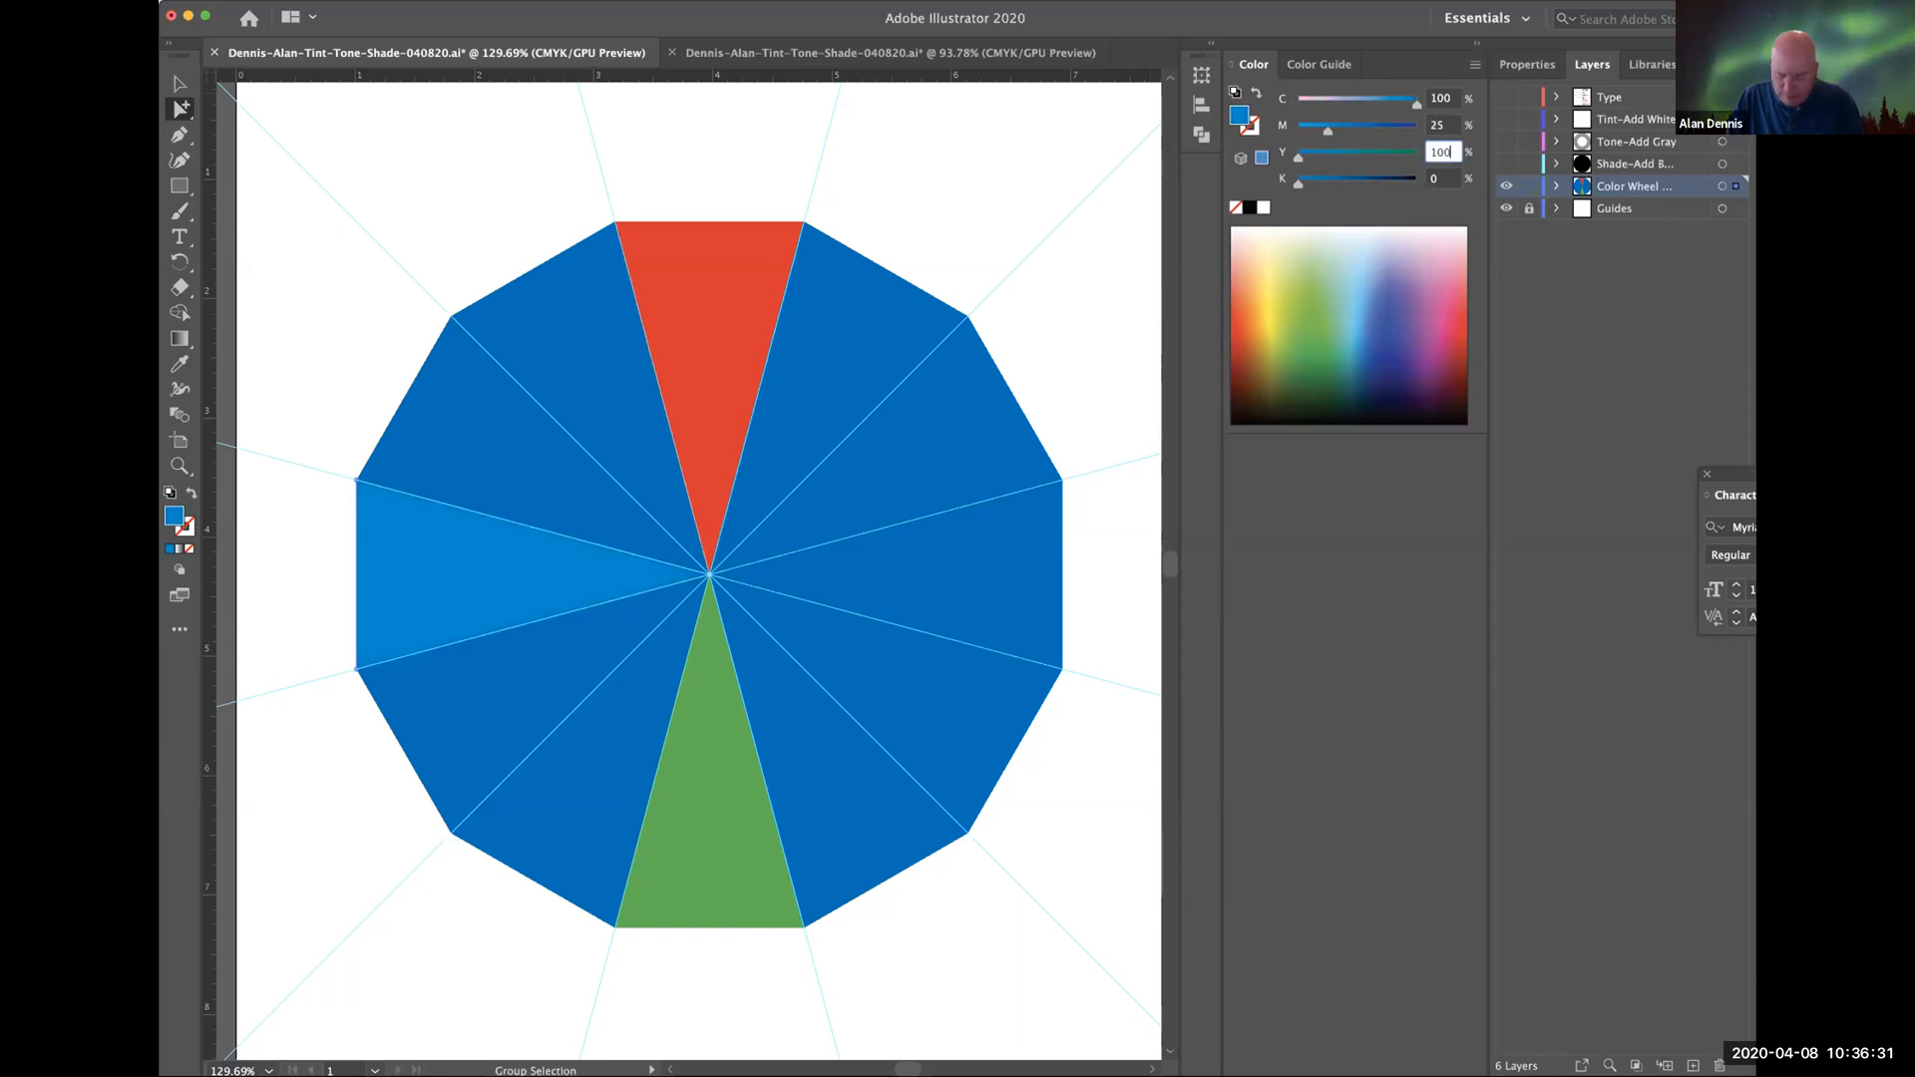
{"action": "type", "text": "00"}
{"action": "key", "text": "Return"}
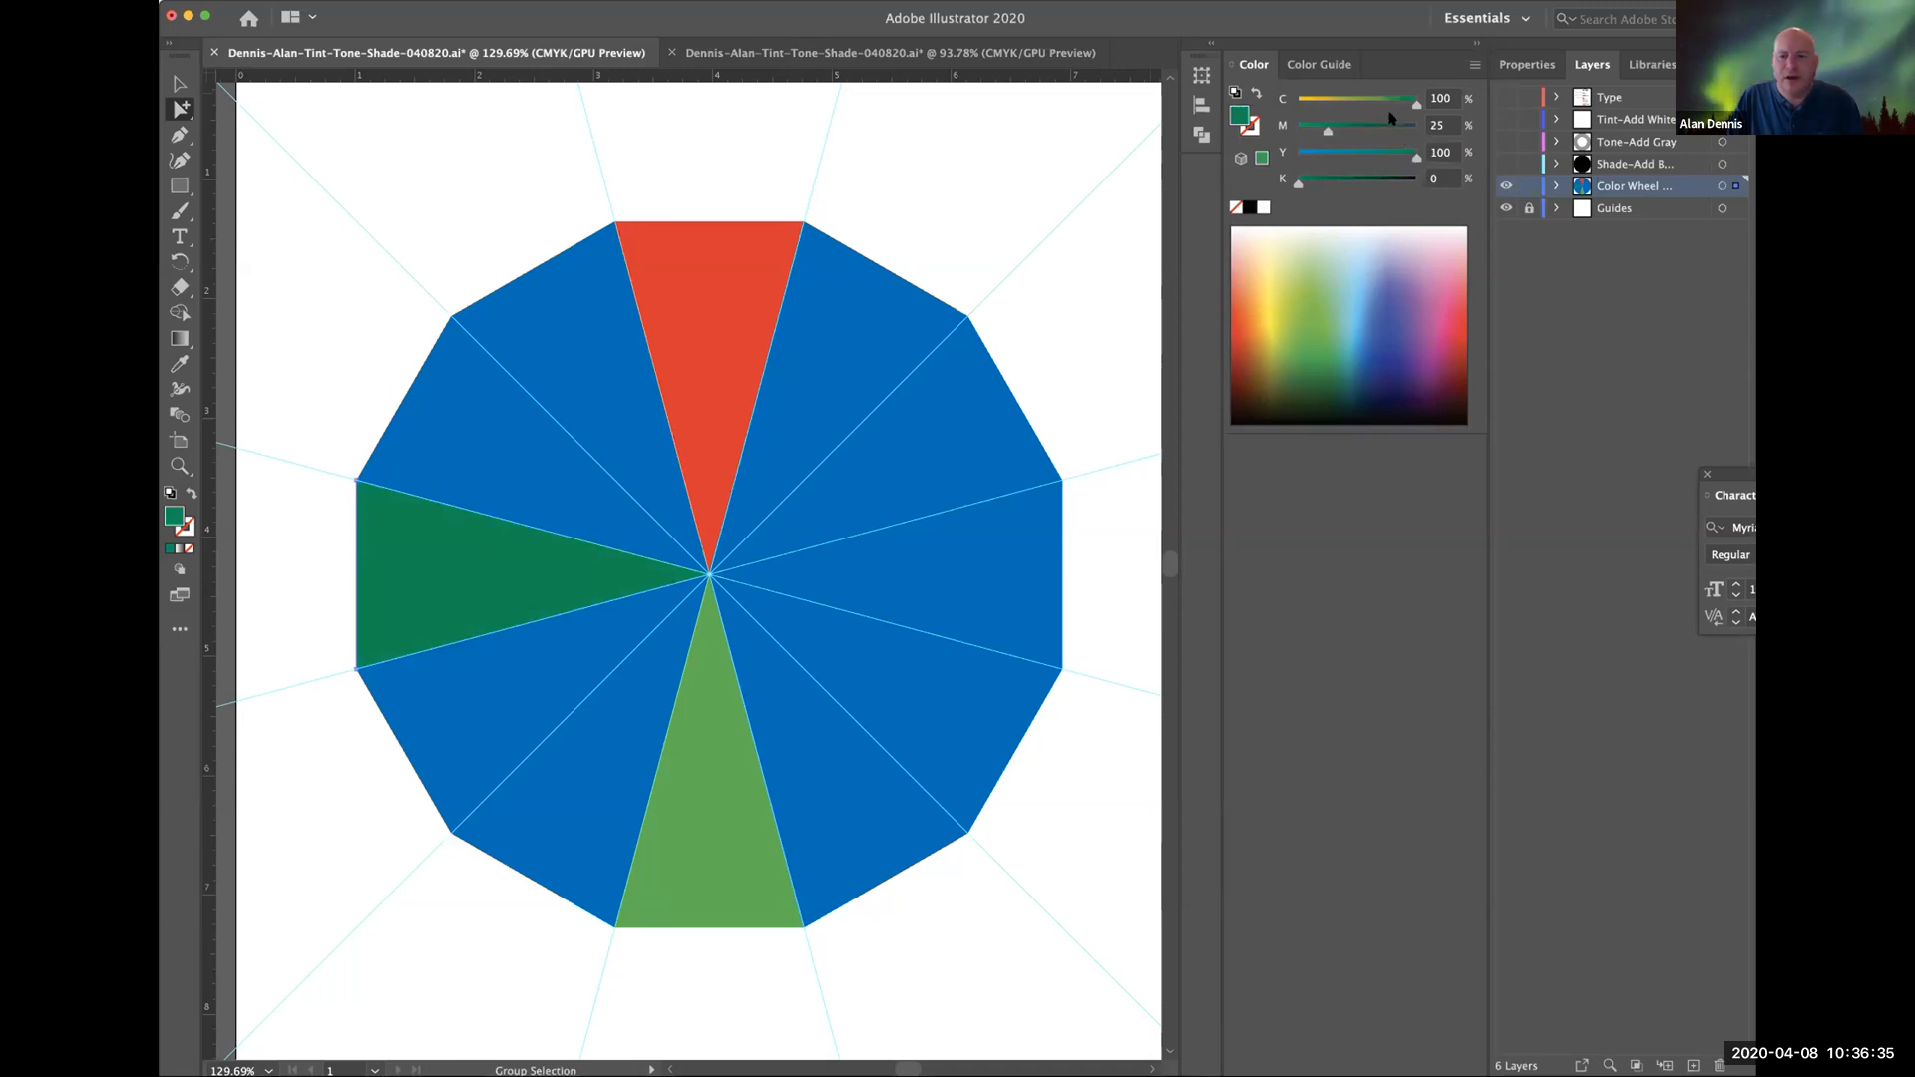
{"action": "left_click_drag", "start_coordinate": [1415, 107], "coordinate": [1162, 103]}
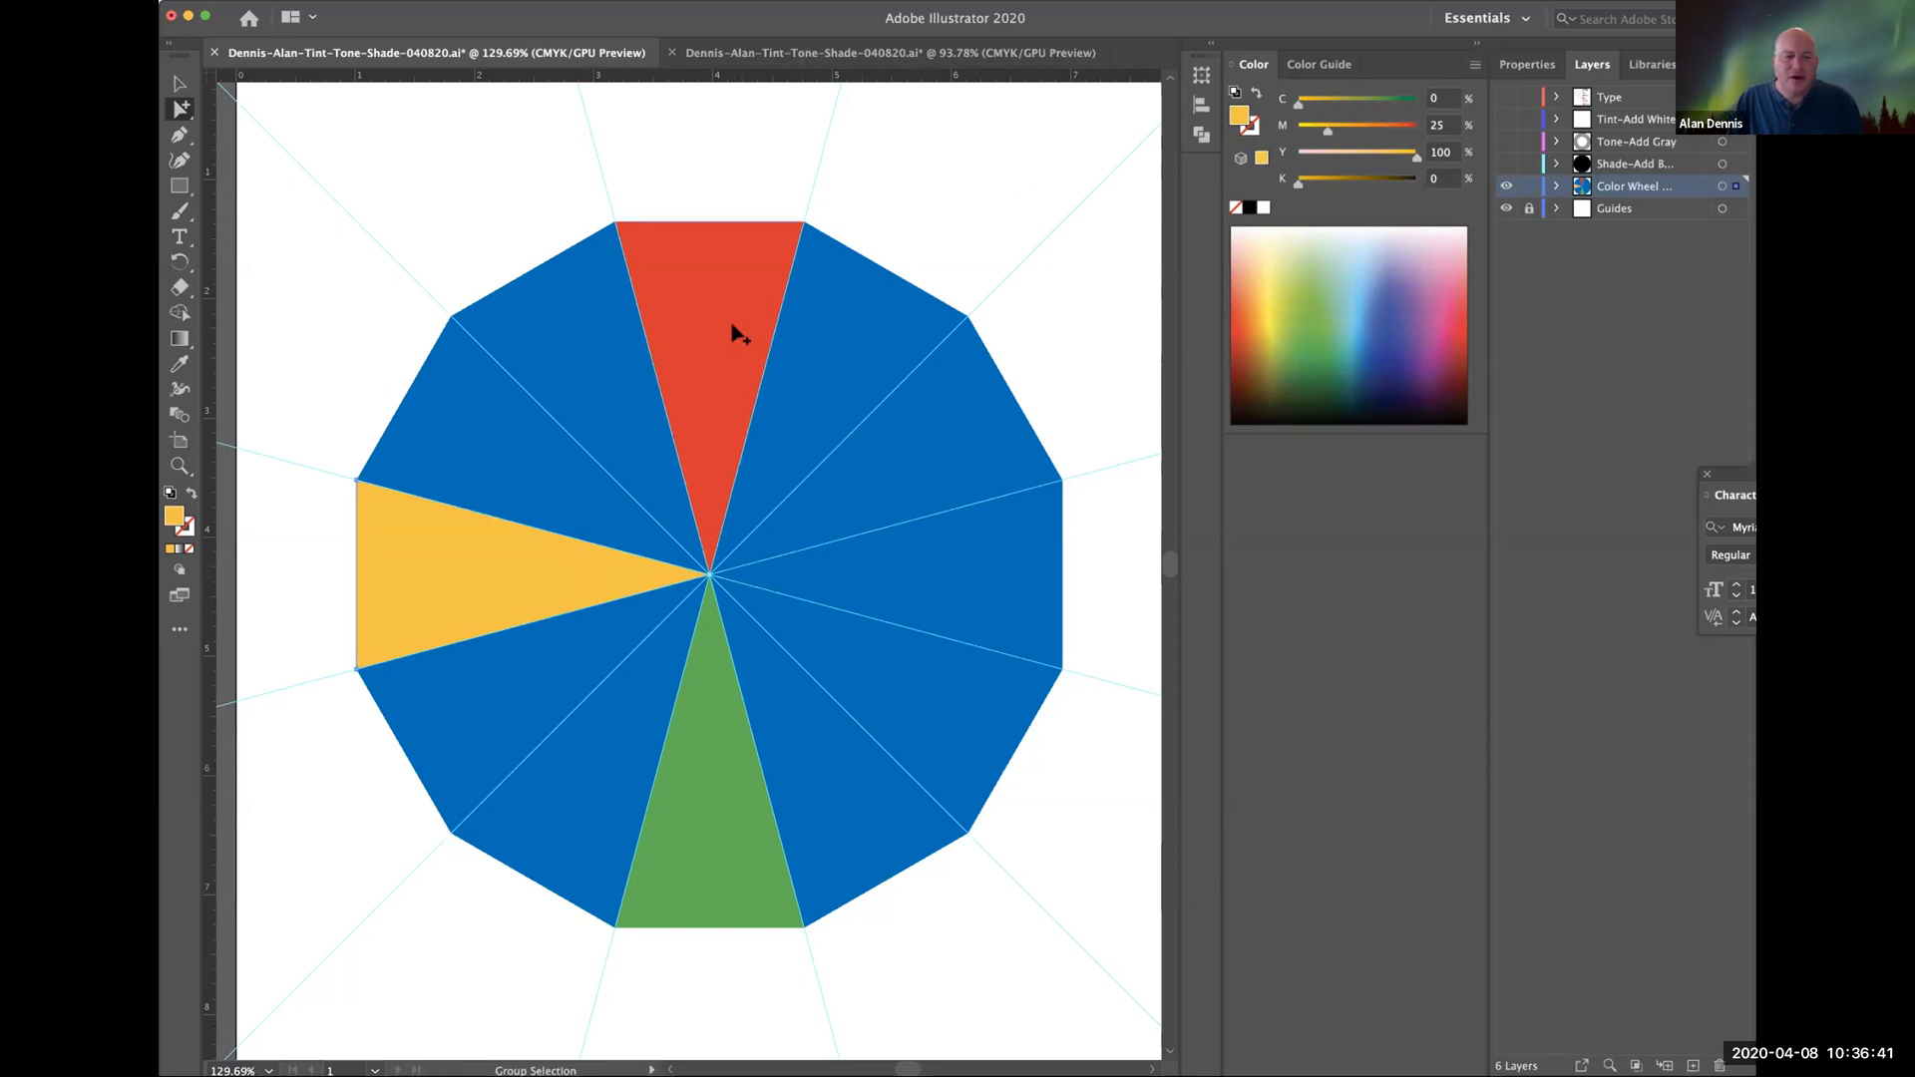
Check the yellow wedge in the finished wheel document and fill the matching lower-left wedge in the working document with C 0, M 0, Y 100, K 0.
{"action": "left_click", "coordinate": [805, 54]}
{"action": "scroll", "coordinate": [698, 579], "scroll_direction": "right", "scroll_amount": 2}
{"action": "scroll", "coordinate": [698, 578], "scroll_direction": "down", "scroll_amount": 1}
{"action": "left_click", "coordinate": [673, 594]}
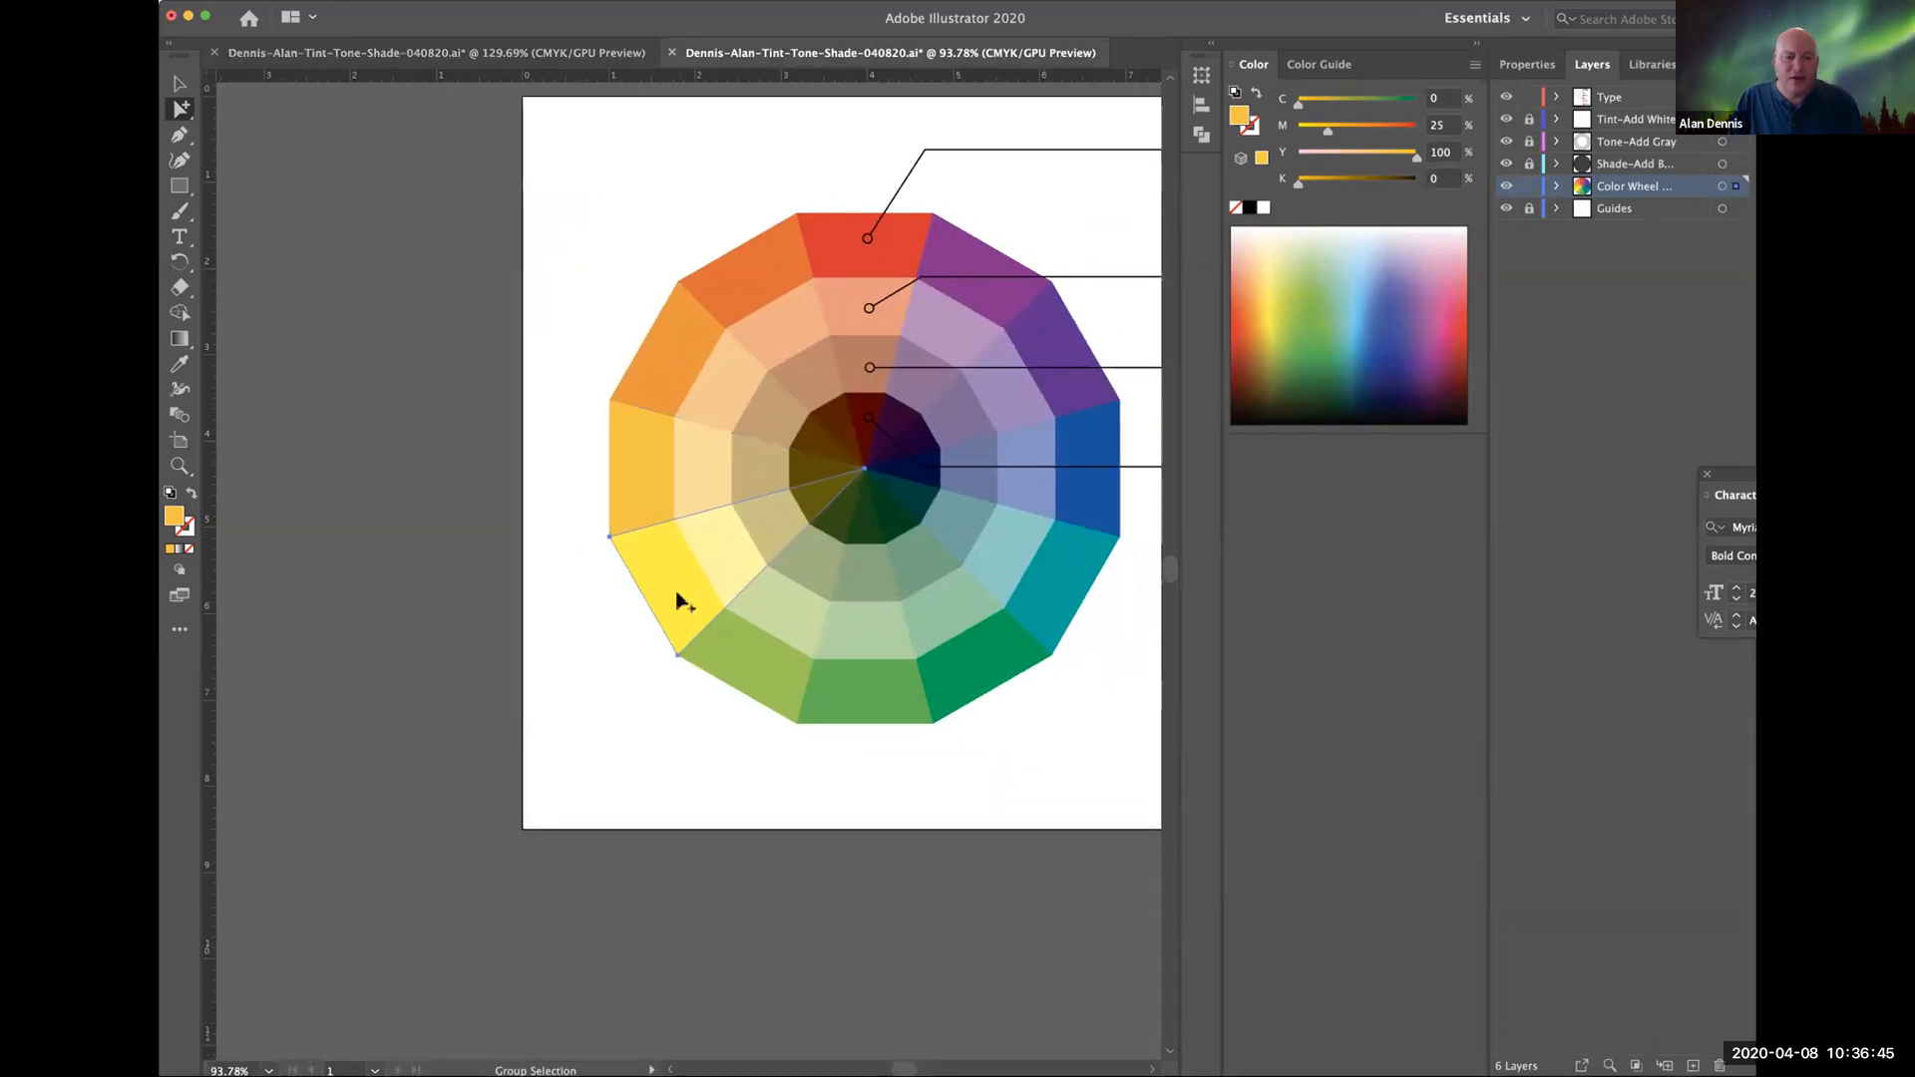
{"action": "left_click", "coordinate": [573, 53]}
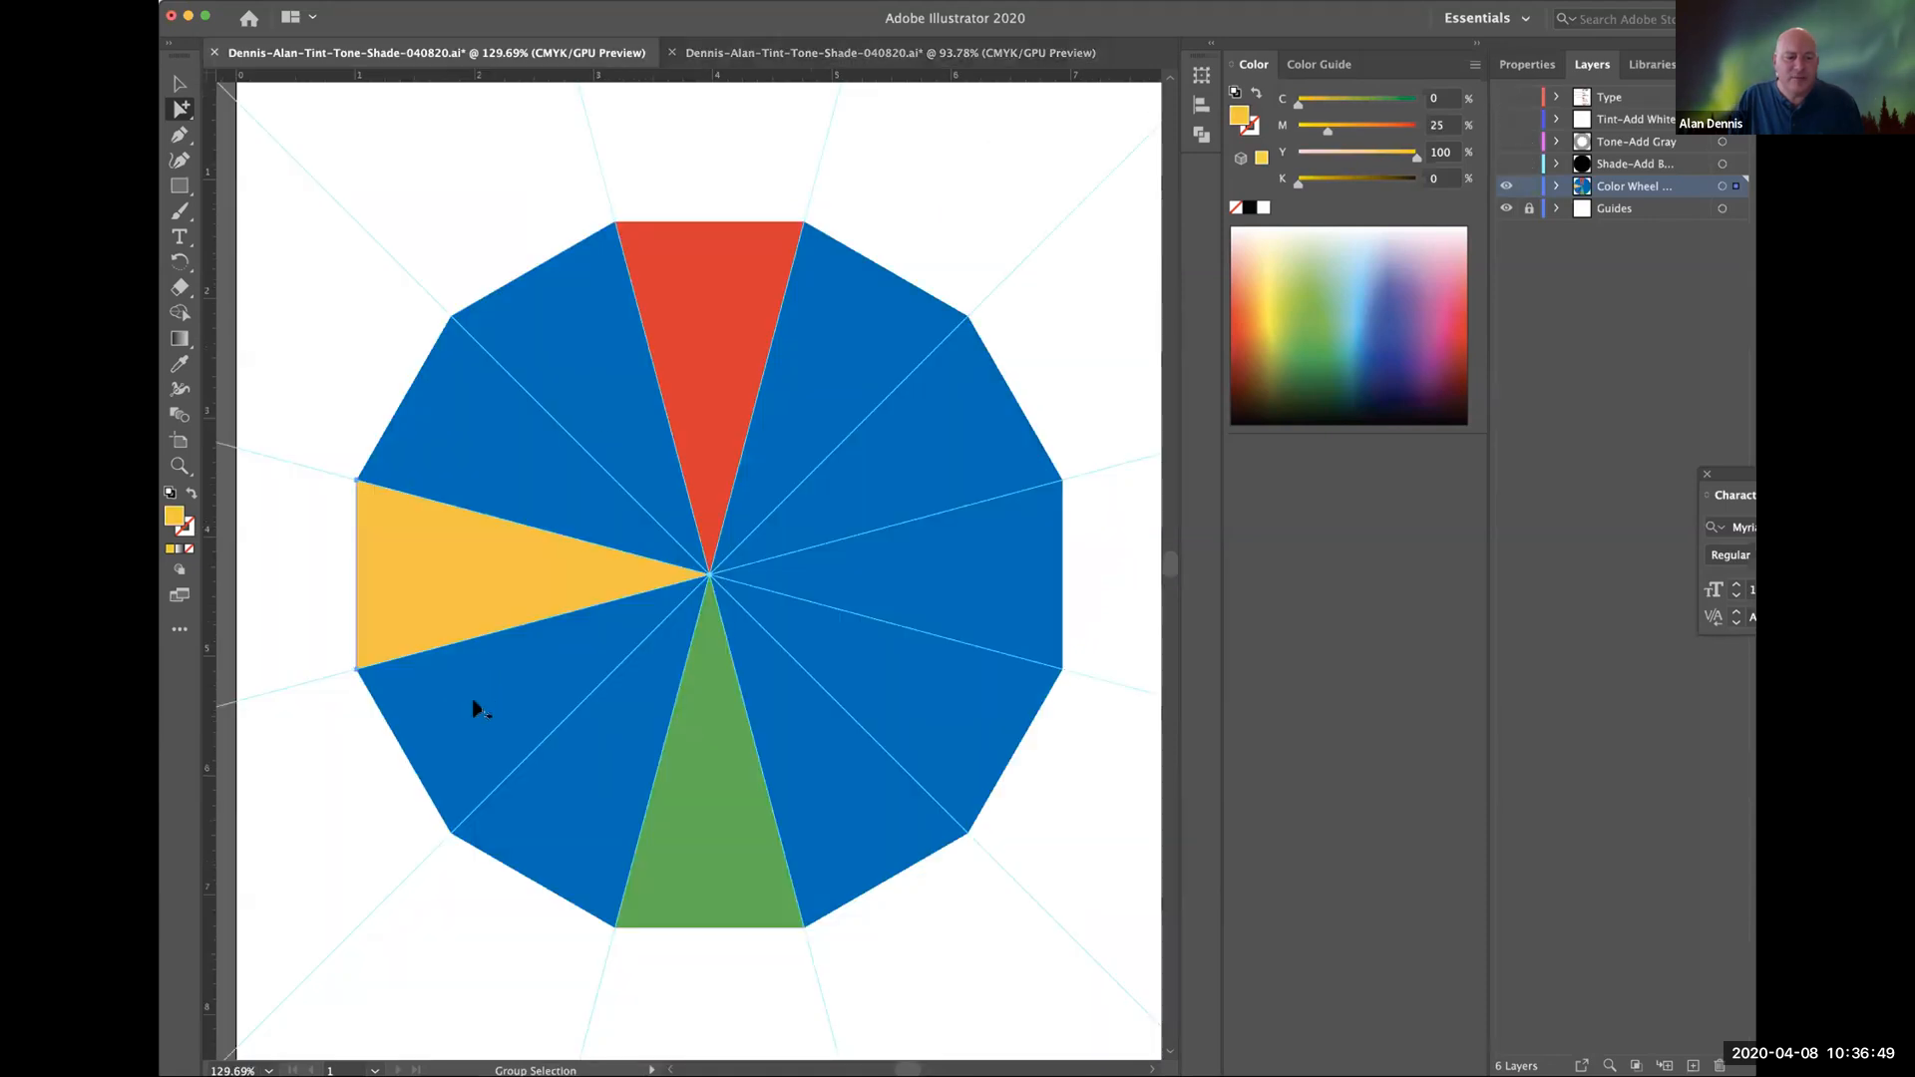
{"action": "left_click", "coordinate": [476, 710]}
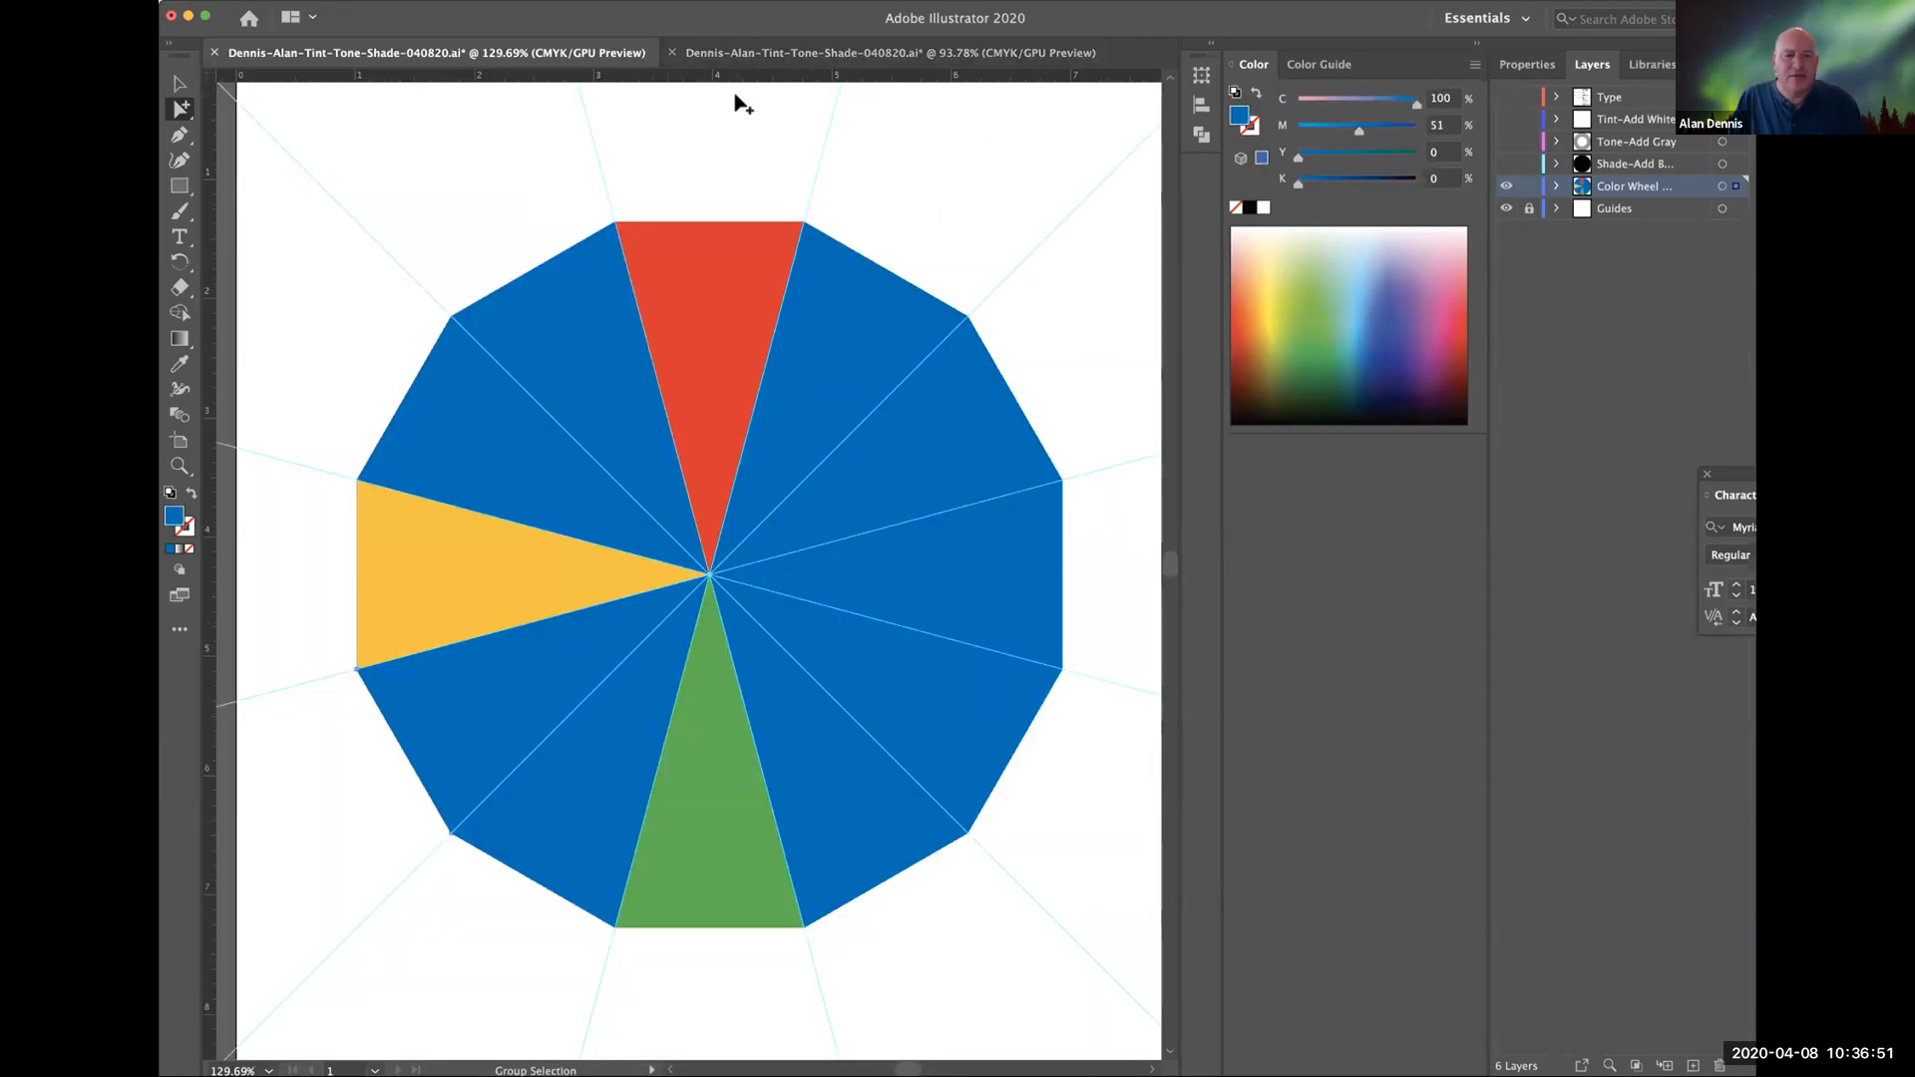
{"action": "left_click_drag", "start_coordinate": [1298, 158], "coordinate": [1599, 154]}
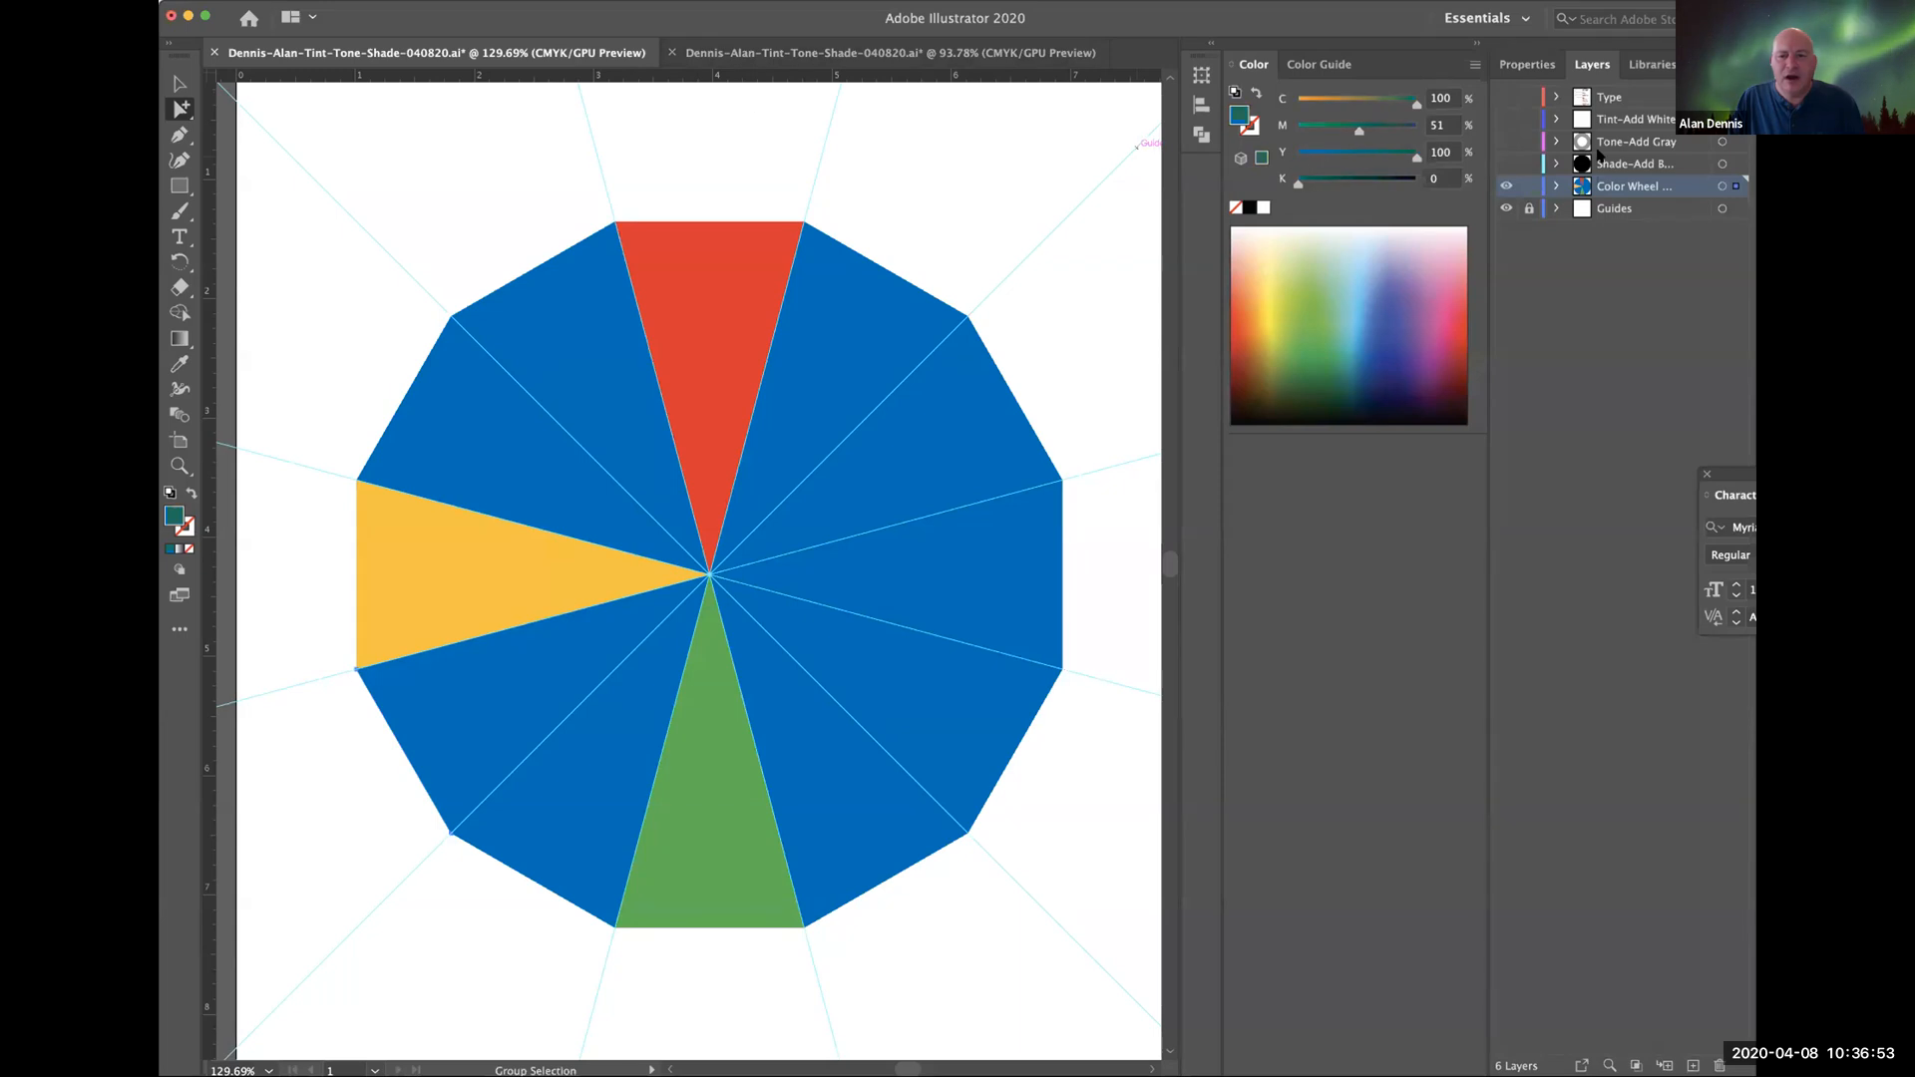
{"action": "left_click_drag", "start_coordinate": [1414, 104], "coordinate": [860, 543]}
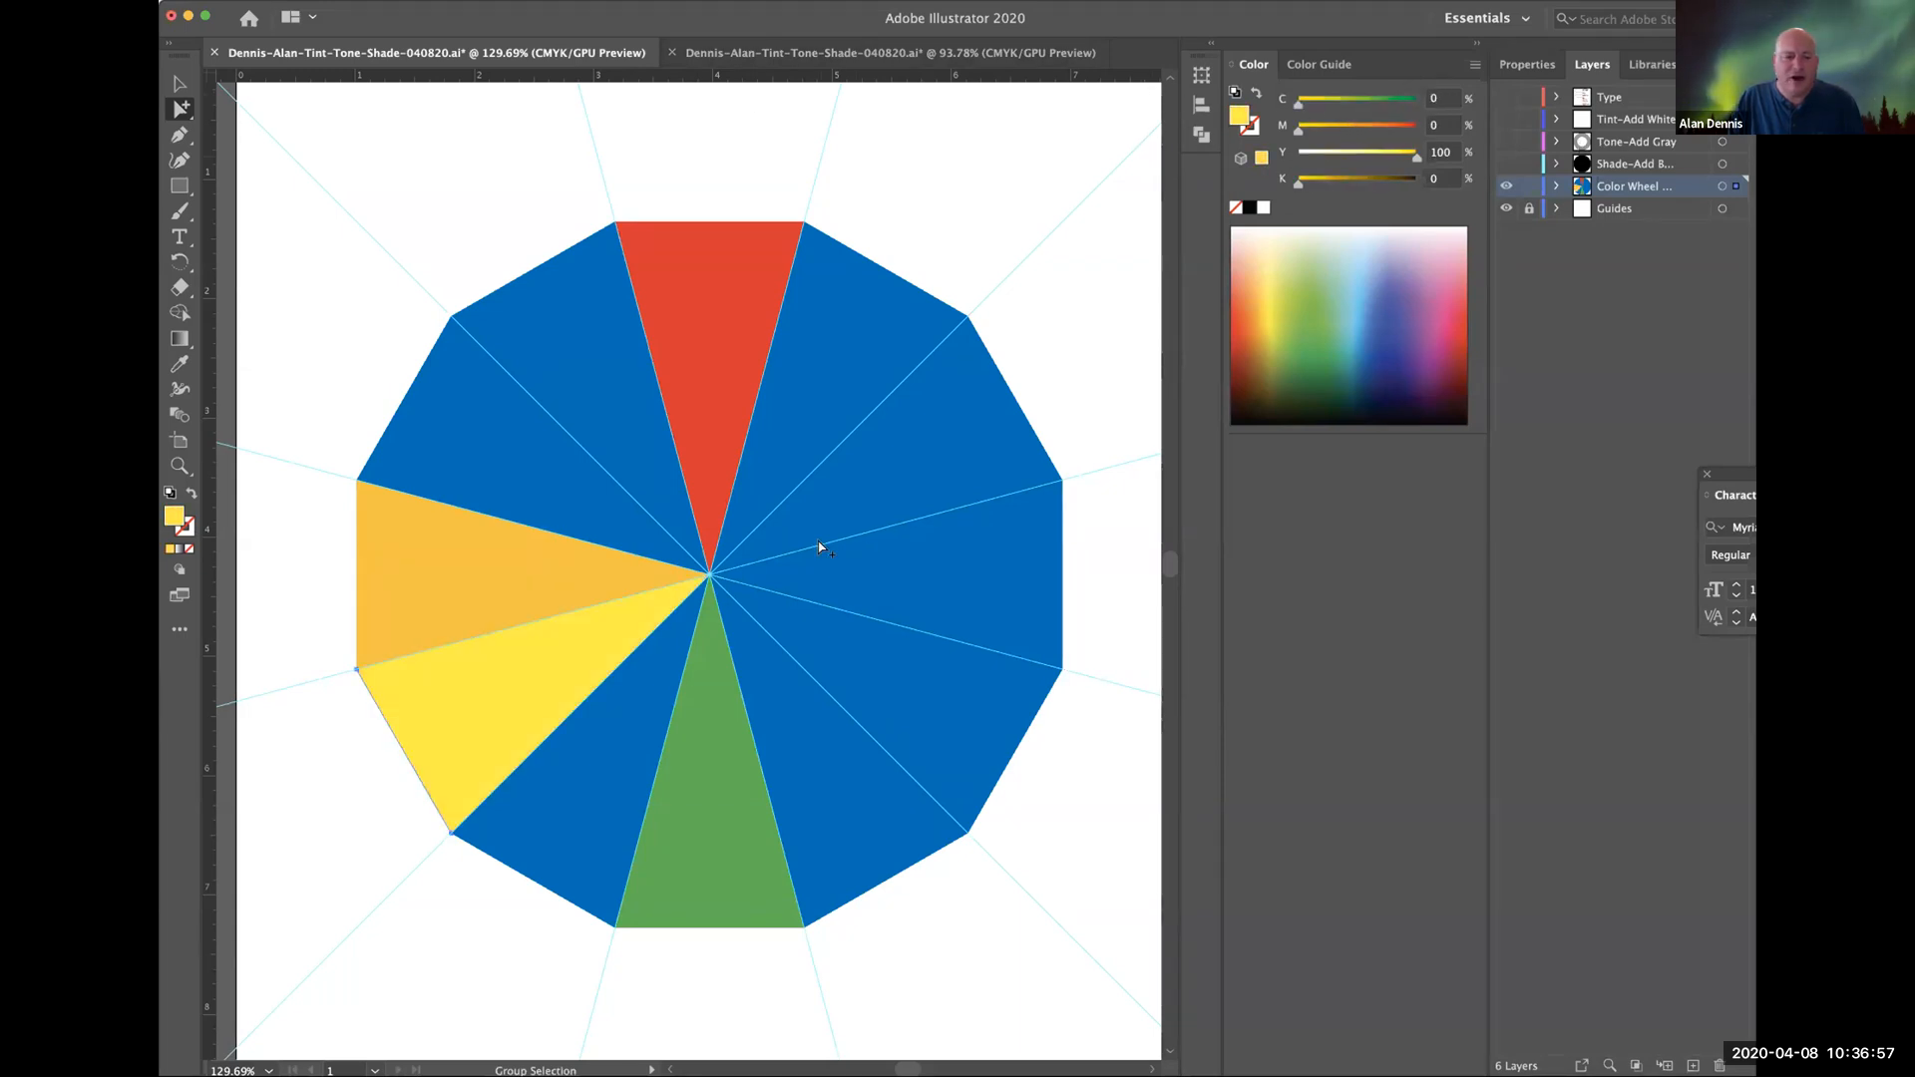
Check the blue-violet wedge in the finished wheel and fill the matching wedge above the right-side blue one with C 75, M 100, Y 0, K 0.
{"action": "left_click", "coordinate": [885, 475]}
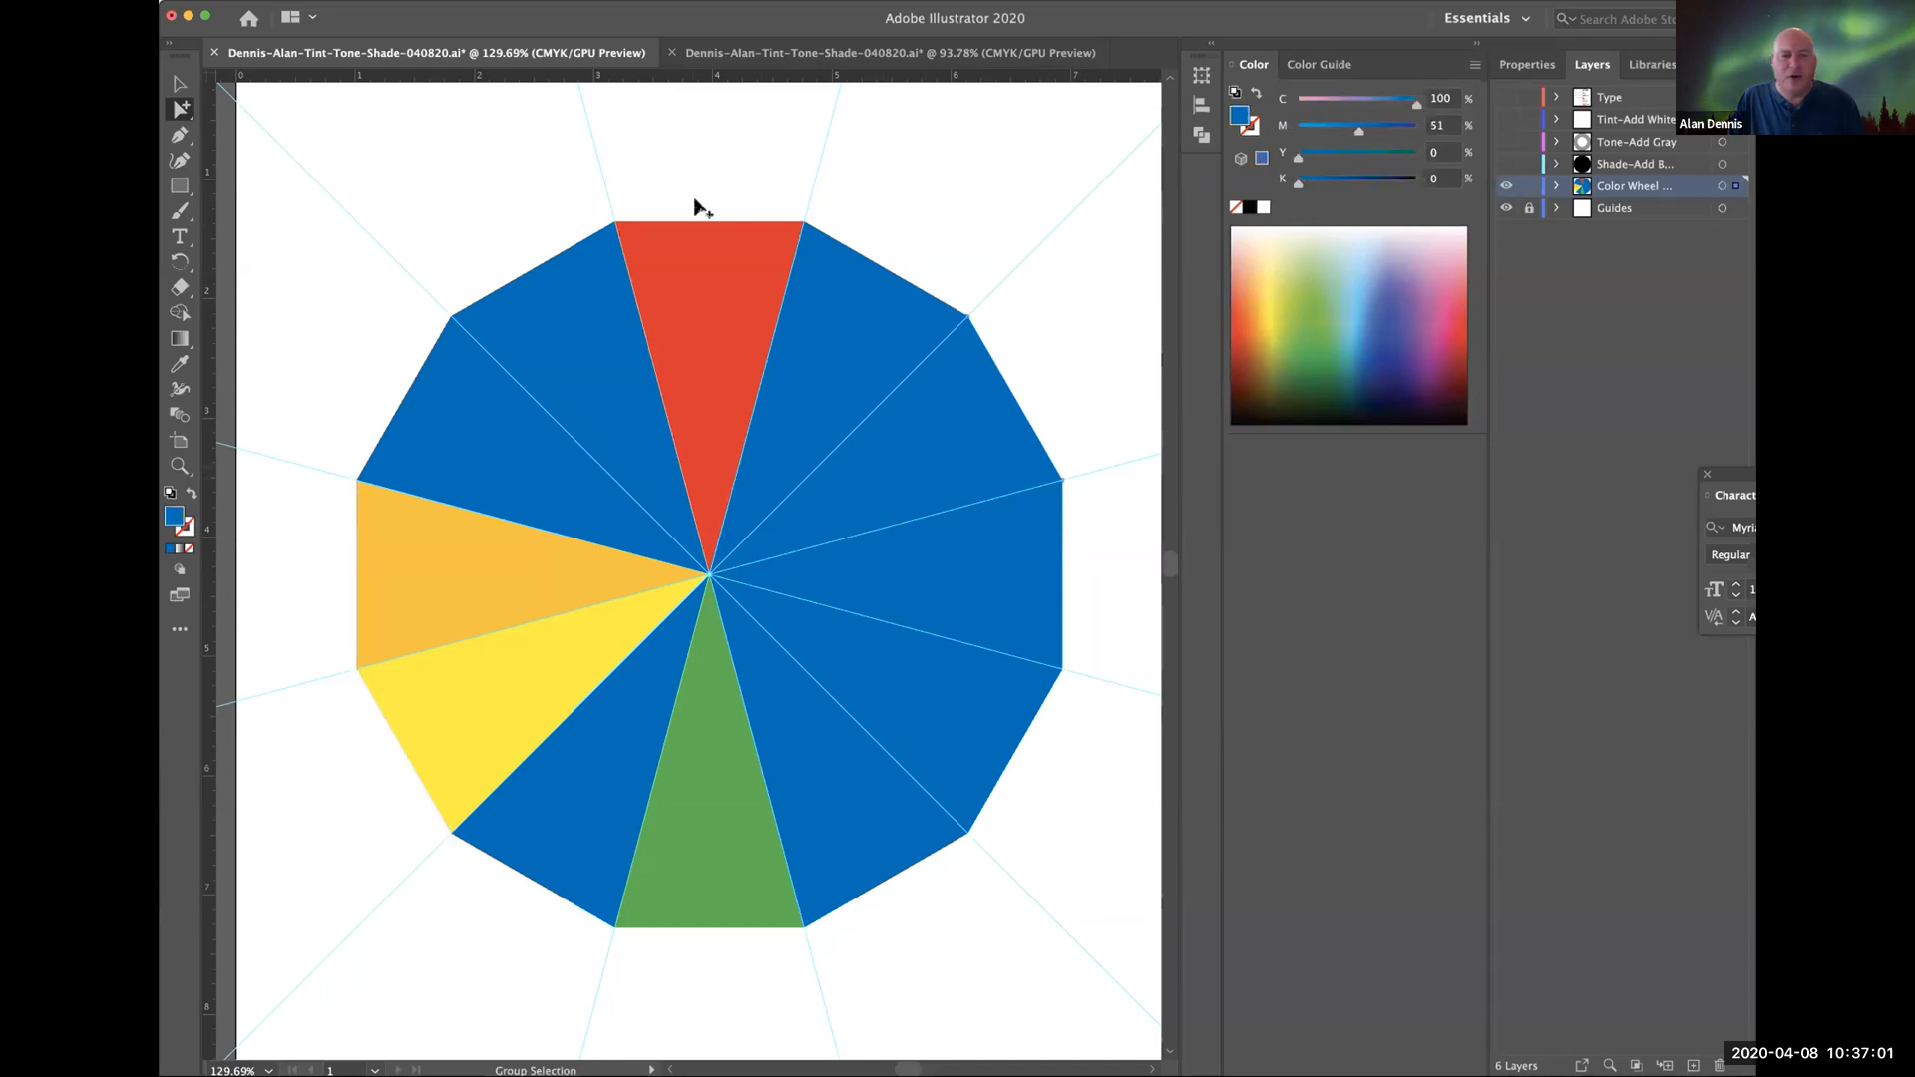
{"action": "left_click", "coordinate": [787, 49]}
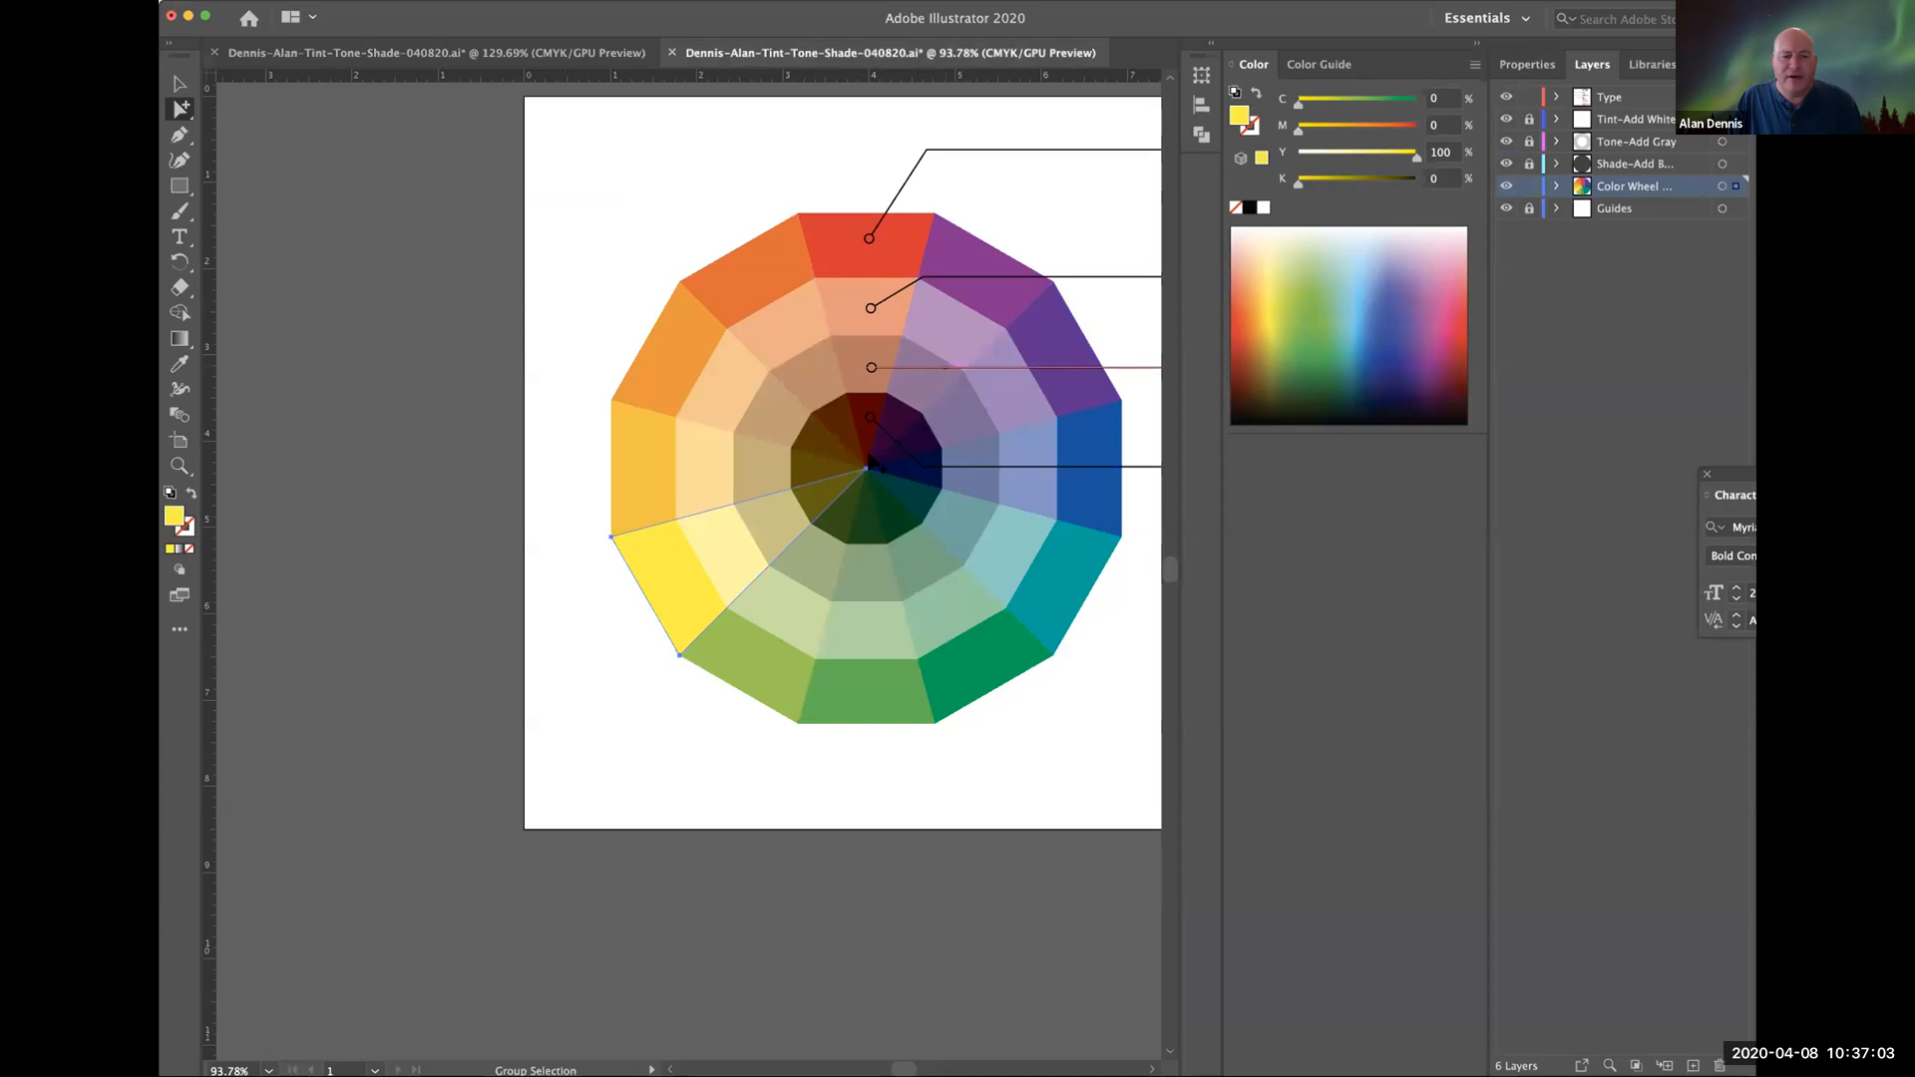
{"action": "left_click", "coordinate": [1065, 342]}
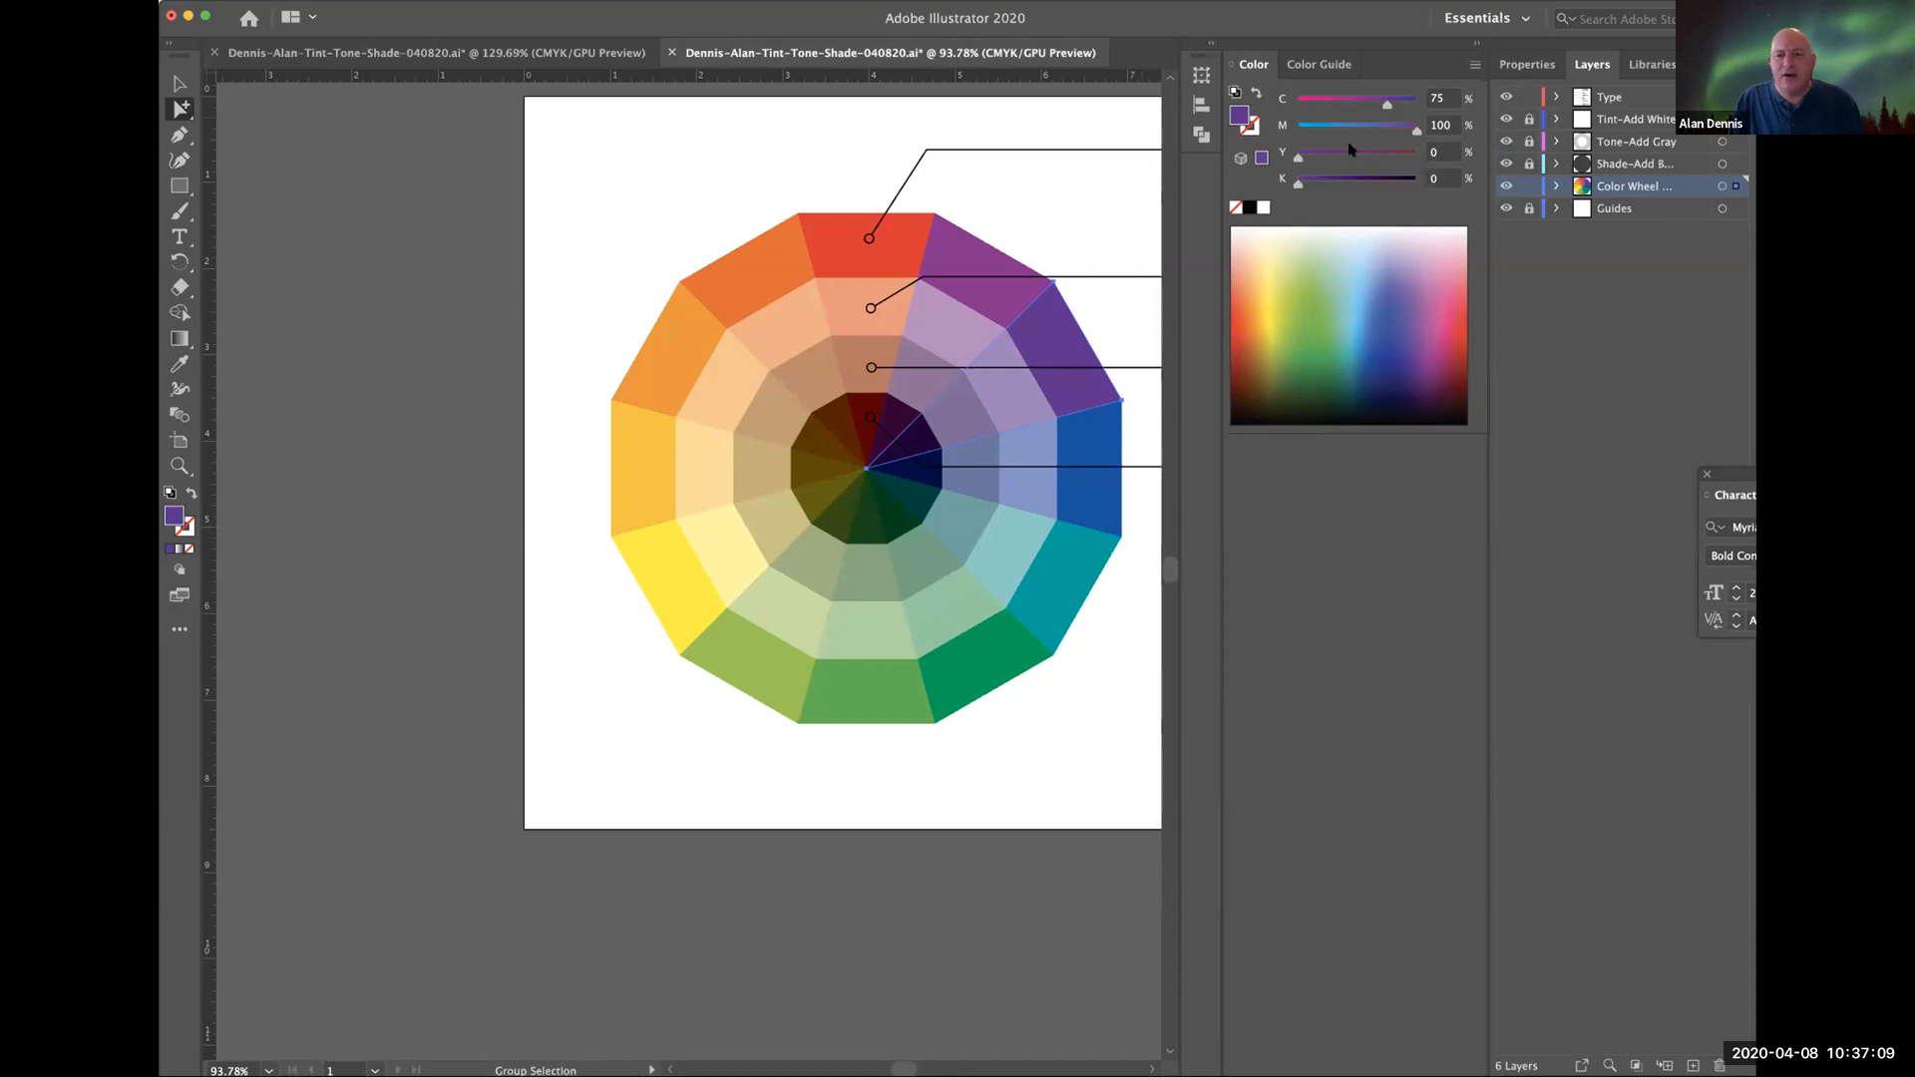
{"action": "left_click", "coordinate": [559, 53]}
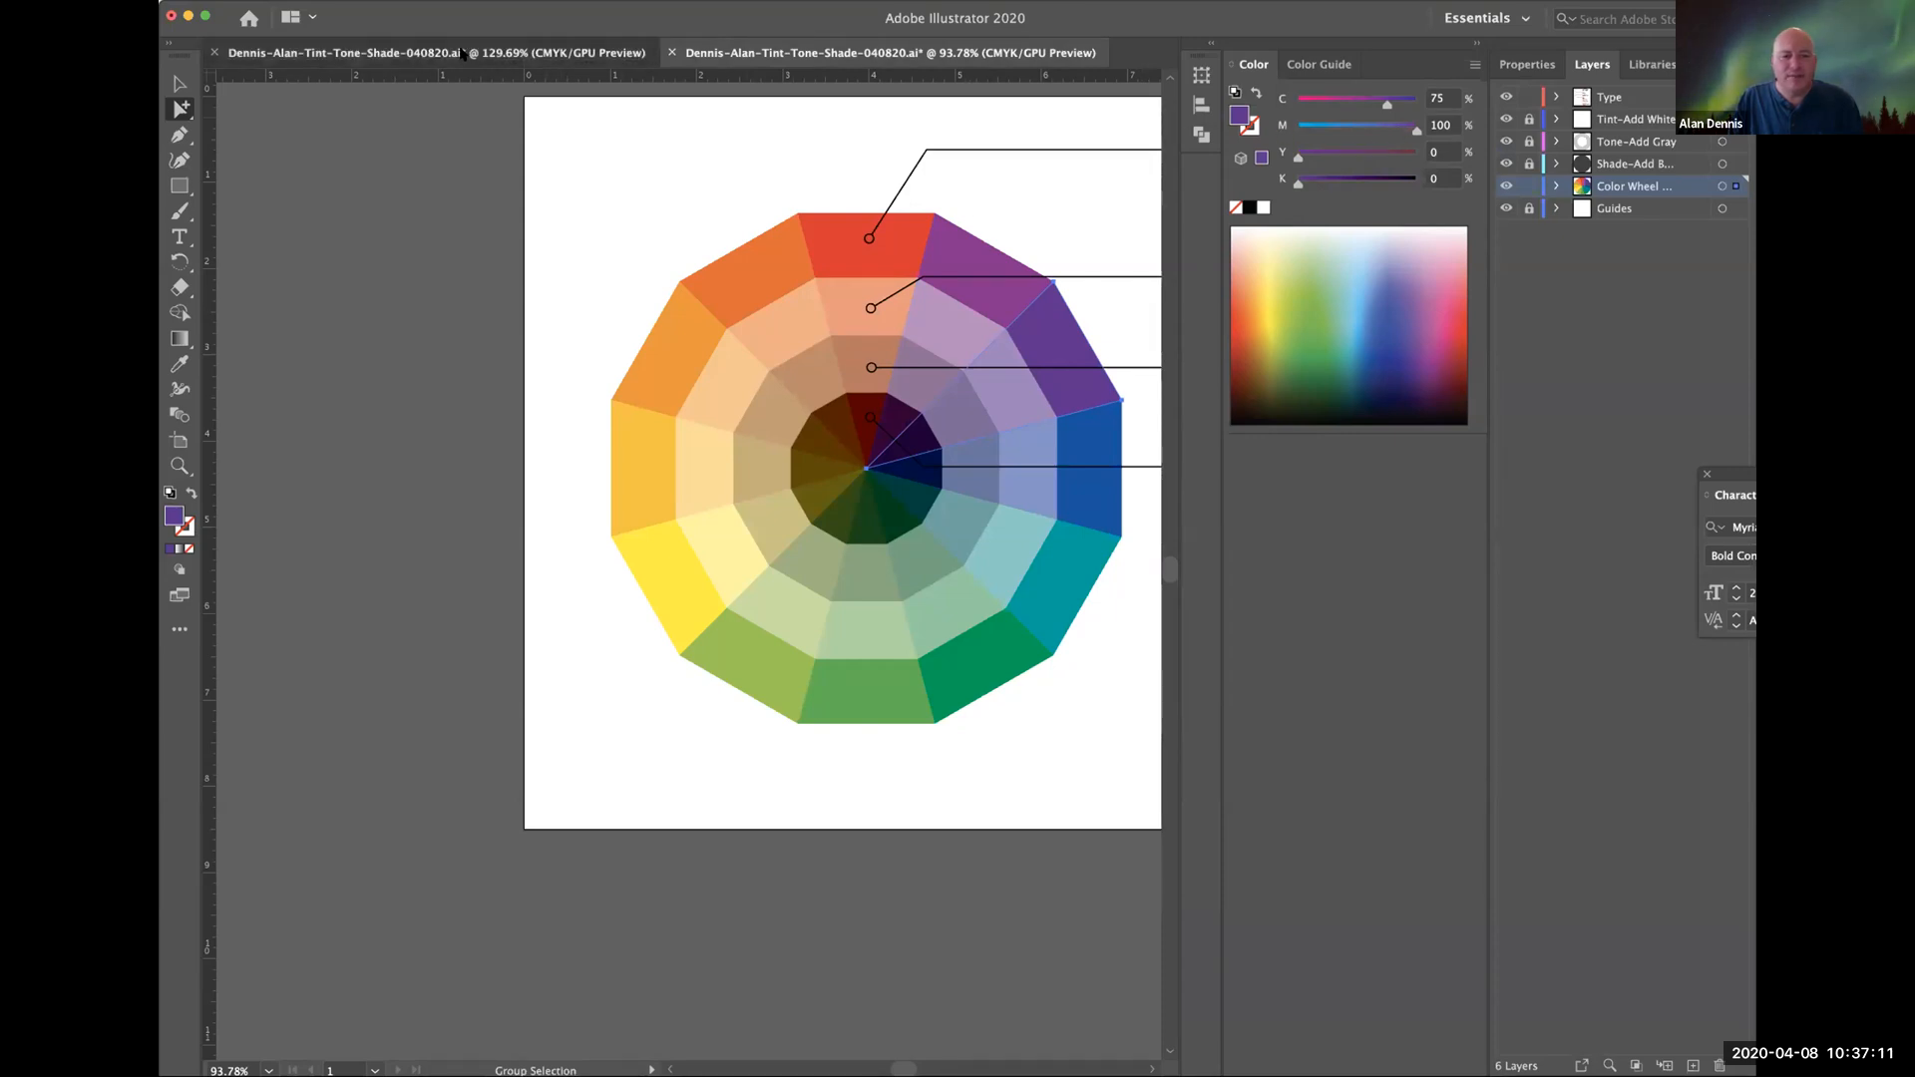
{"action": "key", "text": "super+a"}
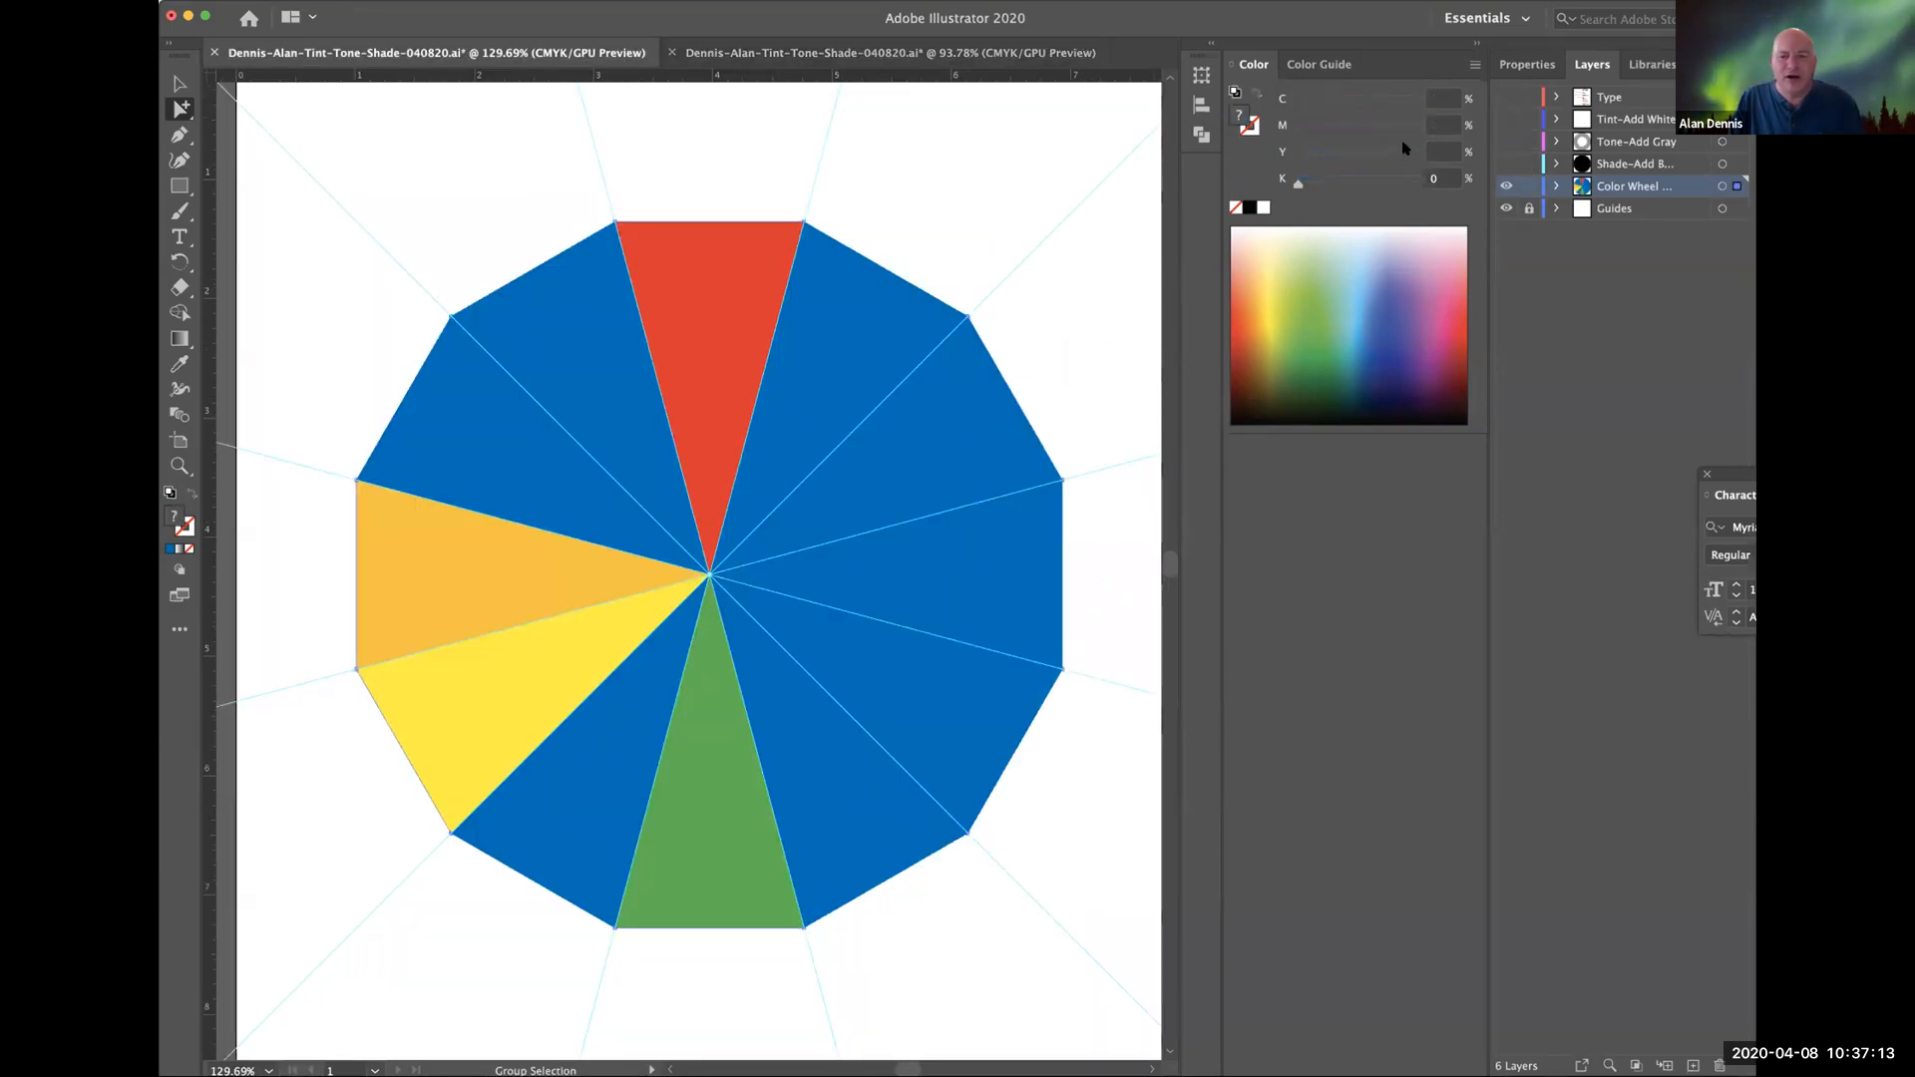
{"action": "left_click", "coordinate": [987, 399]}
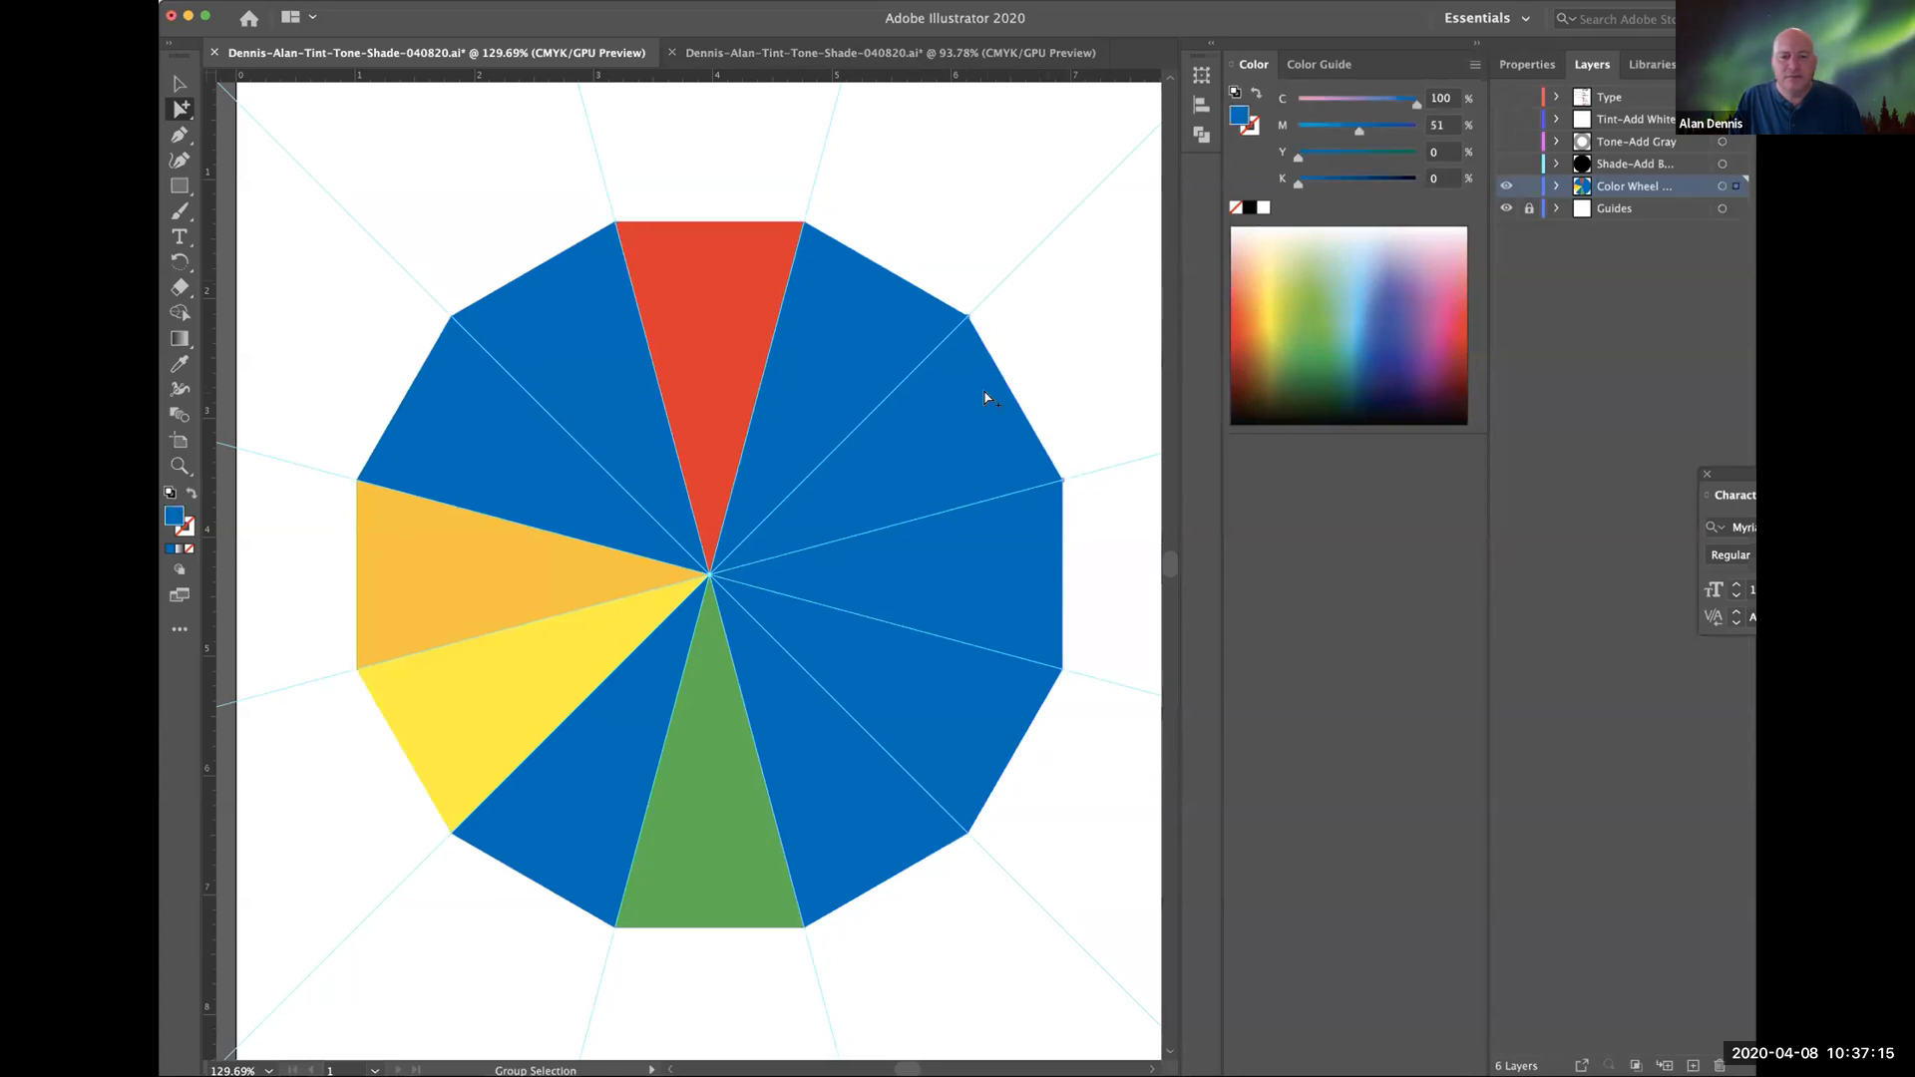
{"action": "left_click_drag", "start_coordinate": [1418, 108], "coordinate": [1381, 107]}
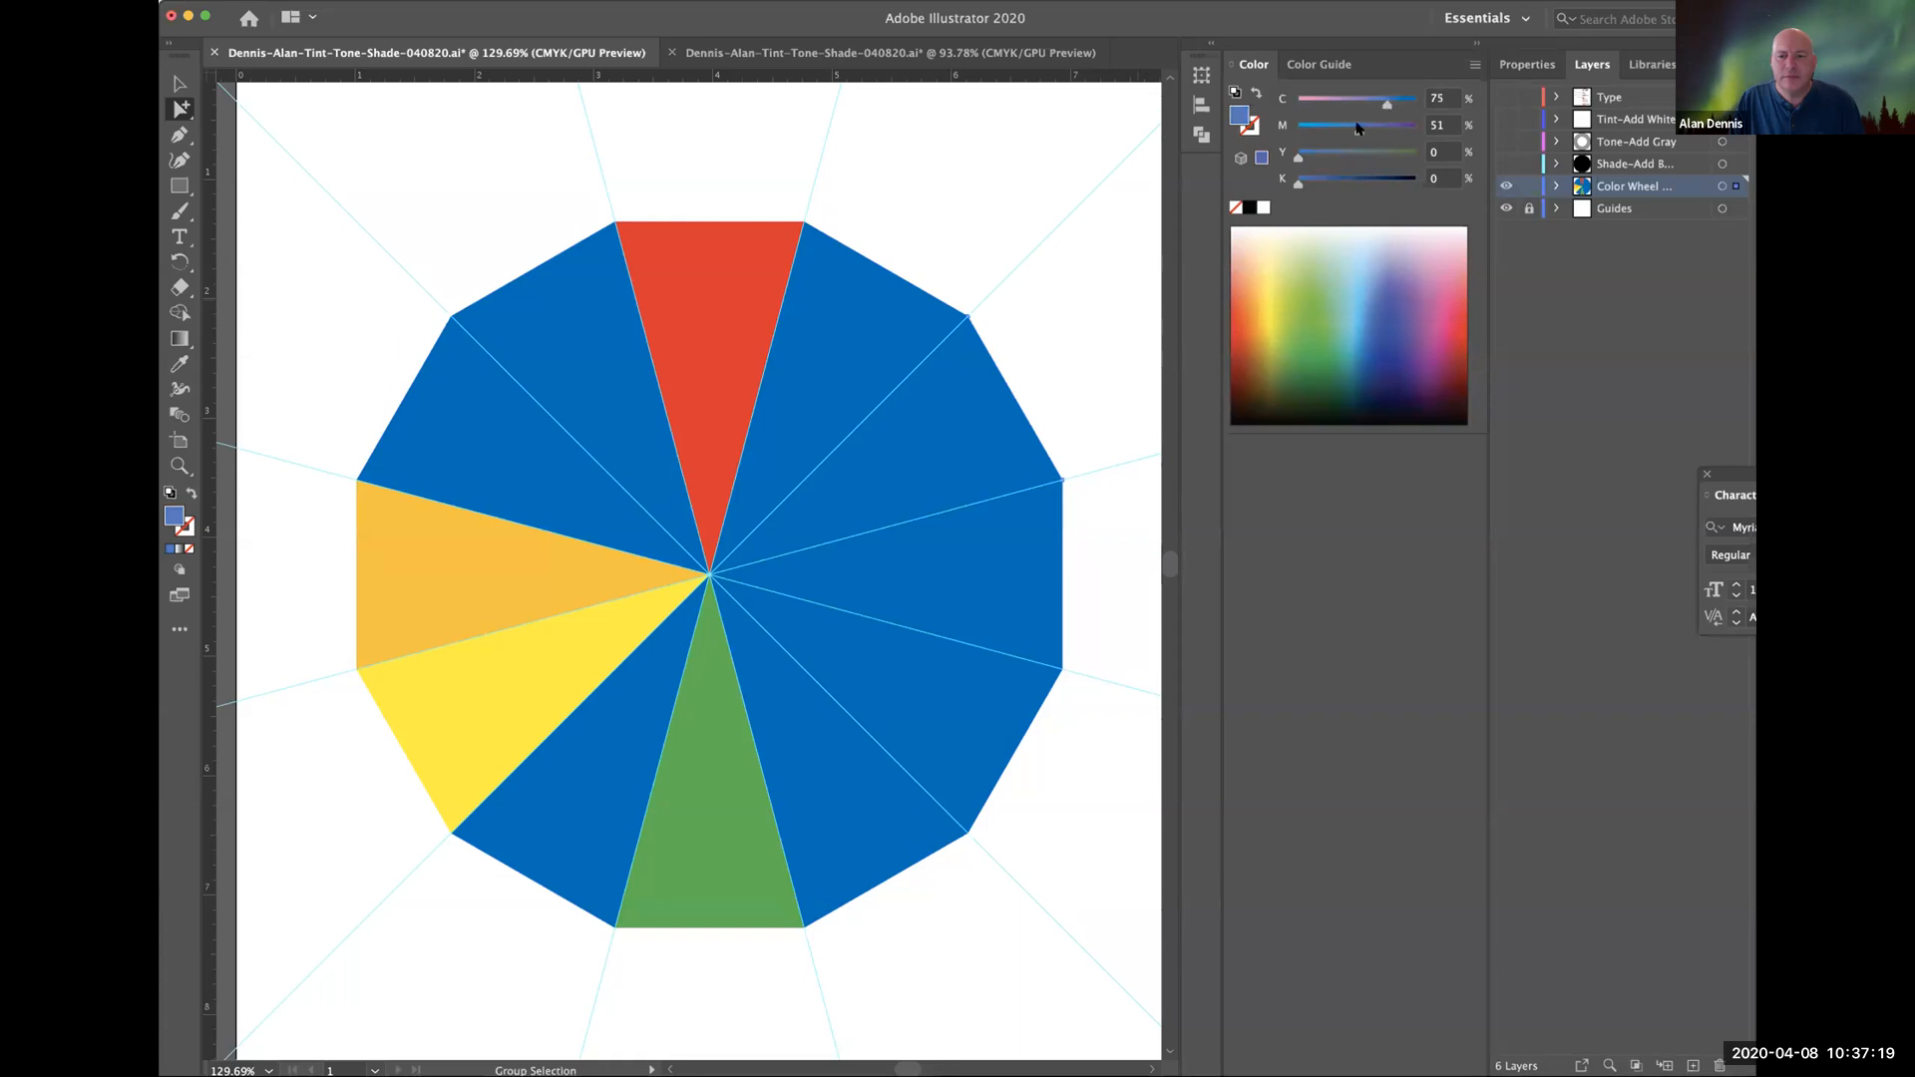
{"action": "left_click_drag", "start_coordinate": [1367, 132], "coordinate": [1417, 131]}
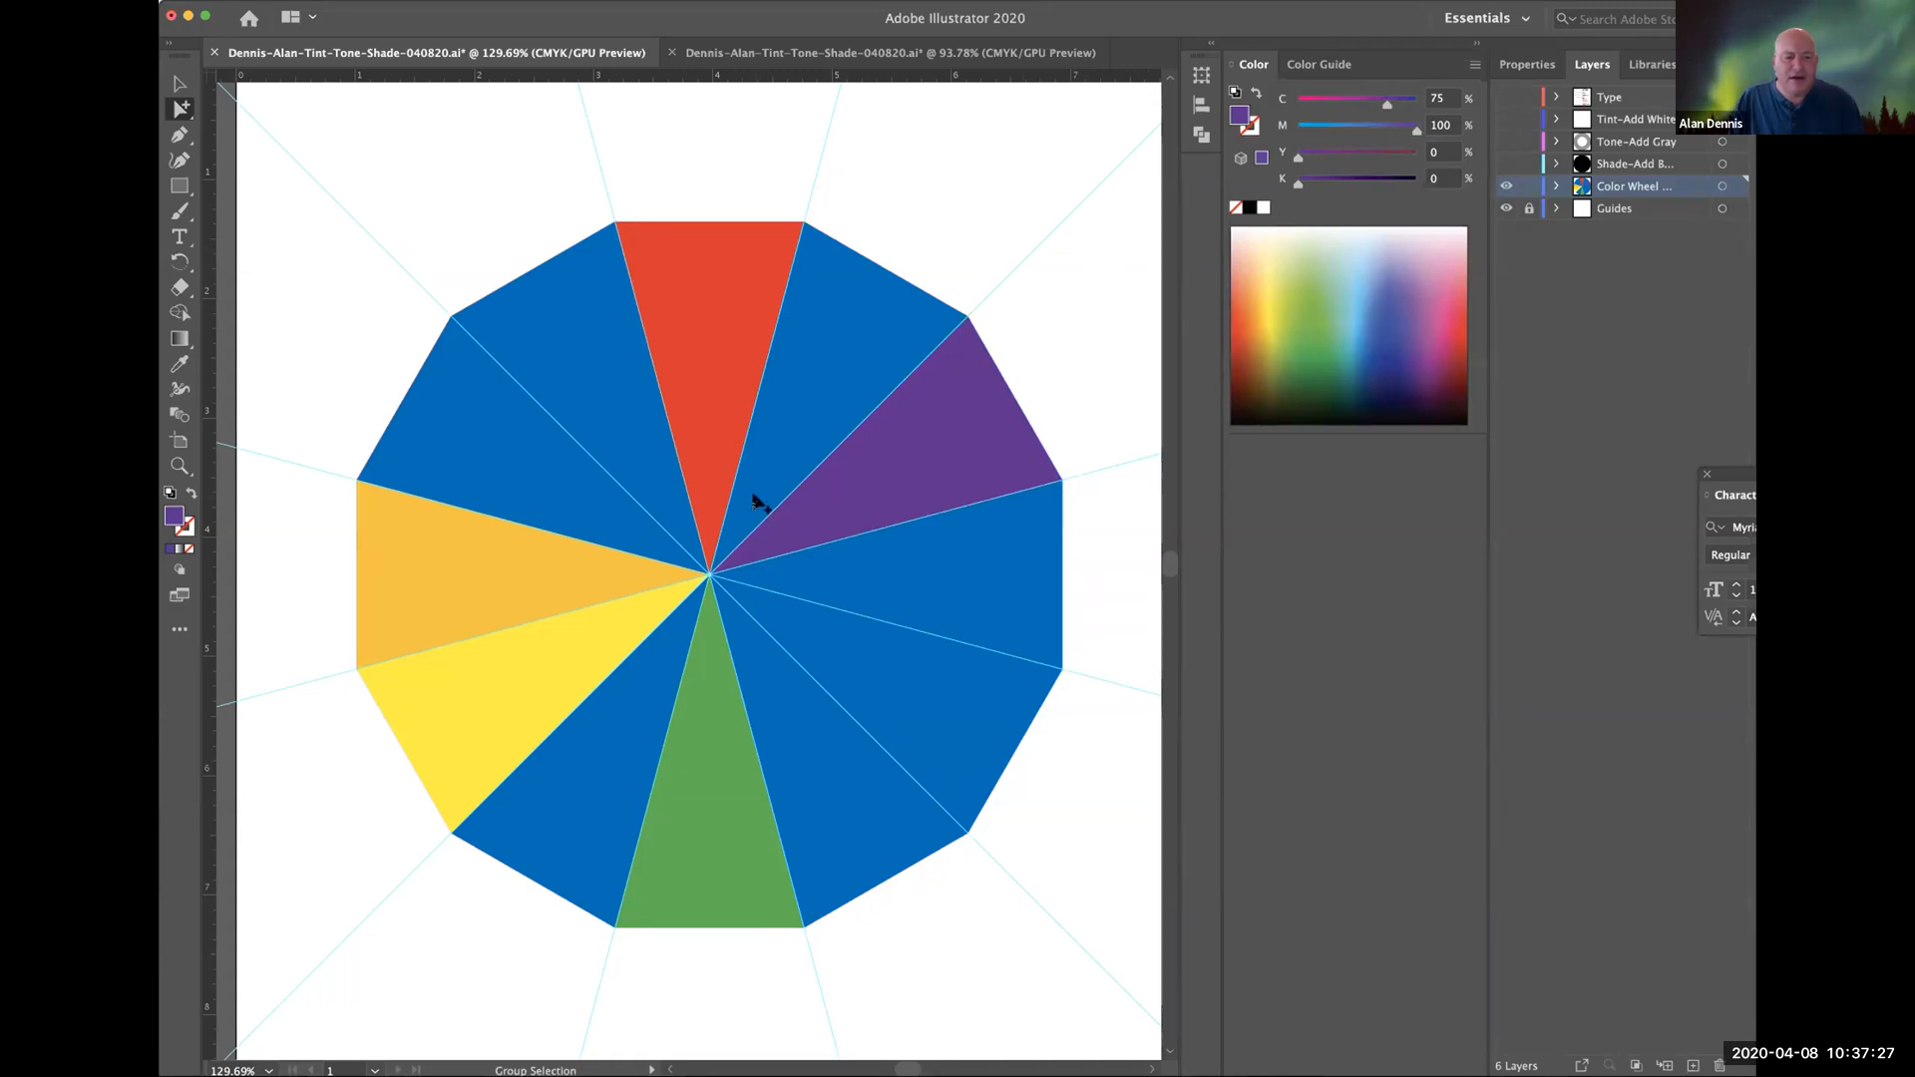
Try deleting the nine non-primary wedges, leaving only the red, yellow and right-side blue ones, and undo the deletions.
{"action": "left_click", "coordinate": [559, 582]}
{"action": "key", "text": "Delete"}
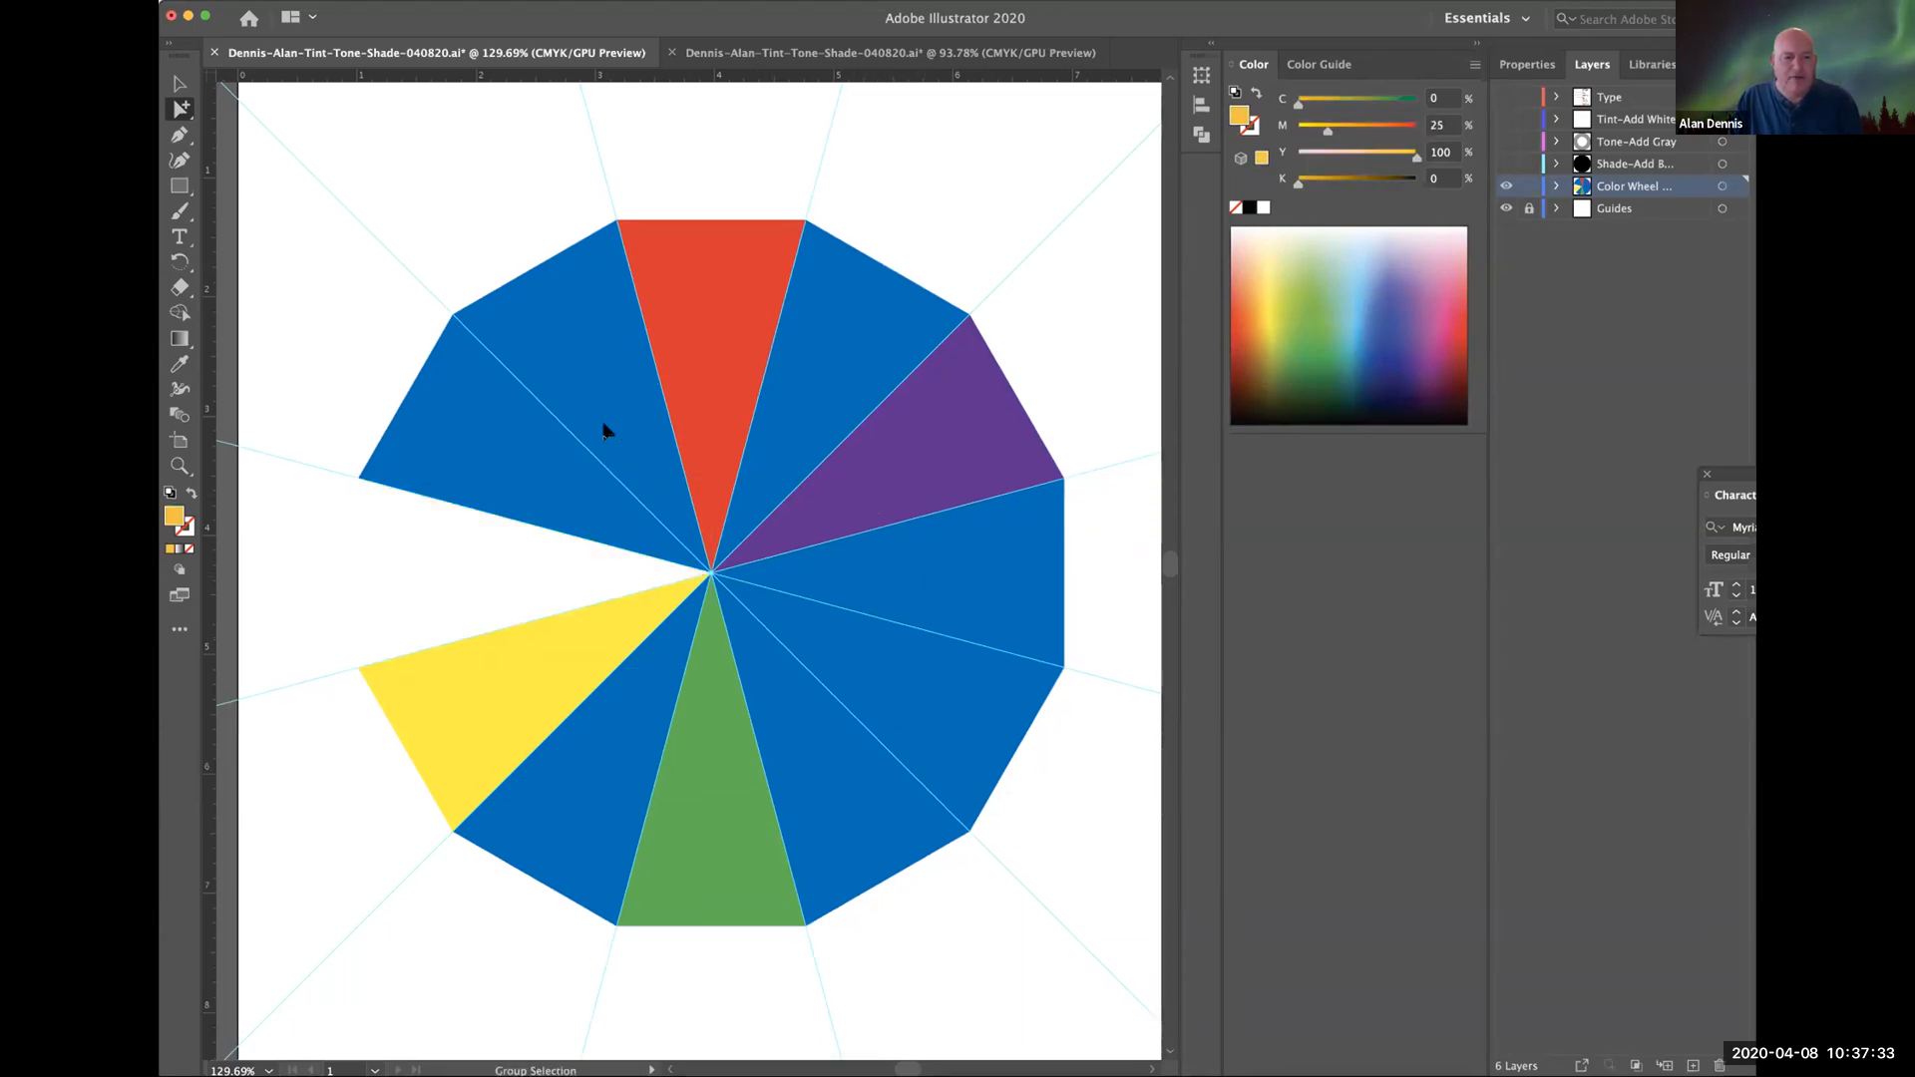
{"action": "left_click", "coordinate": [522, 476]}
{"action": "key", "text": "Delete"}
{"action": "left_click", "coordinate": [584, 471]}
{"action": "key", "text": "Delete"}
{"action": "left_click", "coordinate": [777, 404]}
{"action": "key", "text": "Delete"}
{"action": "left_click", "coordinate": [877, 440]}
{"action": "key", "text": "Delete"}
{"action": "left_click", "coordinate": [901, 668]}
{"action": "key", "text": "Delete"}
{"action": "left_click", "coordinate": [857, 746]}
{"action": "key", "text": "Delete"}
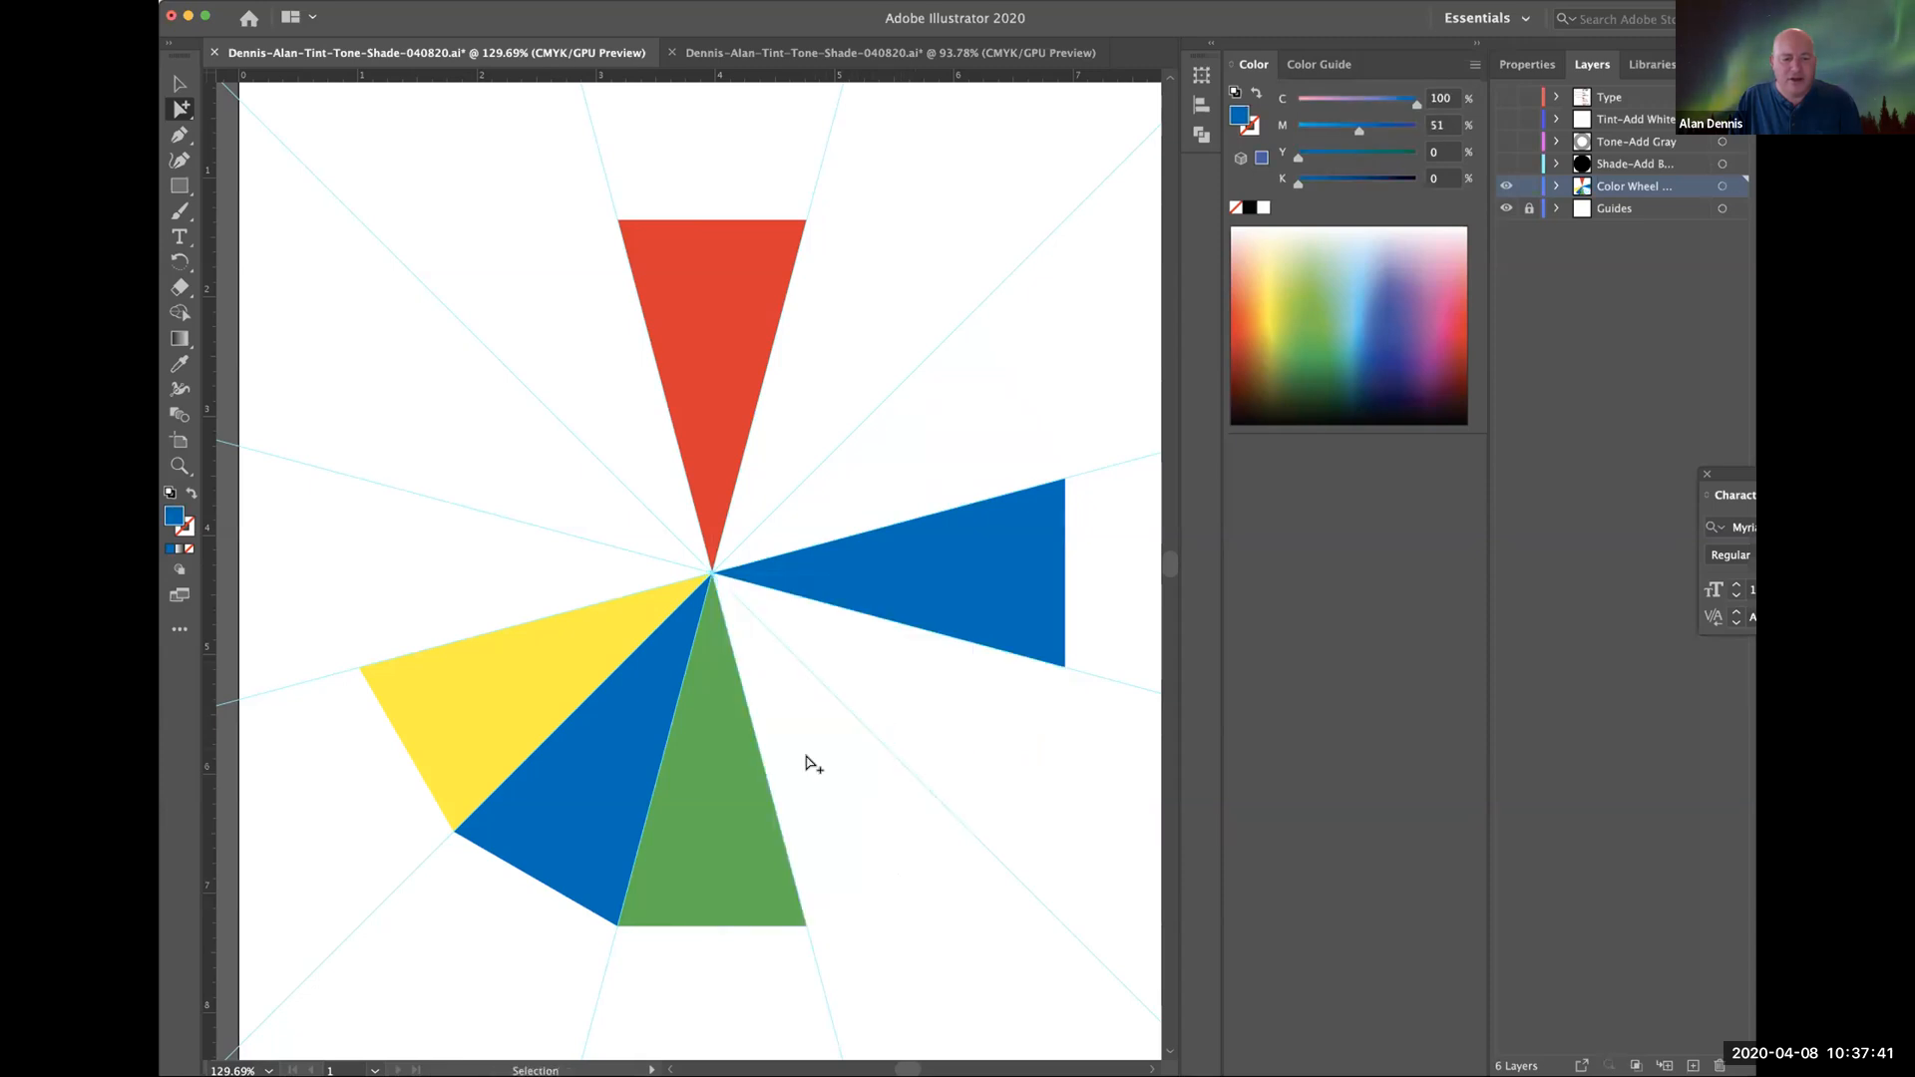
{"action": "left_click", "coordinate": [757, 774]}
{"action": "key", "text": "Delete"}
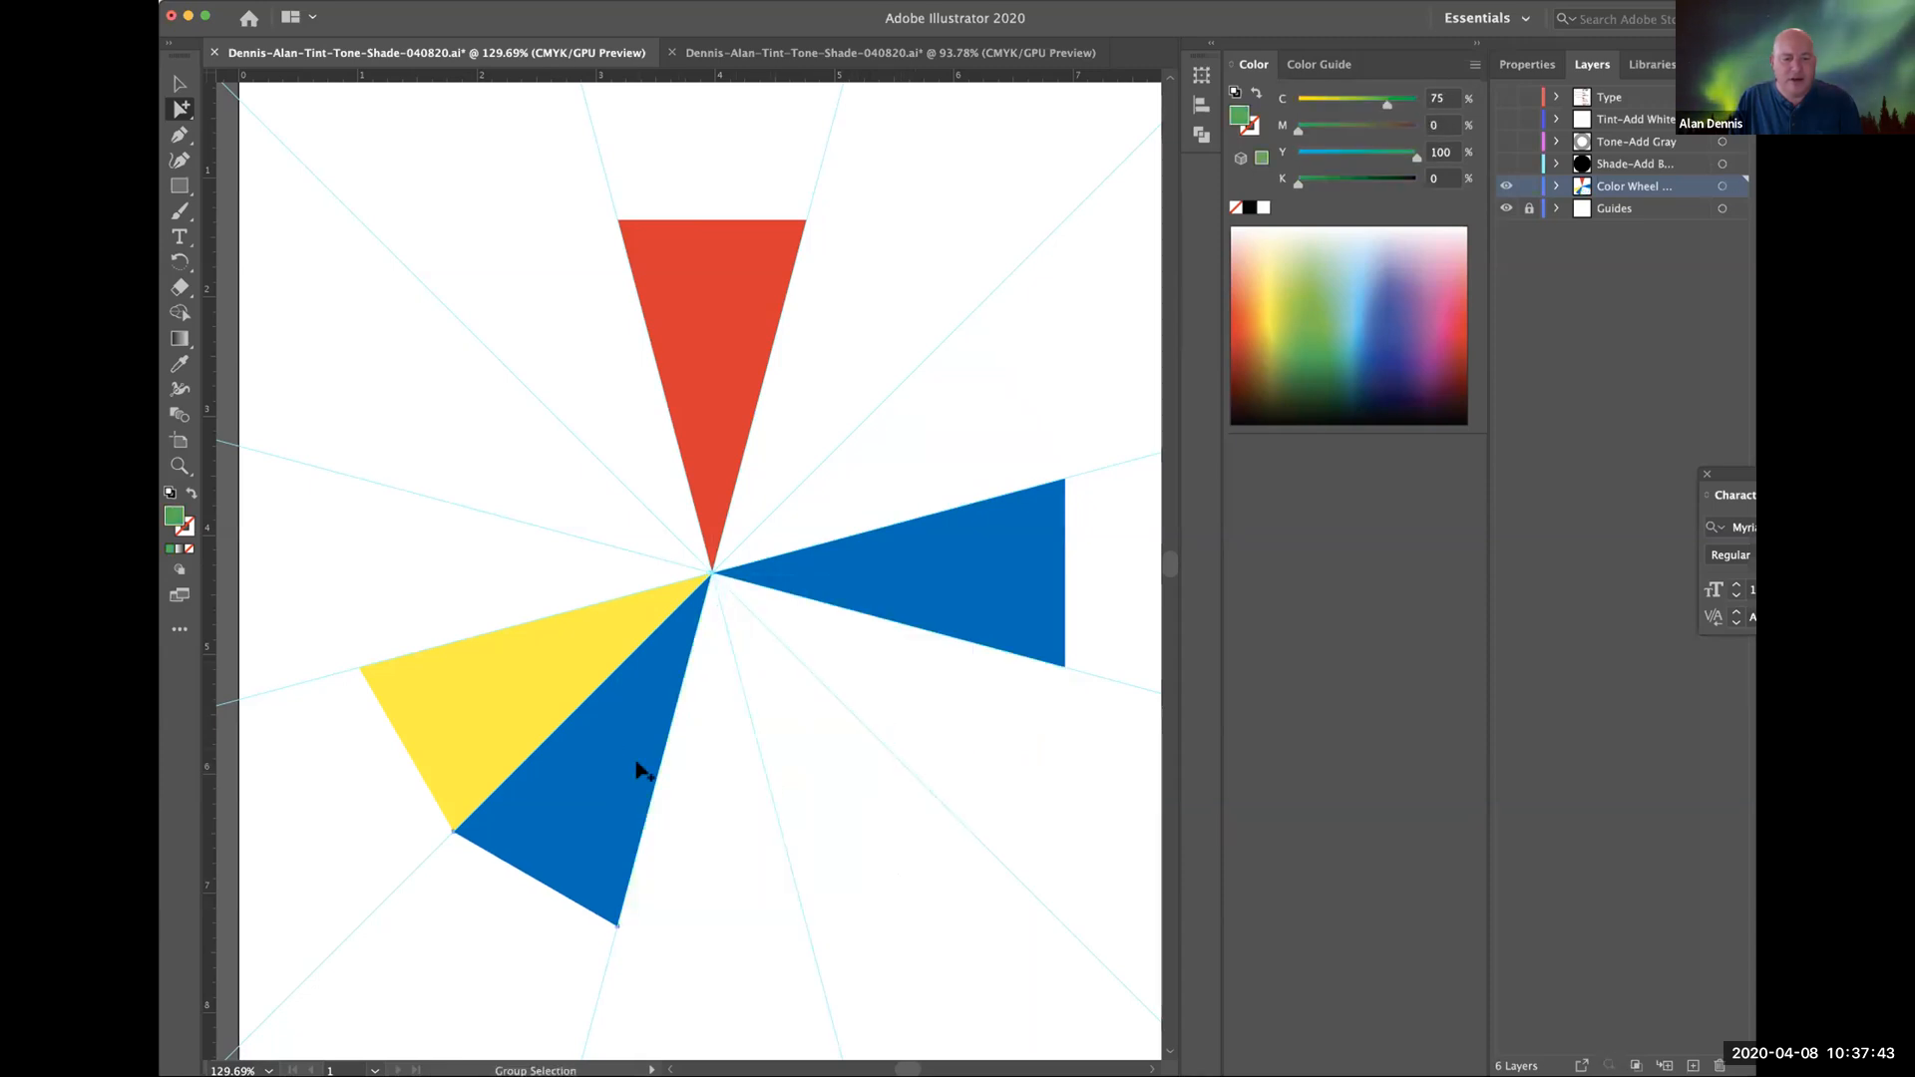
{"action": "left_click", "coordinate": [643, 774]}
{"action": "key", "text": "Delete"}
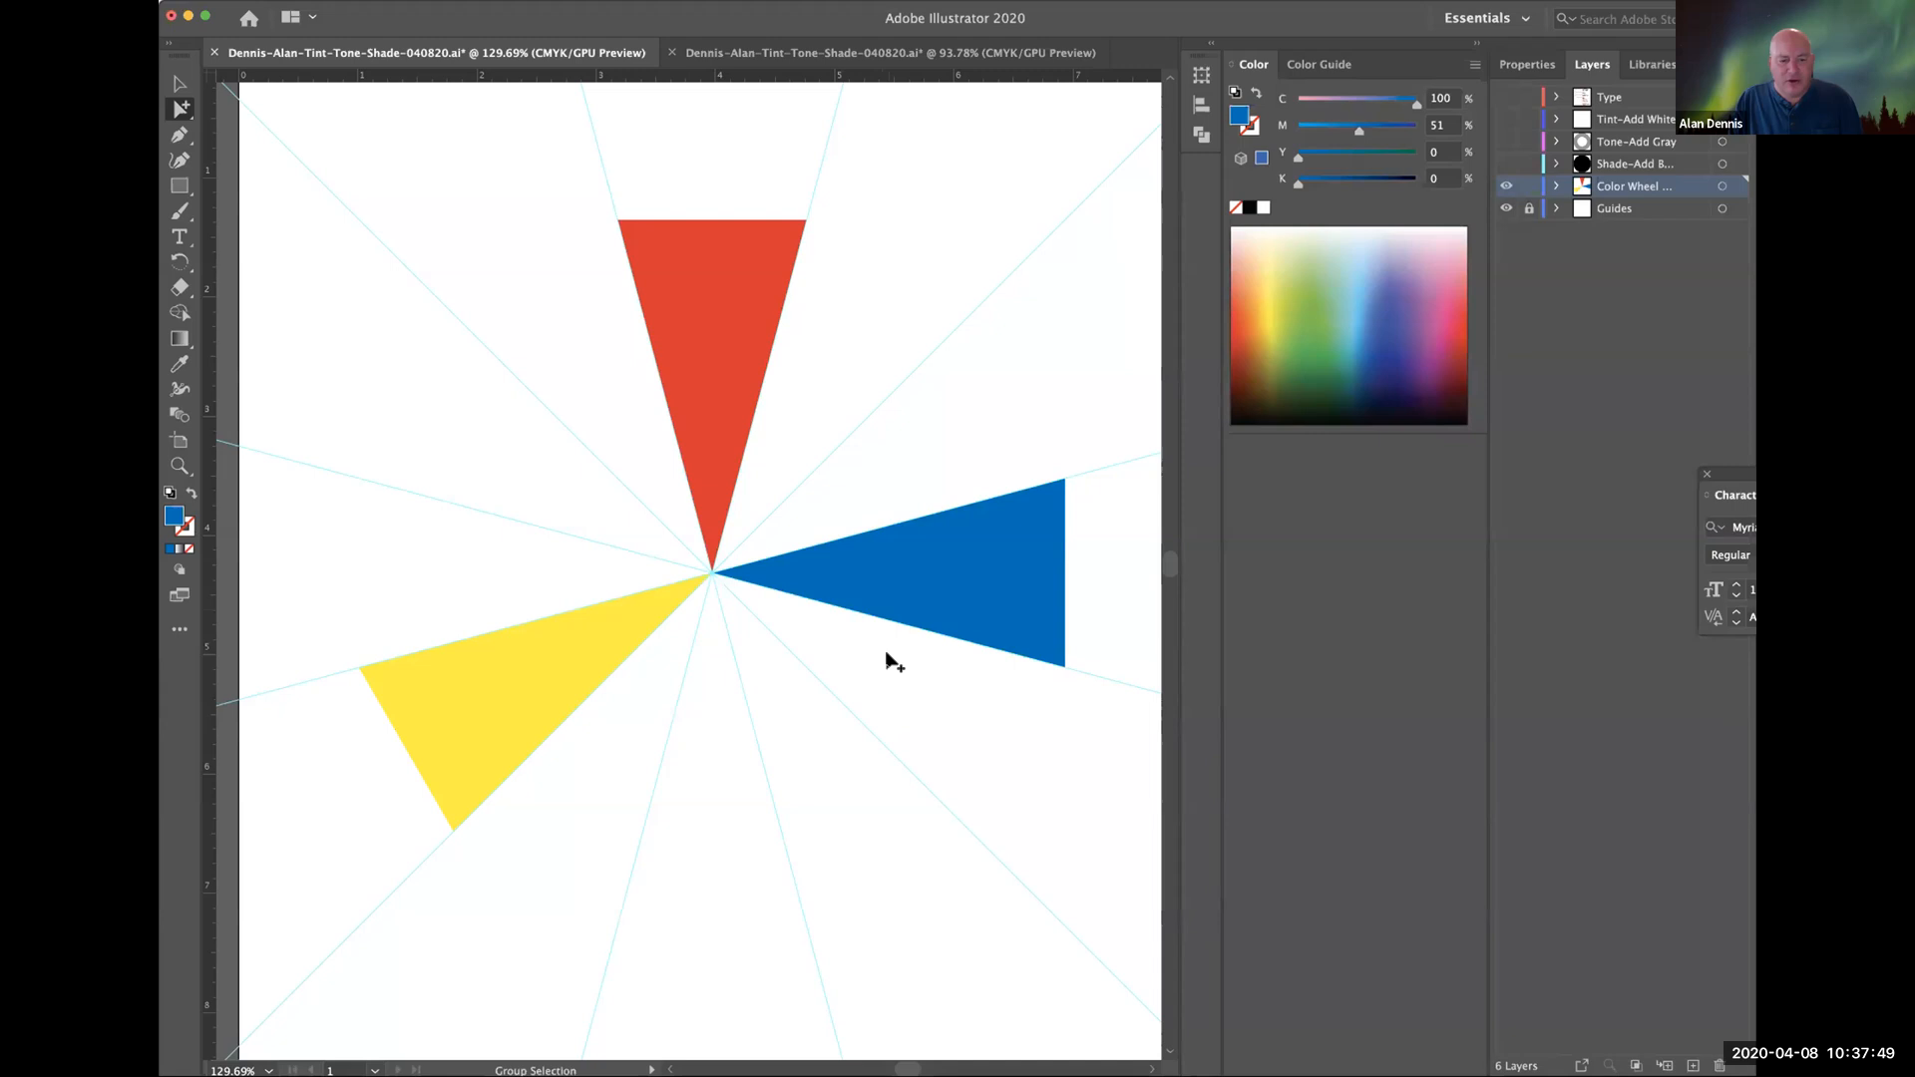
{"action": "key", "text": "super+z"}
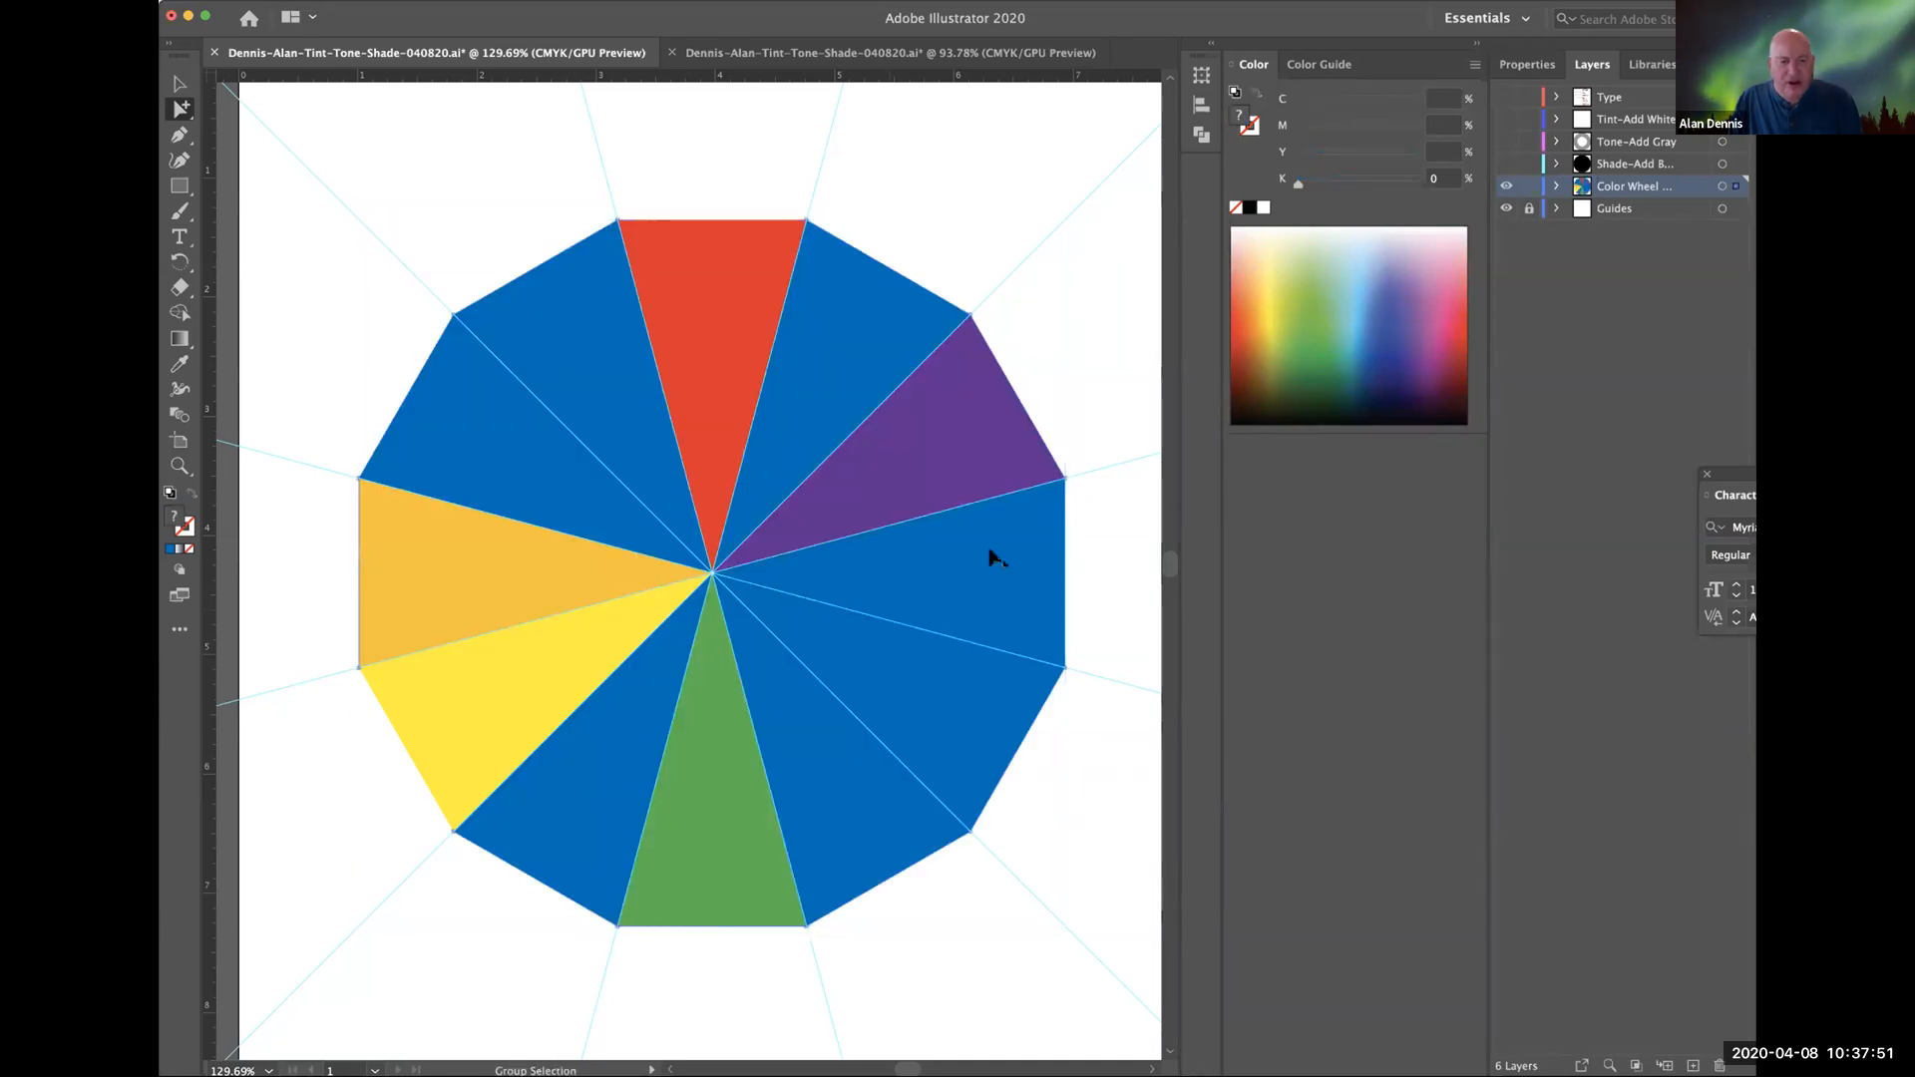
{"action": "left_click", "coordinate": [539, 142]}
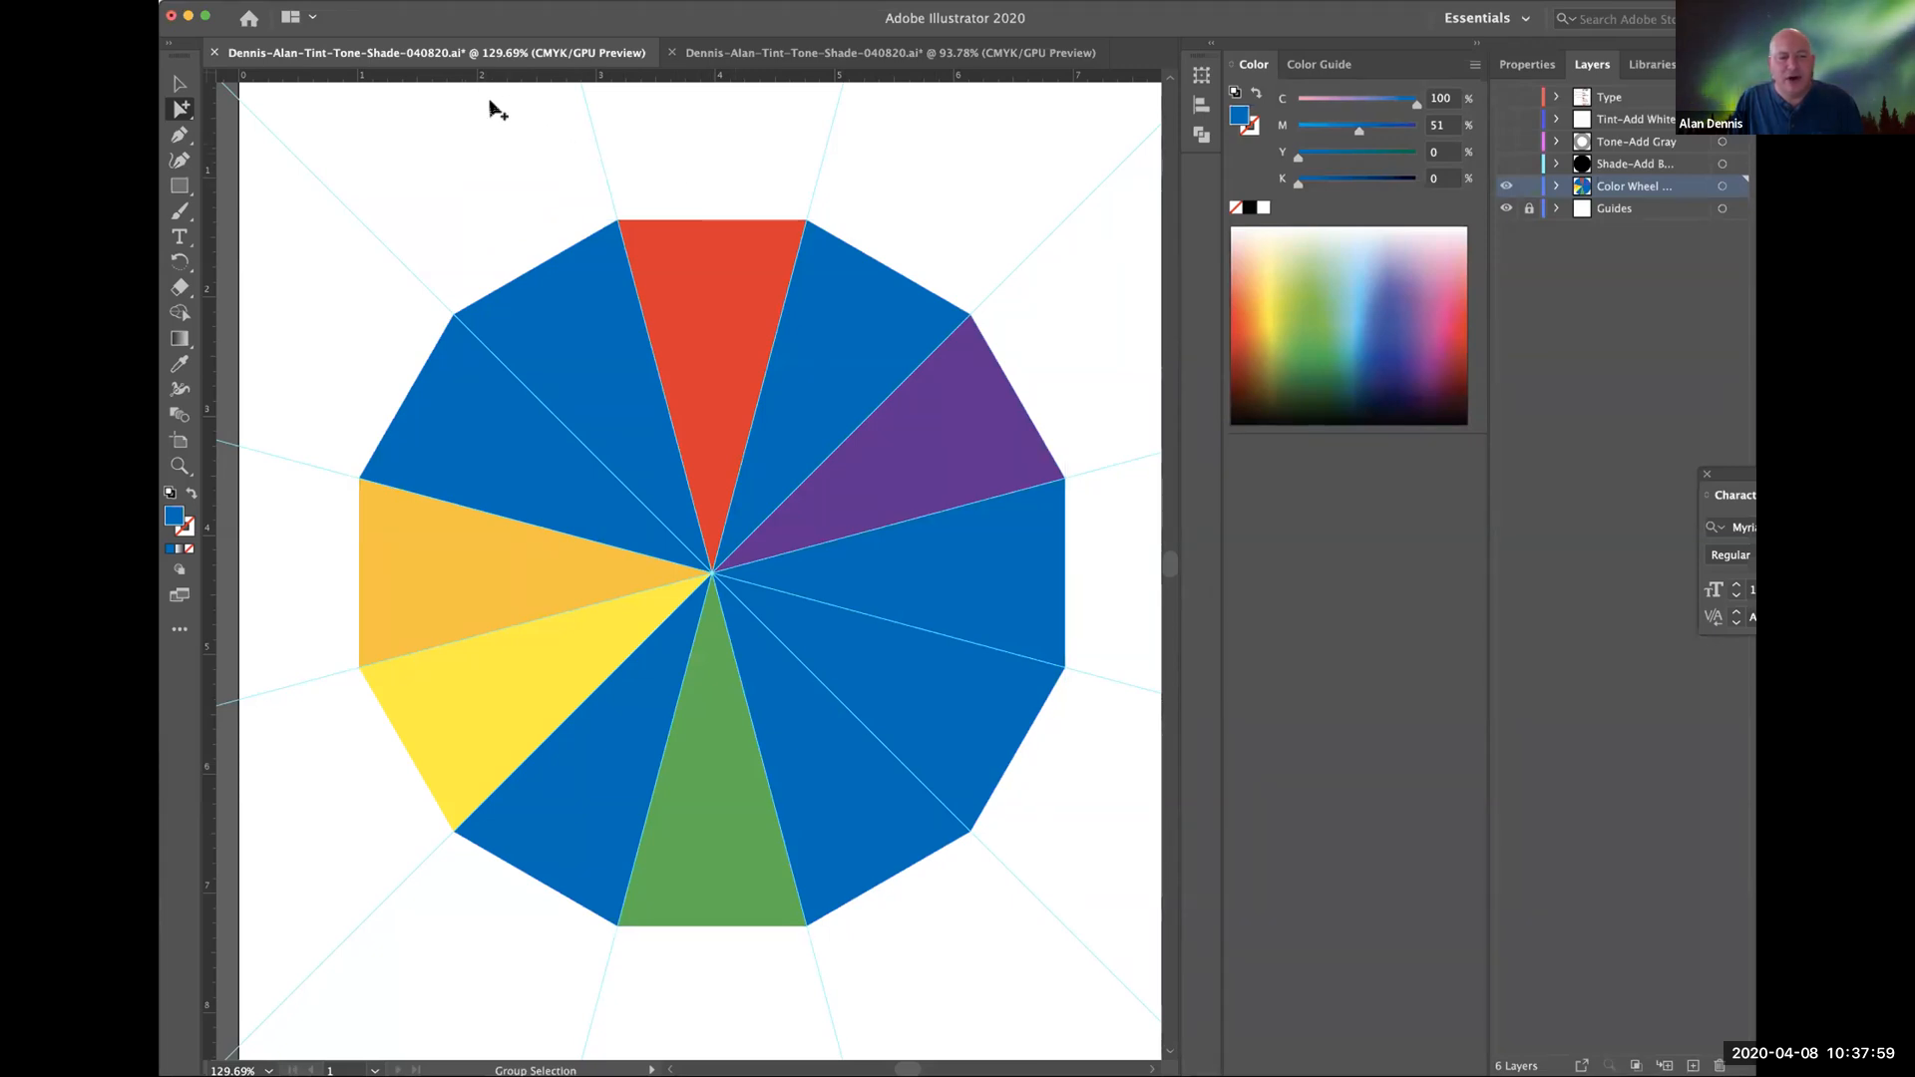
Hide the two blue wedges flanking the red one and show all hidden objects again.
{"action": "left_click", "coordinate": [397, 8]}
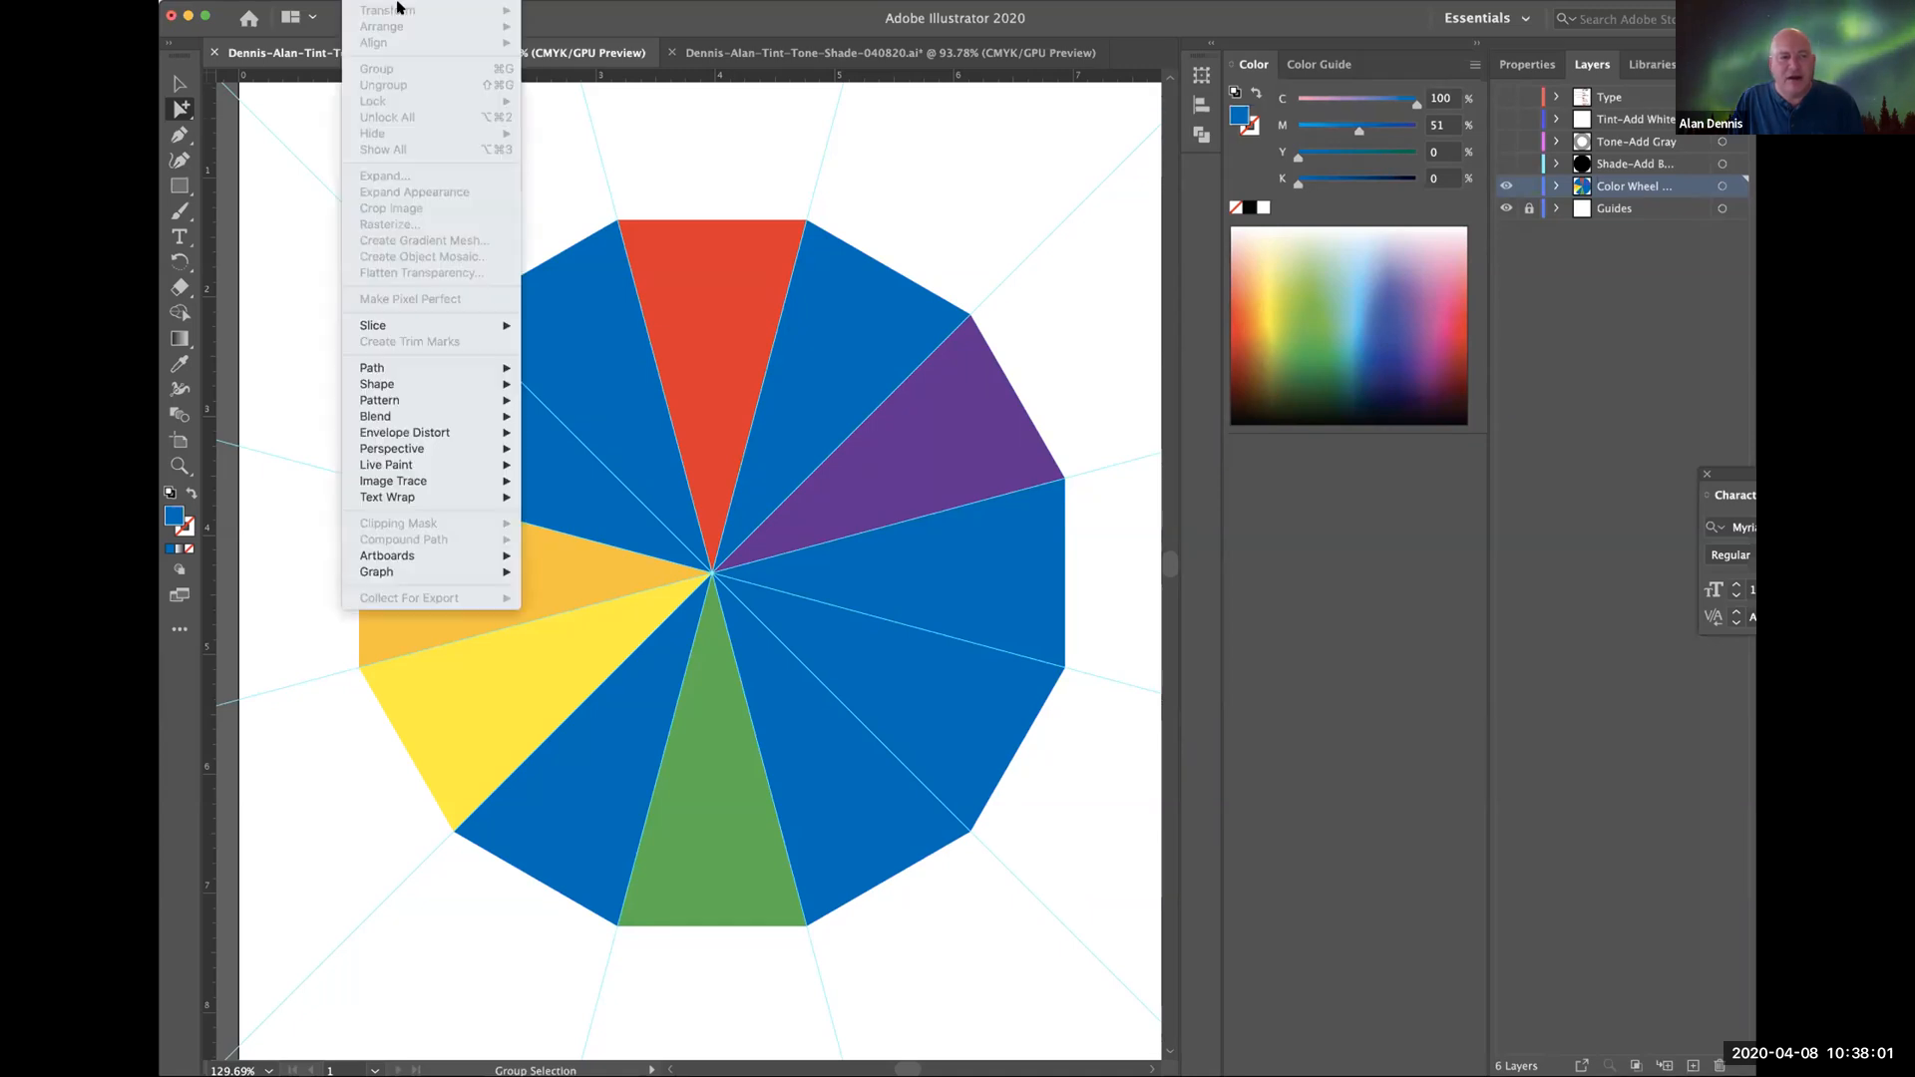
{"action": "left_click", "coordinate": [379, 3]}
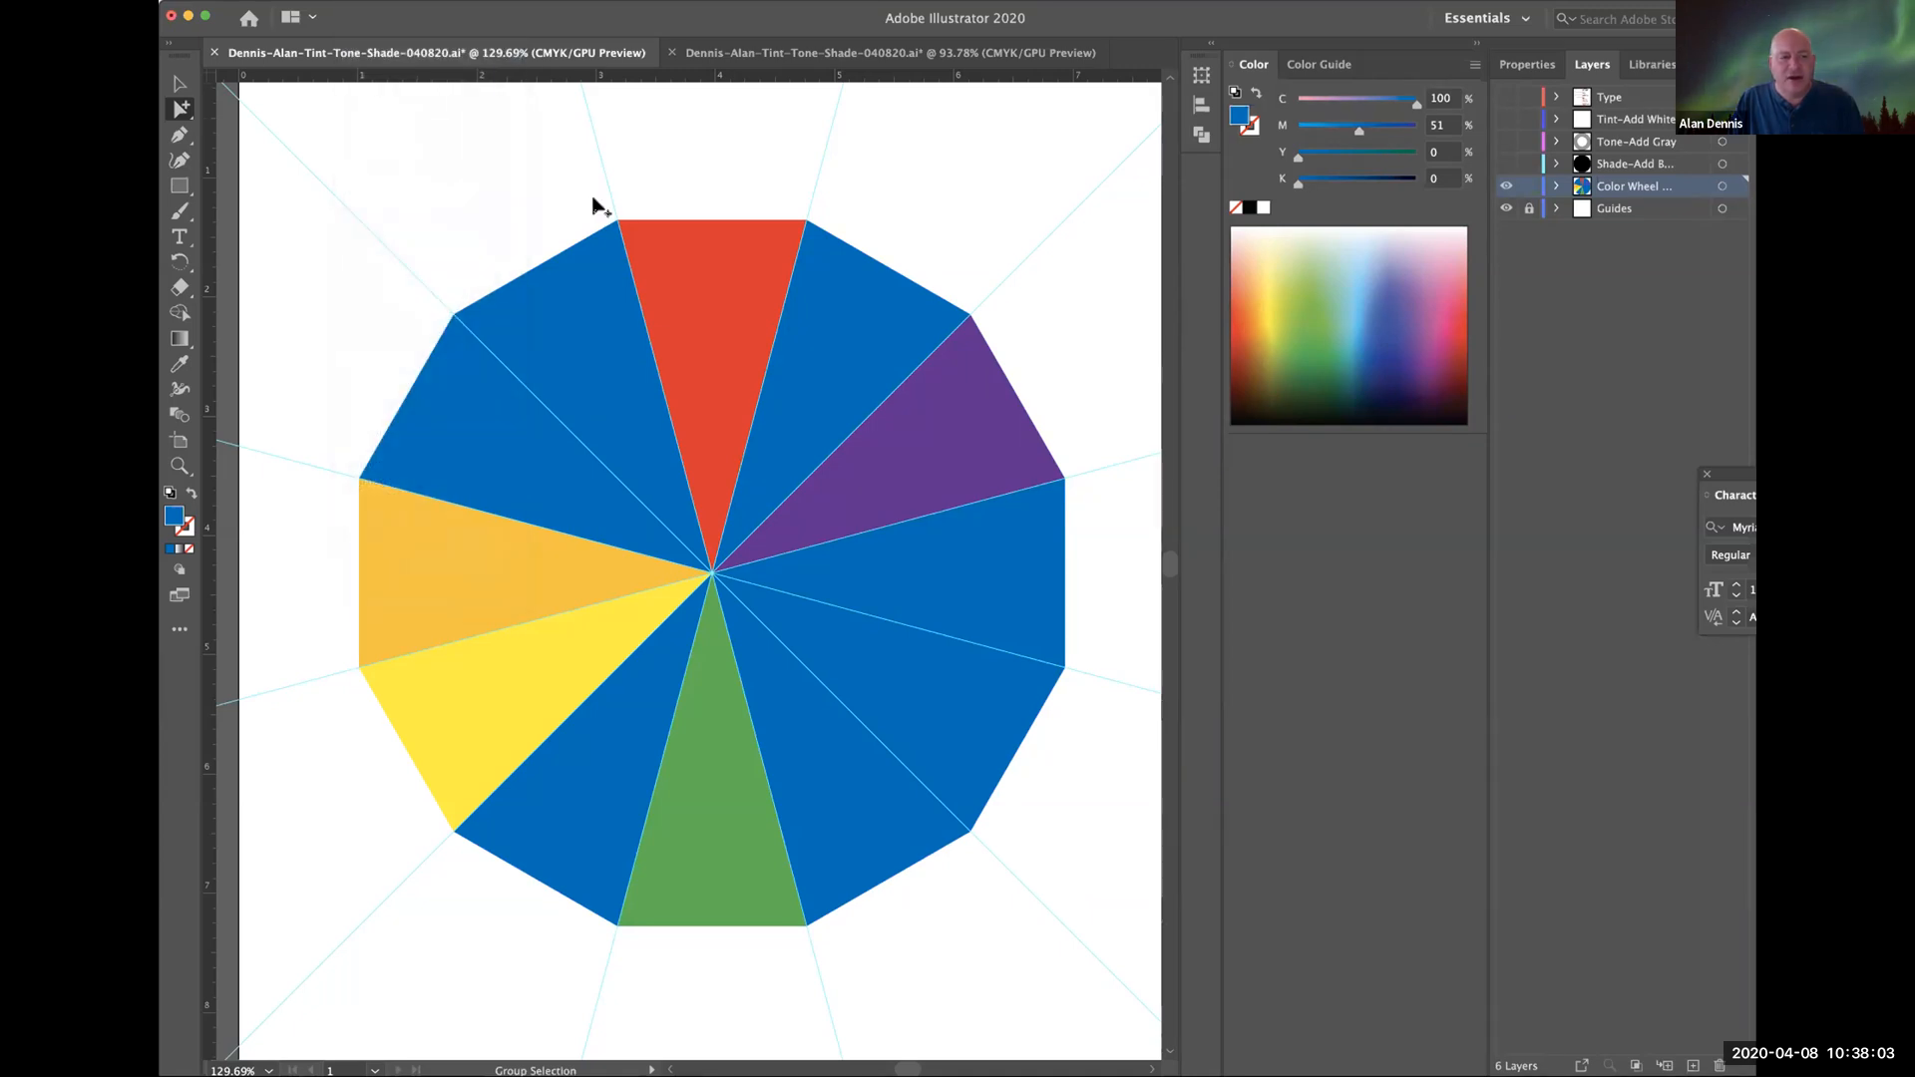
{"action": "left_click", "coordinate": [572, 329]}
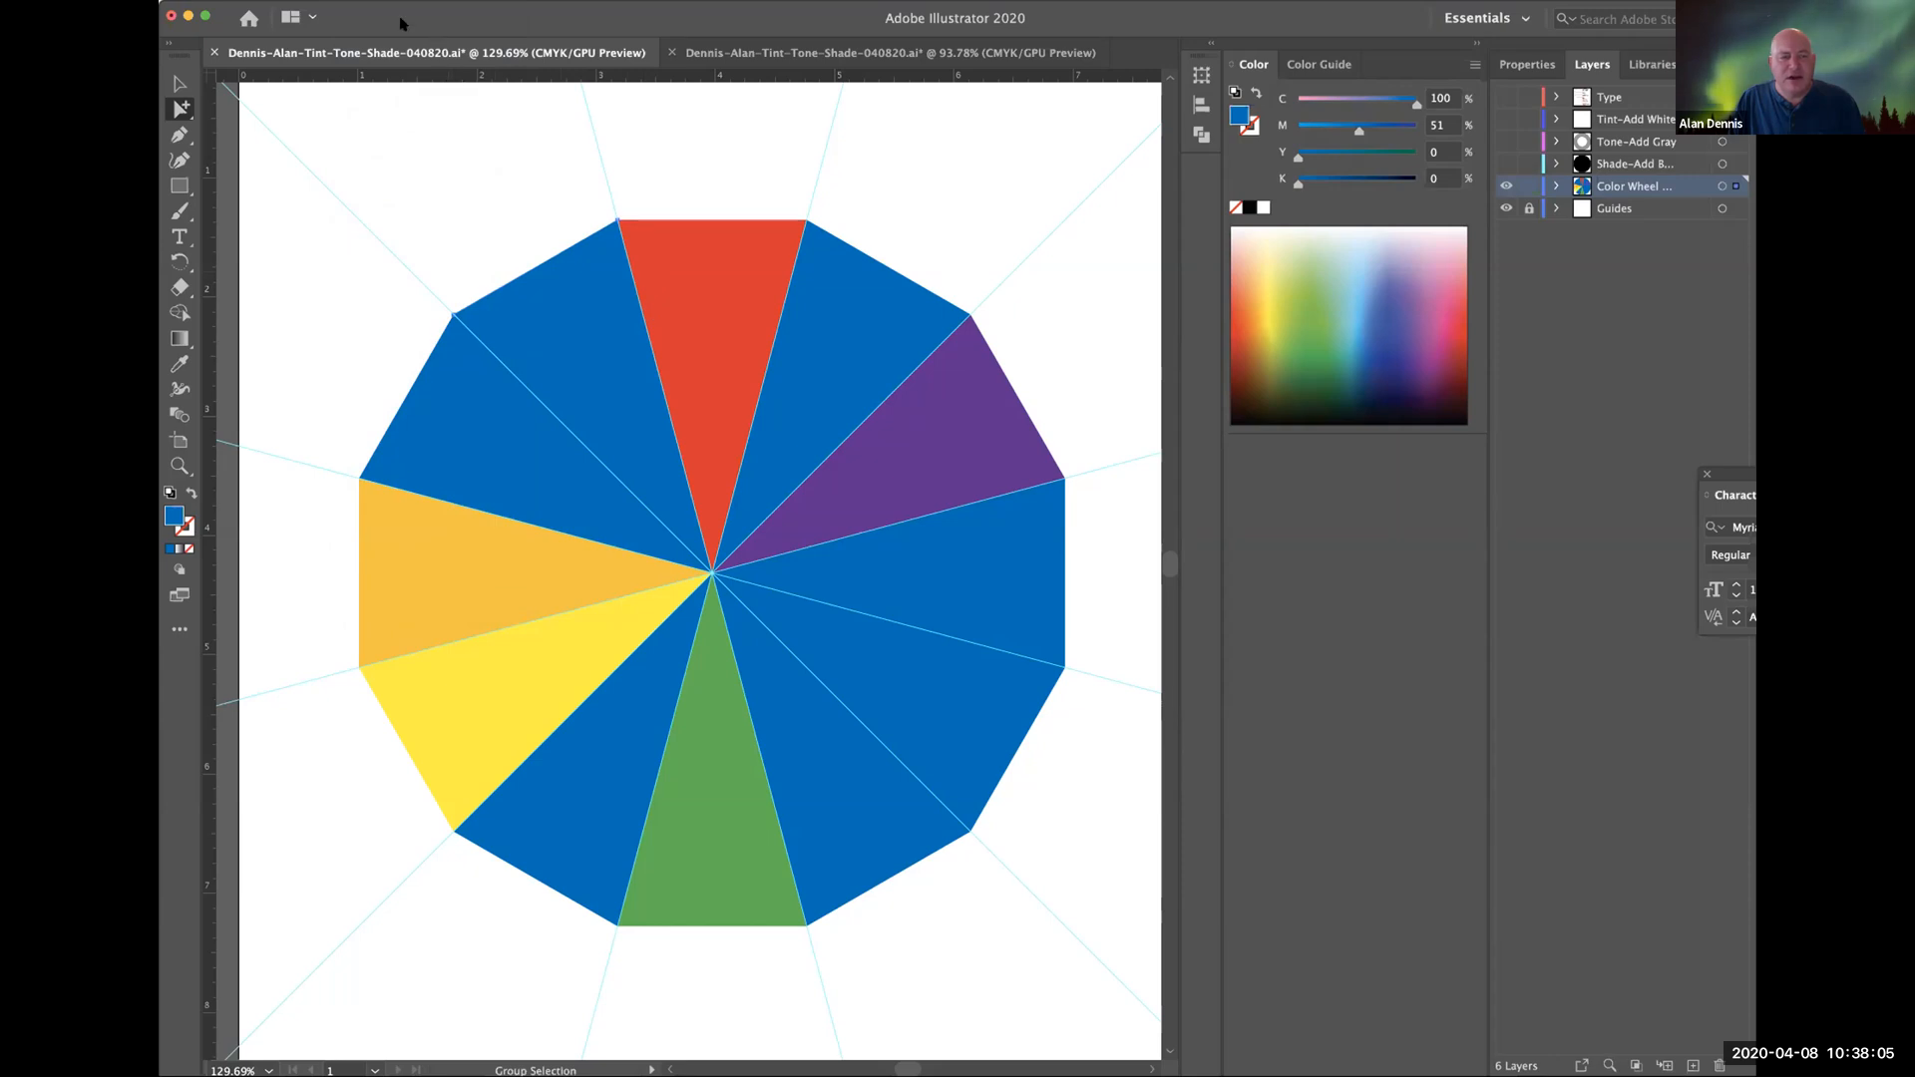
{"action": "left_click", "coordinate": [365, 8]}
{"action": "mouse_move", "coordinate": [439, 134]}
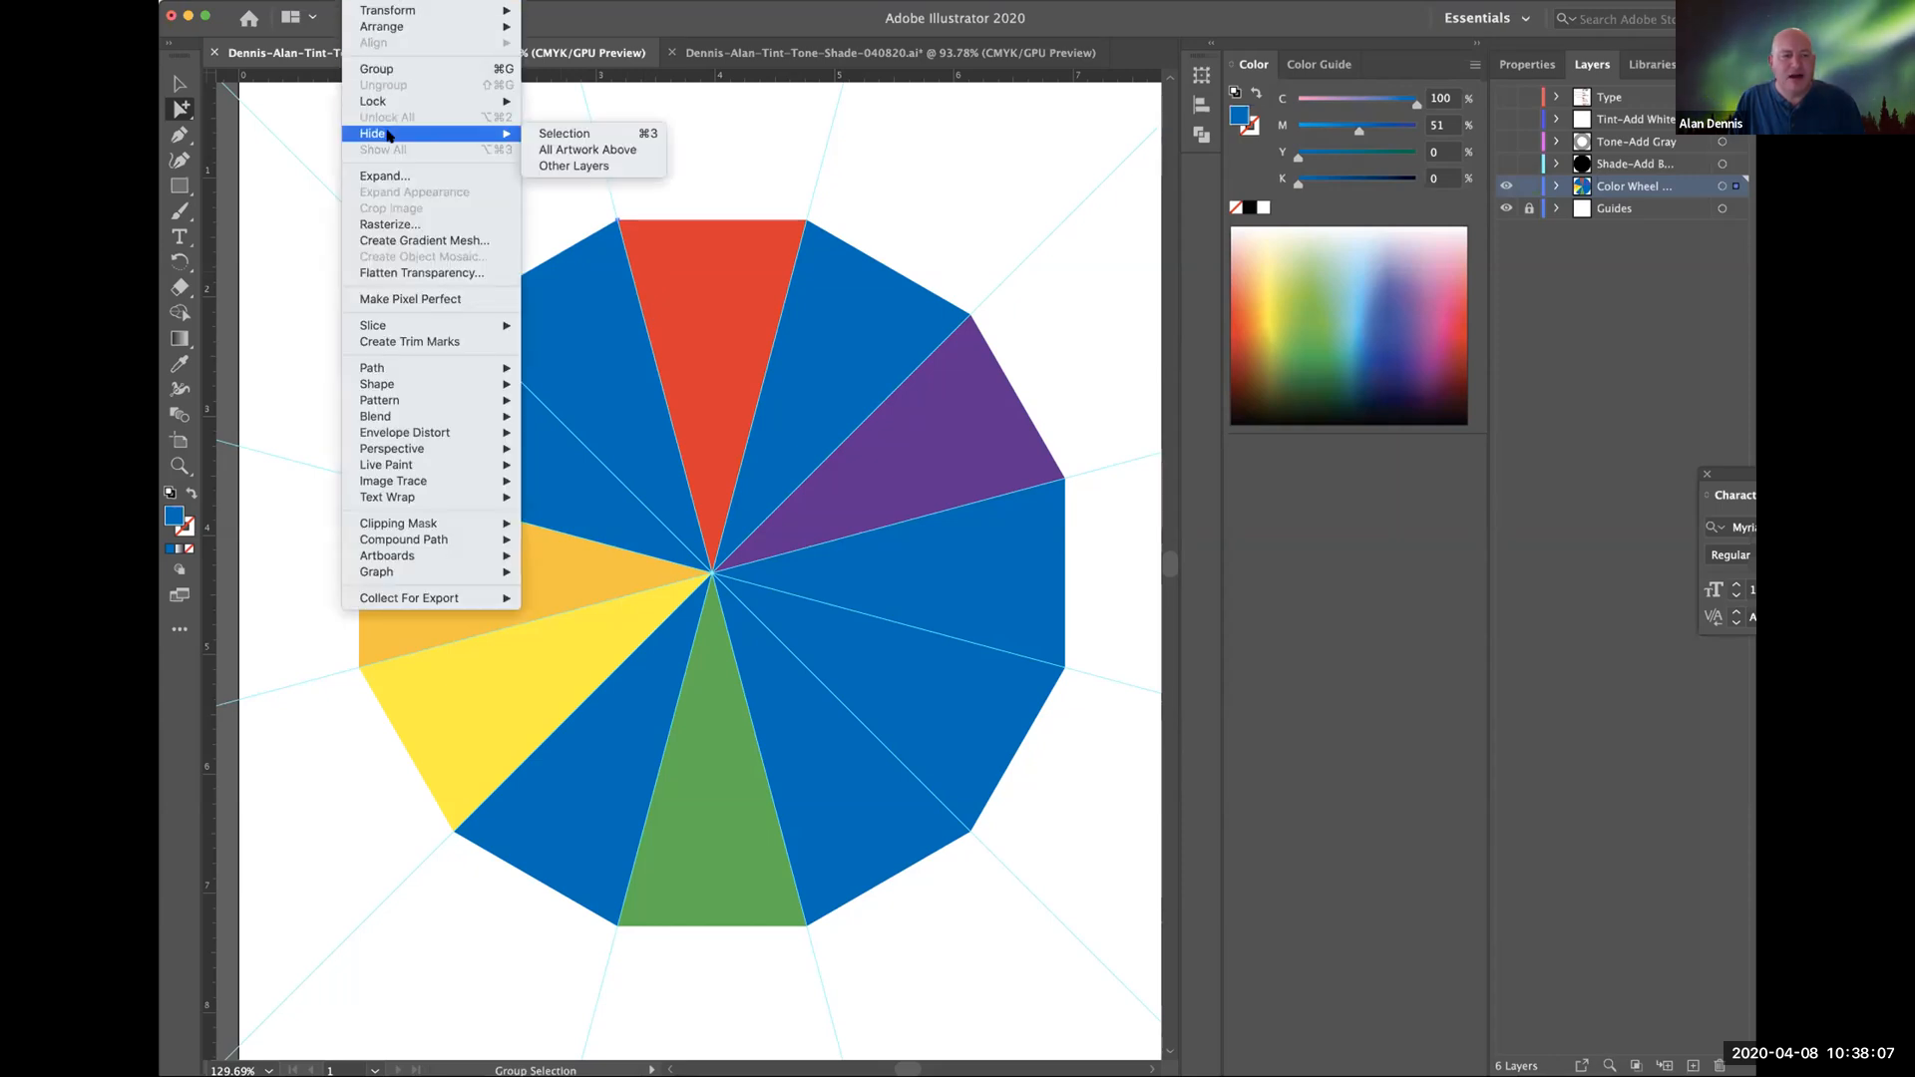
{"action": "left_click", "coordinate": [585, 134]}
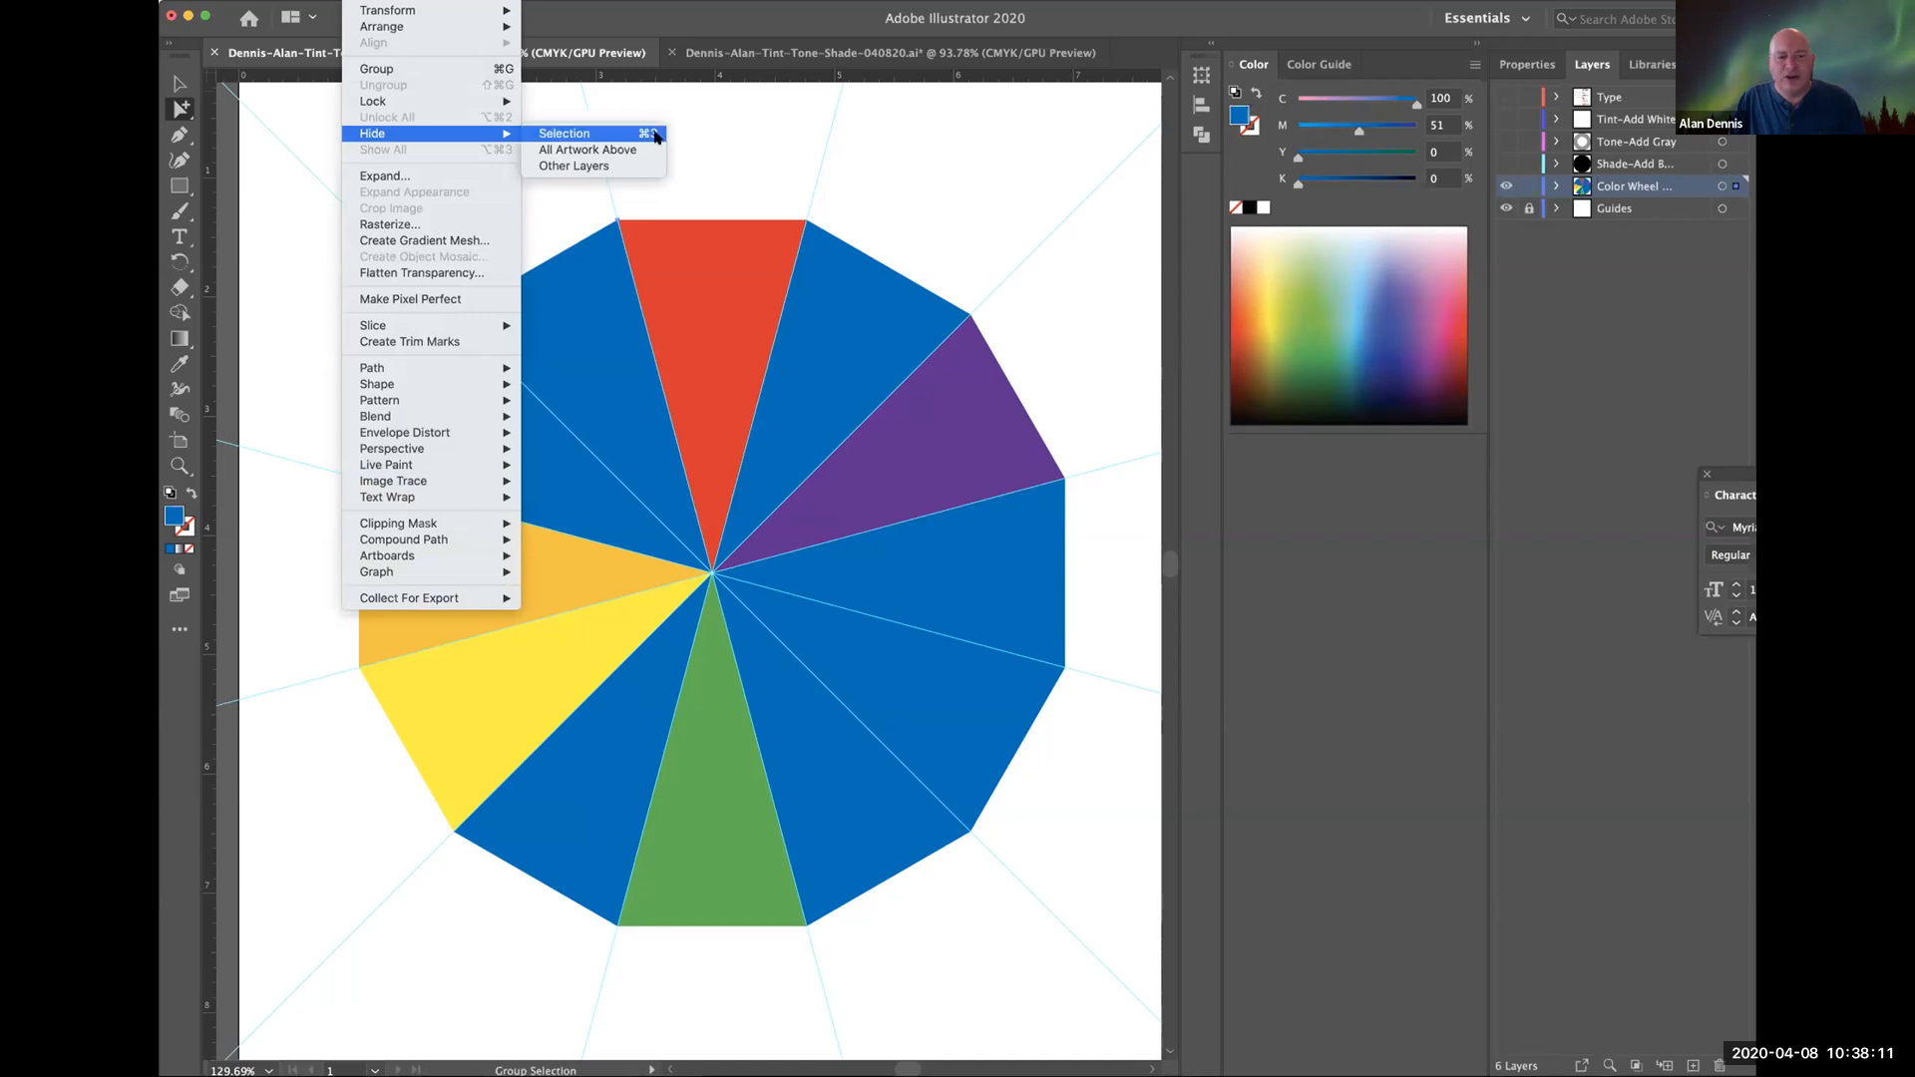
{"action": "left_click", "coordinate": [846, 305]}
{"action": "key", "text": "super+3"}
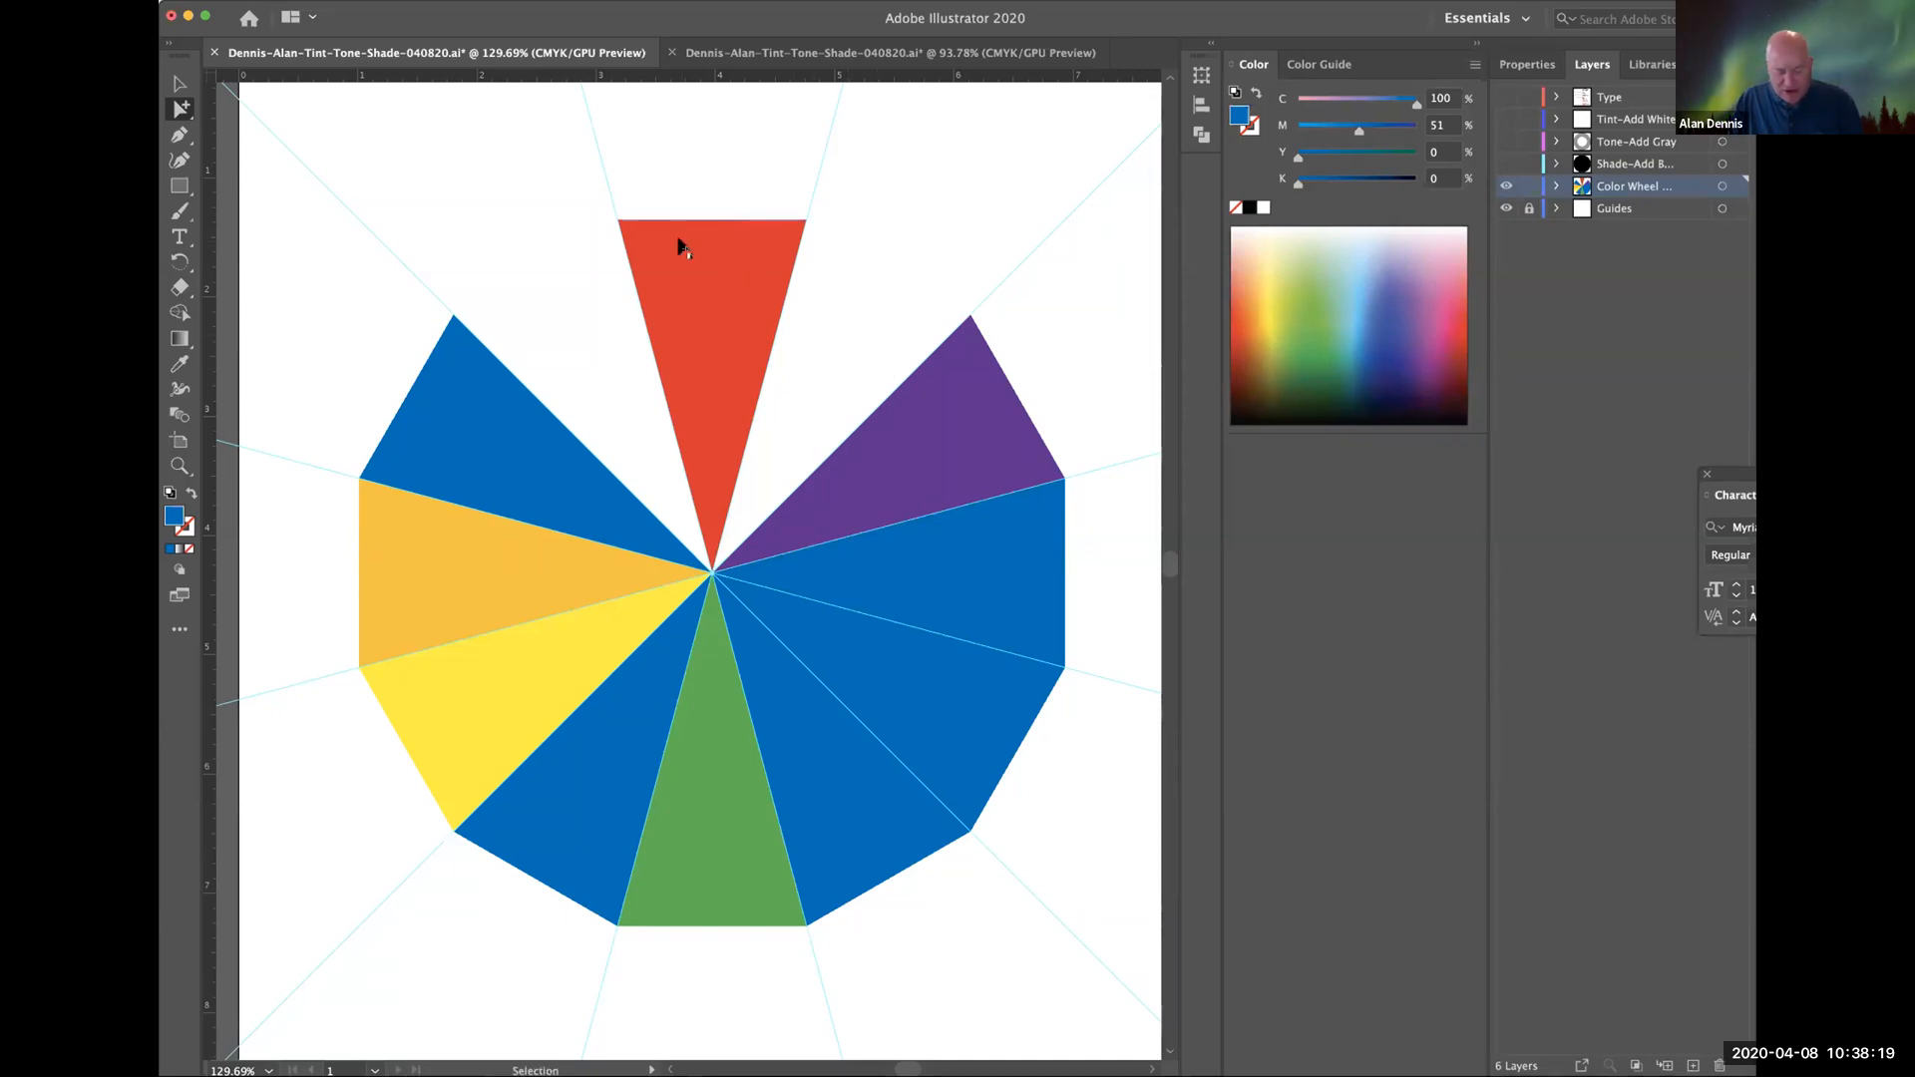
{"action": "key", "text": "super+alt+3"}
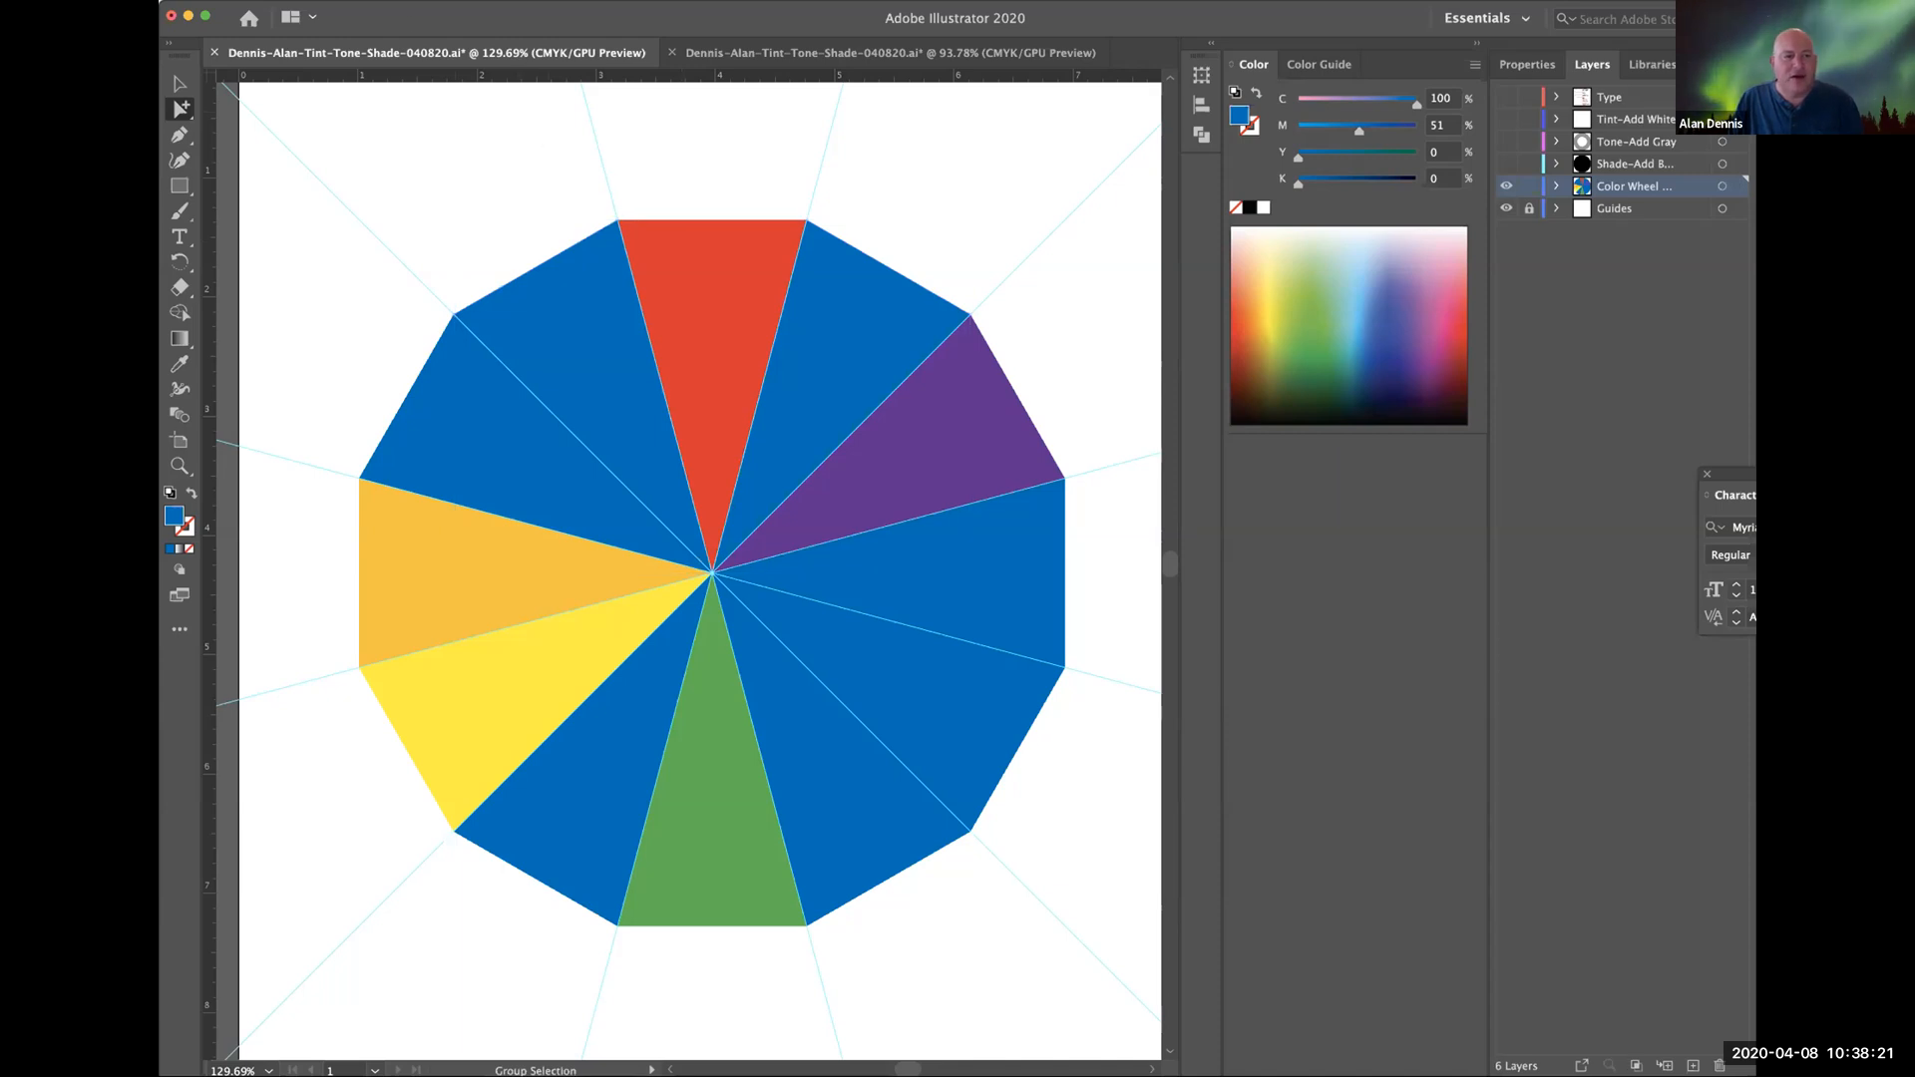
{"action": "right_click", "coordinate": [518, 118]}
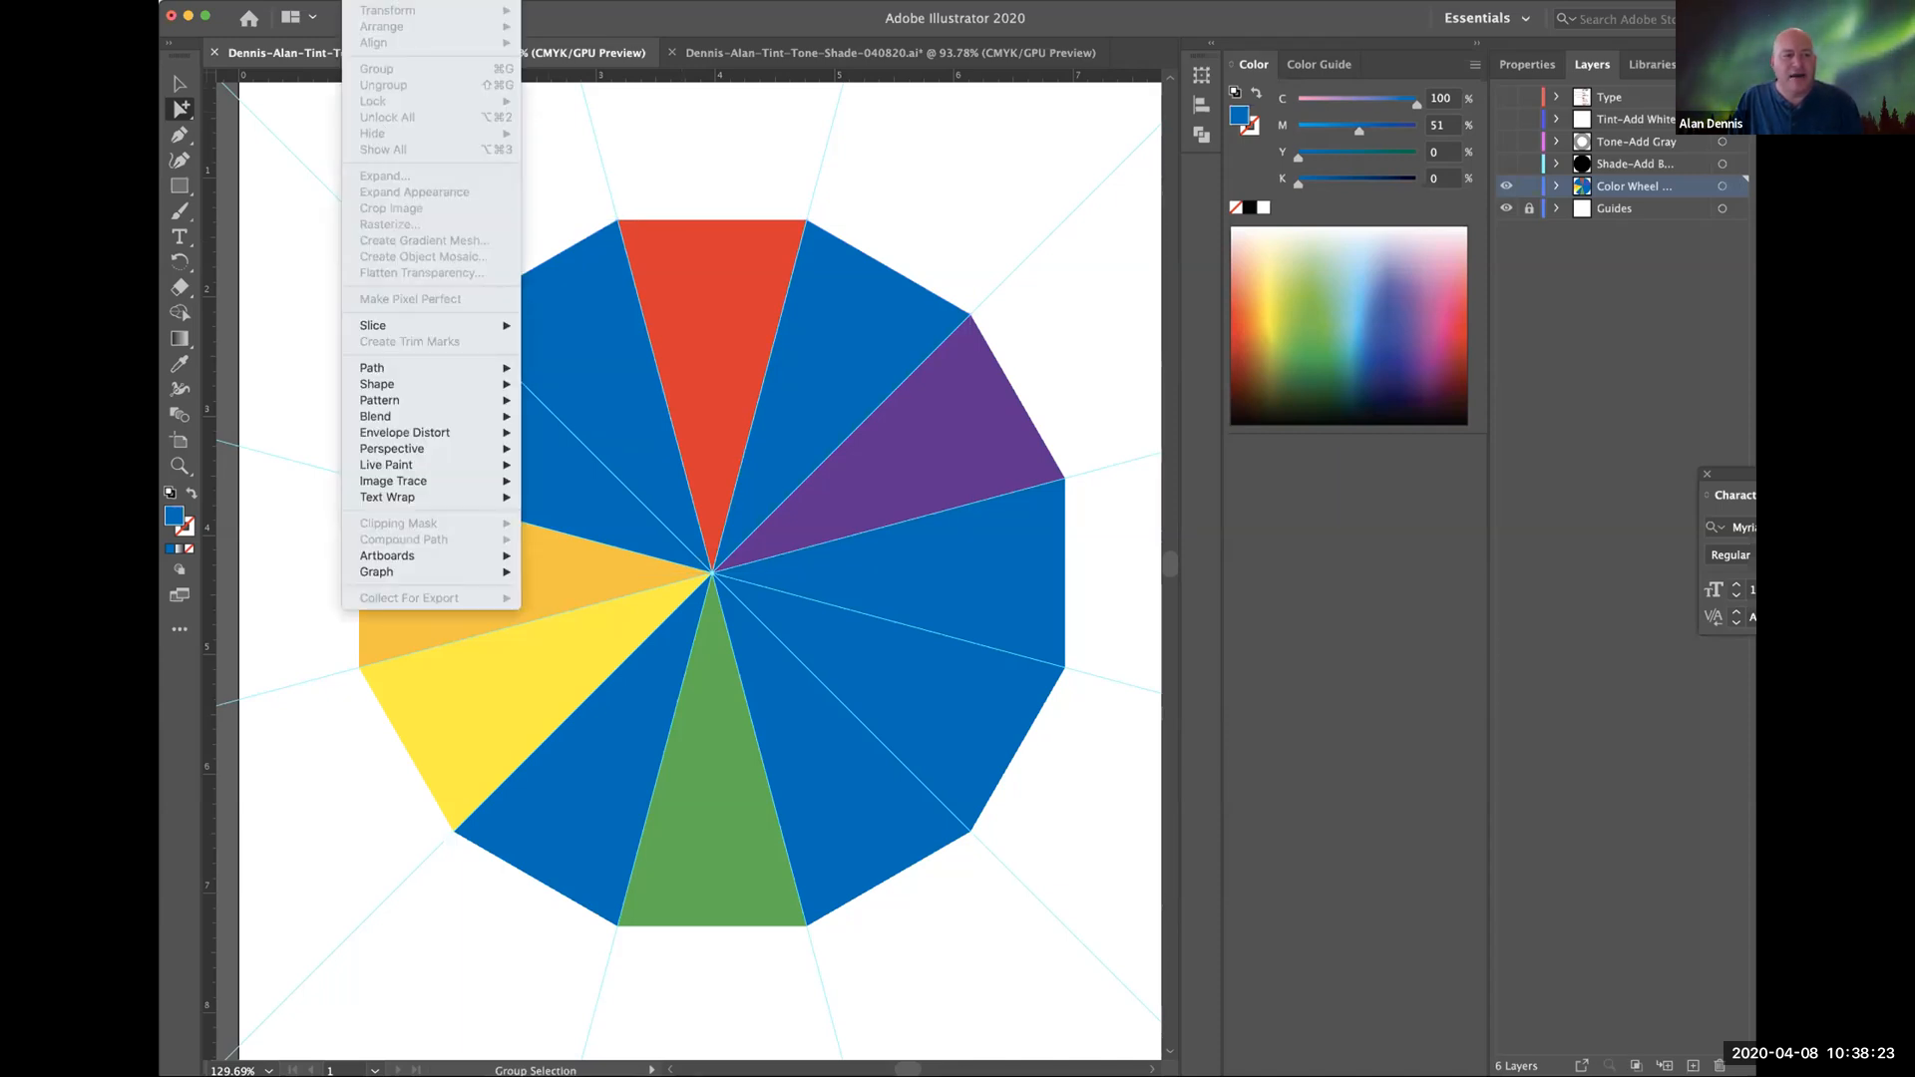
{"action": "left_click", "coordinate": [548, 70]}
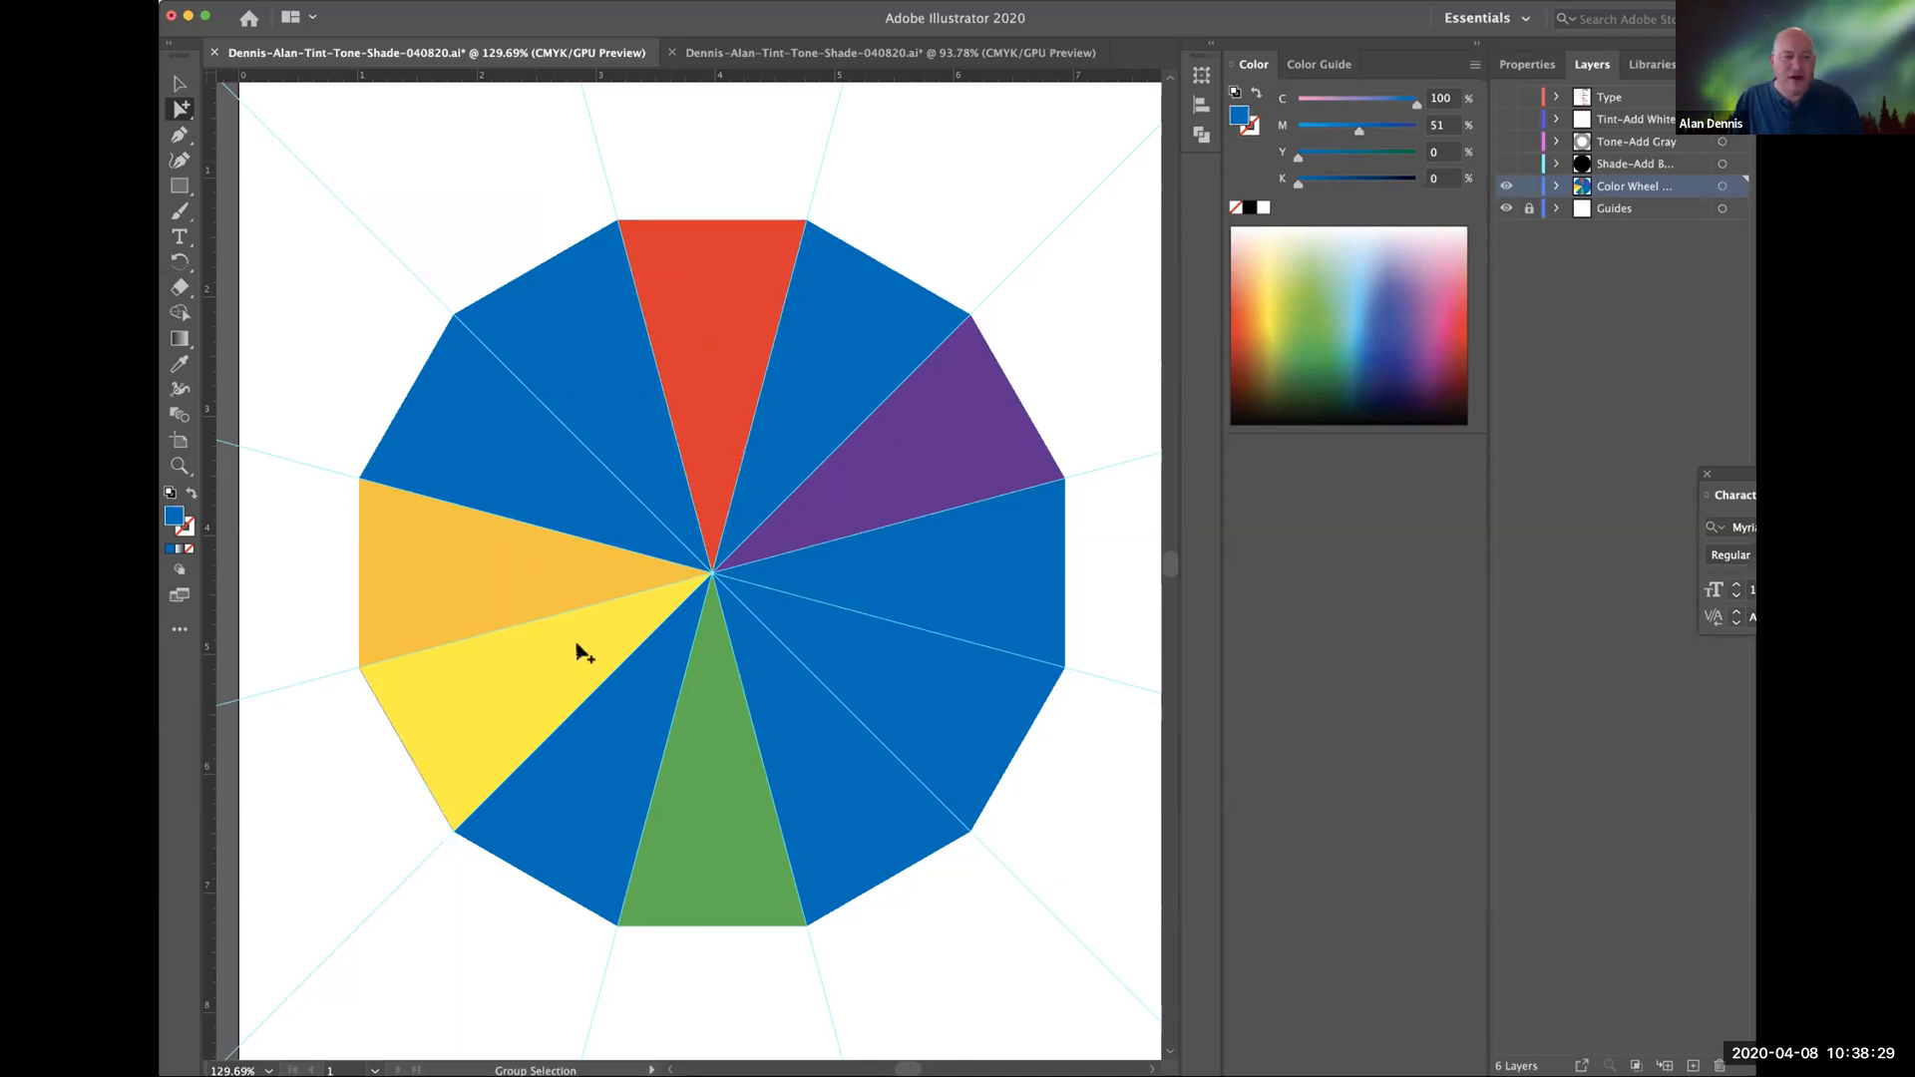
Inspect the CMYK fills of the yellow-orange and yellow wedges and of the blue wedge directly above them.
{"action": "left_click", "coordinate": [521, 591]}
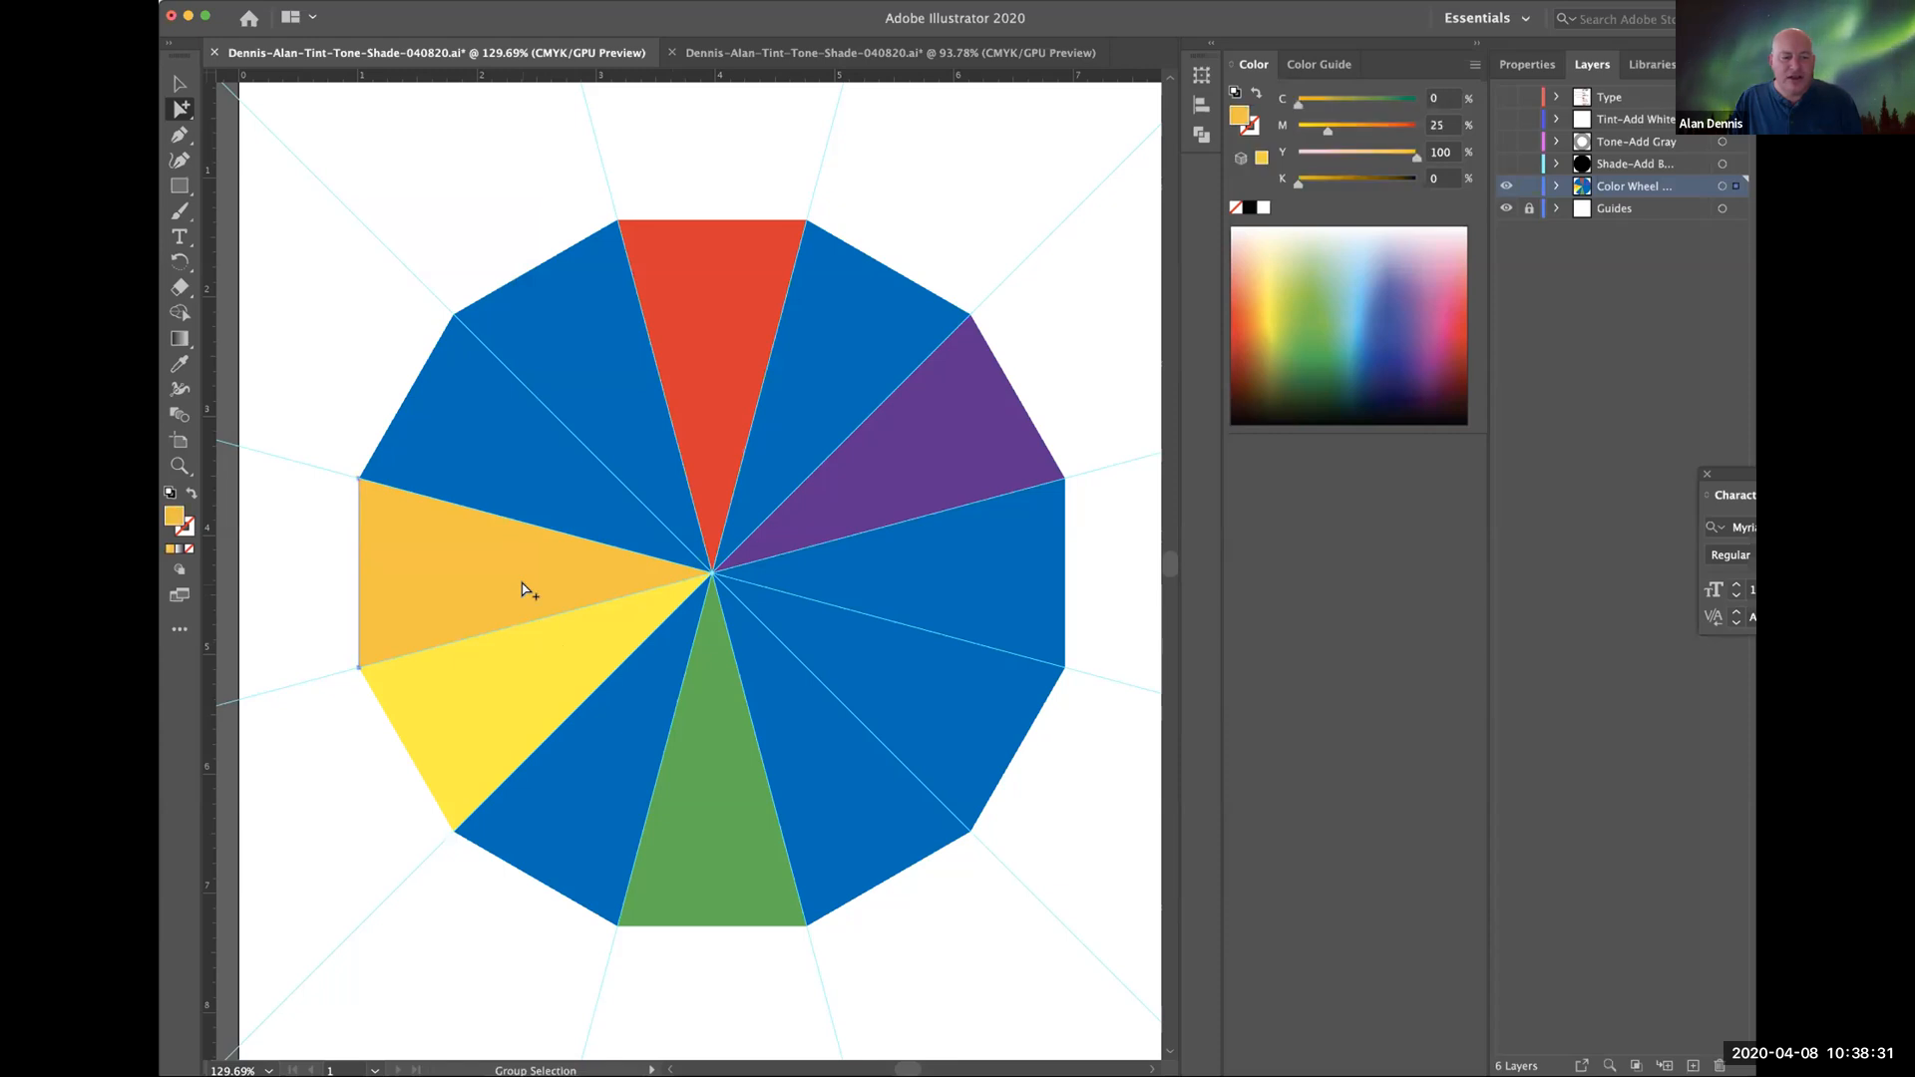
{"action": "left_click", "coordinate": [569, 651]}
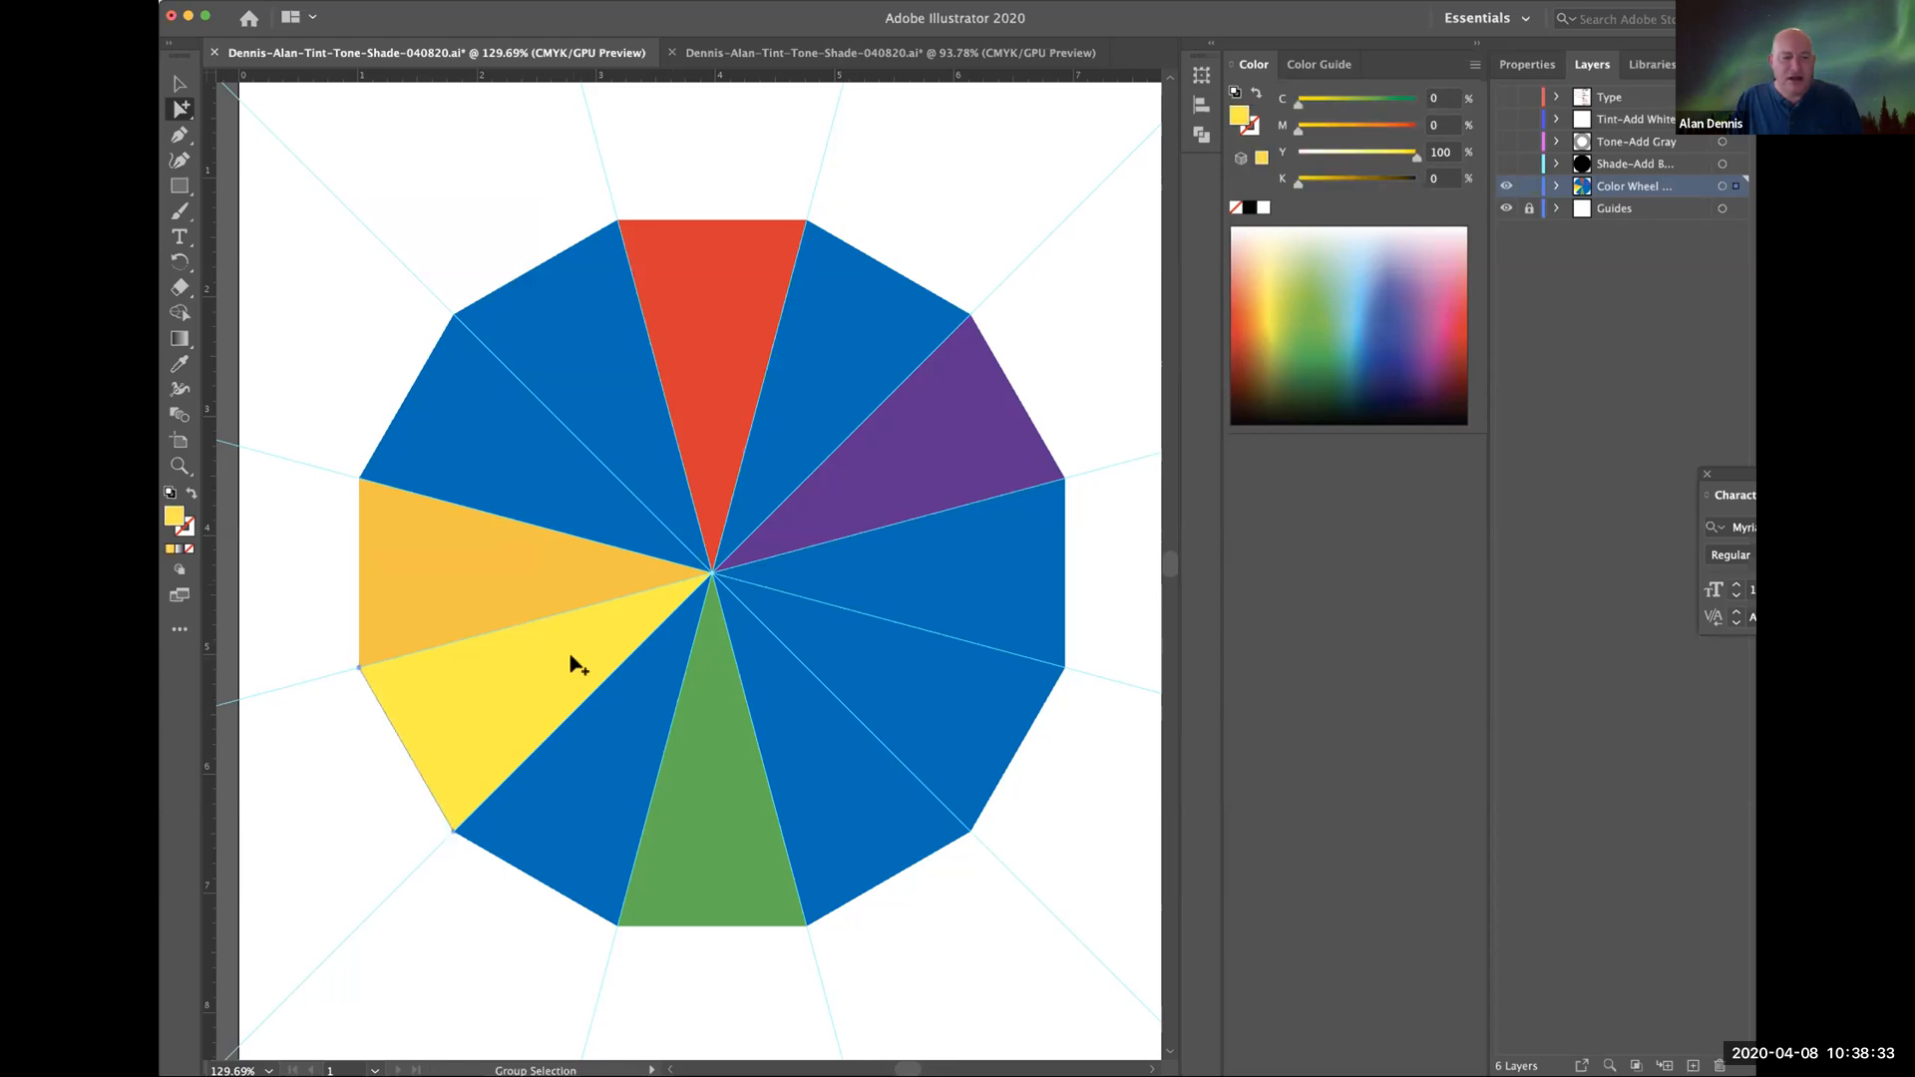
{"action": "left_click", "coordinate": [551, 496]}
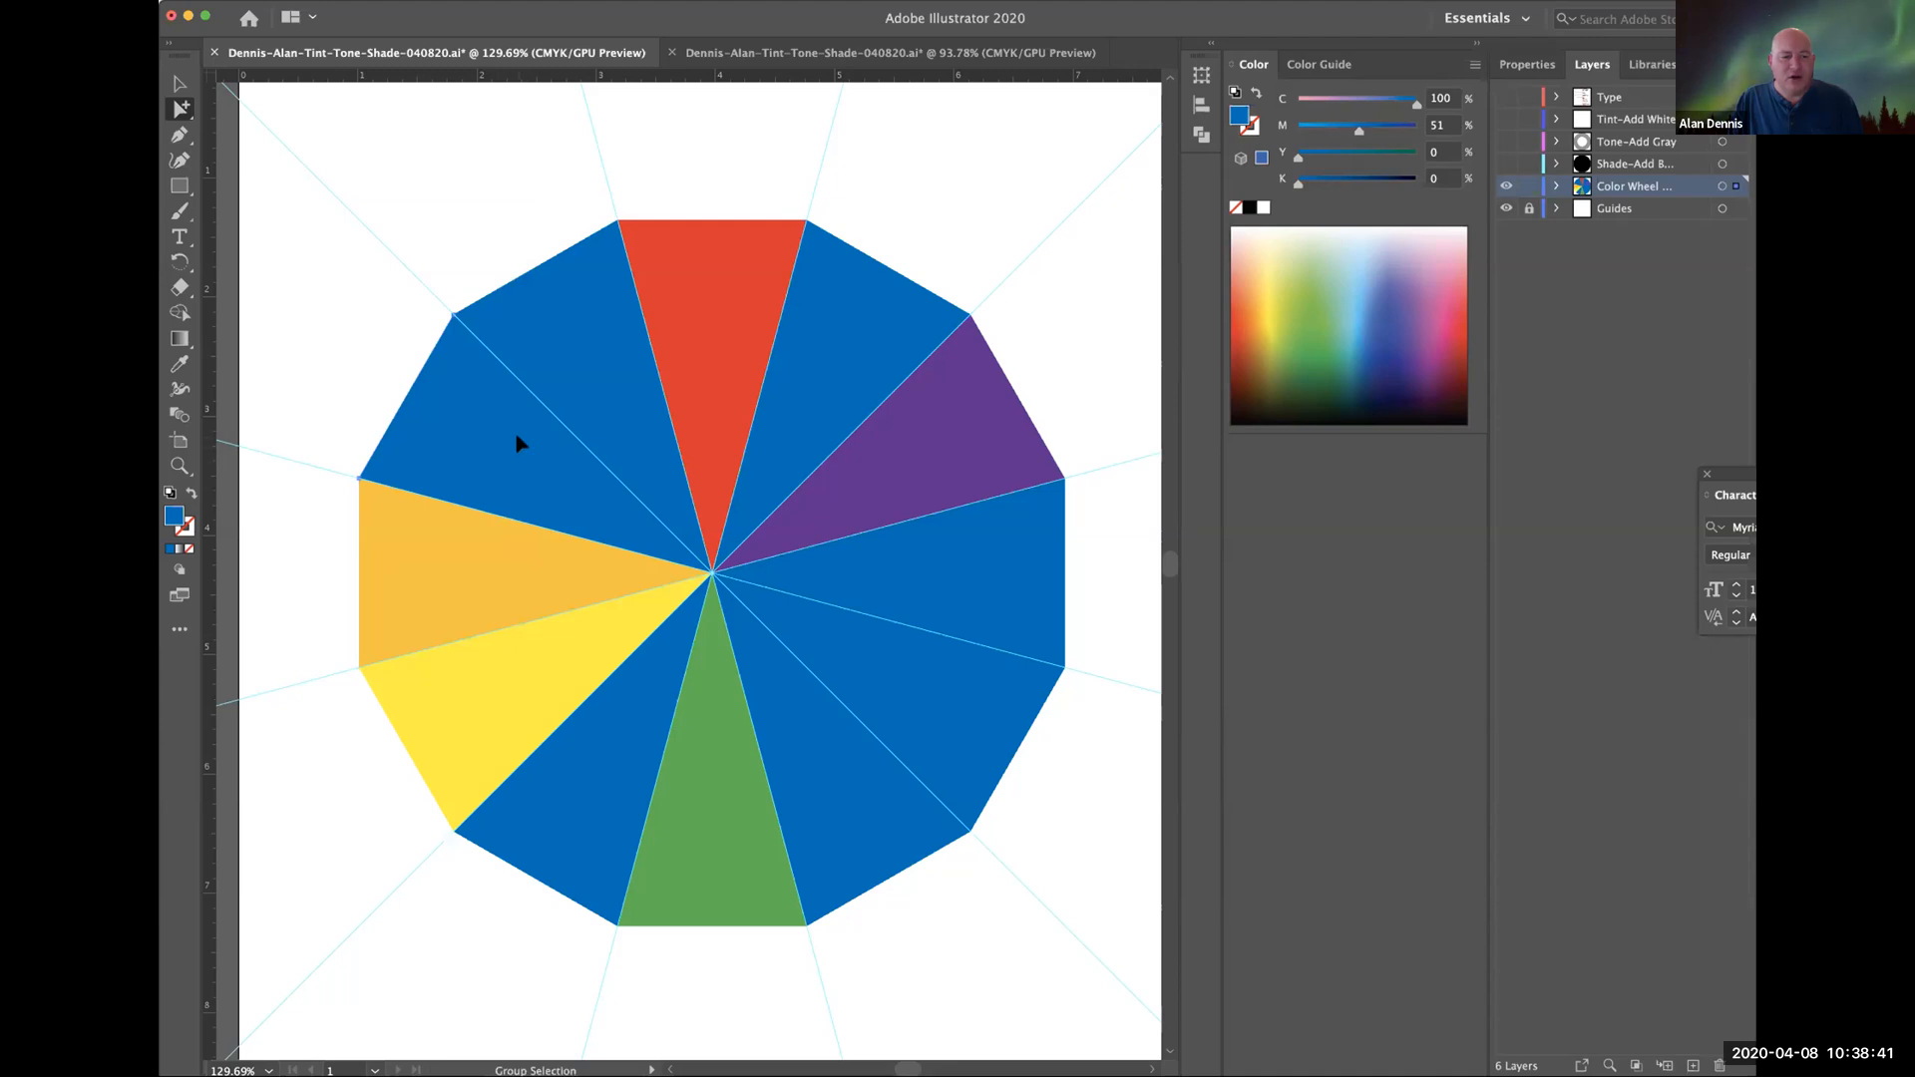
{"action": "left_click", "coordinate": [447, 598], "text": "shift"}
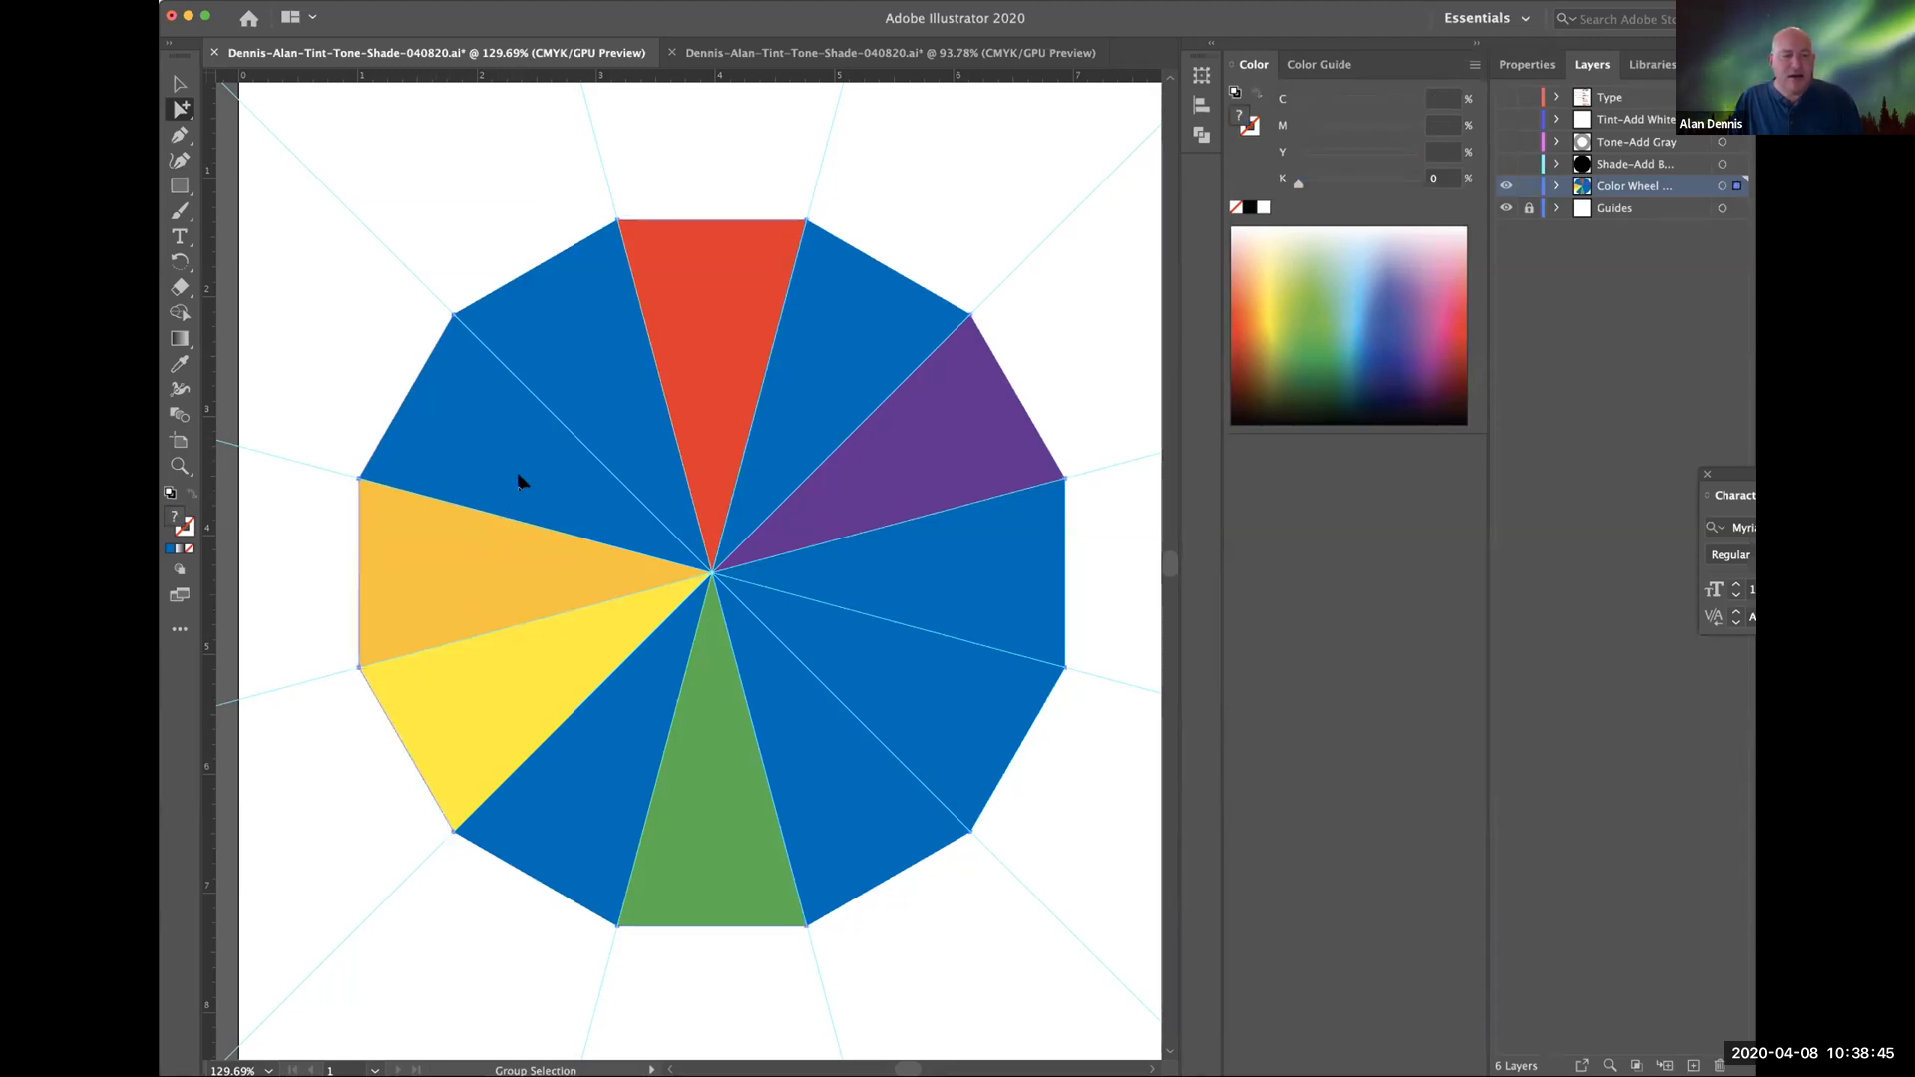
Check the CMYK fill of the orange wedge above the yellow-orange one in the finished wheel document and return to the working document.
{"action": "key", "text": "super"}
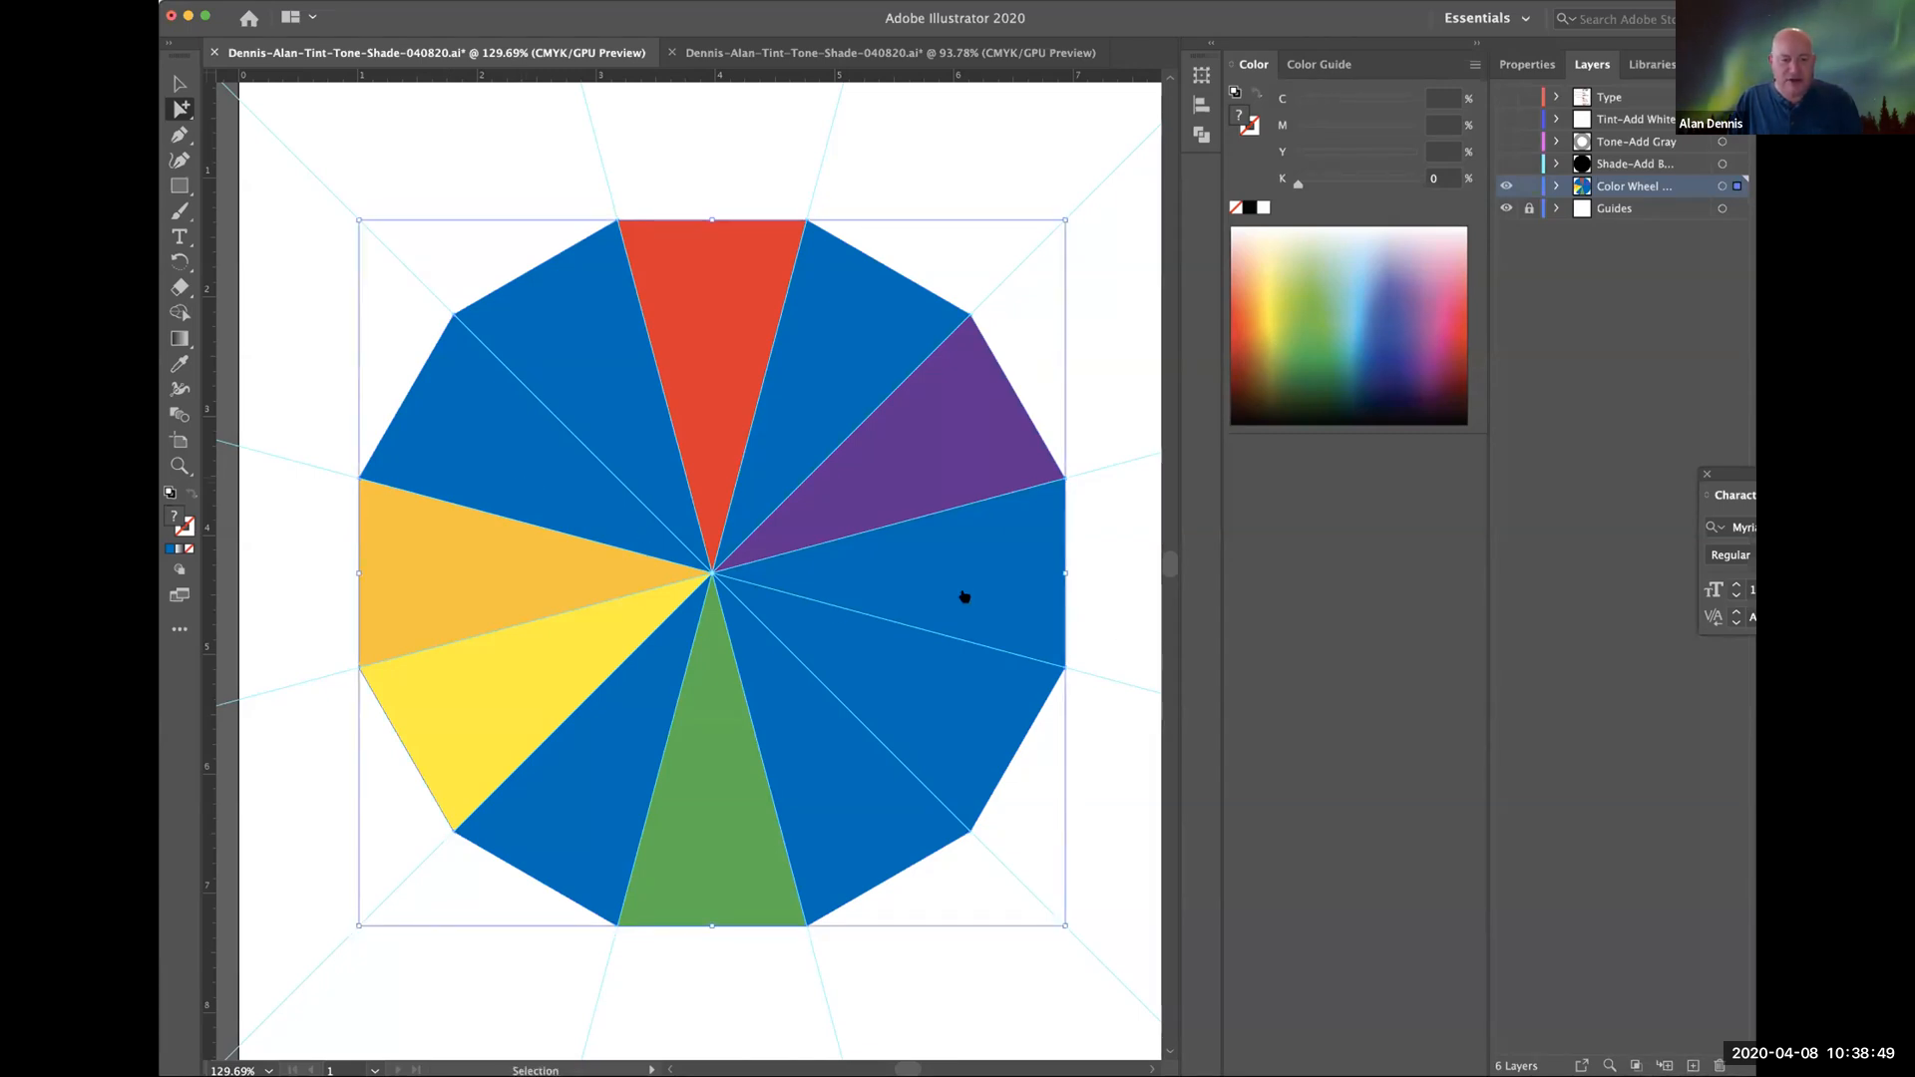
{"action": "key", "text": "super+grave"}
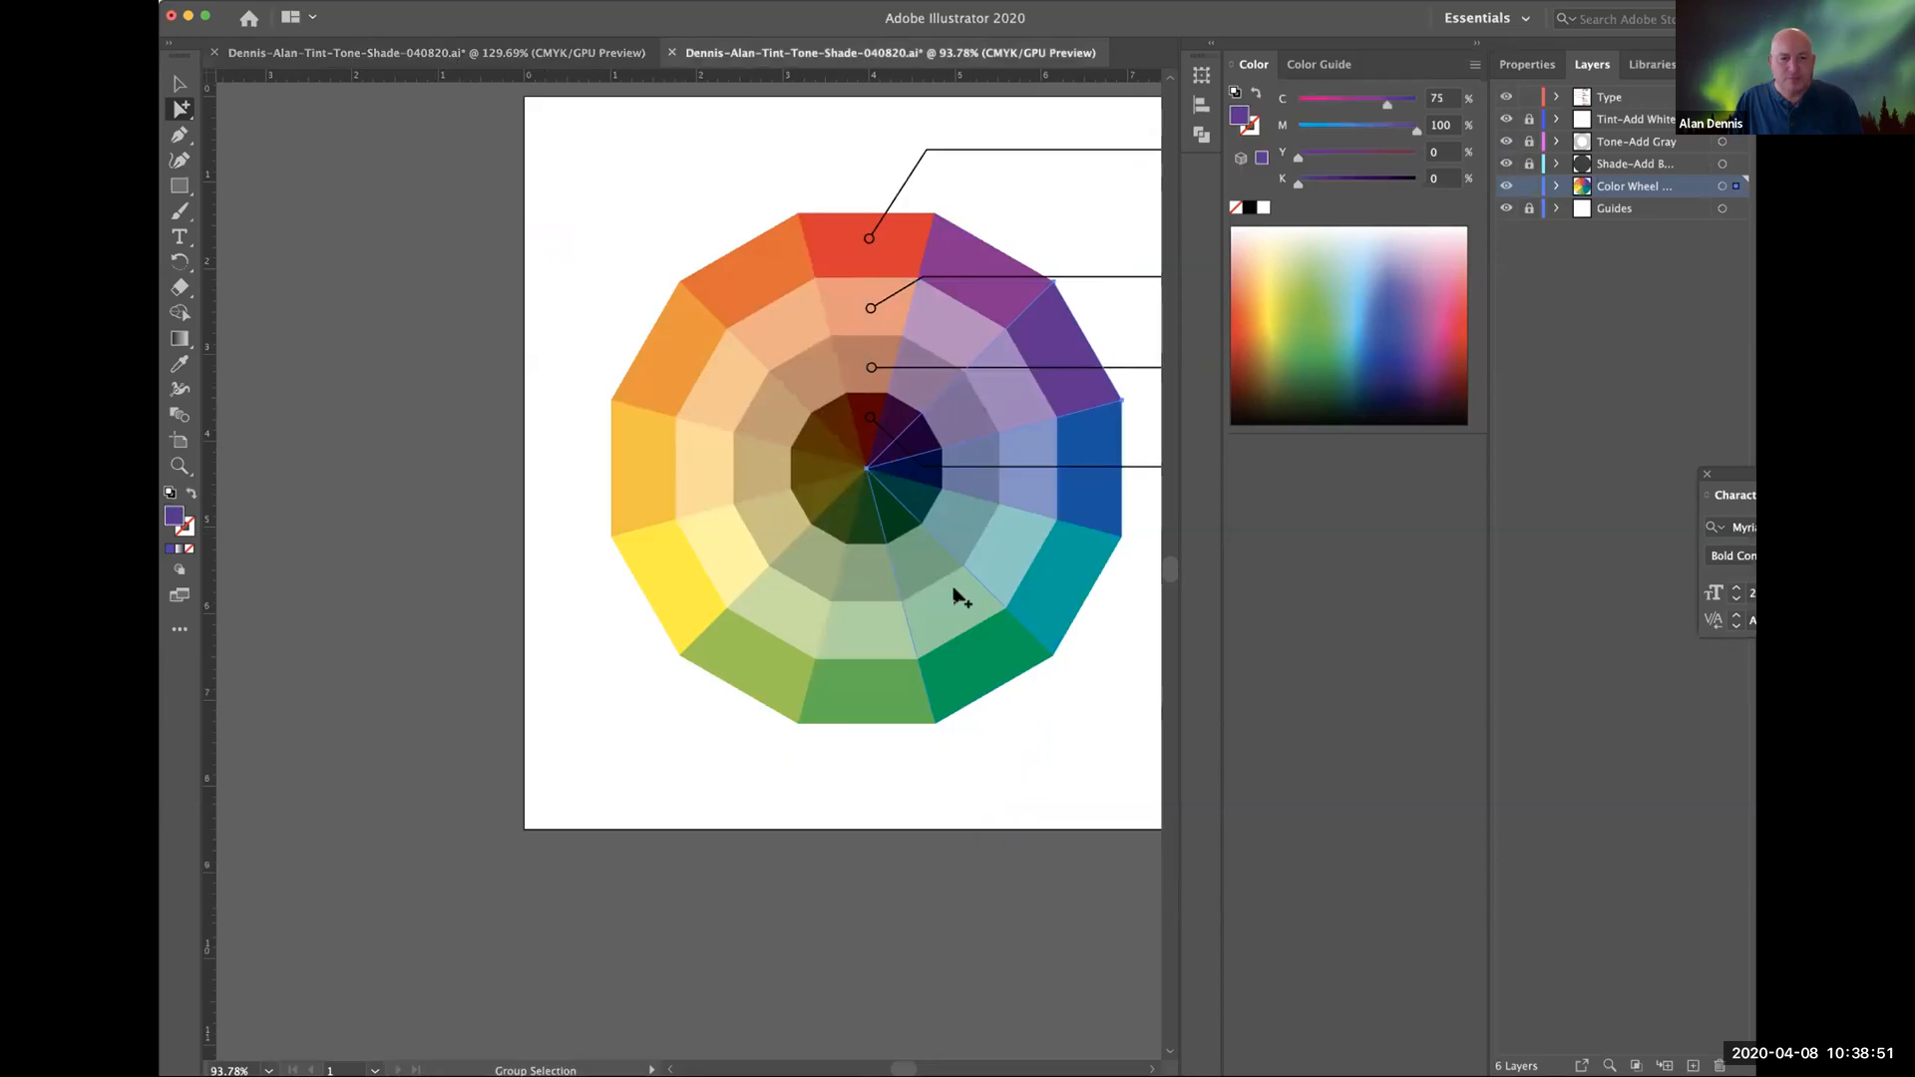
{"action": "key", "text": "super"}
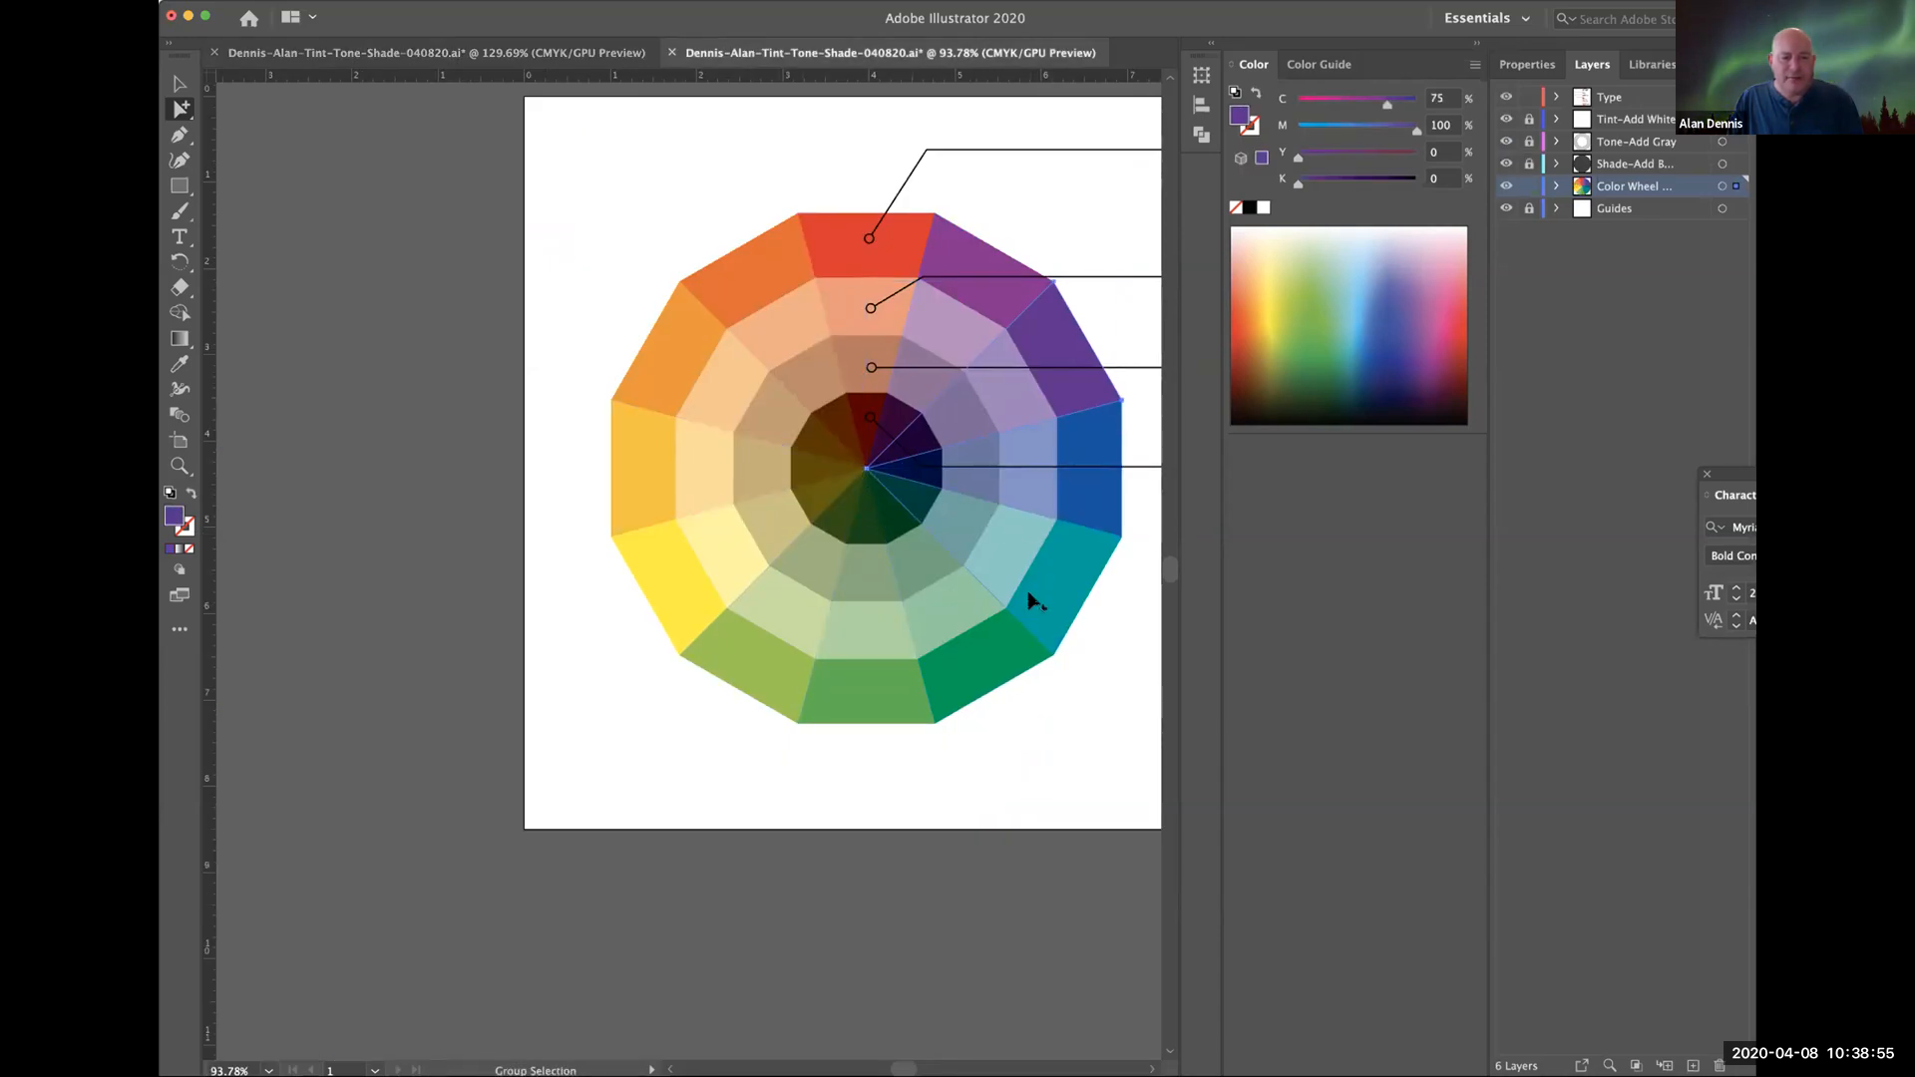
{"action": "left_click", "coordinate": [682, 361]}
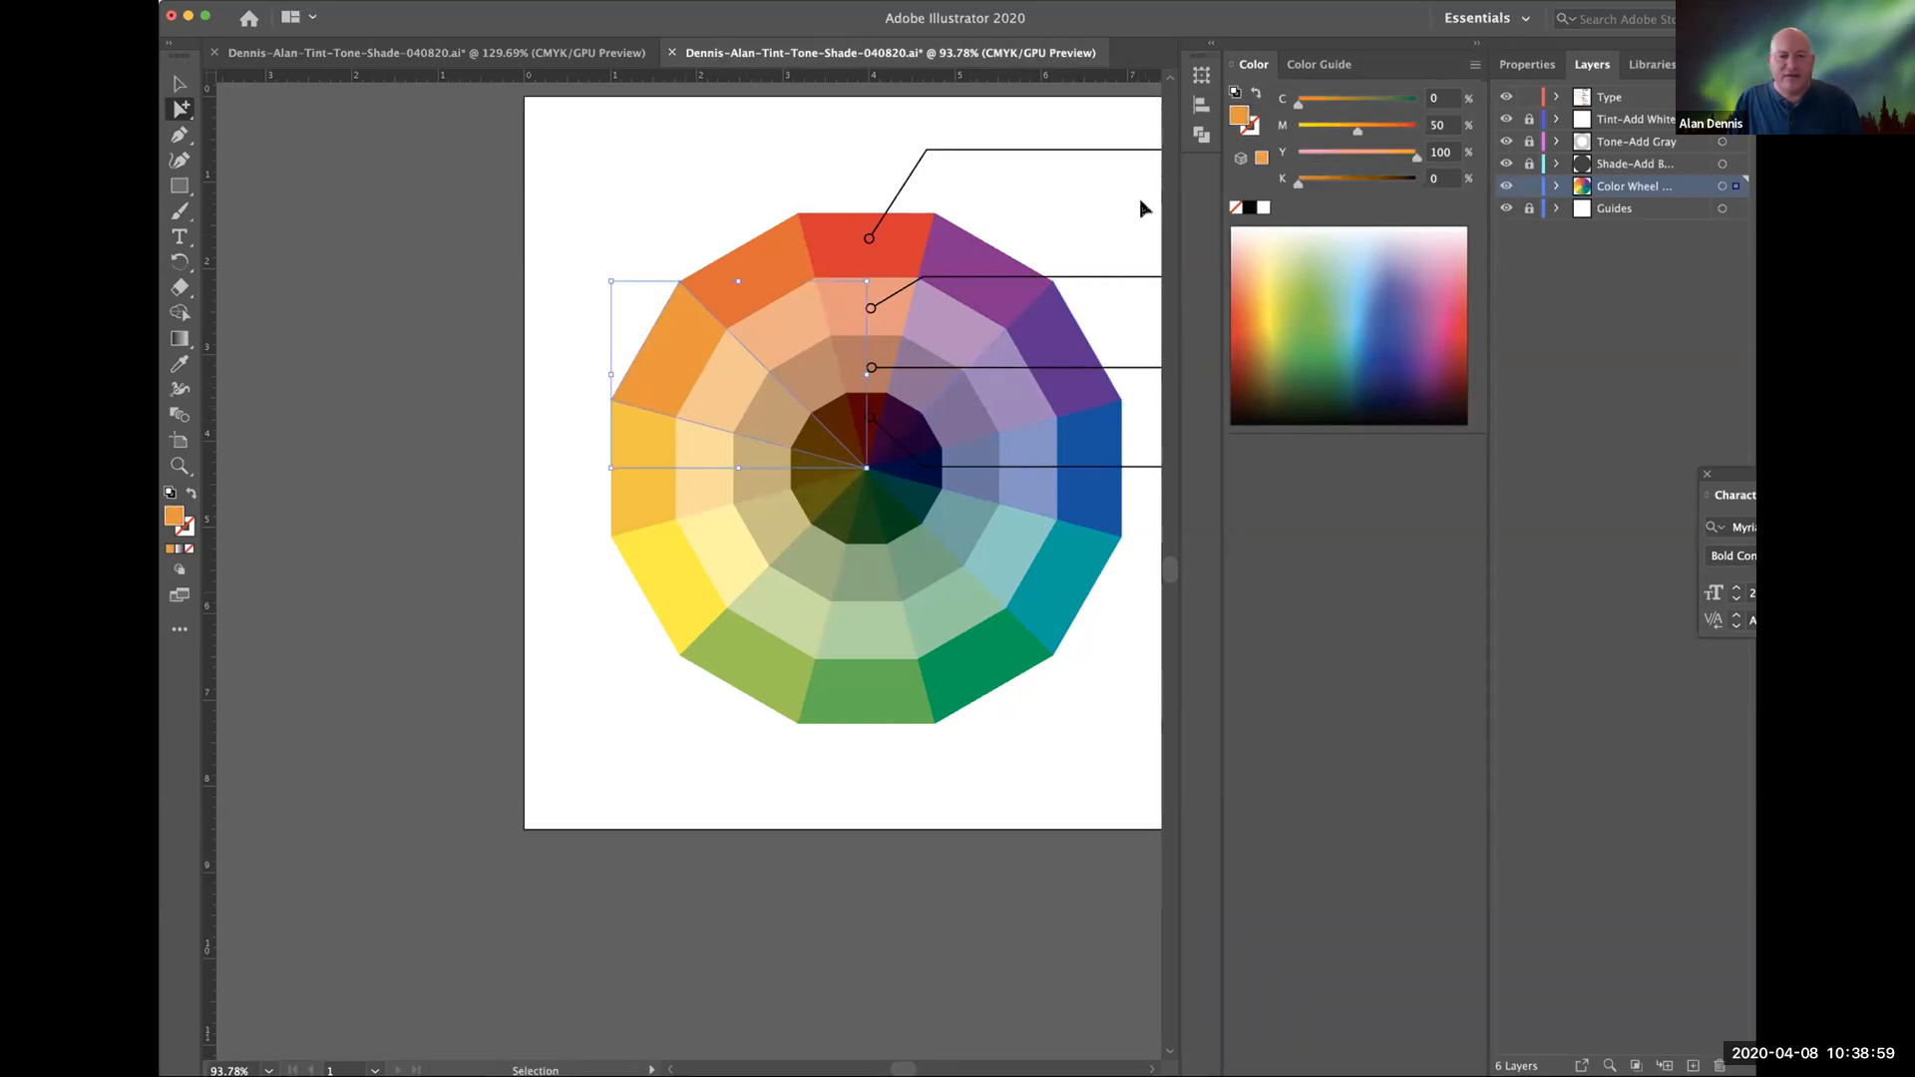
{"action": "key", "text": "super+grave"}
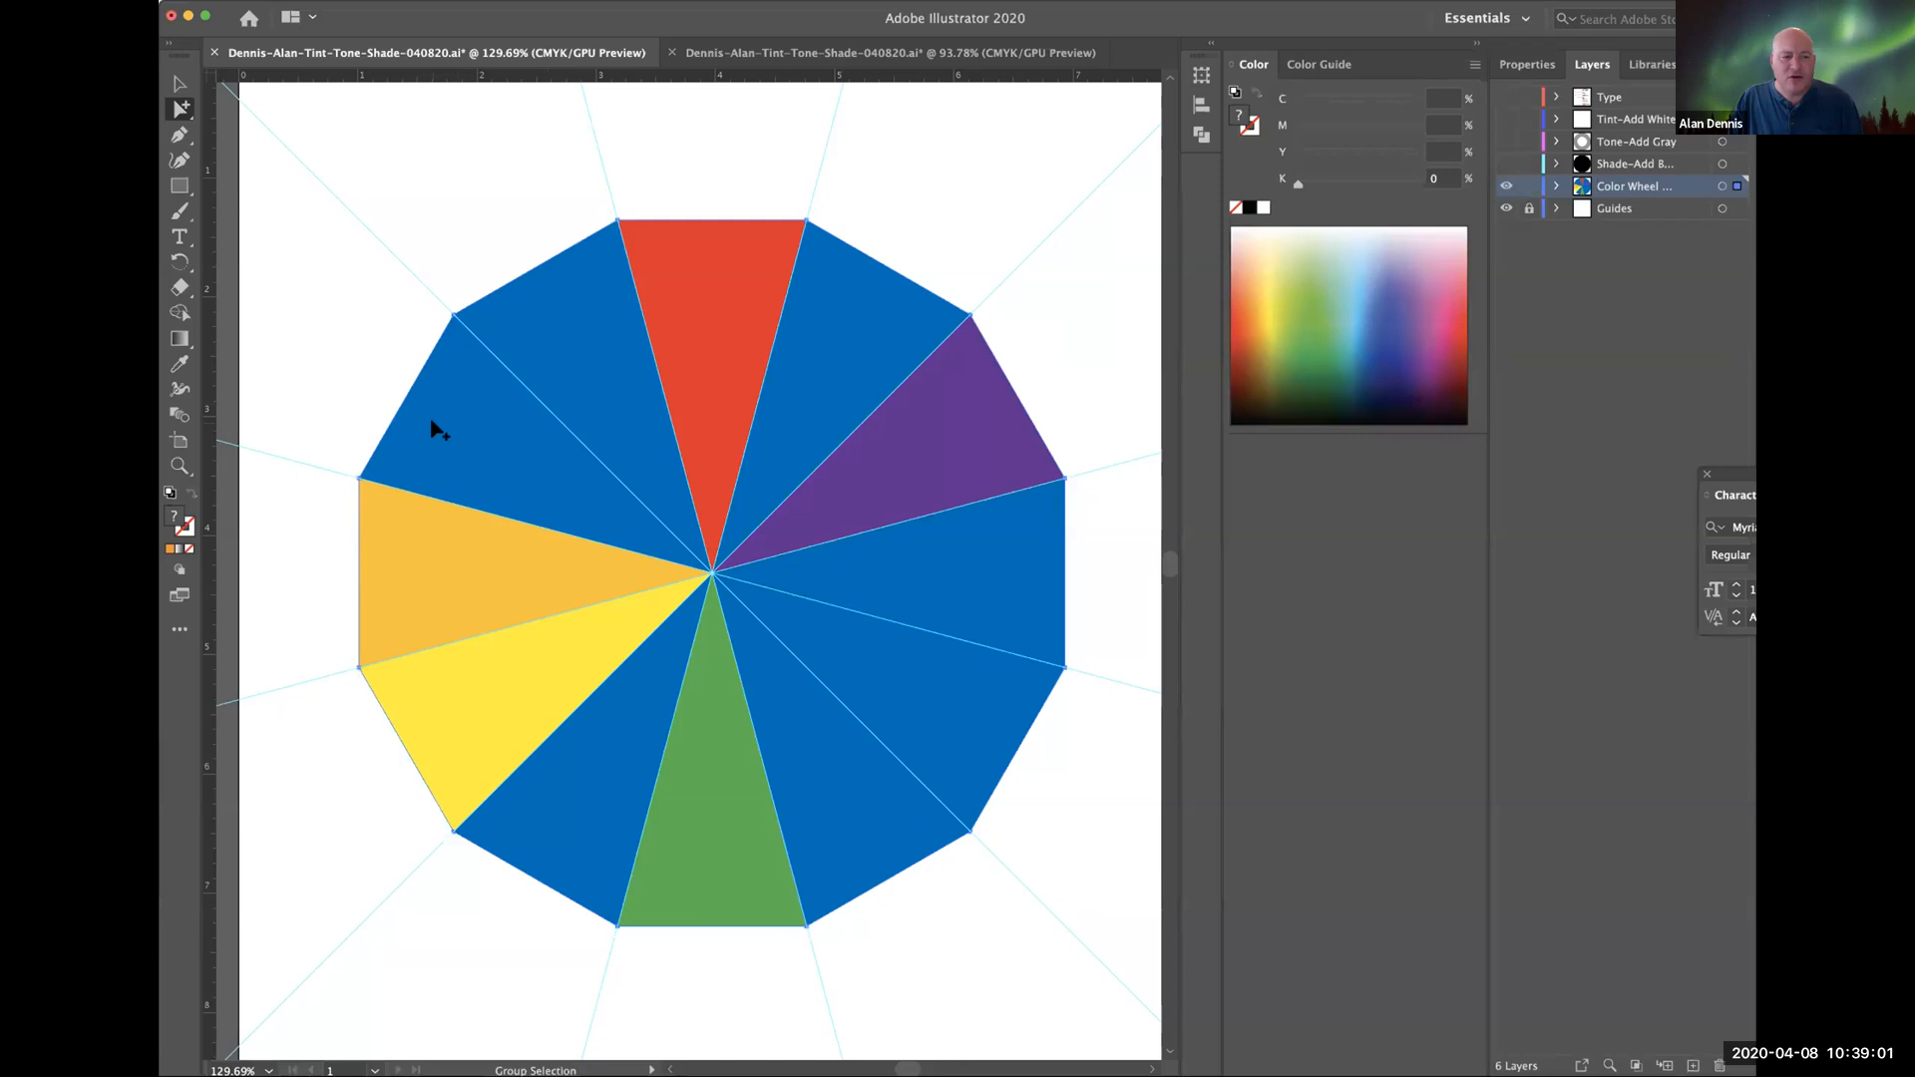
{"action": "left_click", "coordinate": [1429, 98]}
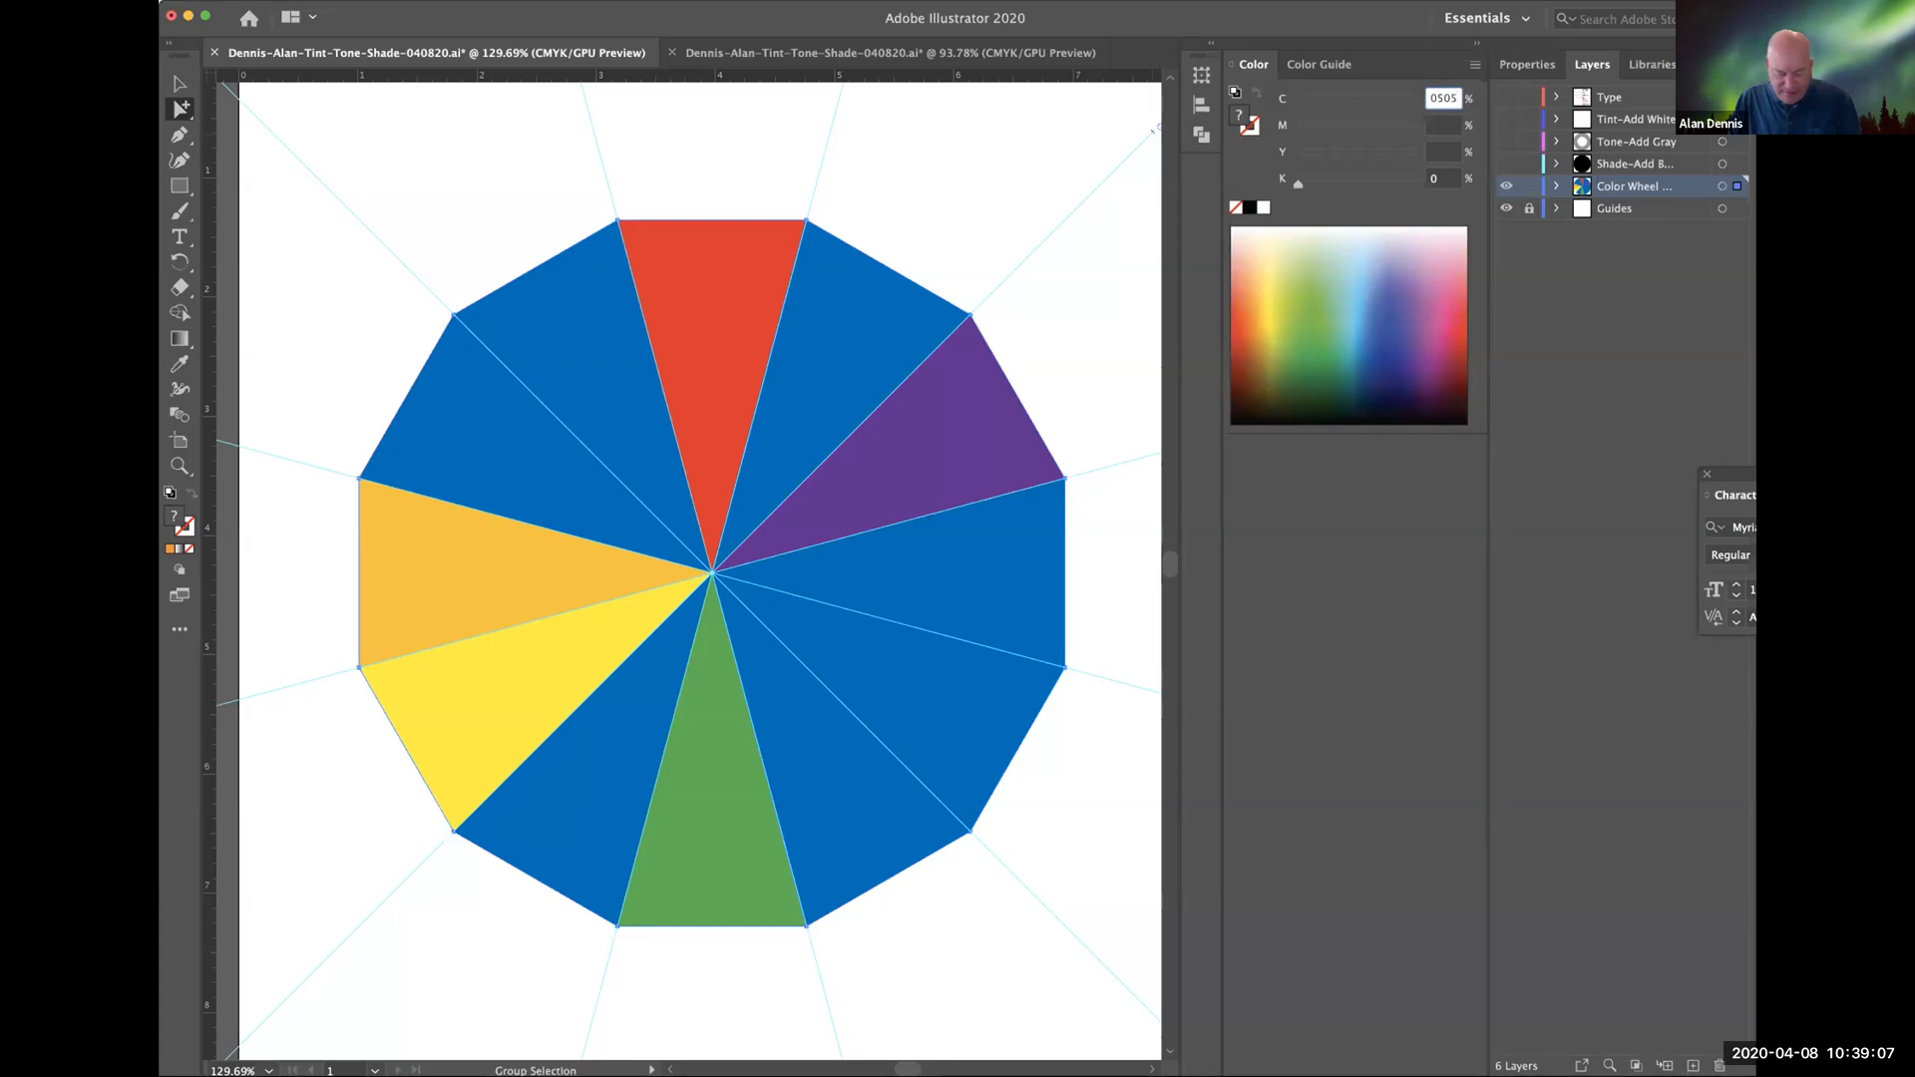
{"action": "type", "text": "100"}
{"action": "key", "text": "Tab"}
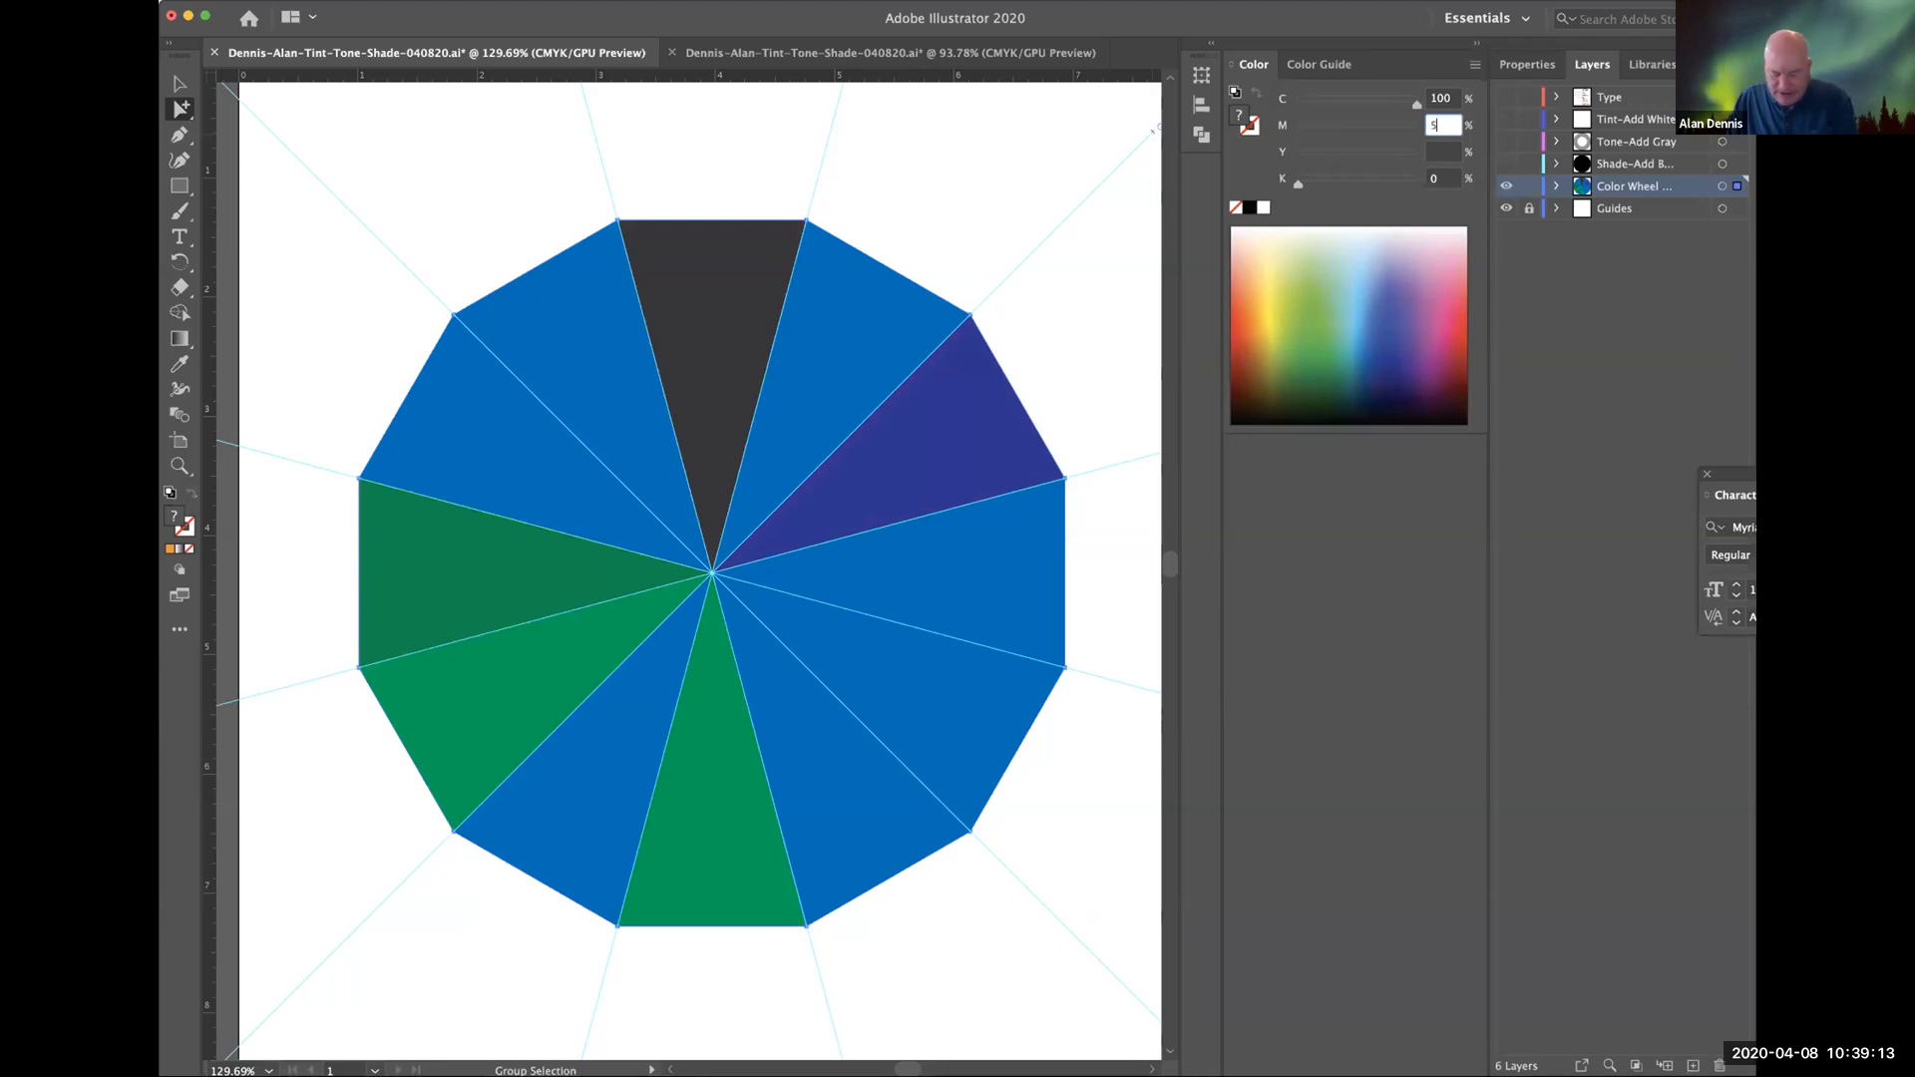
{"action": "left_click", "coordinate": [1445, 149]}
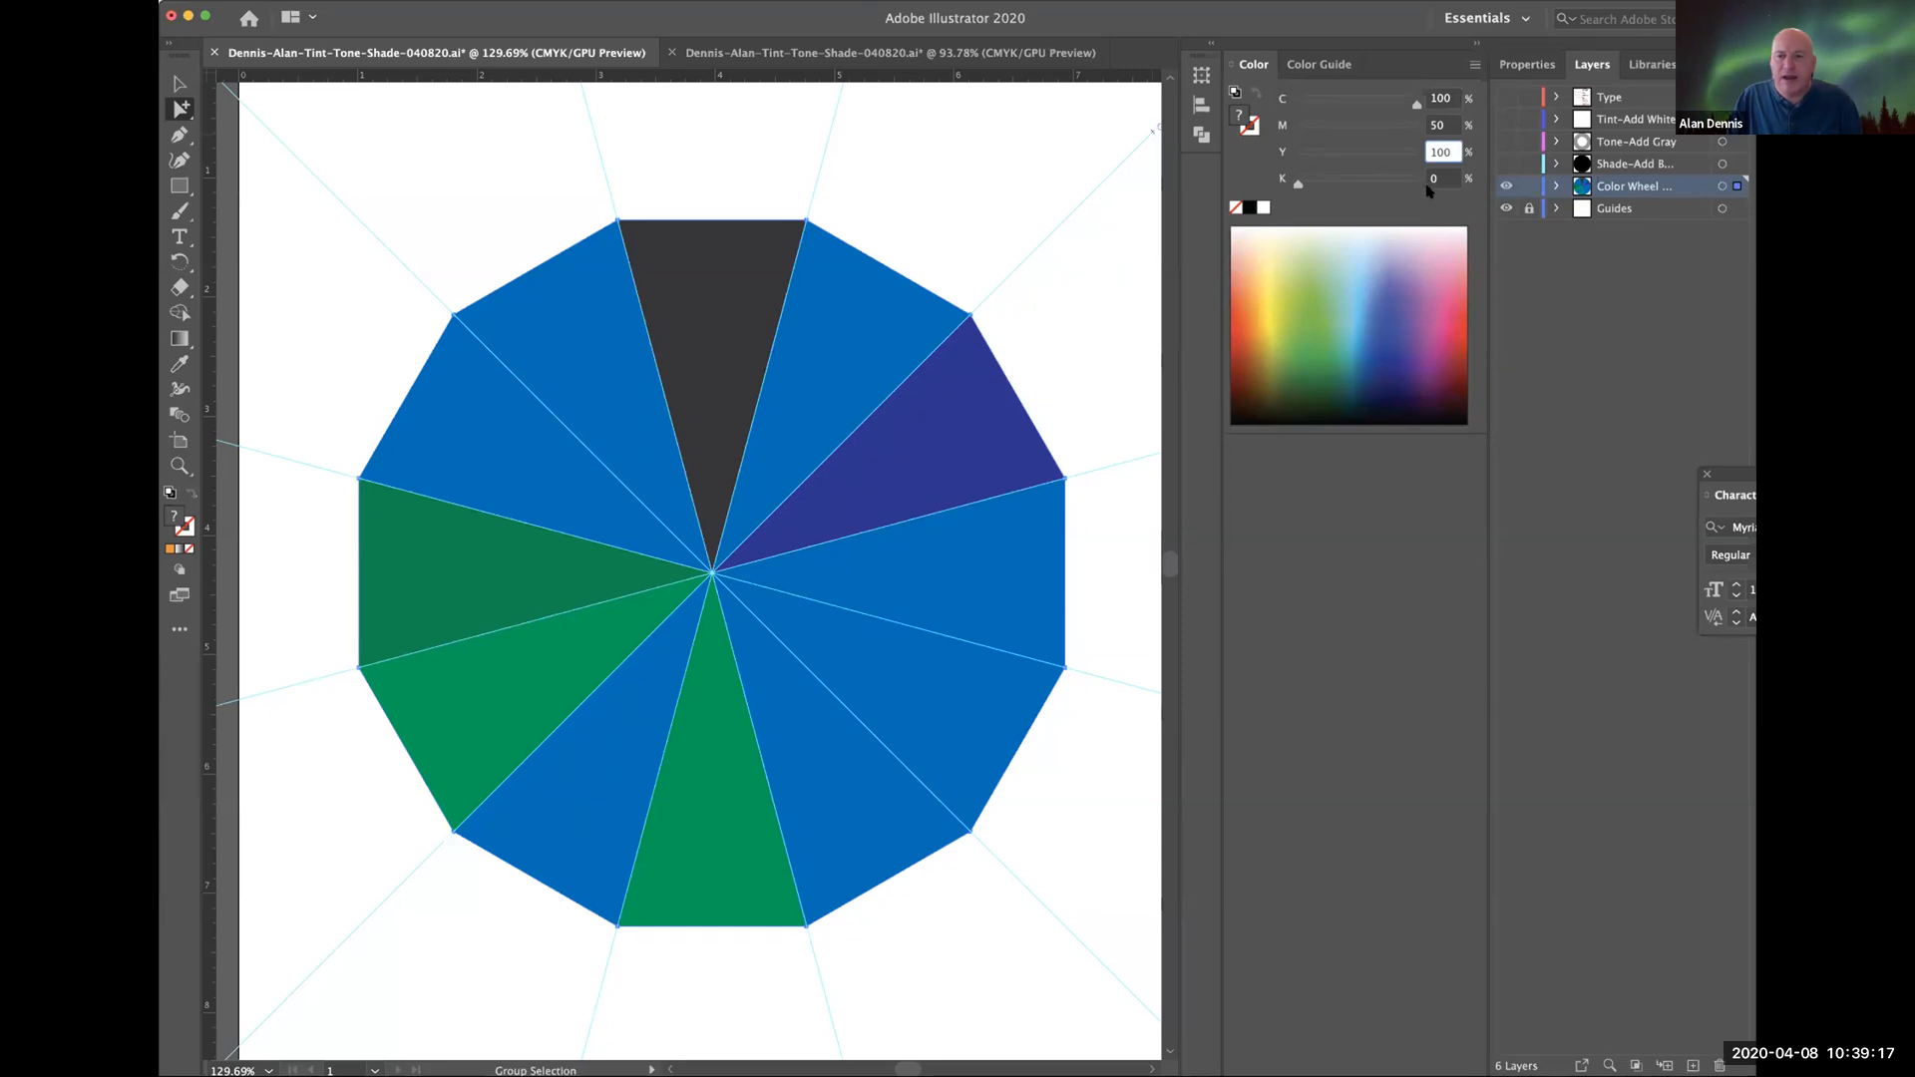
{"action": "left_click_drag", "start_coordinate": [1417, 104], "coordinate": [1261, 108]}
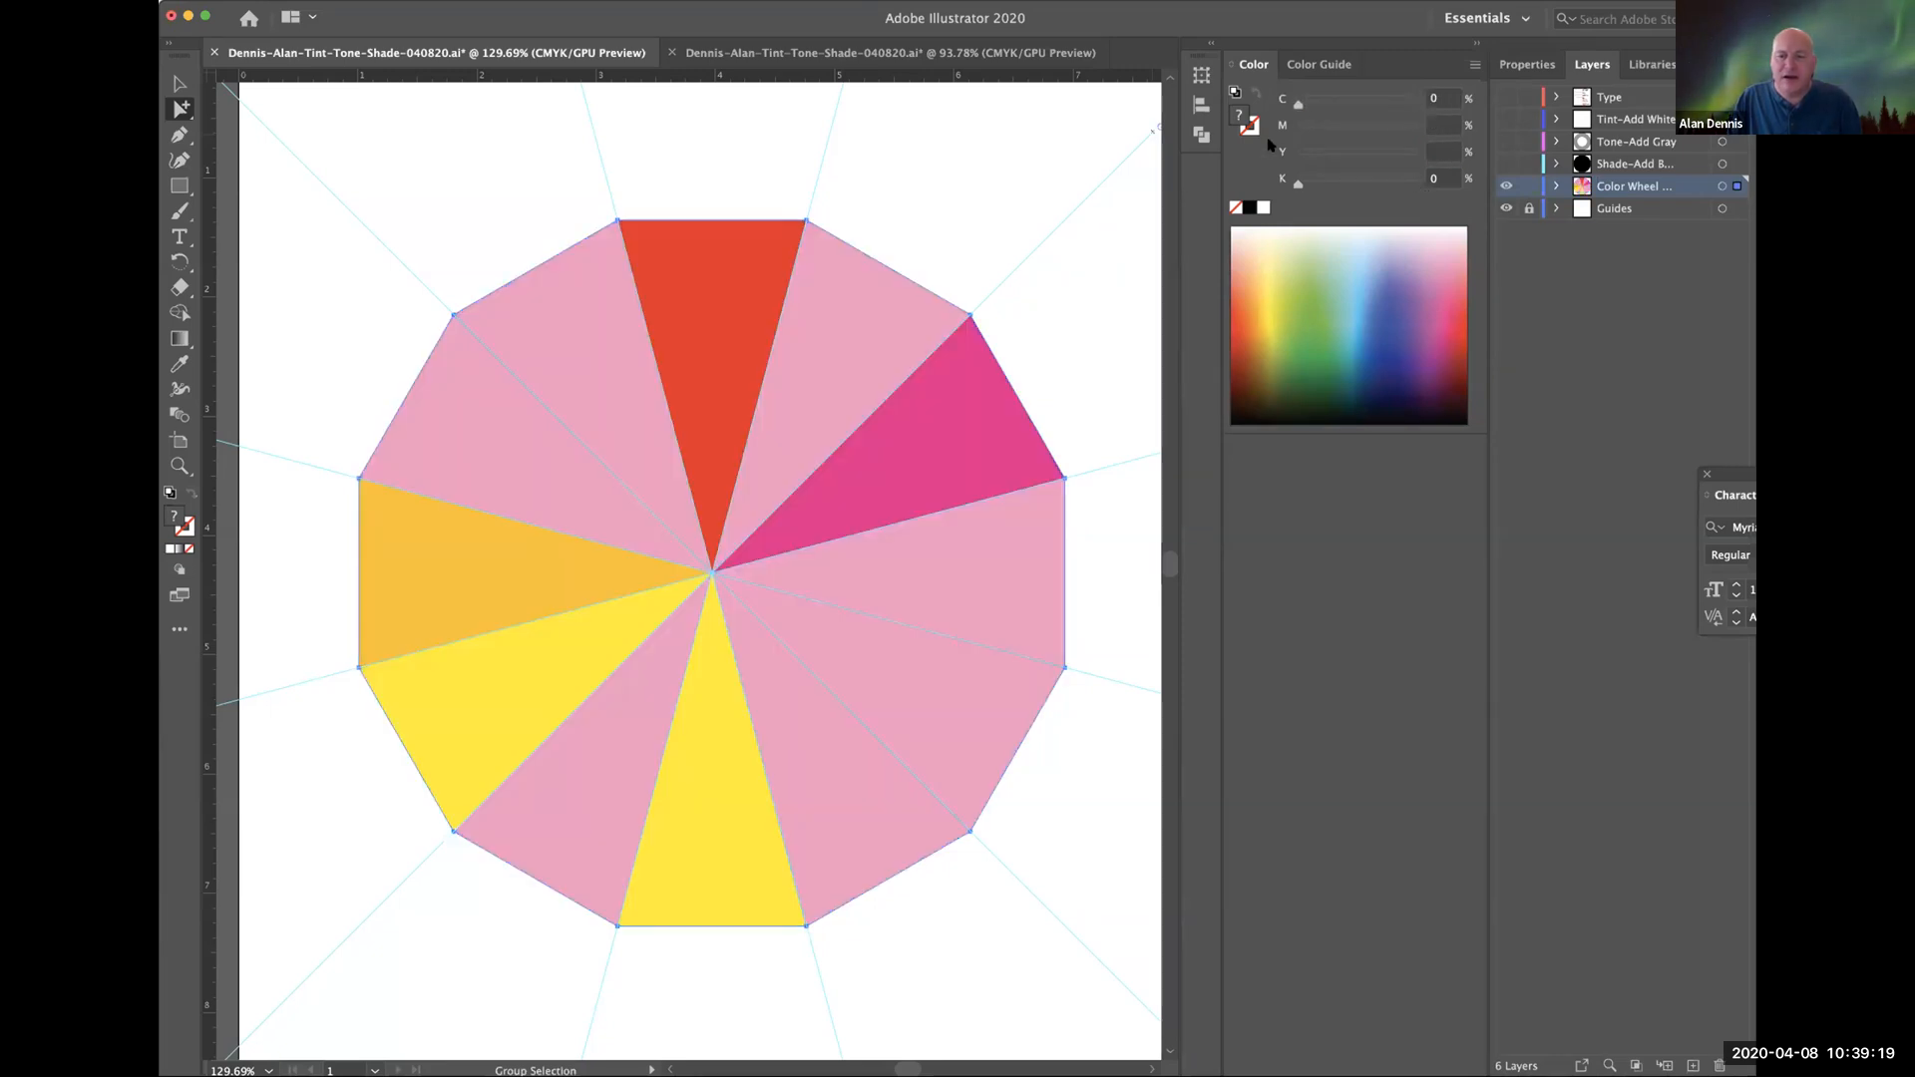
{"action": "key", "text": "ctrl+z"}
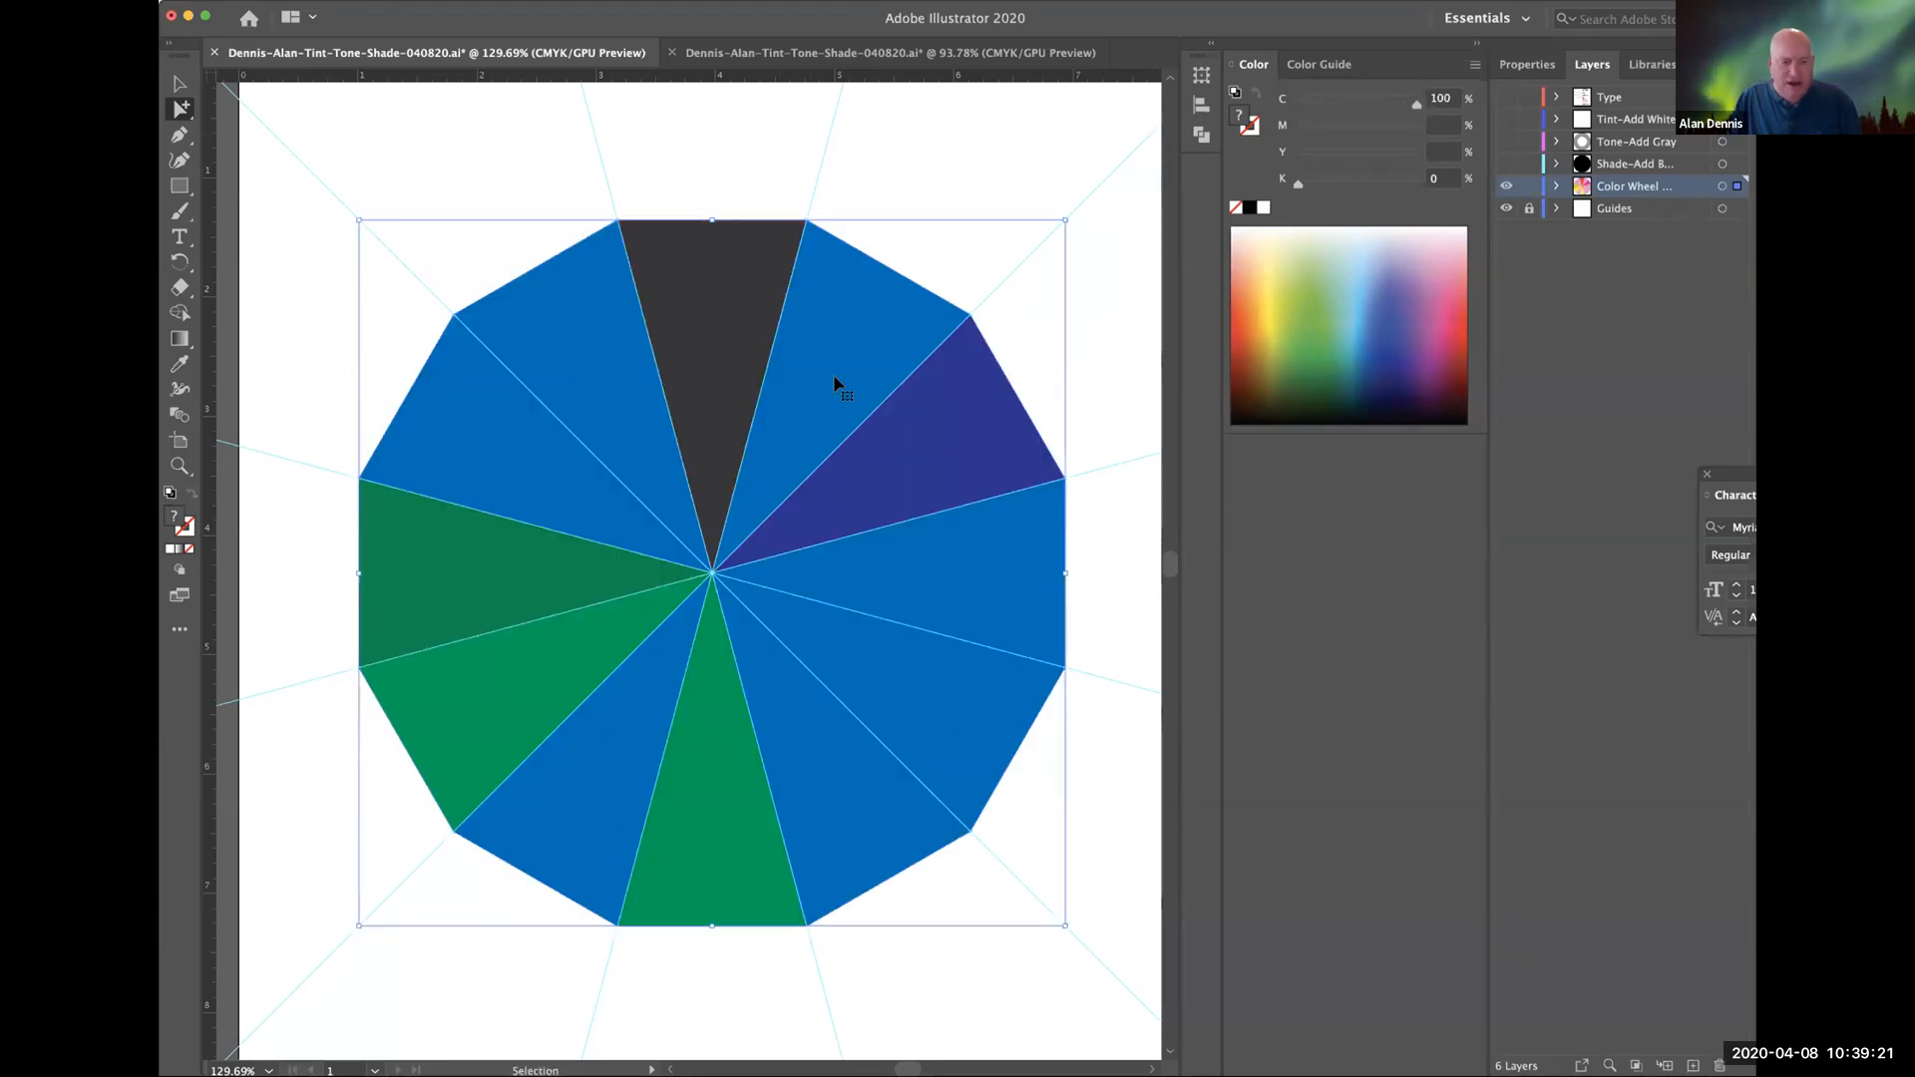
{"action": "left_click", "coordinate": [496, 450]}
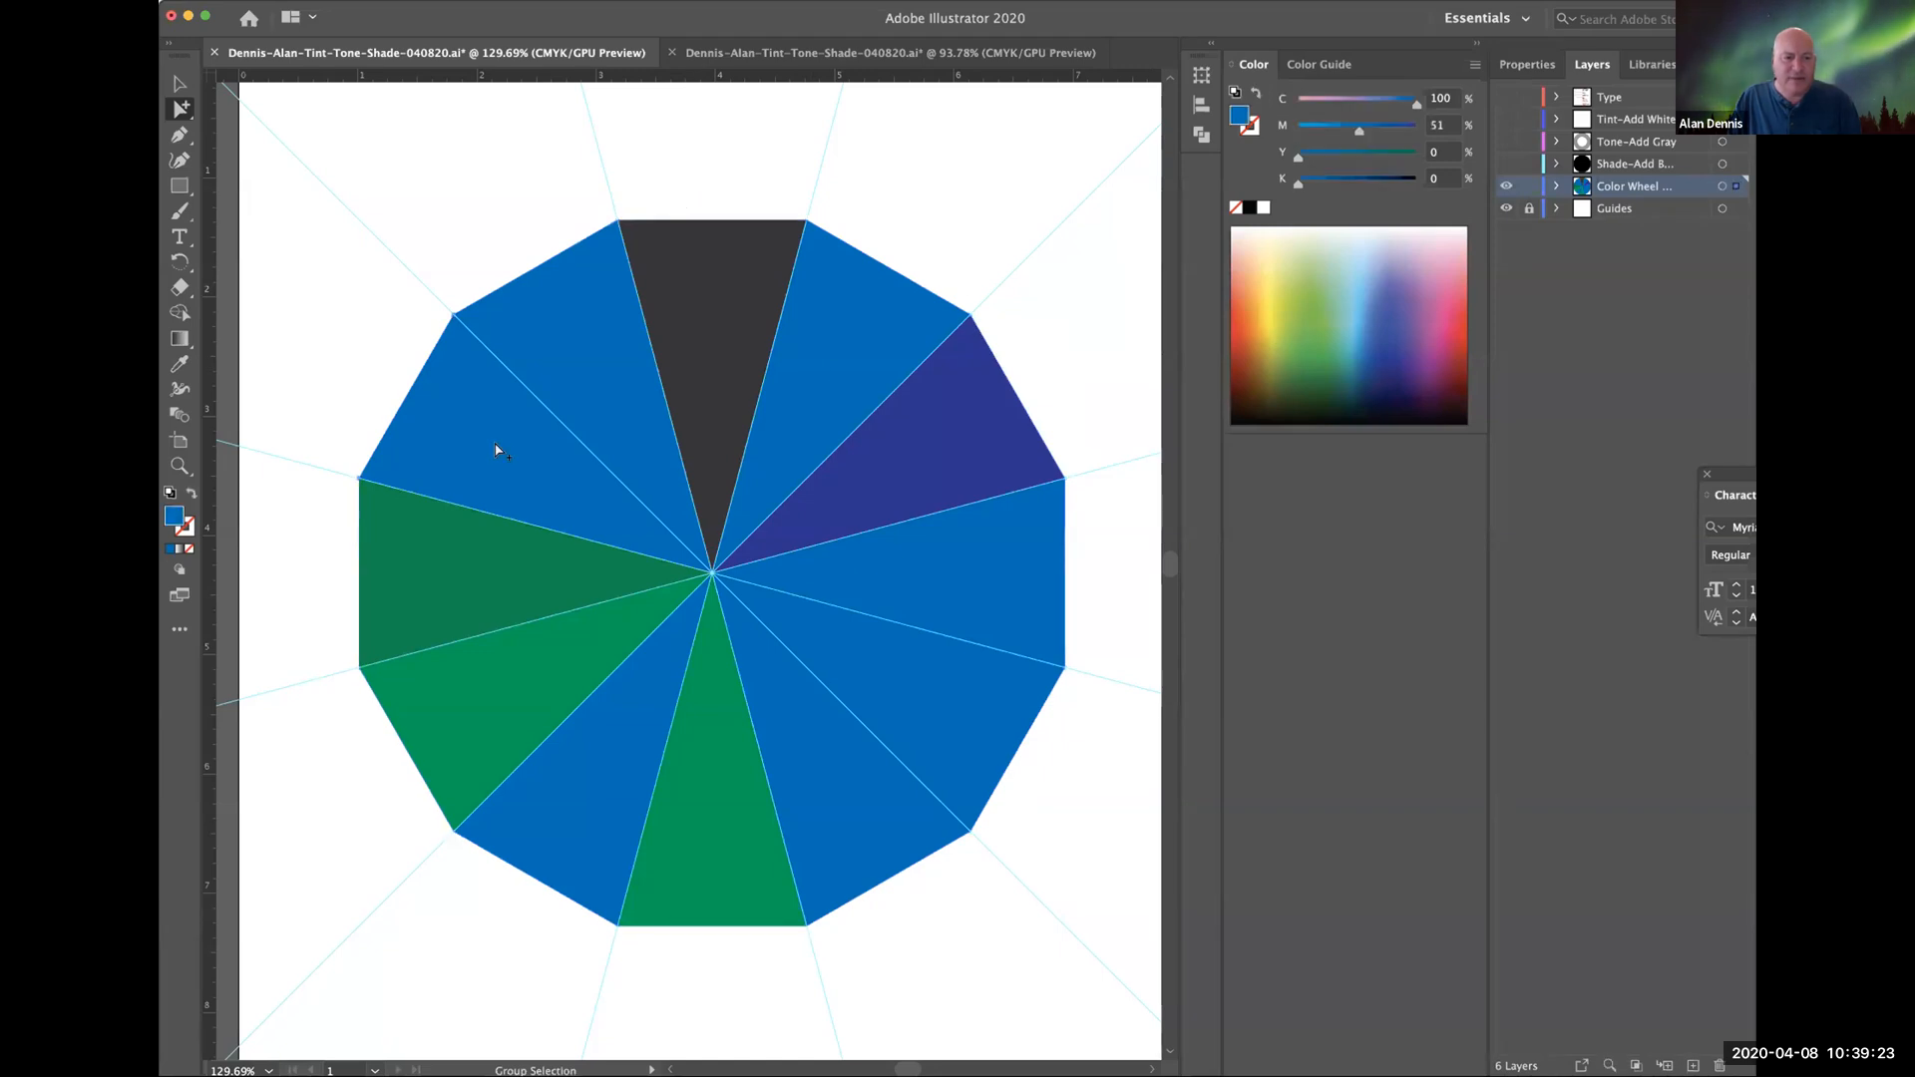
{"action": "key", "text": "ctrl+z"}
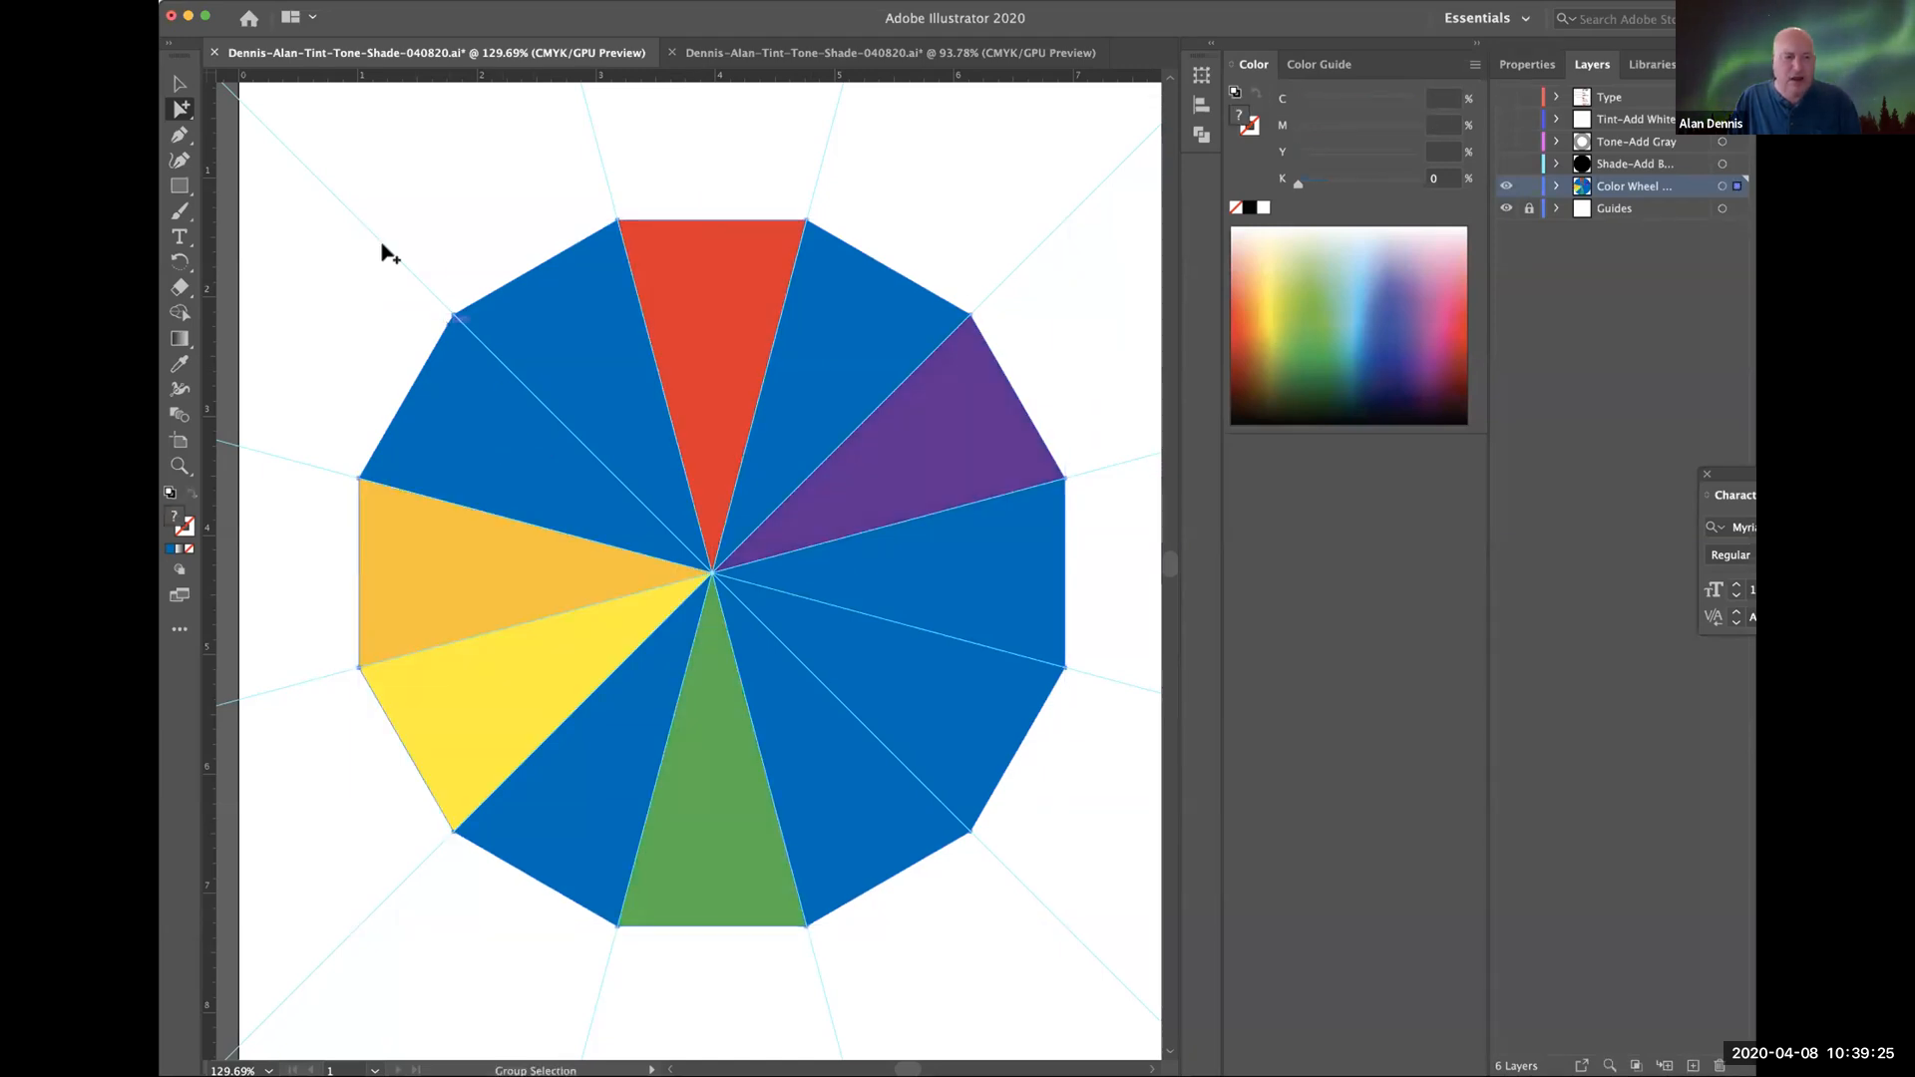
Fill only the blue wedge directly above the yellow-orange one with C 0, M 50, Y 100, K 0.
{"action": "left_click", "coordinate": [449, 355]}
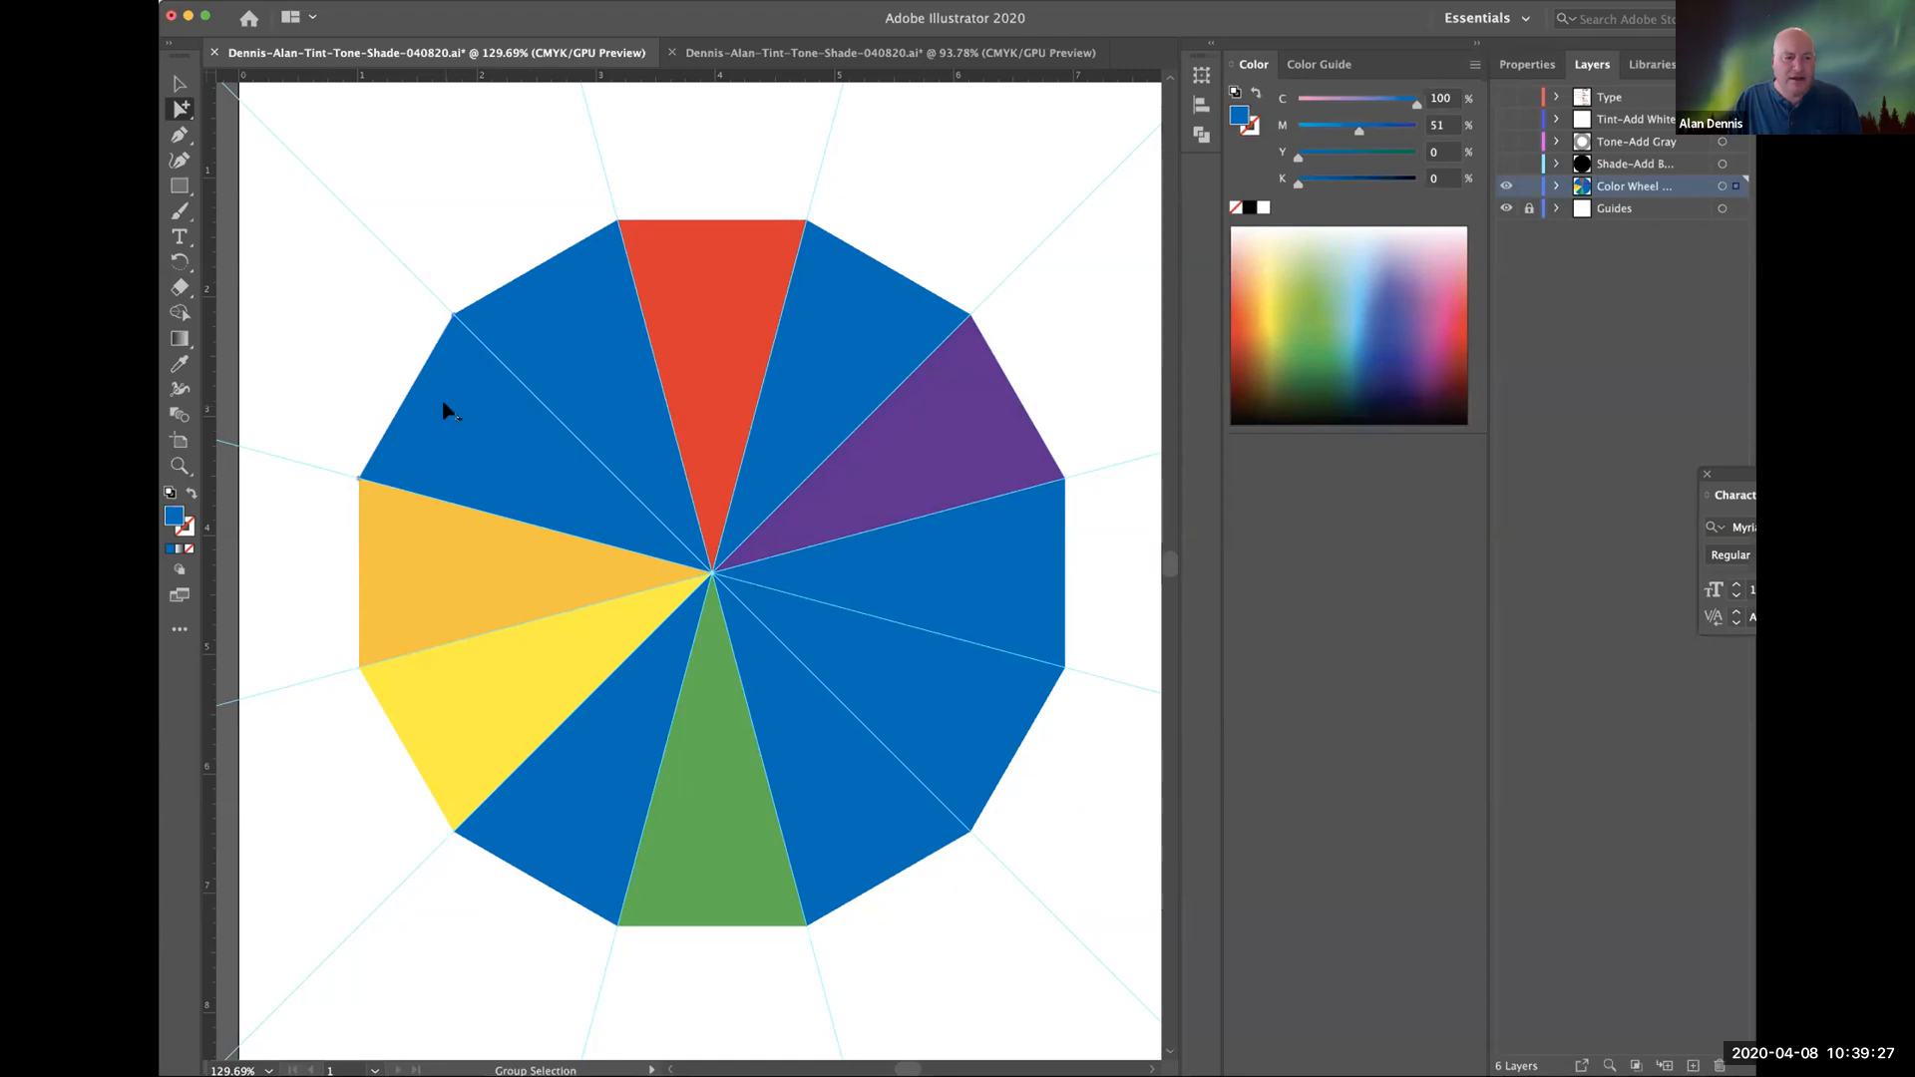
{"action": "left_click_drag", "start_coordinate": [449, 411], "coordinate": [349, 359]}
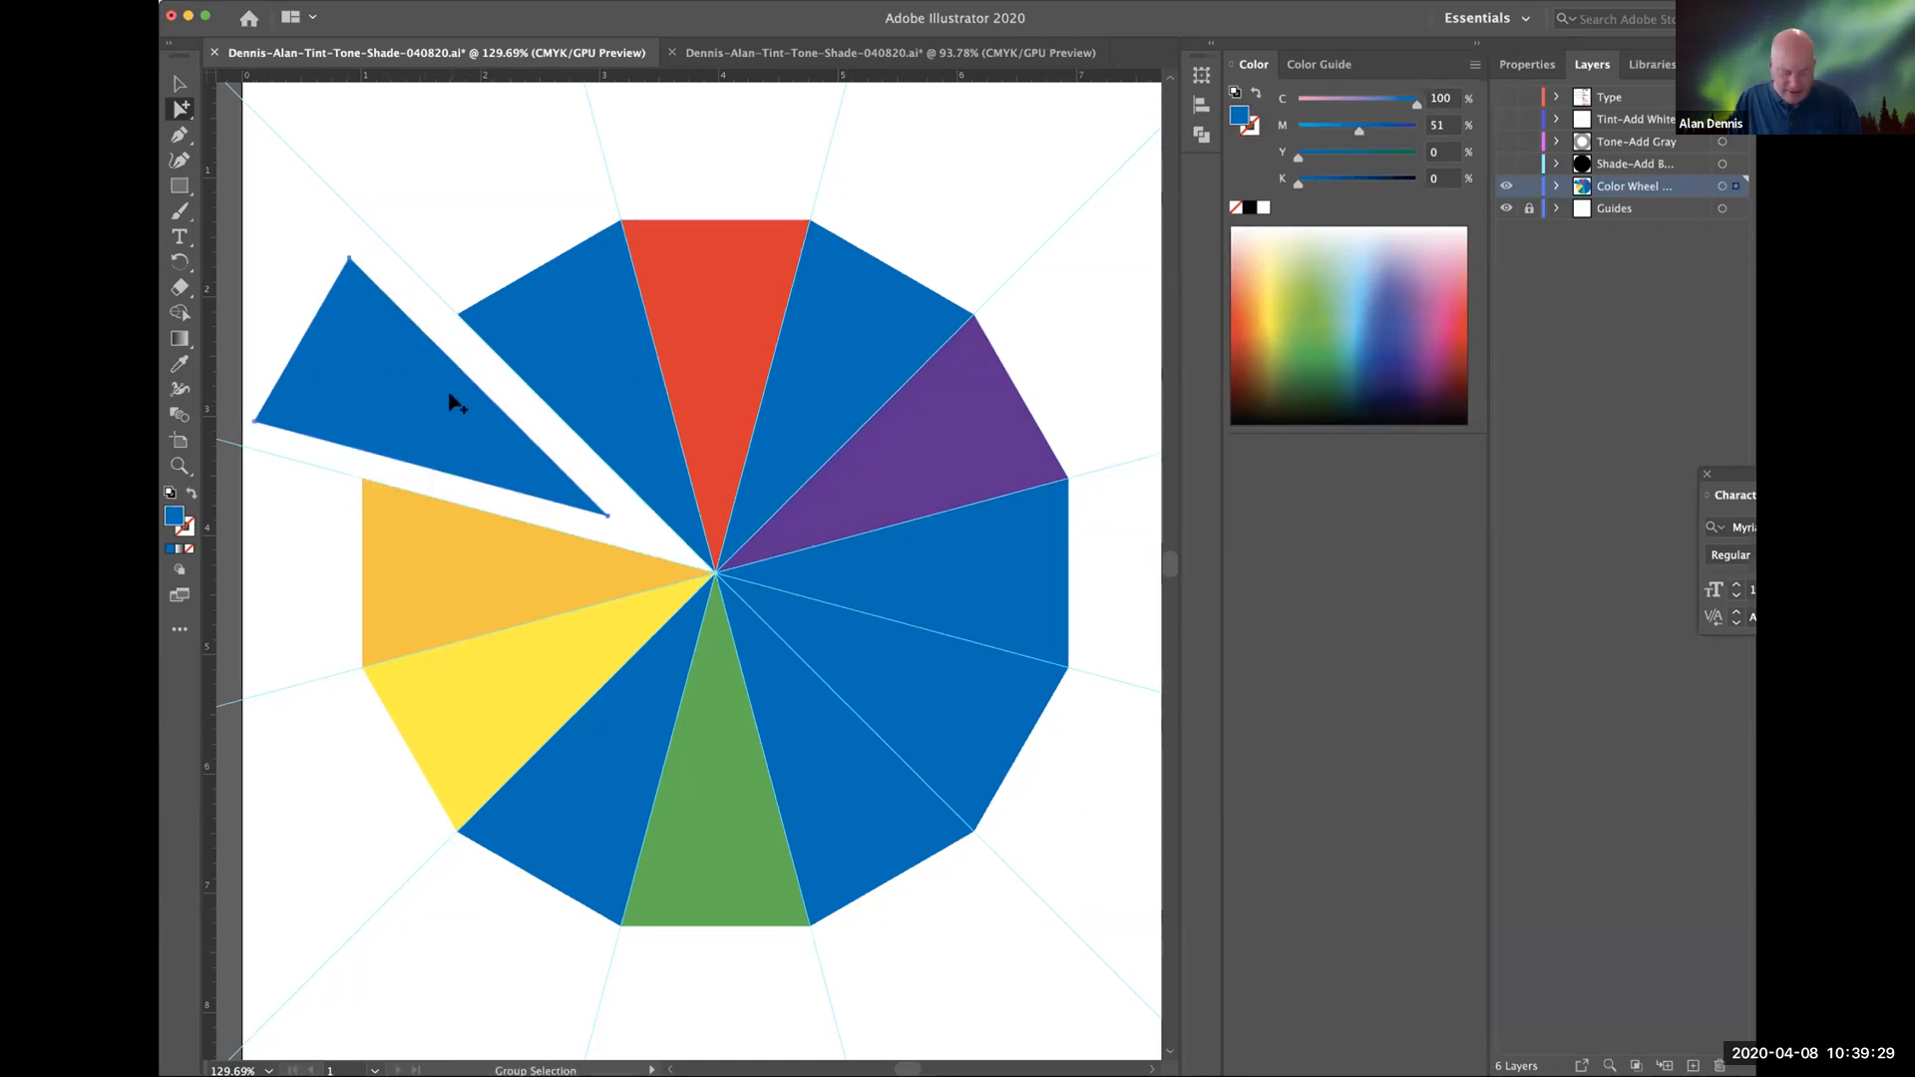
{"action": "key", "text": "ctrl+z"}
{"action": "left_click_drag", "start_coordinate": [1417, 104], "coordinate": [1299, 108]}
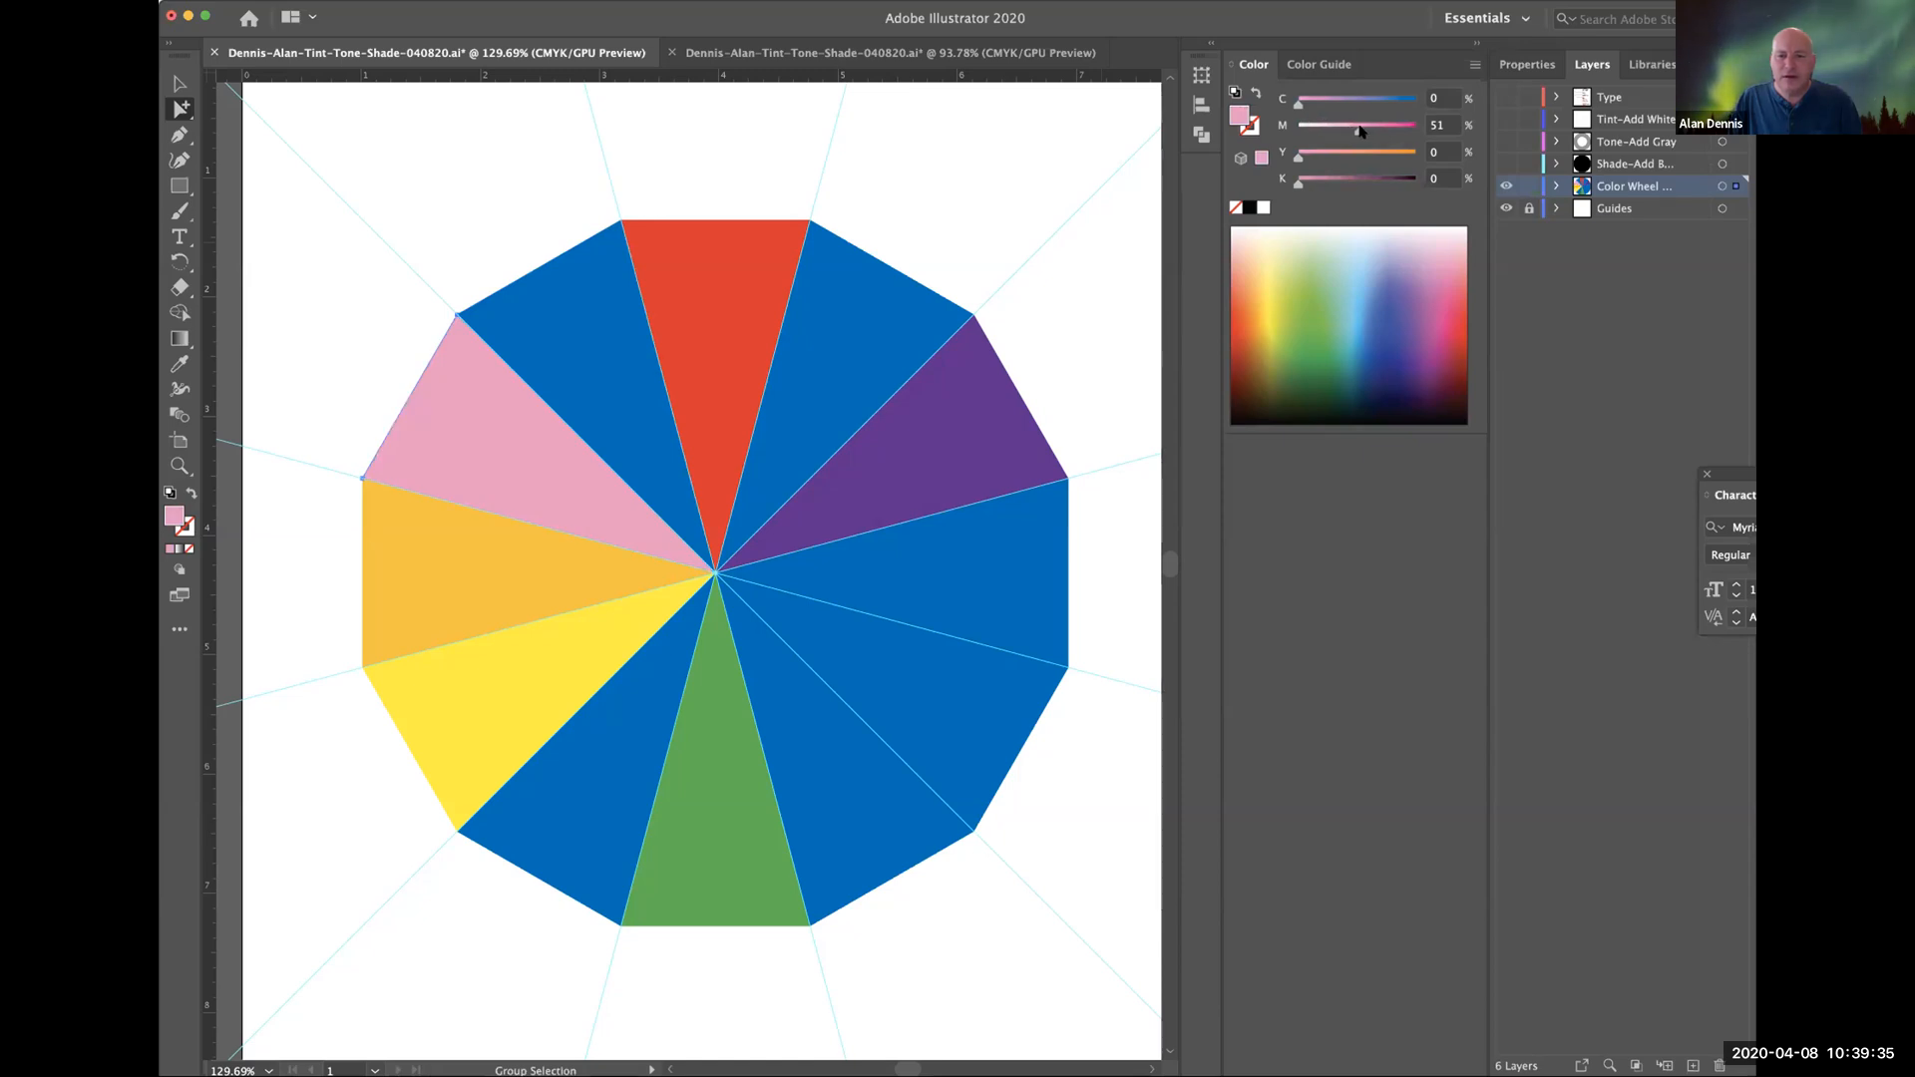
{"action": "left_click", "coordinate": [1433, 126]}
{"action": "type", "text": "50"}
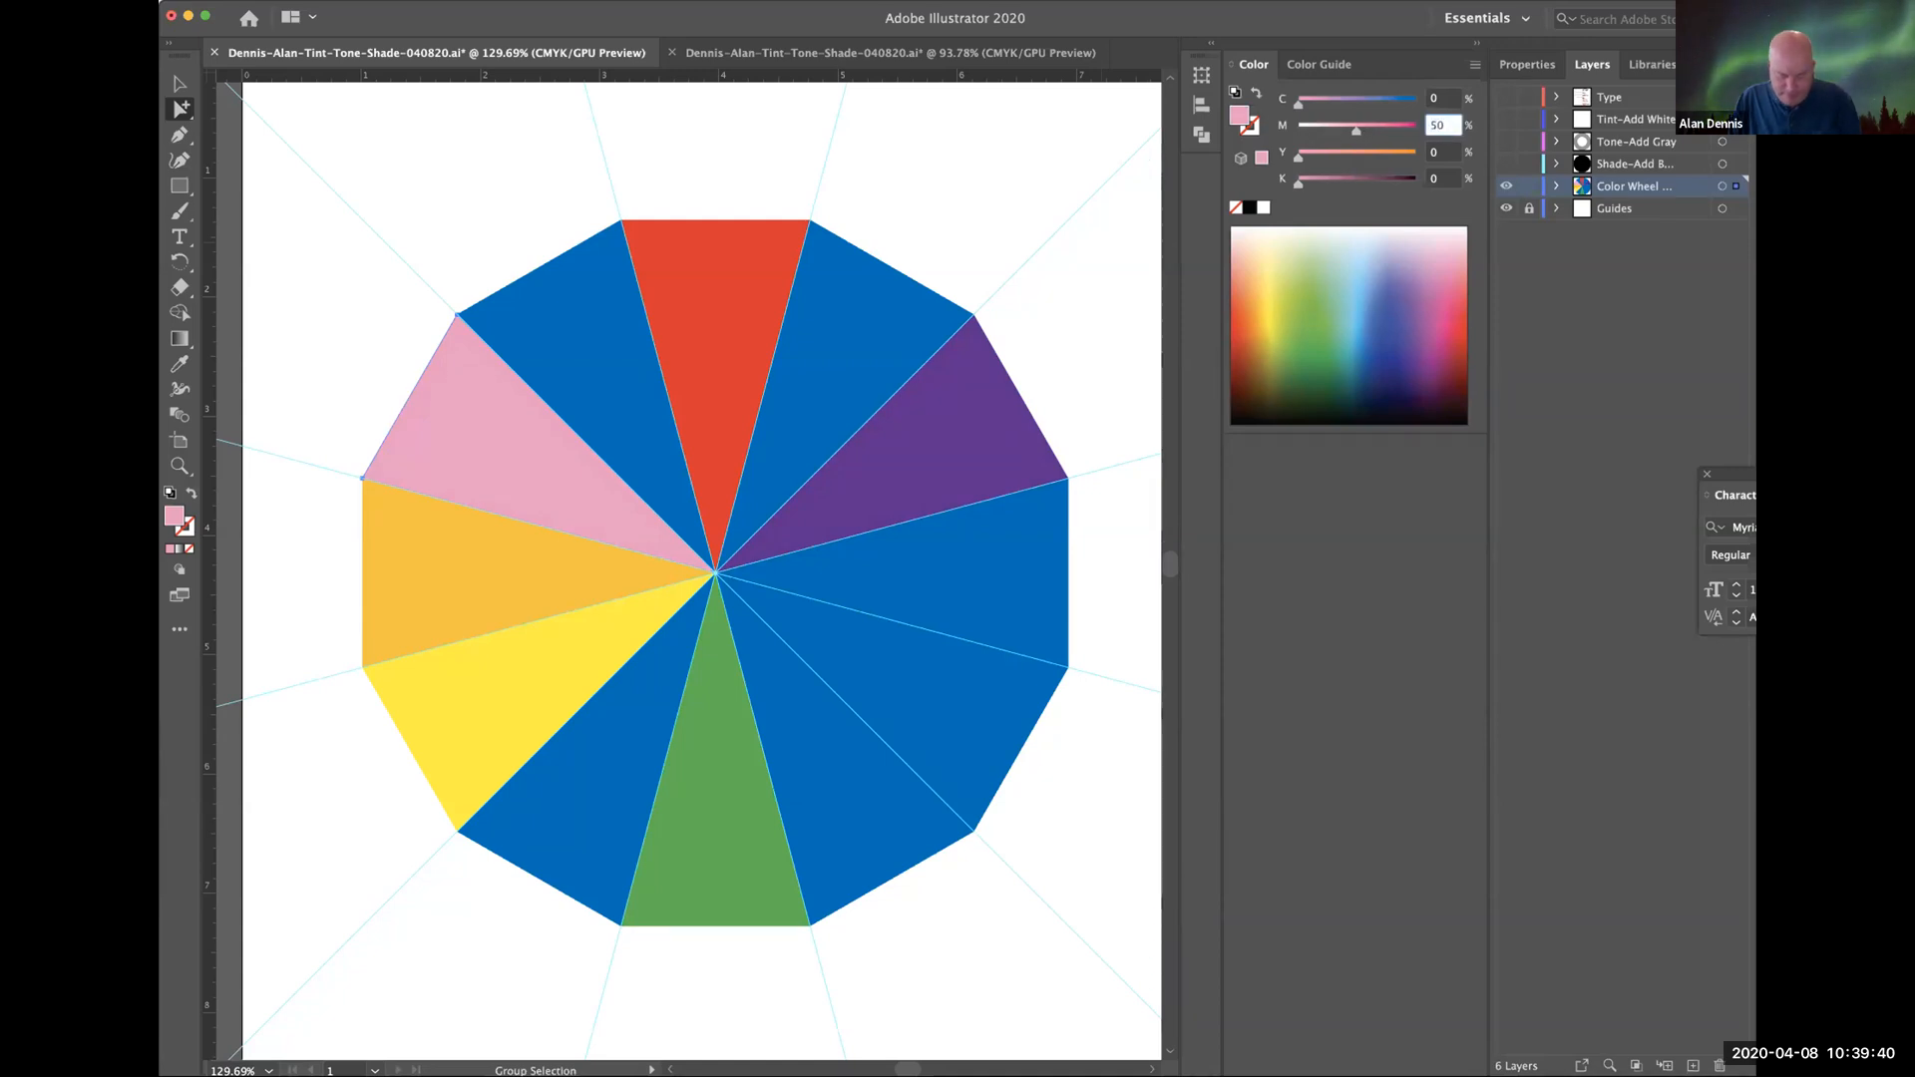
{"action": "key", "text": "Tab"}
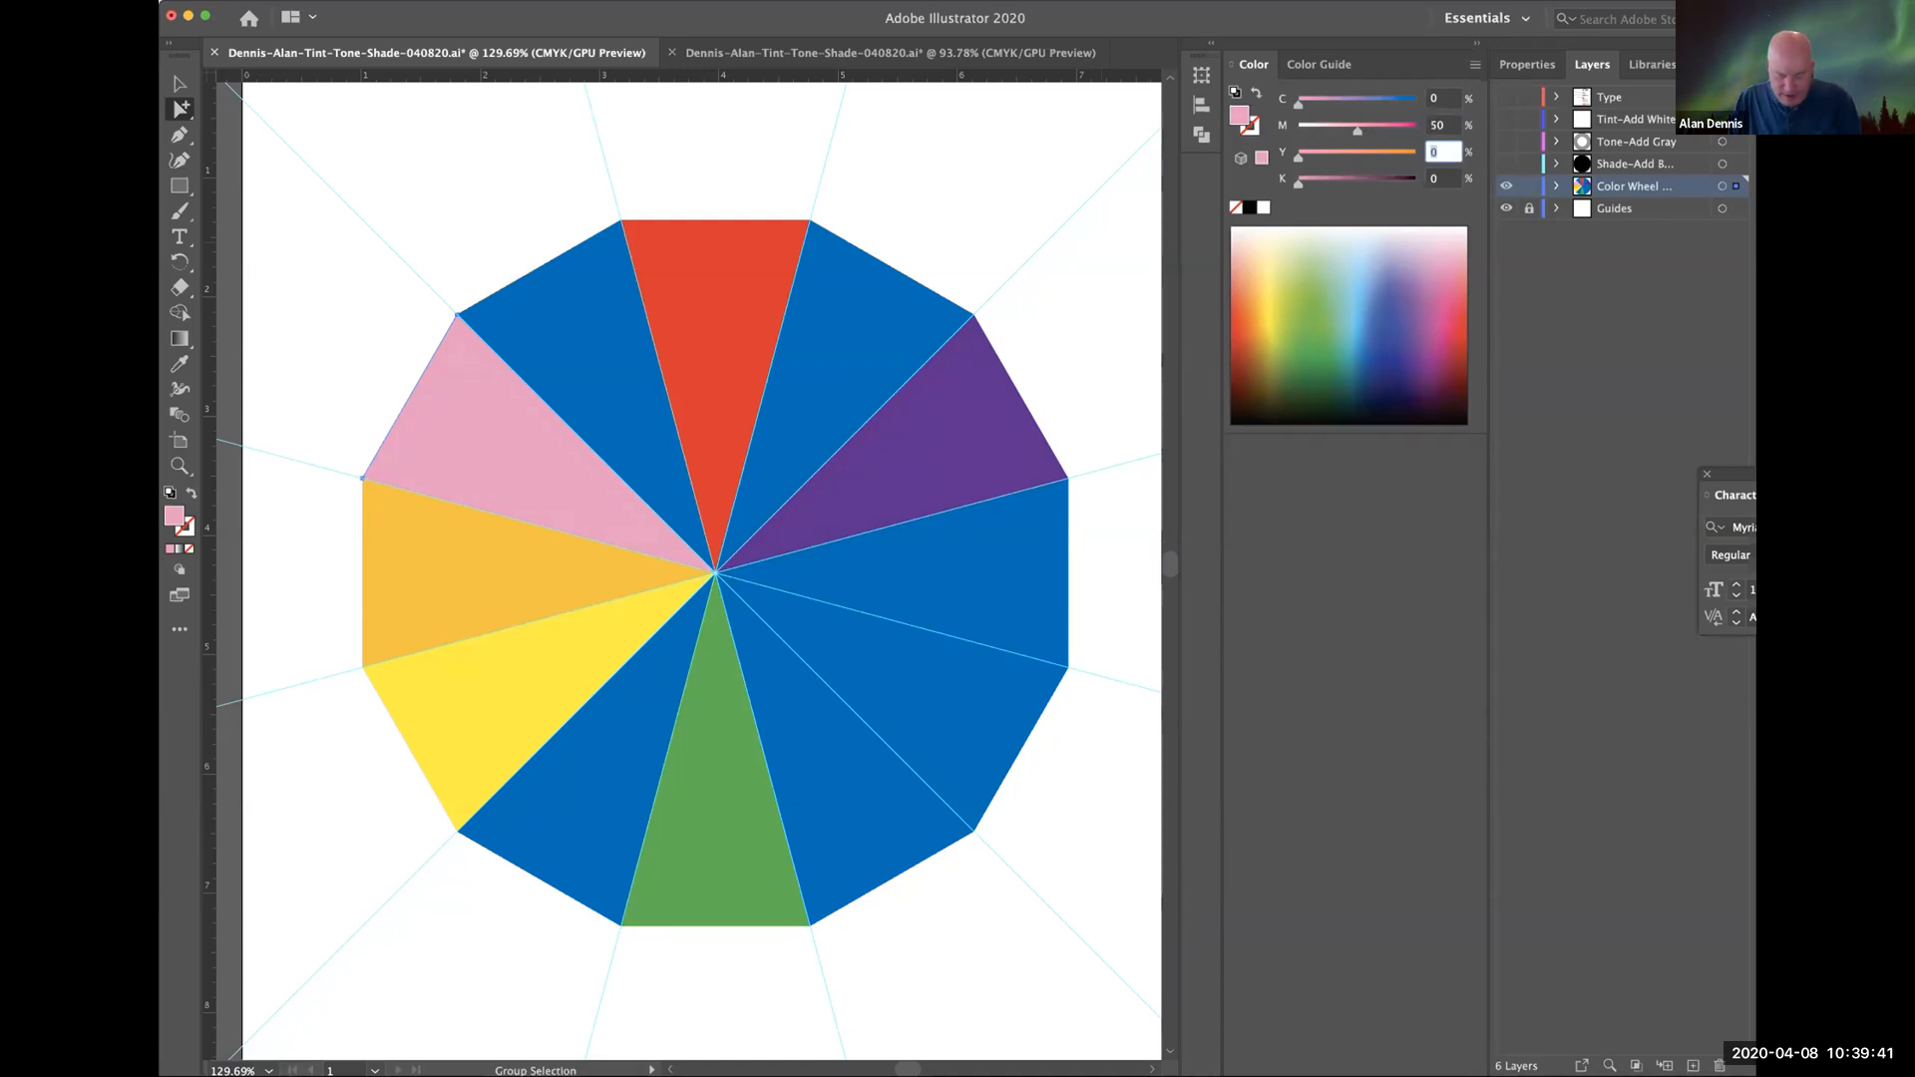
{"action": "type", "text": "1"}
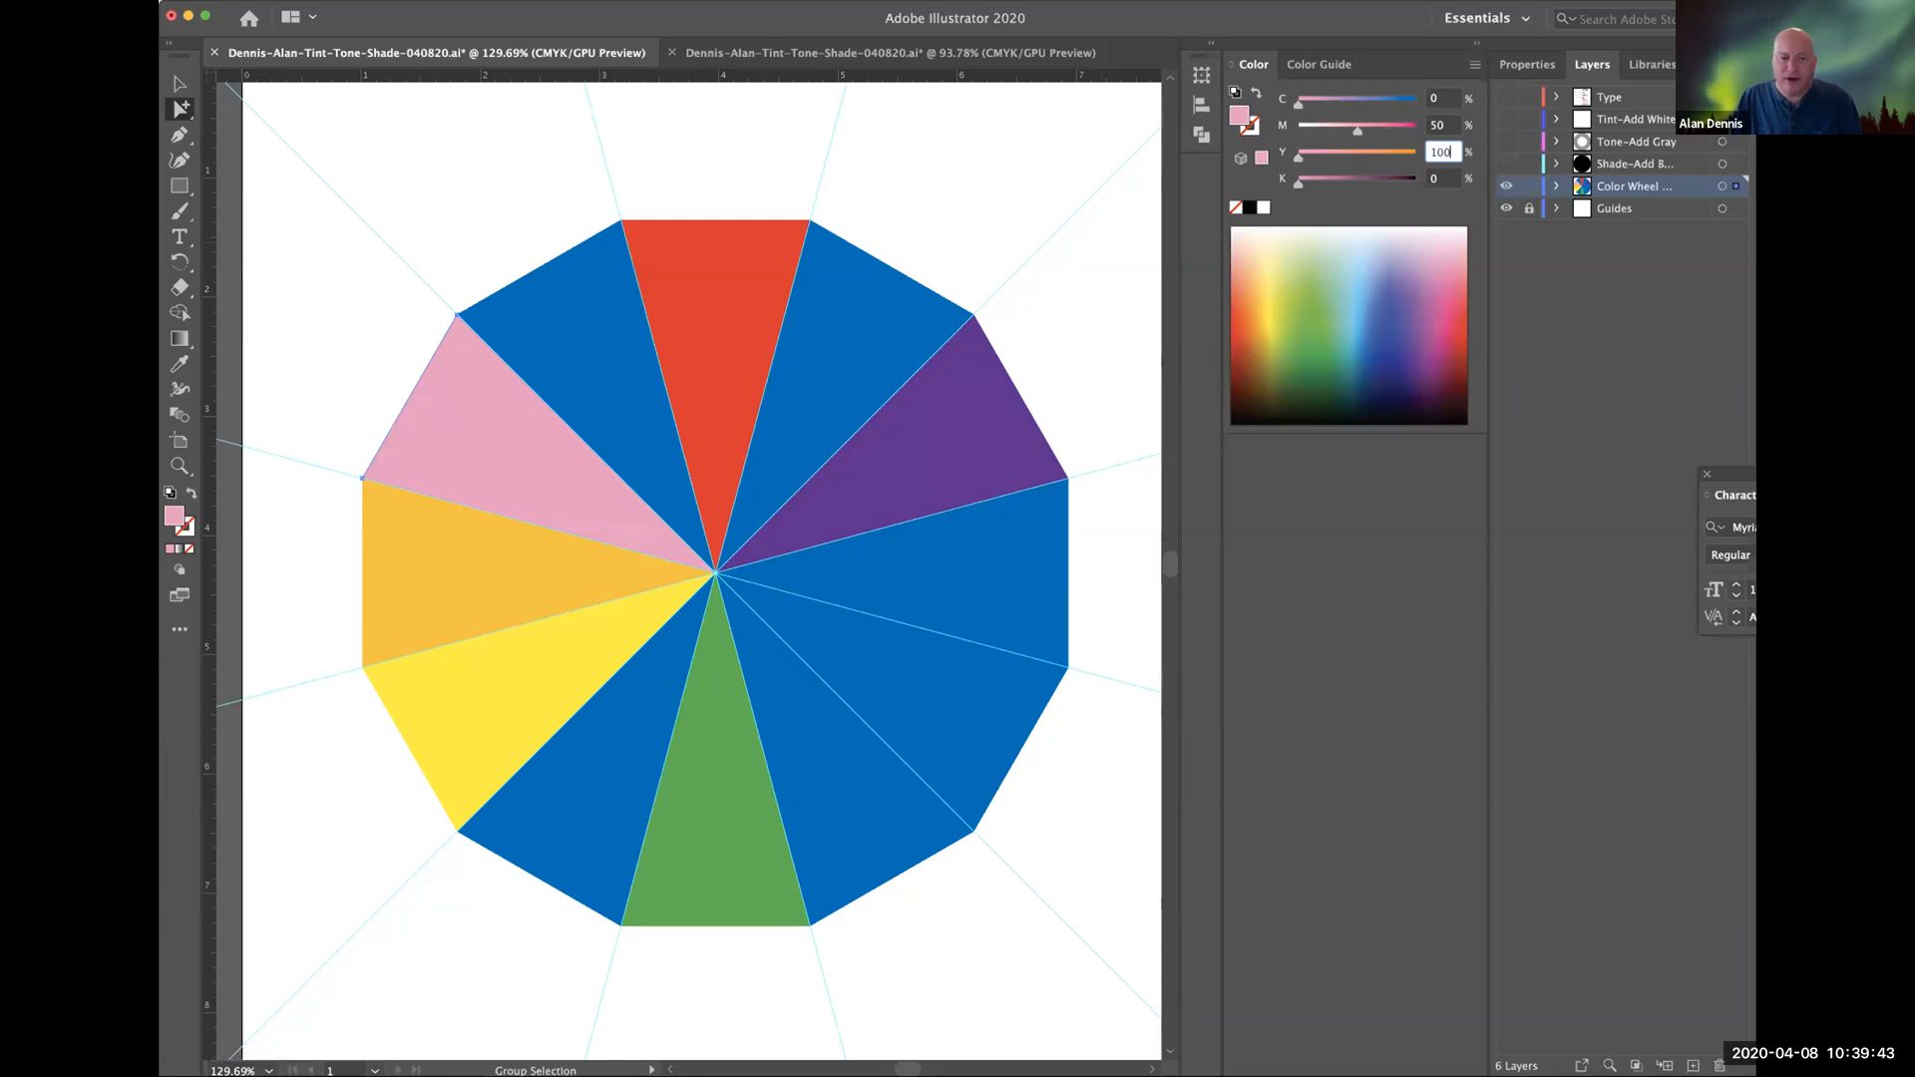
{"action": "type", "text": "00"}
{"action": "key", "text": "Return"}
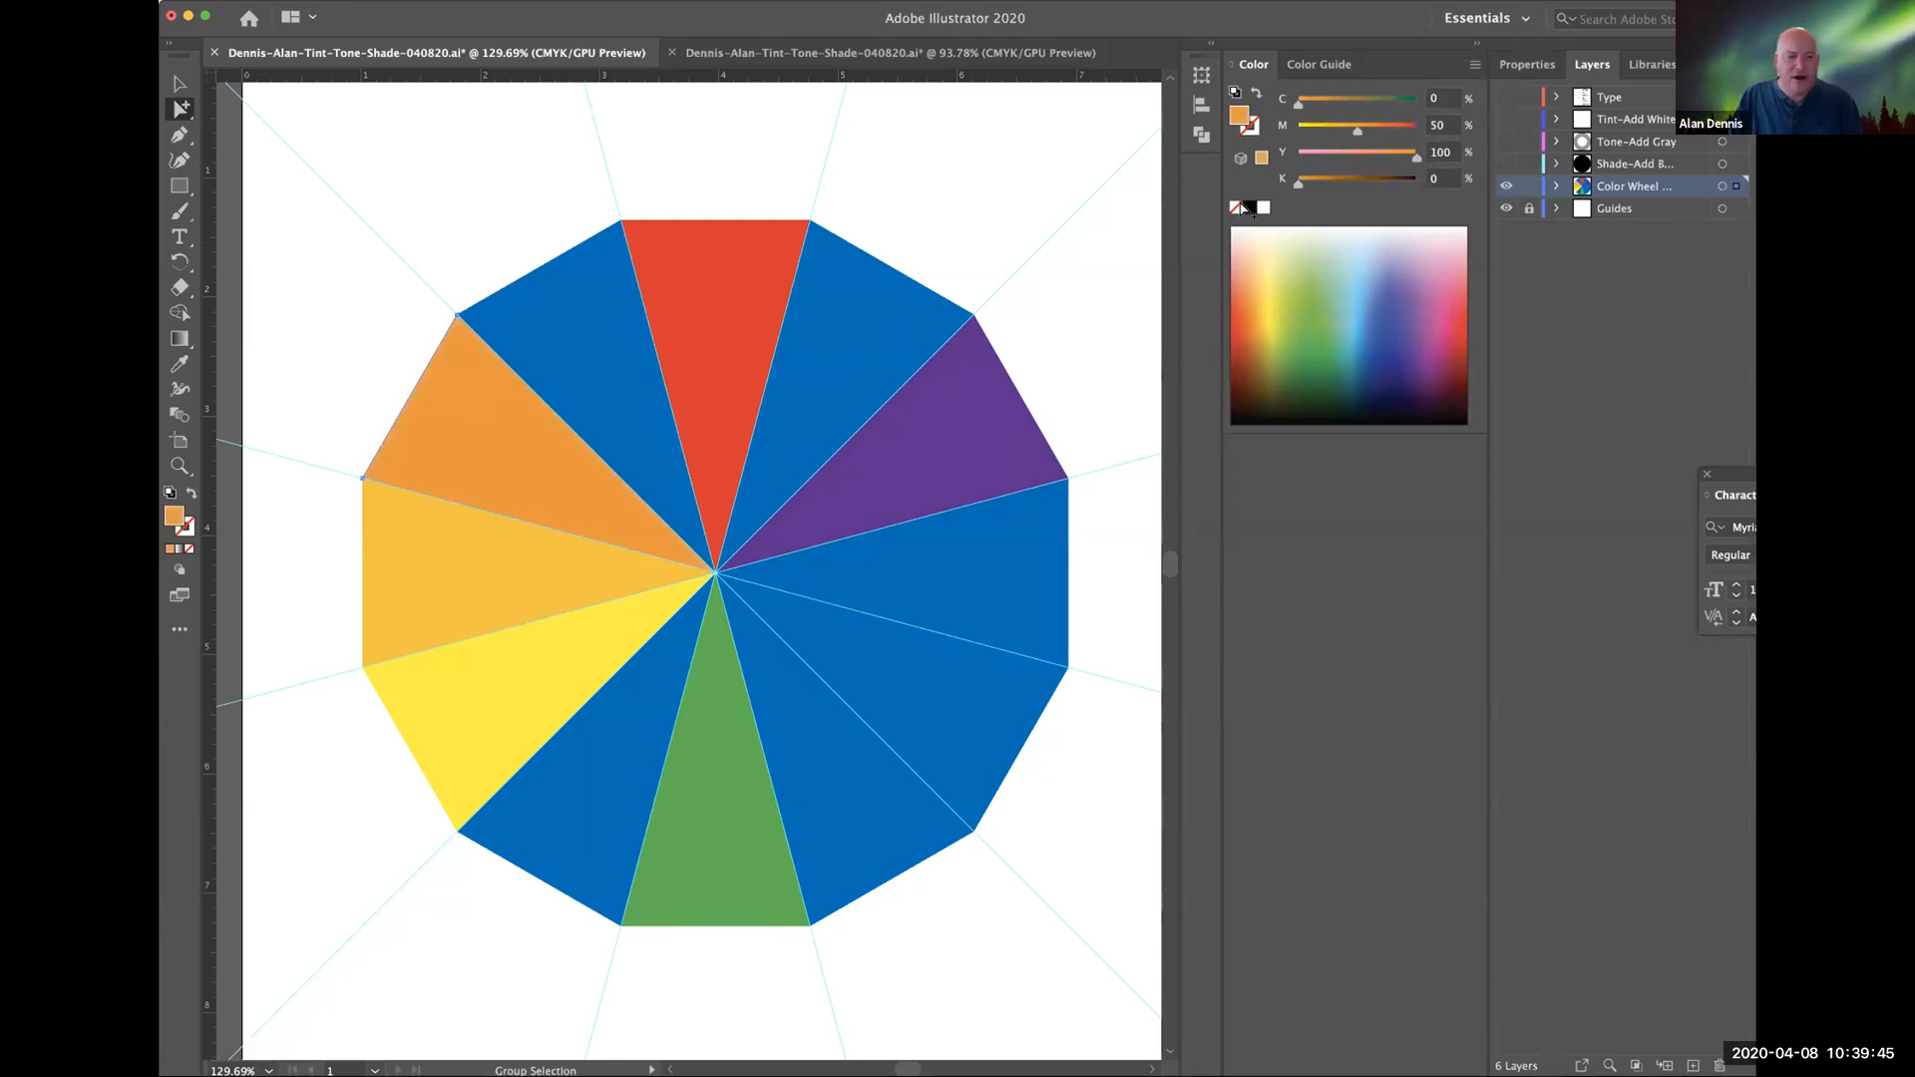
Pull the red, yellow and orange wedges outward from the wheel and undo the moves.
{"action": "left_click", "coordinate": [840, 664]}
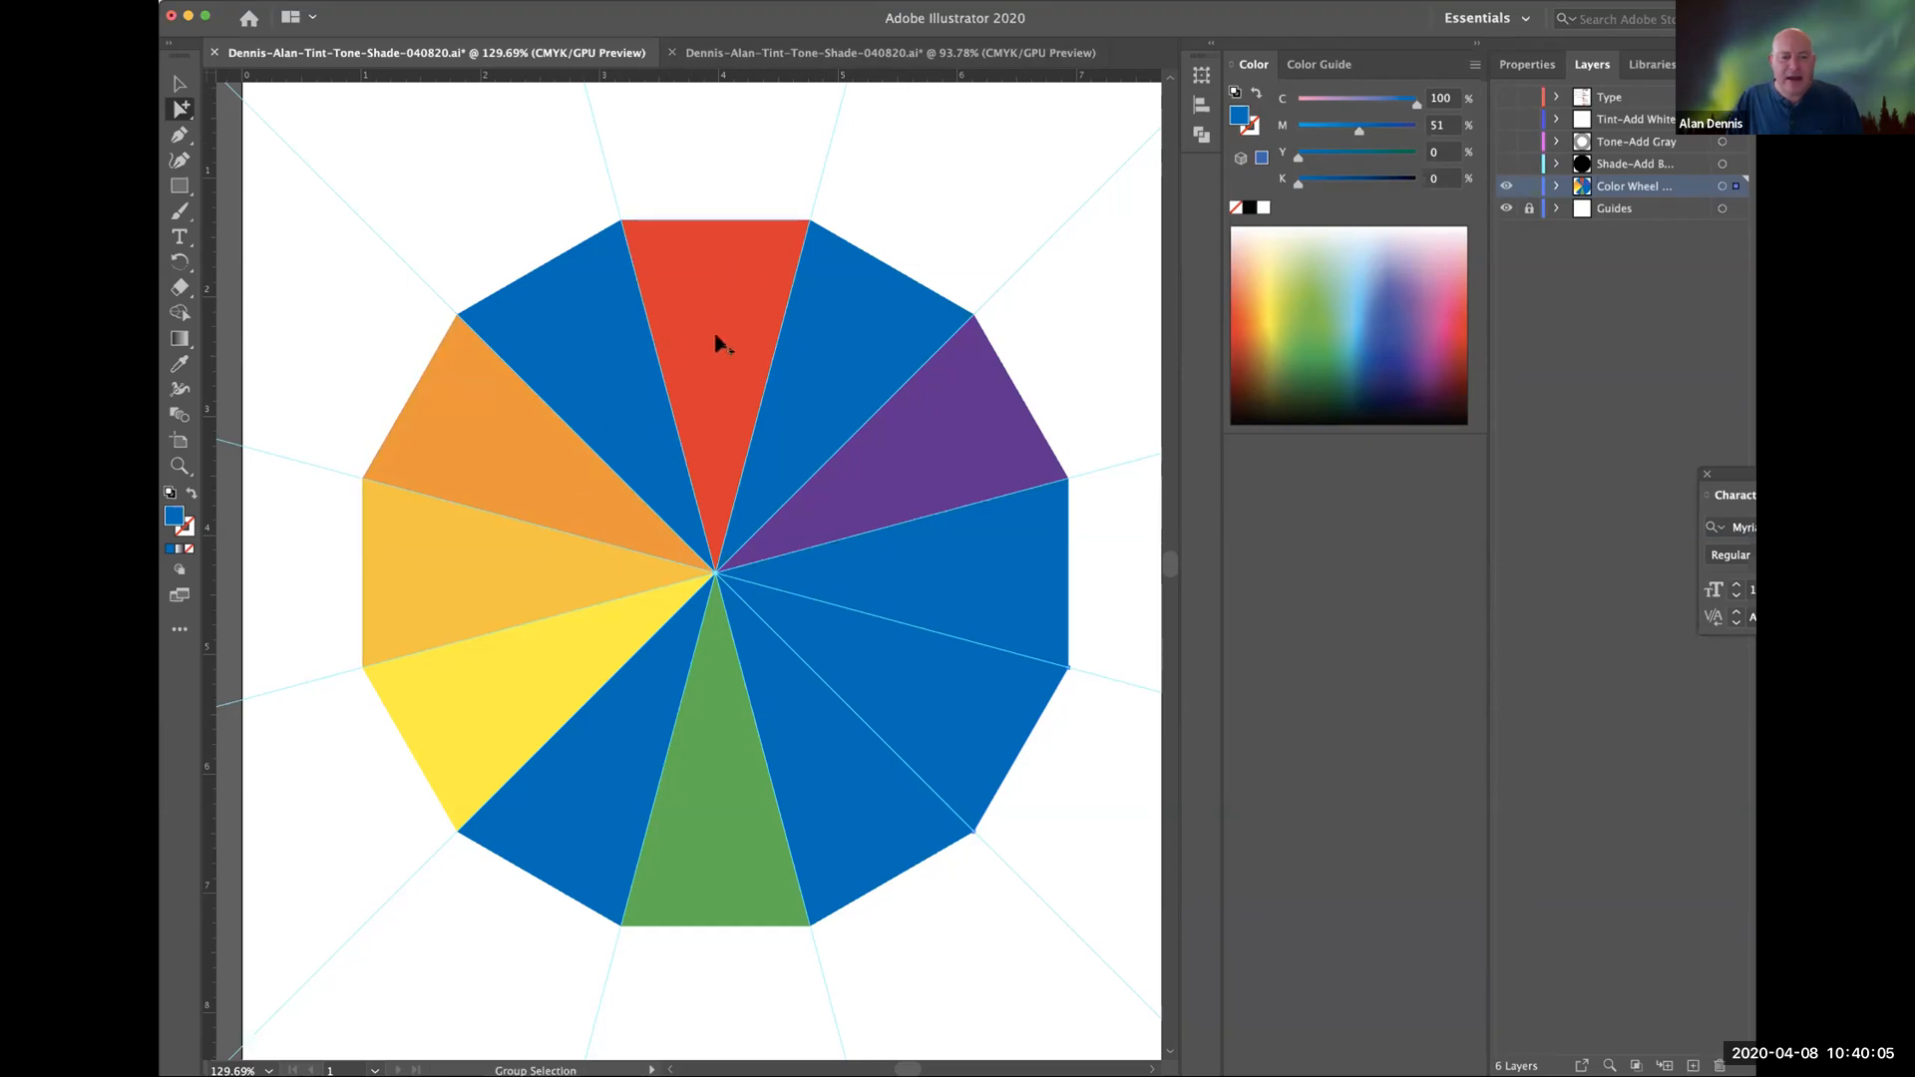
{"action": "left_click_drag", "start_coordinate": [722, 309], "coordinate": [727, 231]}
{"action": "left_click_drag", "start_coordinate": [599, 626], "coordinate": [505, 679]}
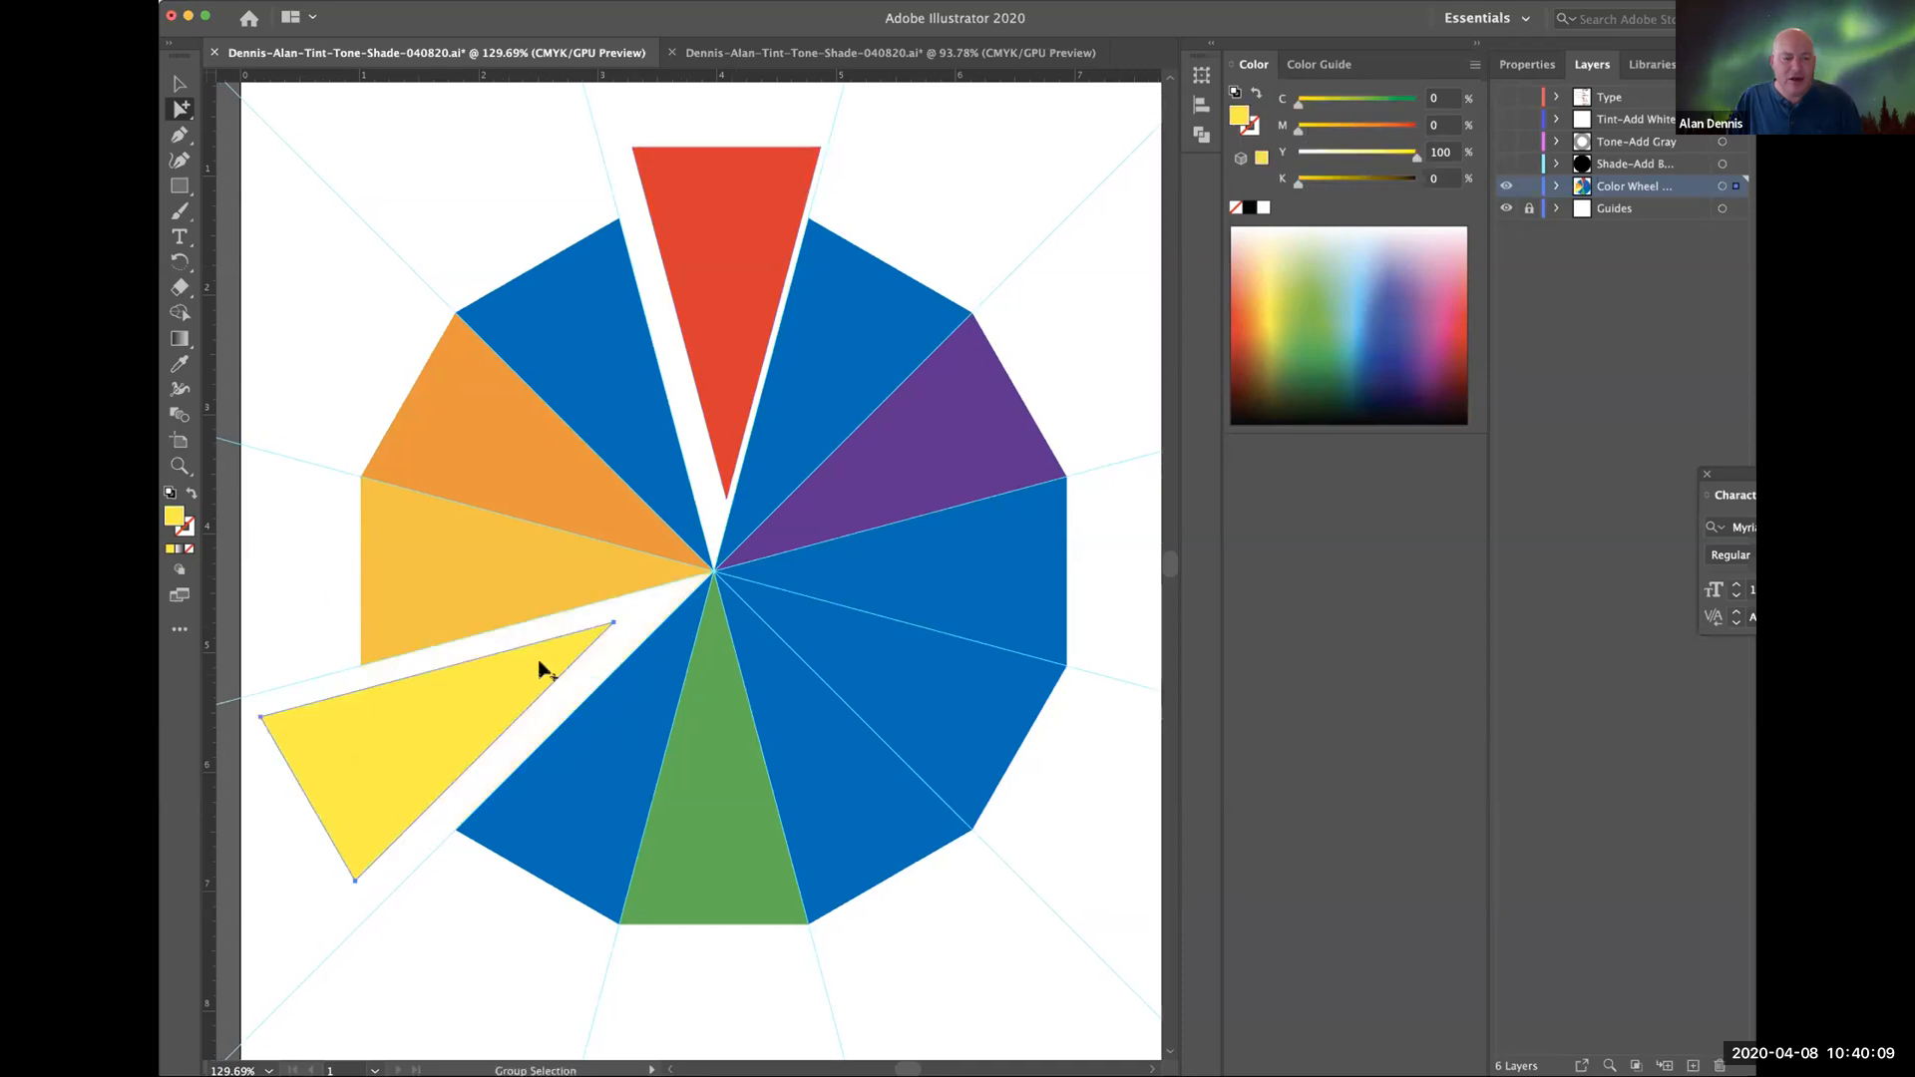
{"action": "left_click_drag", "start_coordinate": [448, 435], "coordinate": [361, 376]}
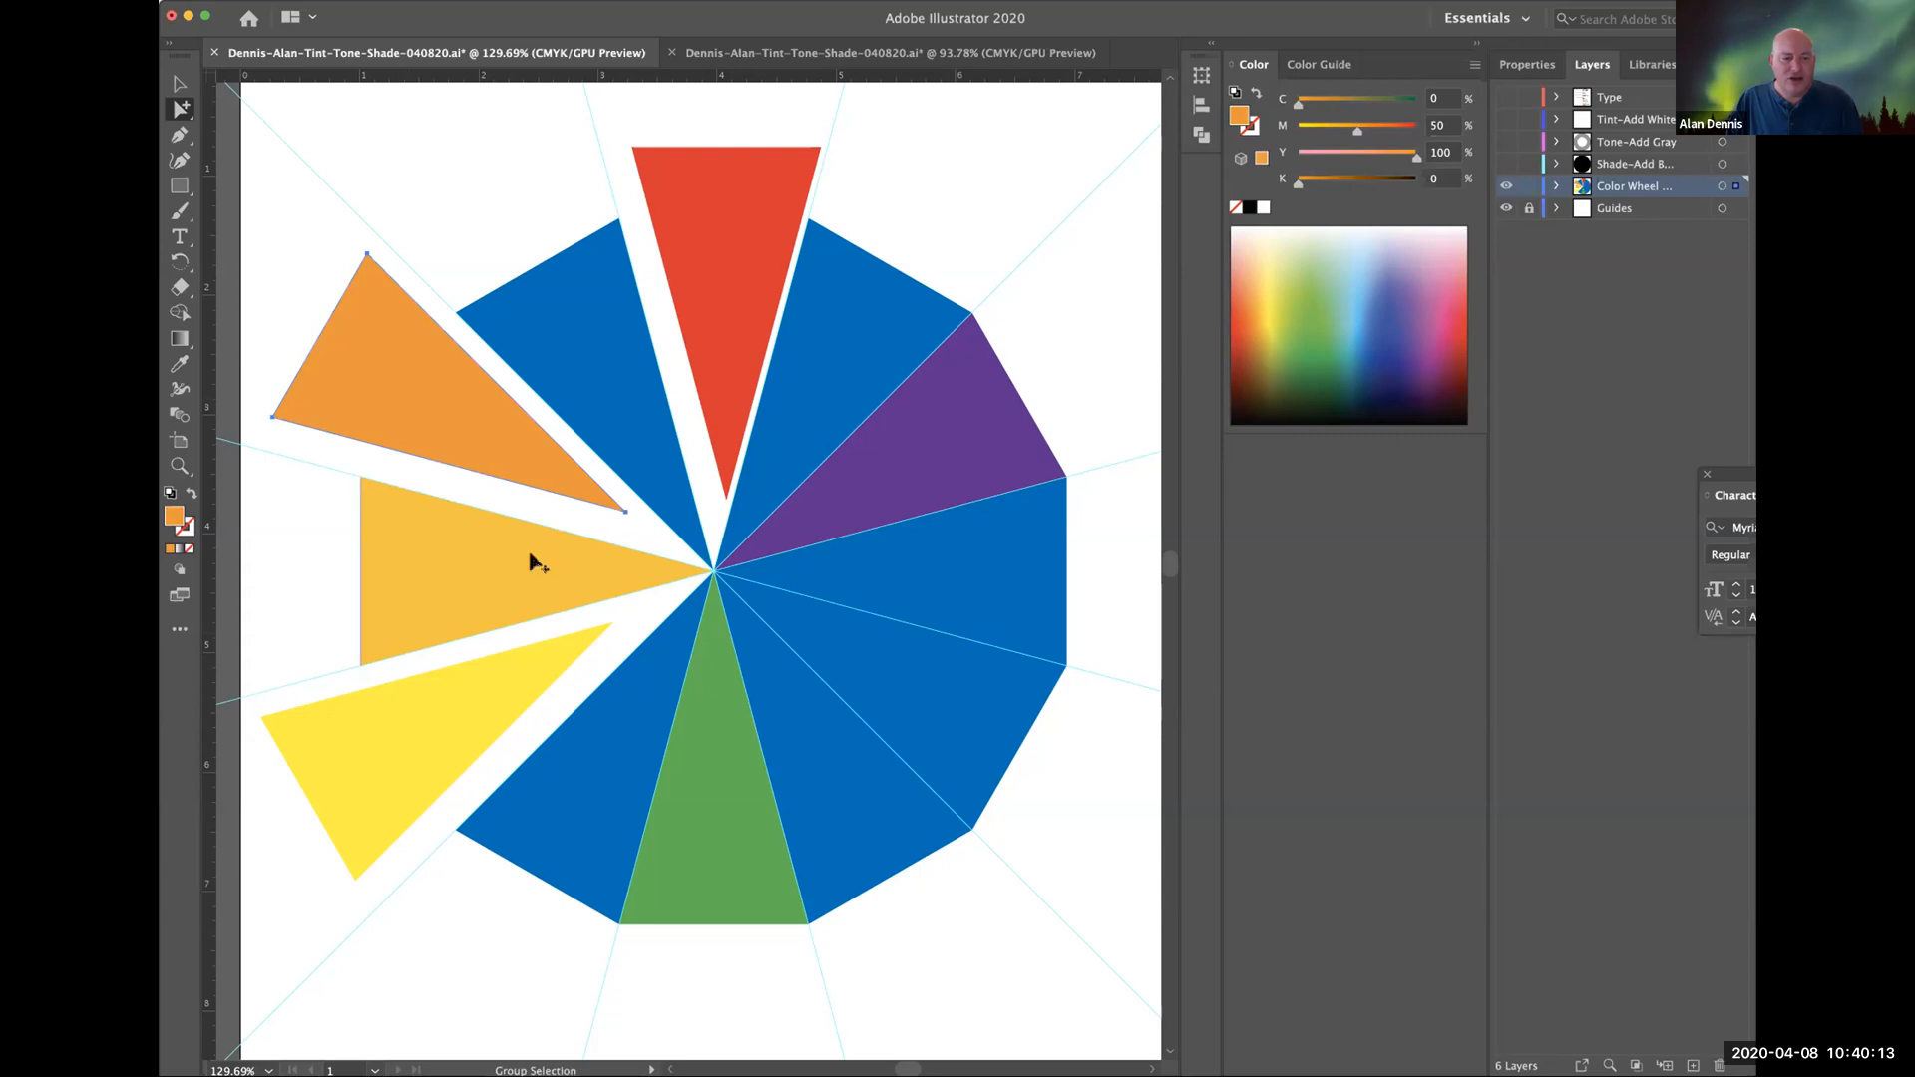
{"action": "left_click", "coordinate": [483, 597]}
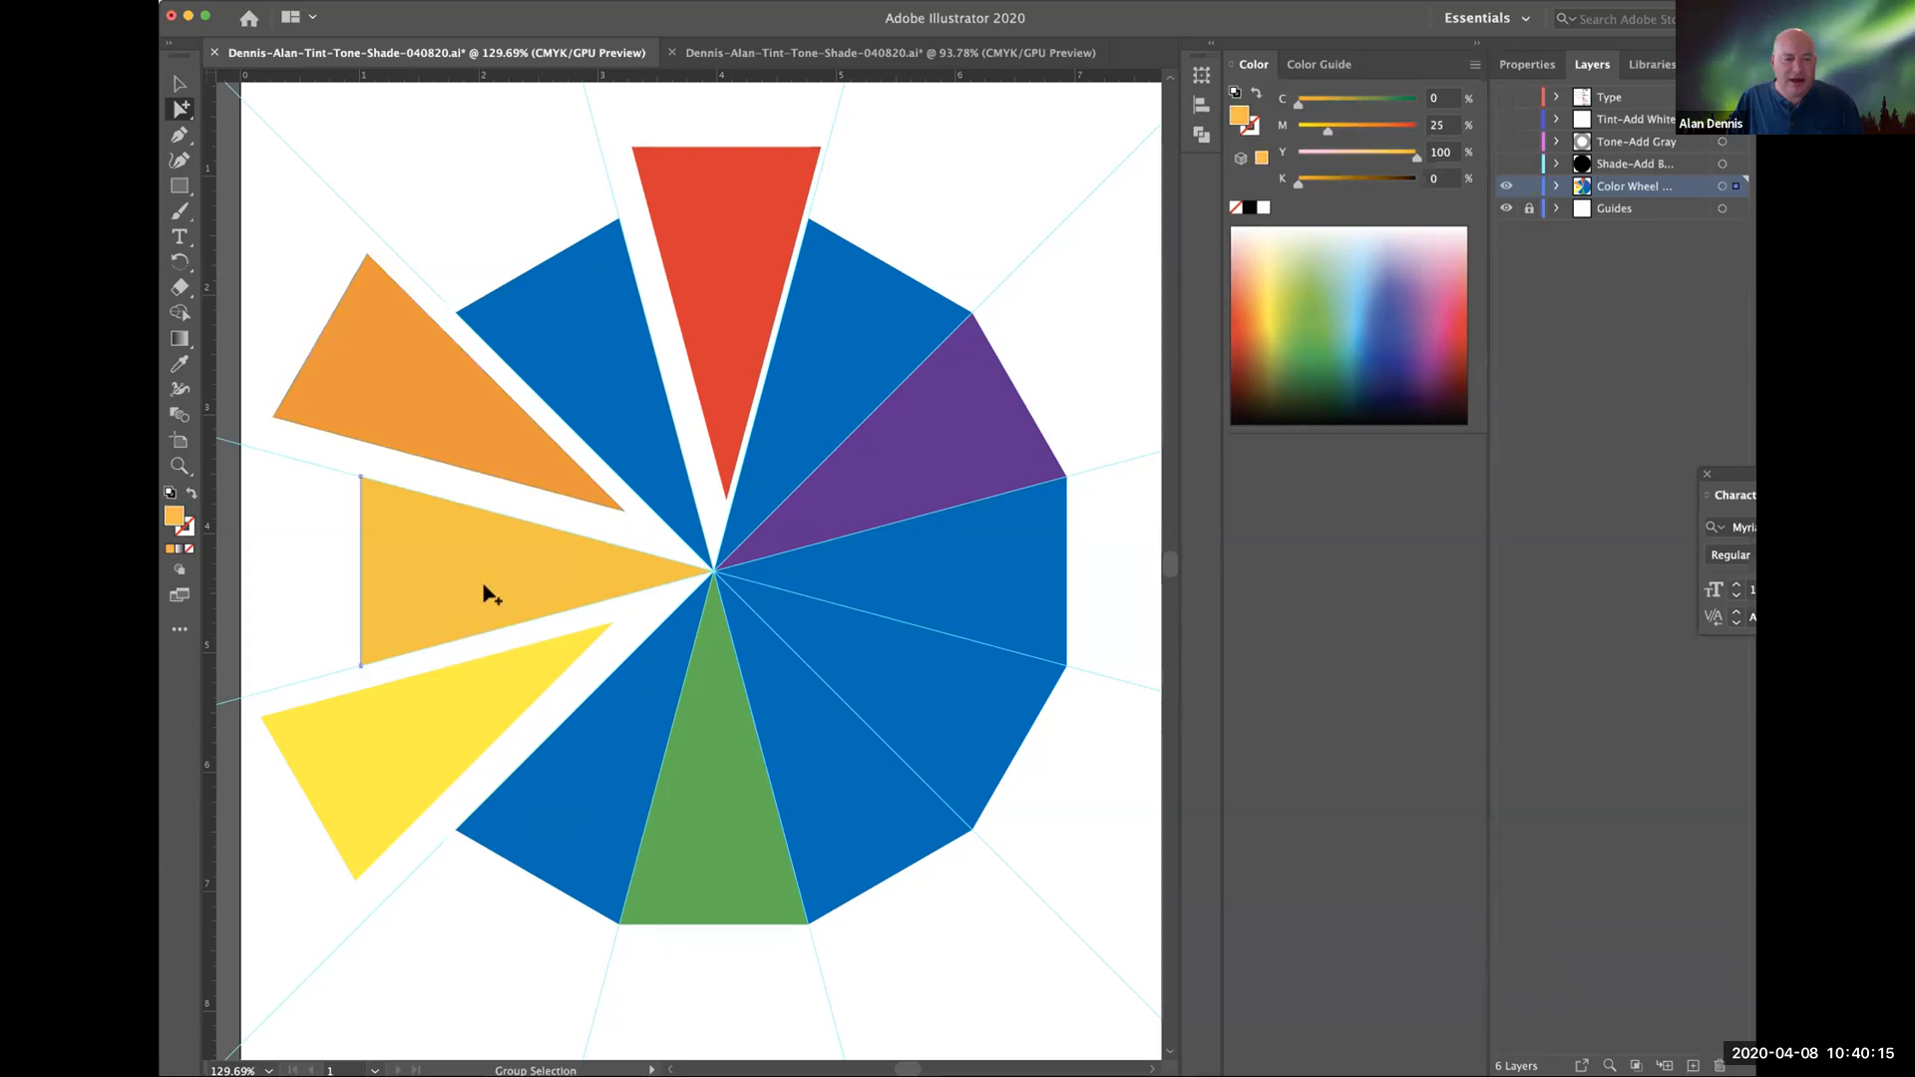
{"action": "key", "text": "super"}
{"action": "key", "text": "super+z"}
{"action": "key", "text": "super+z"}
{"action": "key", "text": "super+z"}
{"action": "key", "text": "super+z"}
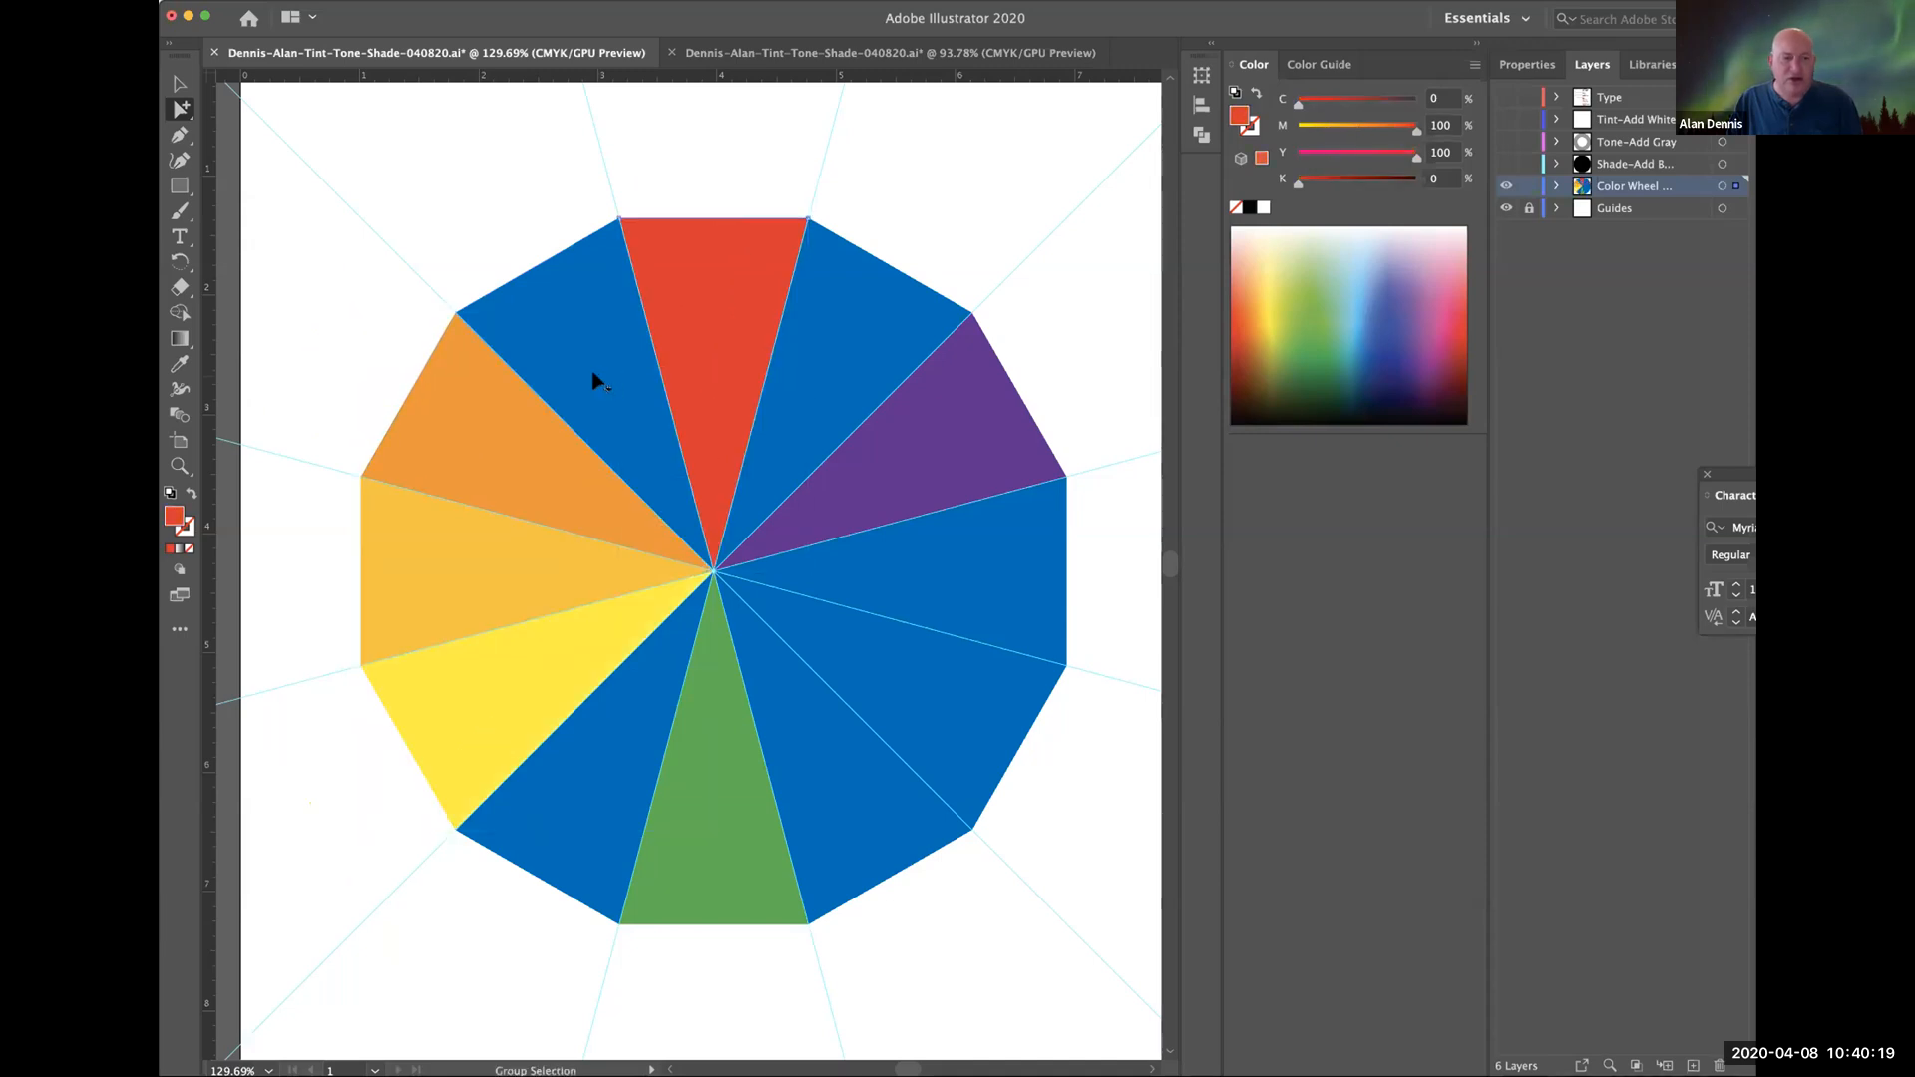
Check the red-orange wedge in the finished wheel and fill the matching wedge between orange and red with C 0, M 75, Y 100, K 0.
{"action": "left_click", "coordinate": [903, 56]}
{"action": "left_click", "coordinate": [769, 278]}
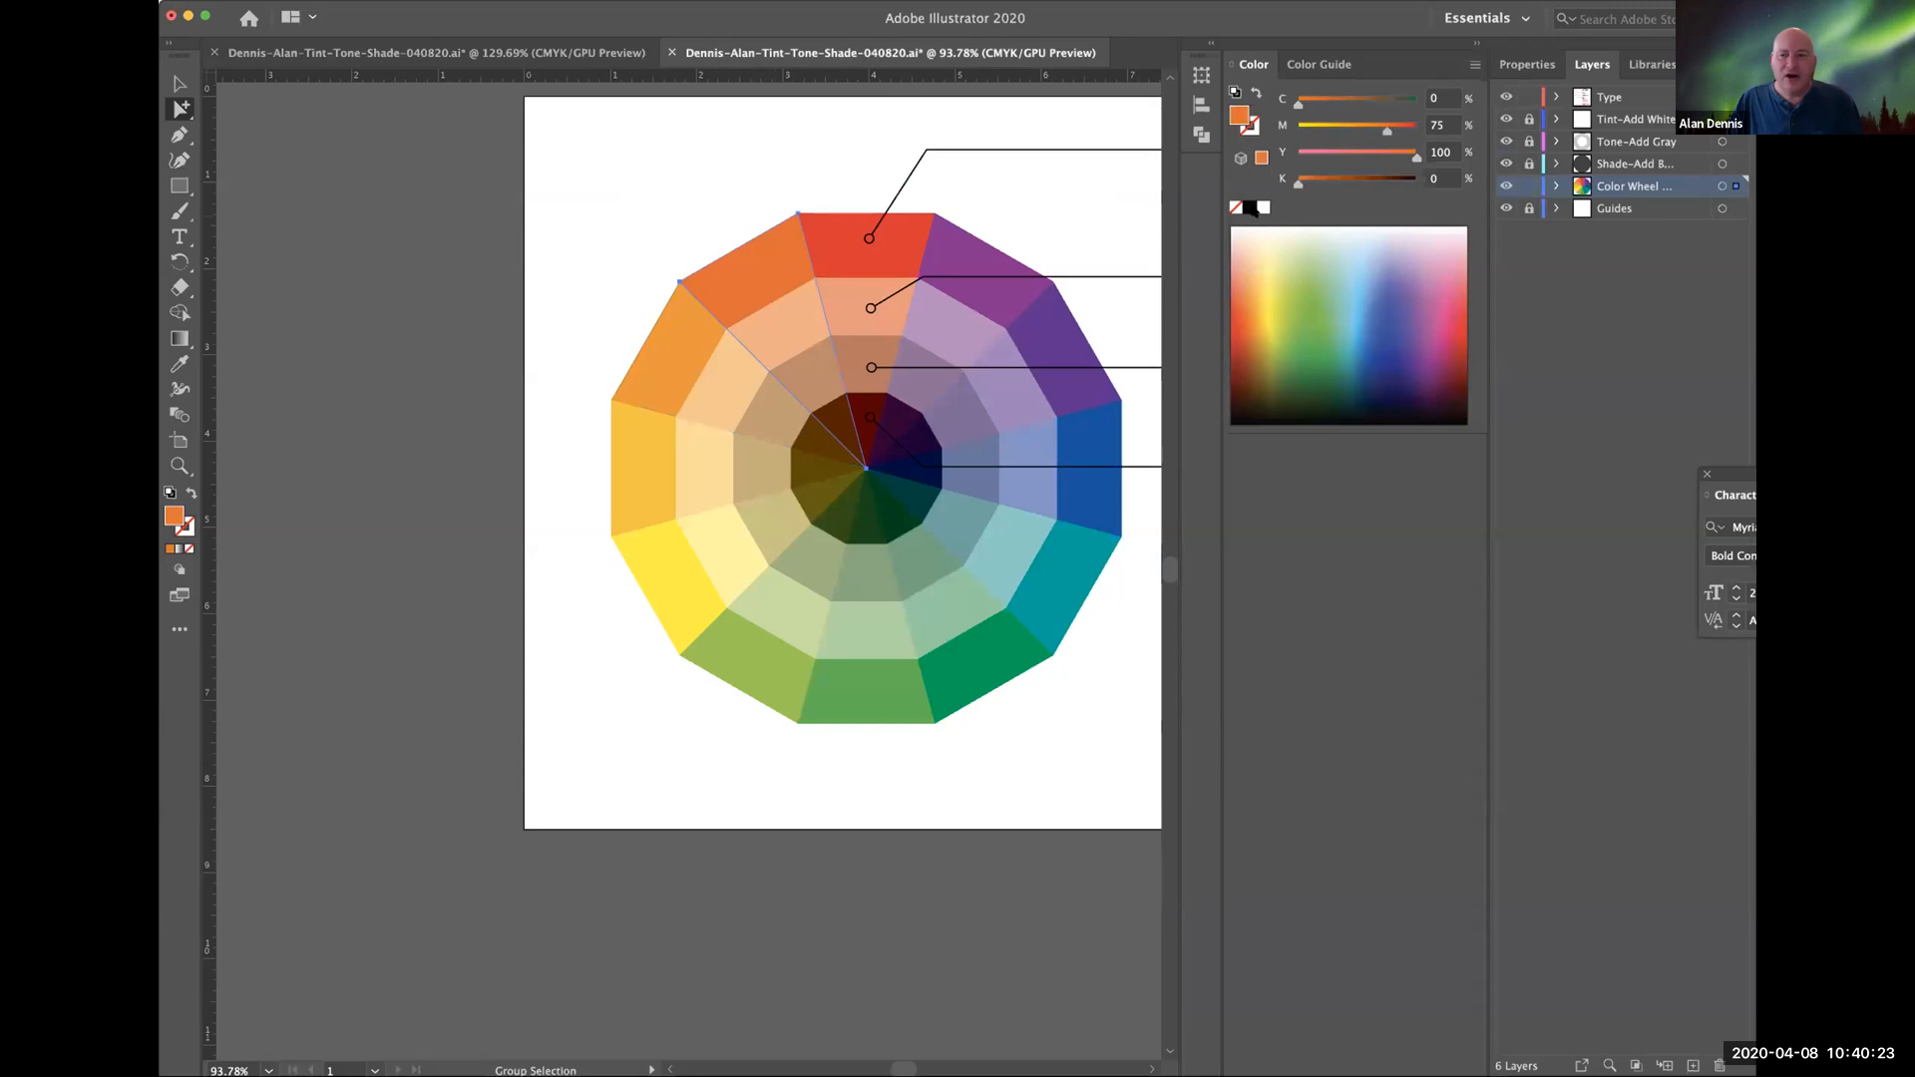
{"action": "left_click", "coordinate": [608, 54]}
{"action": "left_click", "coordinate": [1440, 97]}
{"action": "type", "text": "0"}
{"action": "key", "text": "Tab"}
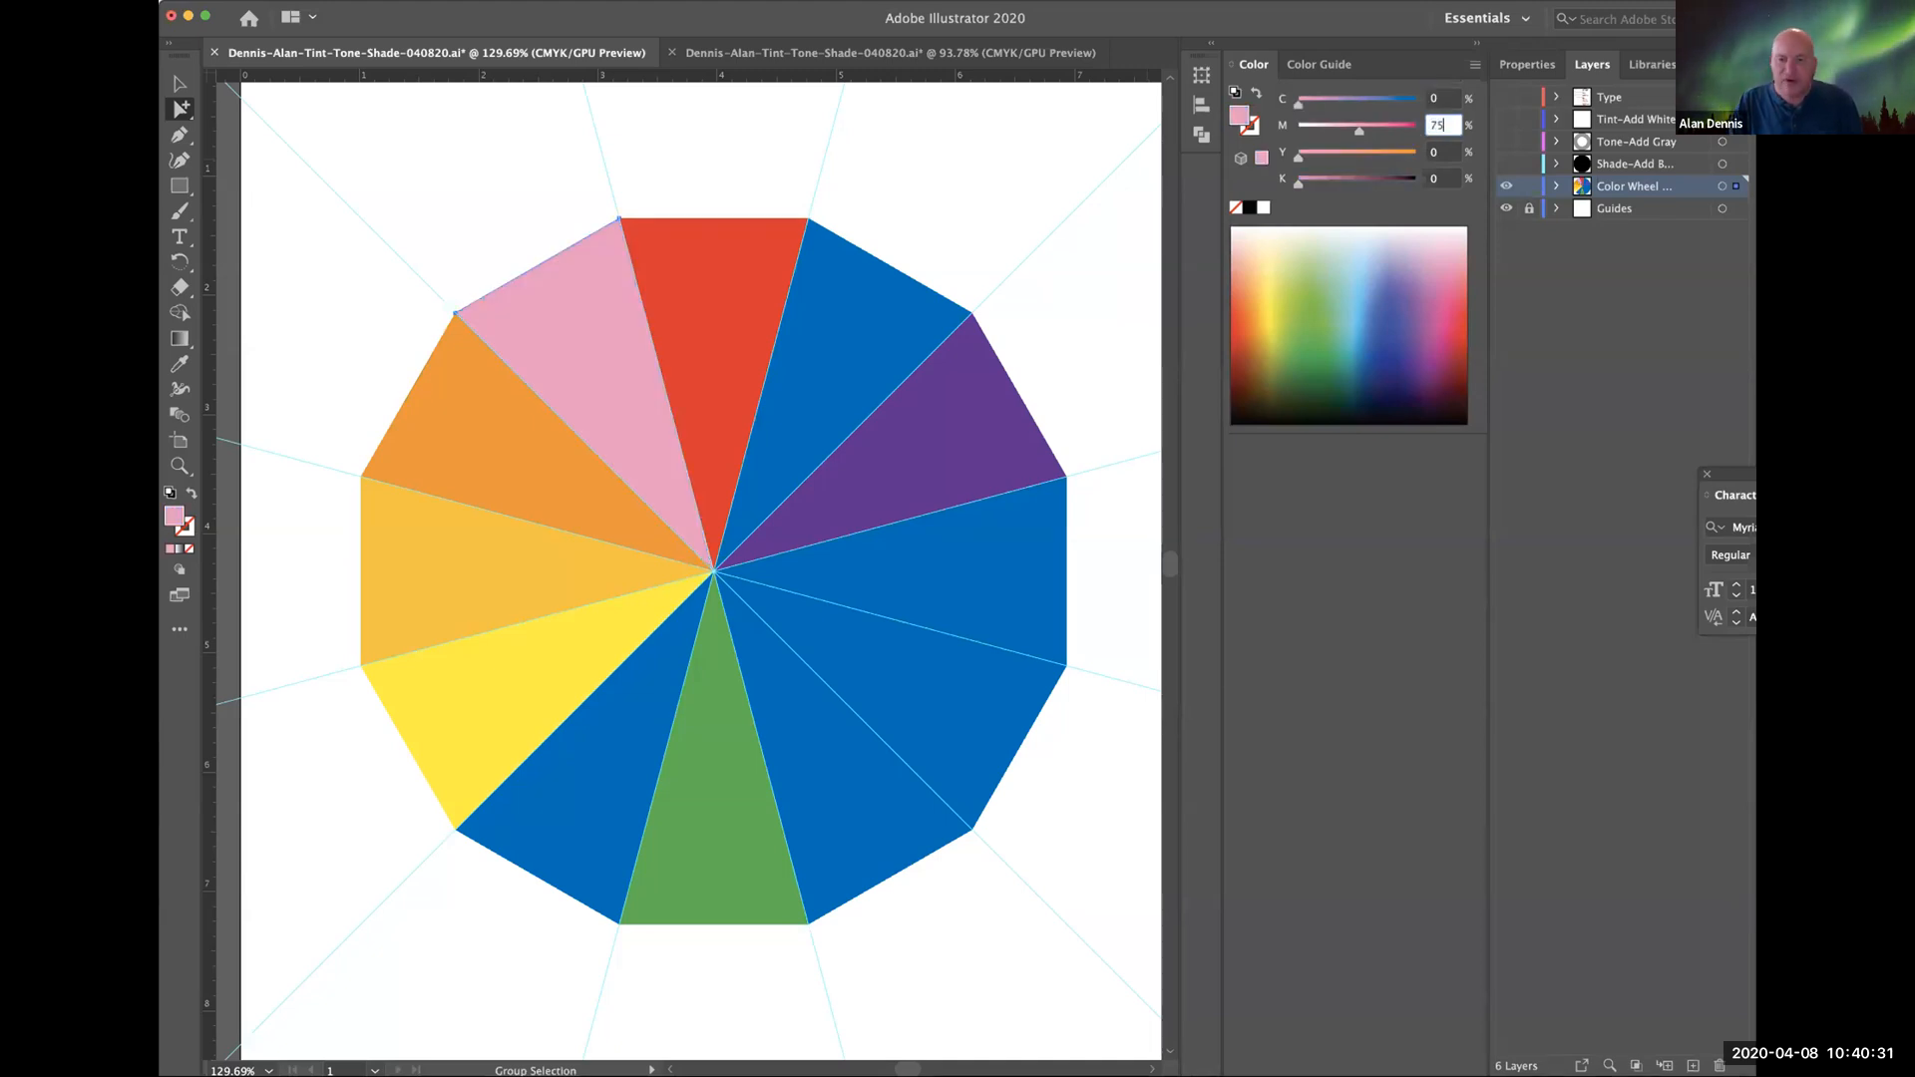
{"action": "key", "text": "Tab"}
{"action": "type", "text": "100"}
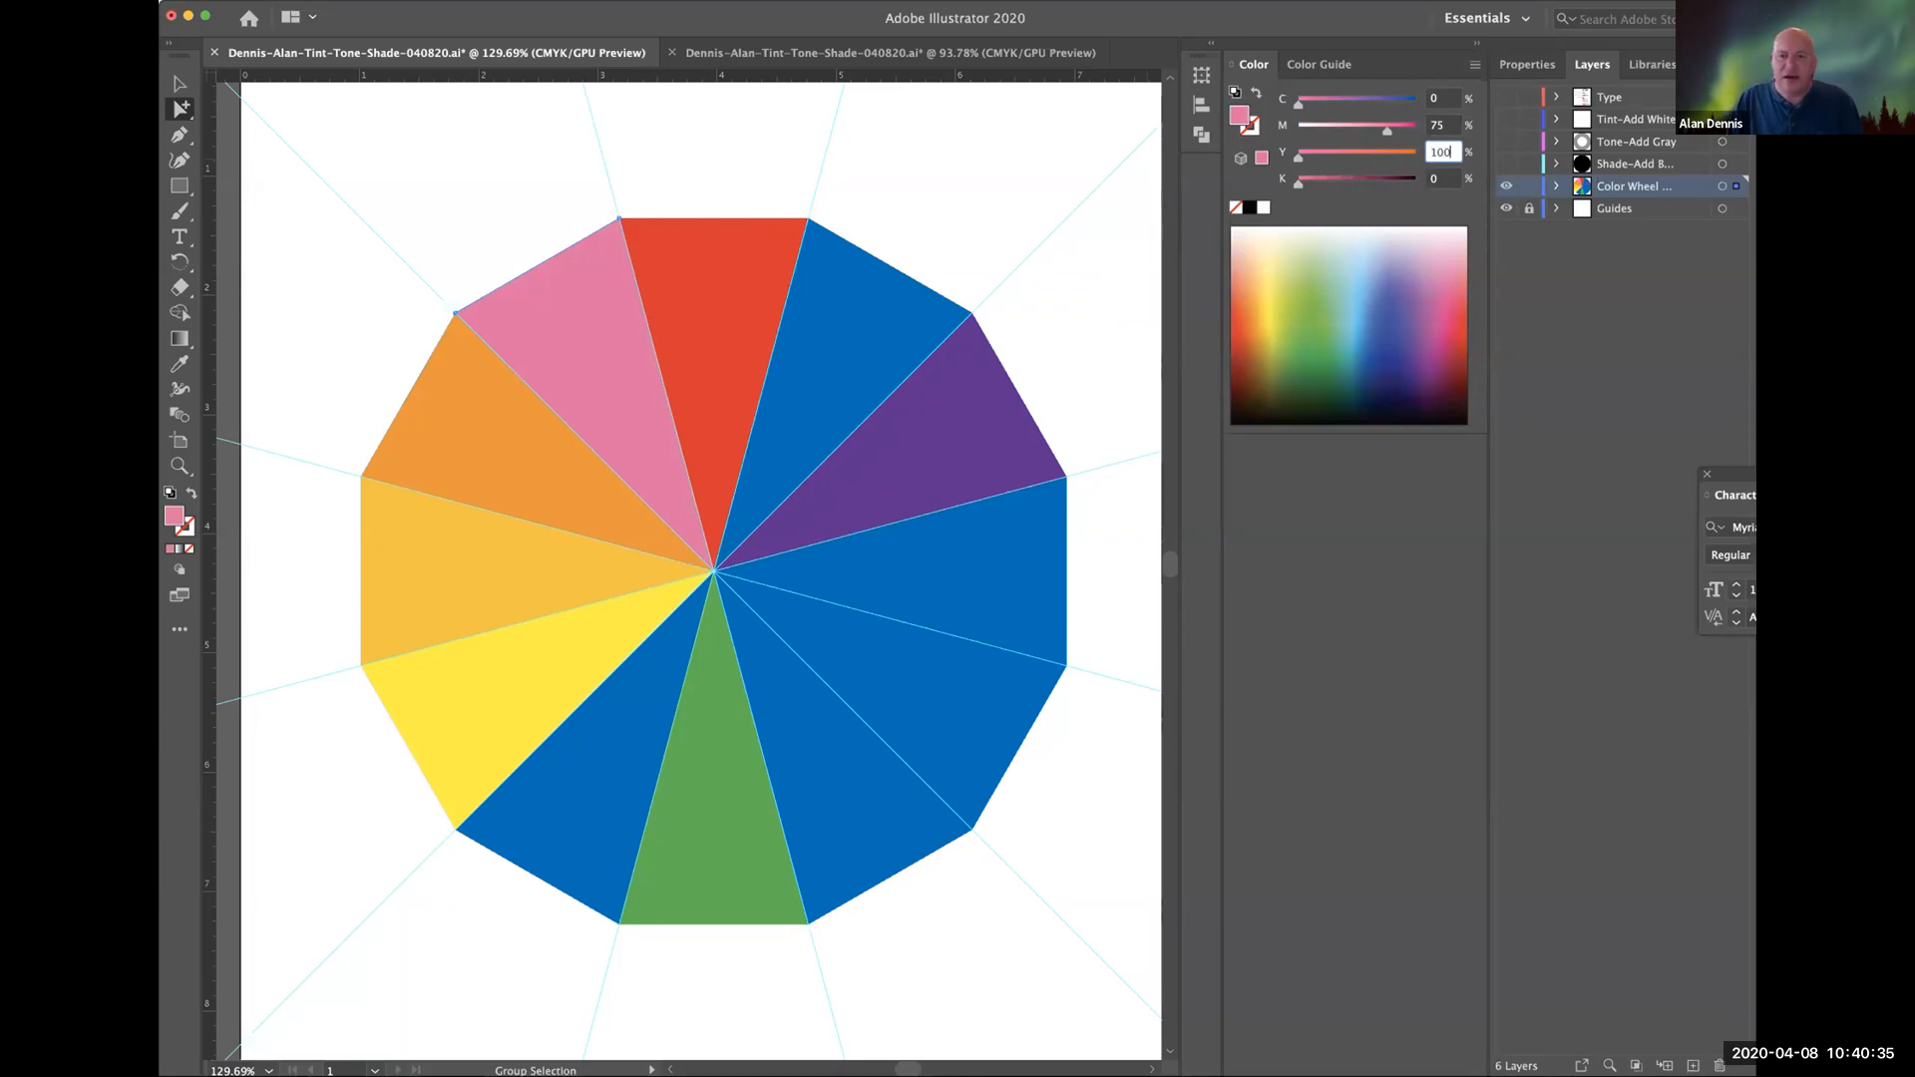
{"action": "key", "text": "Return"}
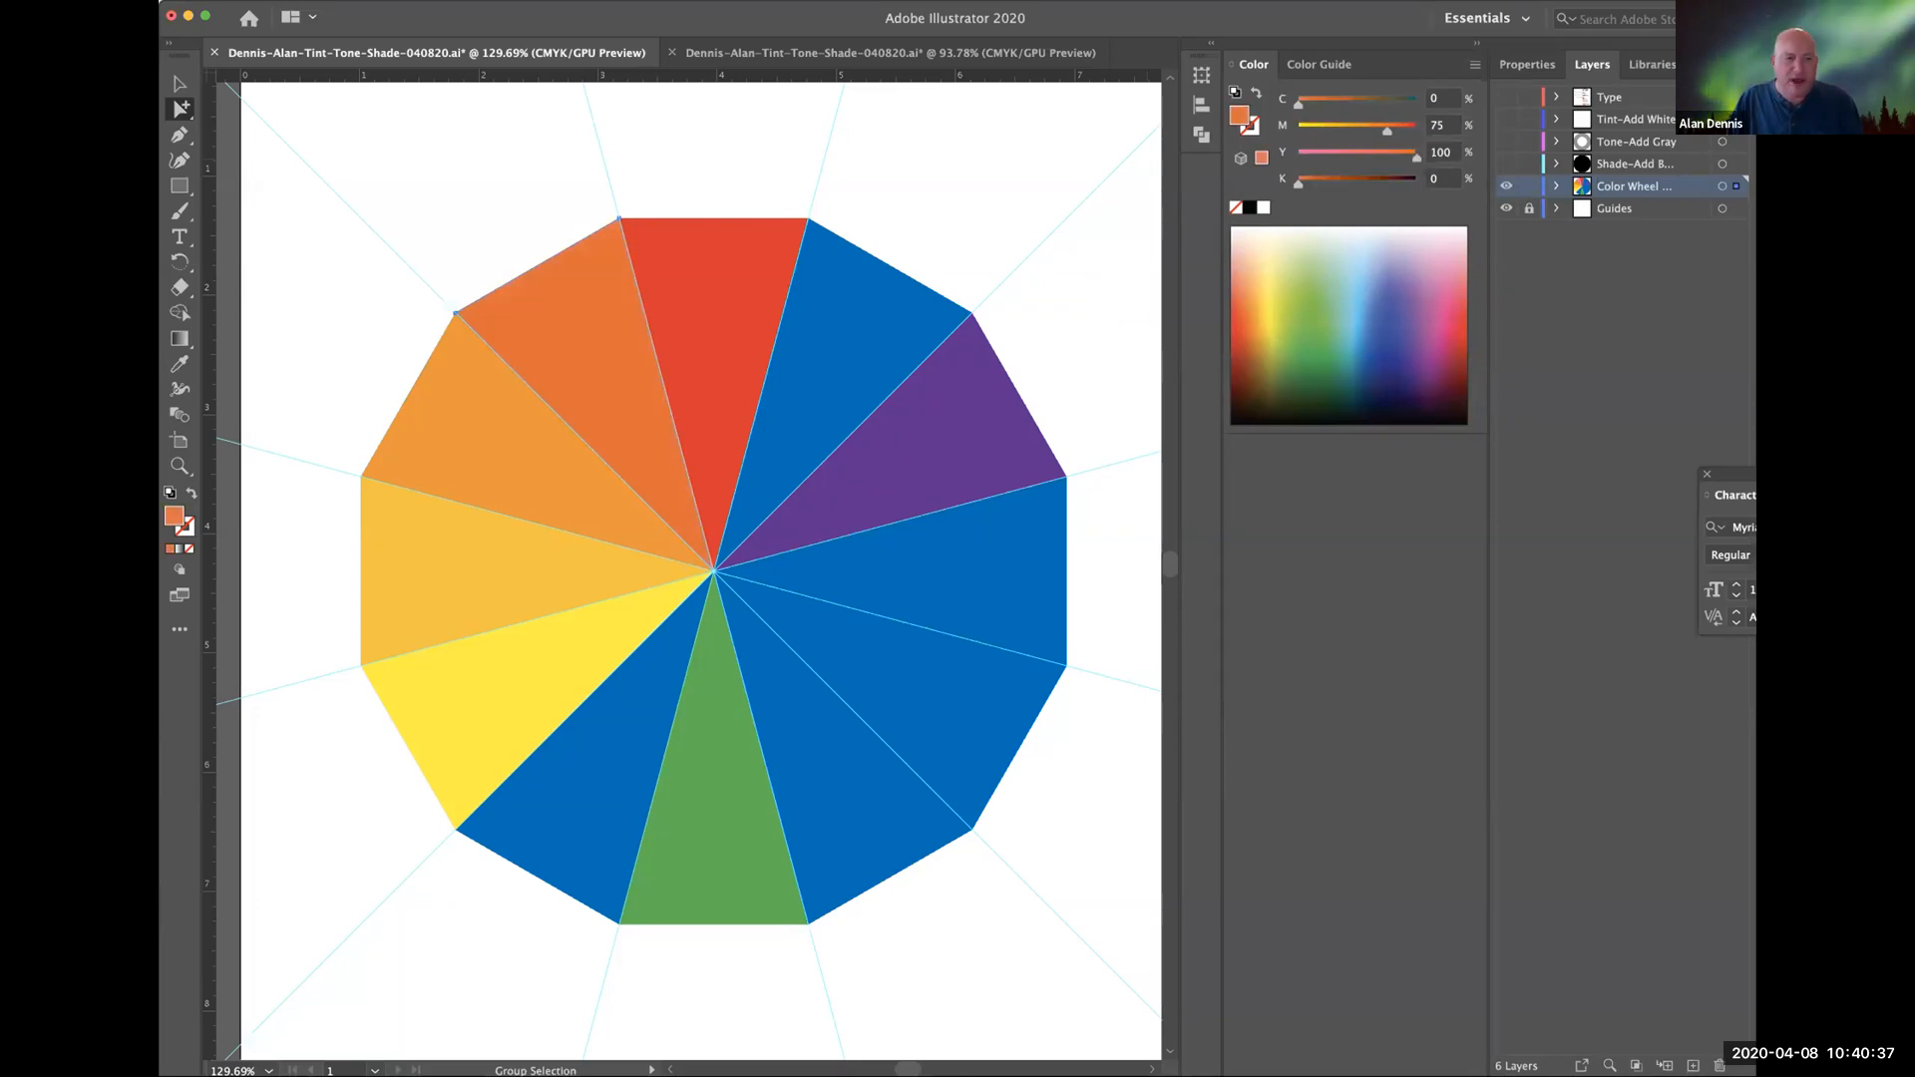
Pull the red, yellow, orange, red-orange and yellow-orange wedges outward so each stands apart from the wheel.
{"action": "left_click", "coordinate": [751, 164]}
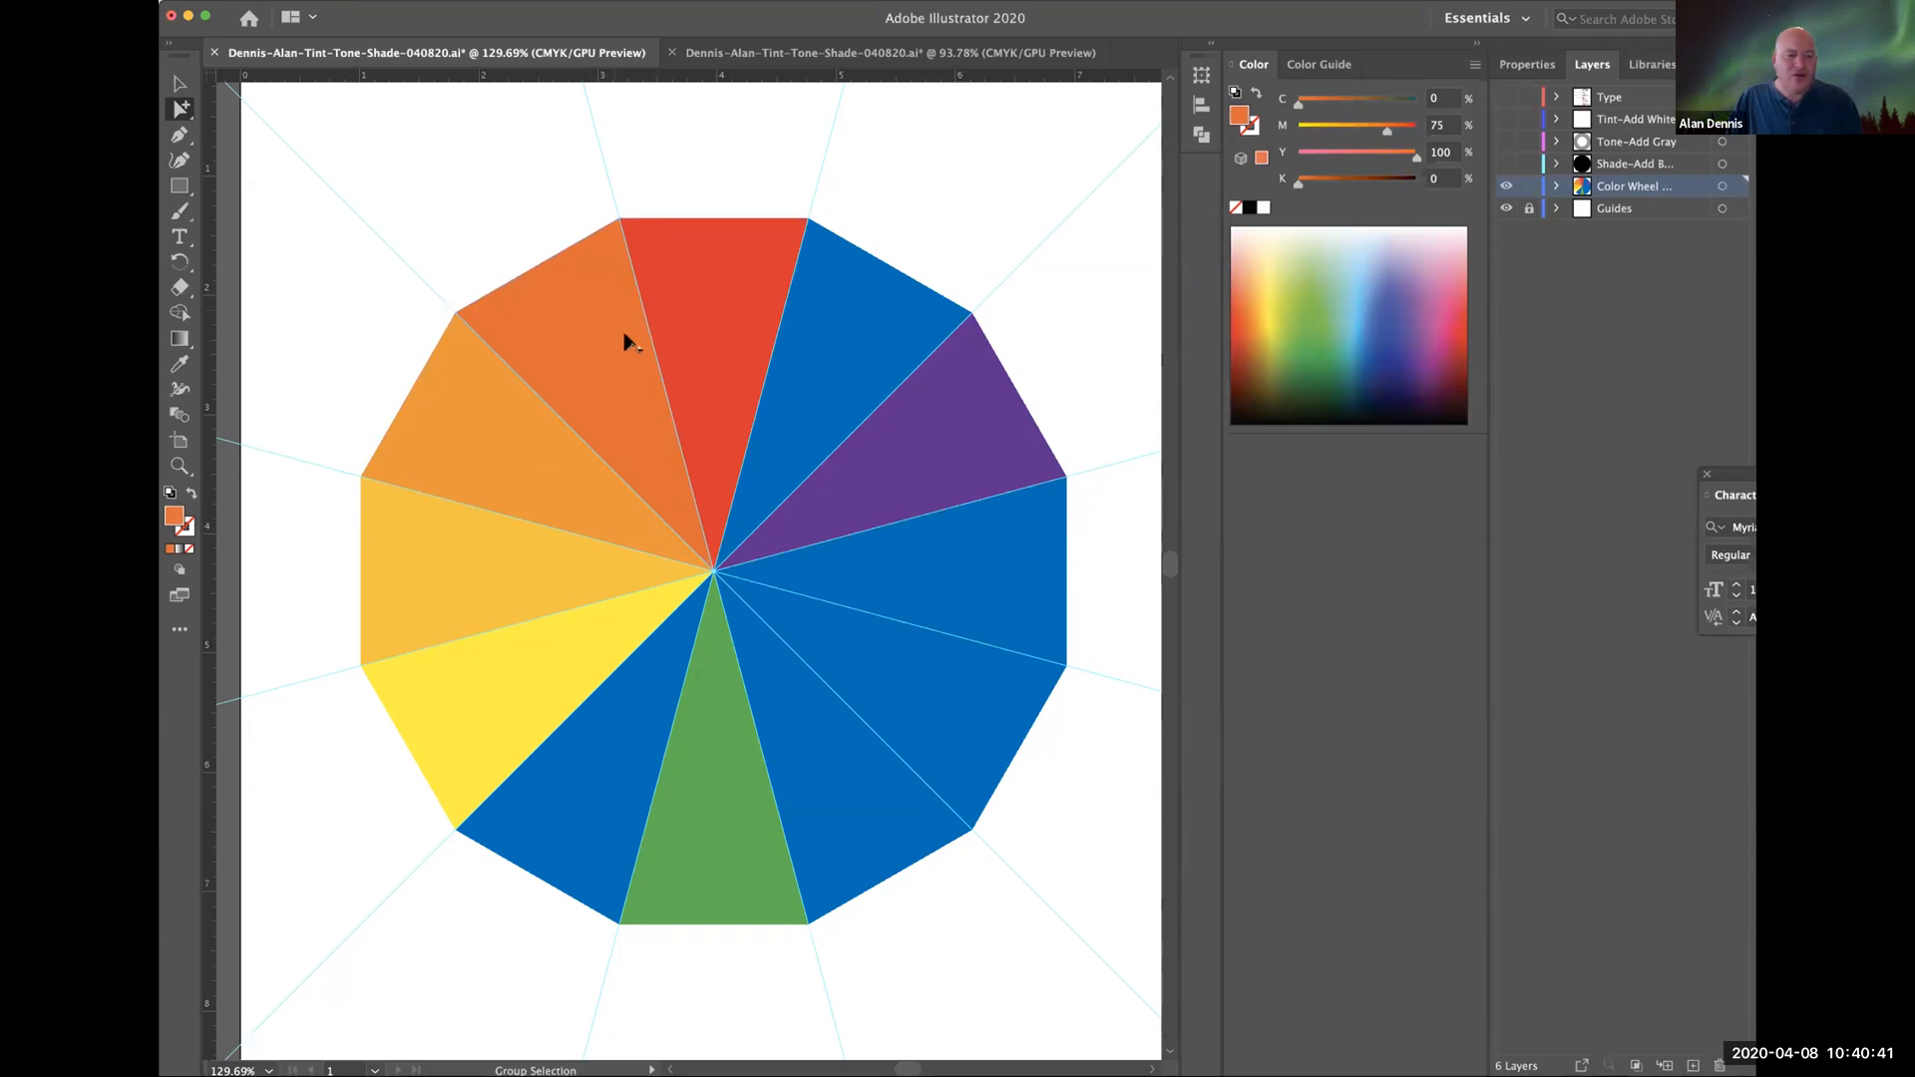
{"action": "left_click_drag", "start_coordinate": [698, 350], "coordinate": [701, 273]}
{"action": "left_click_drag", "start_coordinate": [465, 675], "coordinate": [322, 723]}
{"action": "left_click_drag", "start_coordinate": [518, 479], "coordinate": [416, 404]}
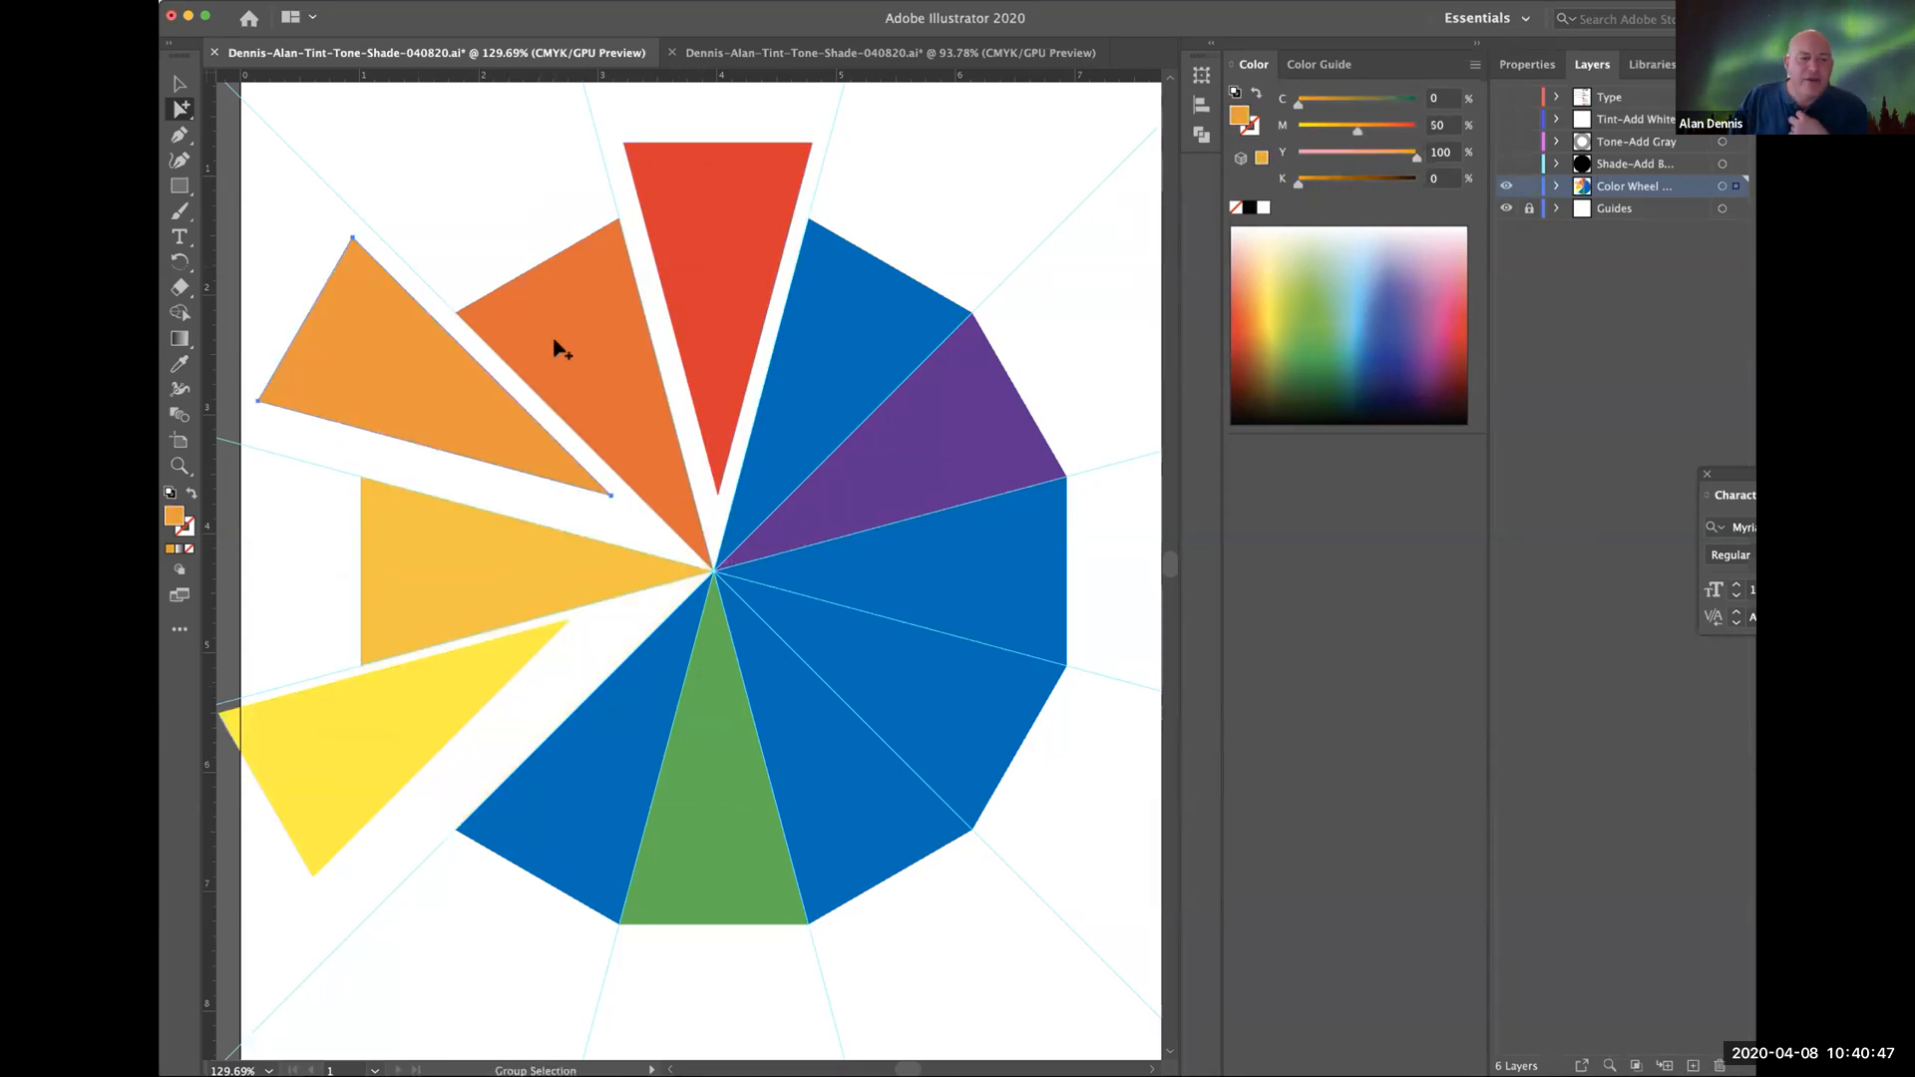
{"action": "left_click_drag", "start_coordinate": [554, 342], "coordinate": [518, 278]}
{"action": "left_click_drag", "start_coordinate": [428, 540], "coordinate": [359, 540]}
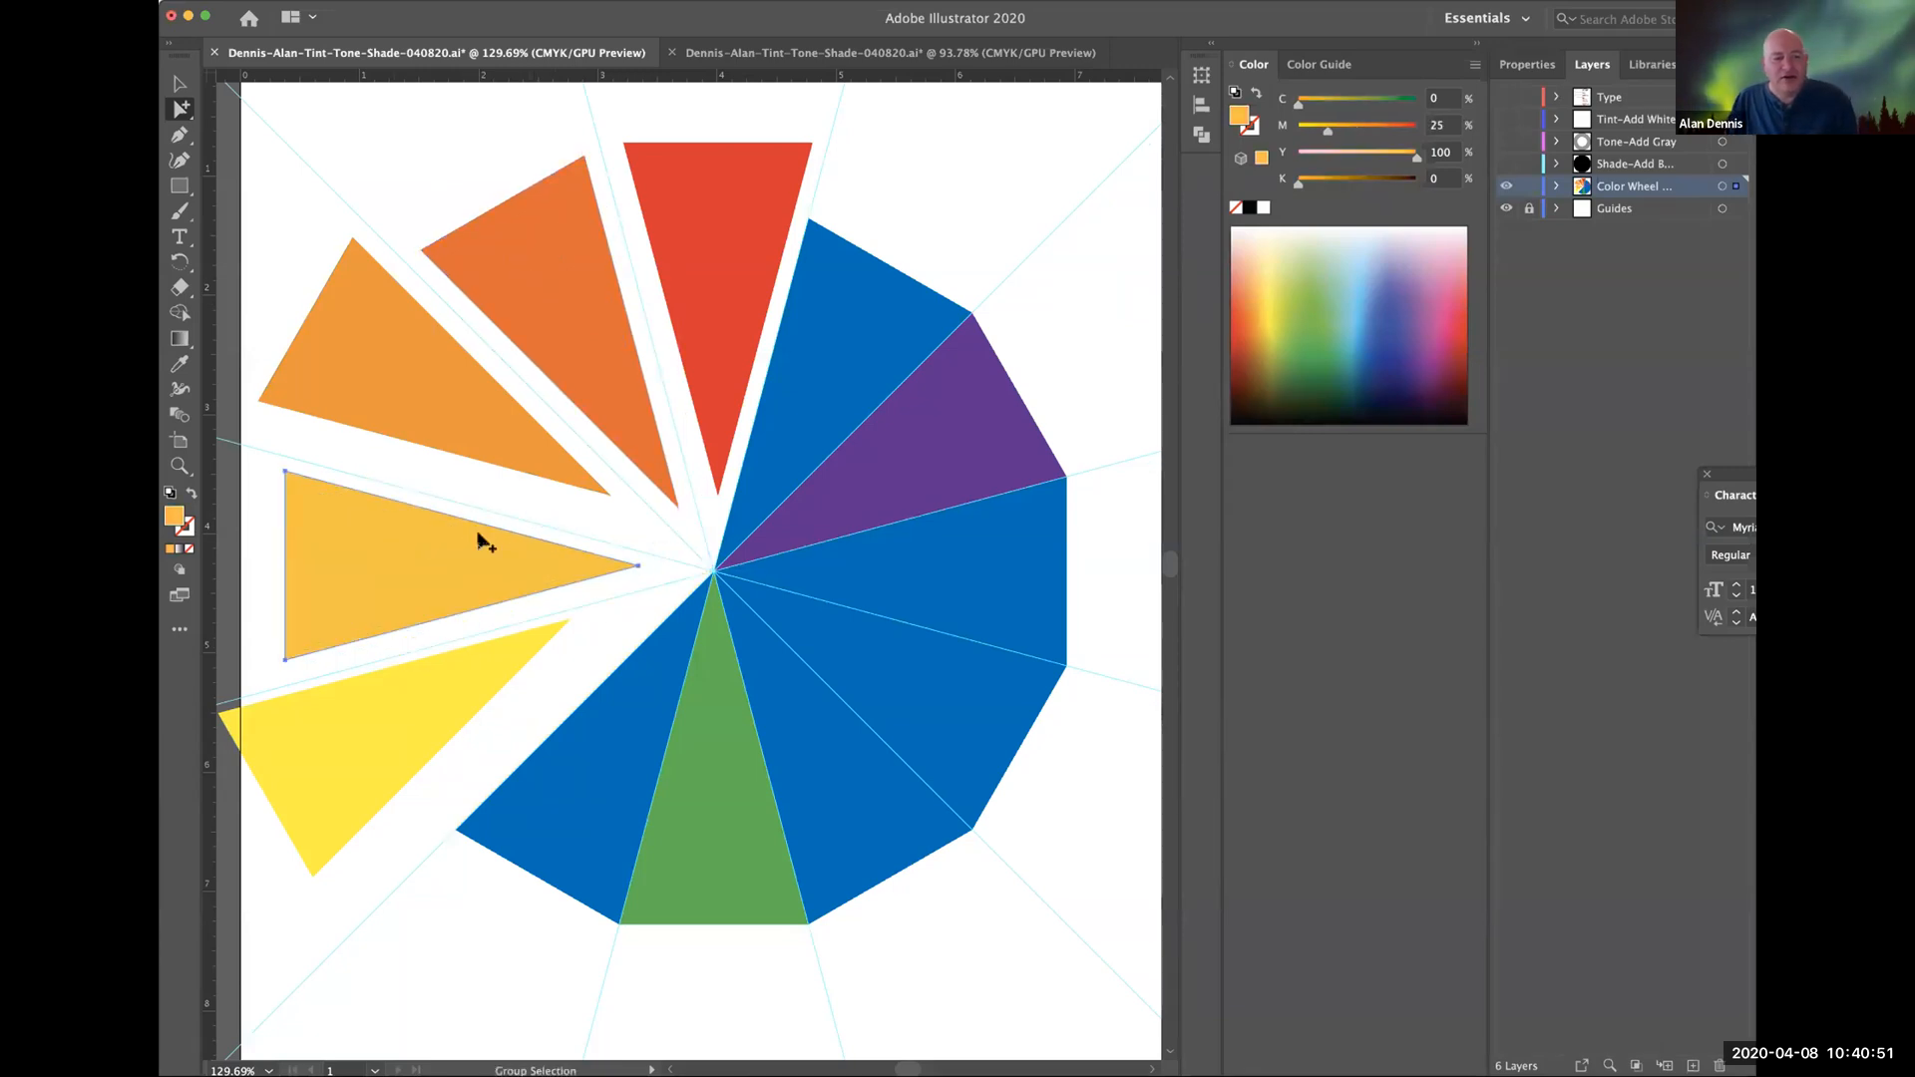
Undo all the outward wedge moves, back to the closed twelve-section wheel.
{"action": "key", "text": "super+z"}
{"action": "key", "text": "super+z"}
{"action": "key", "text": "super+z"}
{"action": "key", "text": "super+z"}
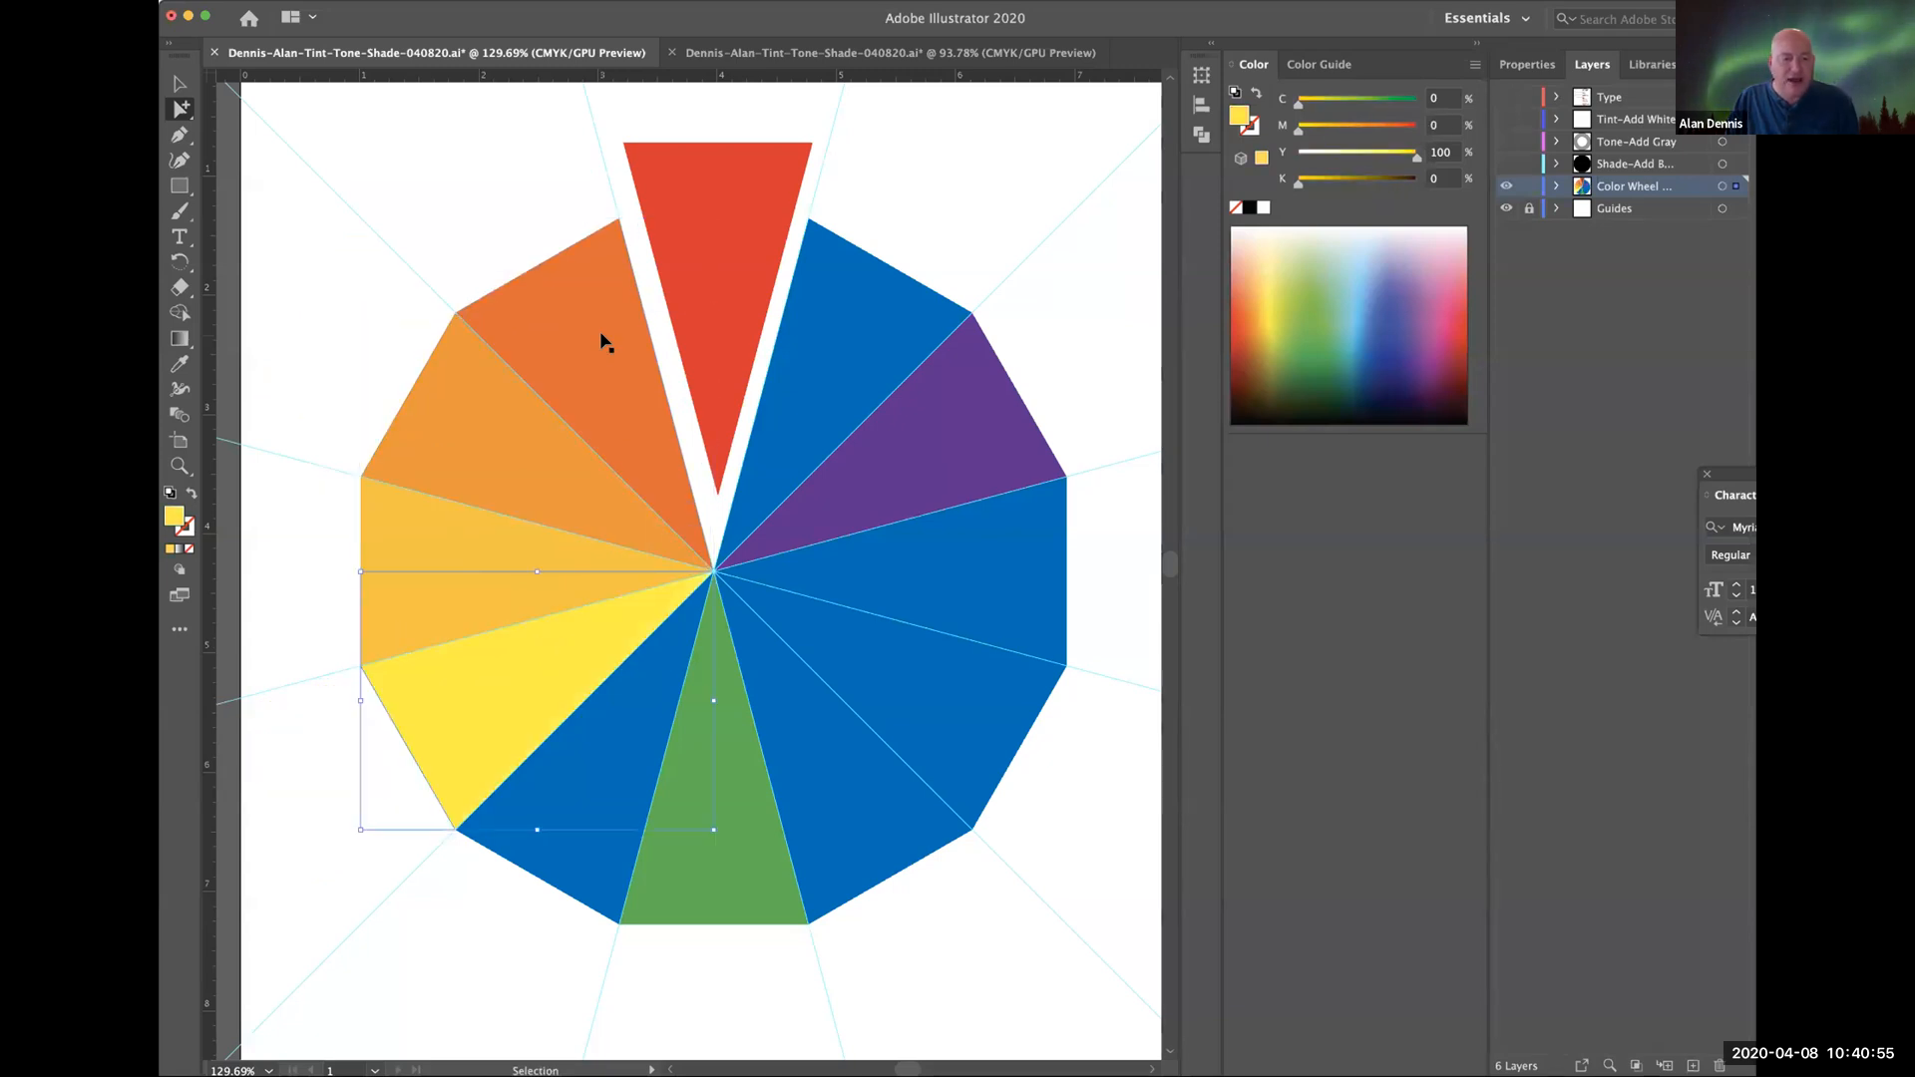
{"action": "key", "text": "super+z"}
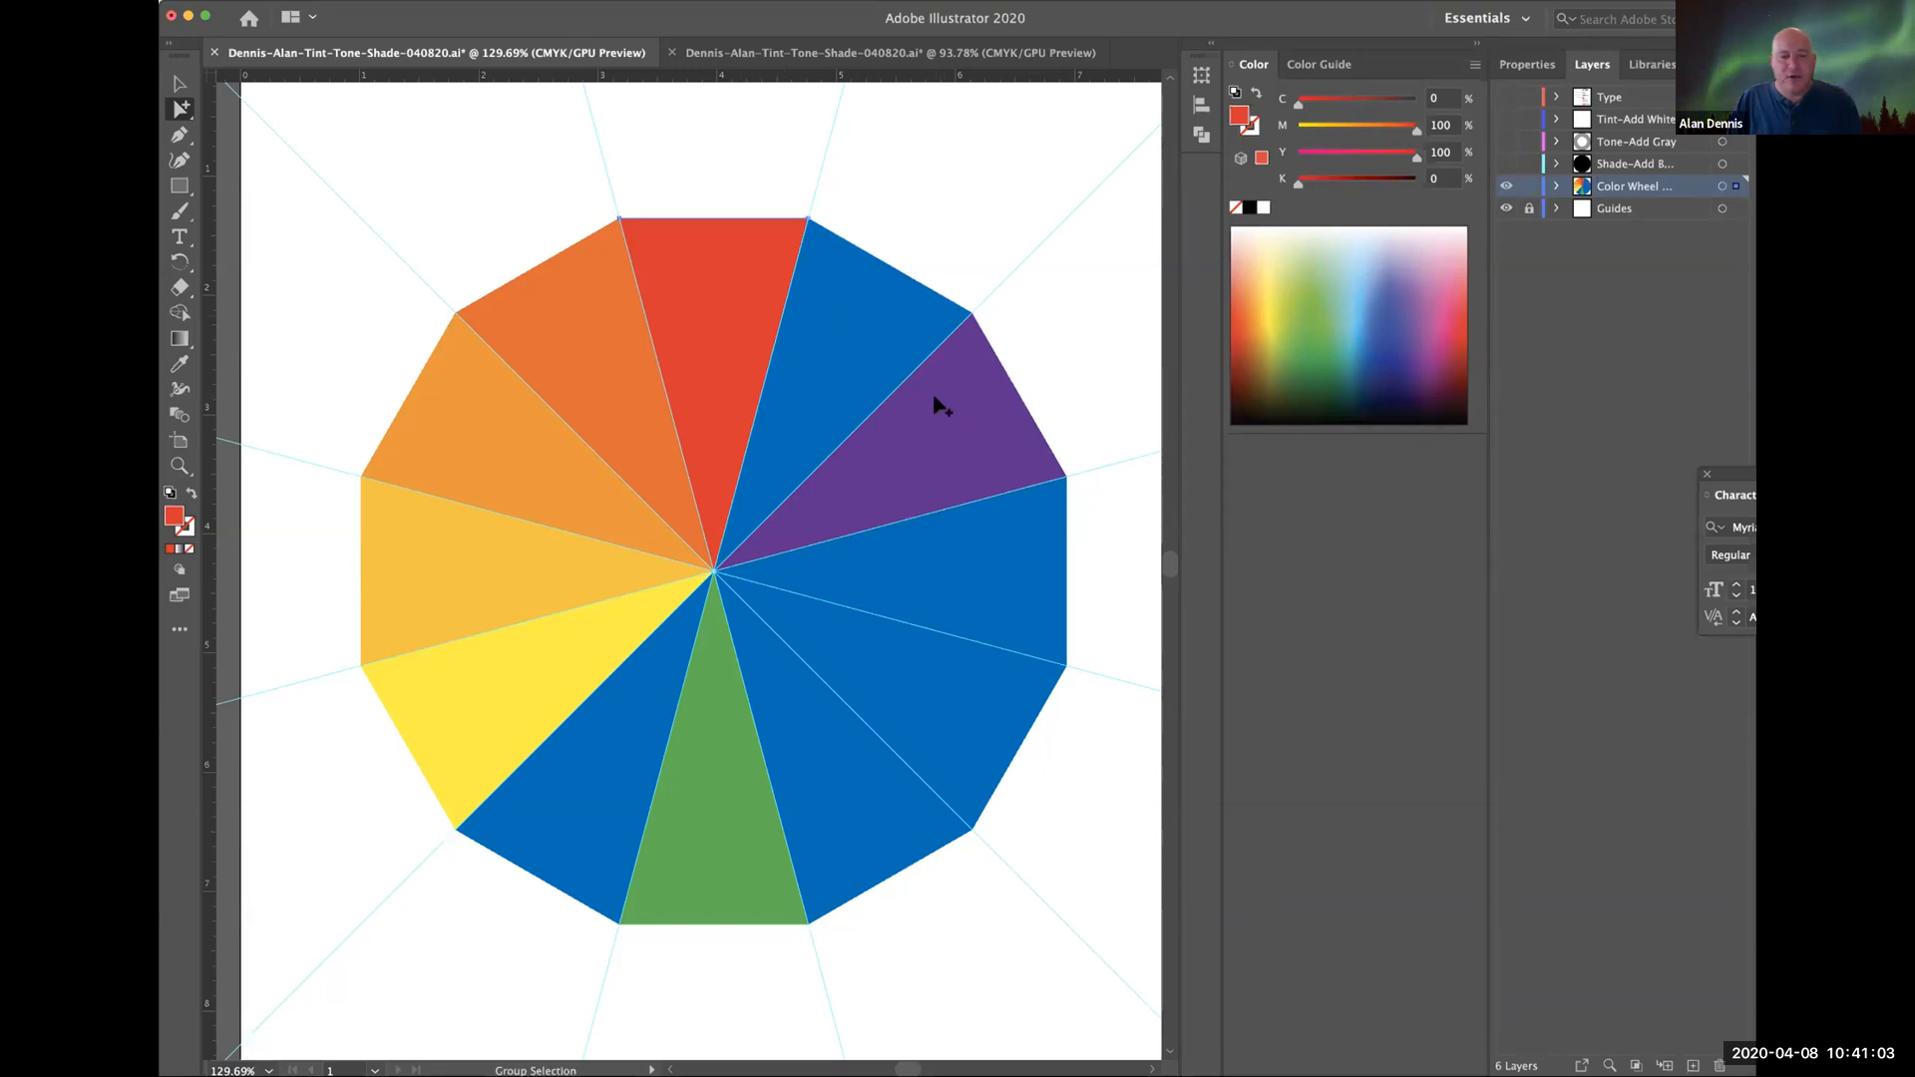
Check the red-violet wedge in the finished wheel and fill the blue wedge between red and violet with C 50, M 100, Y 0, K 0.
{"action": "left_click", "coordinate": [823, 55]}
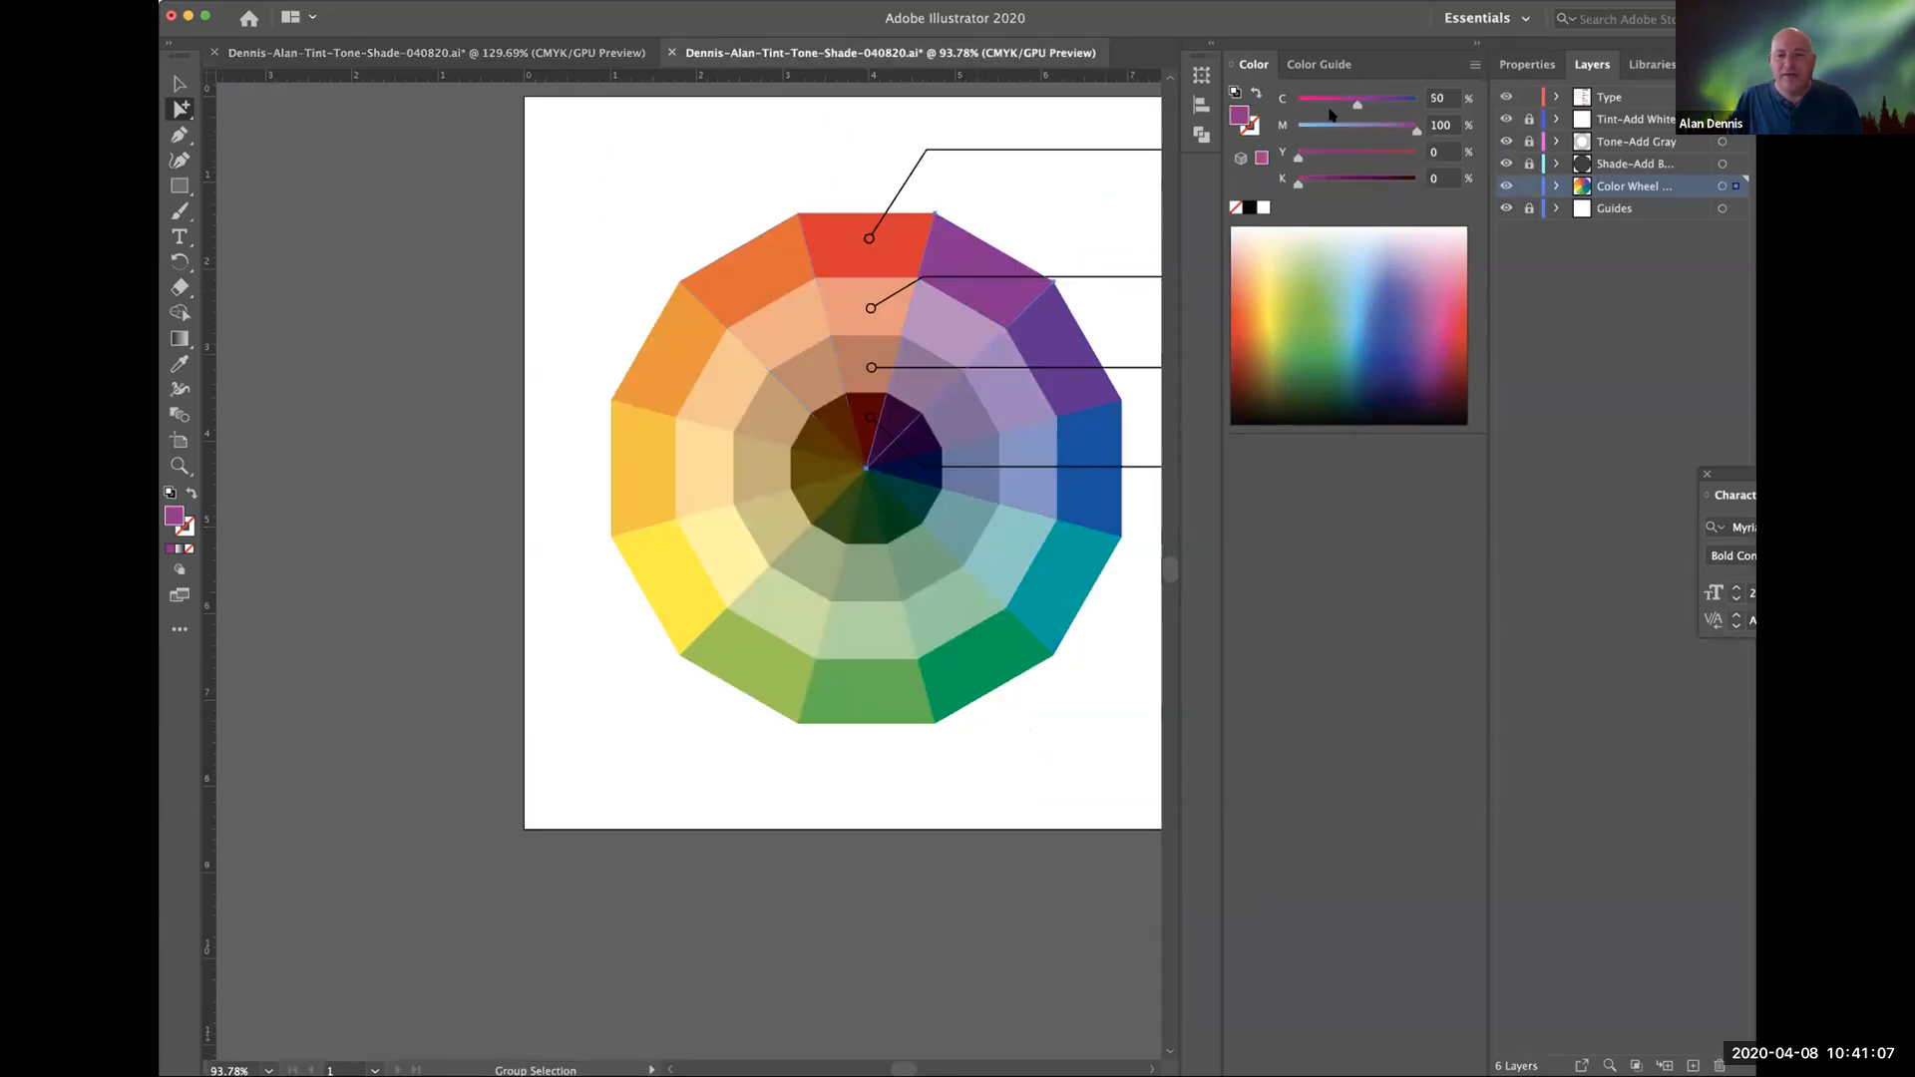
{"action": "left_click", "coordinate": [475, 52]}
{"action": "left_click", "coordinate": [861, 326]}
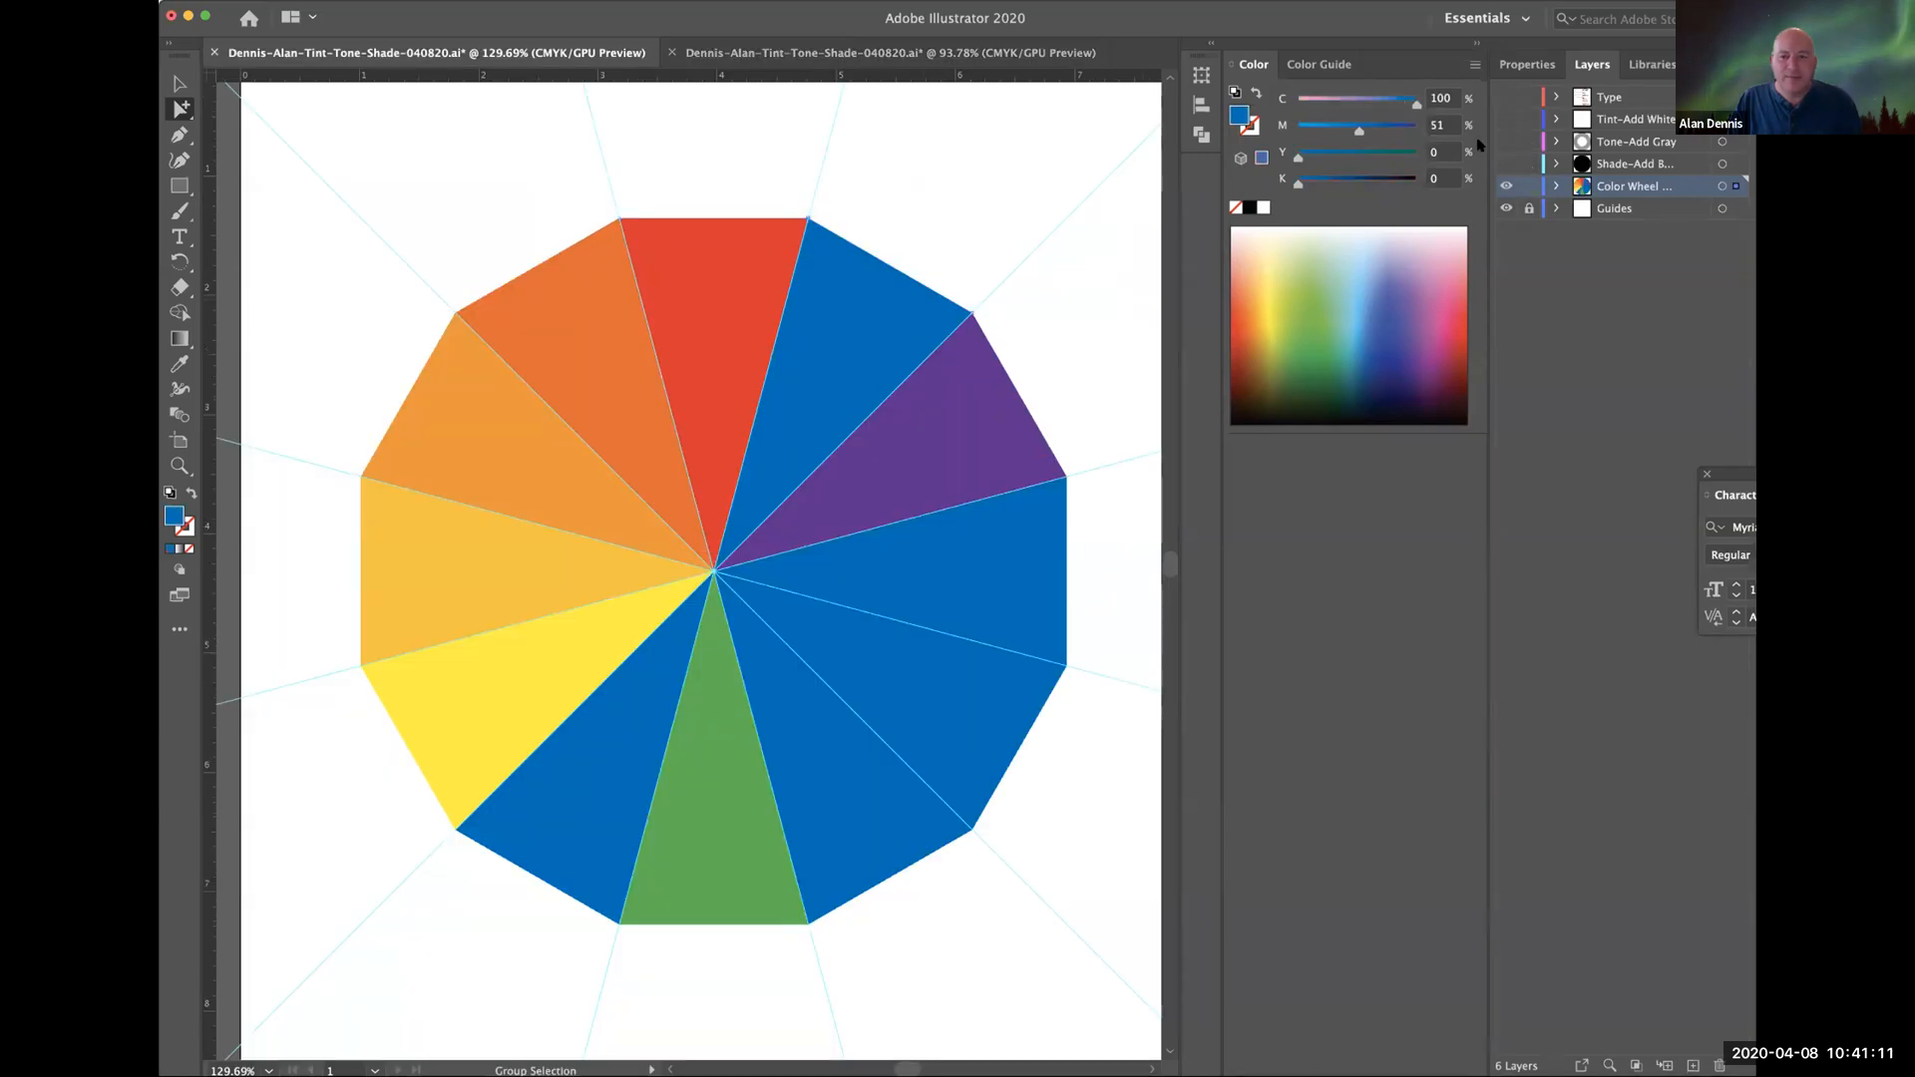
{"action": "left_click", "coordinate": [1439, 99]}
{"action": "type", "text": "50"}
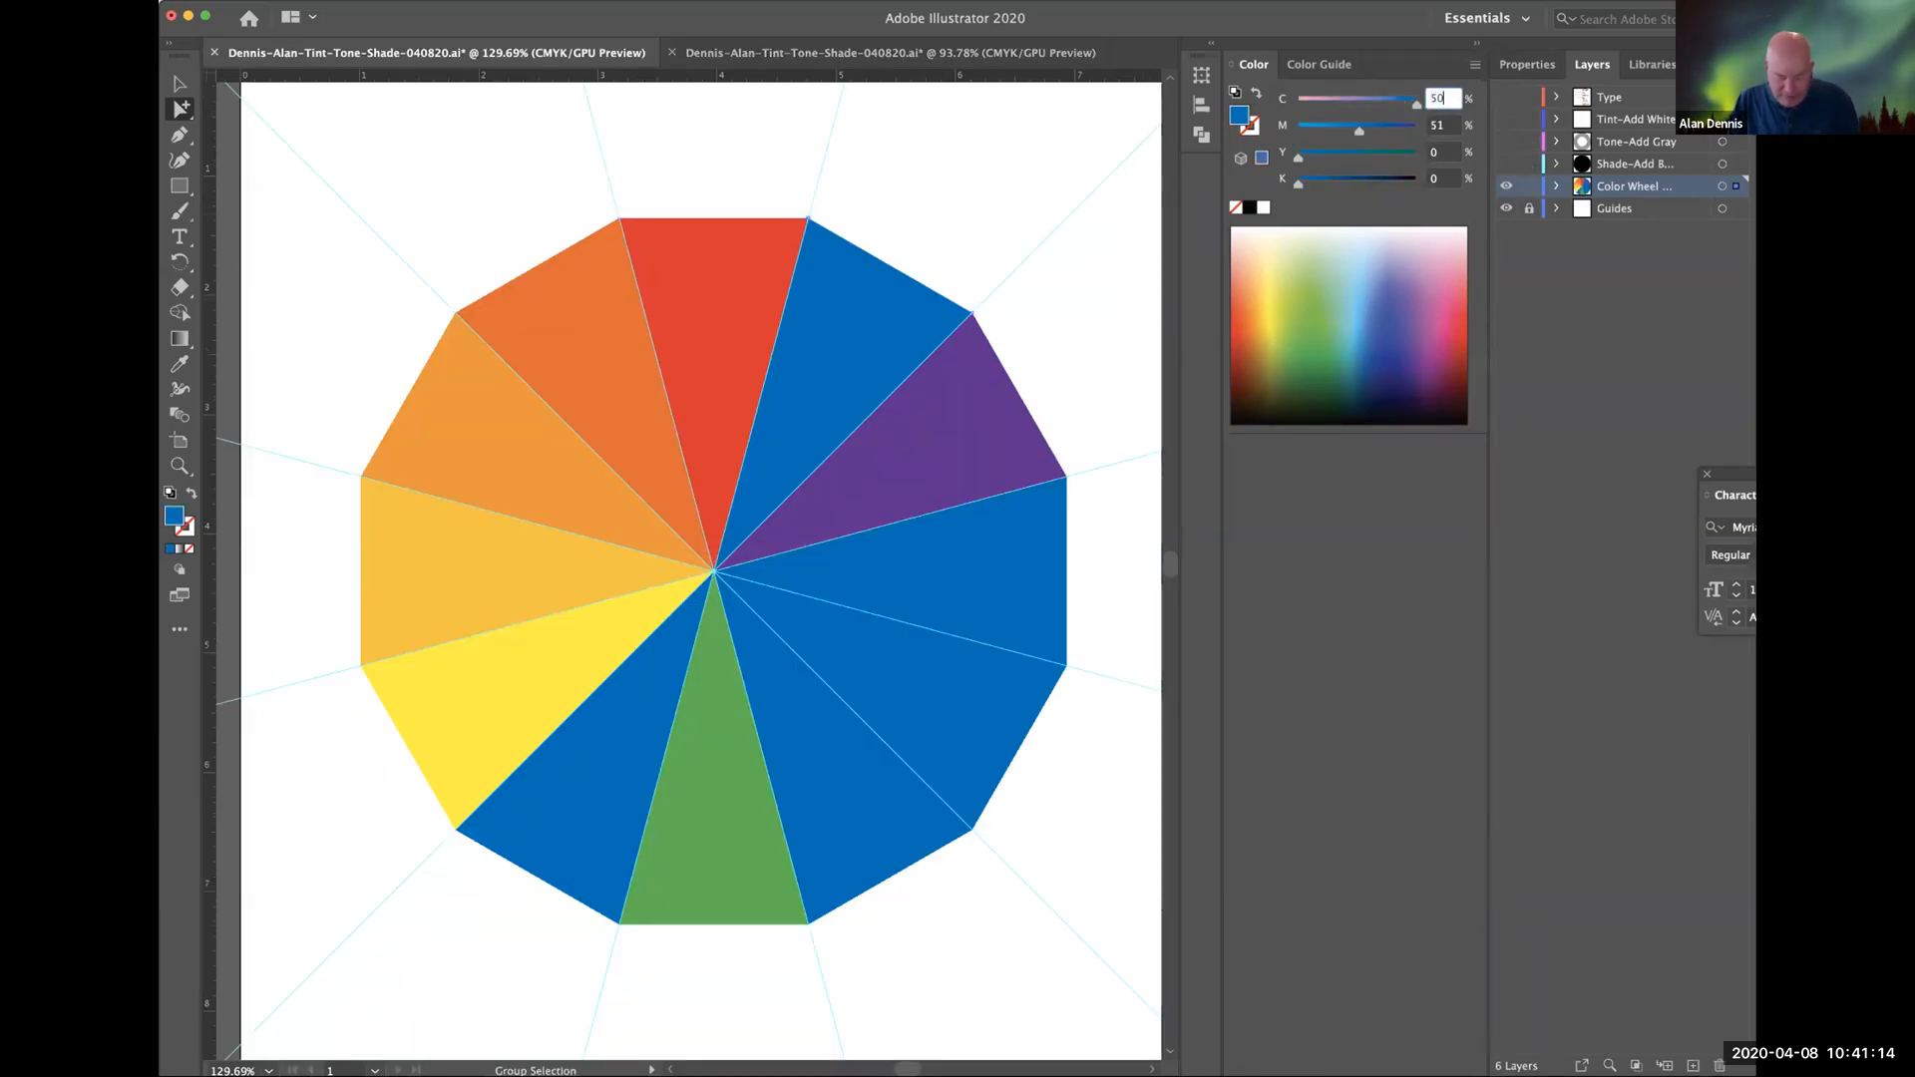
{"action": "key", "text": "Tab"}
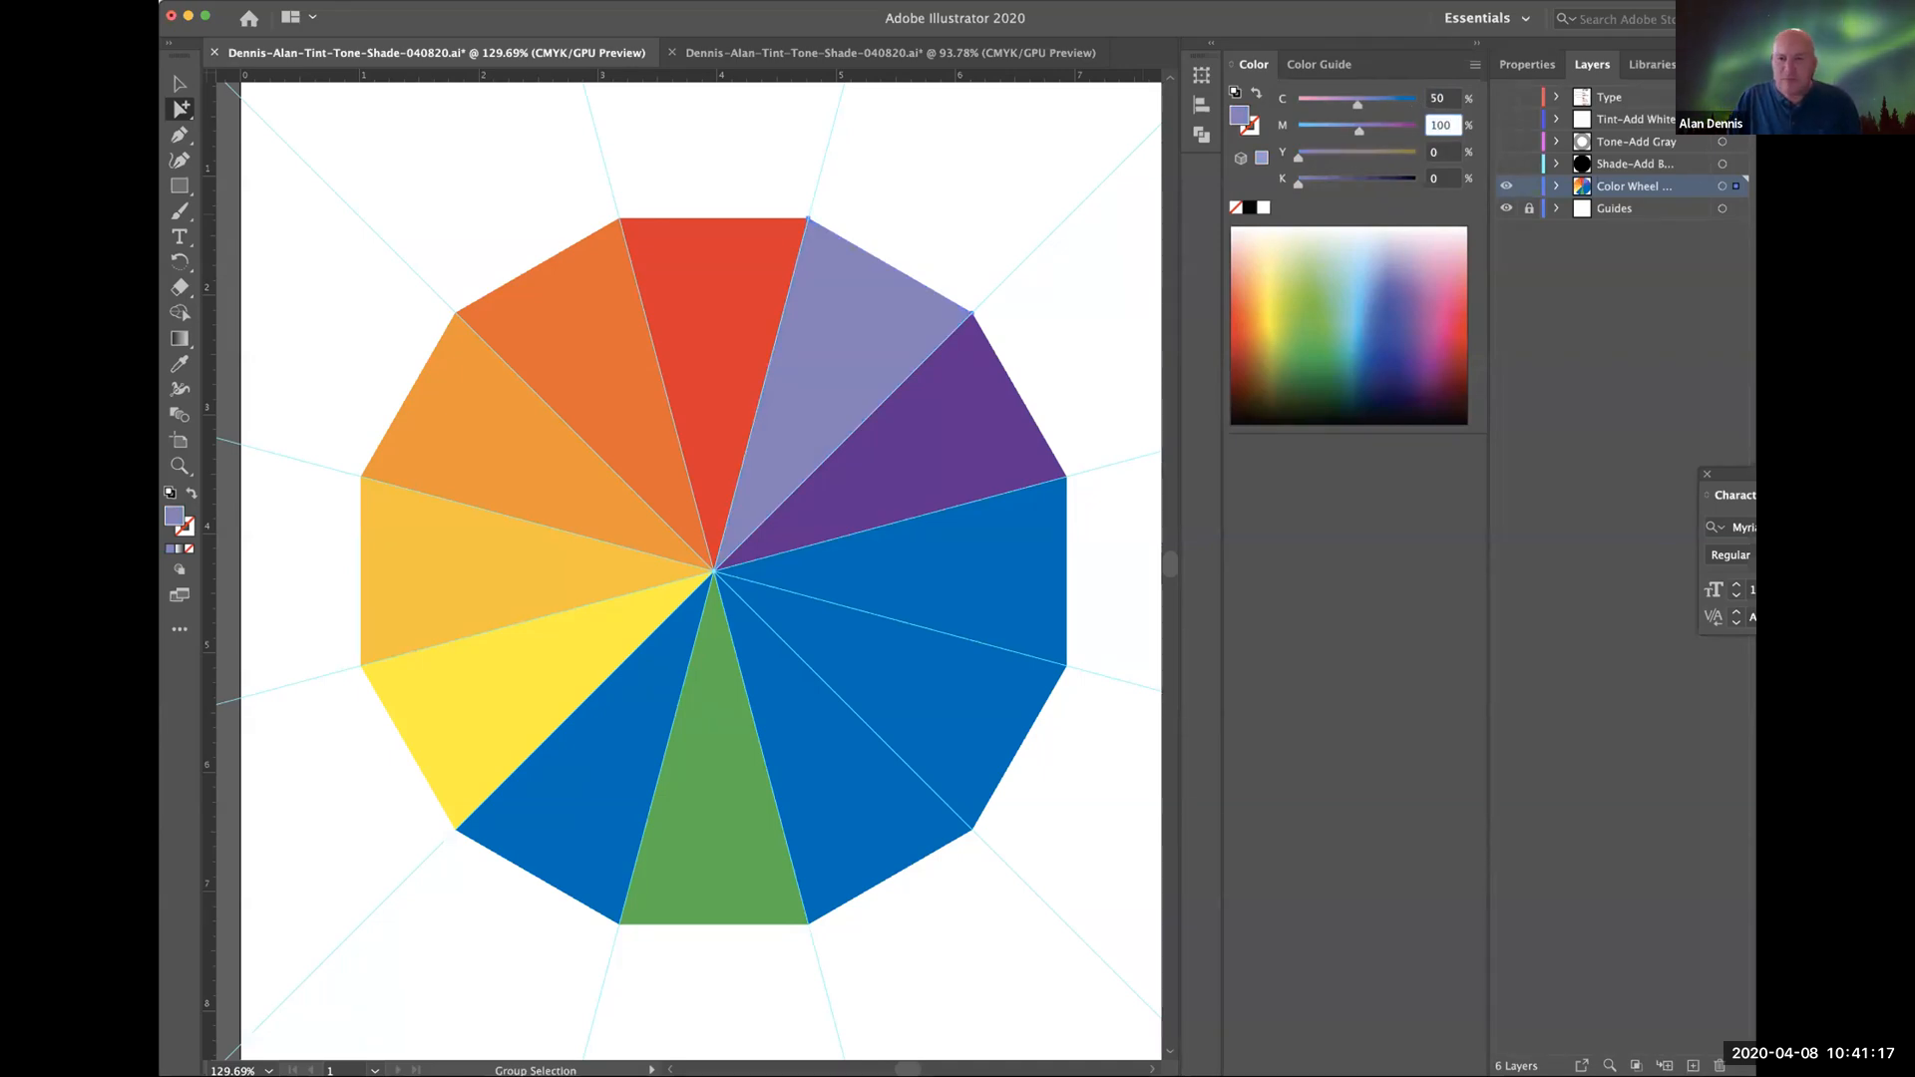
{"action": "type", "text": "100"}
{"action": "key", "text": "Return"}
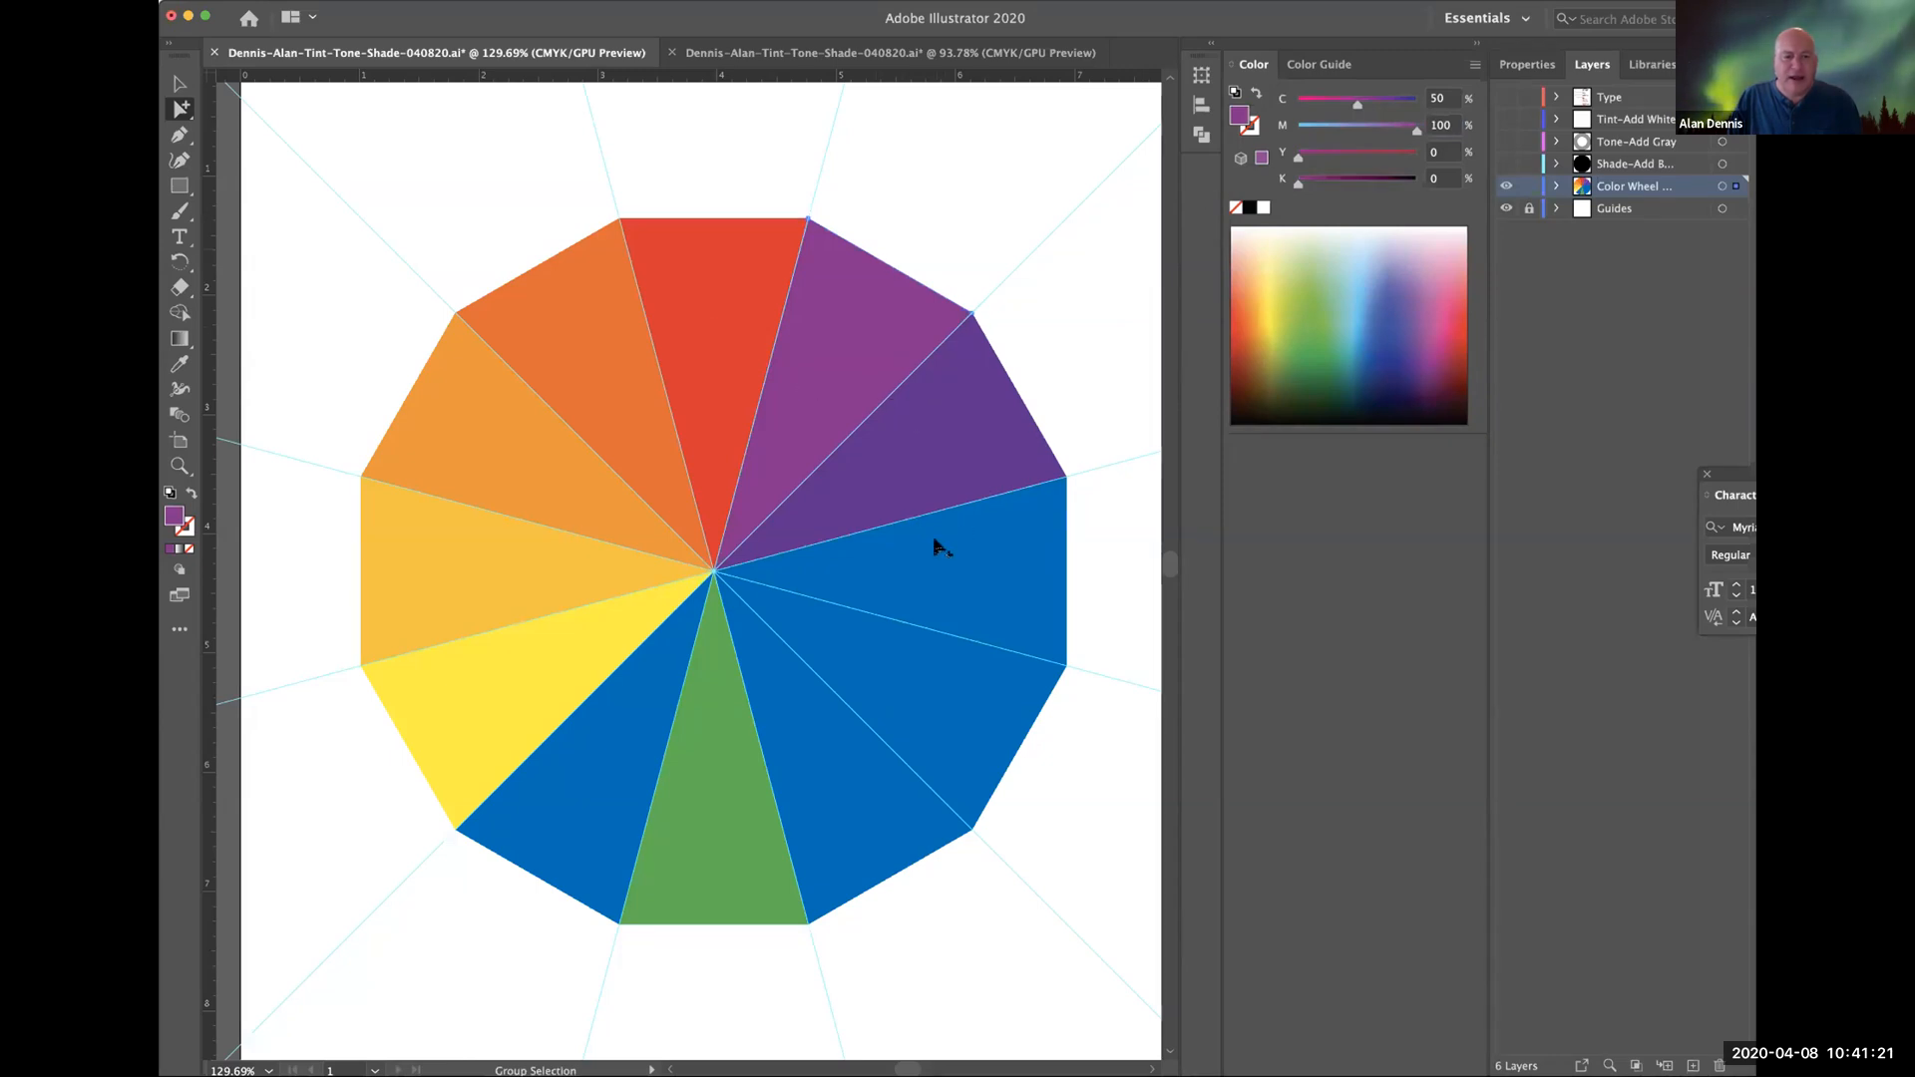
Check the yellow-green and green wedges in the finished wheel and fill the wedge between yellow and green with C 50, M 0, Y 100, K 0.
{"action": "scroll", "coordinate": [935, 539], "scroll_direction": "down", "scroll_amount": 1}
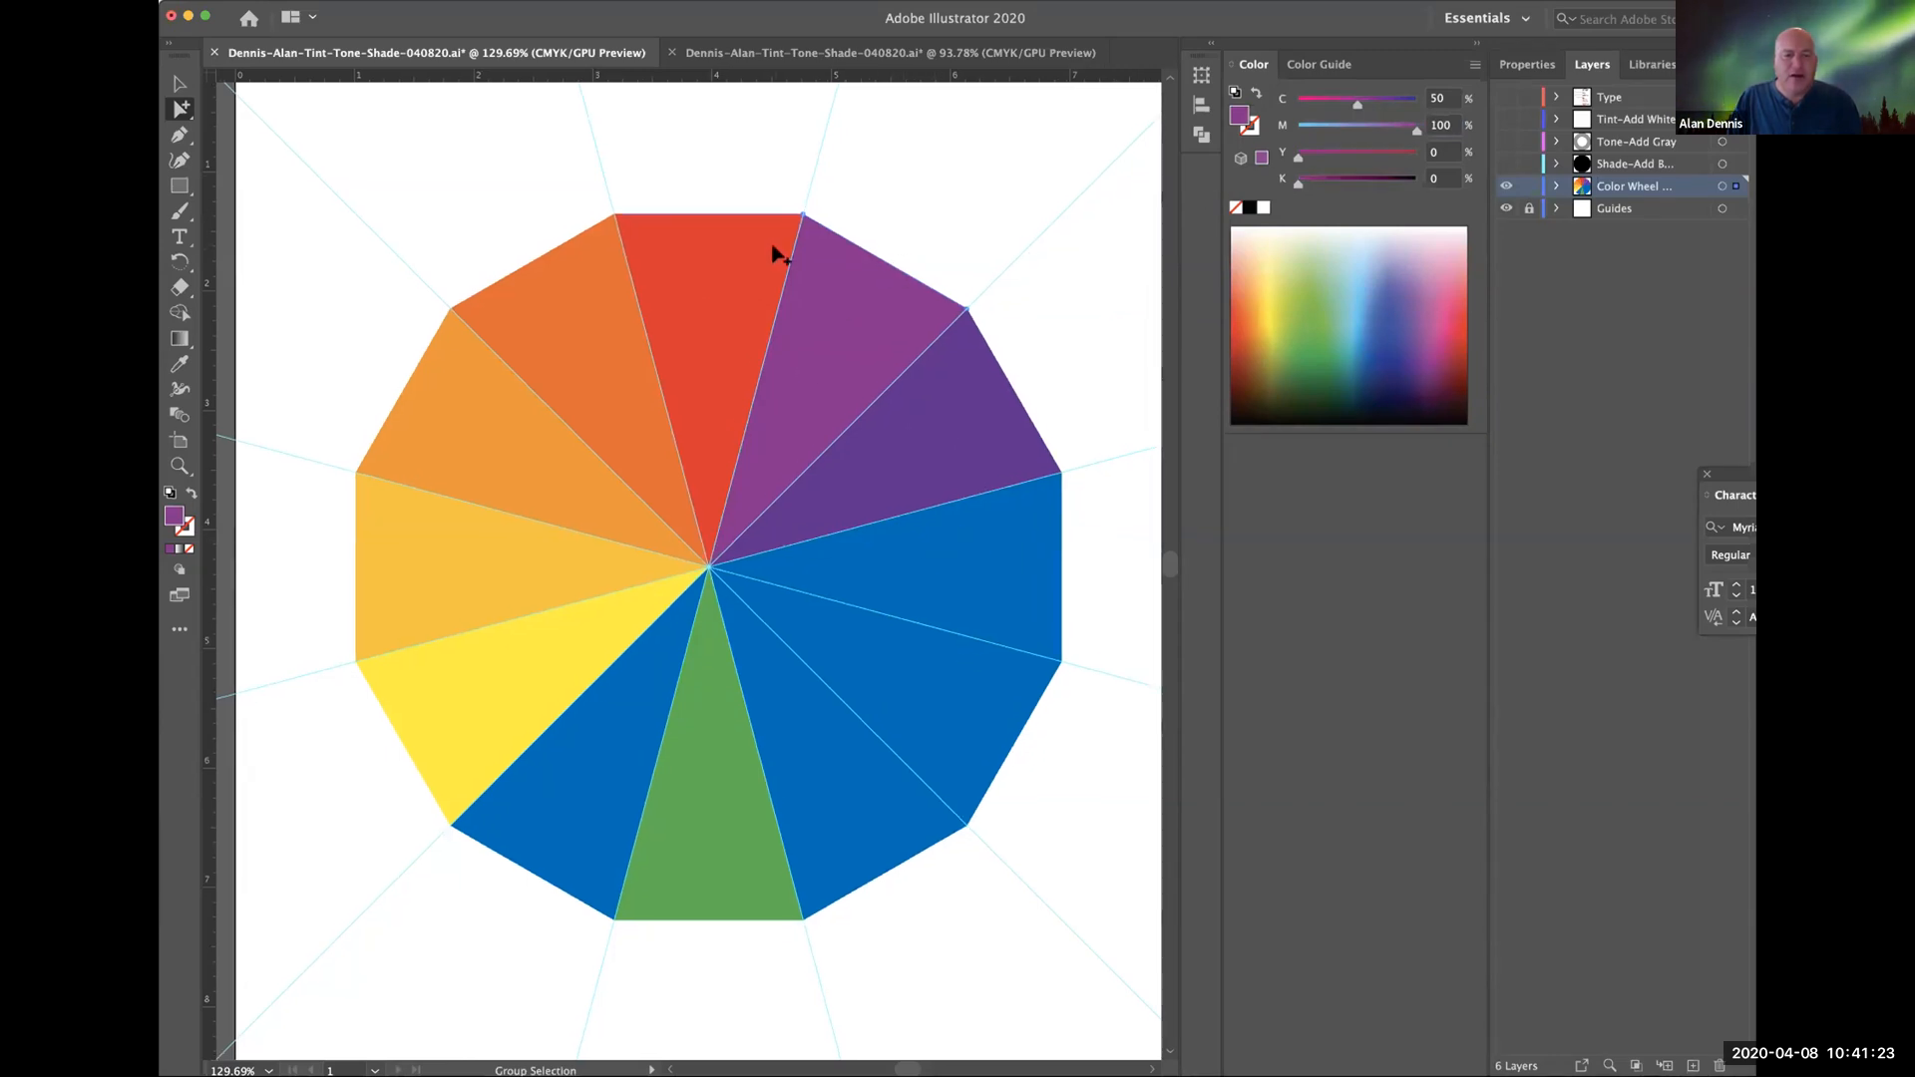
{"action": "left_click", "coordinate": [818, 51]}
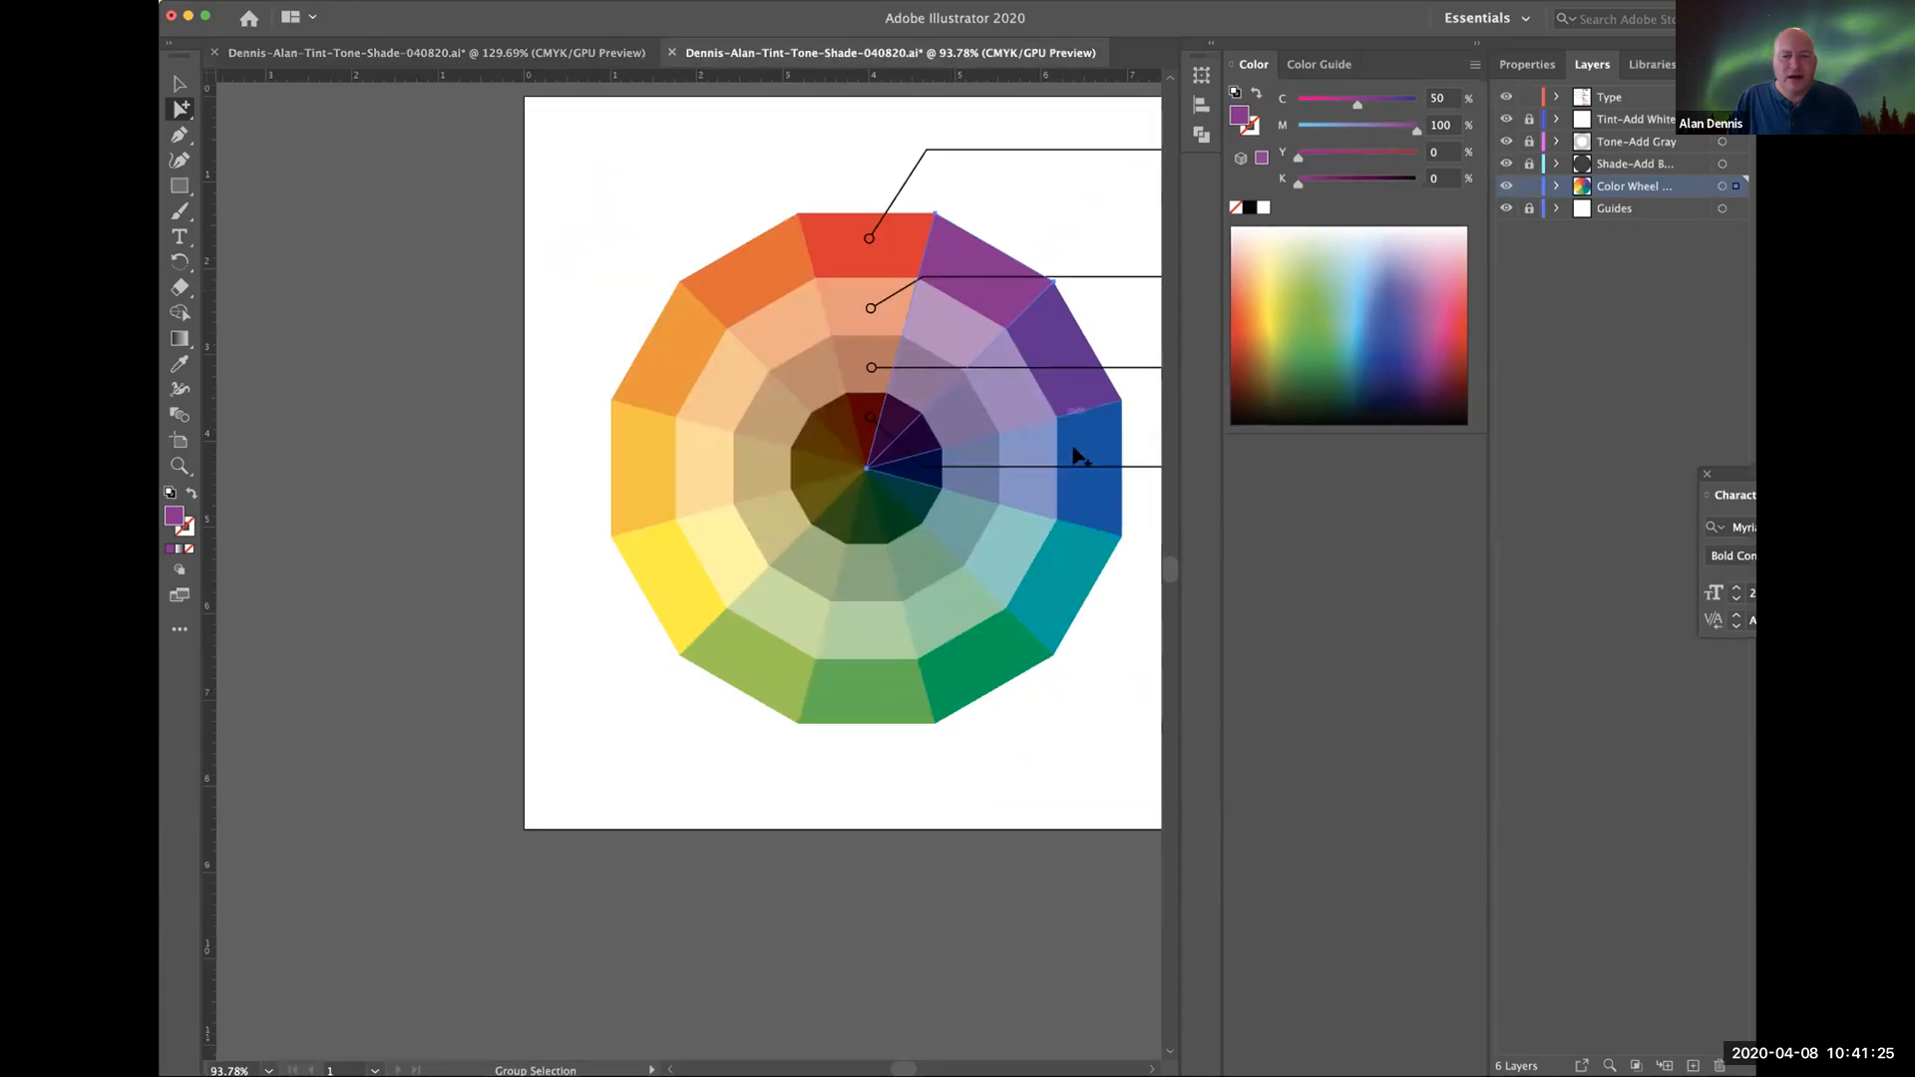
{"action": "scroll", "coordinate": [1075, 494], "scroll_direction": "right", "scroll_amount": 2}
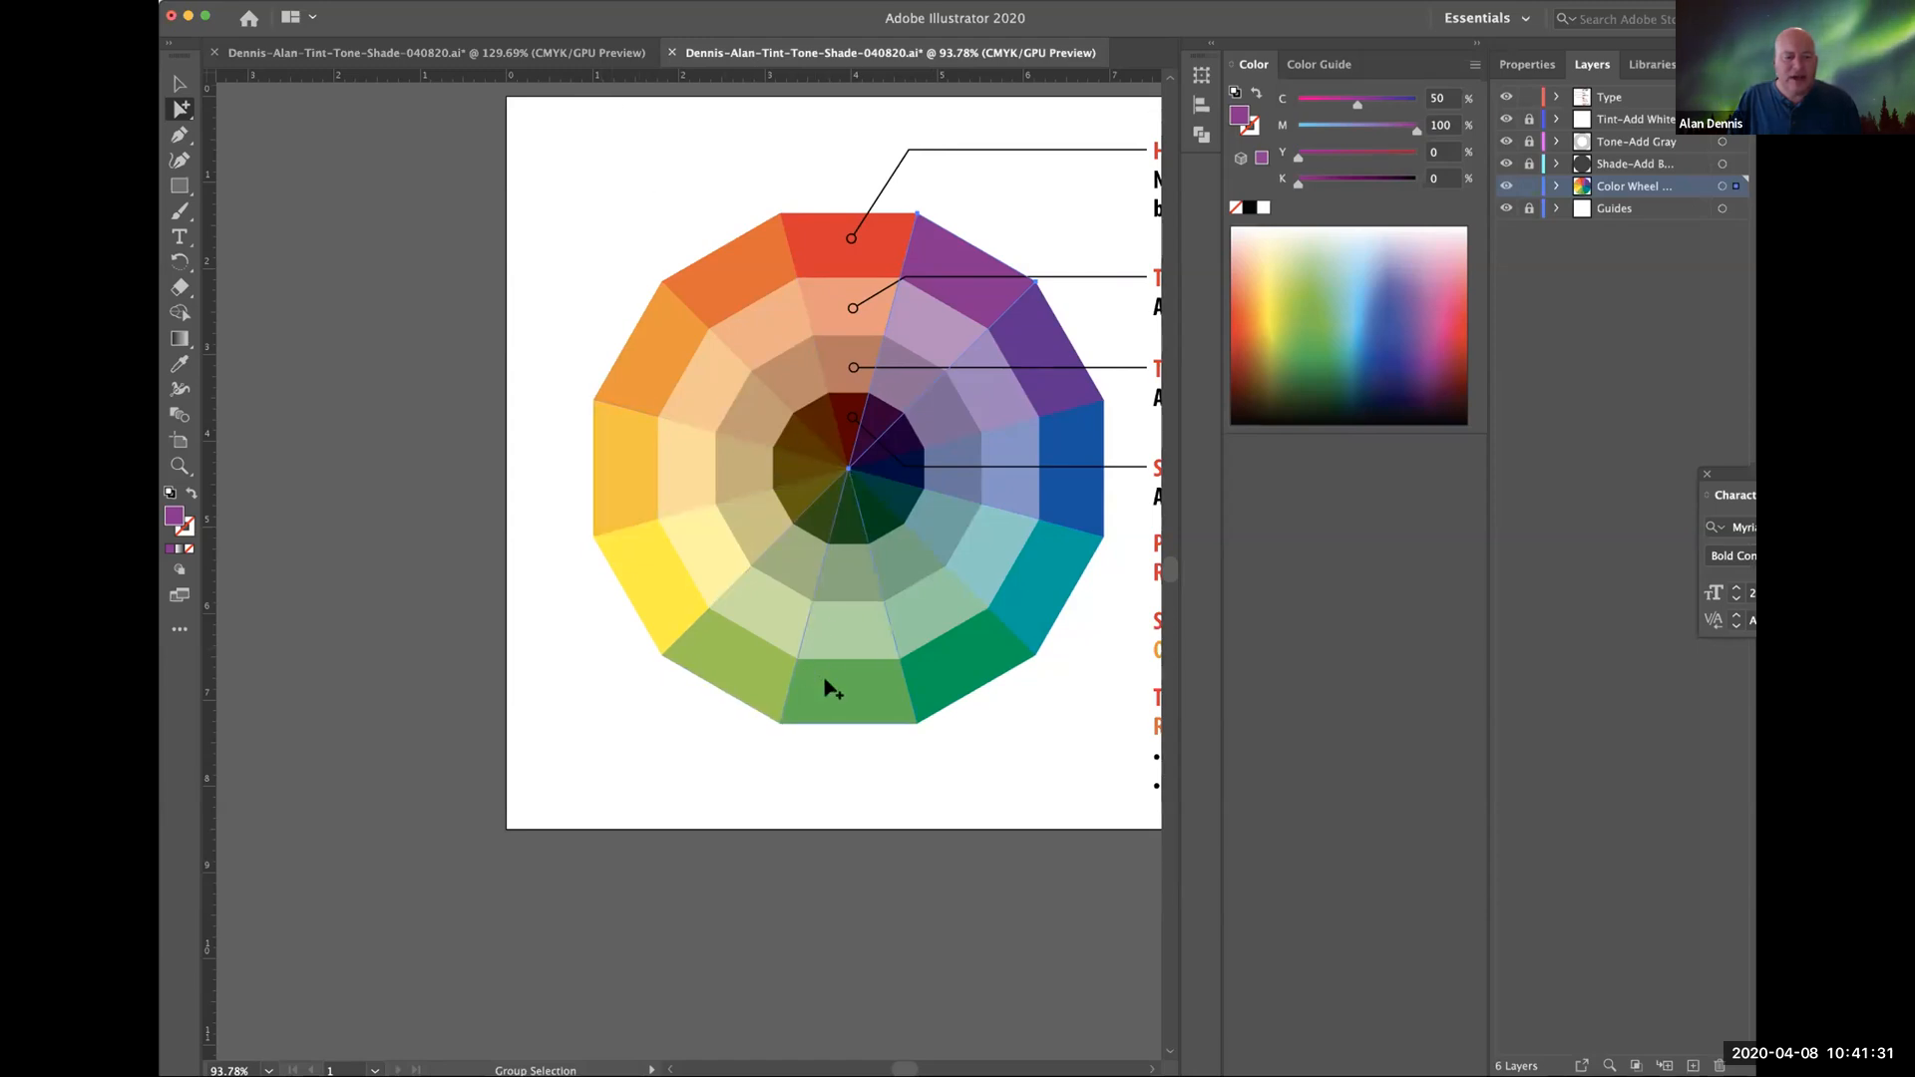
{"action": "left_click", "coordinate": [766, 673]}
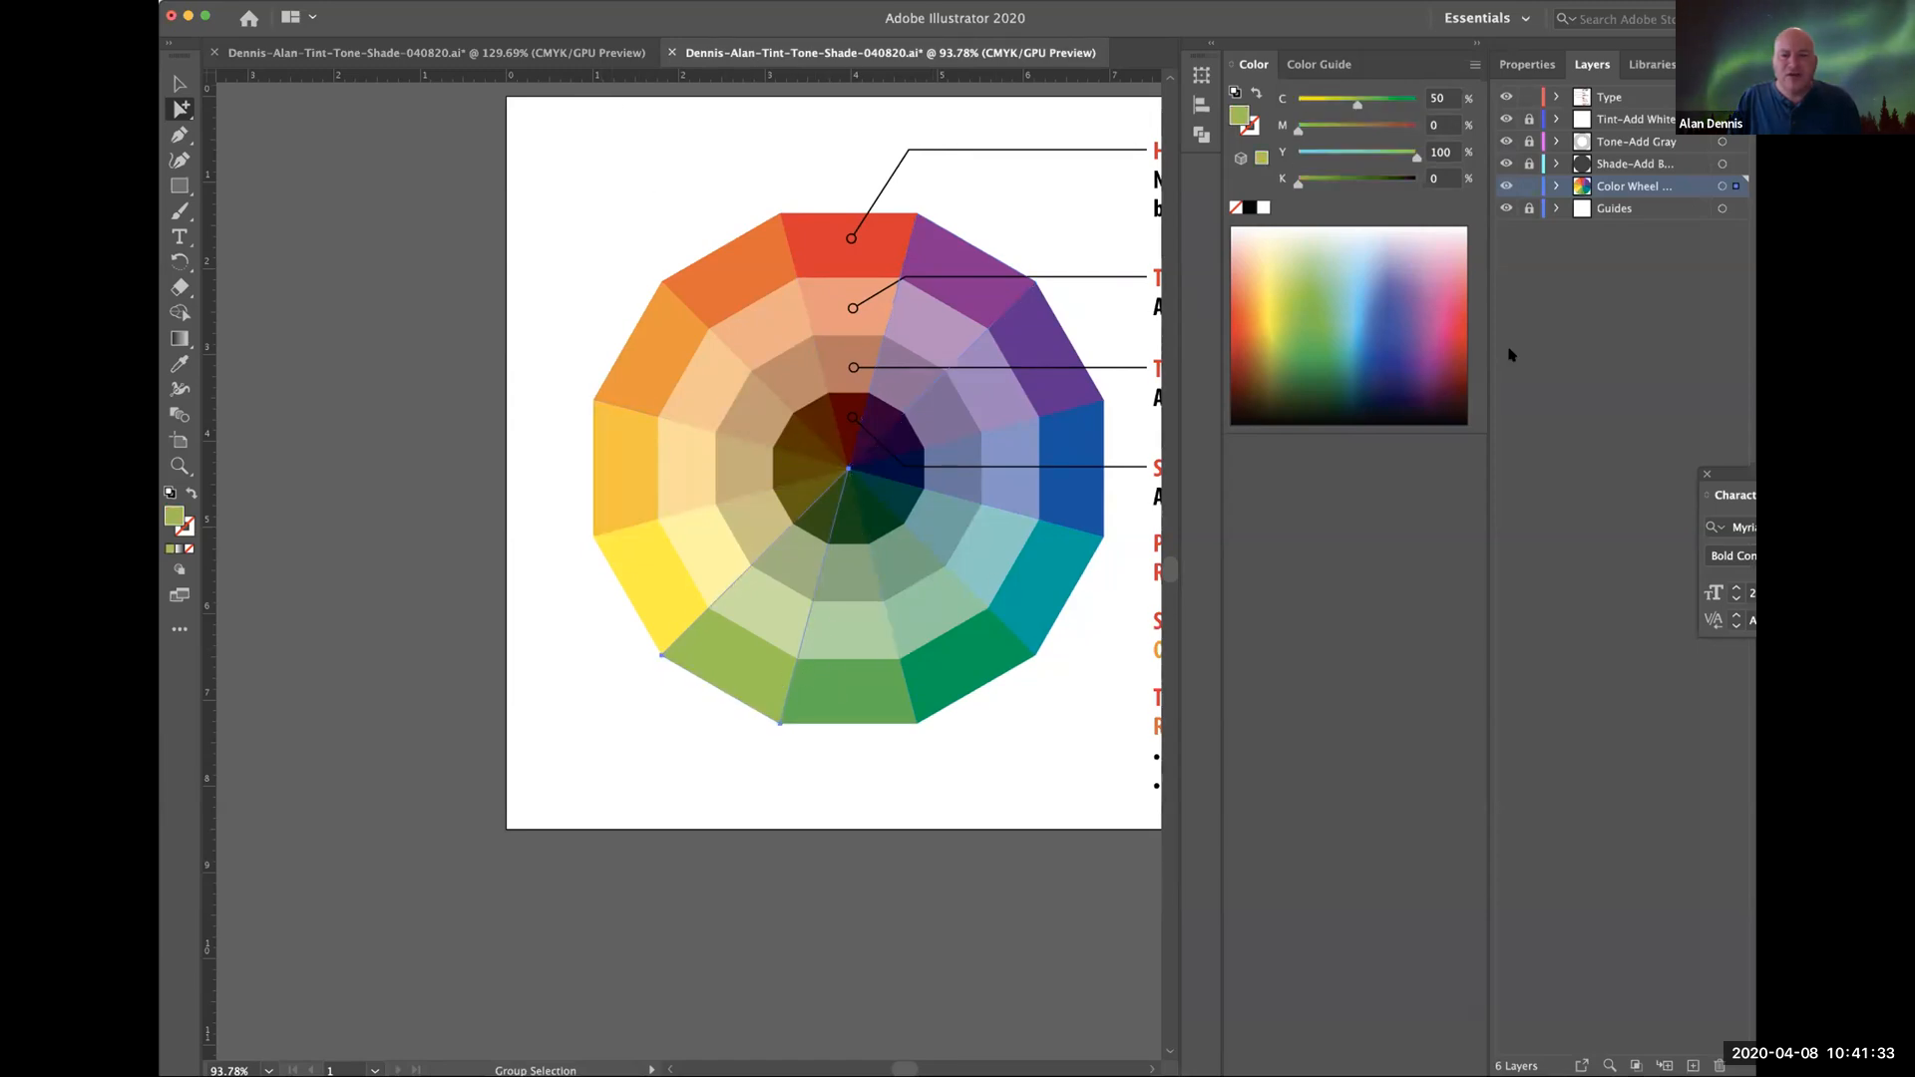
{"action": "left_click", "coordinate": [880, 684]}
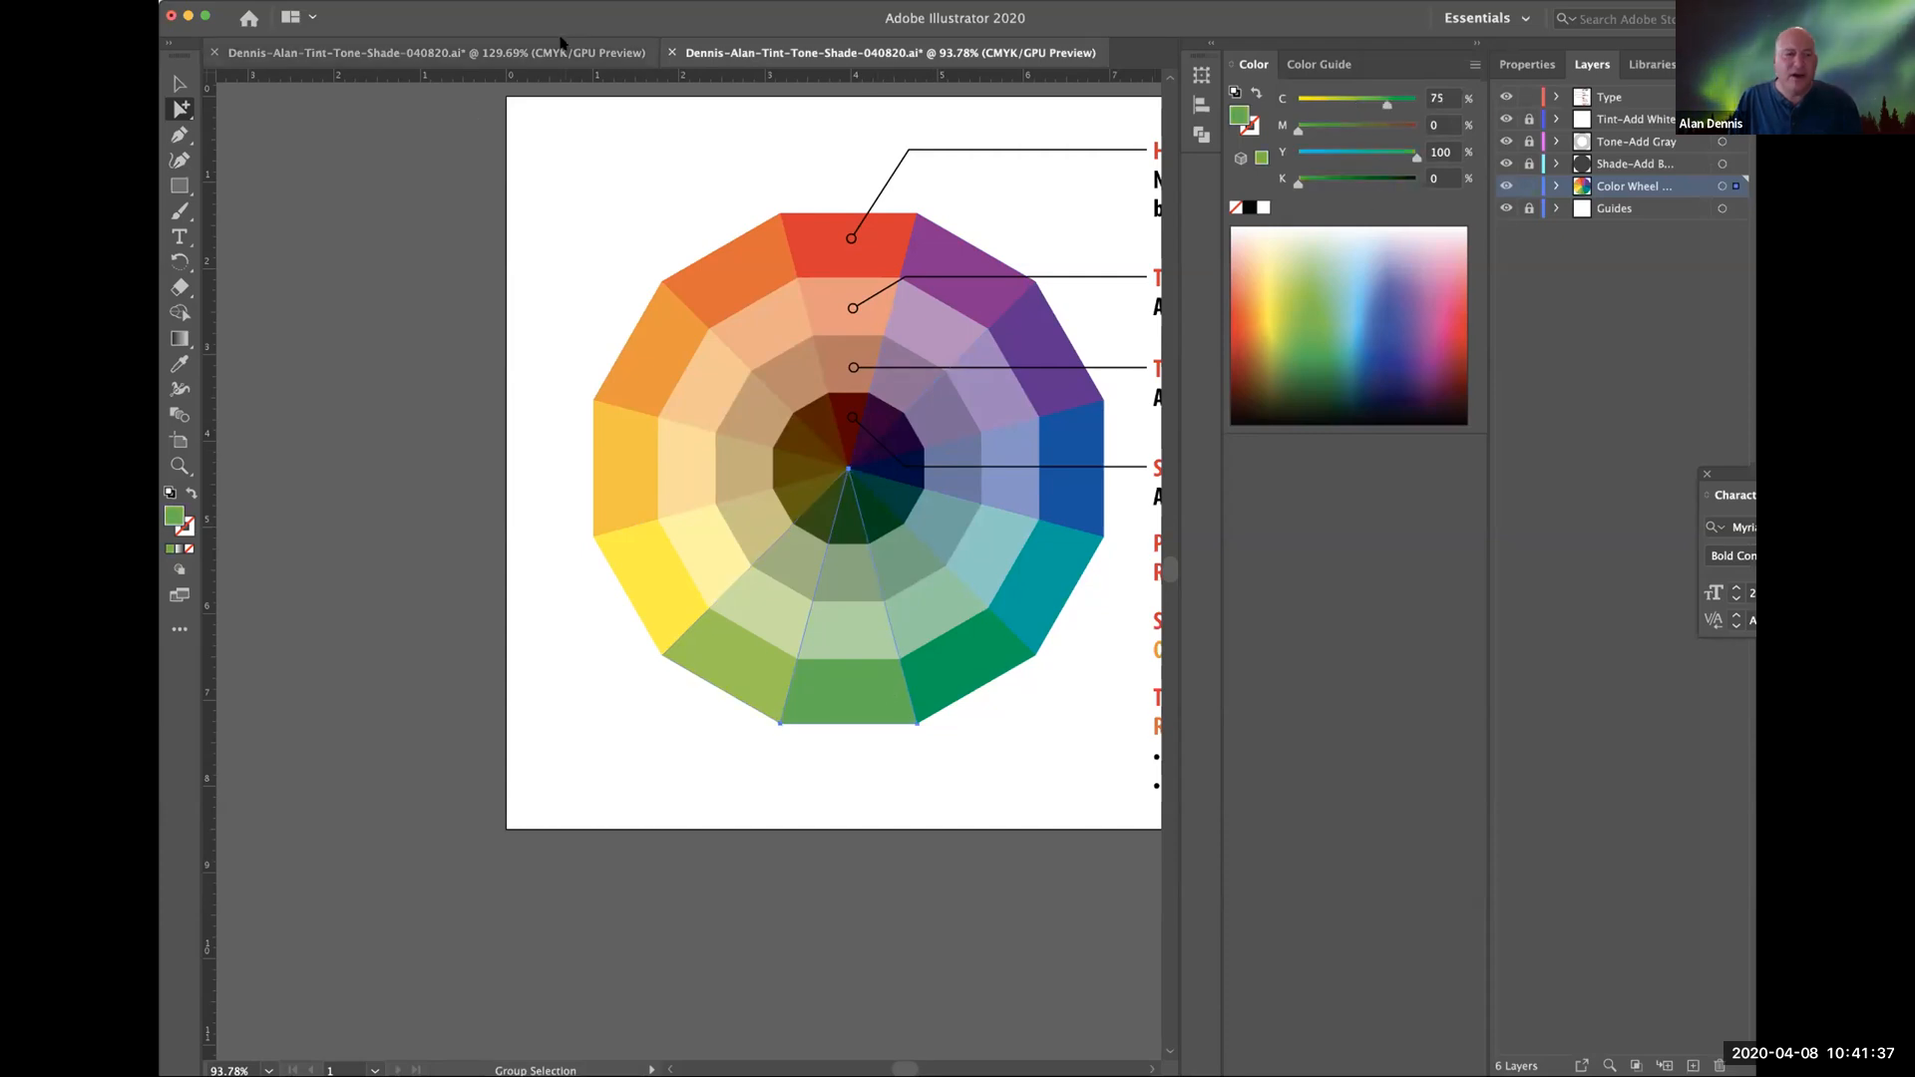
{"action": "left_click", "coordinate": [436, 52]}
{"action": "left_click", "coordinate": [716, 766]}
{"action": "left_click", "coordinate": [639, 750]}
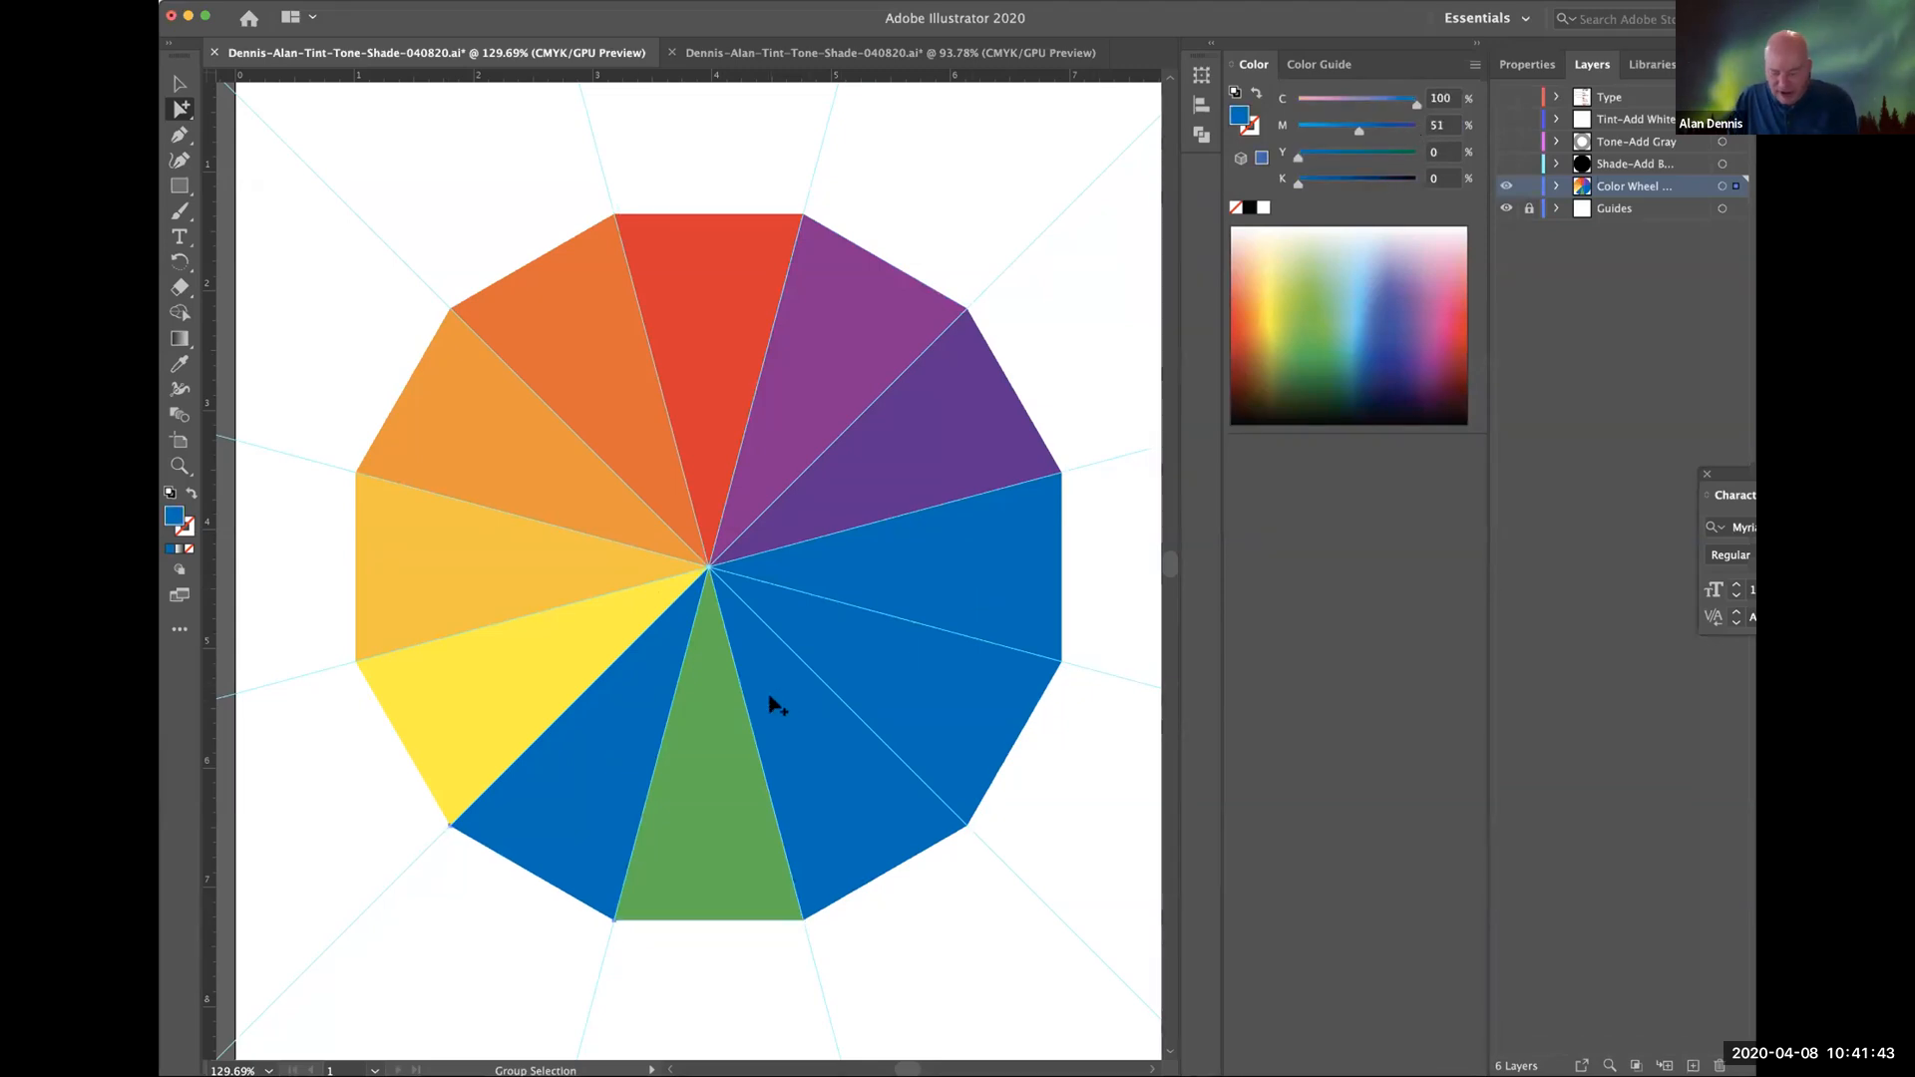
{"action": "key", "text": "i"}
{"action": "left_click", "coordinate": [702, 748]}
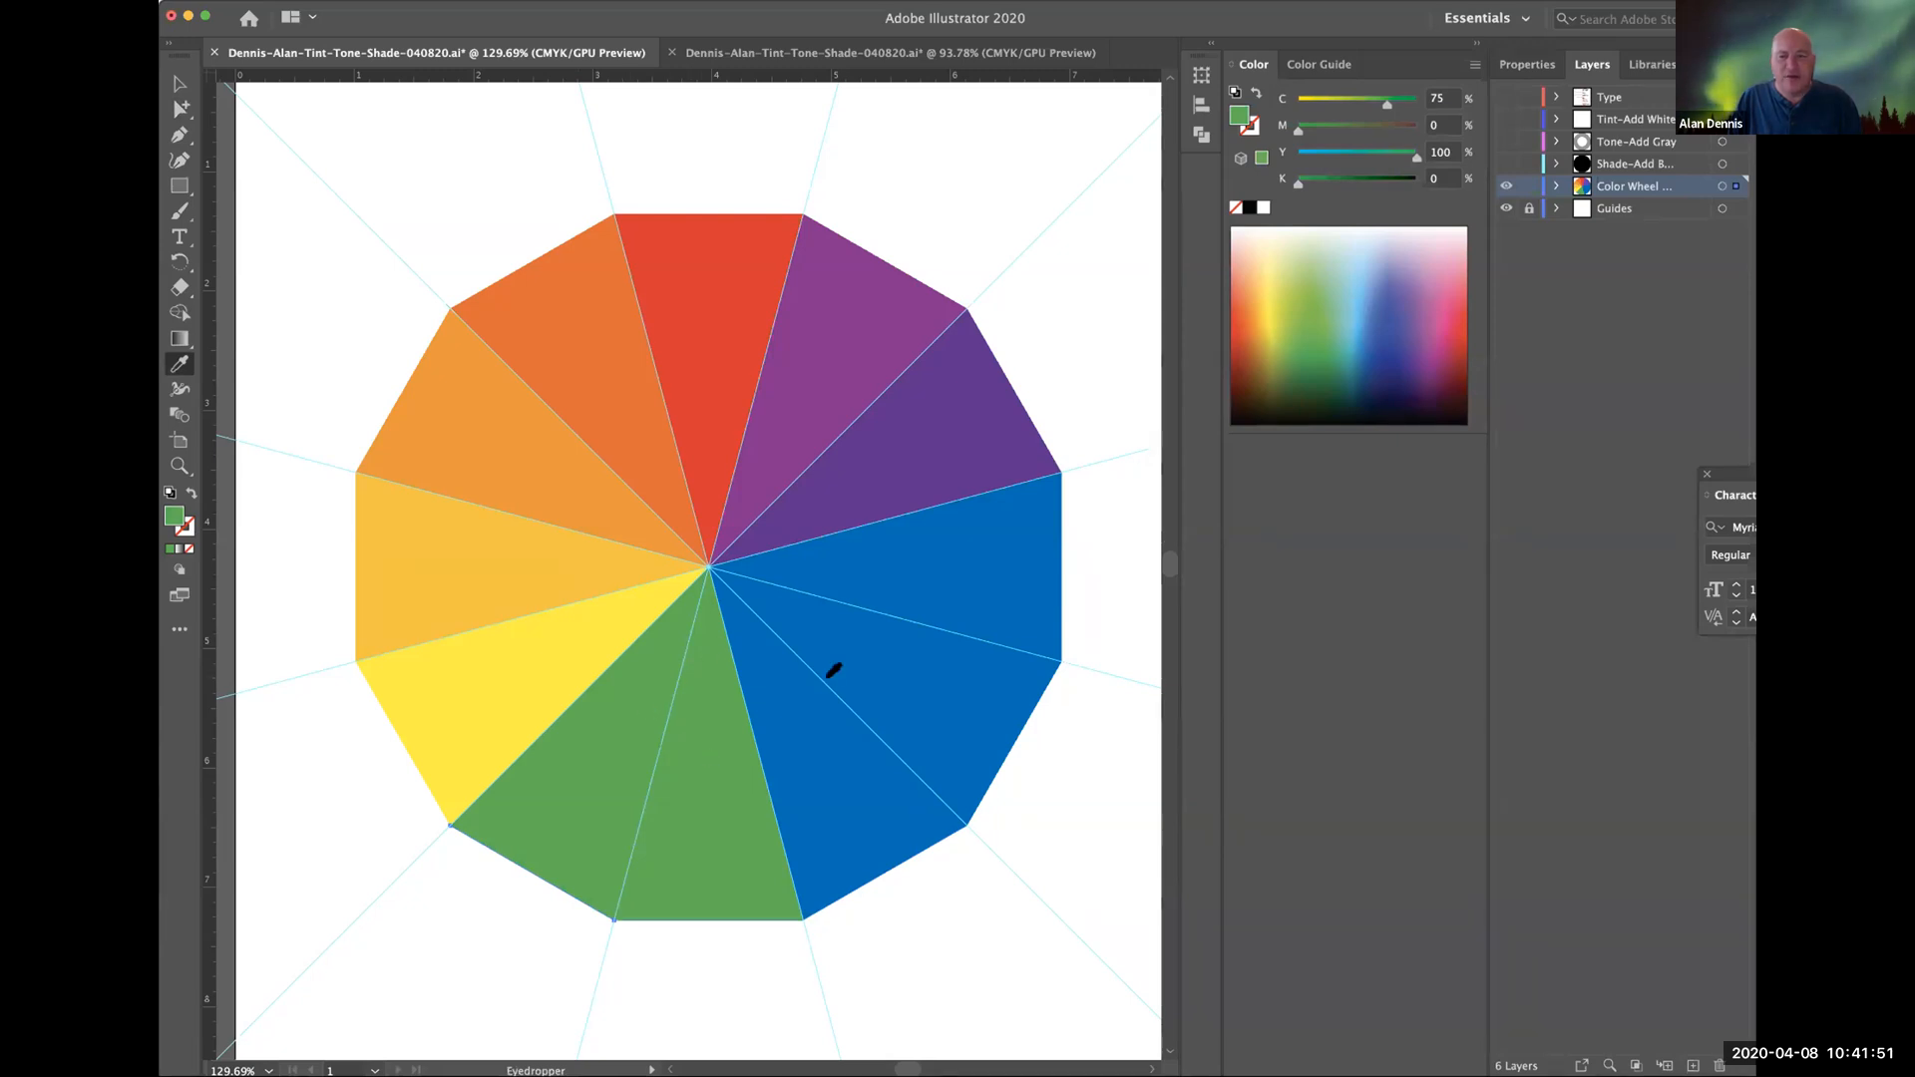
{"action": "left_click", "coordinate": [1431, 104]}
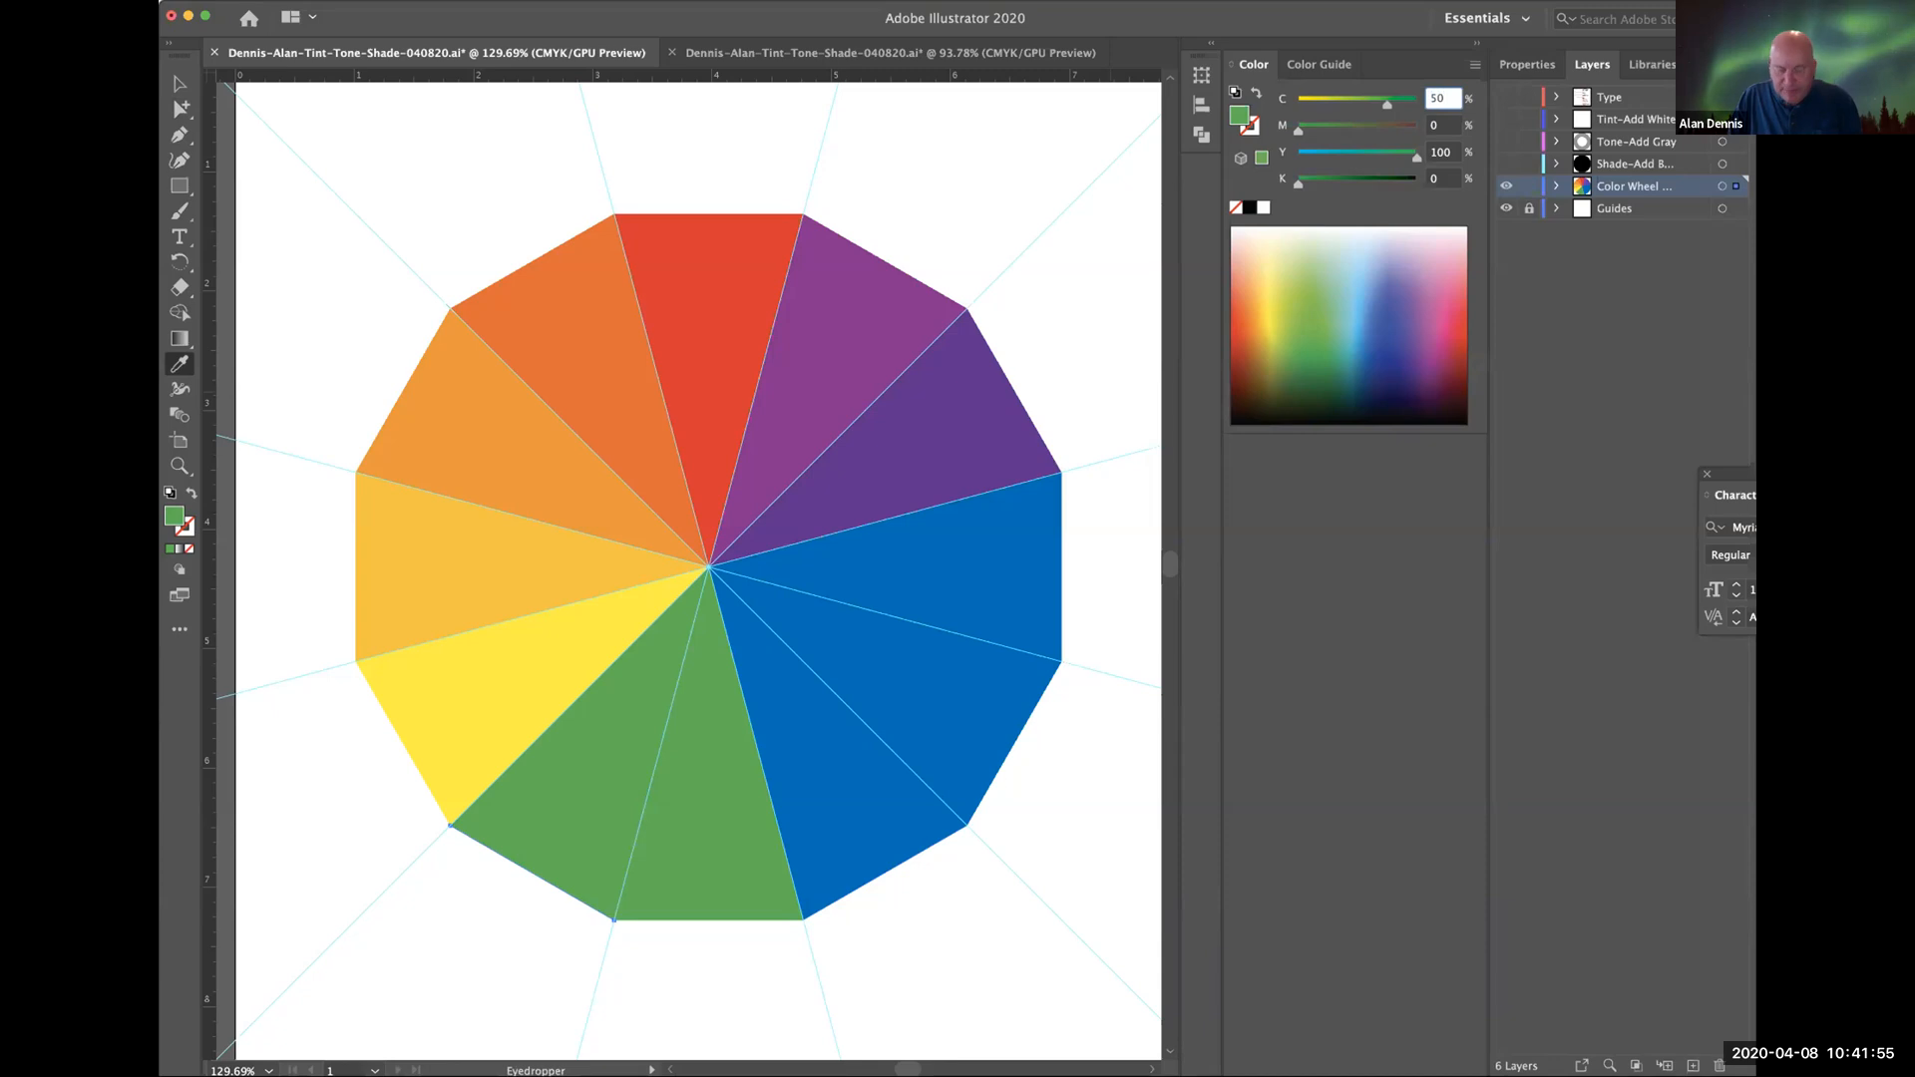
{"action": "key", "text": "Return"}
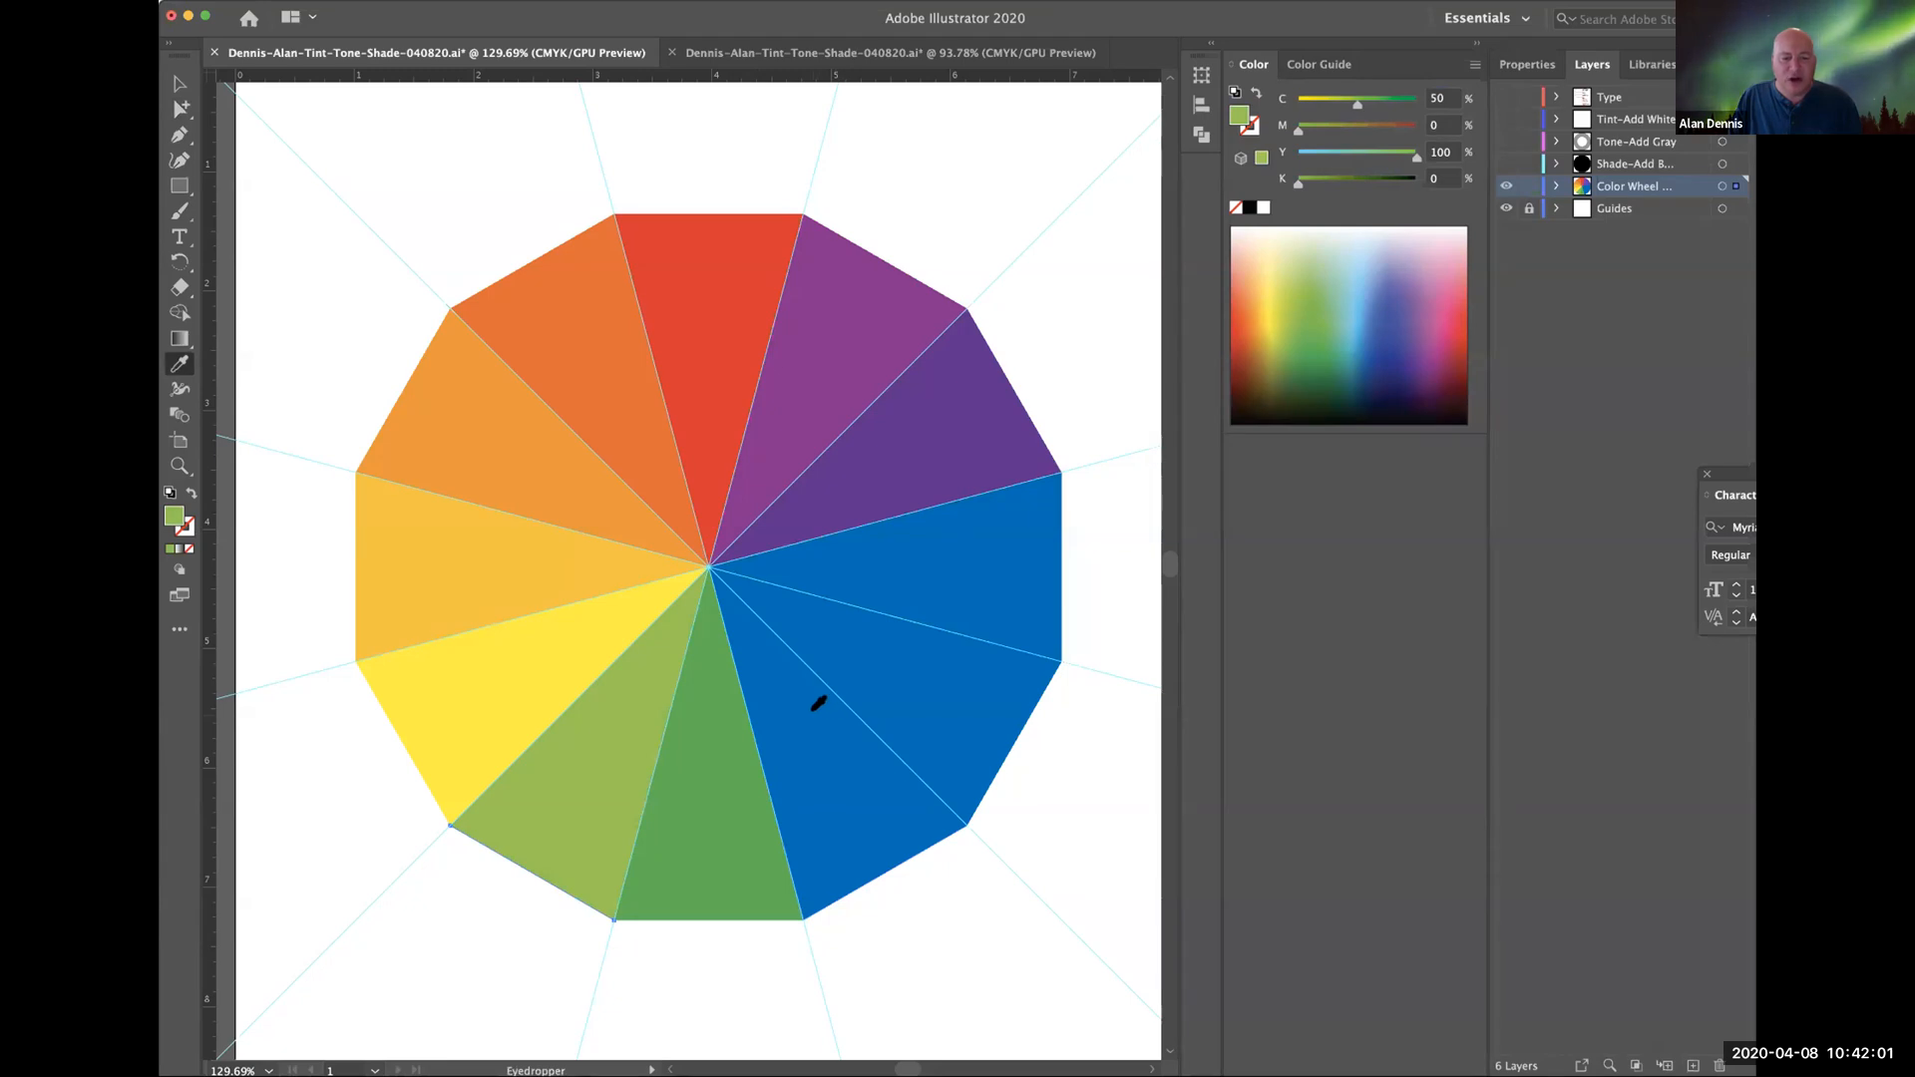
Compare the CMYK values of the dark green and teal wedges in the finished wheel.
{"action": "key", "text": "super"}
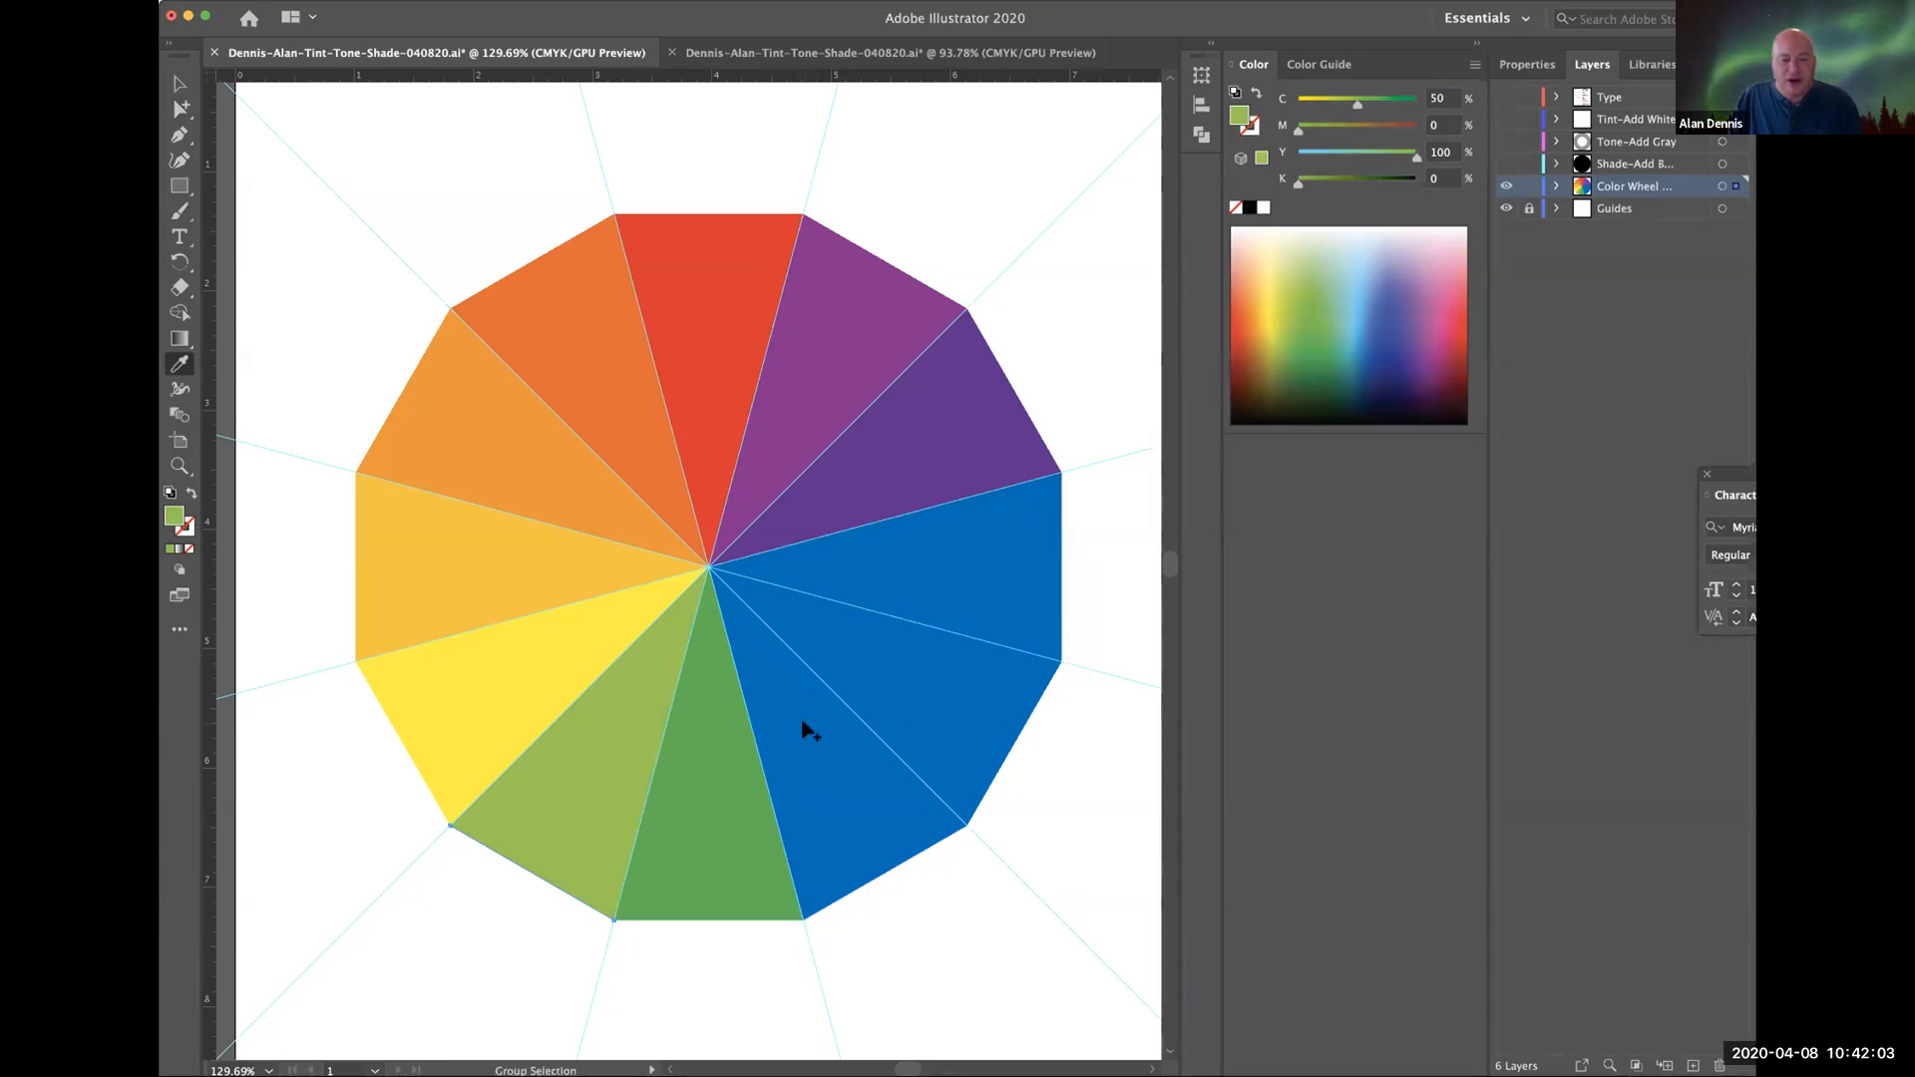
{"action": "key", "text": "super"}
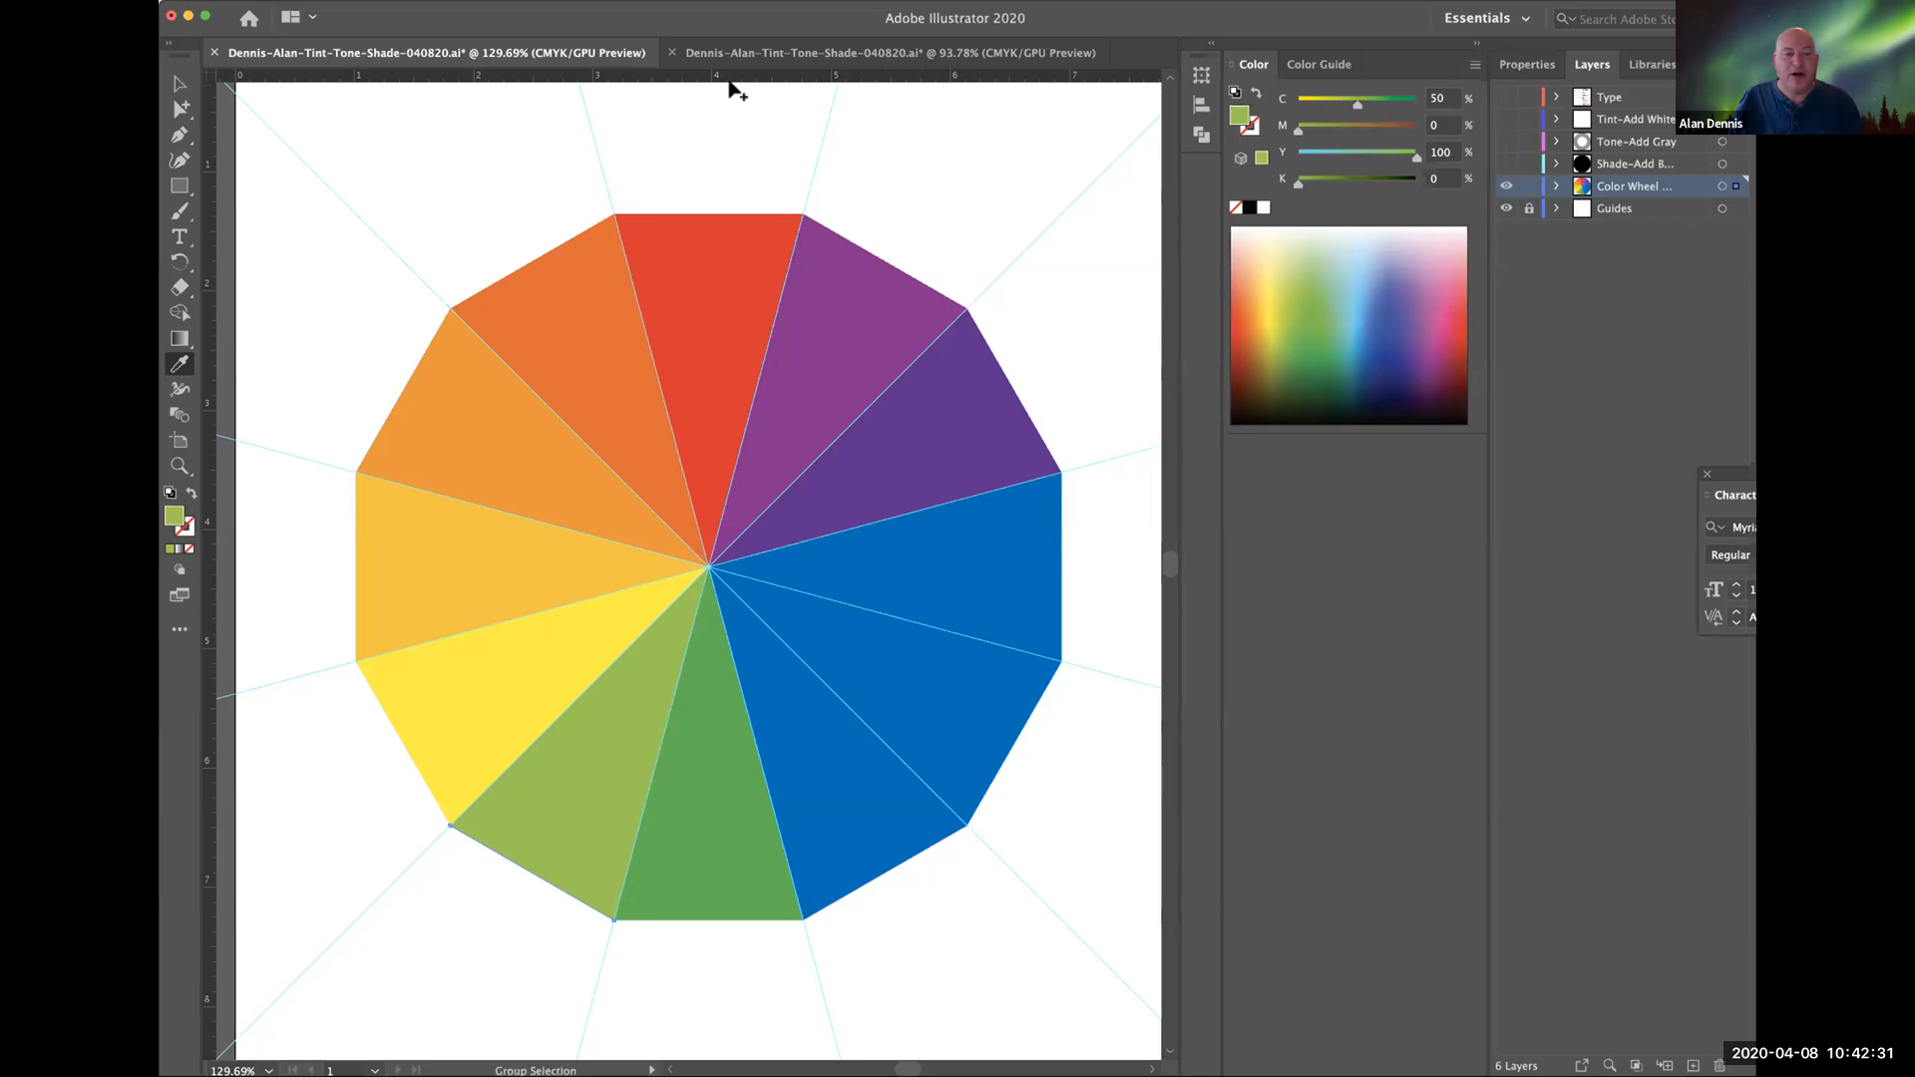
{"action": "left_click", "coordinate": [743, 52]}
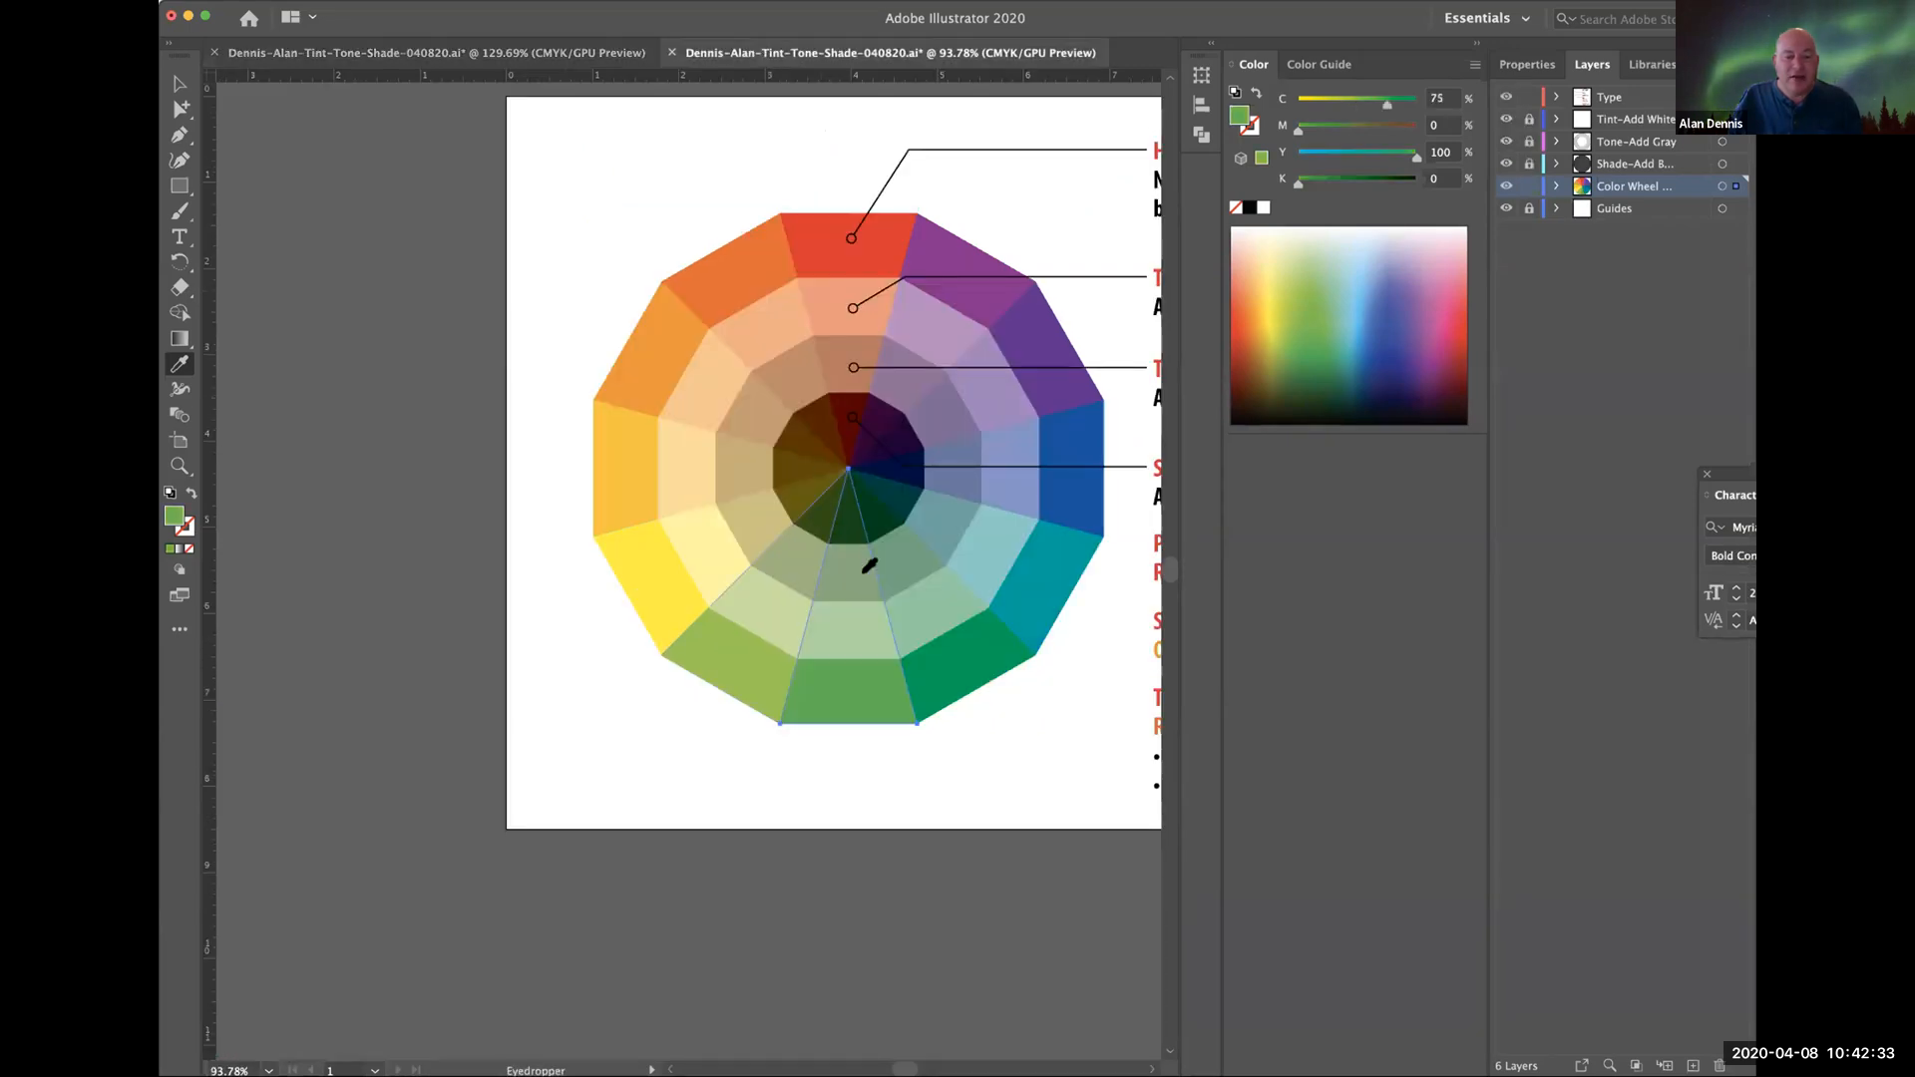
{"action": "left_click", "coordinate": [946, 658]}
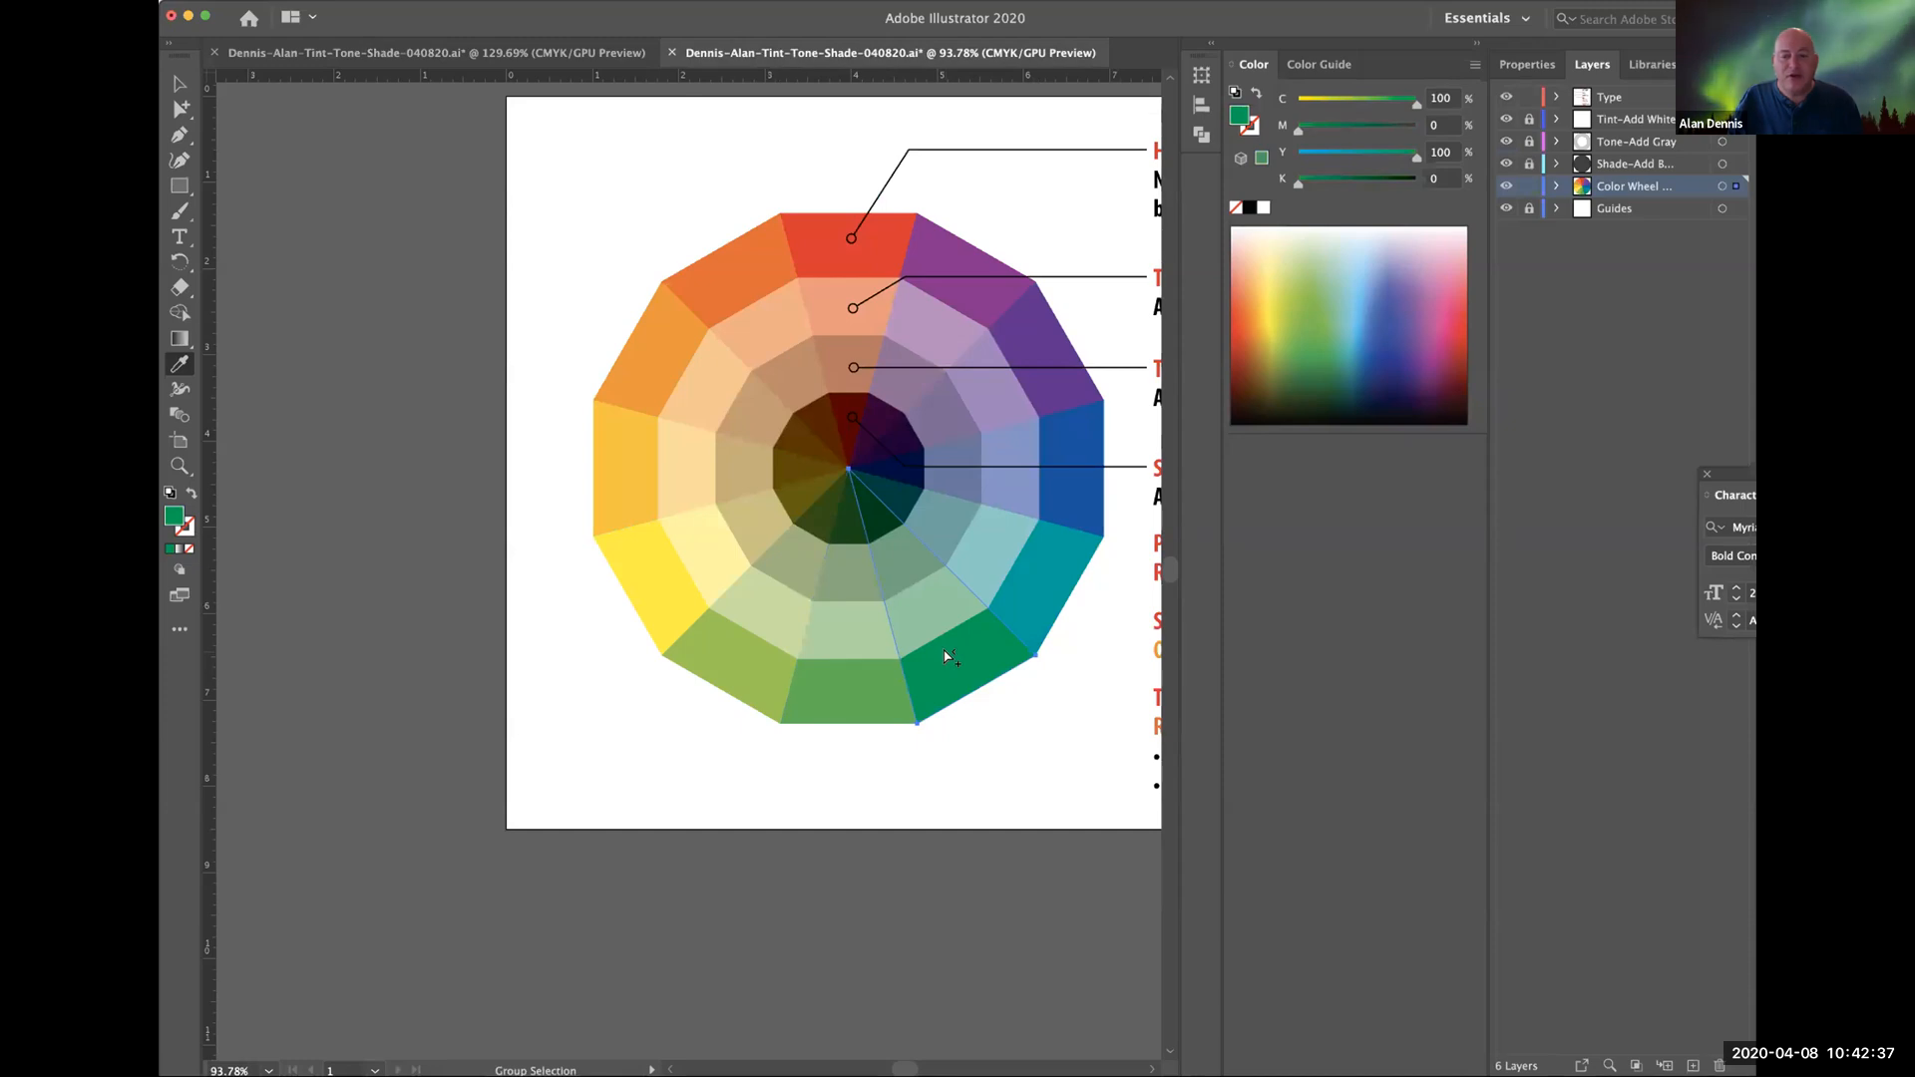
{"action": "scroll", "coordinate": [1034, 597], "scroll_direction": "right", "scroll_amount": 1}
{"action": "left_click", "coordinate": [1060, 607]}
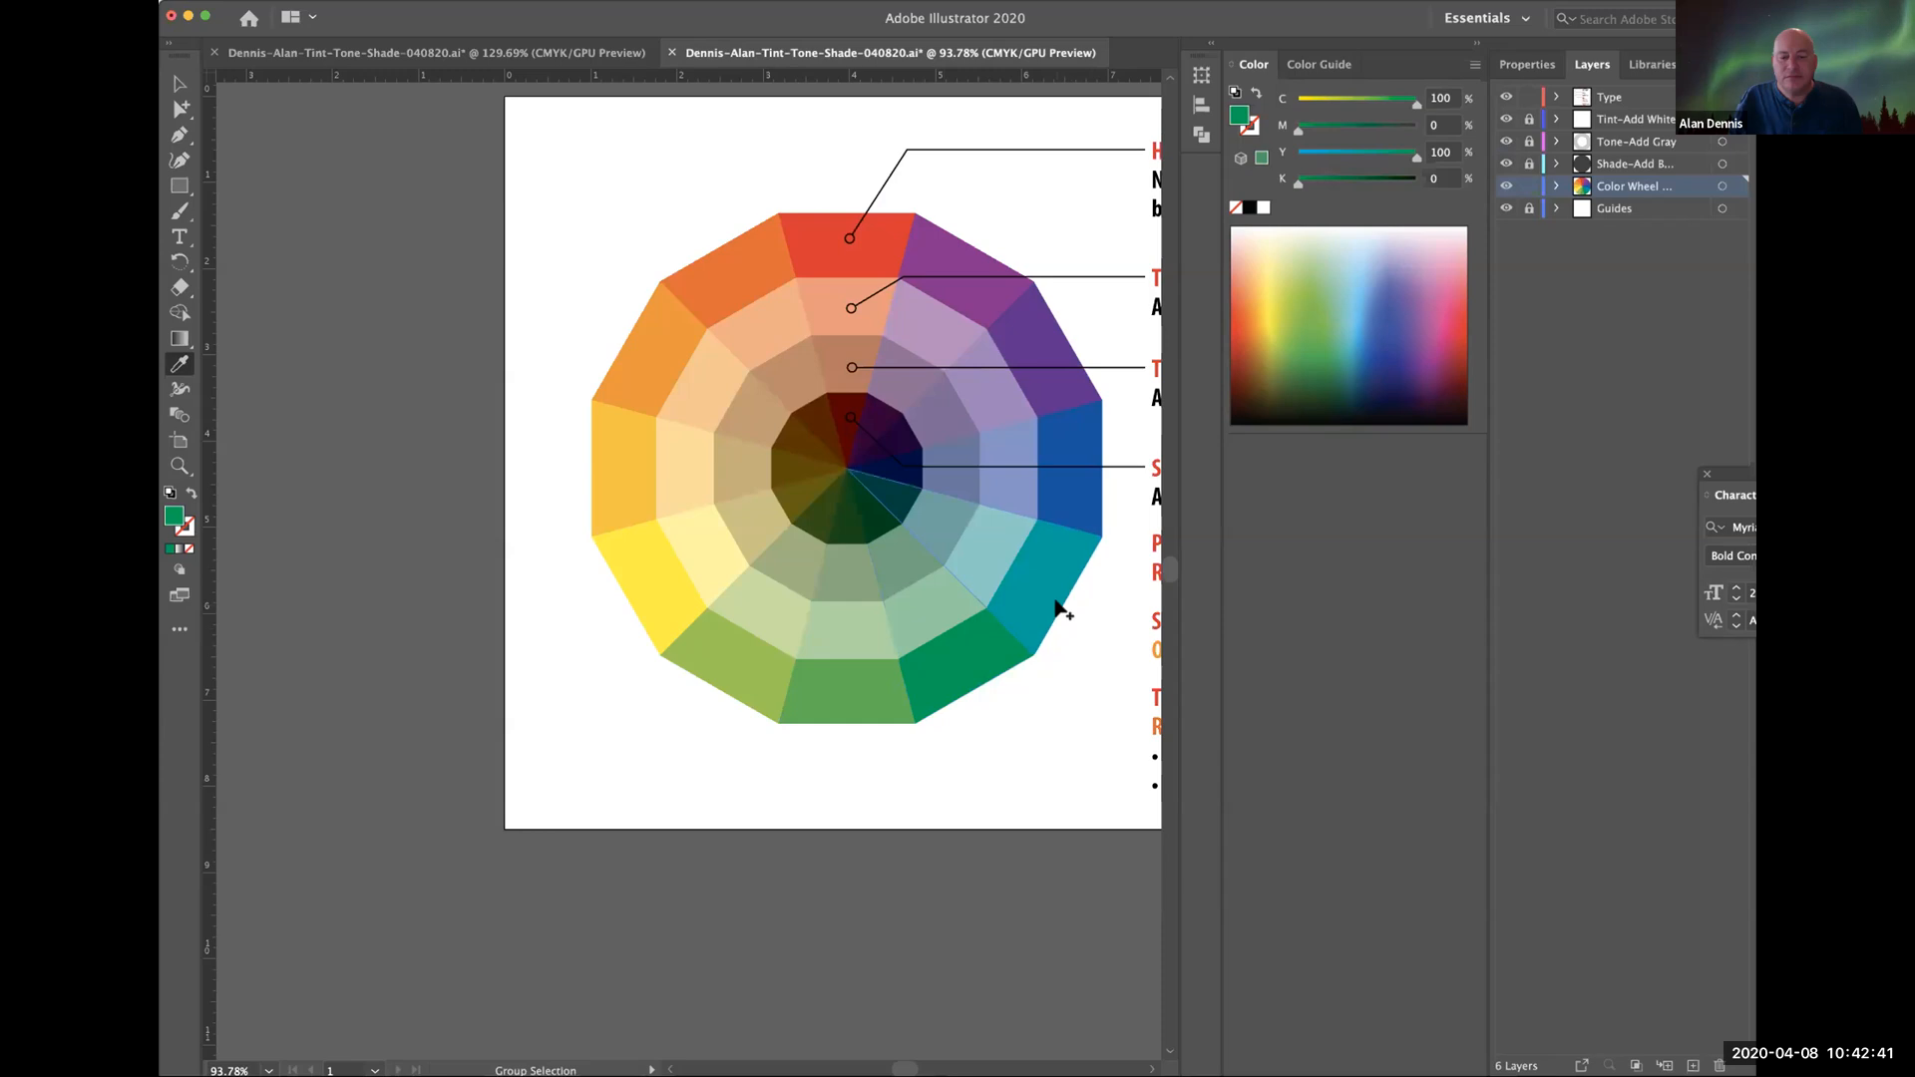
{"action": "scroll", "coordinate": [1071, 603], "scroll_direction": "right", "scroll_amount": 2}
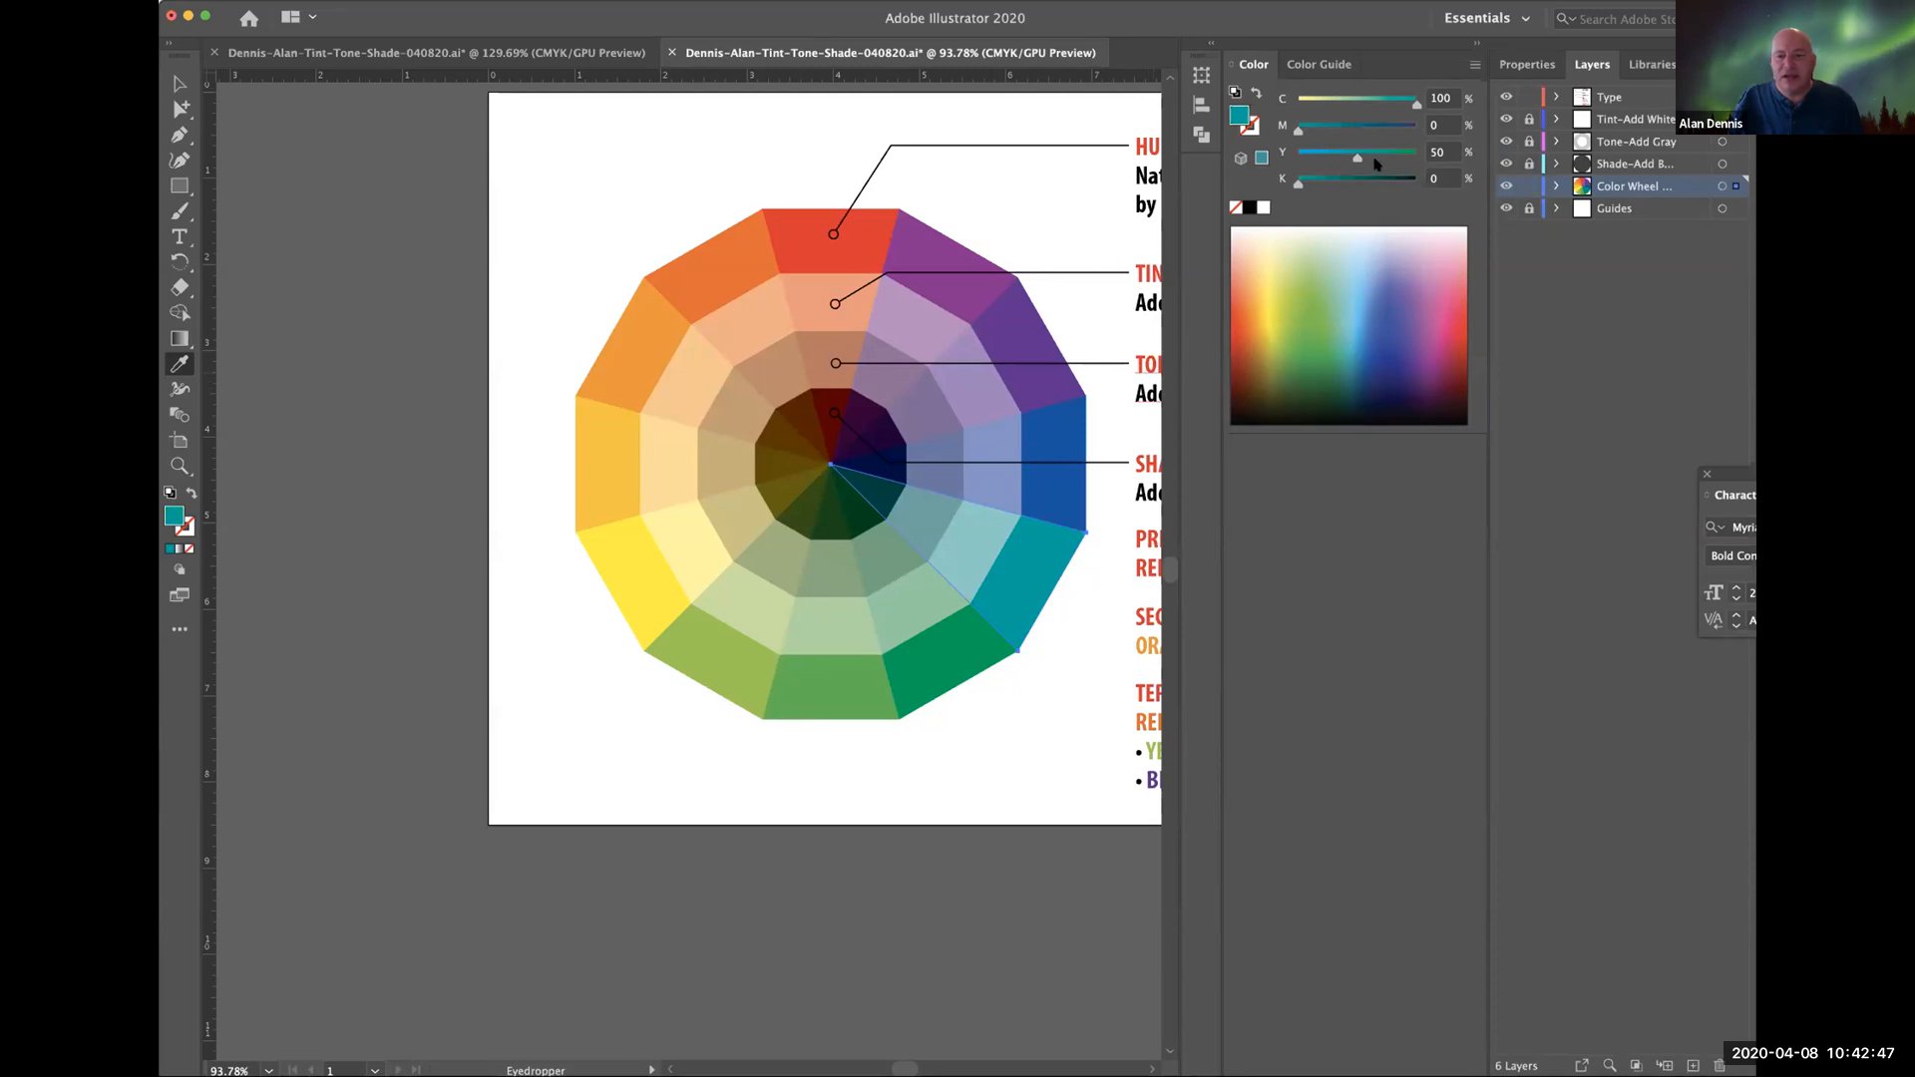
{"action": "left_click", "coordinate": [934, 648]}
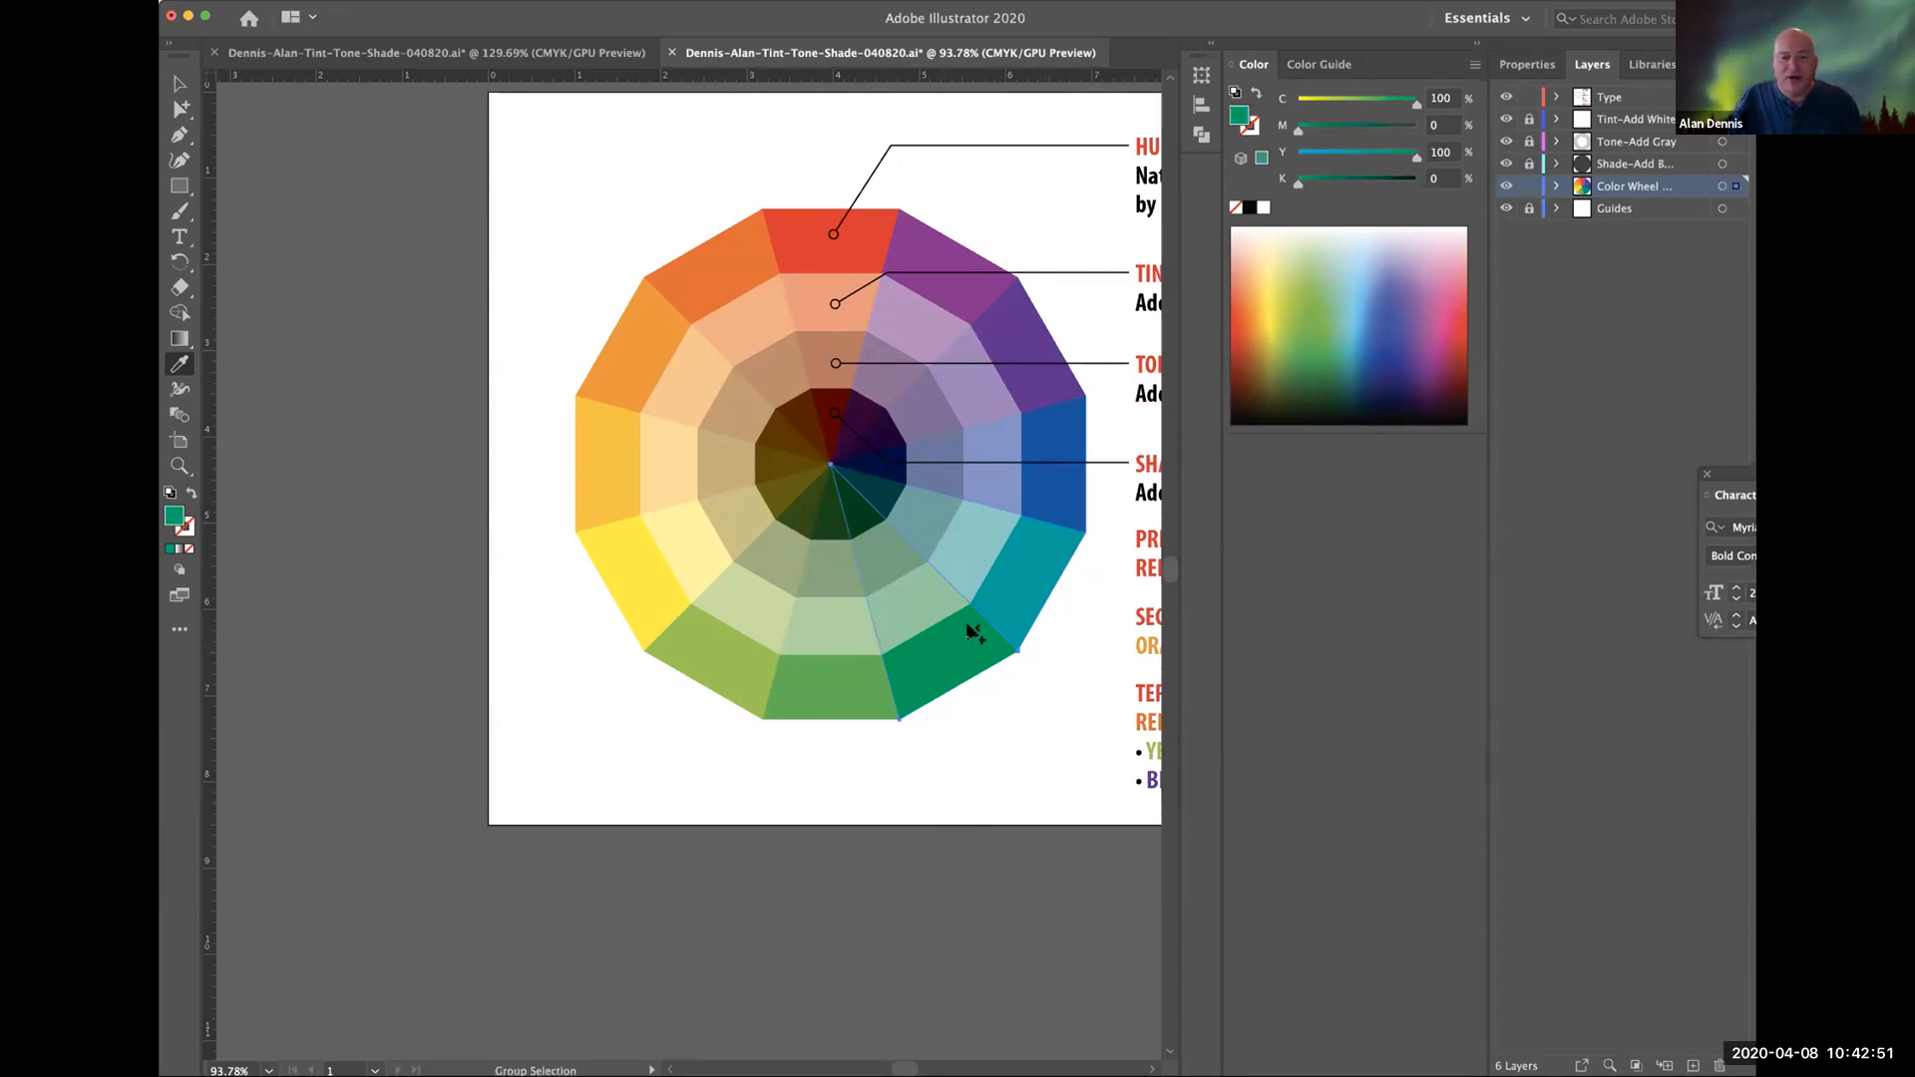
{"action": "left_click", "coordinate": [1013, 603]}
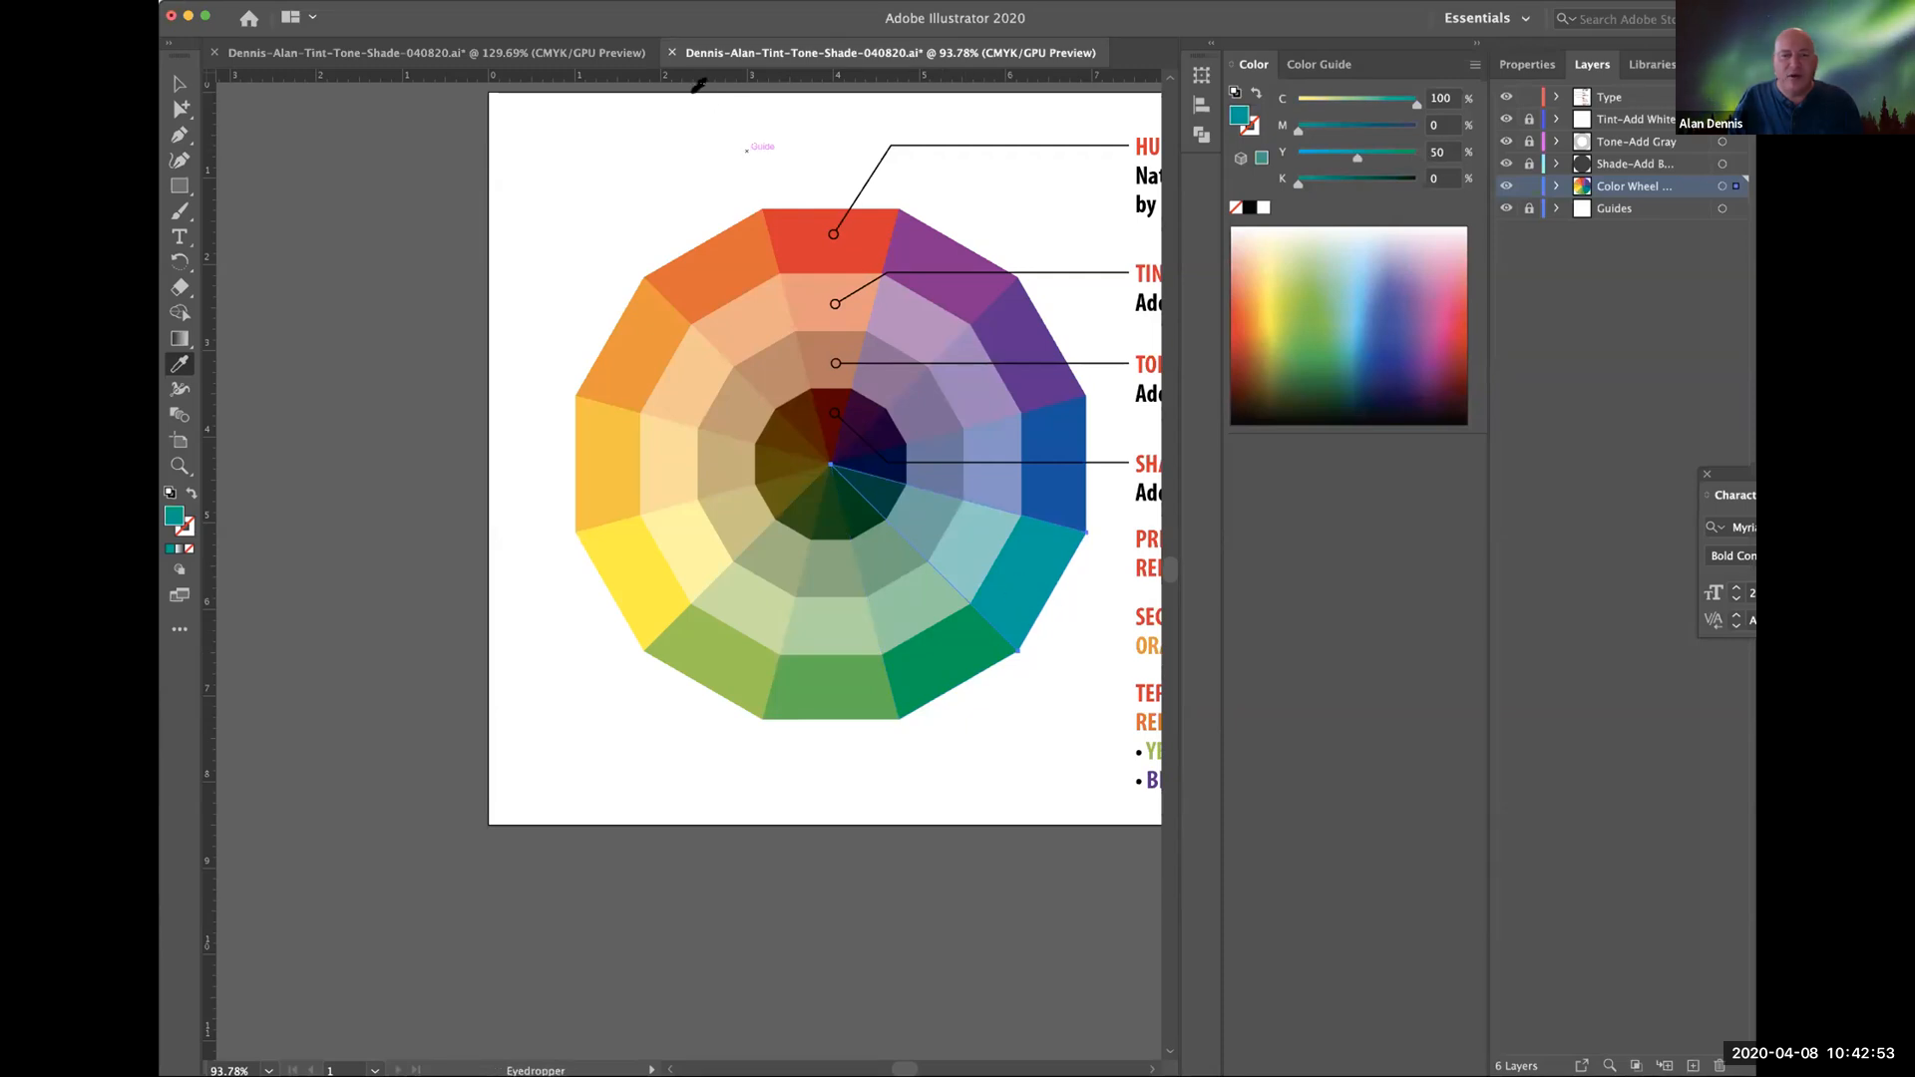
Try filling the blue wedge beside the green one with C 50, M 100, Y 0, K 0.
{"action": "left_click", "coordinate": [589, 47]}
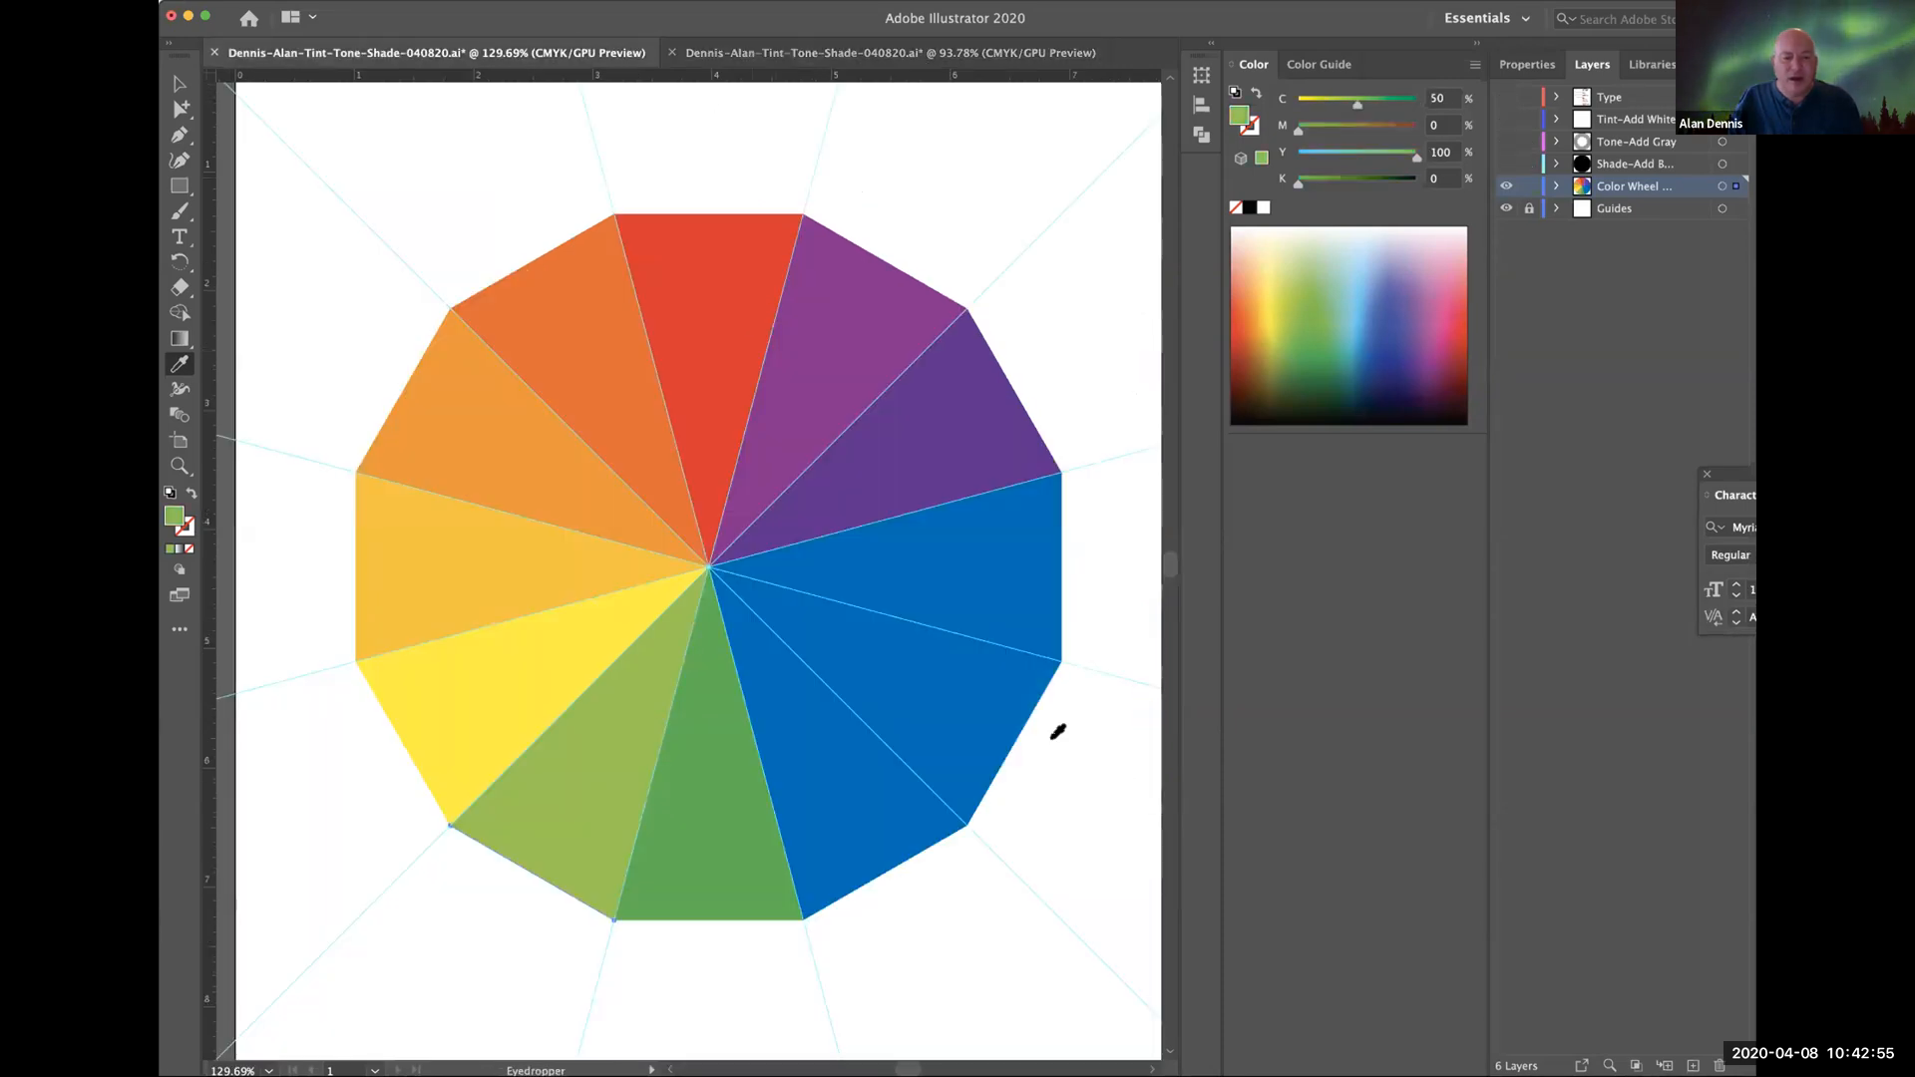
{"action": "left_click", "coordinate": [897, 832]}
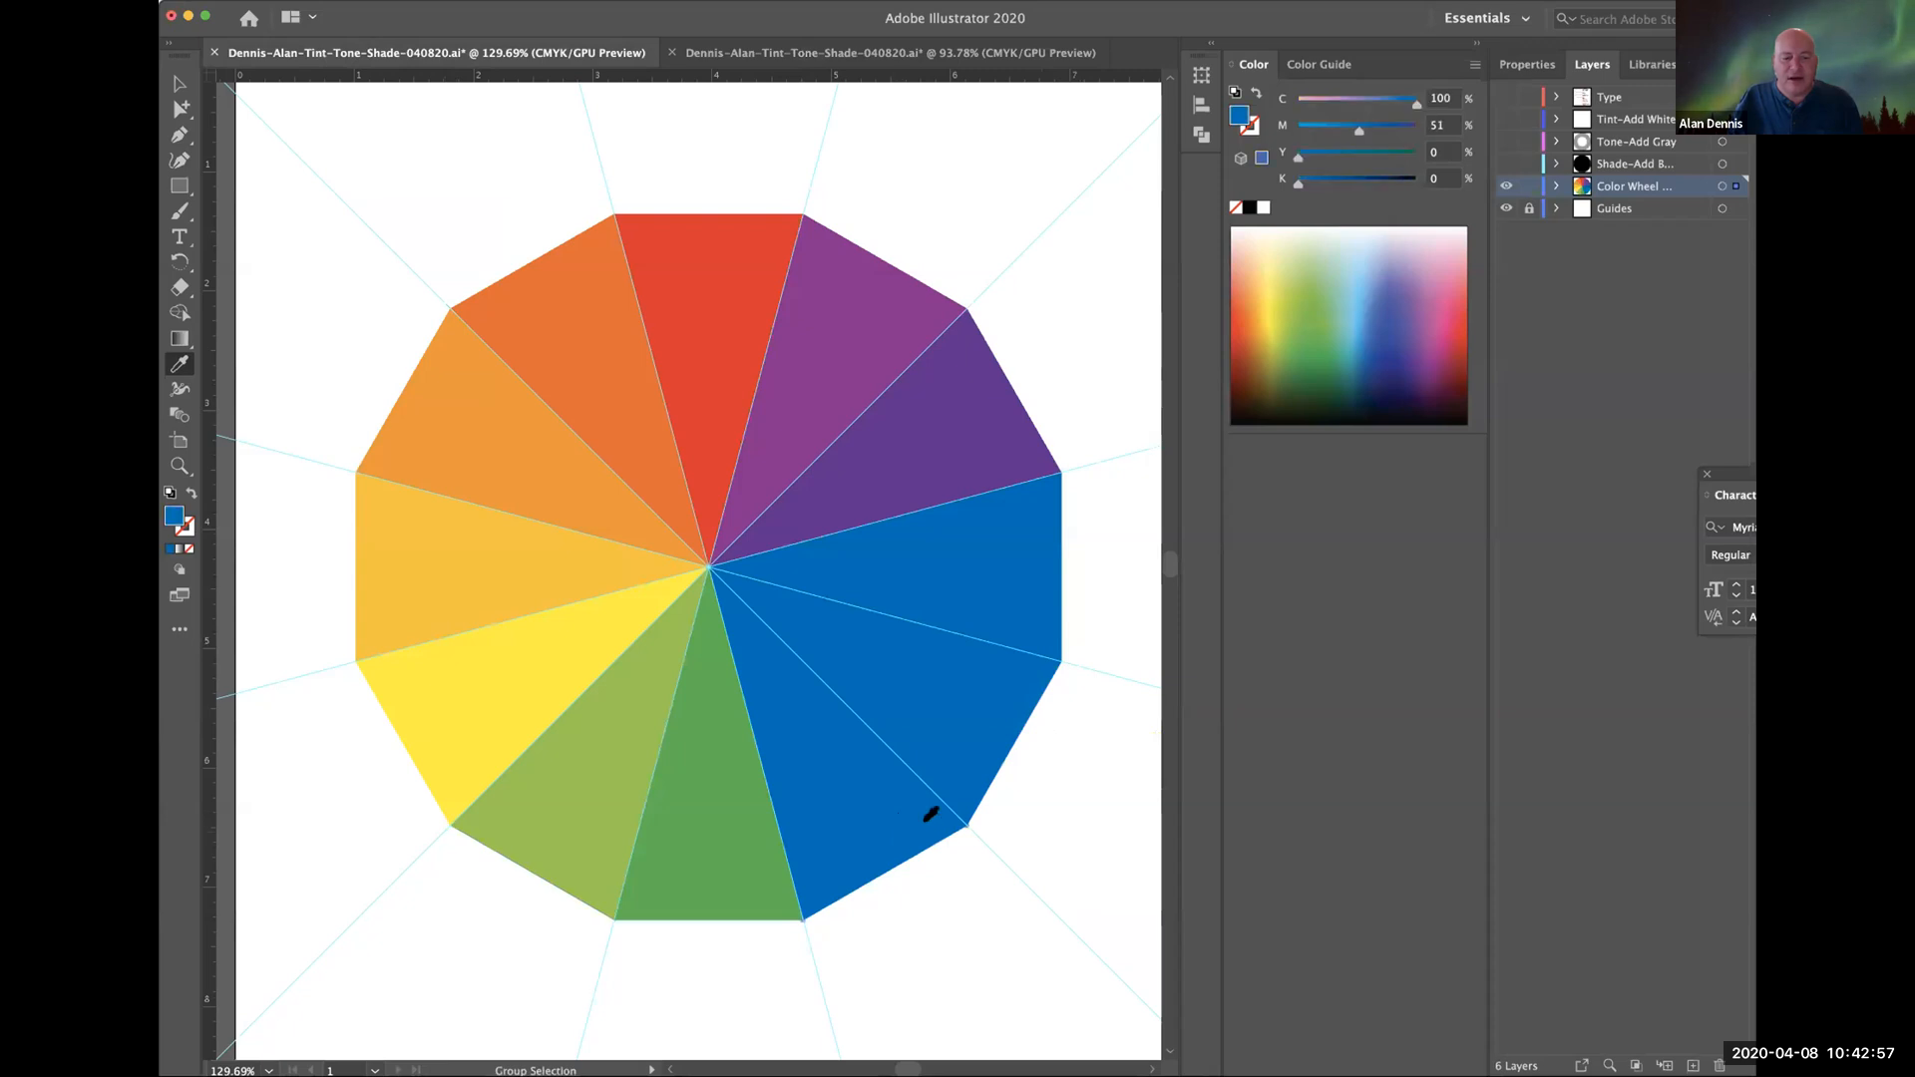
{"action": "left_click_drag", "start_coordinate": [1415, 104], "coordinate": [1360, 104]}
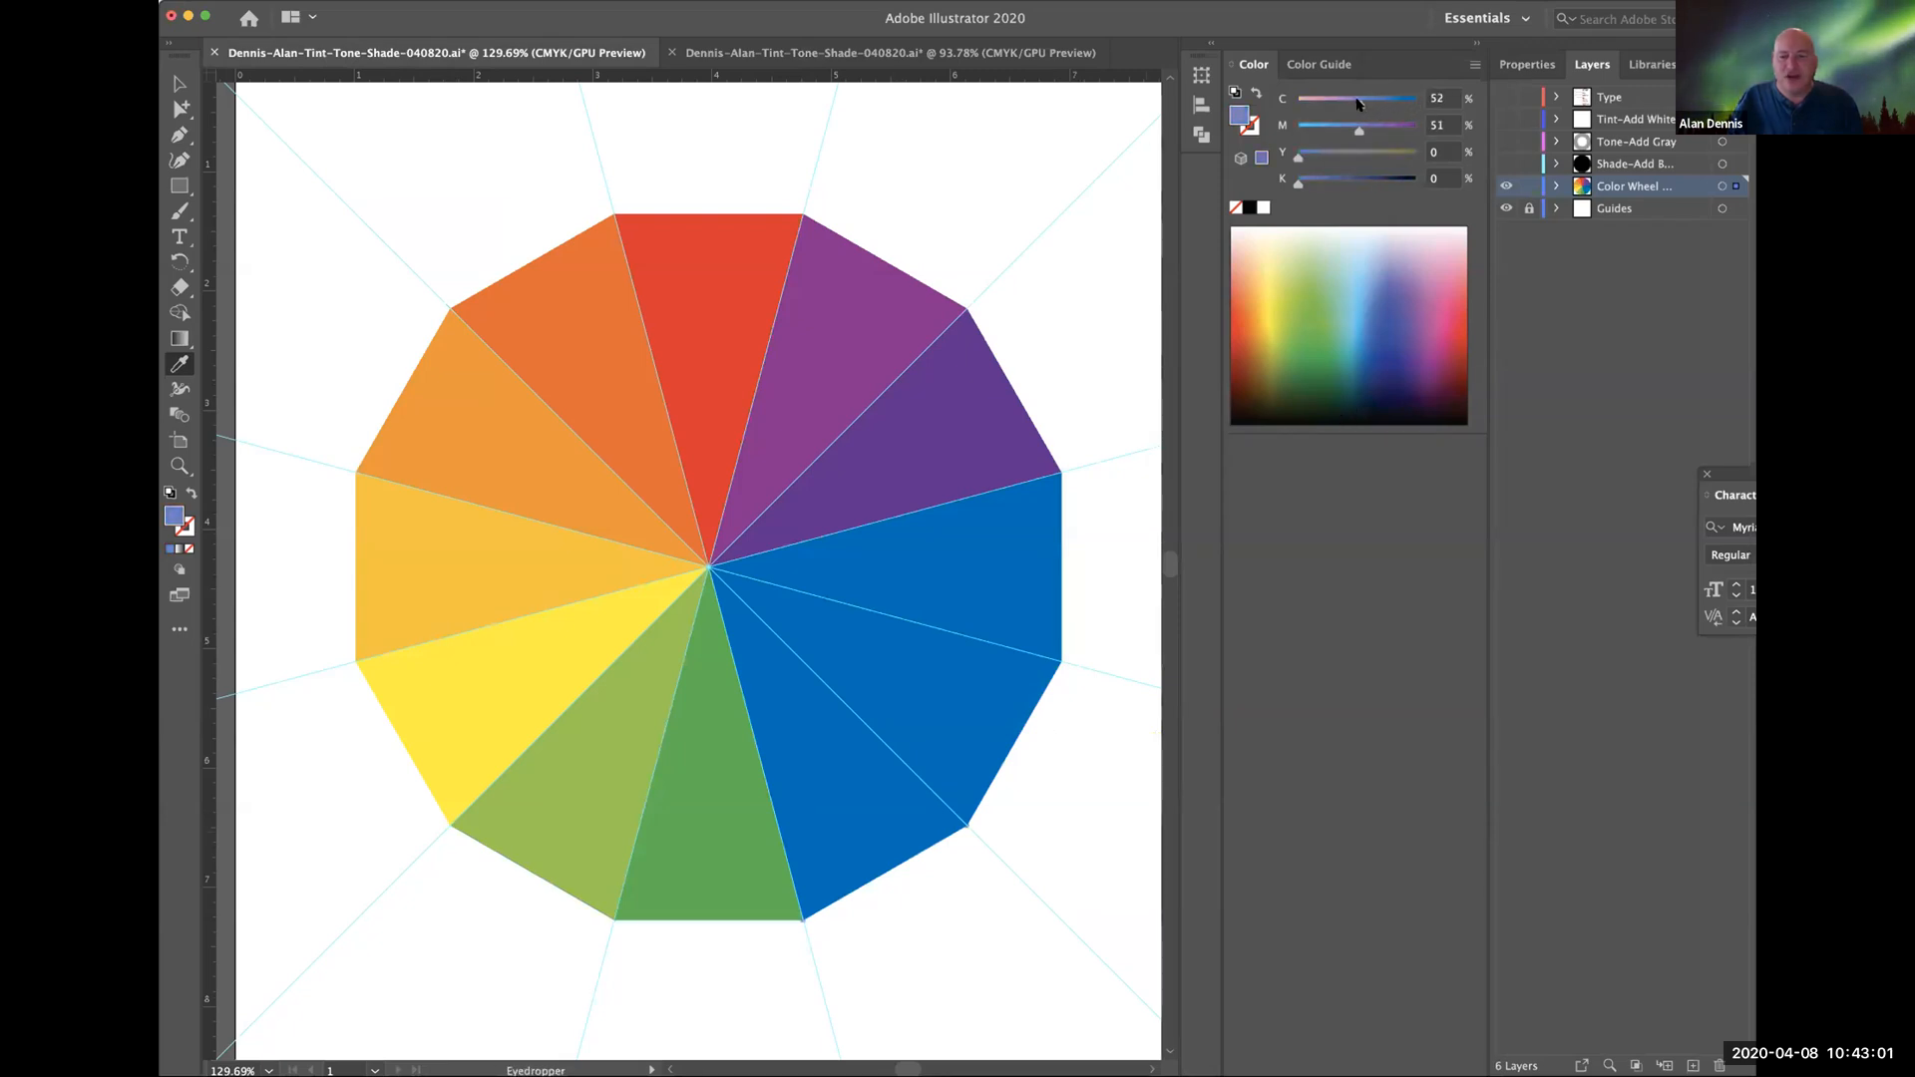
{"action": "left_click_drag", "start_coordinate": [1355, 104], "coordinate": [1499, 133]}
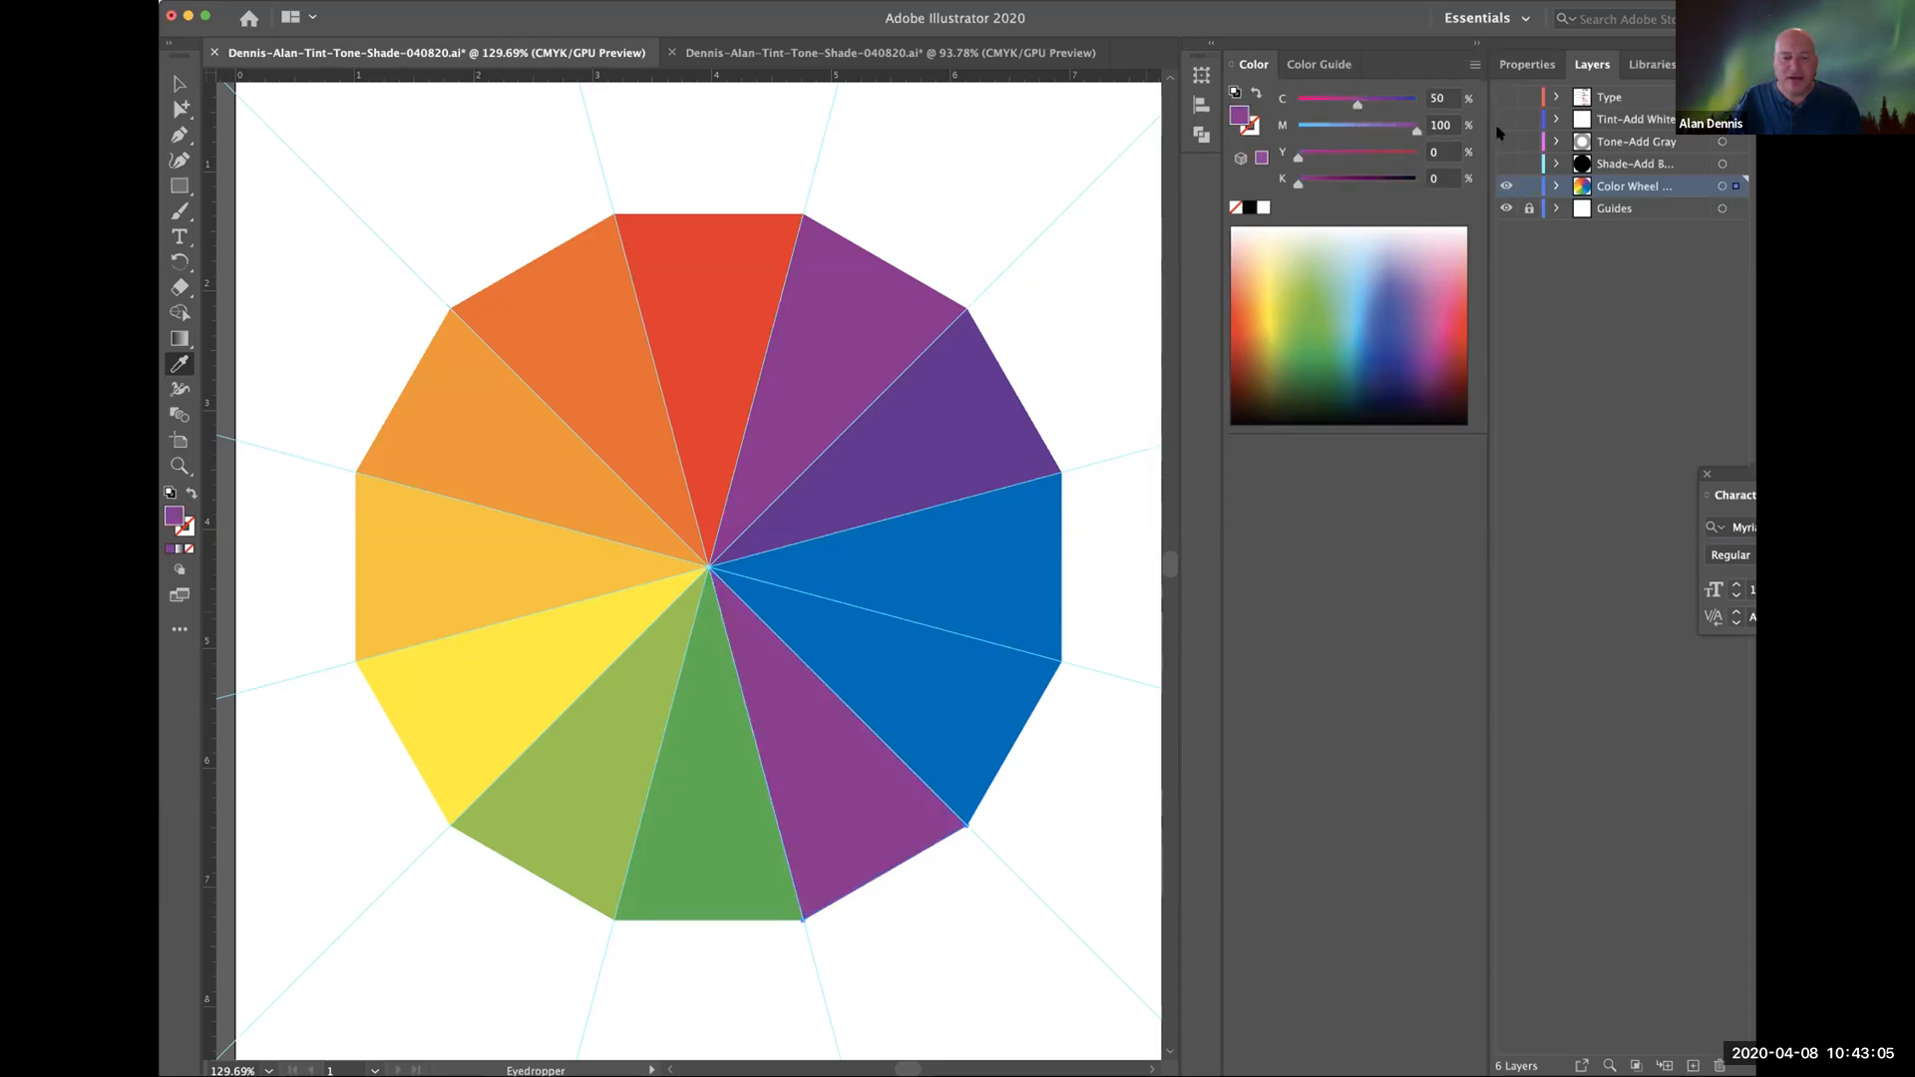
Recheck the dark green reference wedge, sample green onto only the misfilled purple wedge beside green, and raise its cyan to 100%.
{"action": "left_click", "coordinate": [939, 52]}
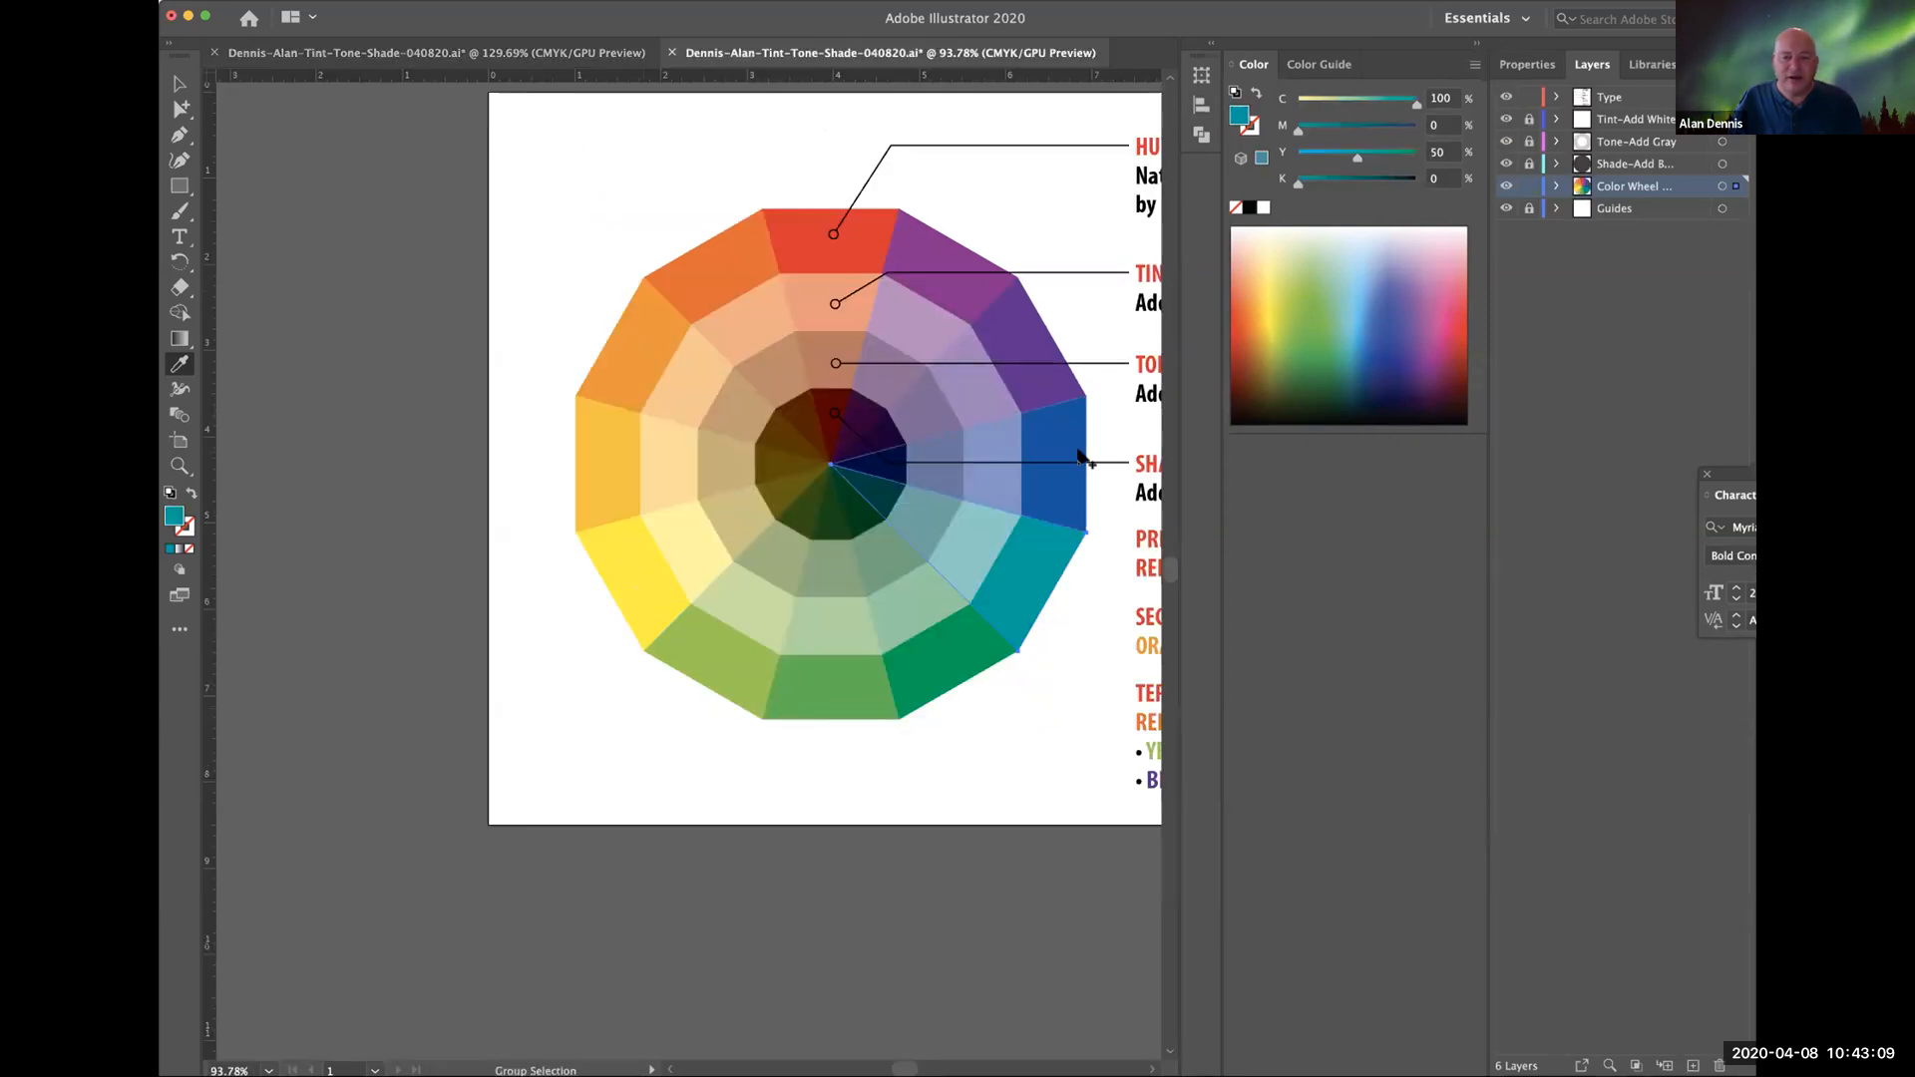
{"action": "left_click", "coordinate": [956, 671]}
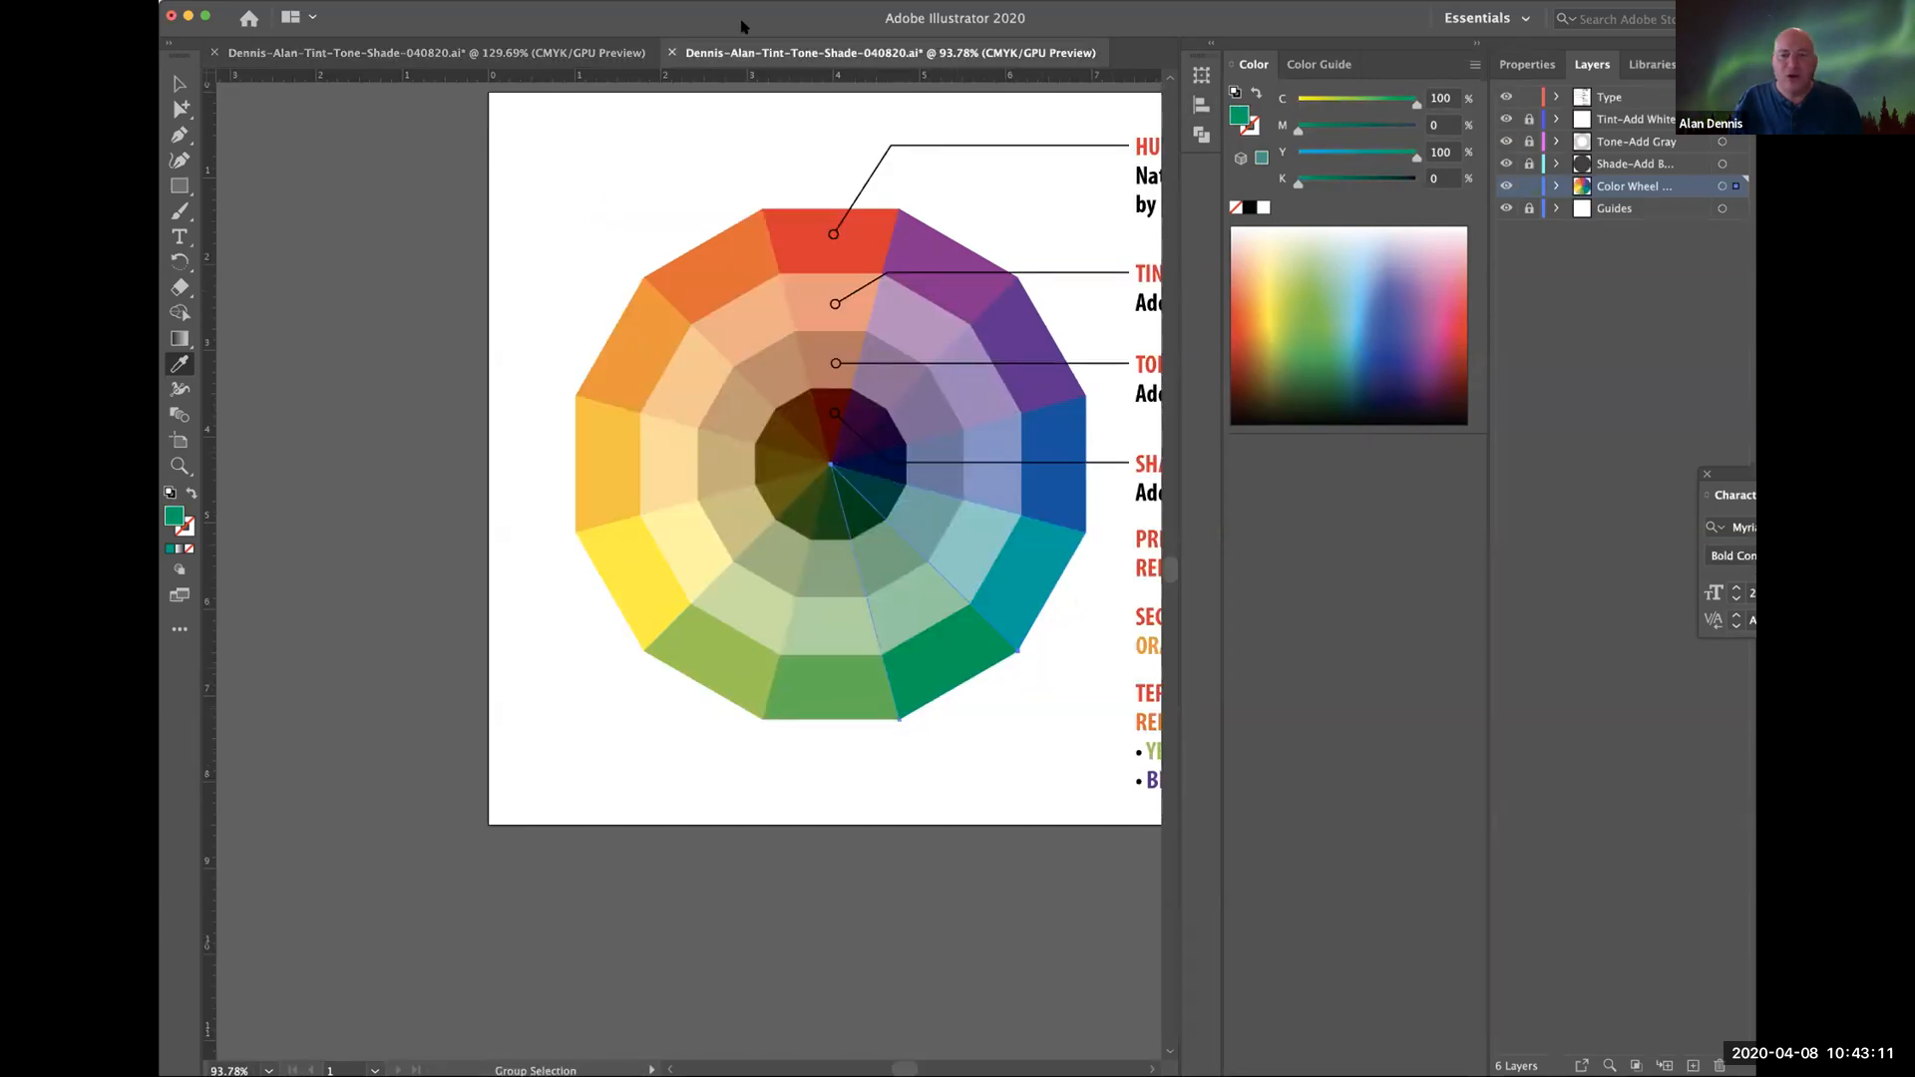
{"action": "left_click", "coordinate": [436, 52]}
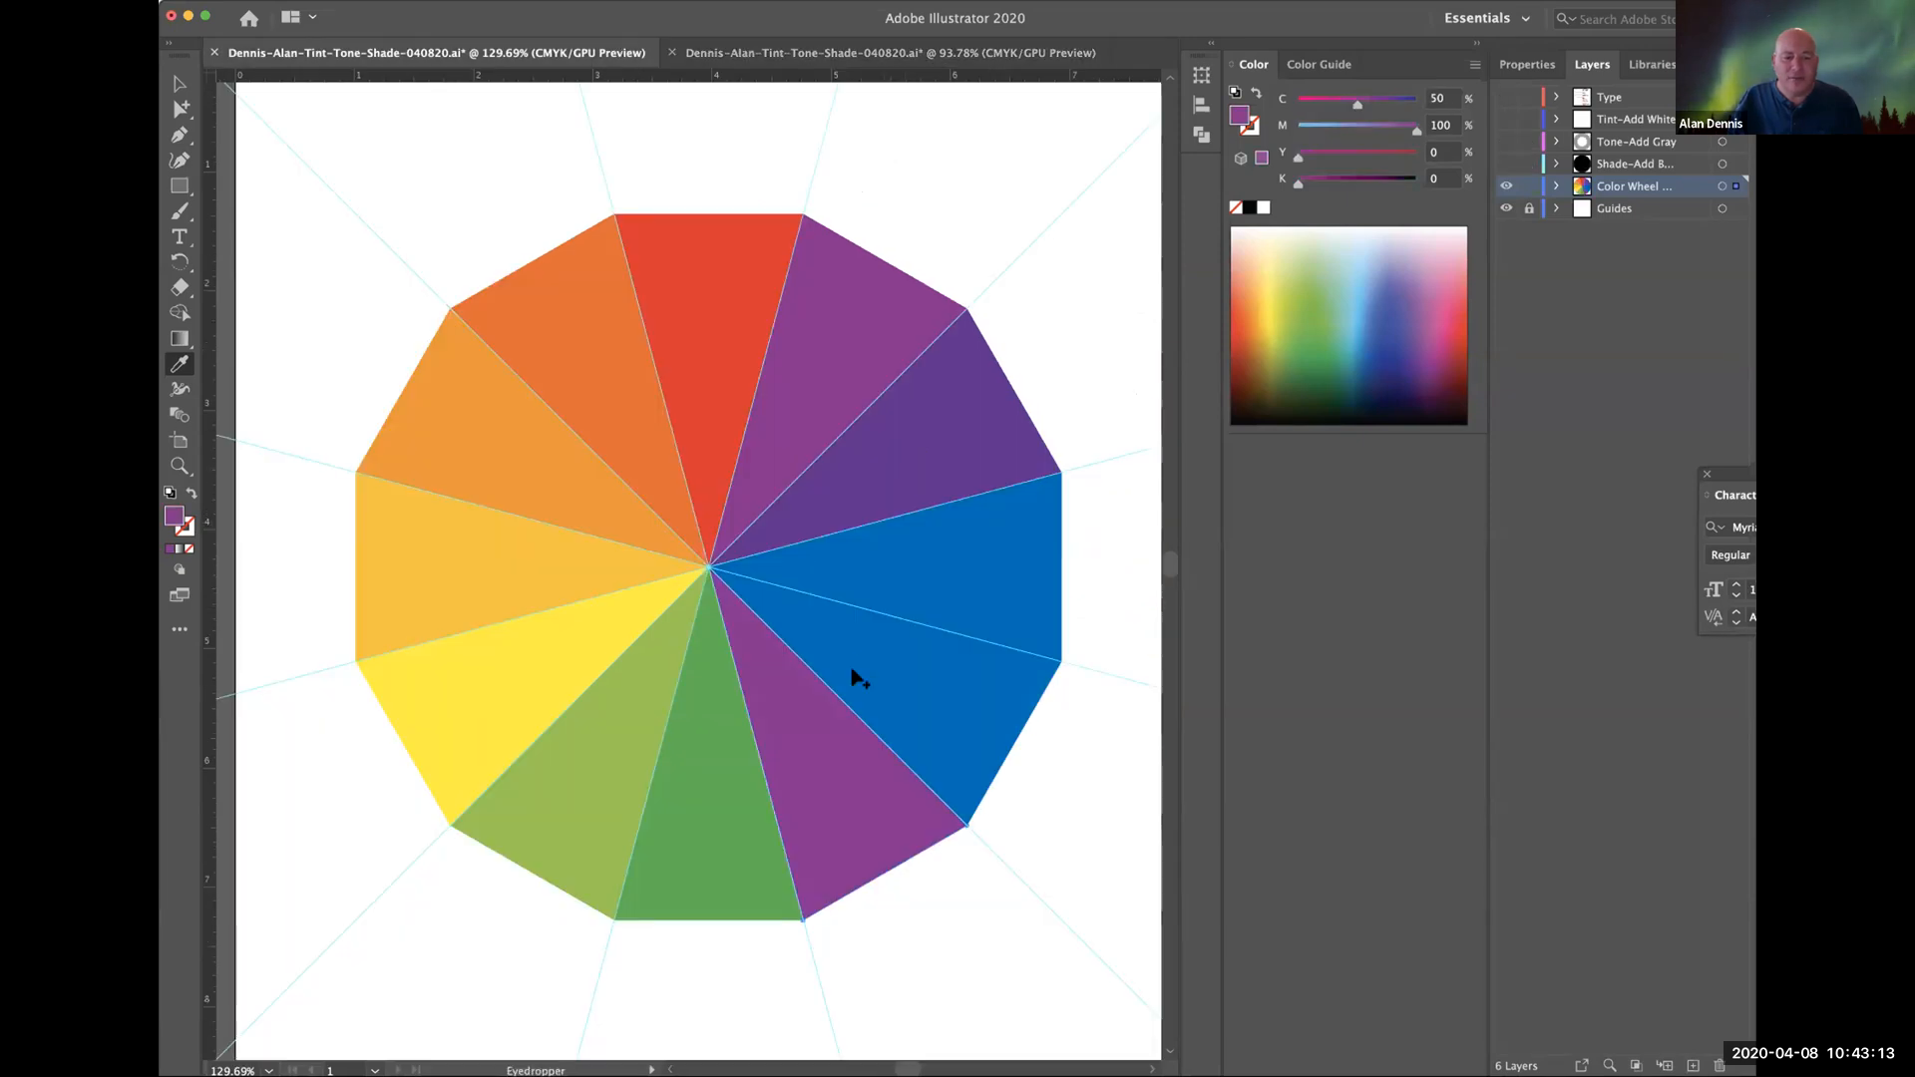
{"action": "left_click", "coordinate": [762, 778]}
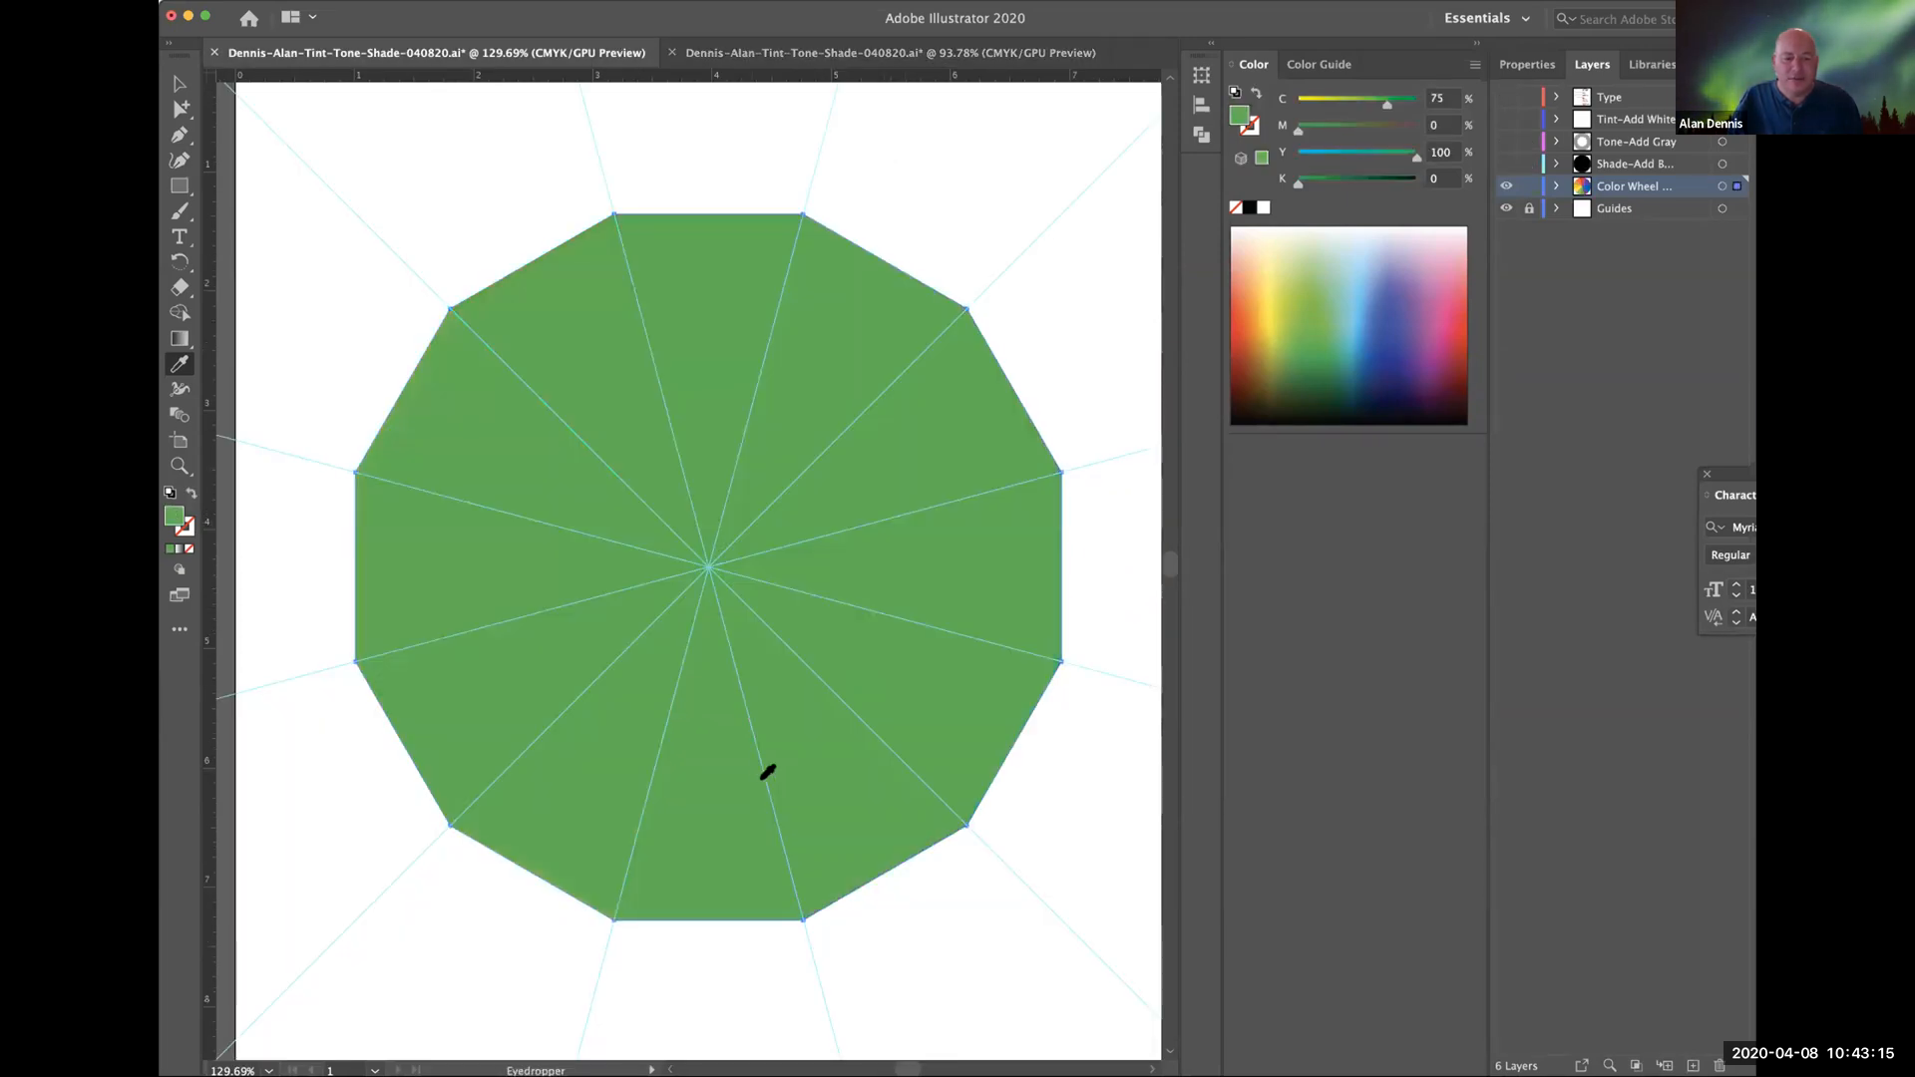
{"action": "key", "text": "super+z"}
{"action": "left_click", "coordinate": [878, 823], "text": "super"}
{"action": "left_click", "coordinate": [742, 834]}
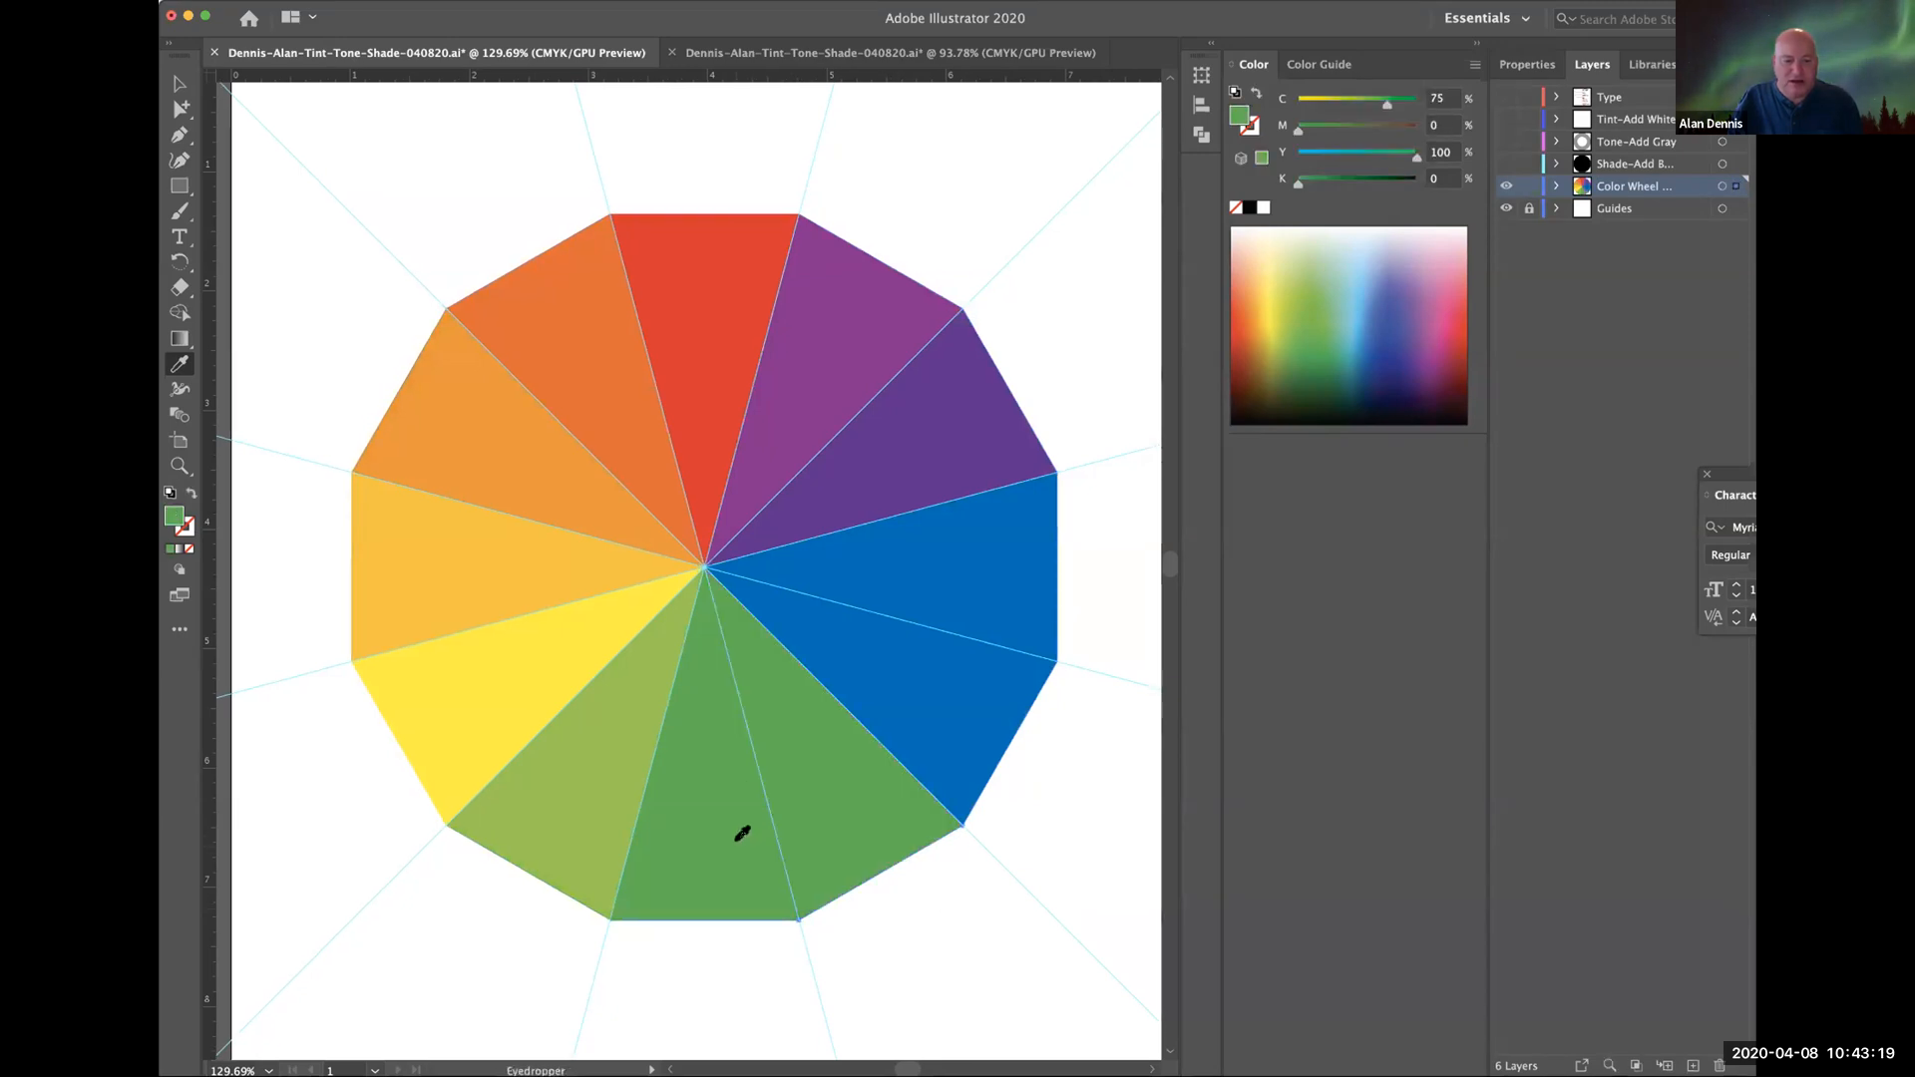
{"action": "left_click_drag", "start_coordinate": [1386, 103], "coordinate": [1419, 102]}
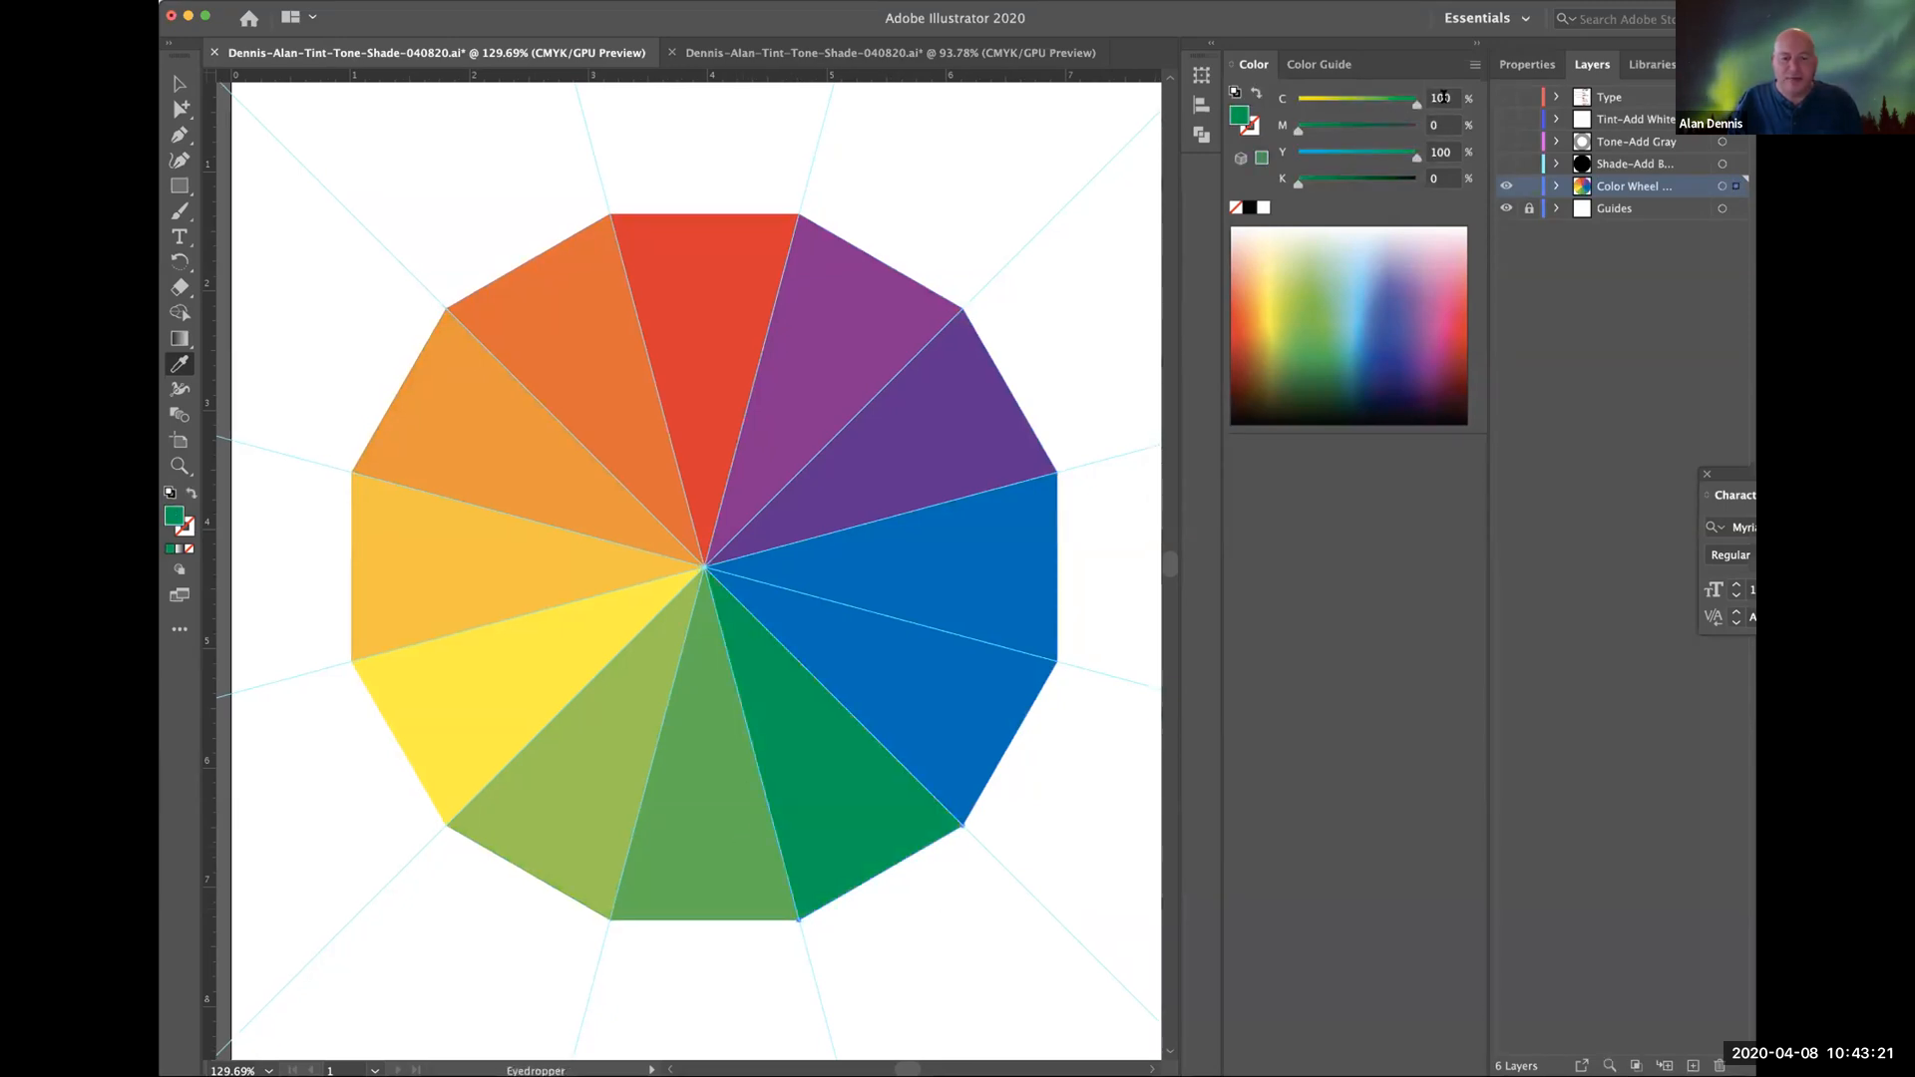
Sample the green wedge onto the duplicate blue wedge beside it, set its fill to C 100, M 0, Y 50, K 0, and deselect it.
{"action": "left_click", "coordinate": [922, 708], "text": "super"}
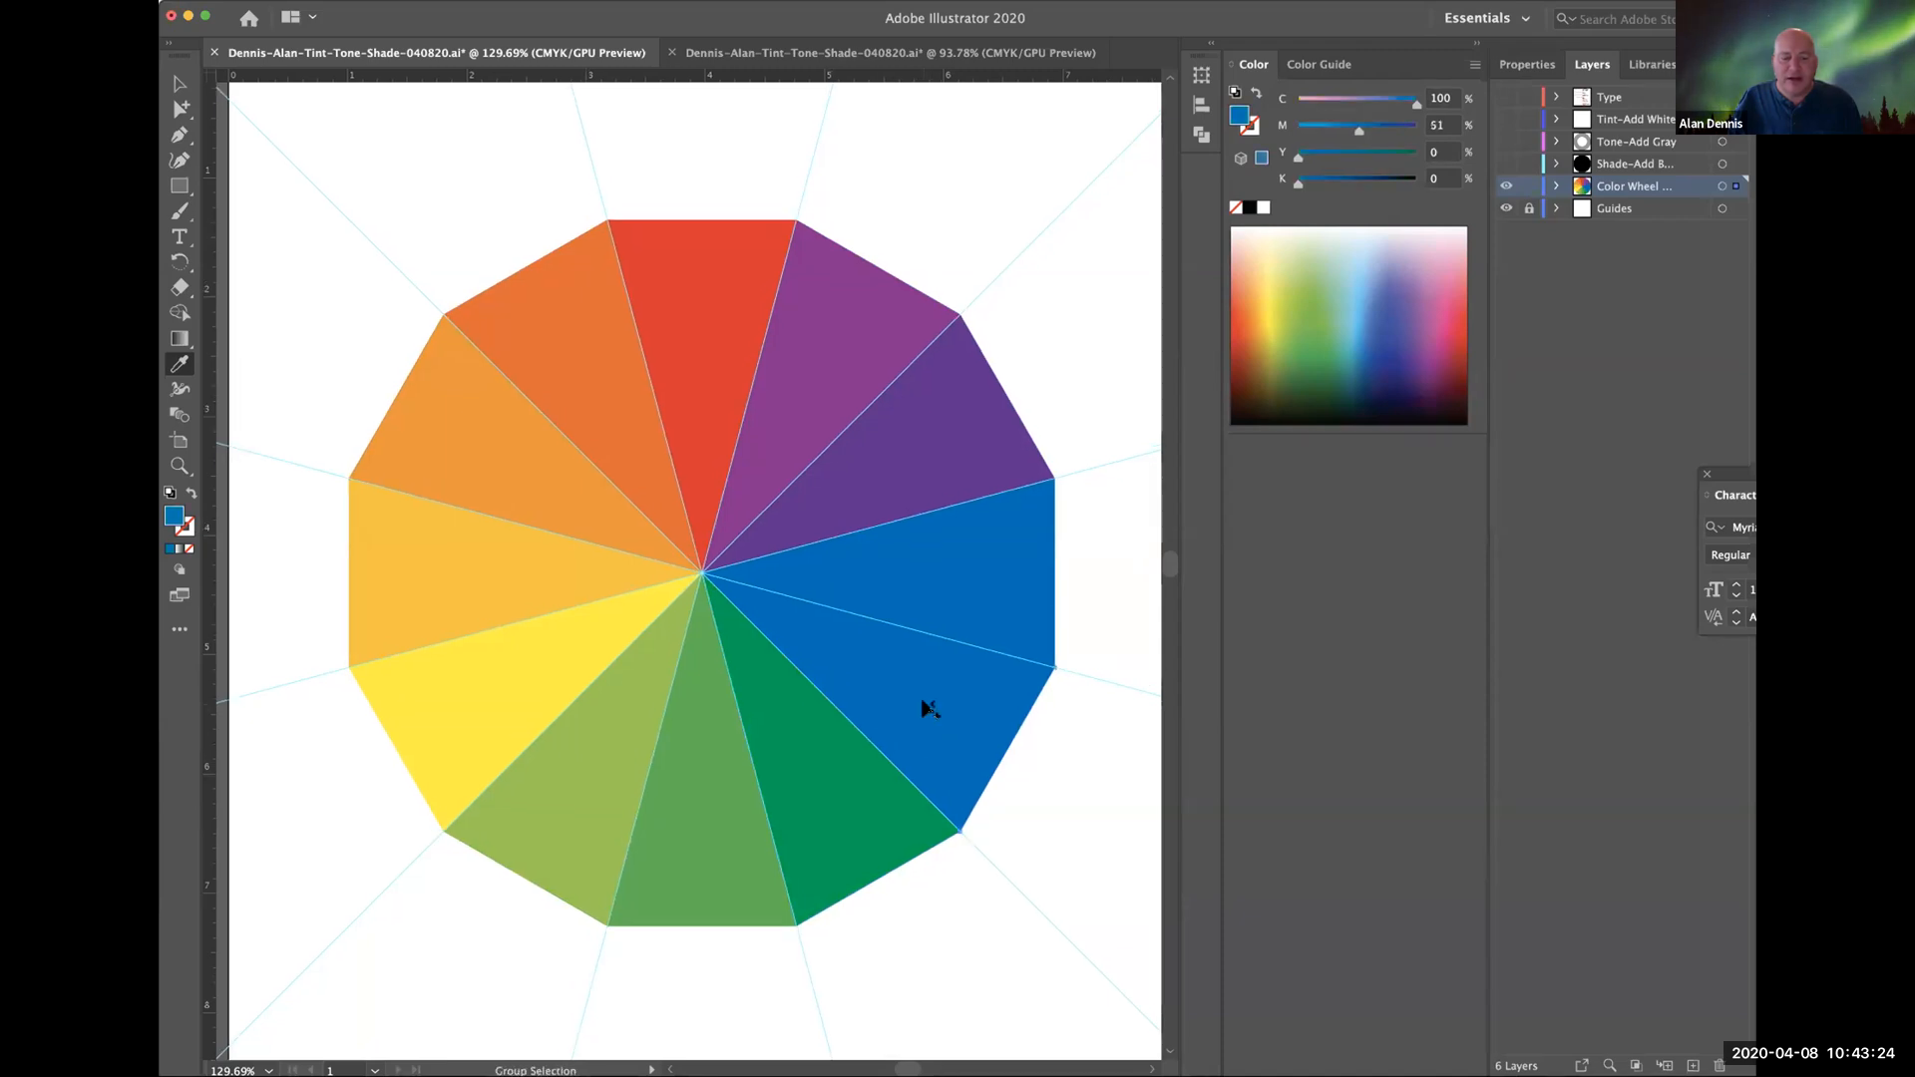
{"action": "left_click", "coordinate": [886, 796]}
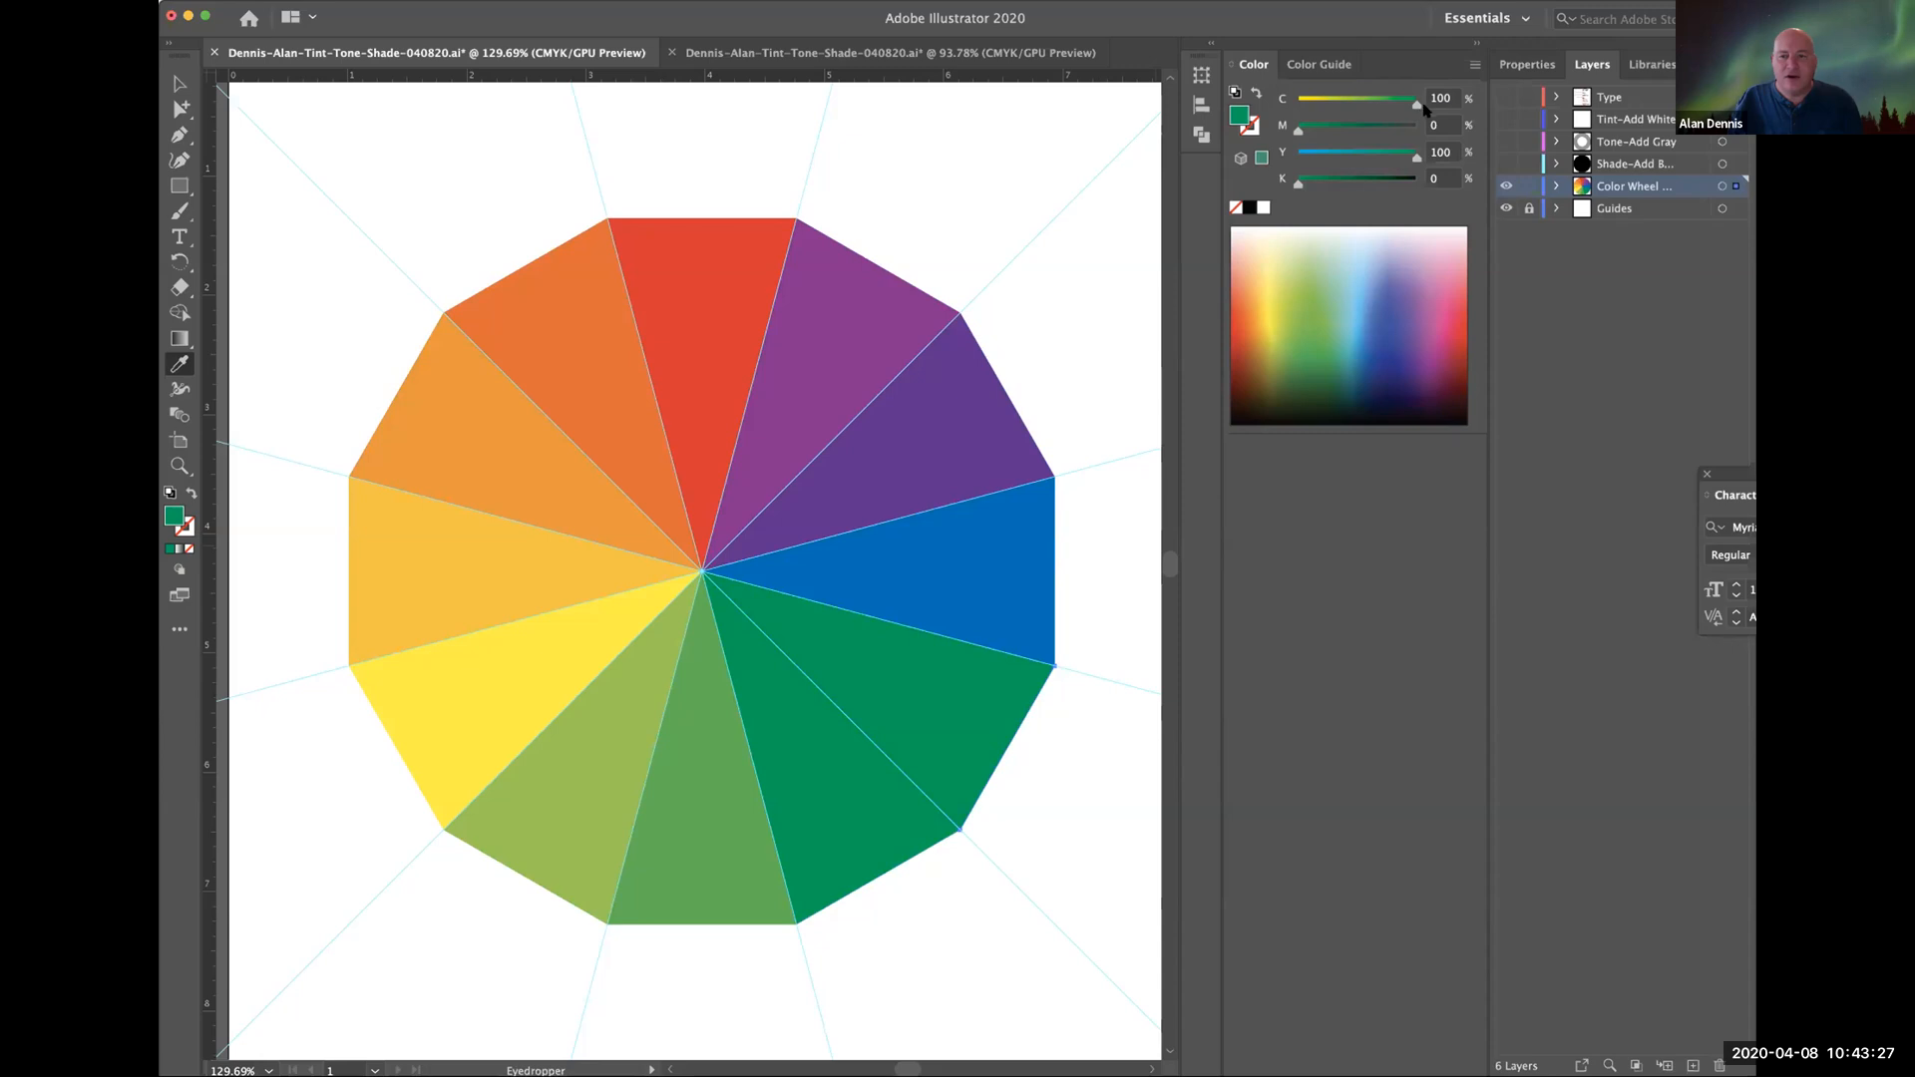
{"action": "left_click", "coordinate": [1443, 97]}
{"action": "type", "text": "5"}
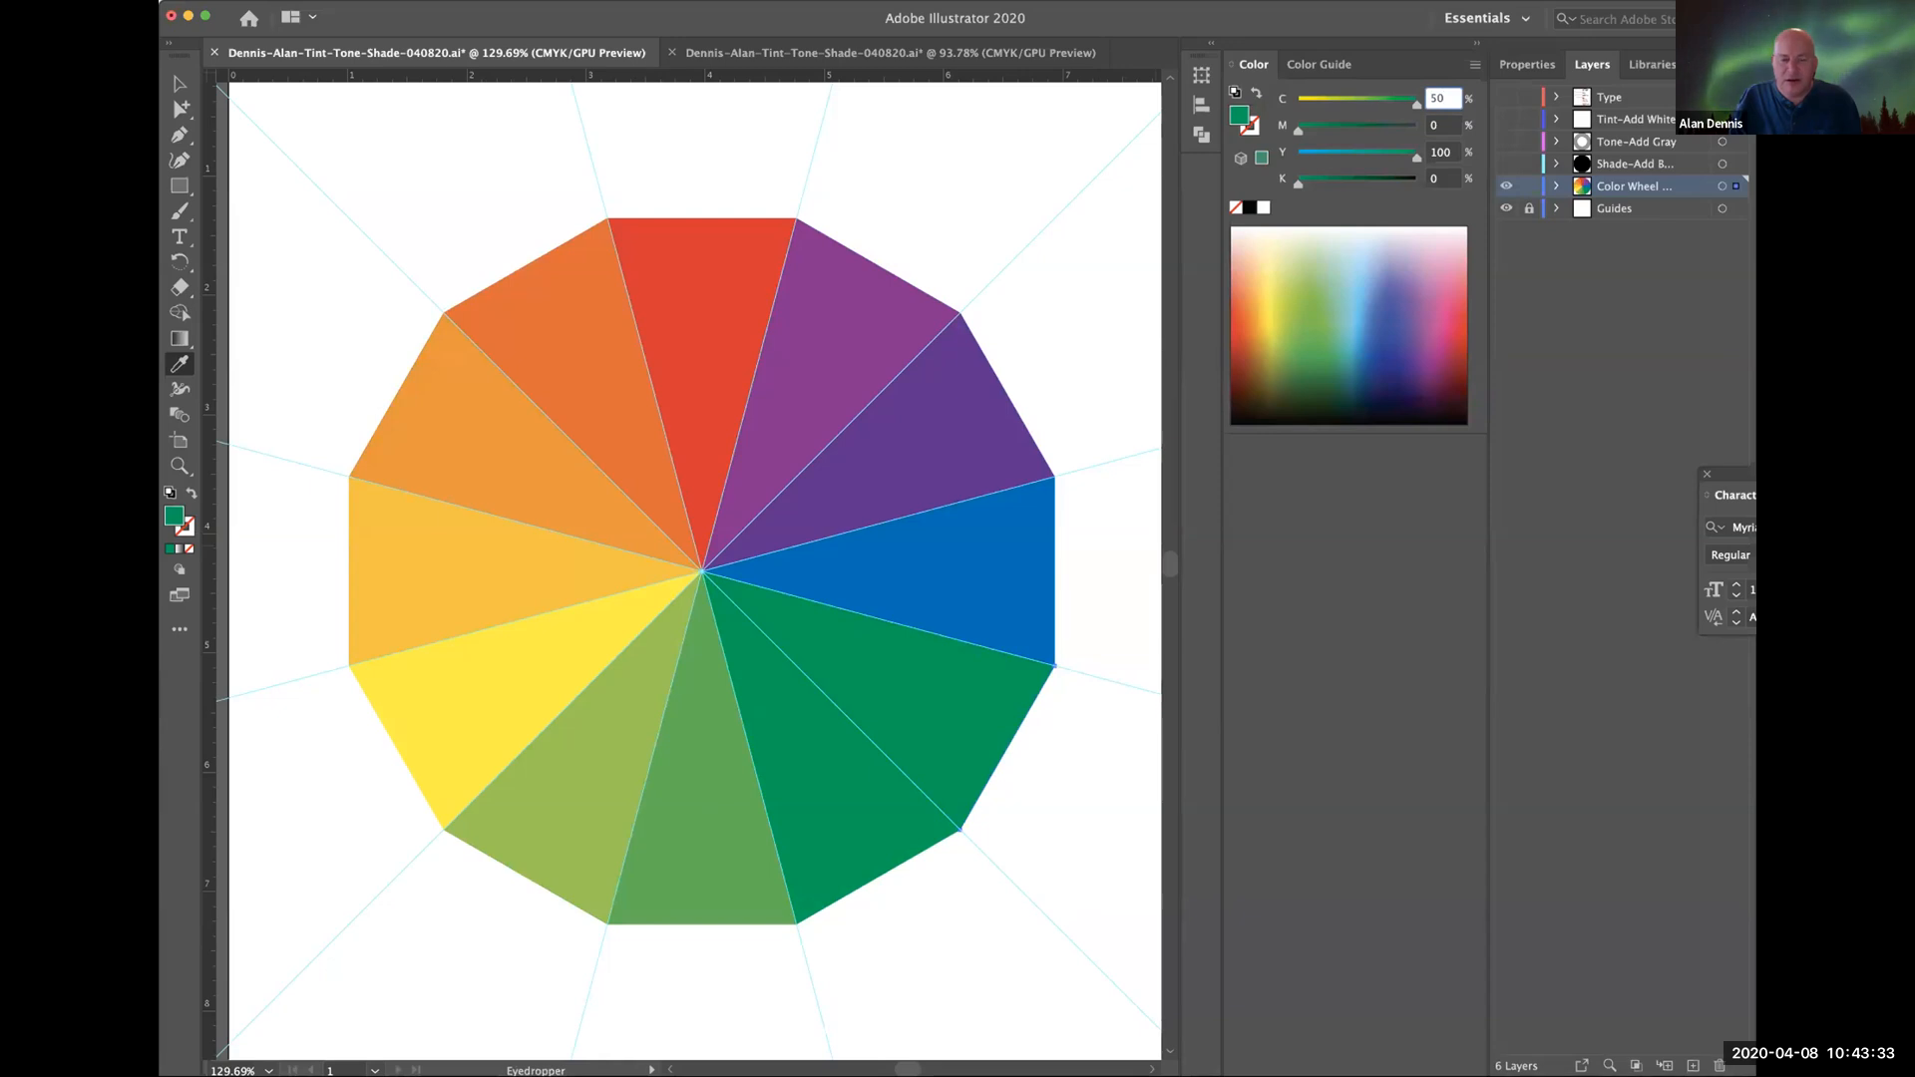
{"action": "key", "text": "BackSpace"}
{"action": "type", "text": "100"}
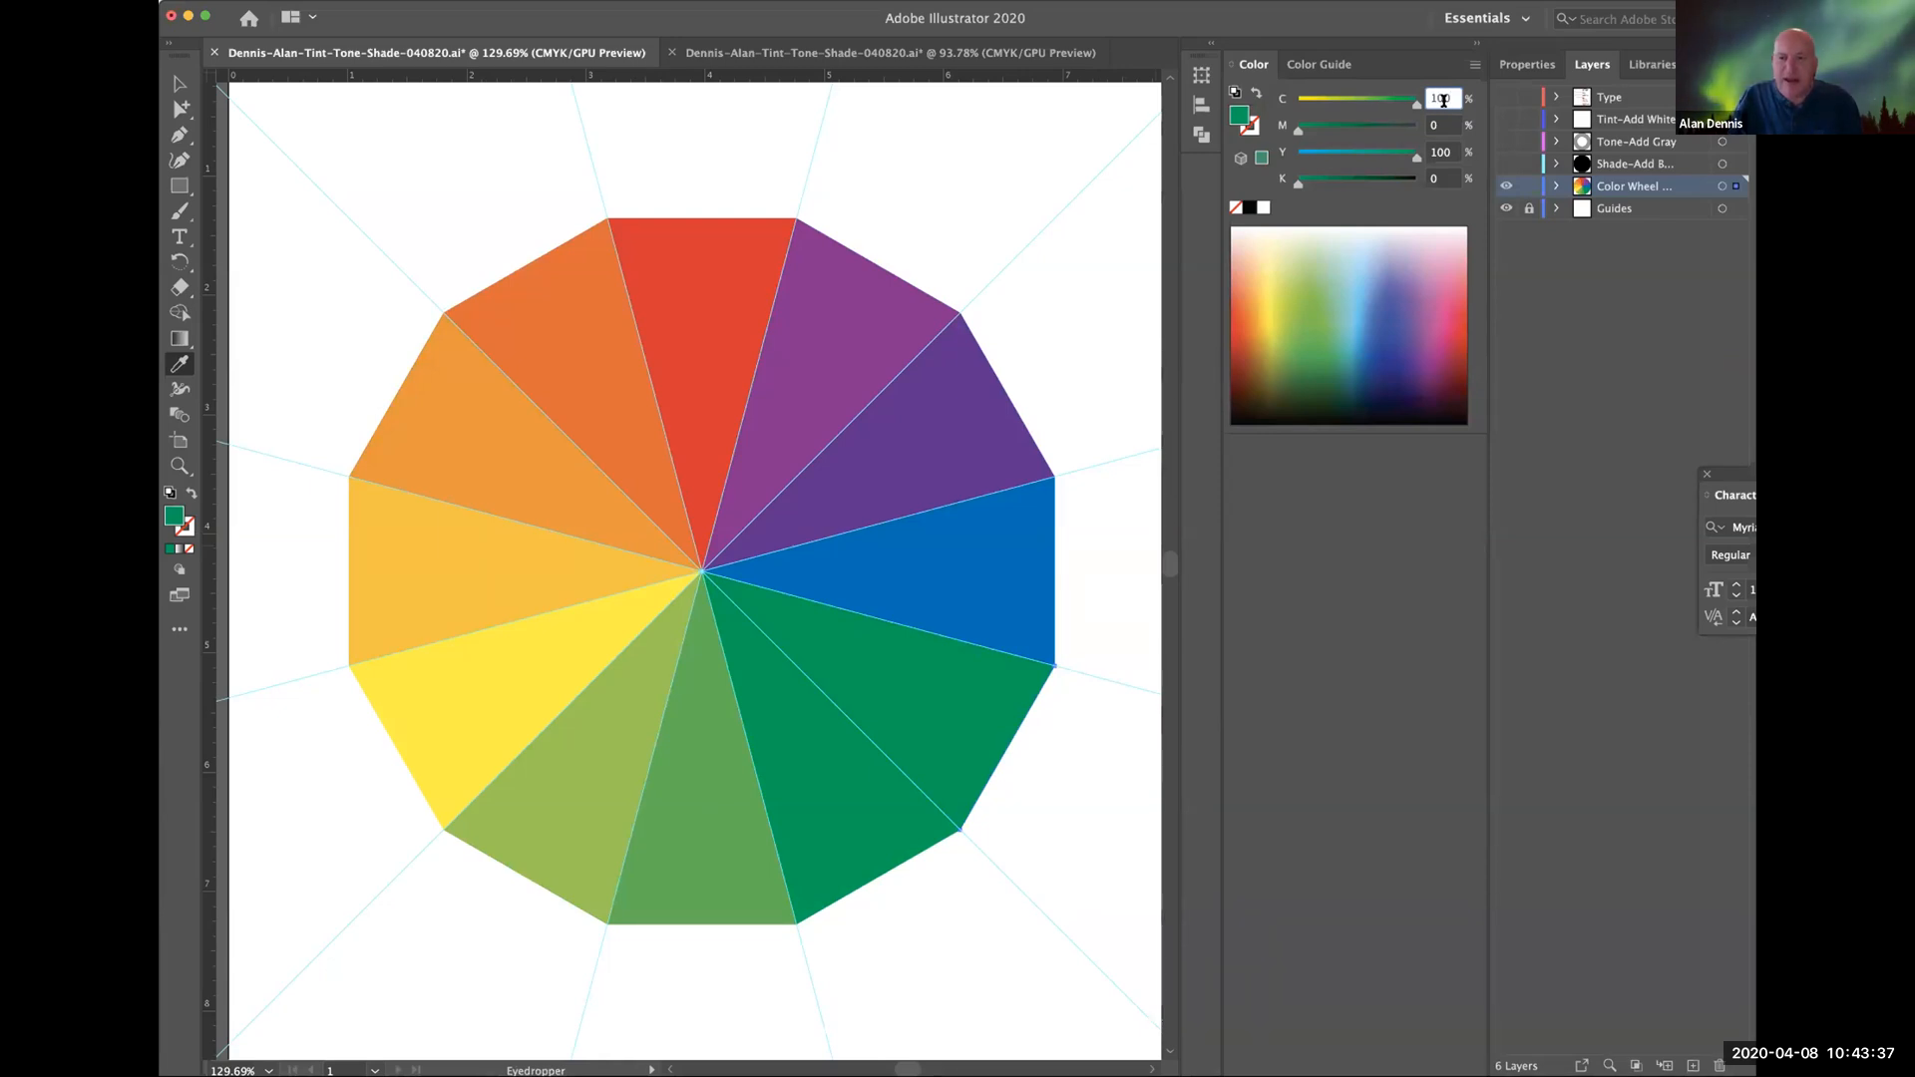
{"action": "left_click", "coordinate": [1435, 153]}
{"action": "type", "text": "50"}
{"action": "key", "text": "Return"}
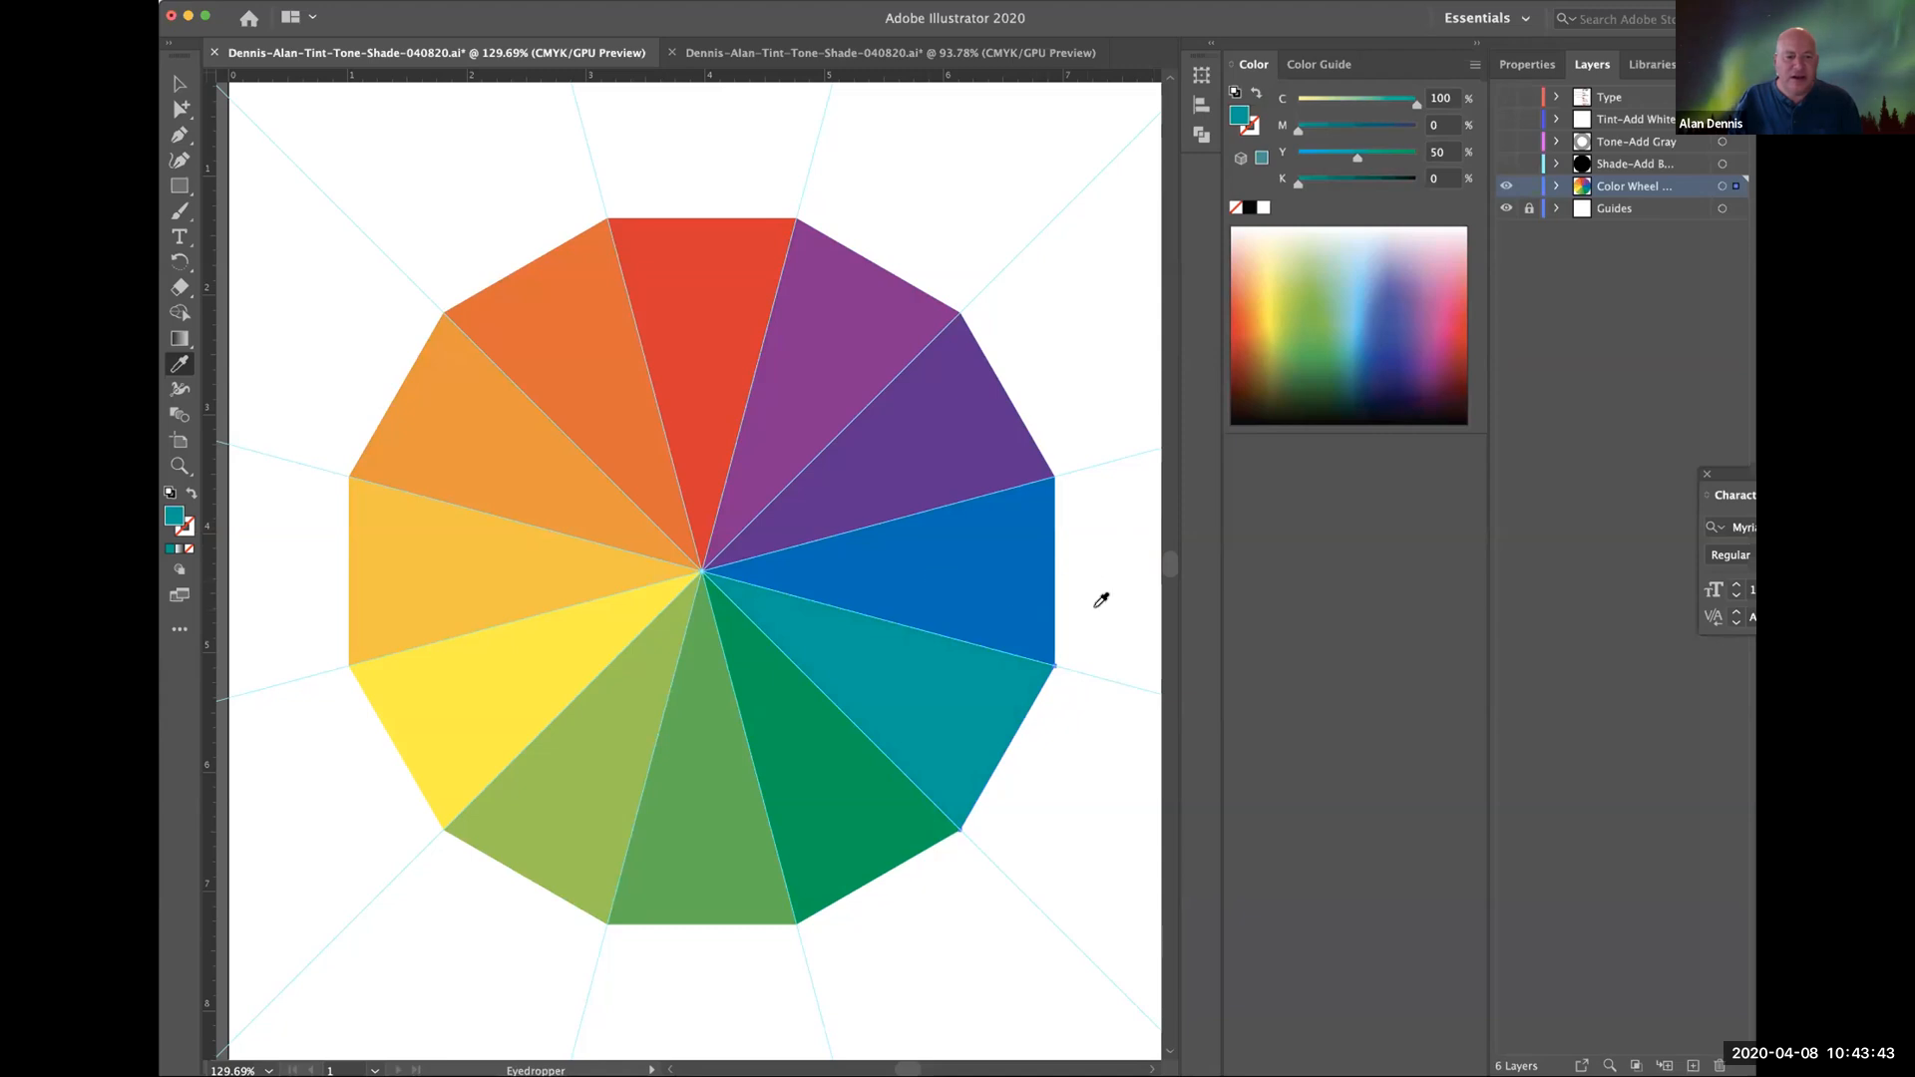
{"action": "left_click", "coordinate": [1095, 781], "text": "super"}
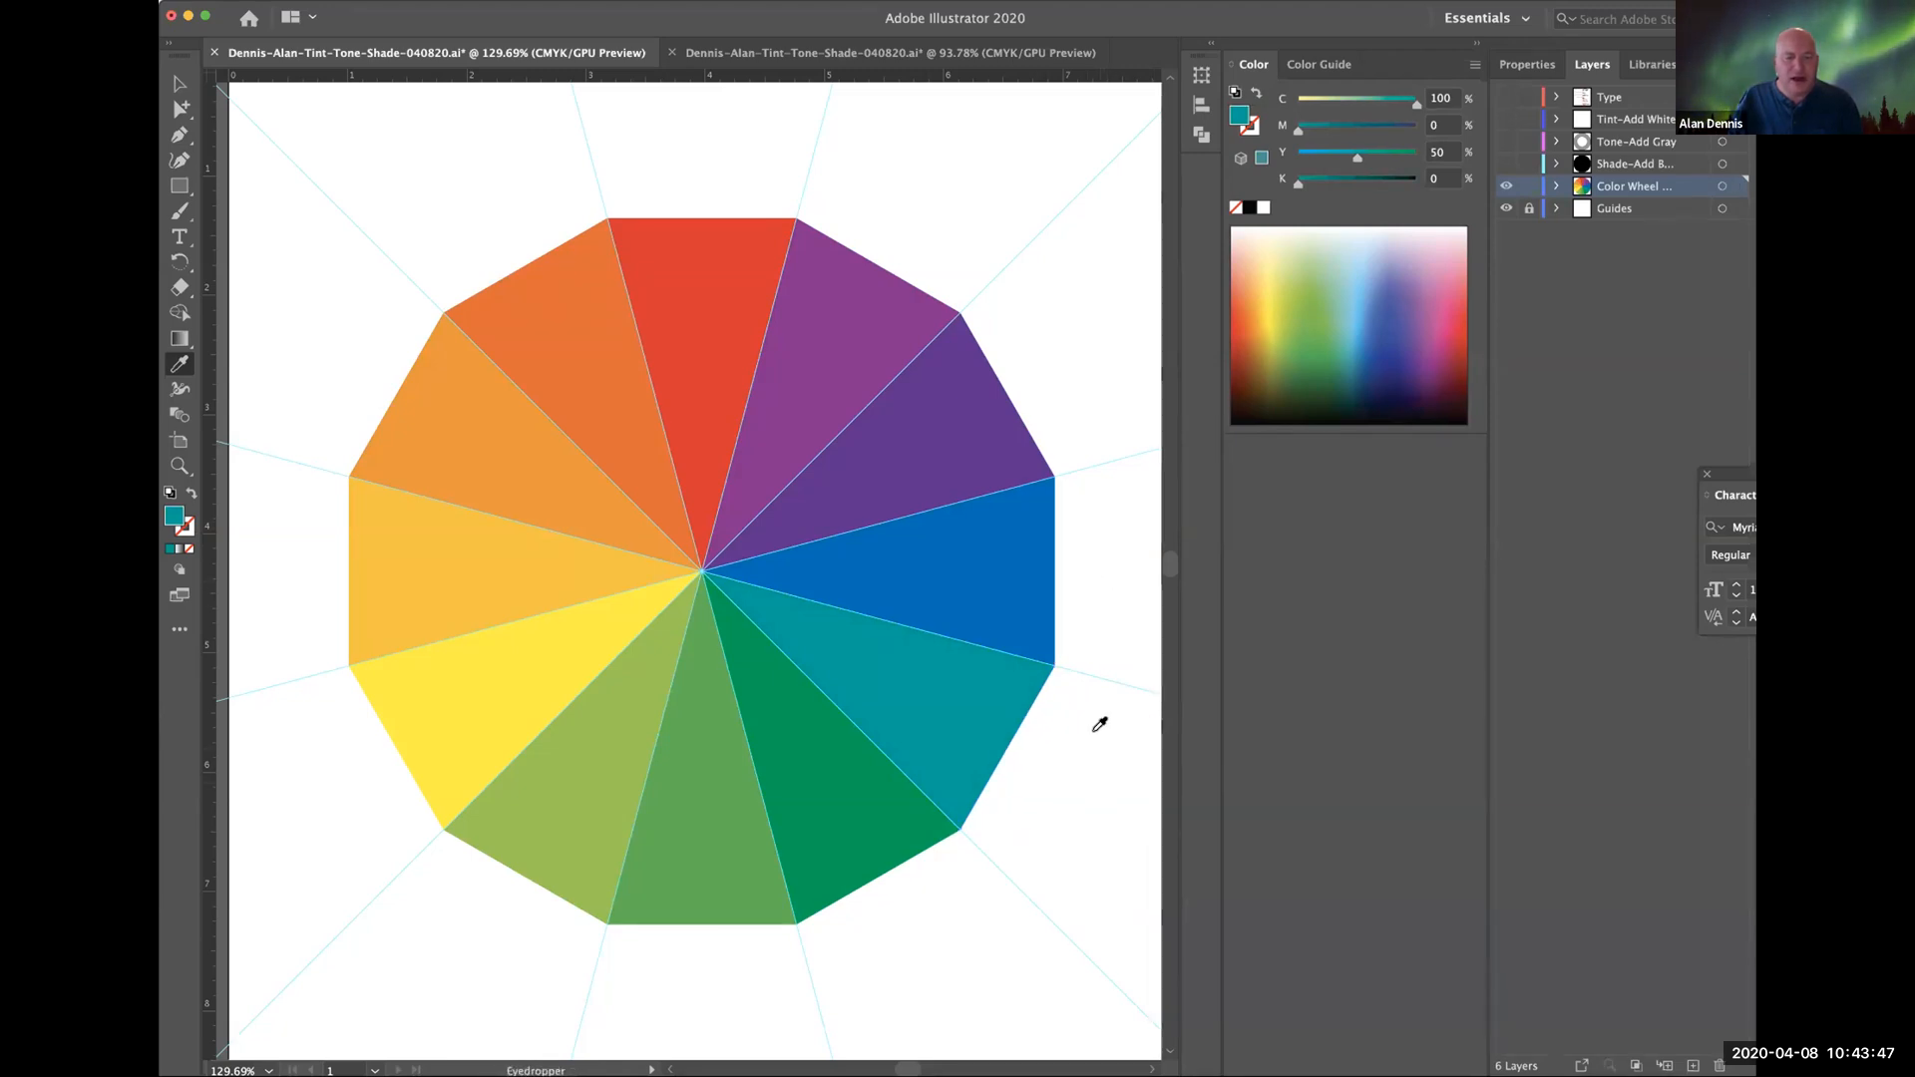
Show the Shade, Tone and Tint layers over the finished 12-section colour wheel.
{"action": "left_click", "coordinate": [985, 627], "text": "alt+super"}
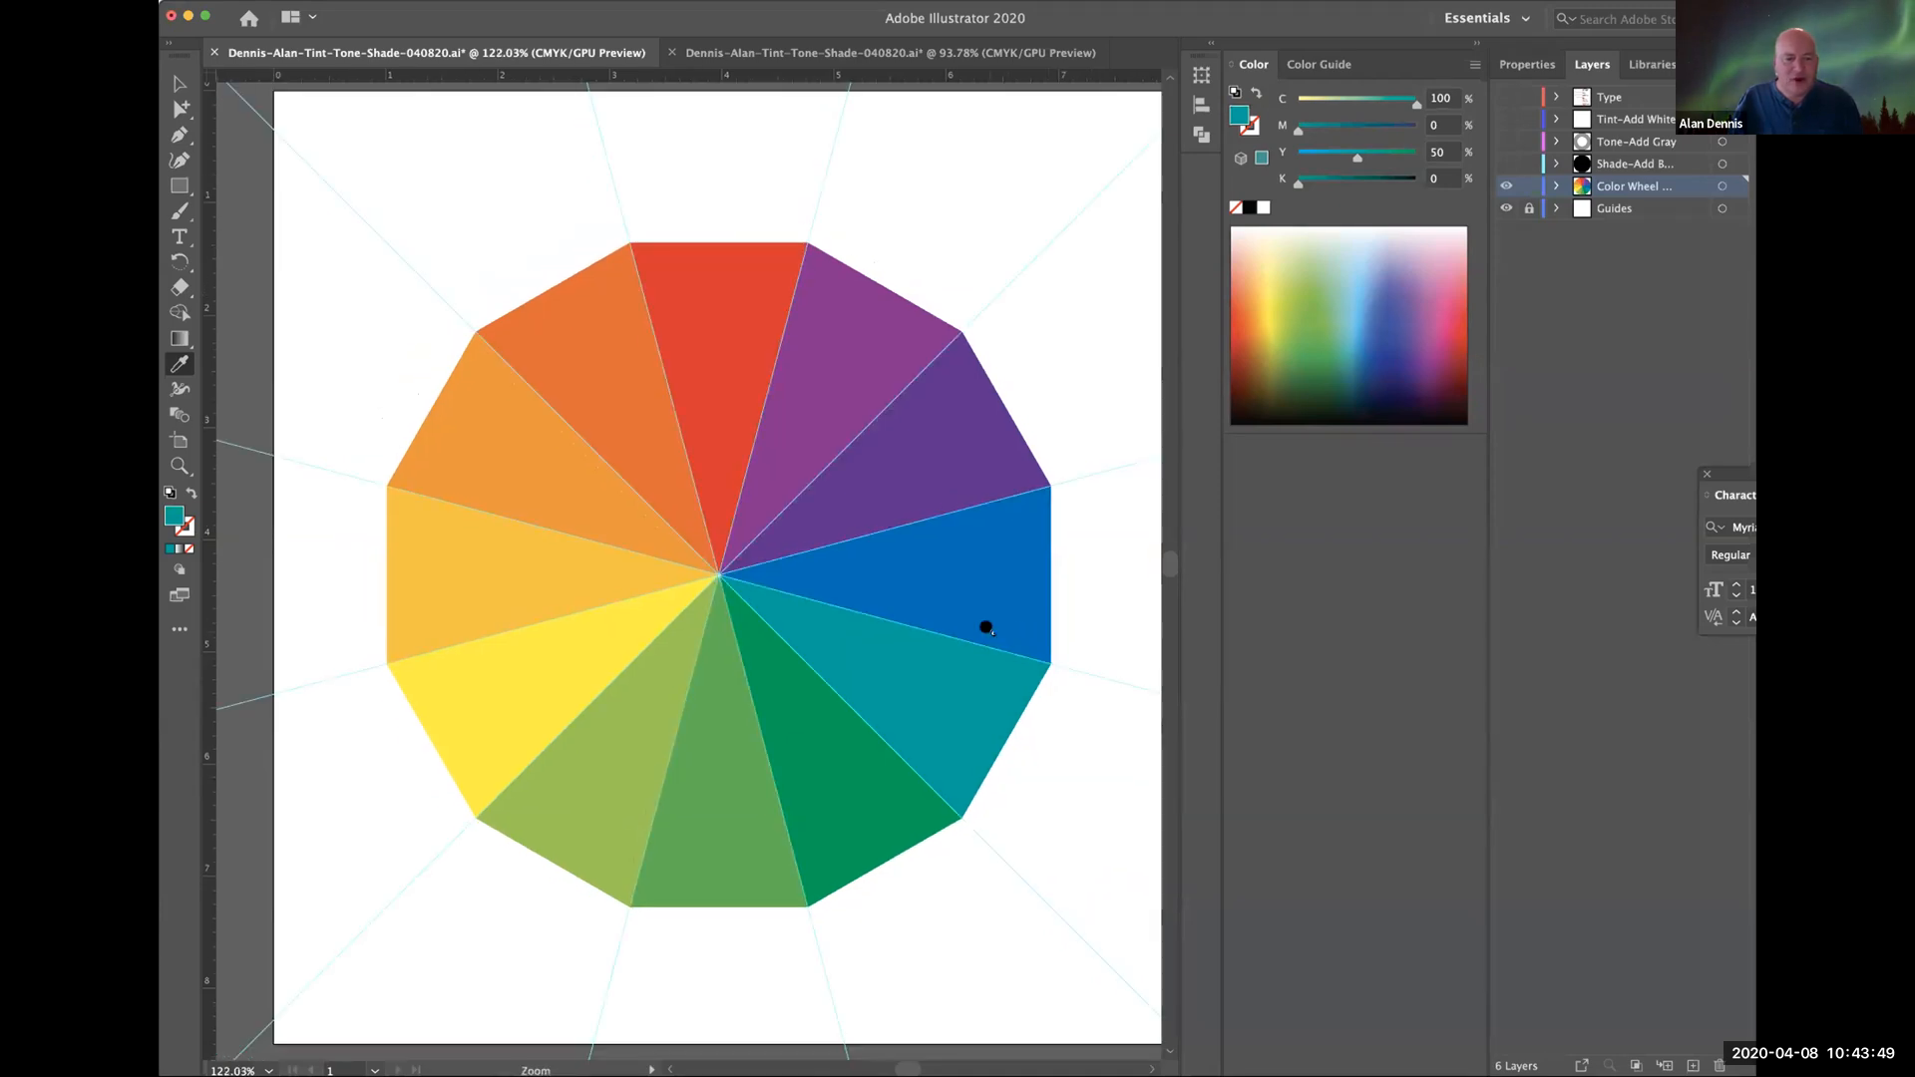
{"action": "left_click_drag", "start_coordinate": [900, 587], "coordinate": [1156, 626]}
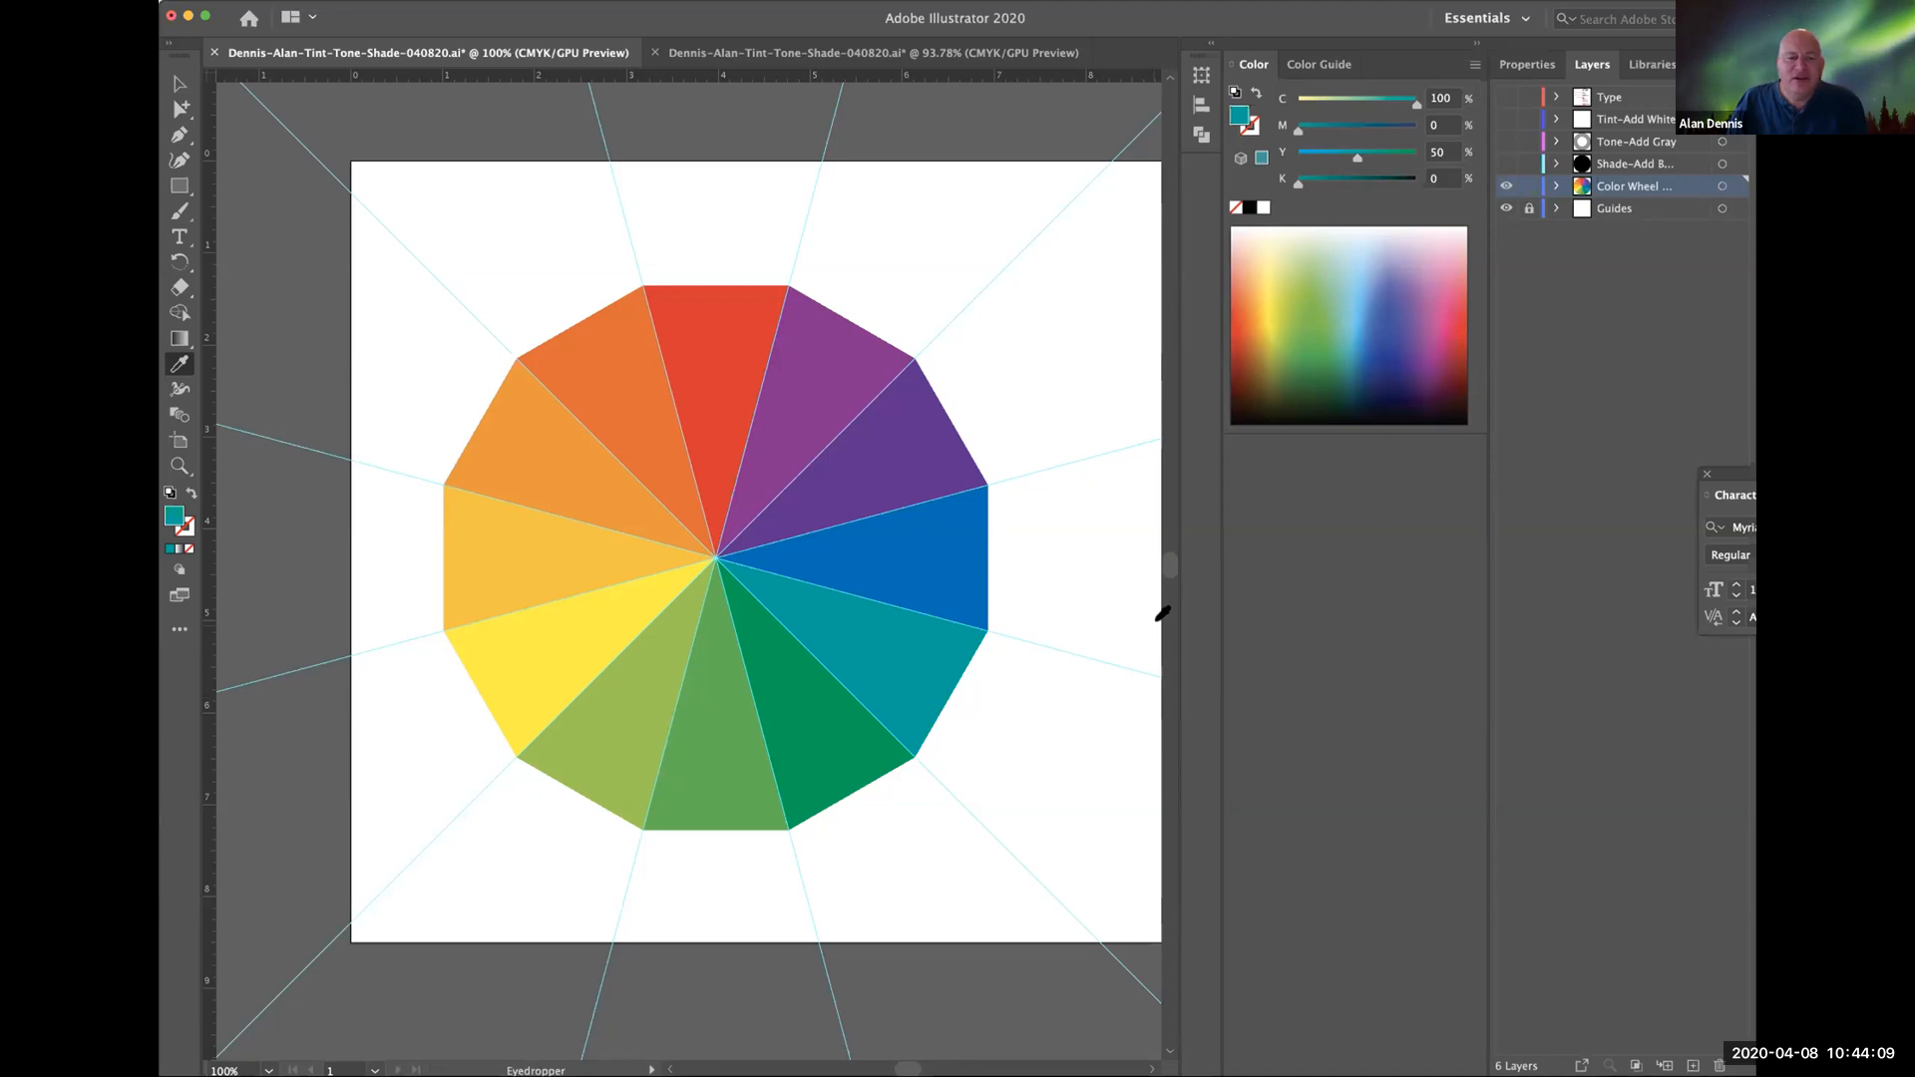
{"action": "left_click", "coordinate": [1507, 164]}
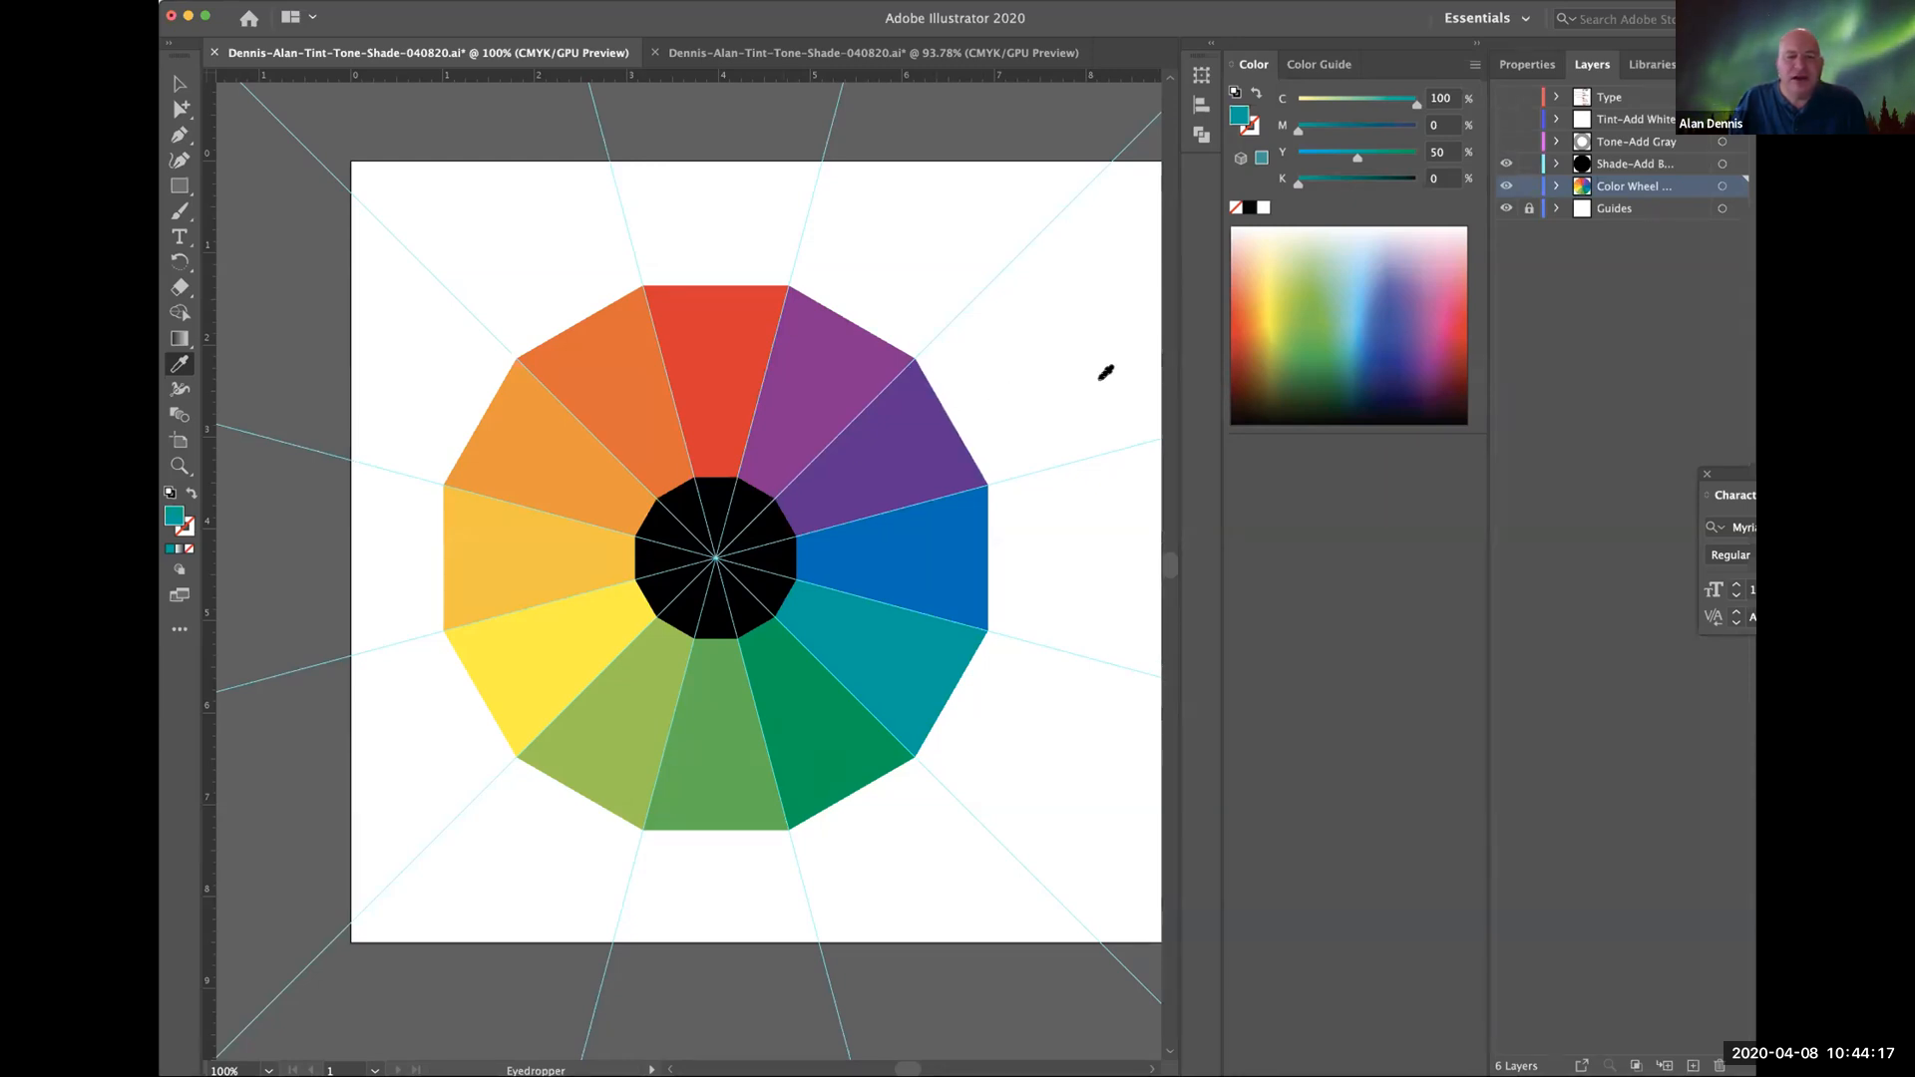
{"action": "left_click", "coordinate": [1507, 140]}
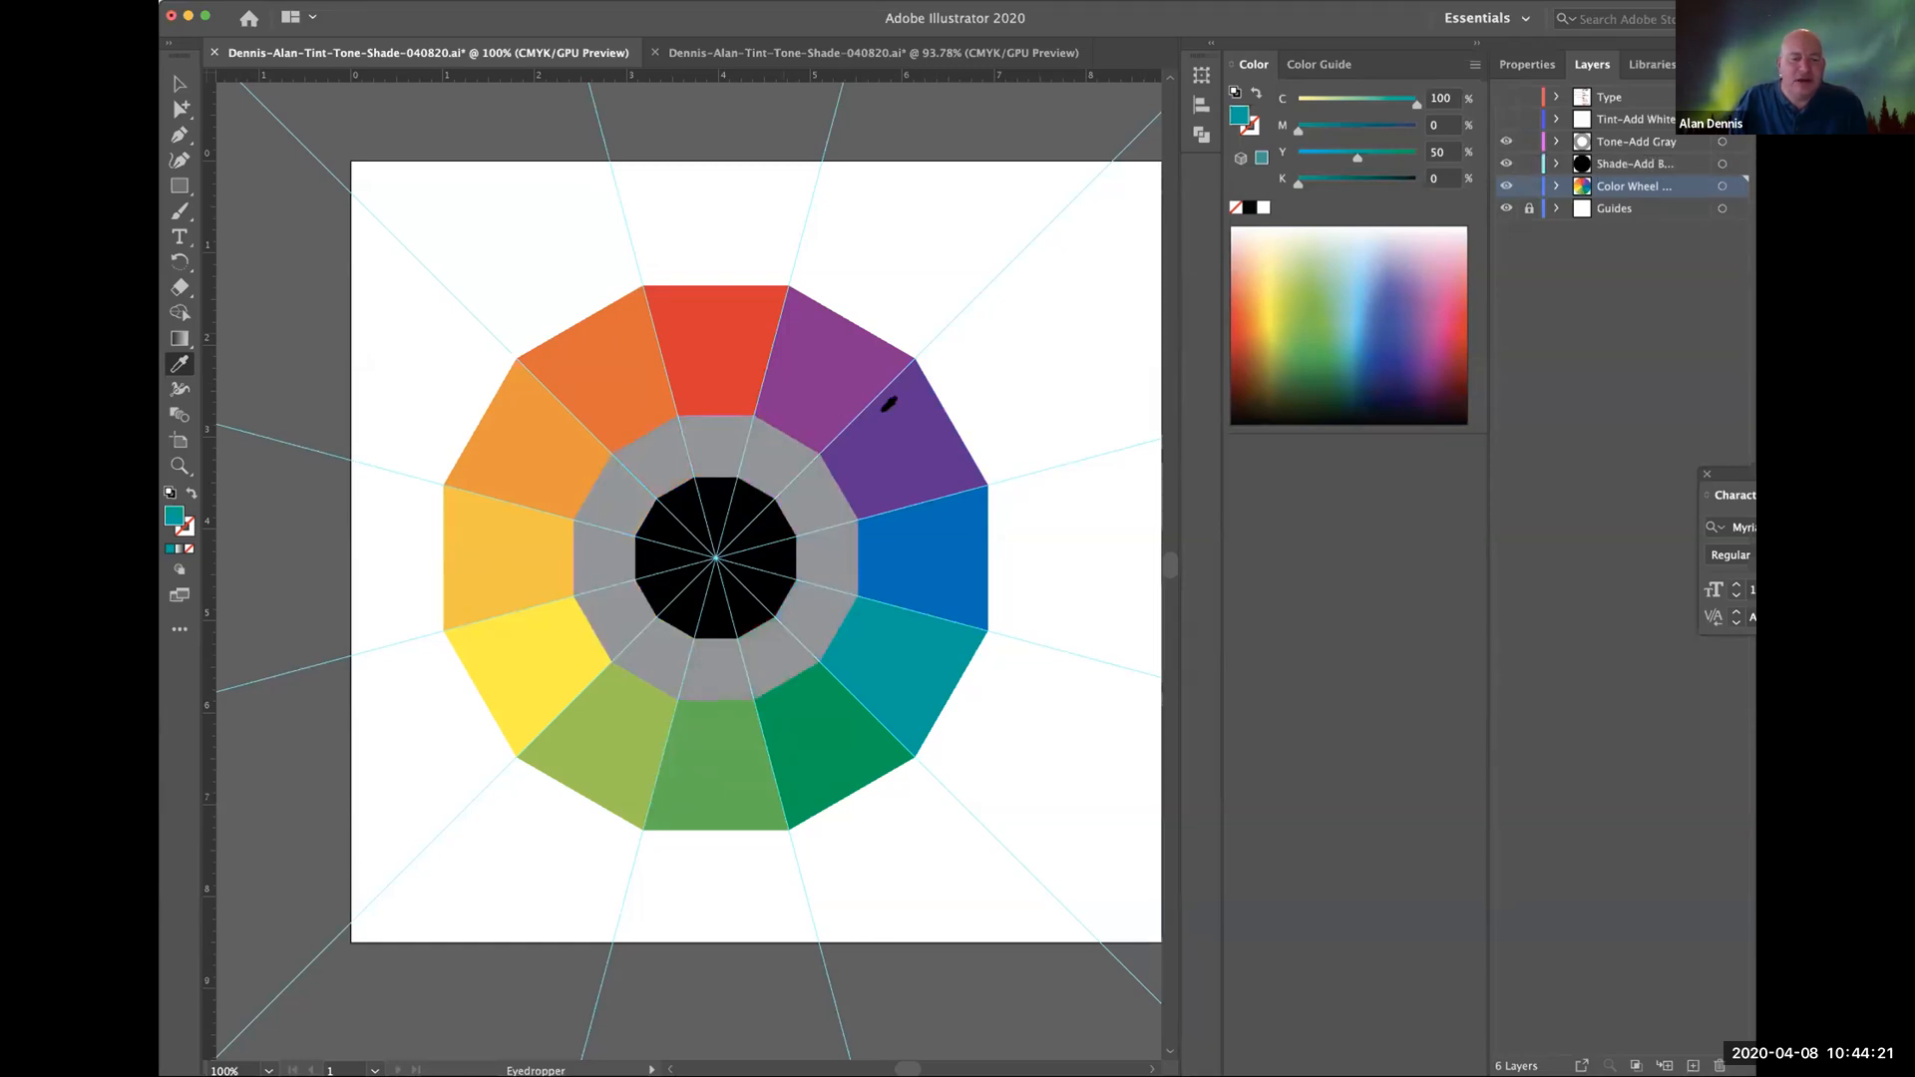
{"action": "left_click", "coordinate": [1506, 120]}
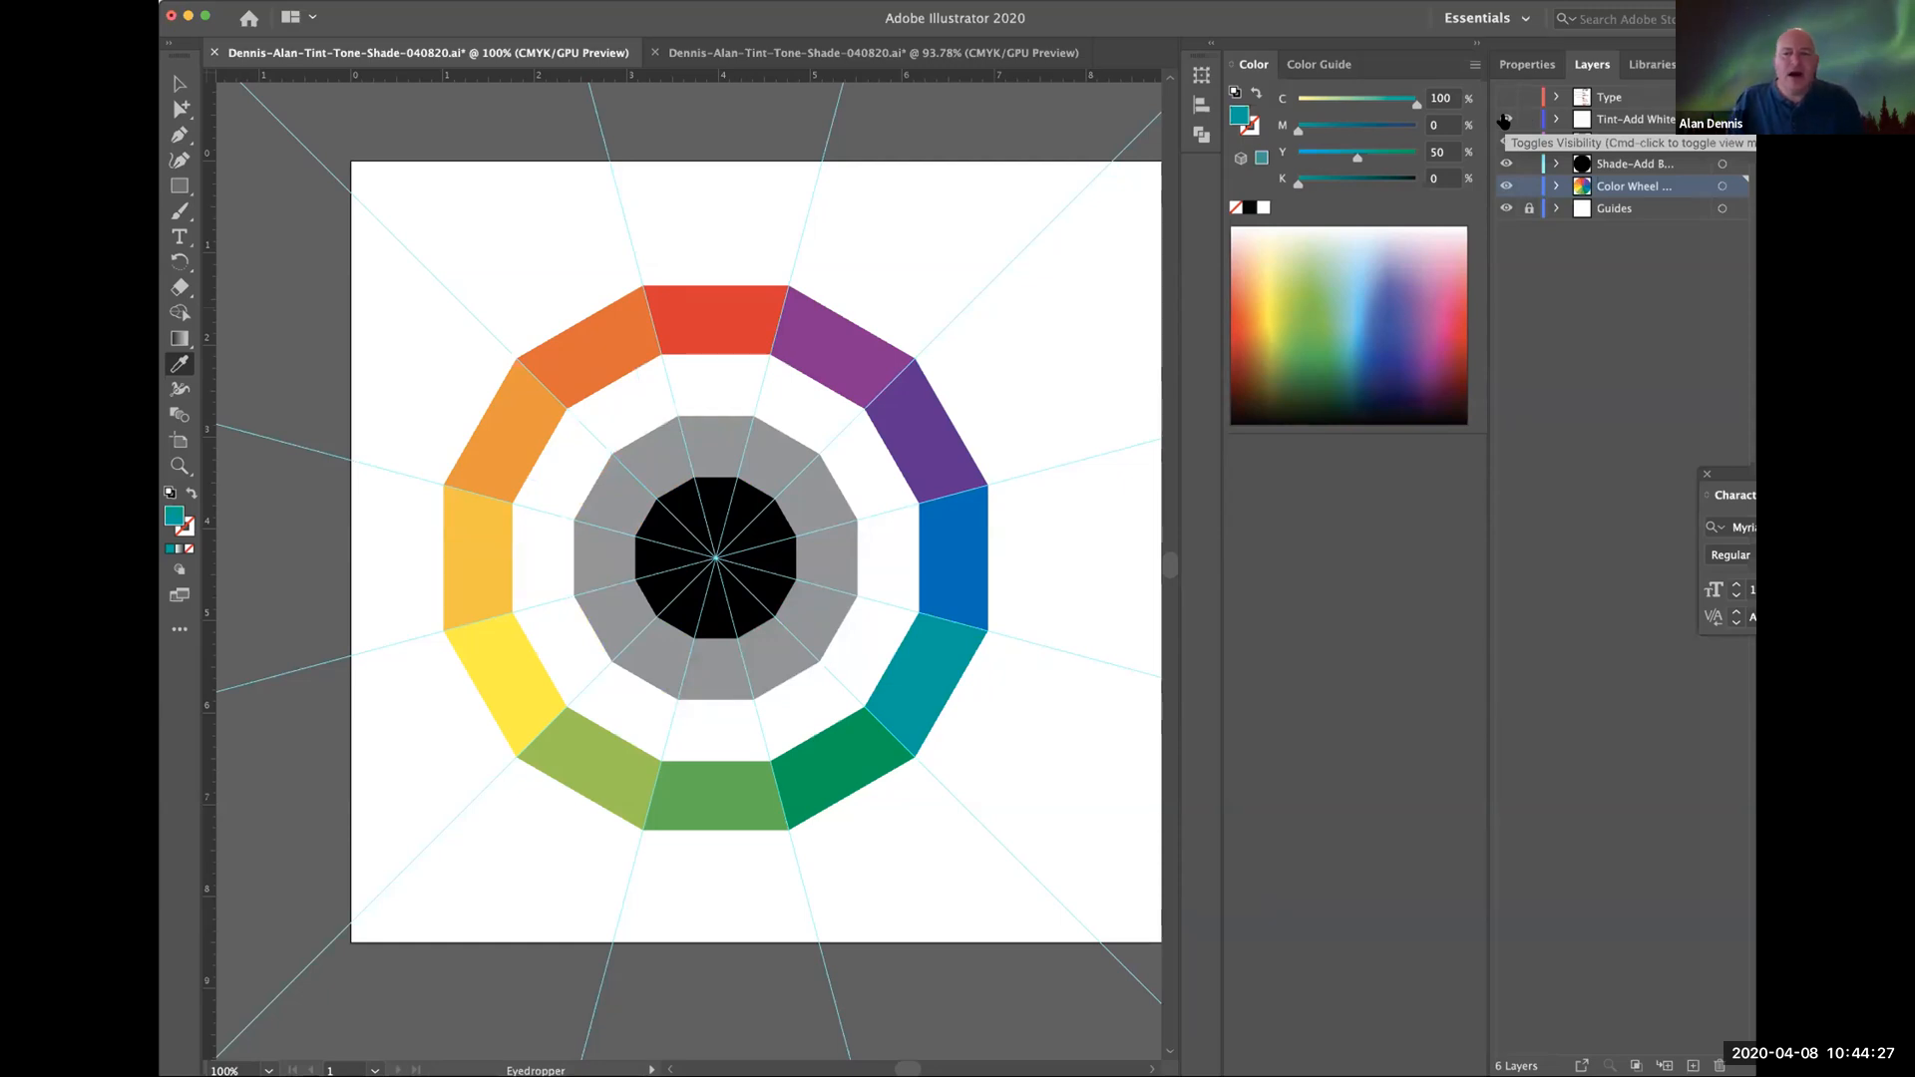
Set the opacity of the white tint polygon to 50% with Normal blending and deselect it.
{"action": "left_click", "coordinate": [740, 377], "text": "super"}
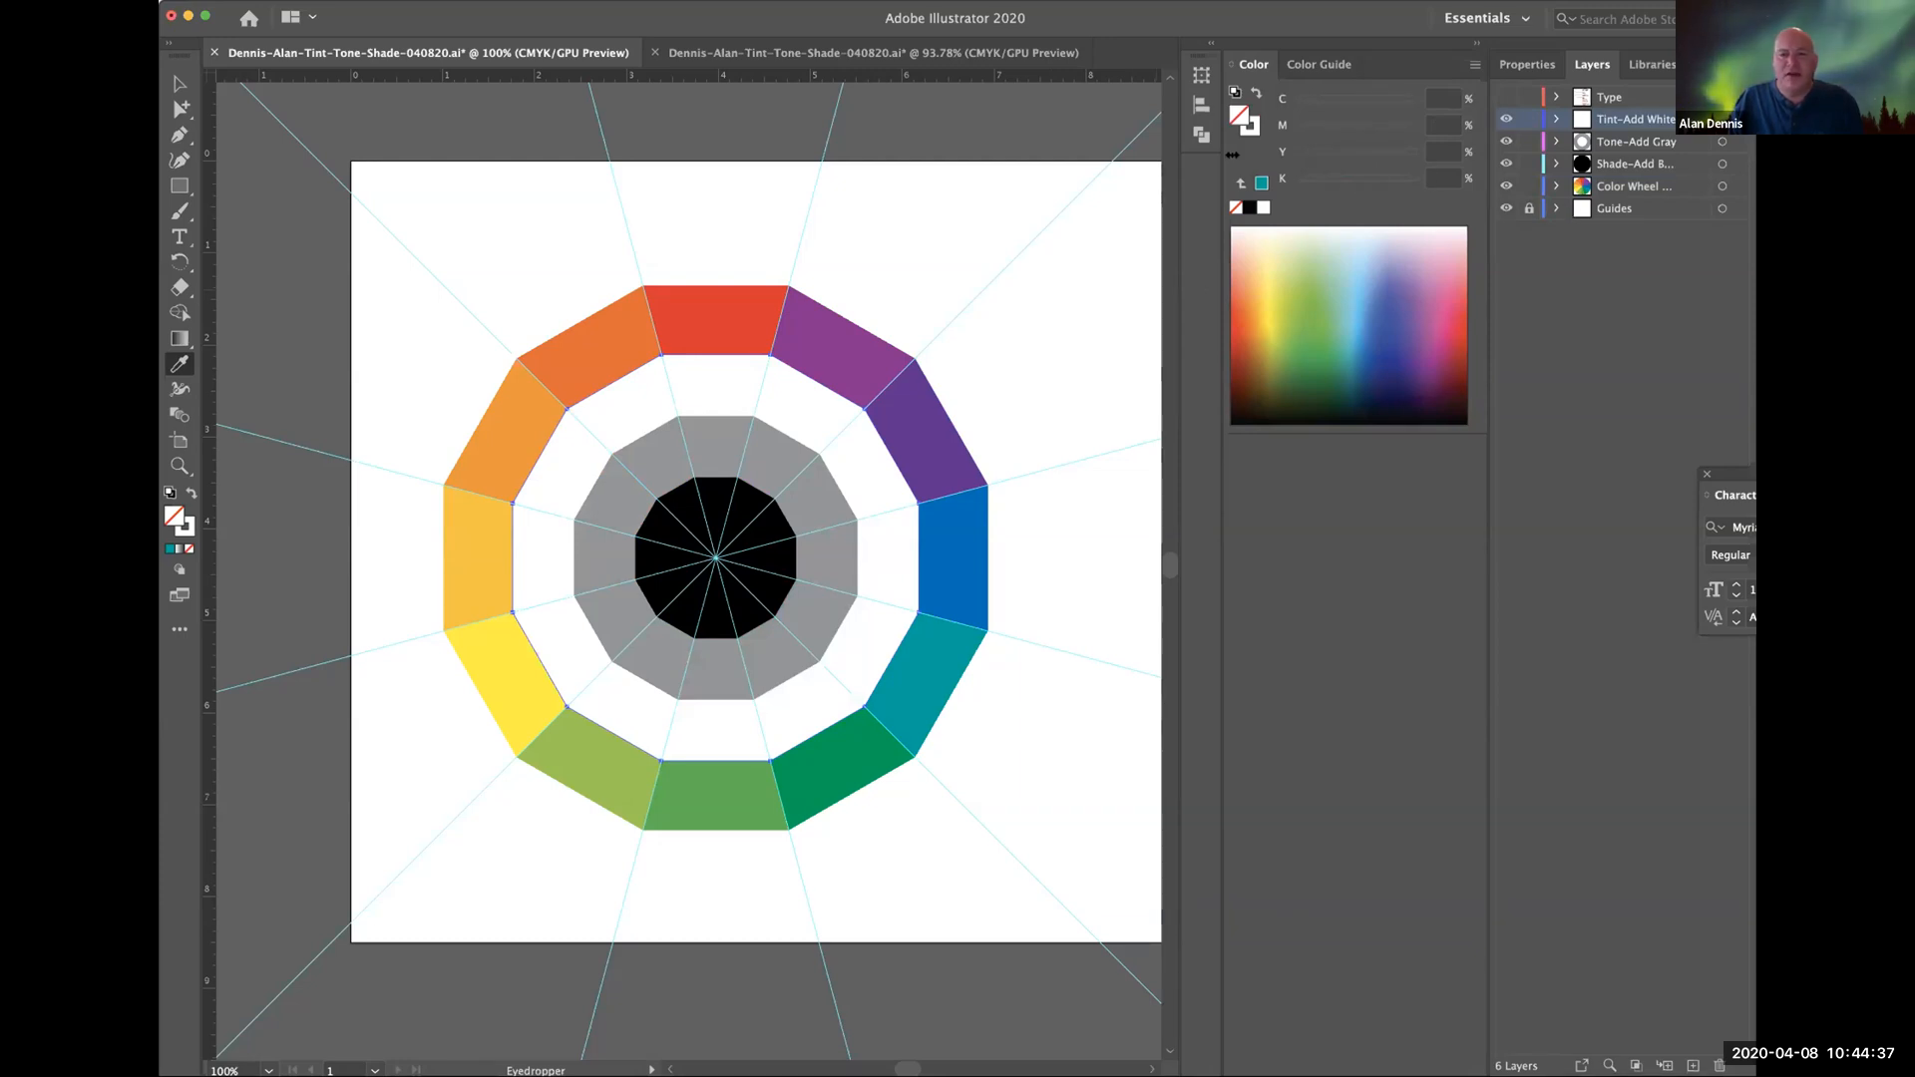
{"action": "left_click", "coordinate": [626, 8]}
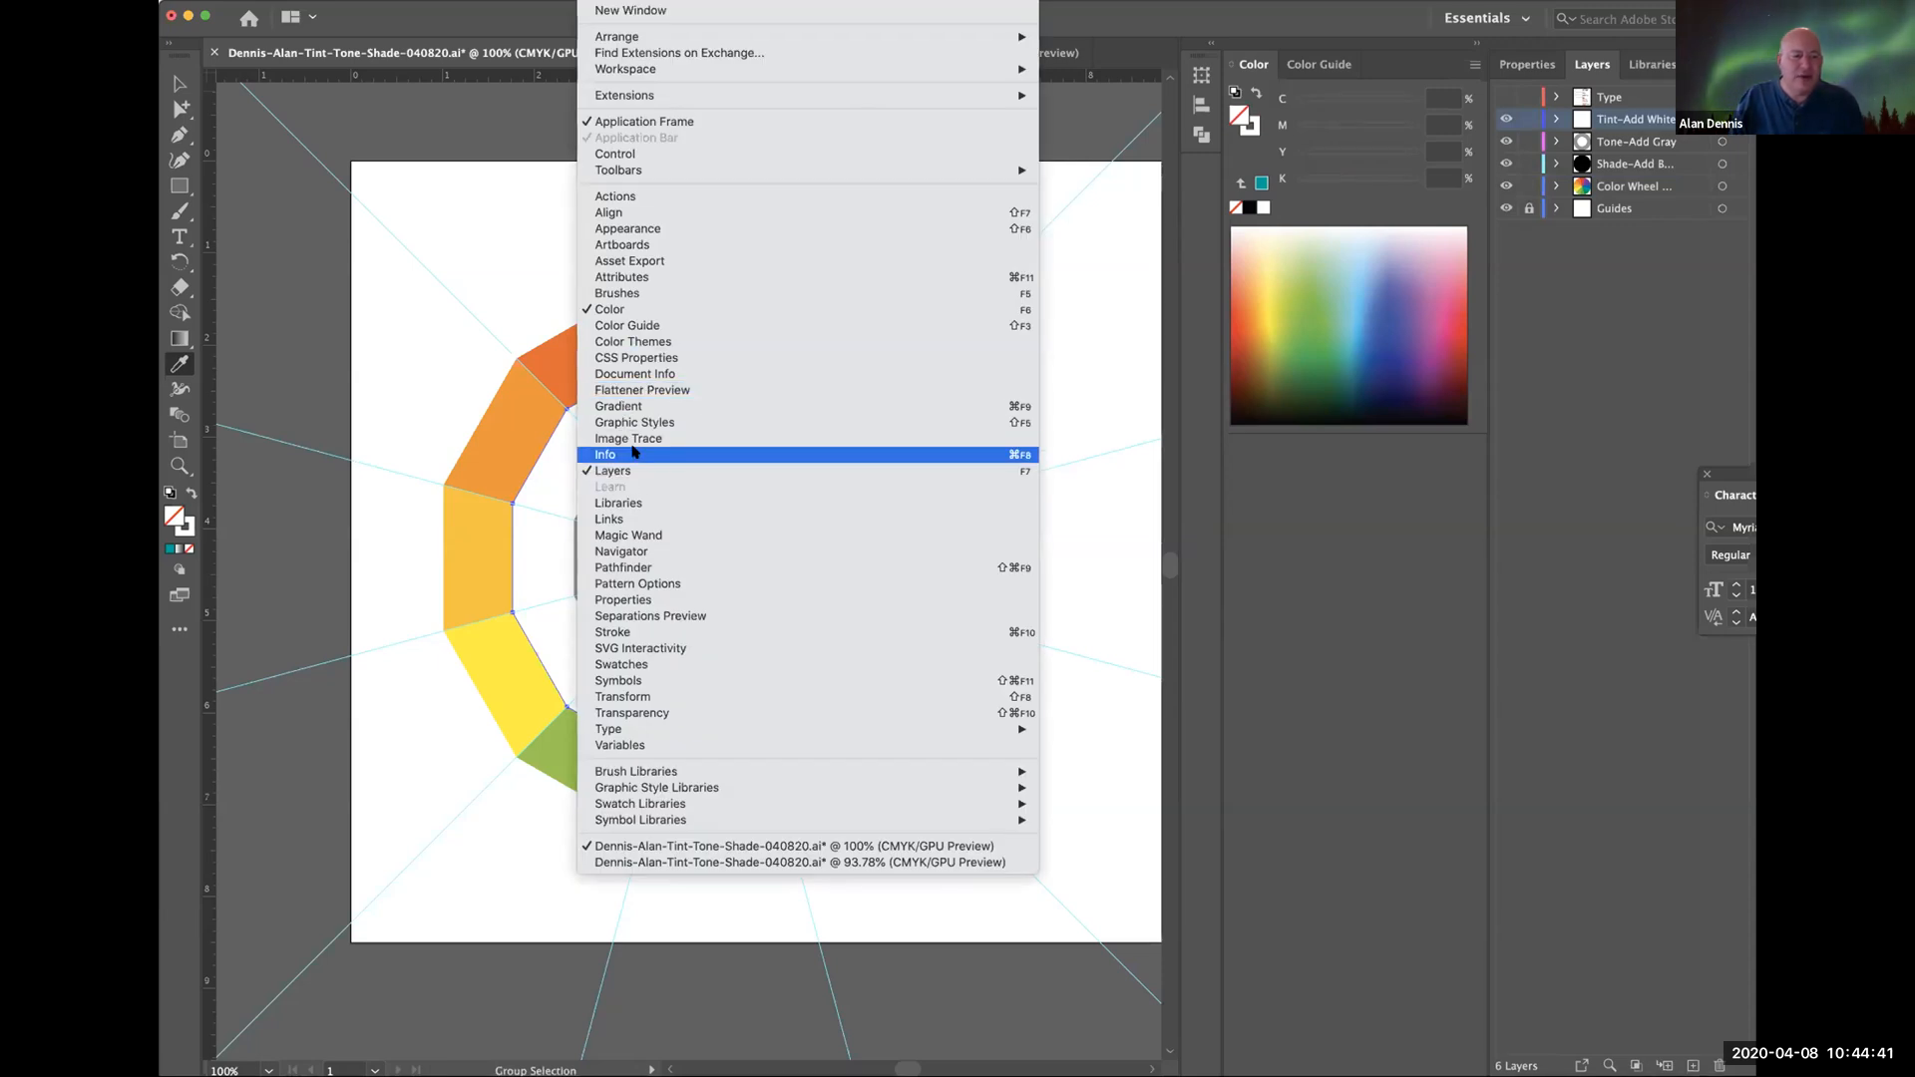
{"action": "left_click", "coordinate": [670, 712]}
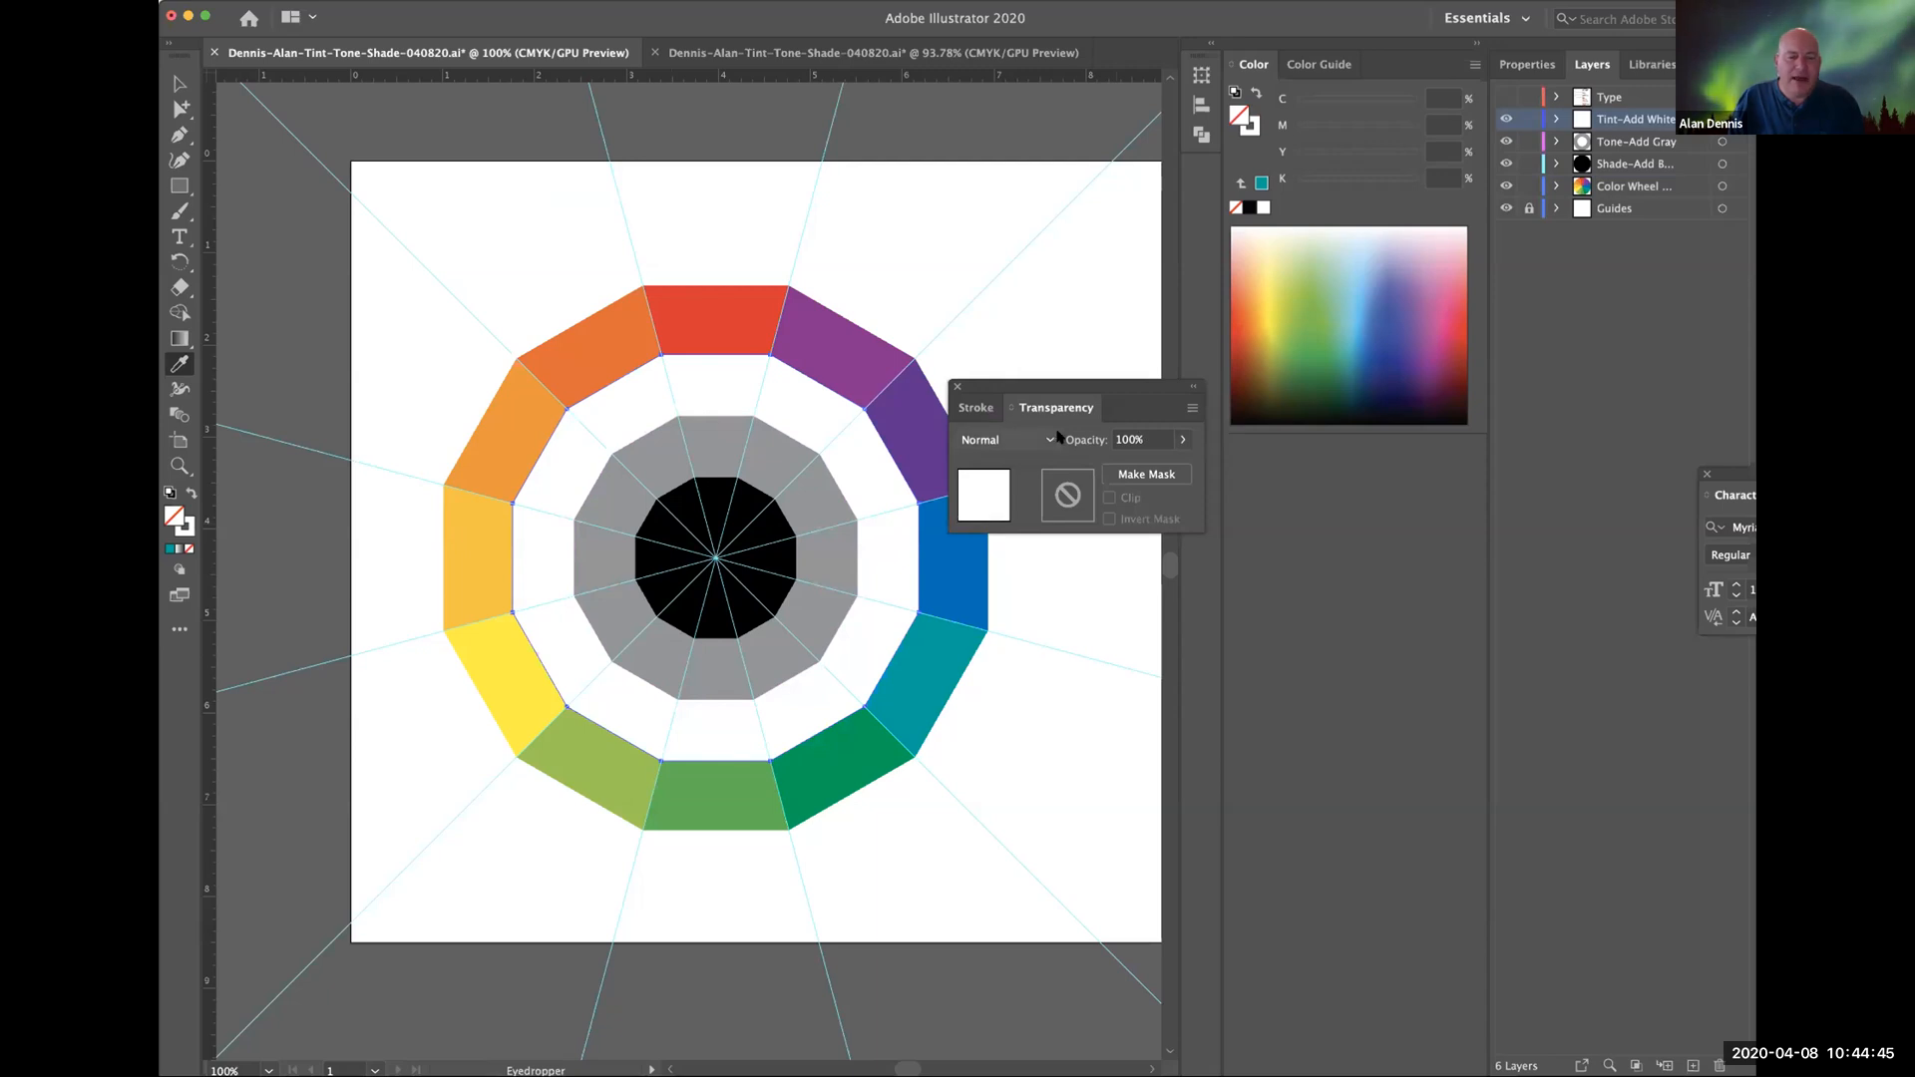
{"action": "left_click", "coordinate": [1180, 441]}
{"action": "left_click_drag", "start_coordinate": [1177, 466], "coordinate": [1139, 468]}
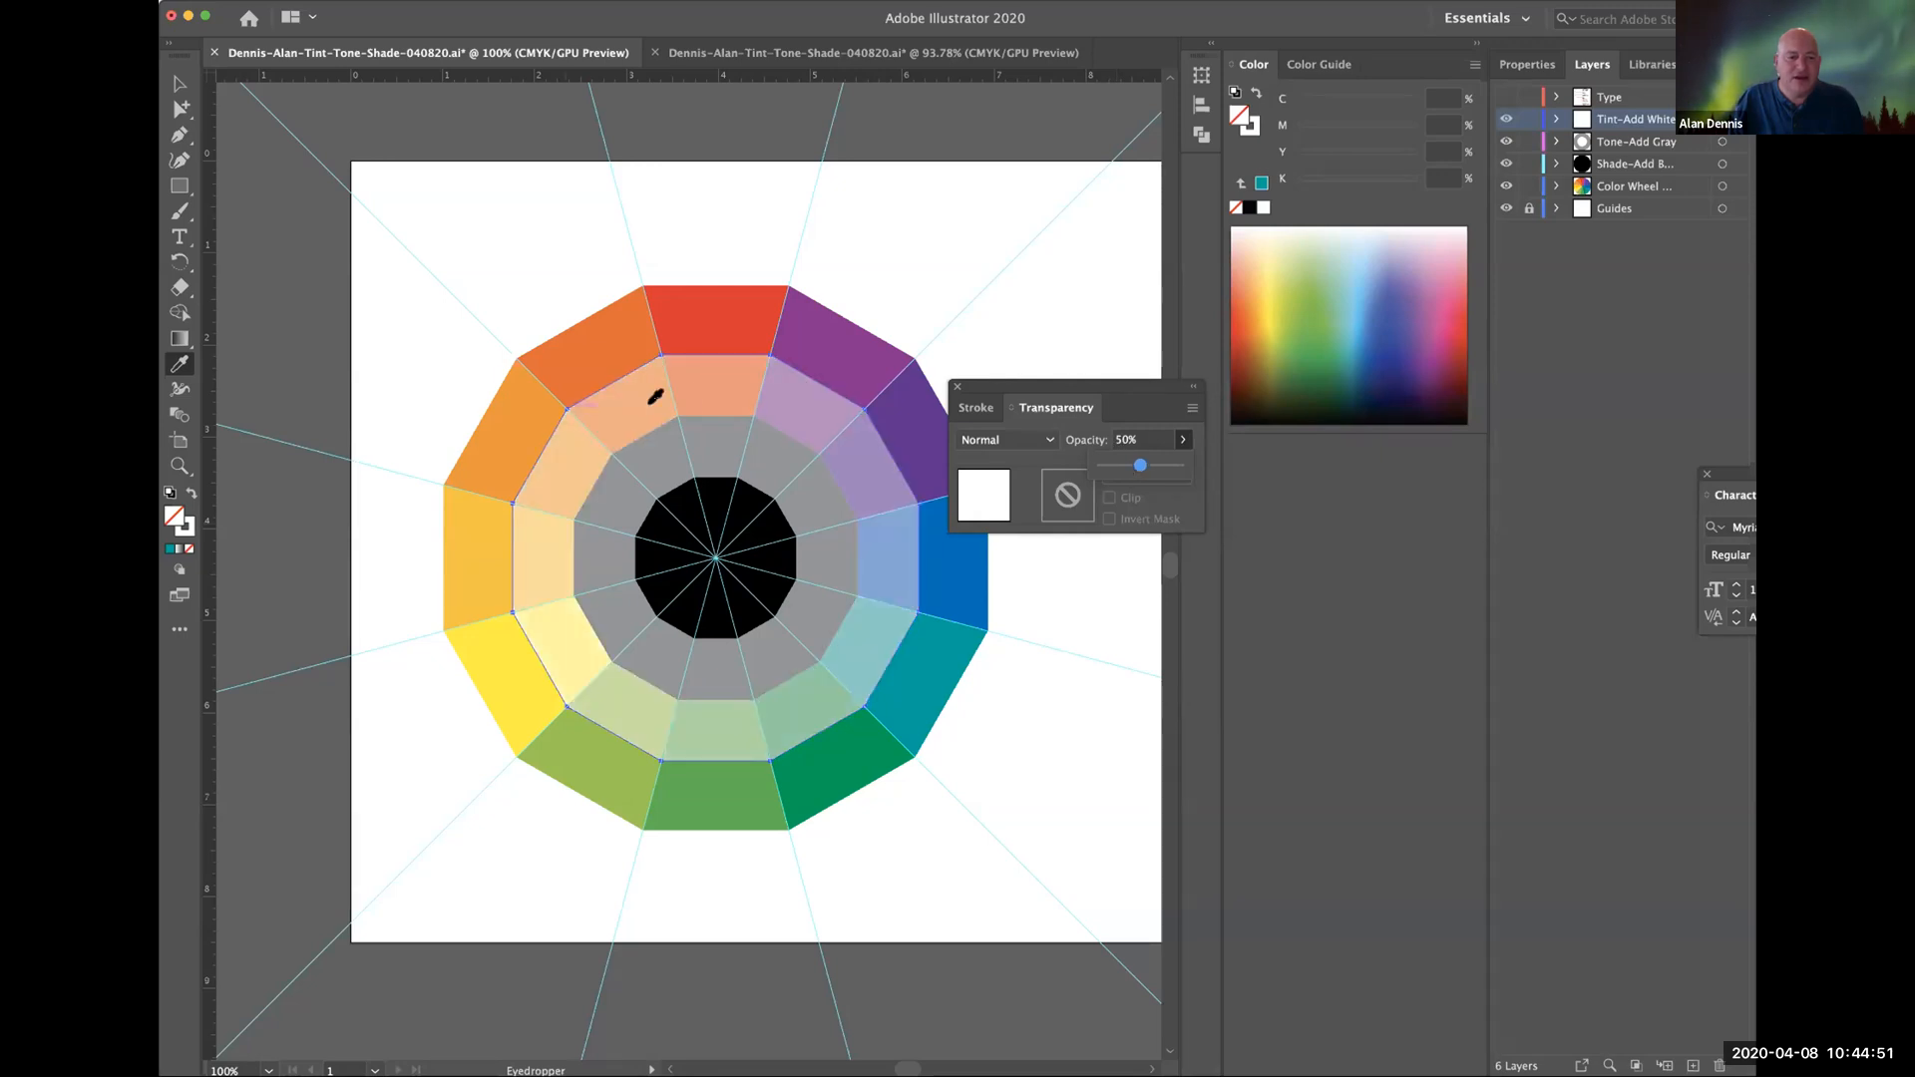
{"action": "left_click", "coordinate": [531, 267], "text": "super"}
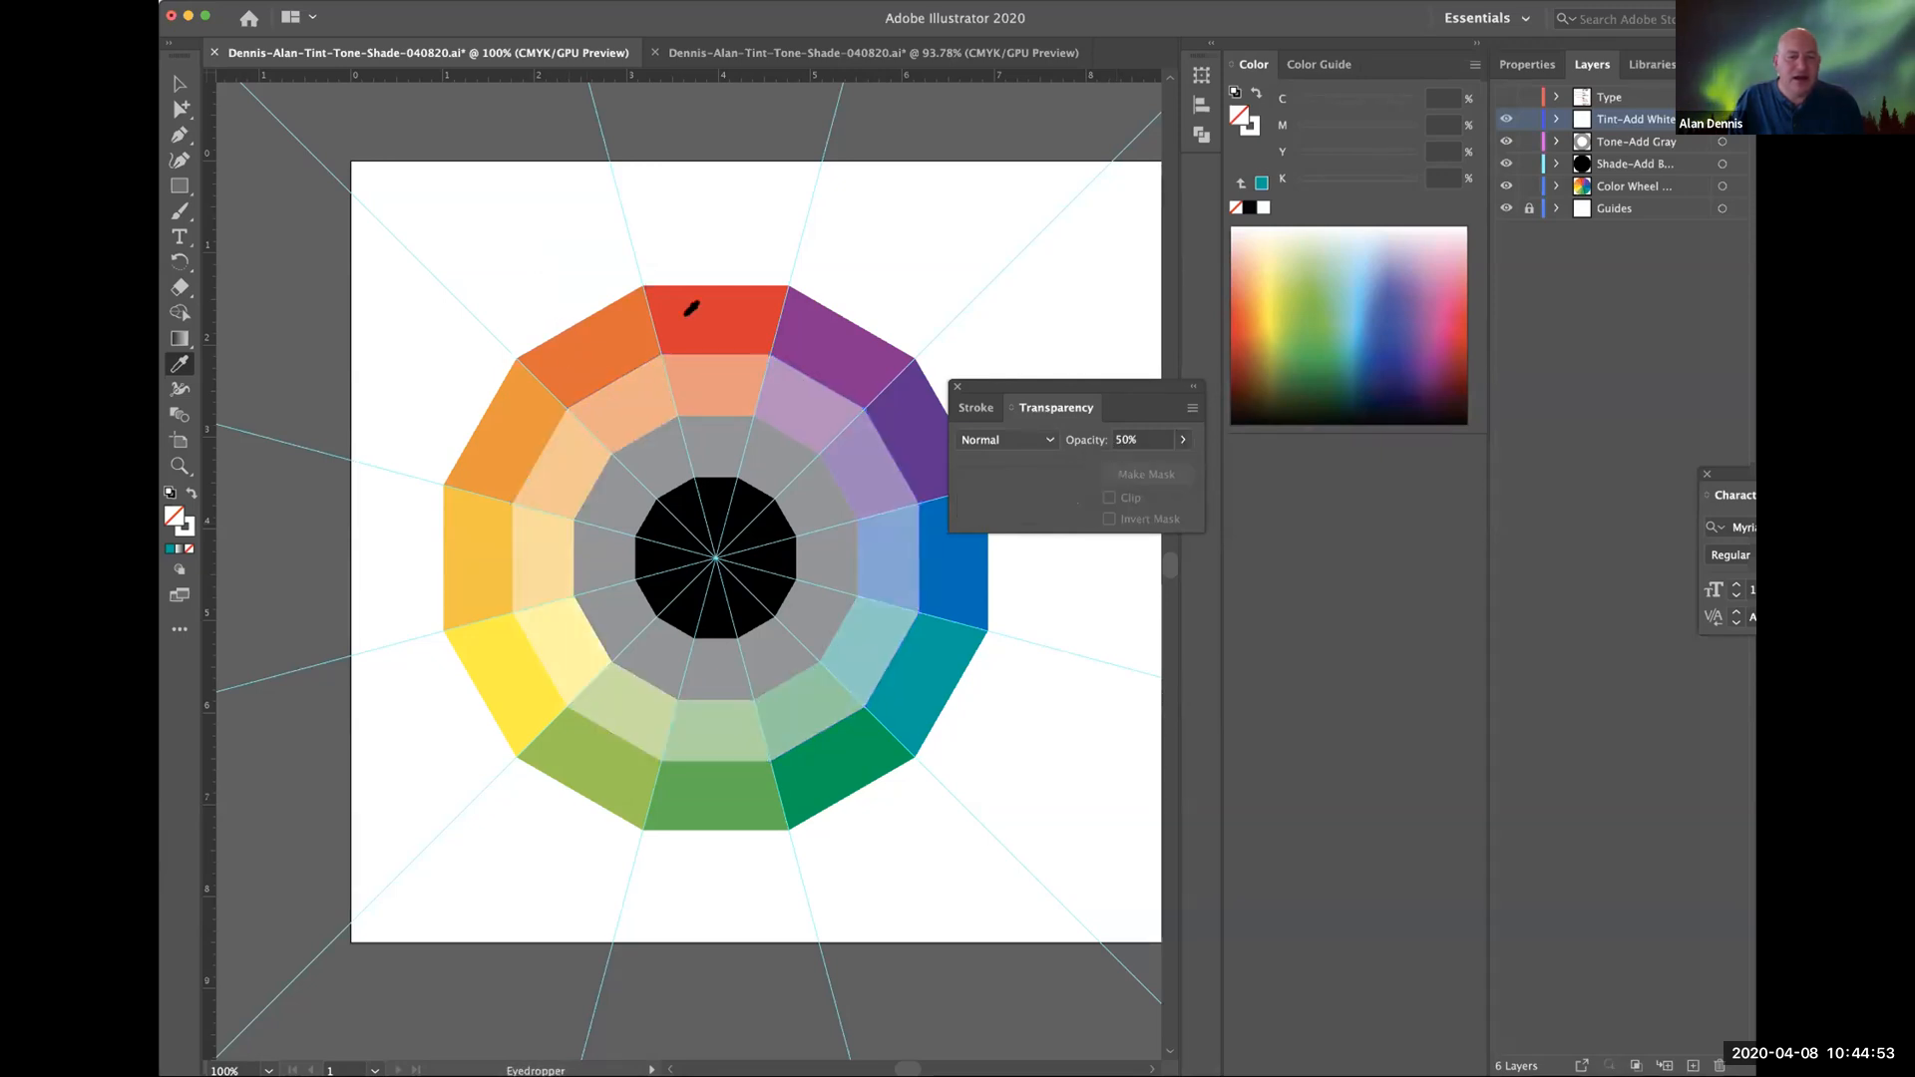
Set the opacity of the gray tone ring inside the tint ring to 50%.
{"action": "left_click", "coordinate": [706, 386], "text": "super"}
{"action": "left_click", "coordinate": [689, 573], "text": "super"}
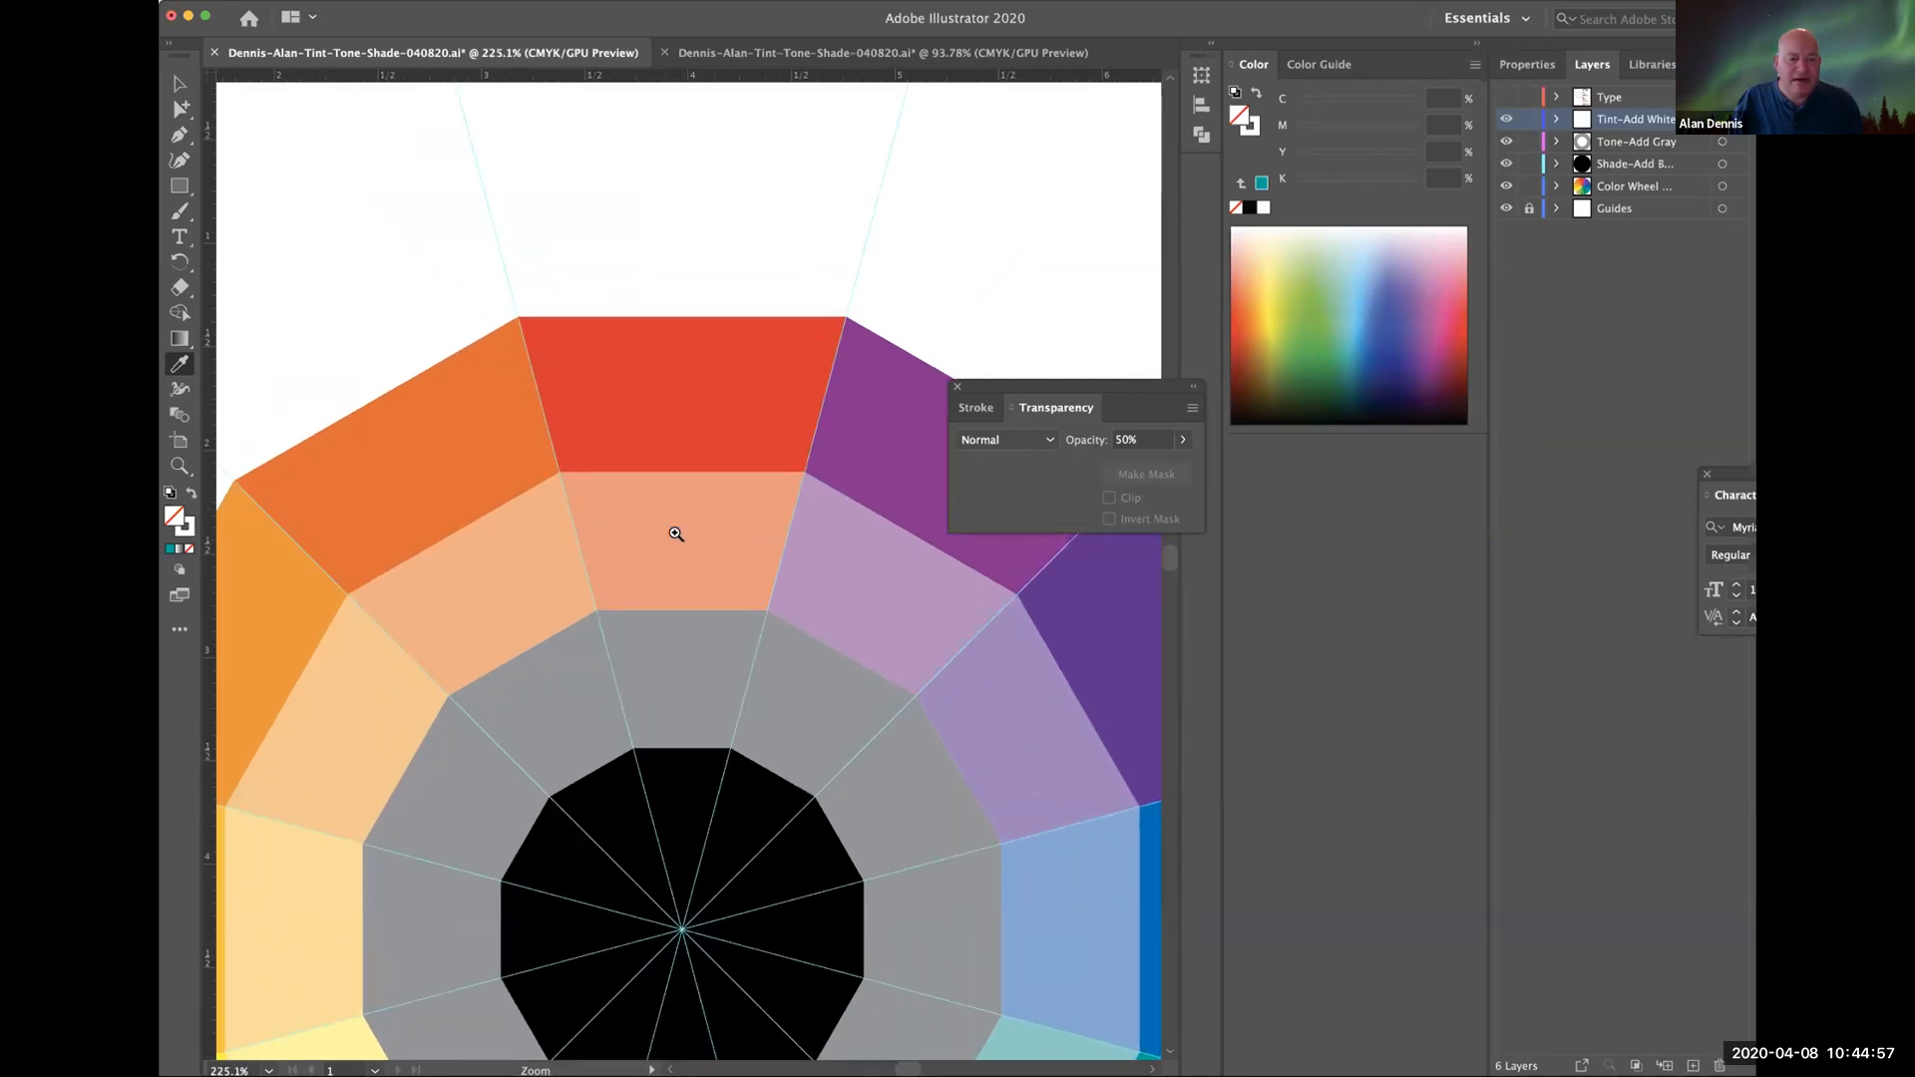
{"action": "left_click_drag", "start_coordinate": [673, 571], "coordinate": [480, 536]}
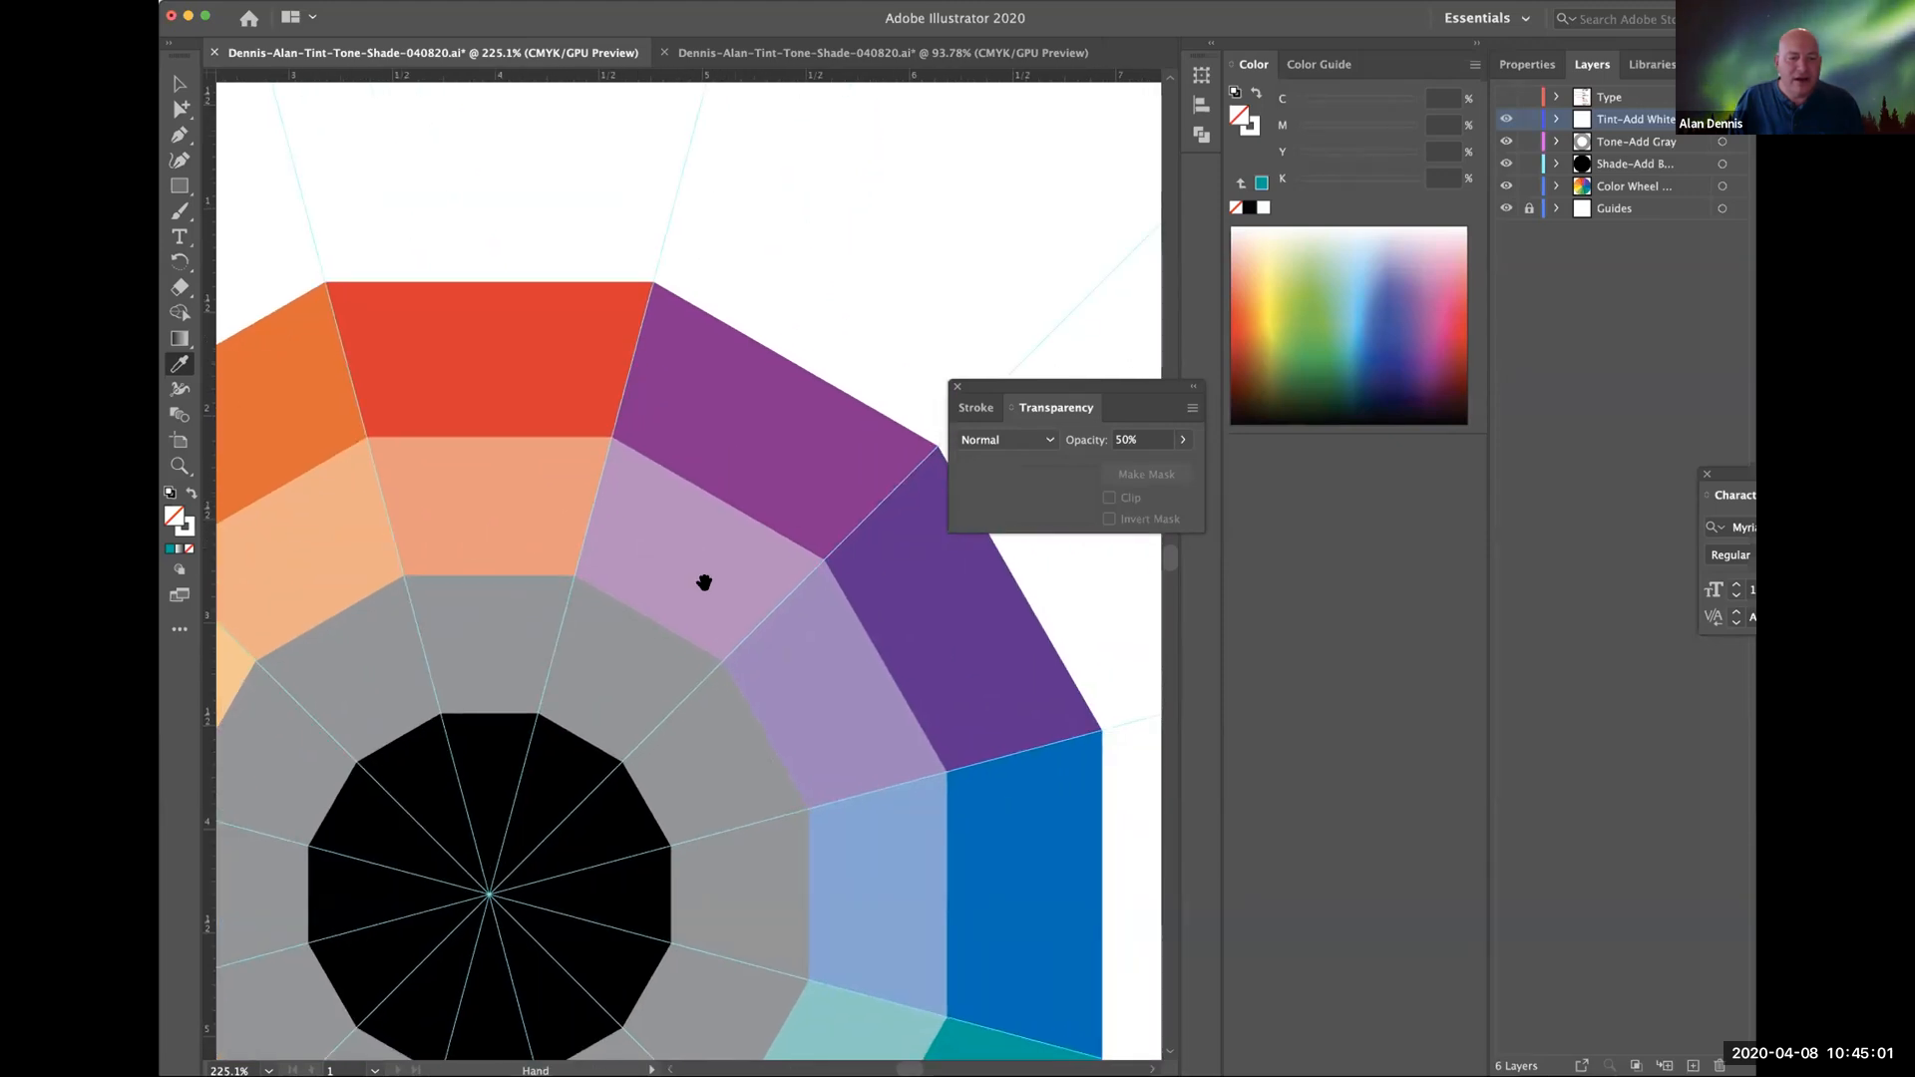
{"action": "left_click_drag", "start_coordinate": [724, 488], "coordinate": [804, 398]}
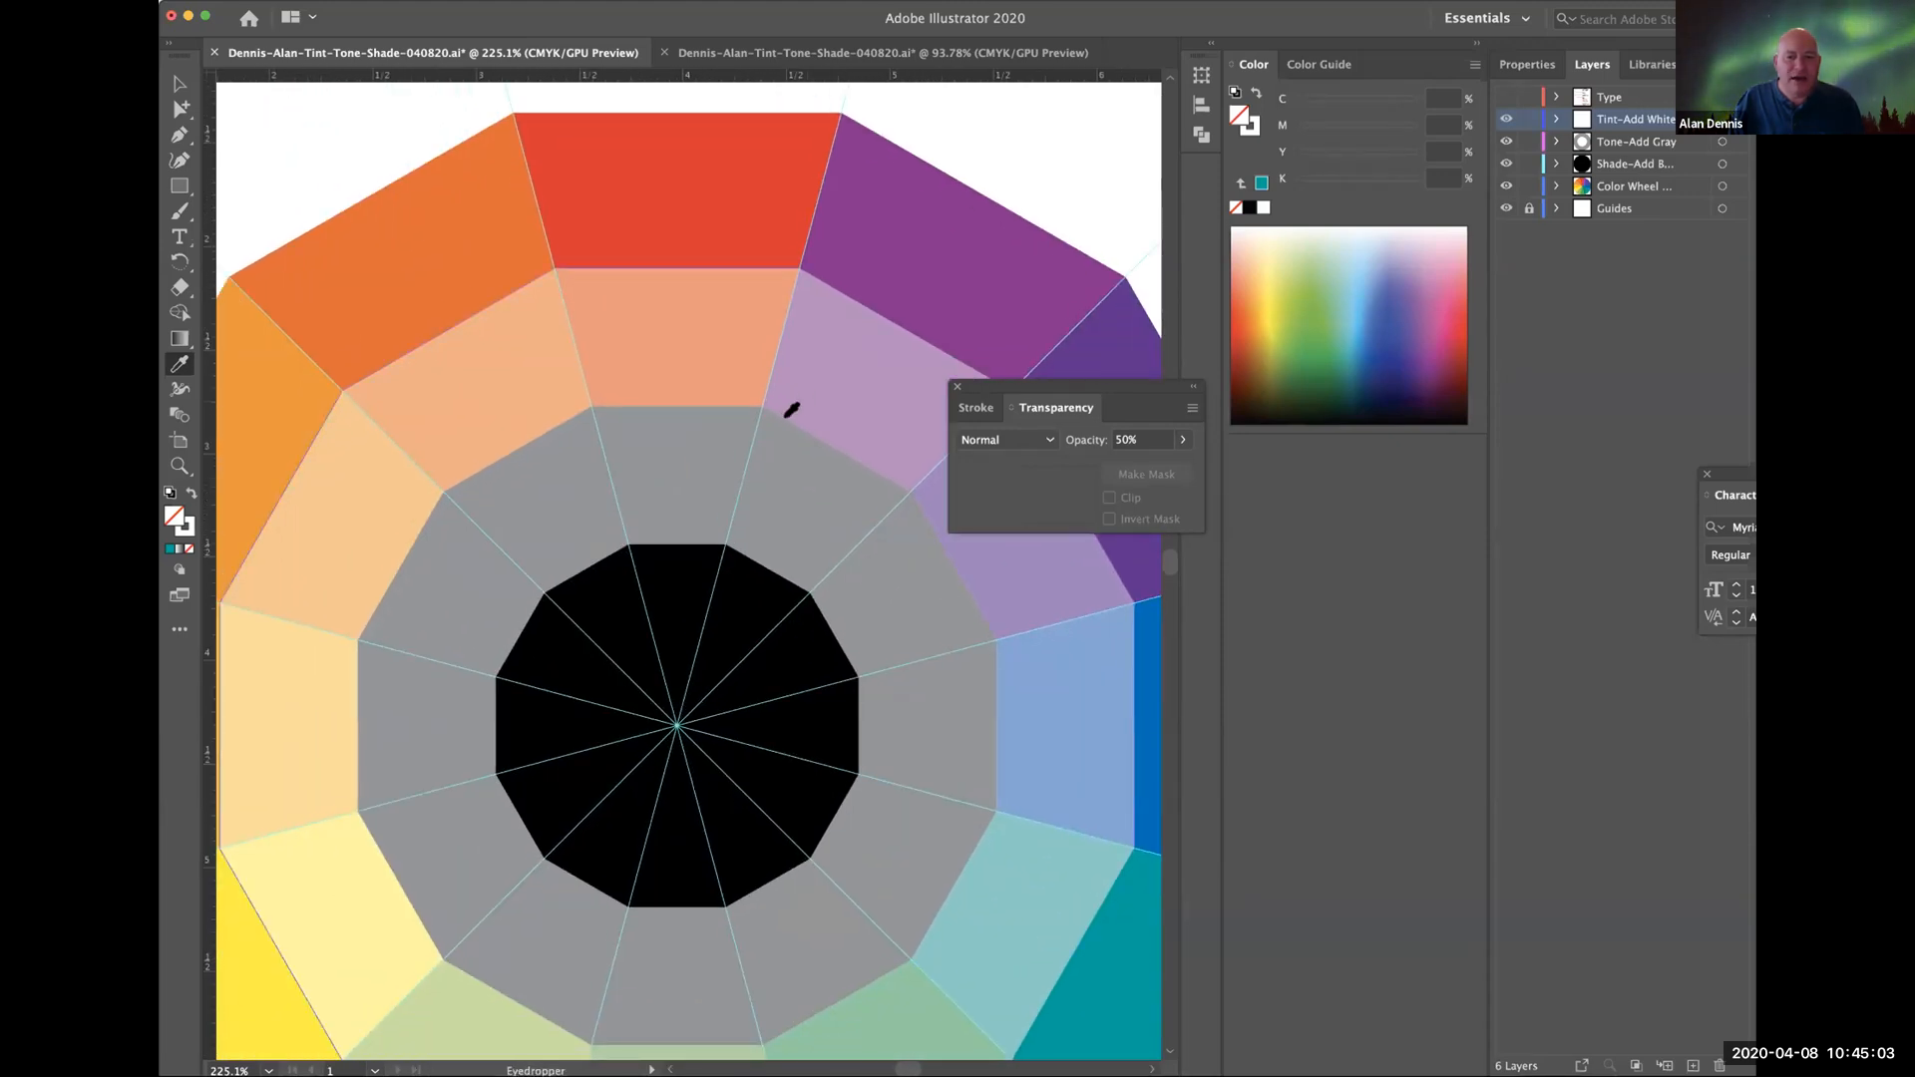
{"action": "left_click", "coordinate": [703, 479], "text": "super"}
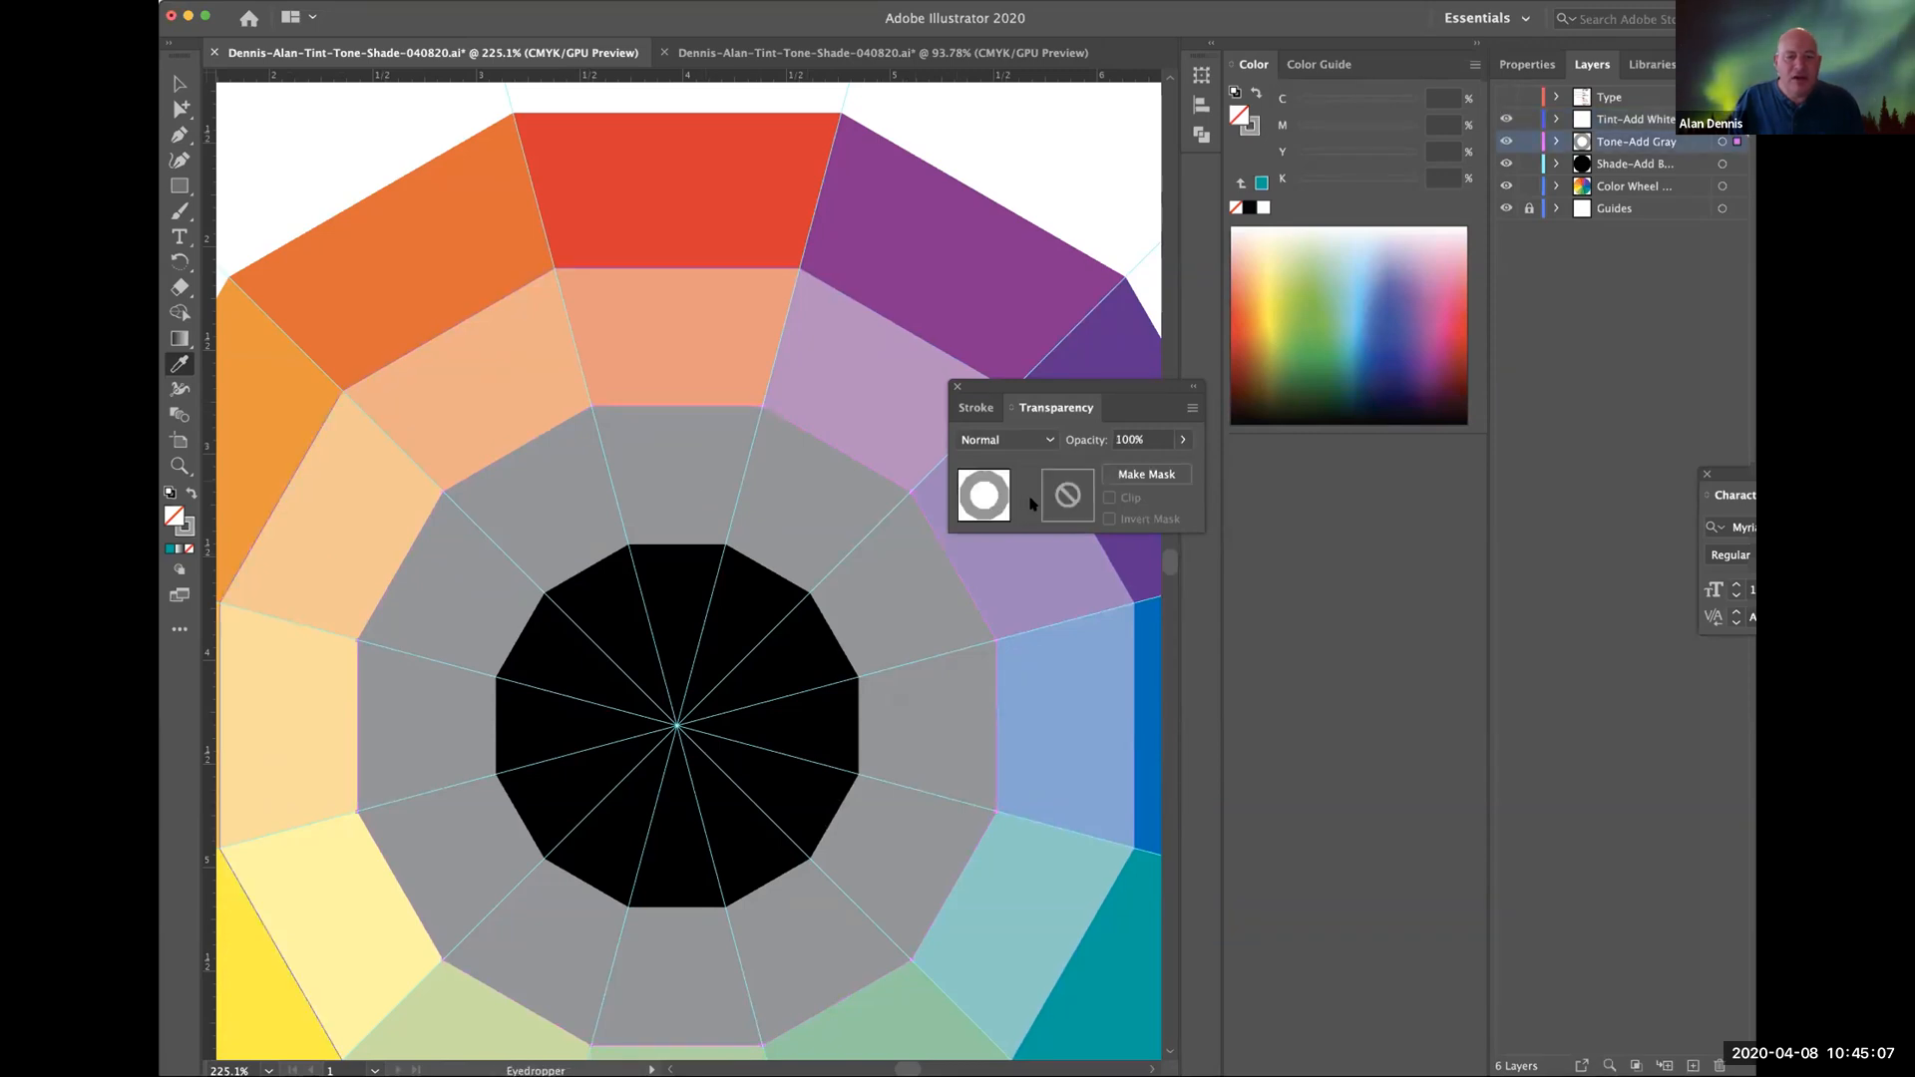
{"action": "left_click", "coordinate": [1134, 436]}
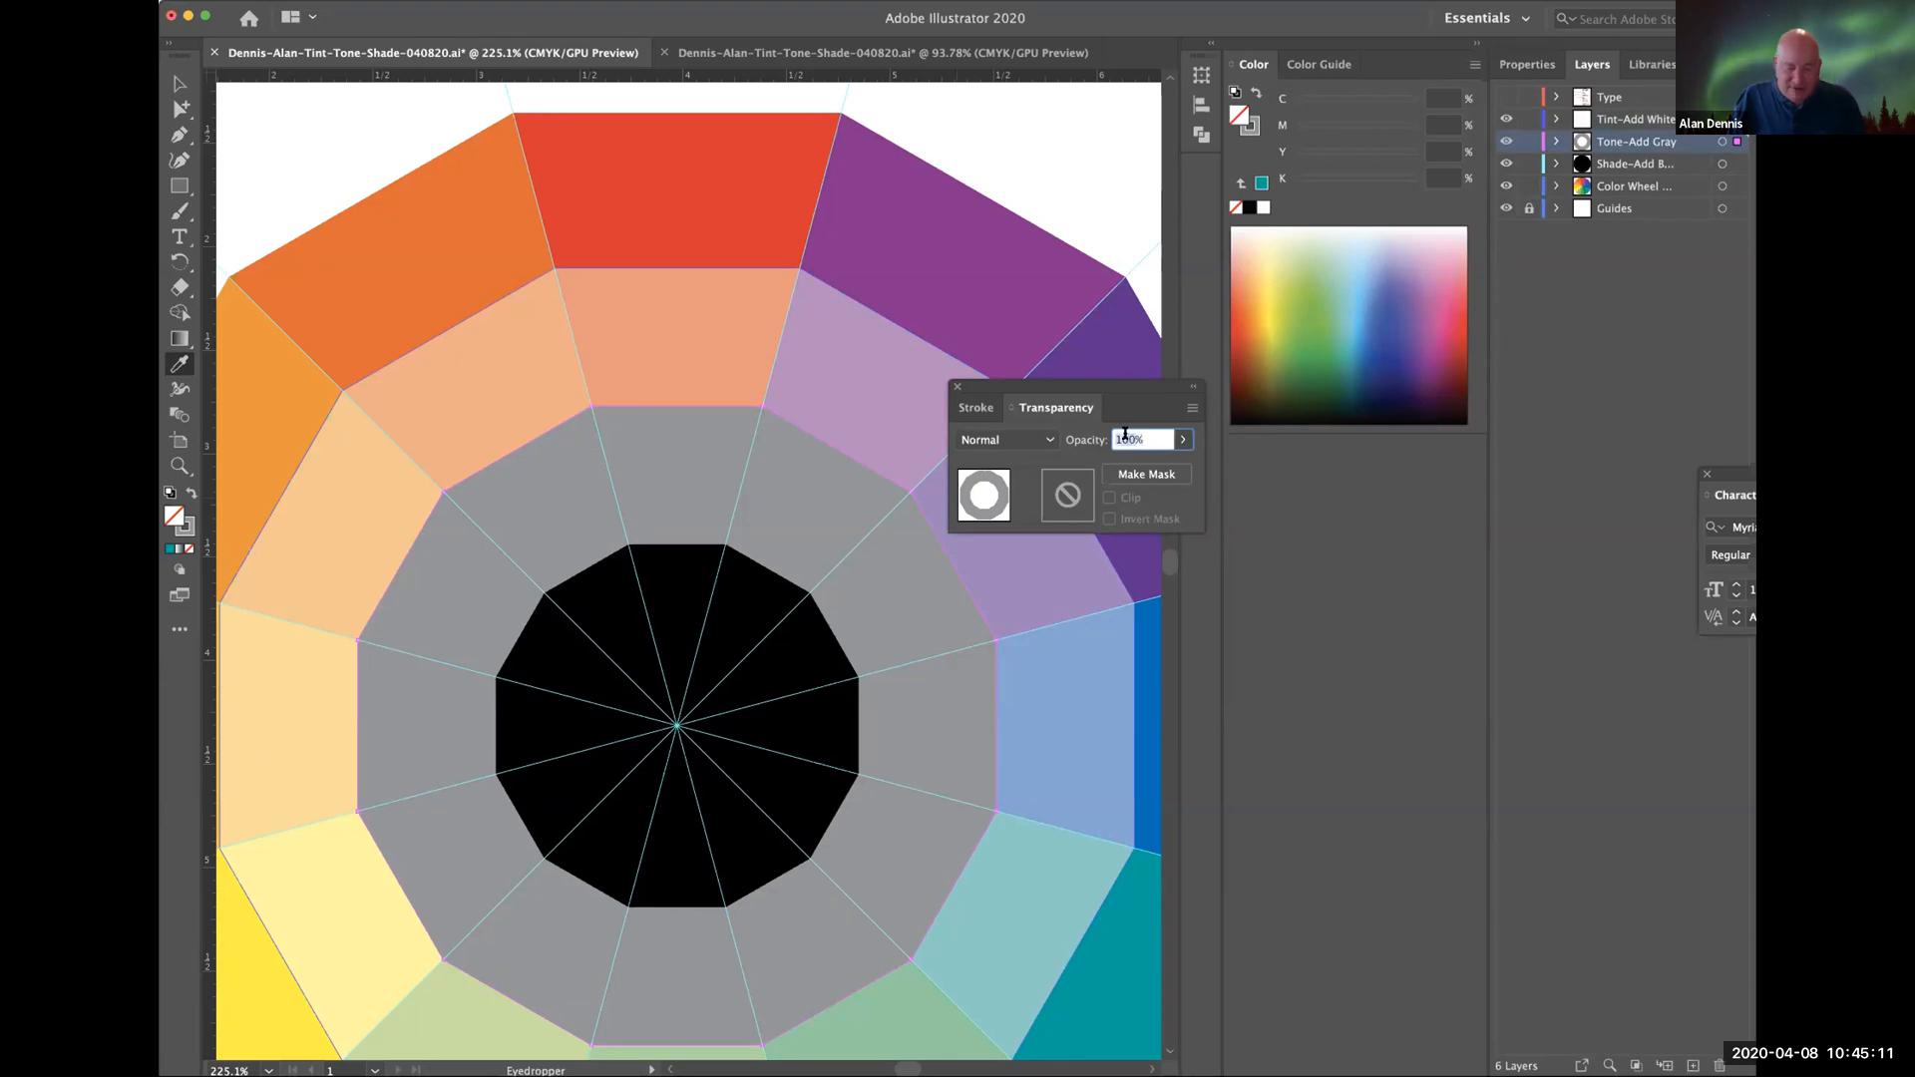
{"action": "type", "text": "50%"}
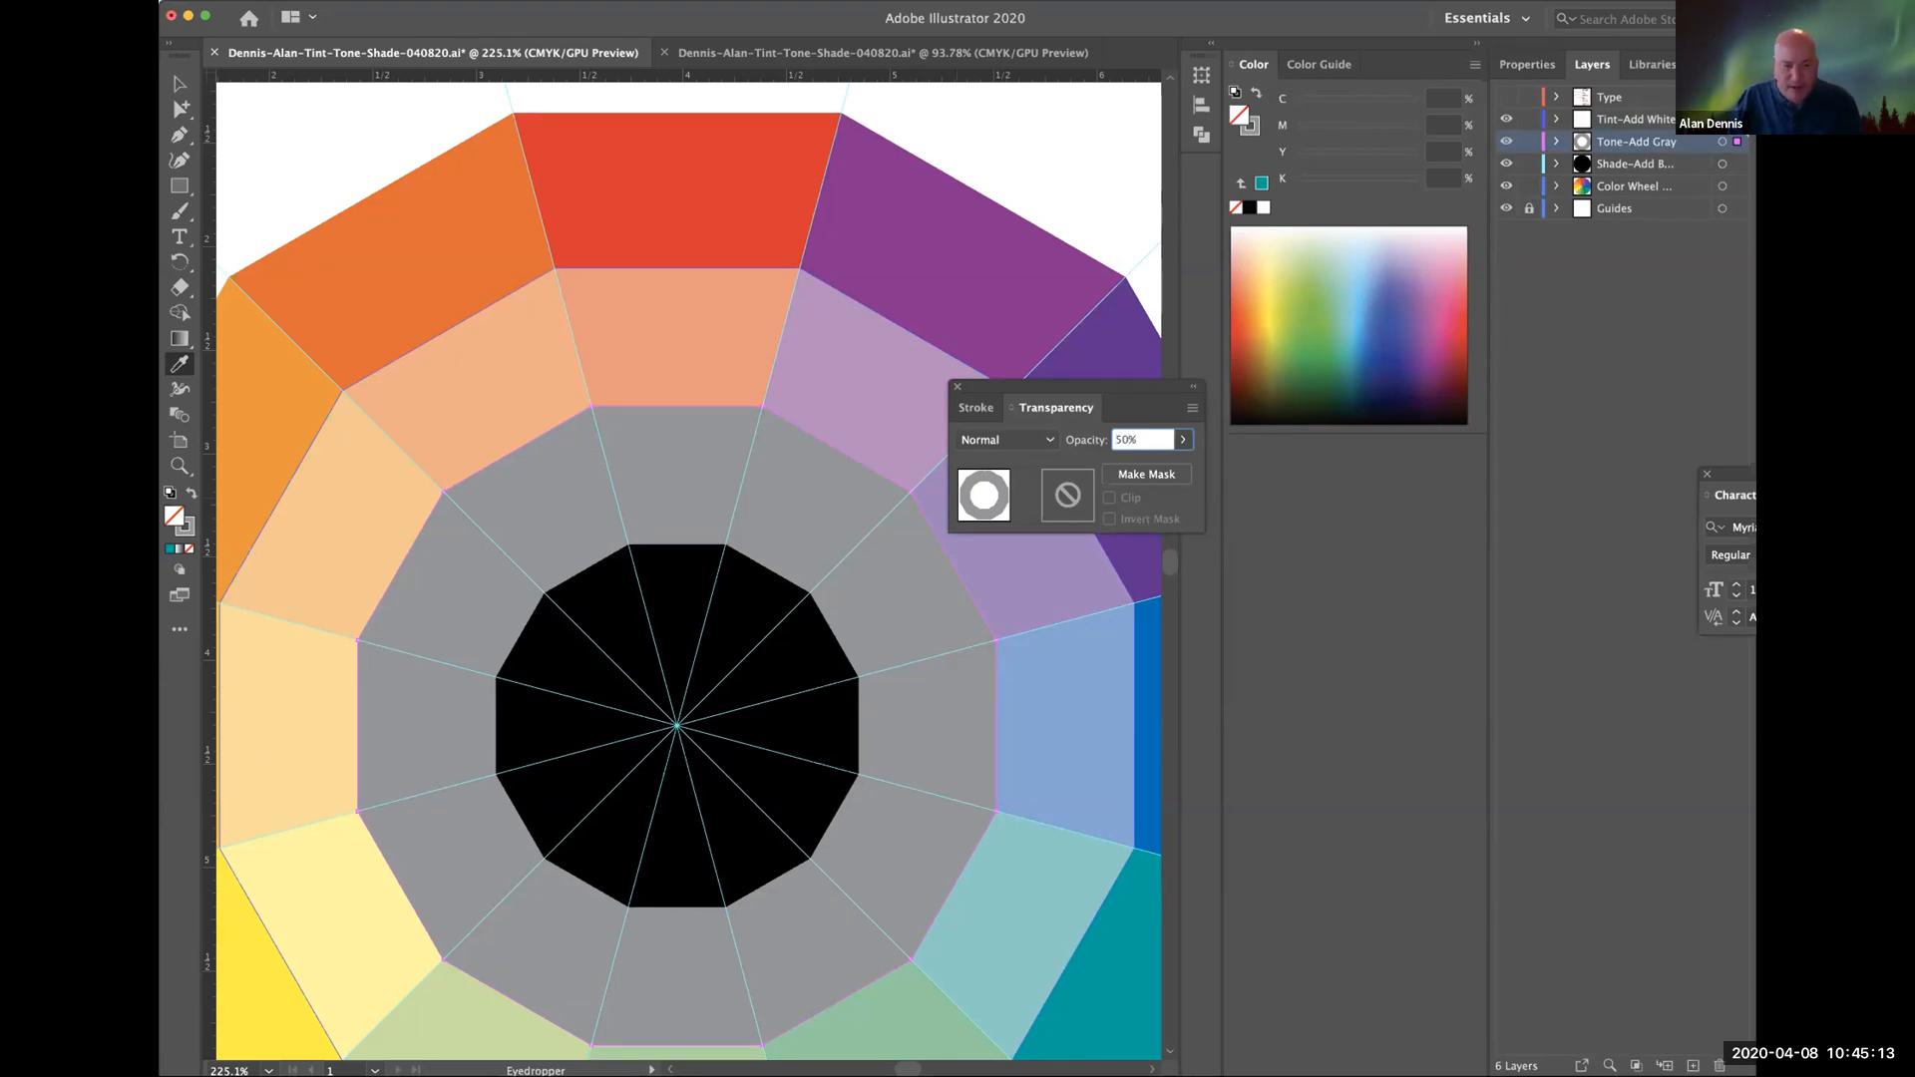
{"action": "key", "text": "Return"}
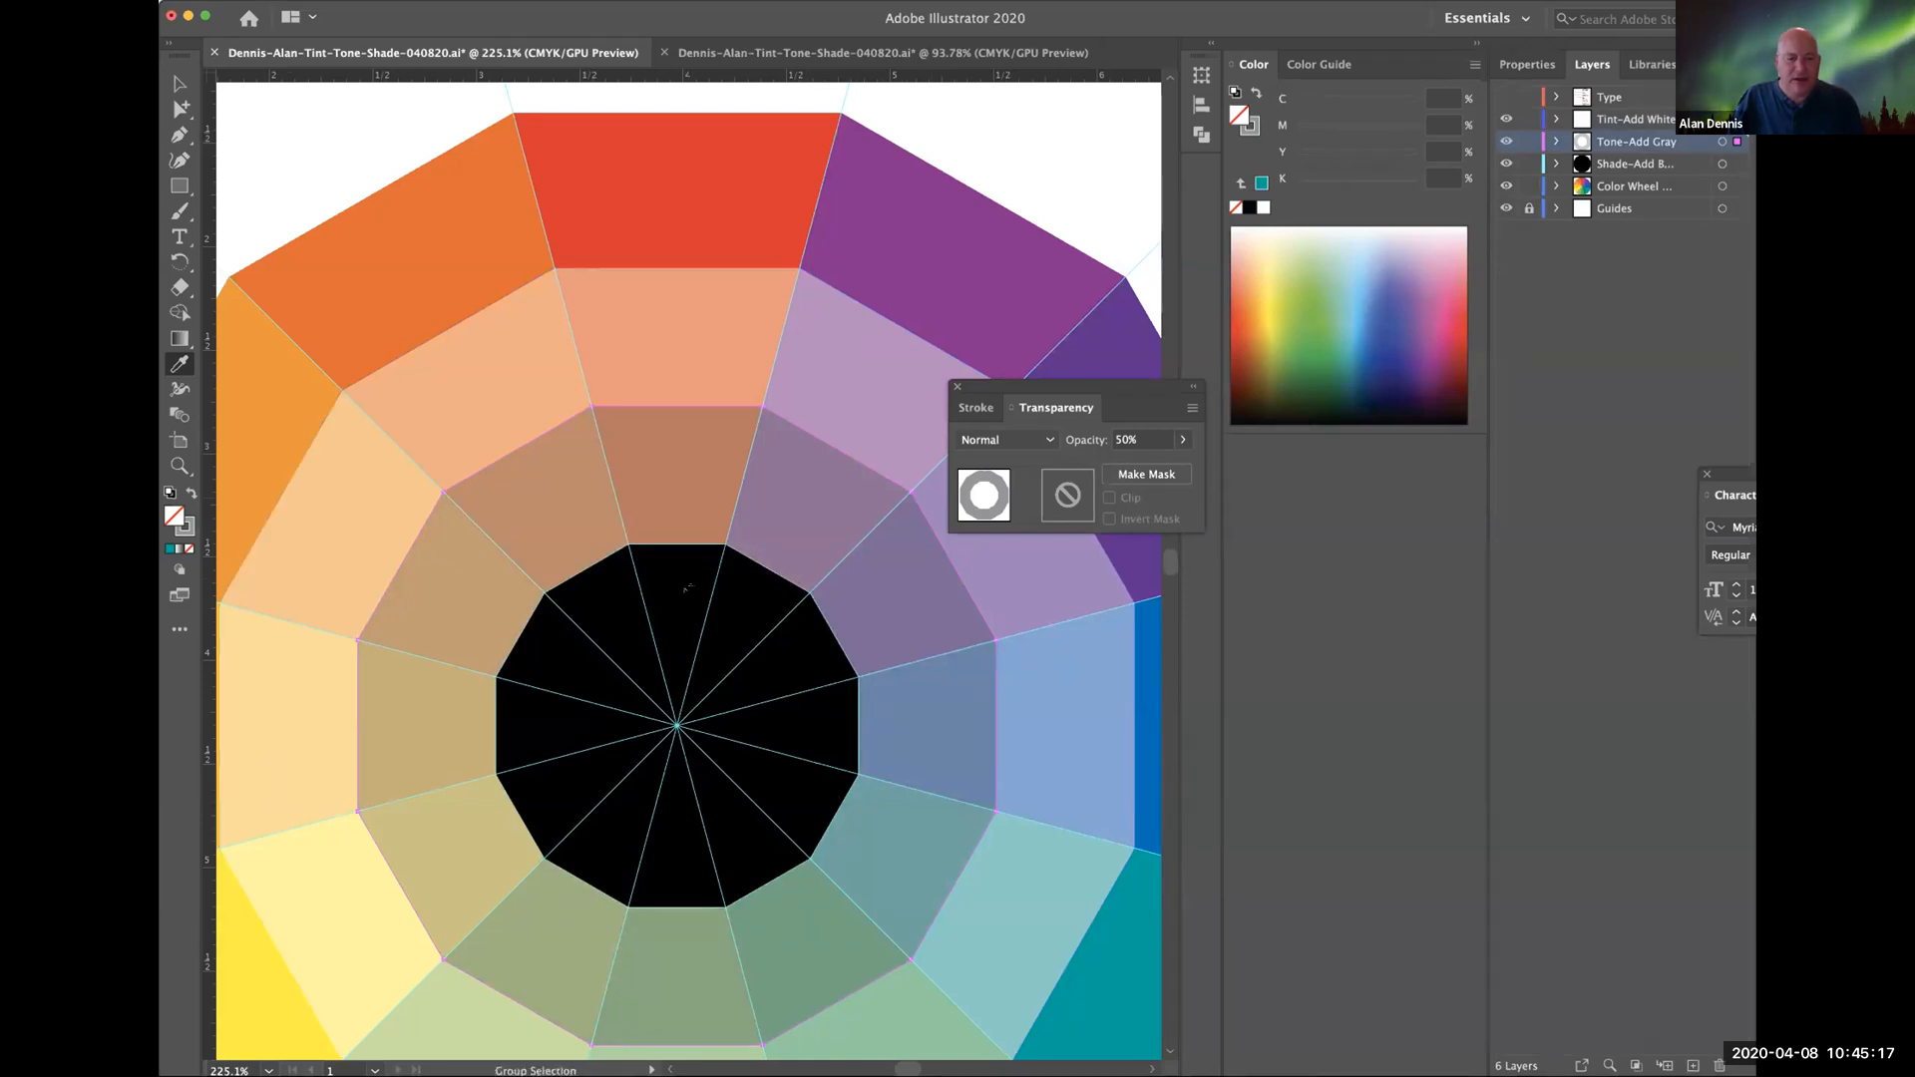
Try the black shade polygon in the wheel's centre at 50% opacity, raise it to 75%, and deselect it.
{"action": "left_click", "coordinate": [687, 589]}
{"action": "left_click", "coordinate": [1127, 441]}
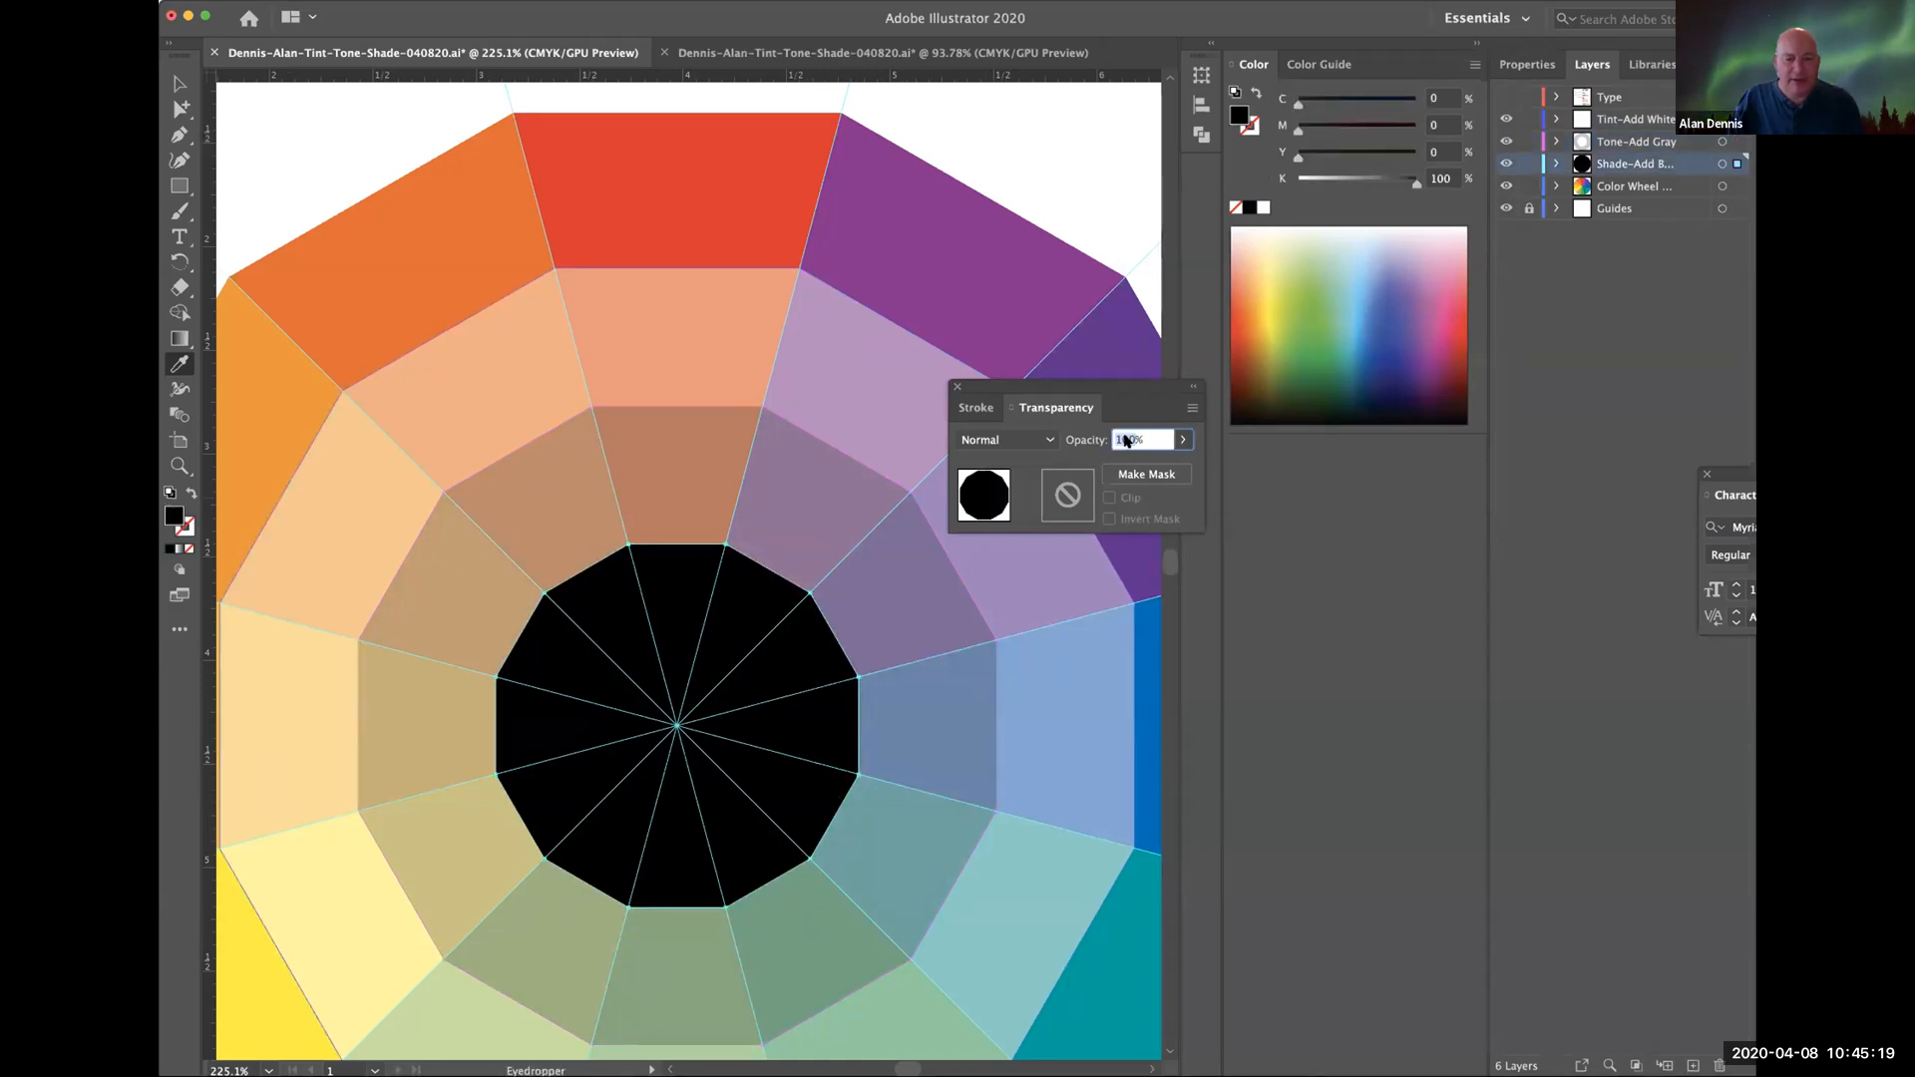
{"action": "type", "text": "5"}
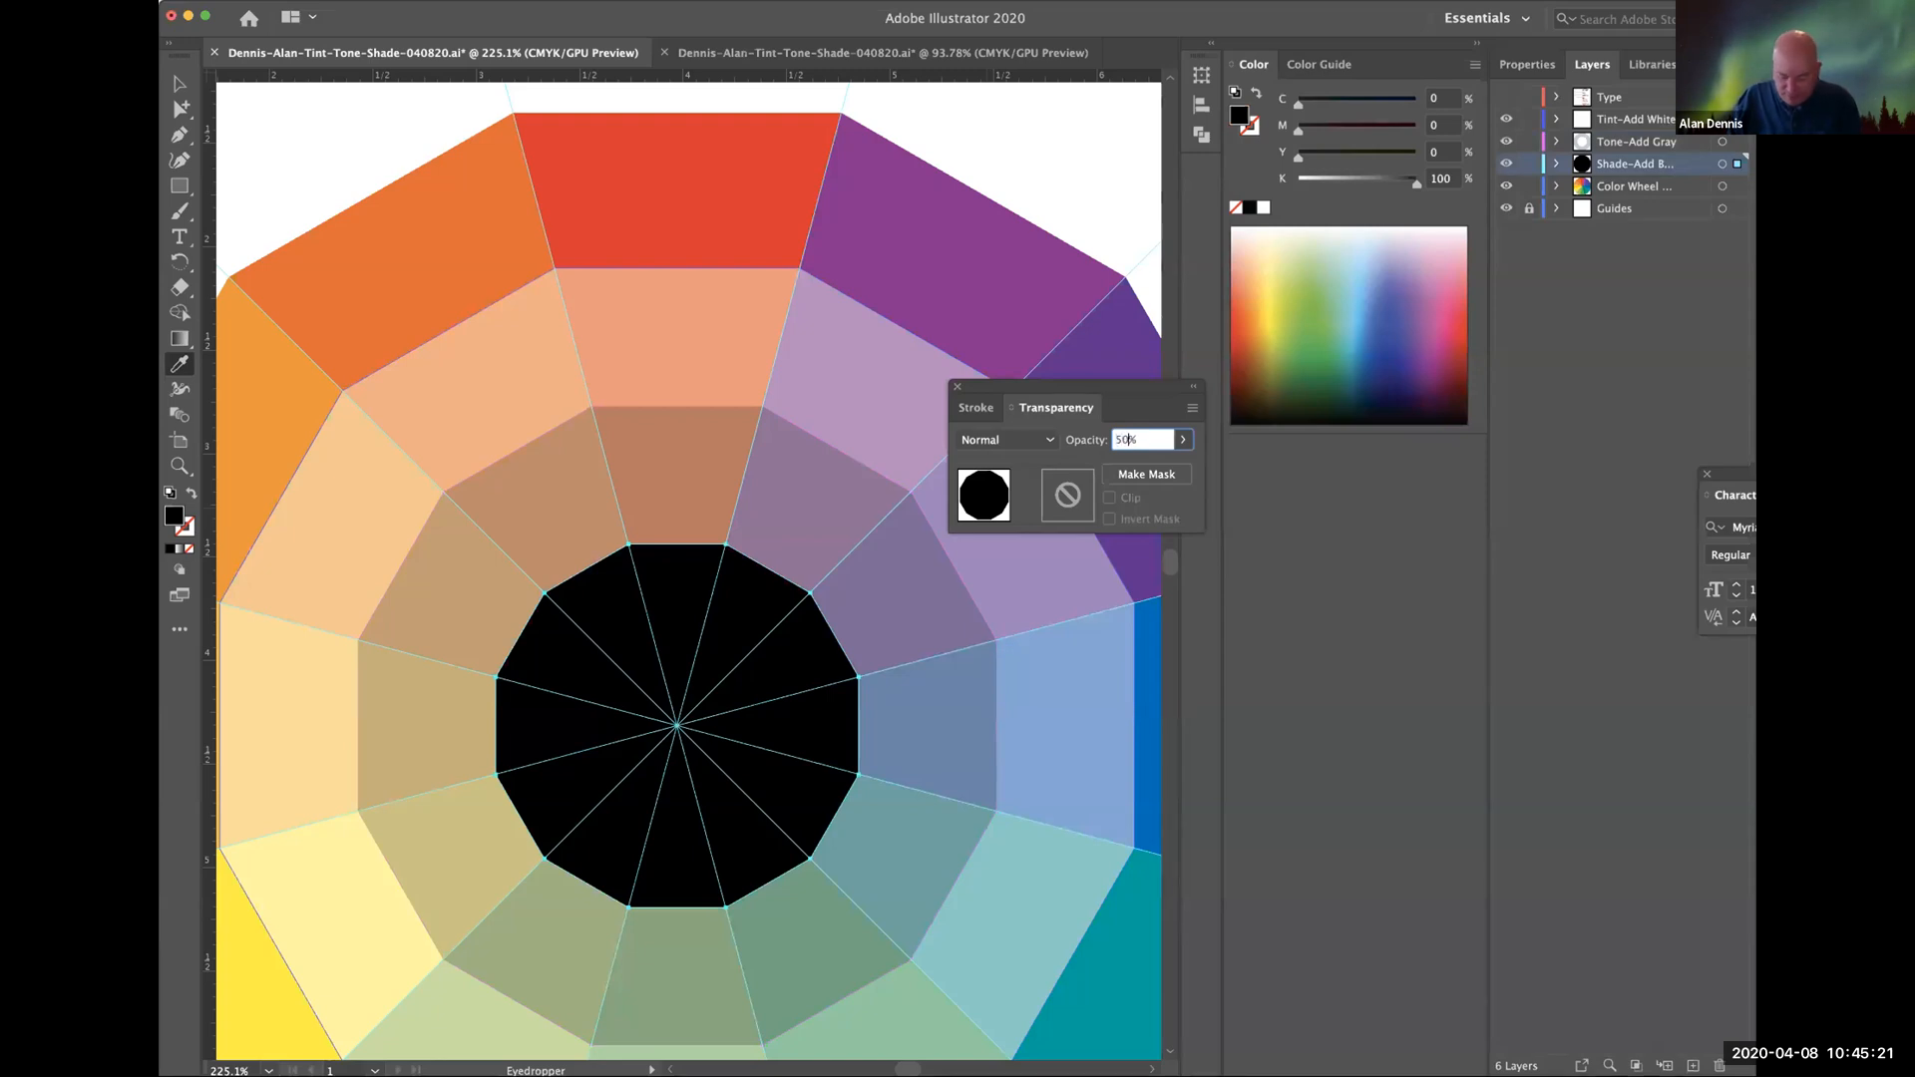
{"action": "type", "text": "0"}
{"action": "key", "text": "Return"}
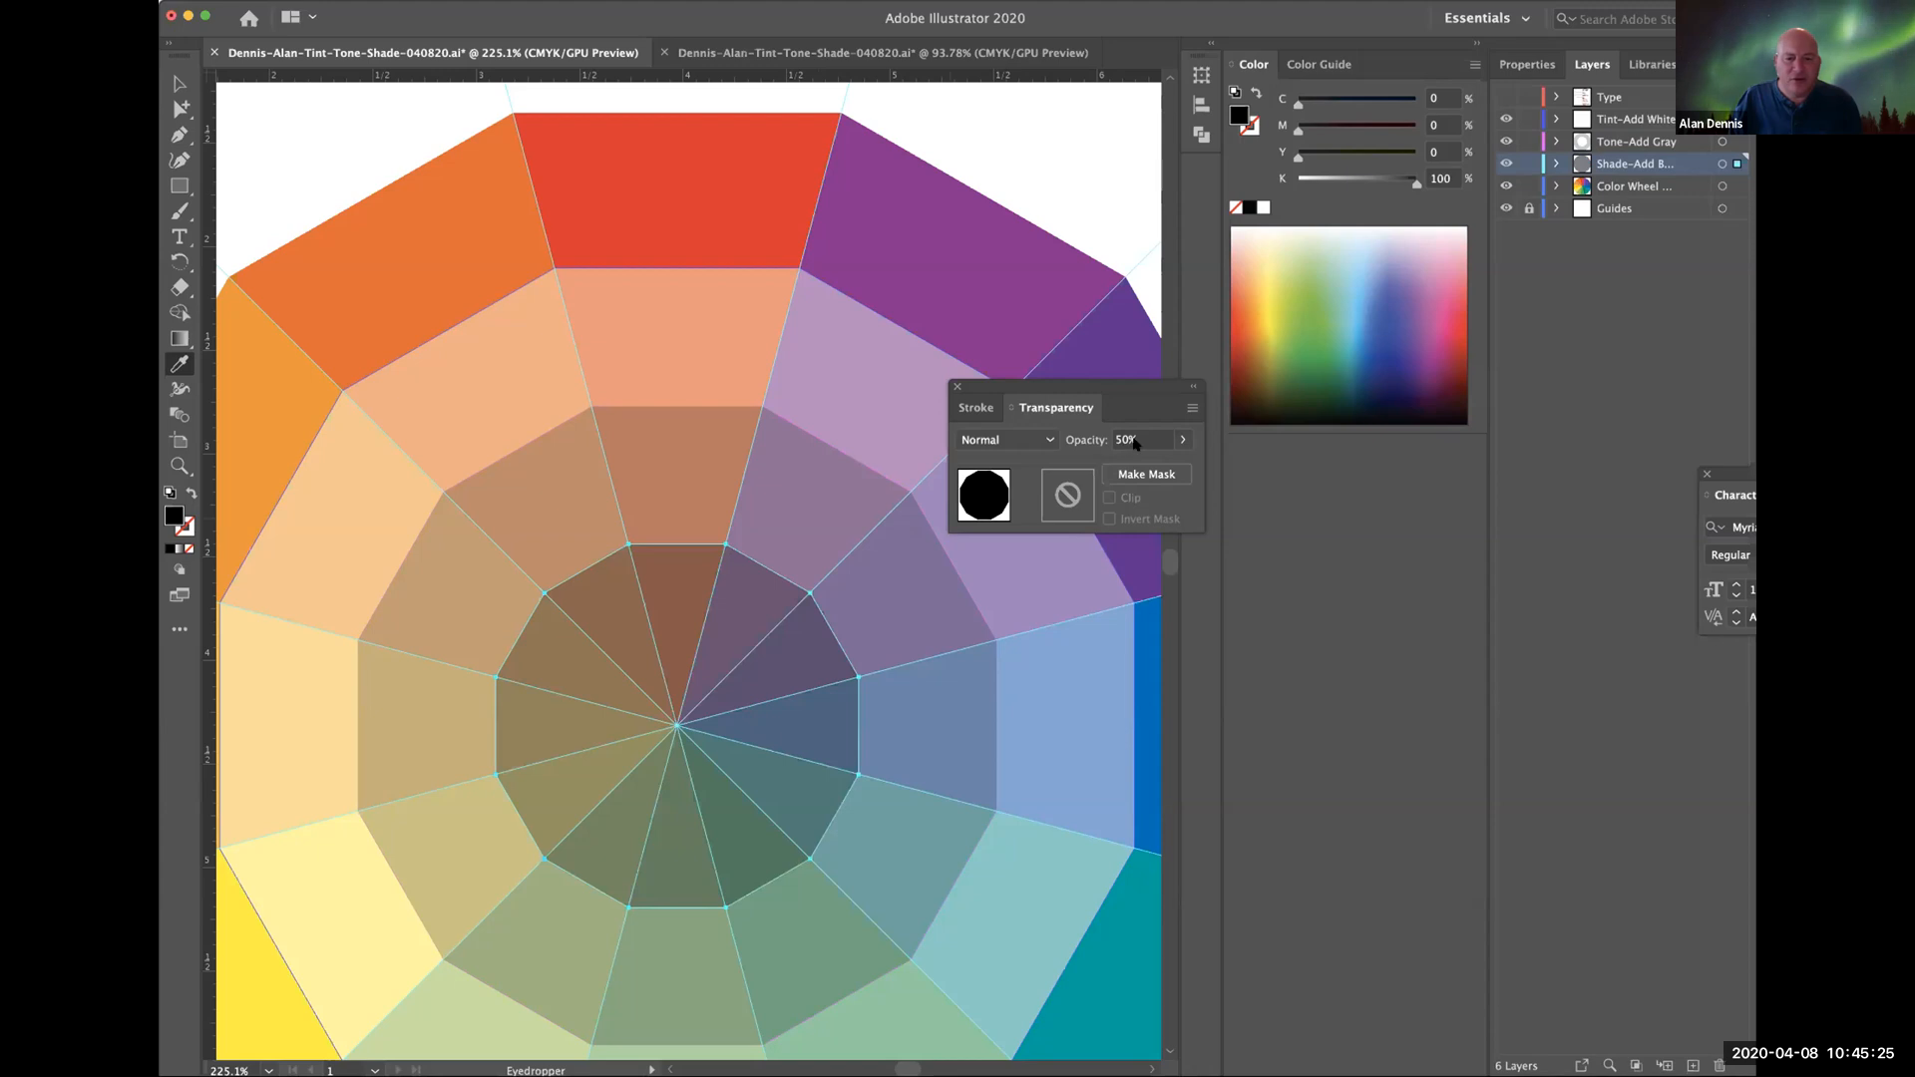
{"action": "left_click", "coordinate": [1124, 440]}
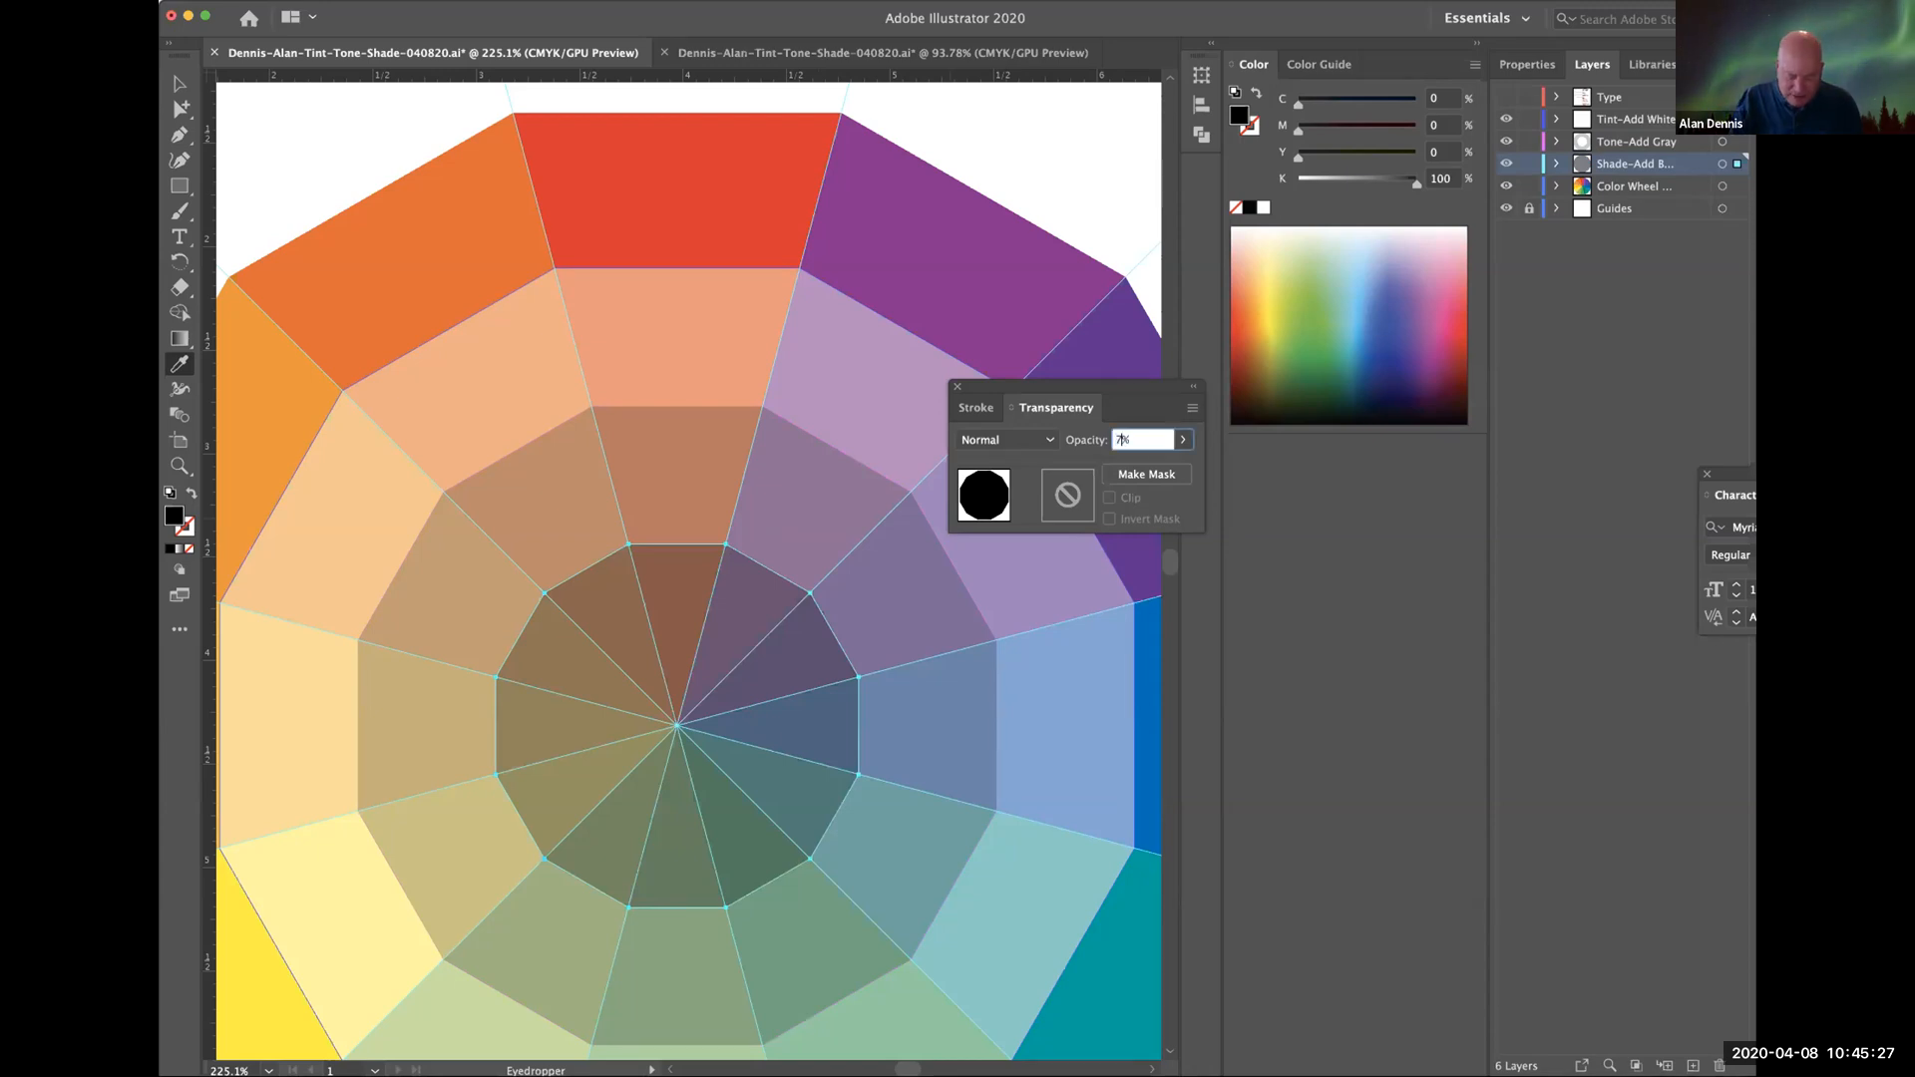
{"action": "type", "text": "75"}
{"action": "key", "text": "Return"}
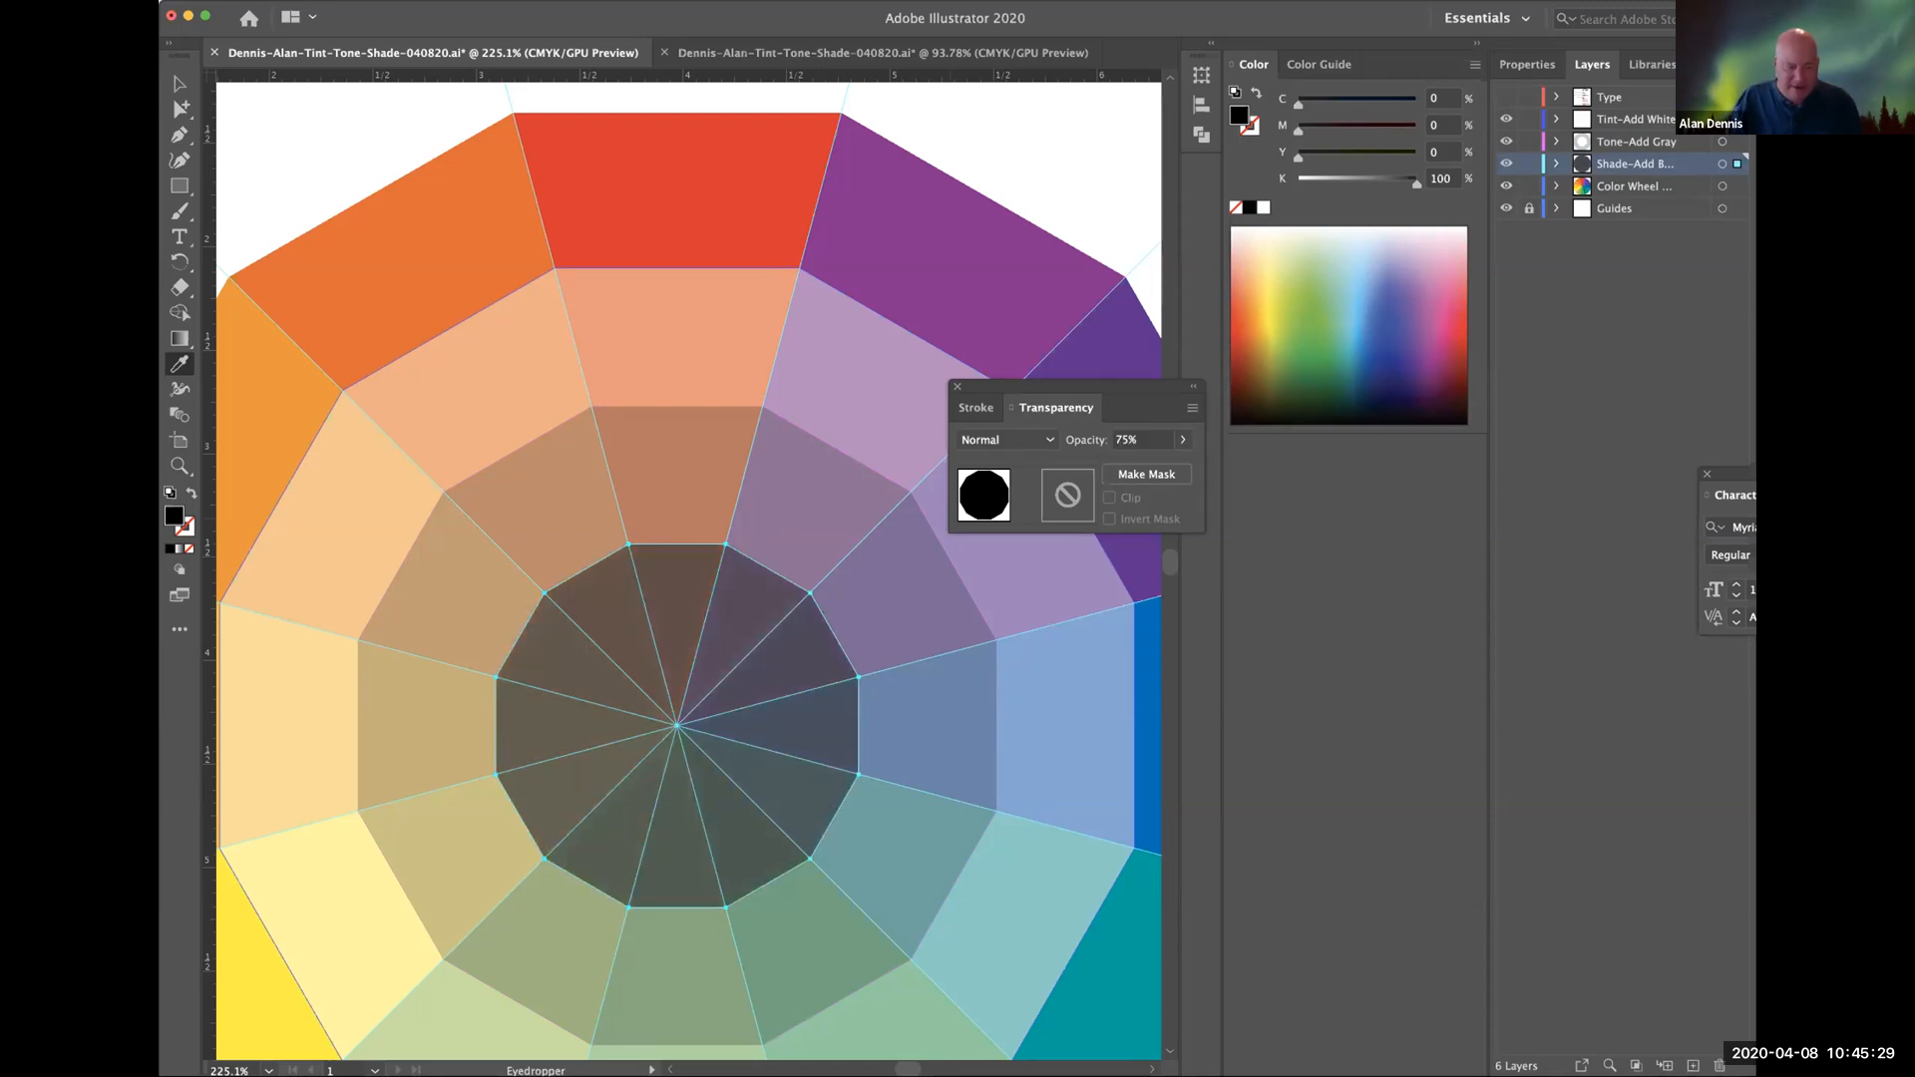
{"action": "key", "text": "super+shift+a"}
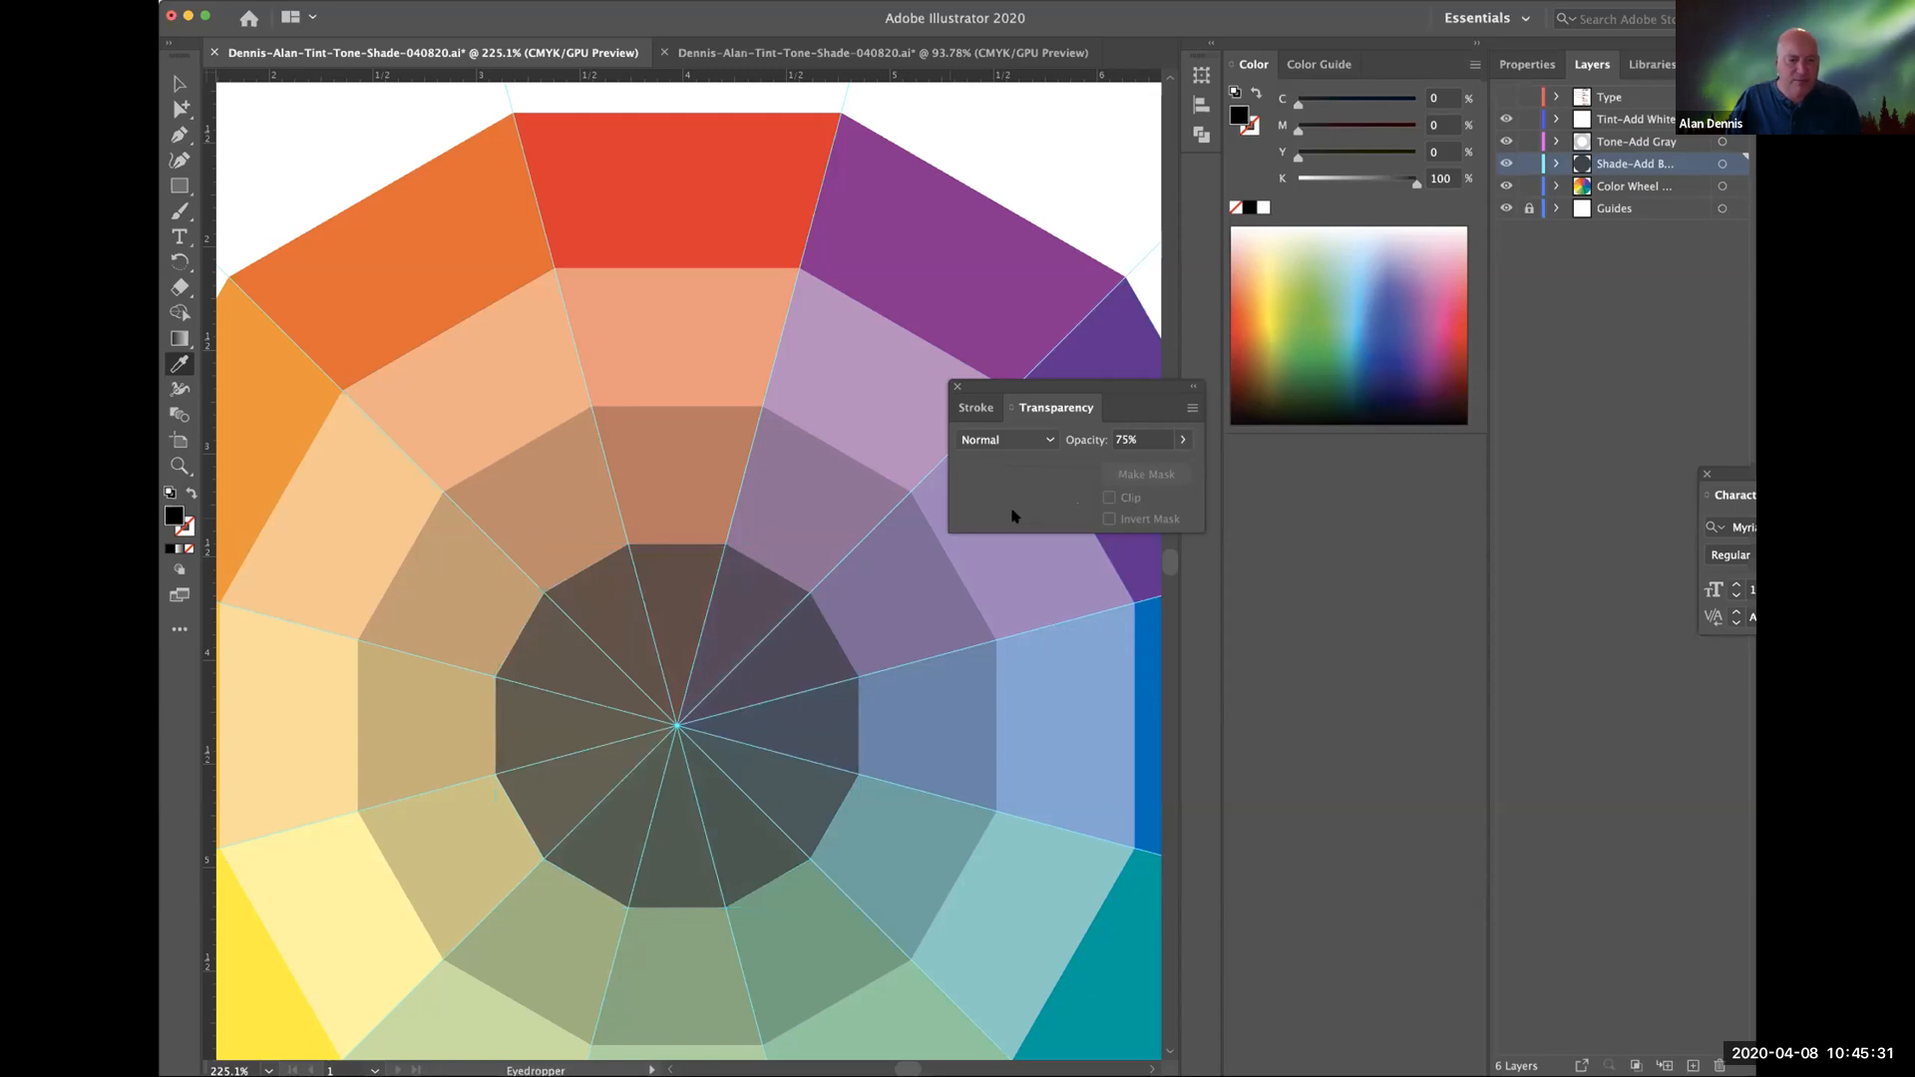
Deselect the black shade polygon and hide the guides to inspect the shaded wedges around the wheel's centre.
{"action": "key", "text": "super+space"}
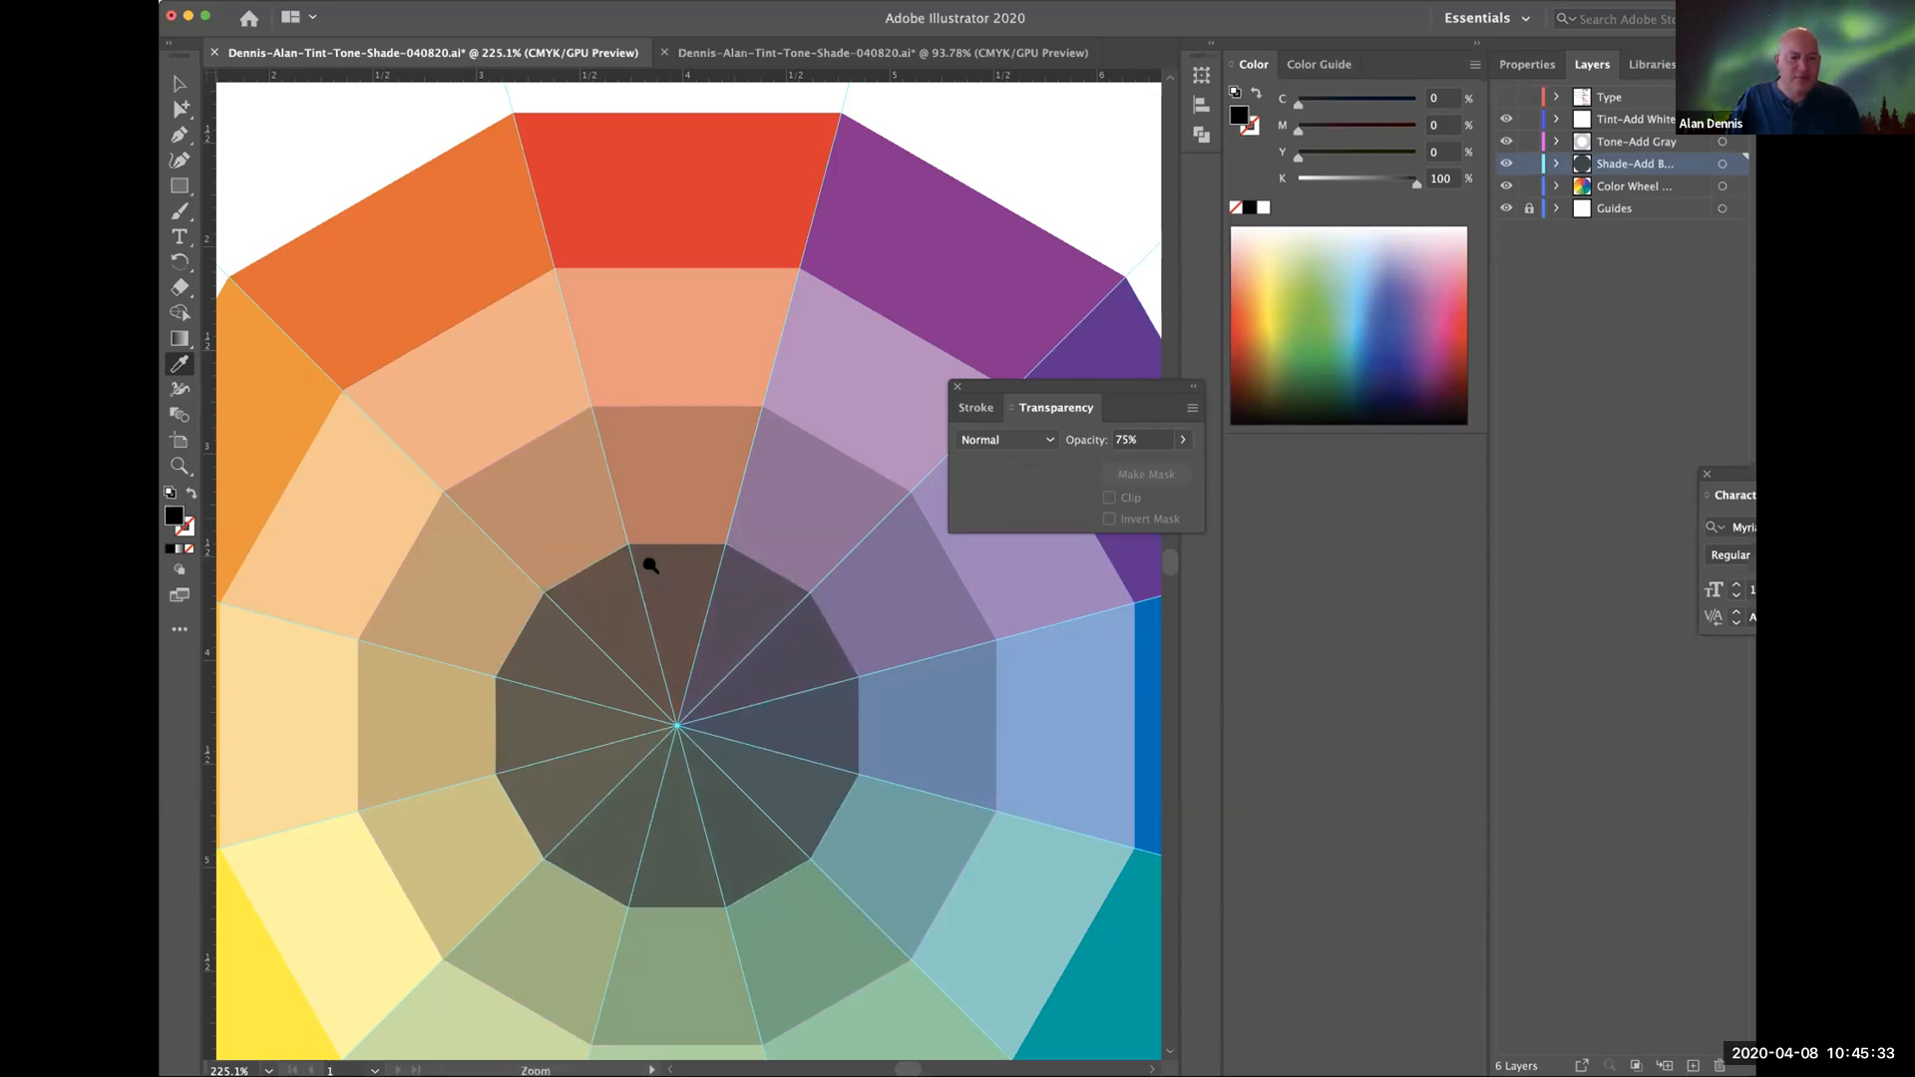
{"action": "left_click_drag", "start_coordinate": [651, 565], "coordinate": [1081, 885]}
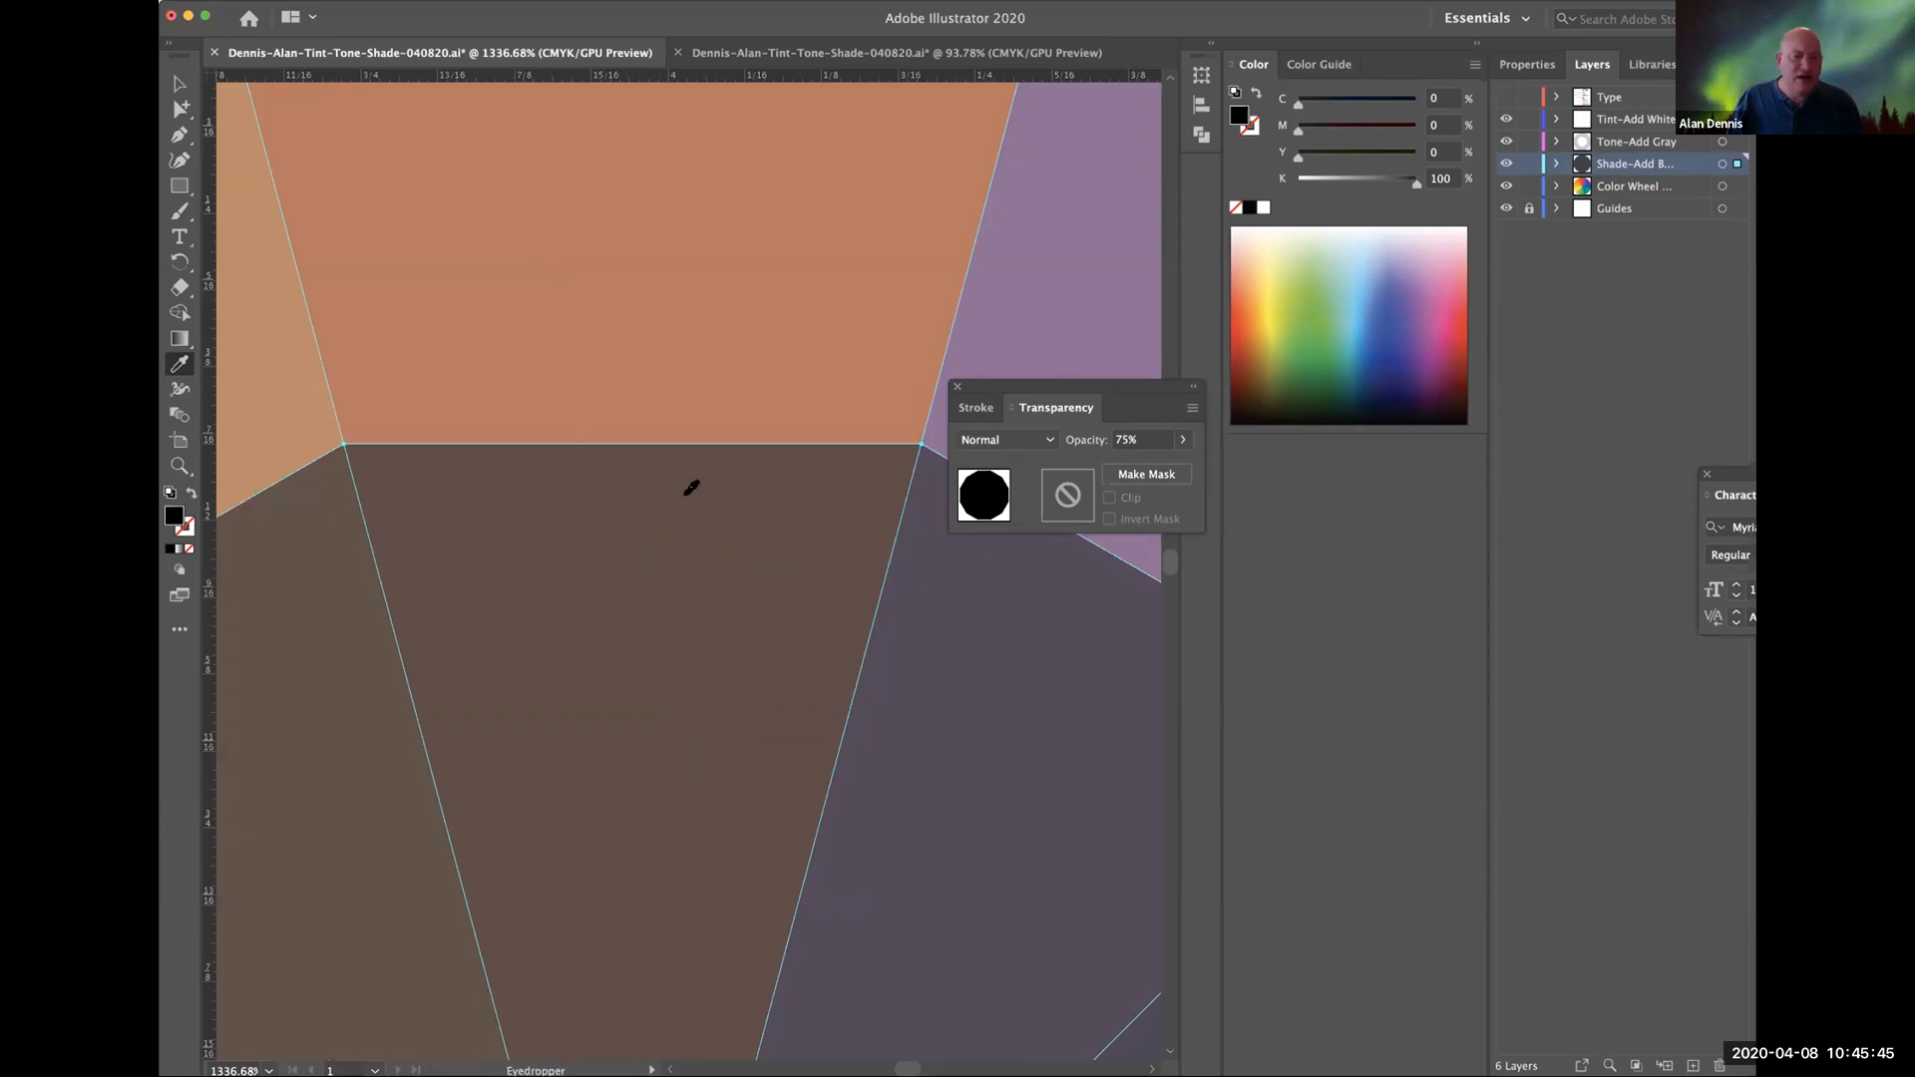
{"action": "left_click_drag", "start_coordinate": [741, 673], "coordinate": [344, 525]}
{"action": "left_click_drag", "start_coordinate": [664, 542], "coordinate": [890, 360]}
{"action": "left_click_drag", "start_coordinate": [649, 596], "coordinate": [757, 372]}
{"action": "left_click_drag", "start_coordinate": [634, 661], "coordinate": [767, 347]}
{"action": "left_click_drag", "start_coordinate": [706, 692], "coordinate": [689, 571]}
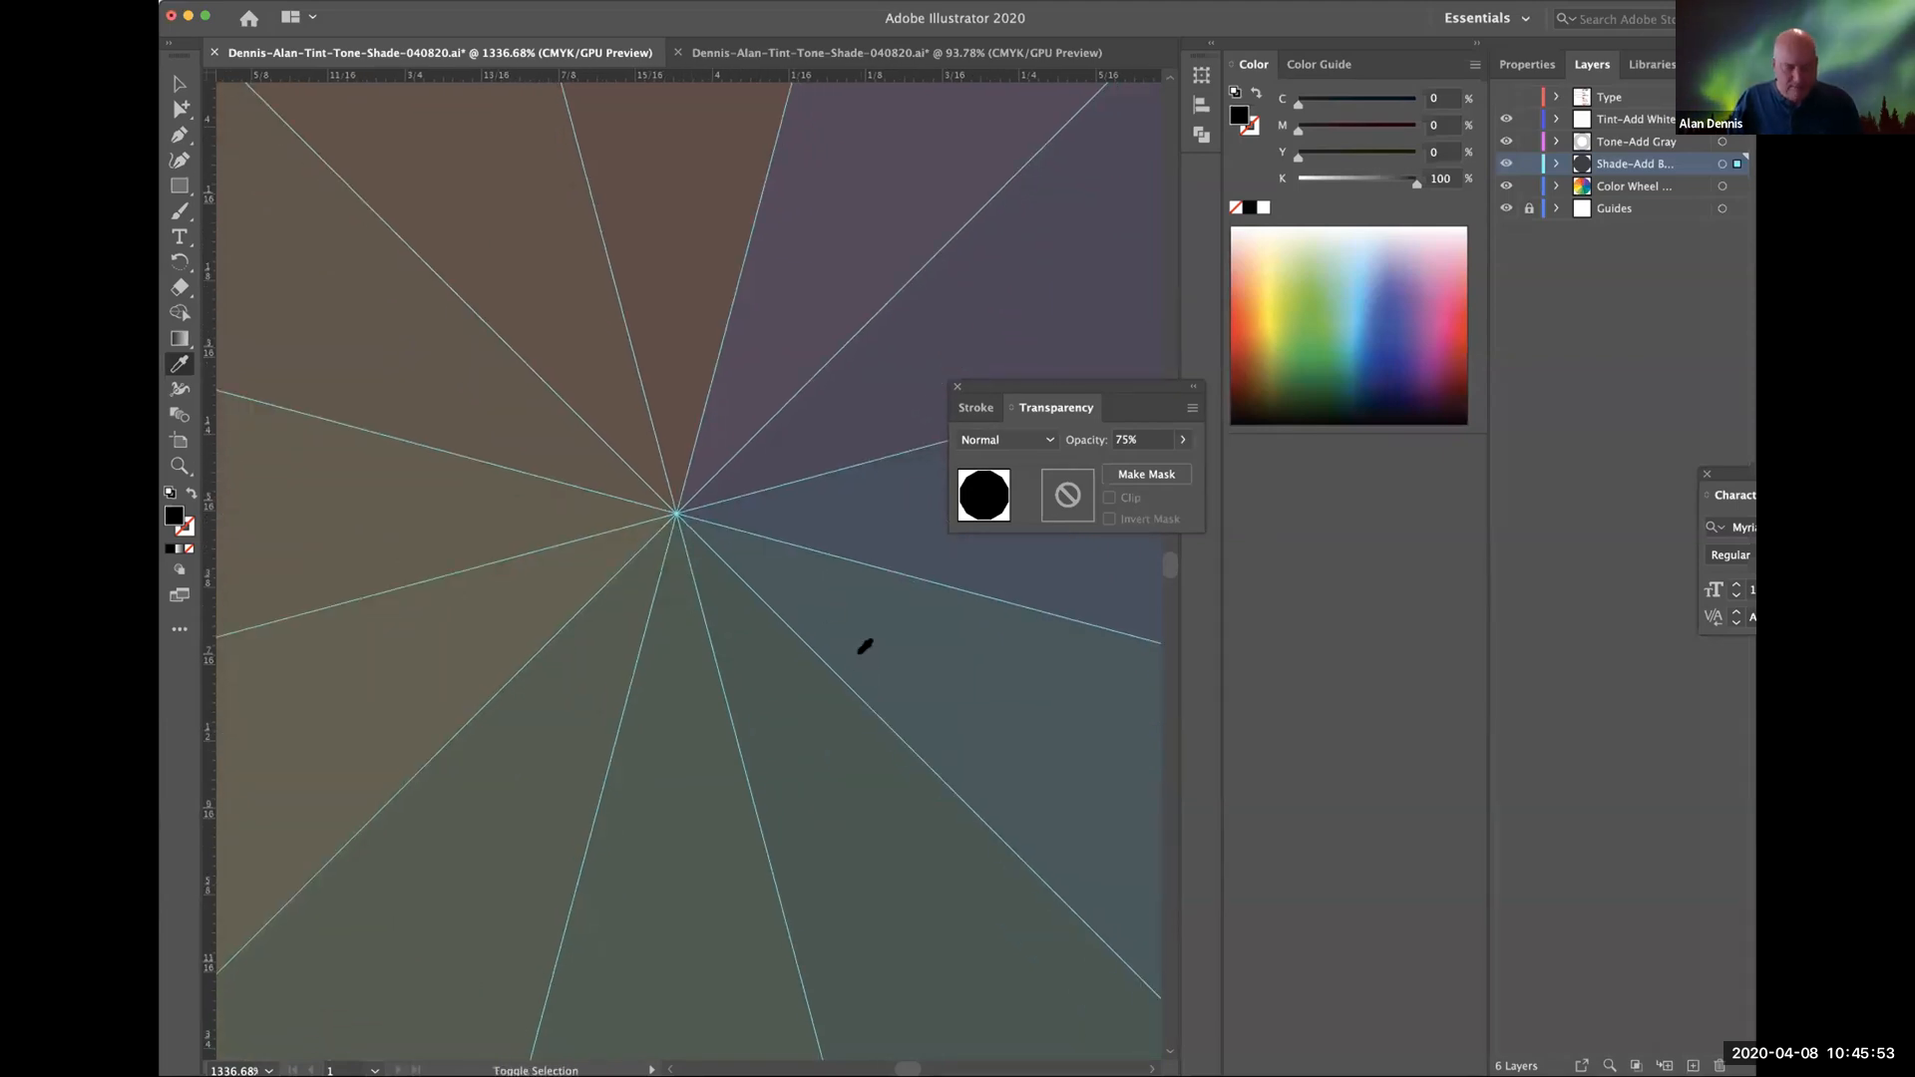
{"action": "key", "text": "shift+super+a"}
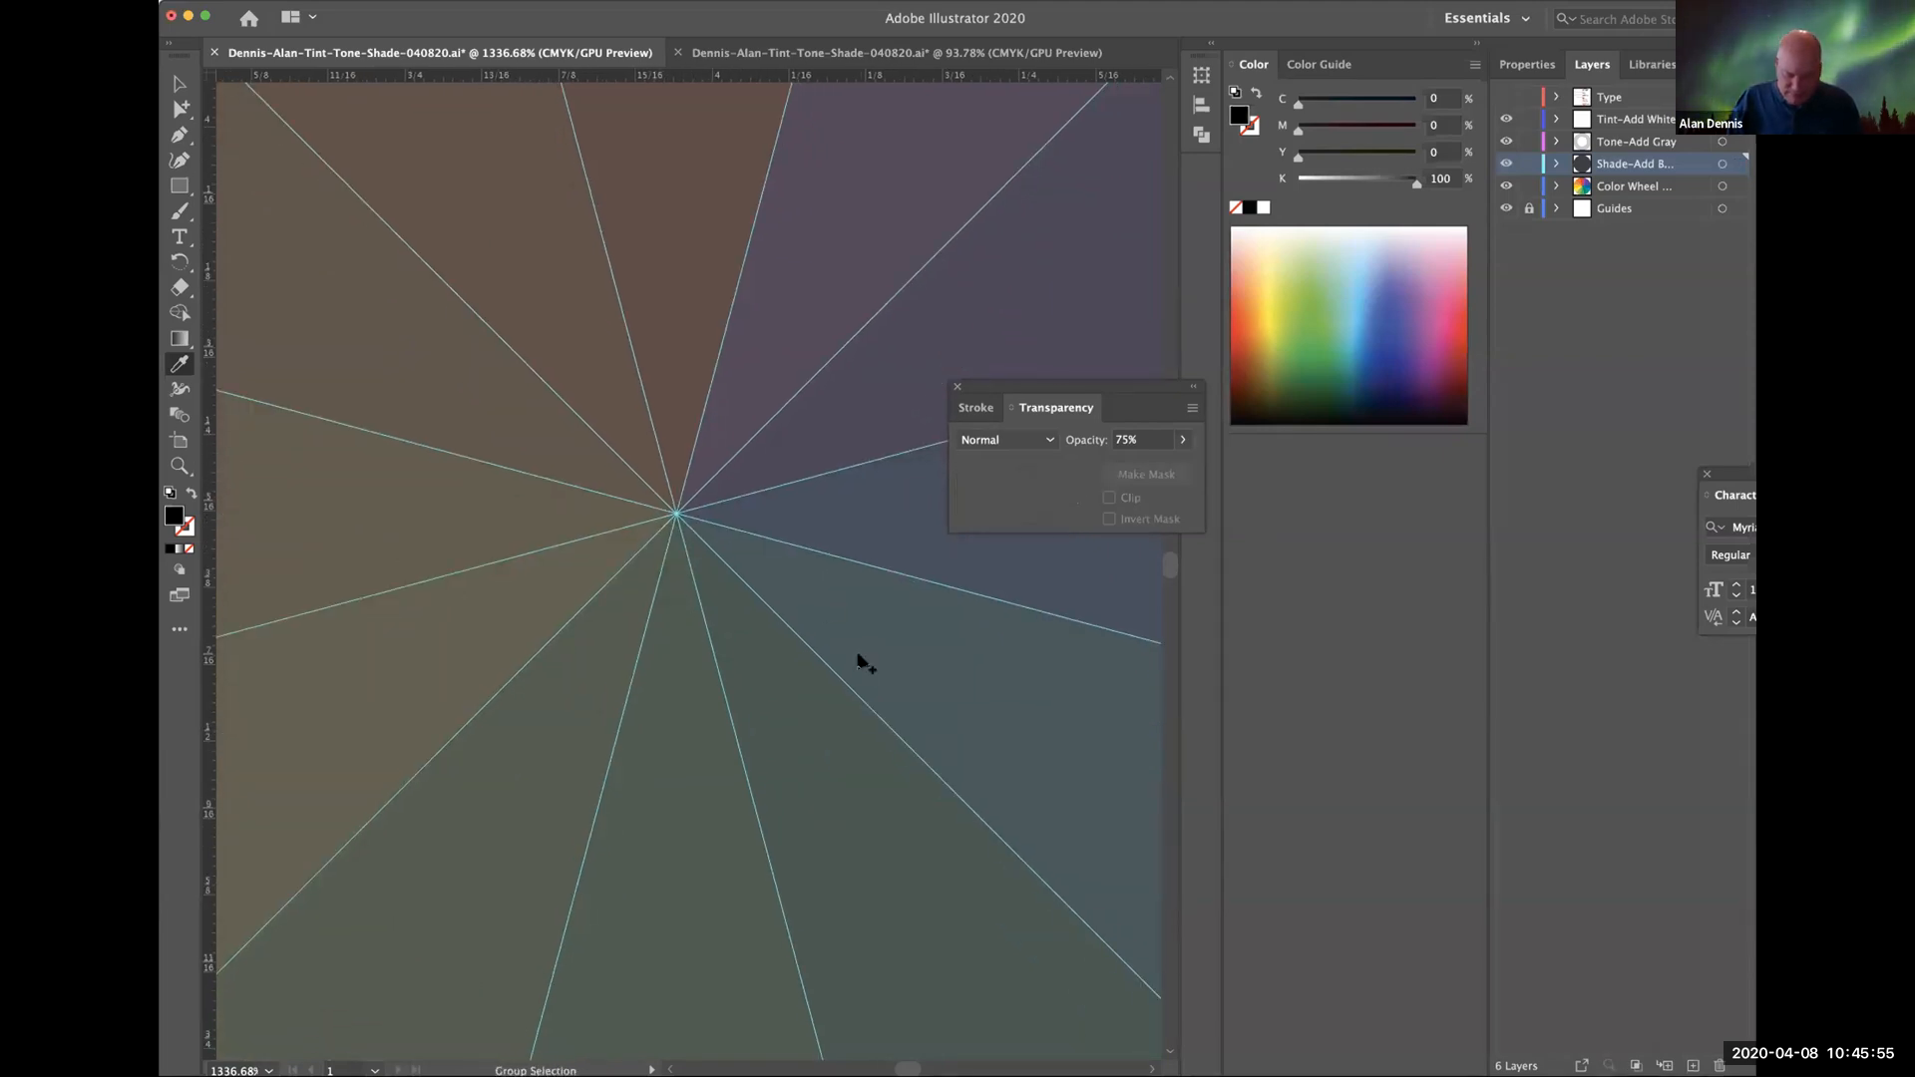
{"action": "key", "text": "super+semicolon"}
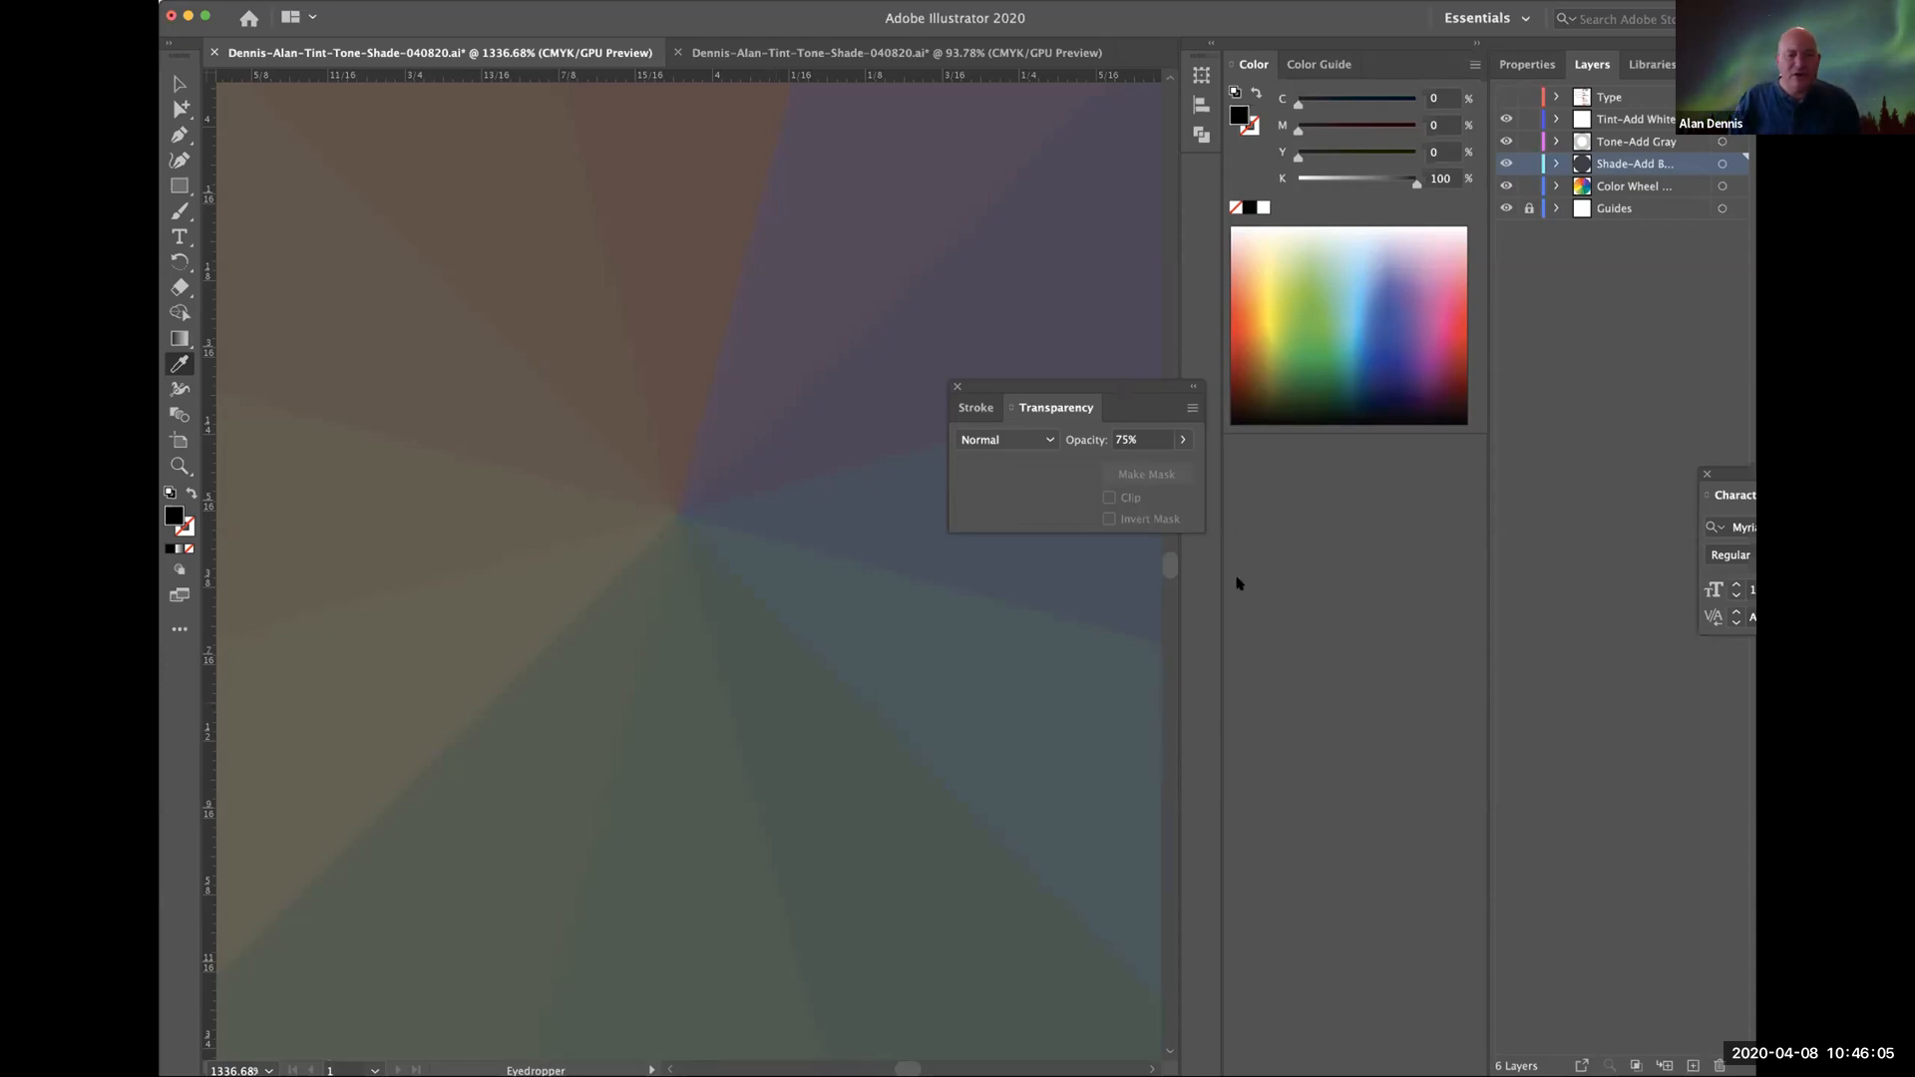
Dock the floating Transparency panel group directly beneath the Color panel.
{"action": "left_click_drag", "start_coordinate": [964, 384], "coordinate": [1297, 475]}
{"action": "scroll", "coordinate": [803, 529], "scroll_direction": "down", "scroll_amount": 3}
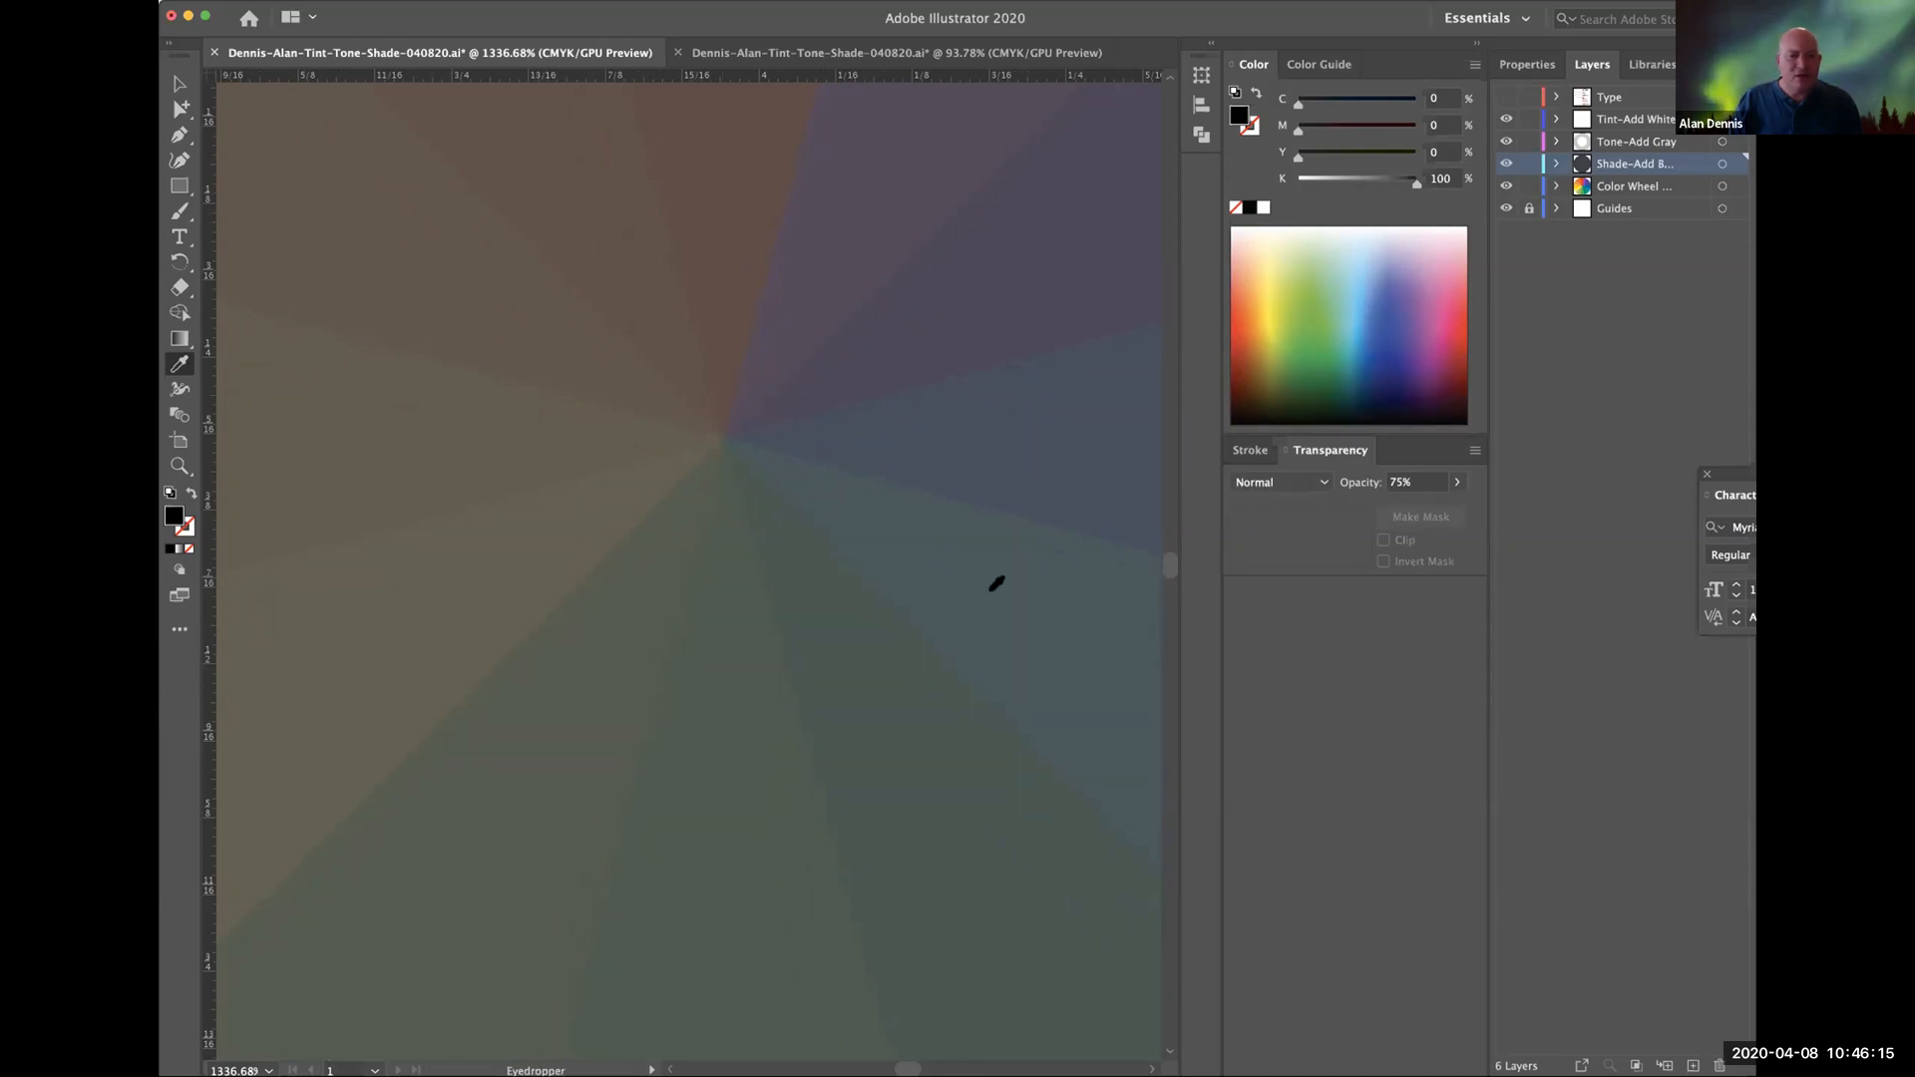
Examine the red section of the wheel at high magnification, from the central shade through tone and tint to the pure hue.
{"action": "scroll", "coordinate": [778, 569], "scroll_direction": "up", "scroll_amount": 2}
{"action": "scroll", "coordinate": [778, 569], "scroll_direction": "right", "scroll_amount": 2}
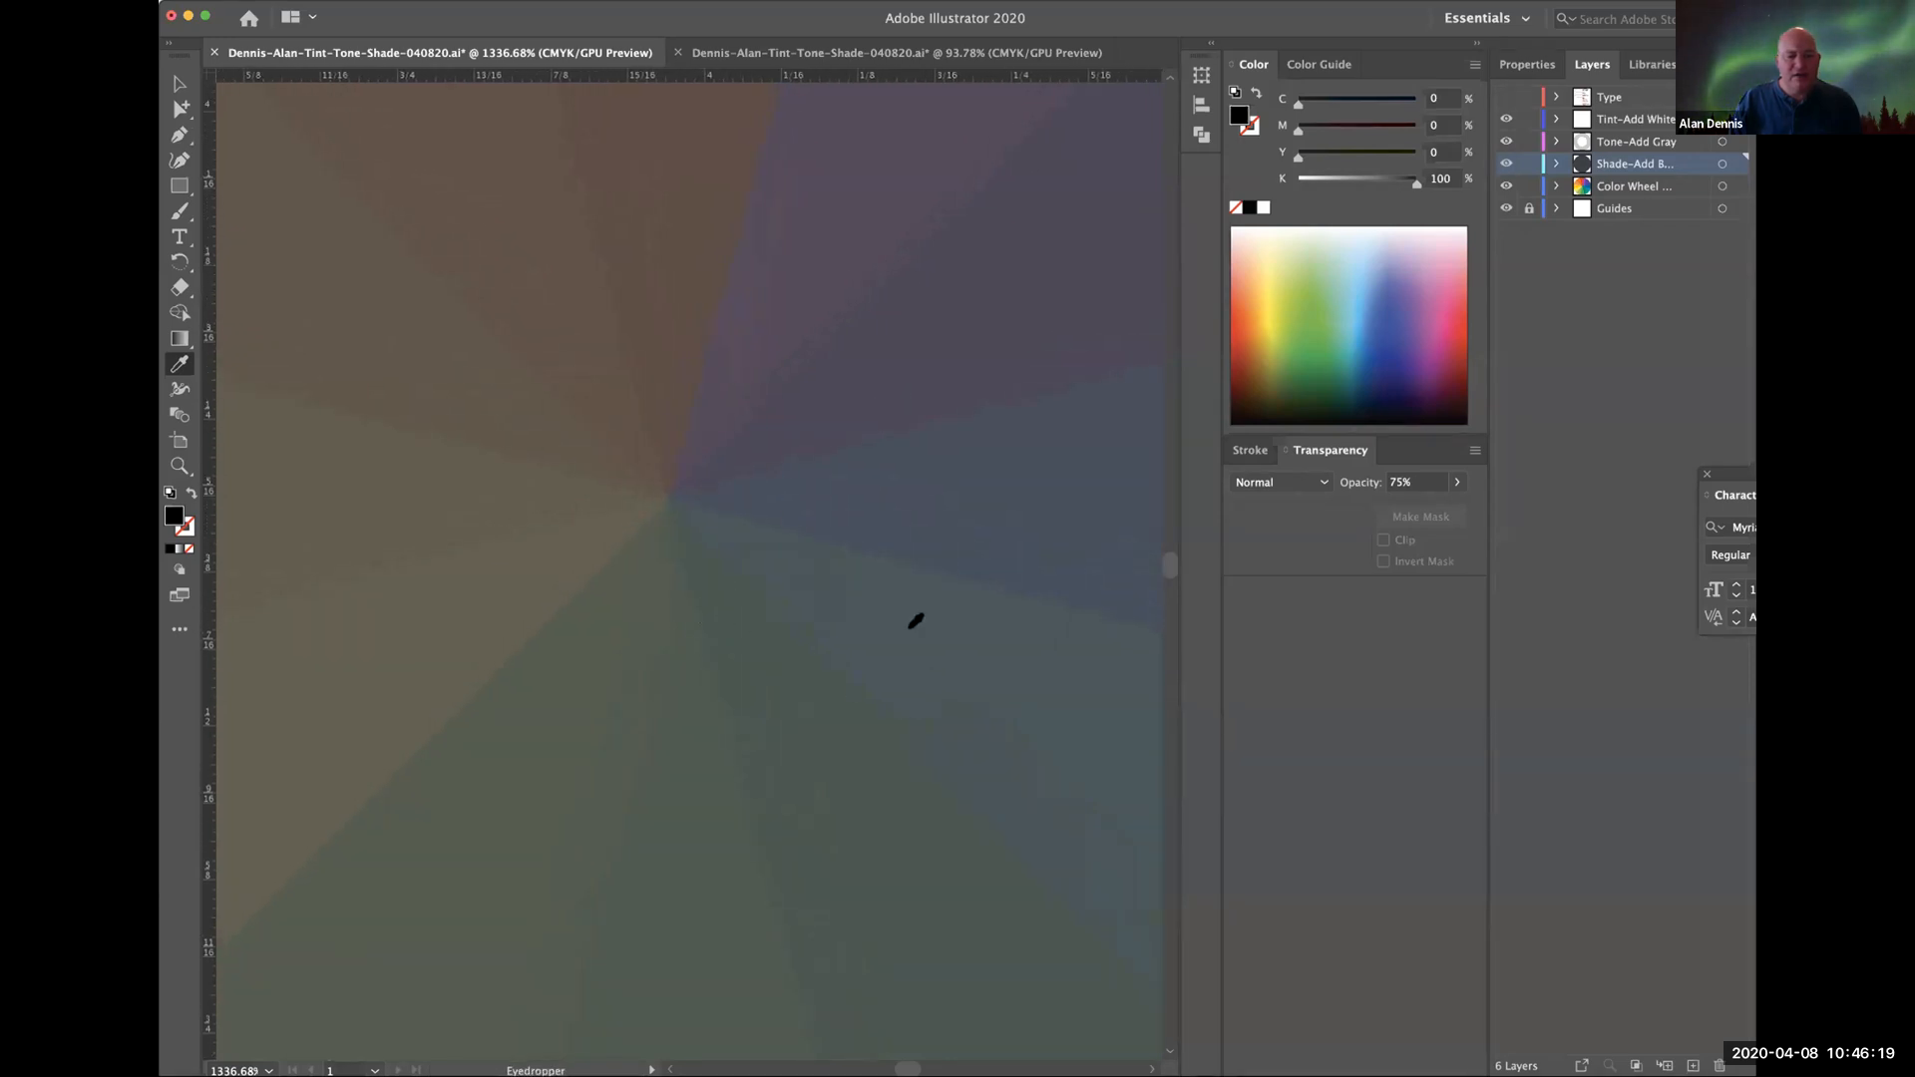
{"action": "key", "text": "space"}
{"action": "left_click_drag", "start_coordinate": [729, 358], "coordinate": [800, 805]}
{"action": "left_click_drag", "start_coordinate": [769, 398], "coordinate": [795, 886]}
{"action": "left_click_drag", "start_coordinate": [811, 540], "coordinate": [829, 952]}
{"action": "left_click_drag", "start_coordinate": [829, 639], "coordinate": [829, 688]}
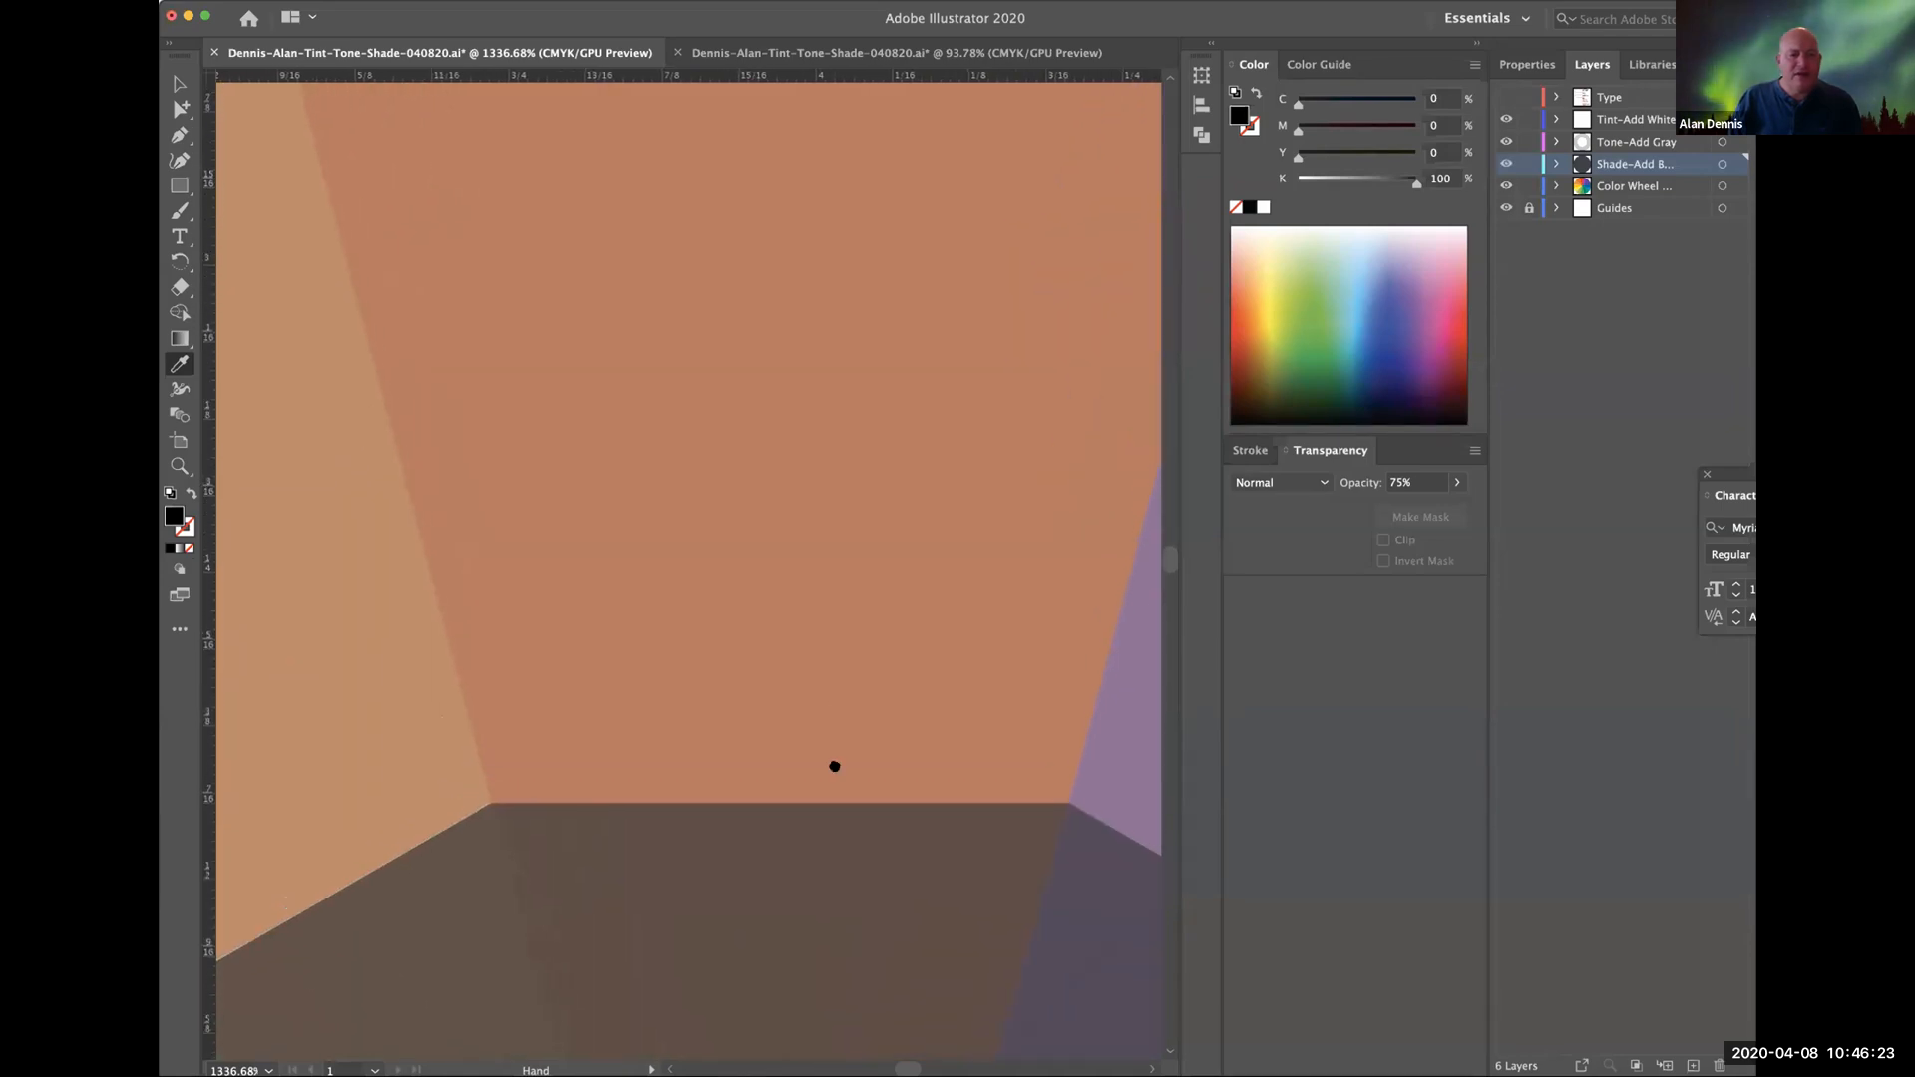
{"action": "left_click_drag", "start_coordinate": [829, 573], "coordinate": [829, 808]}
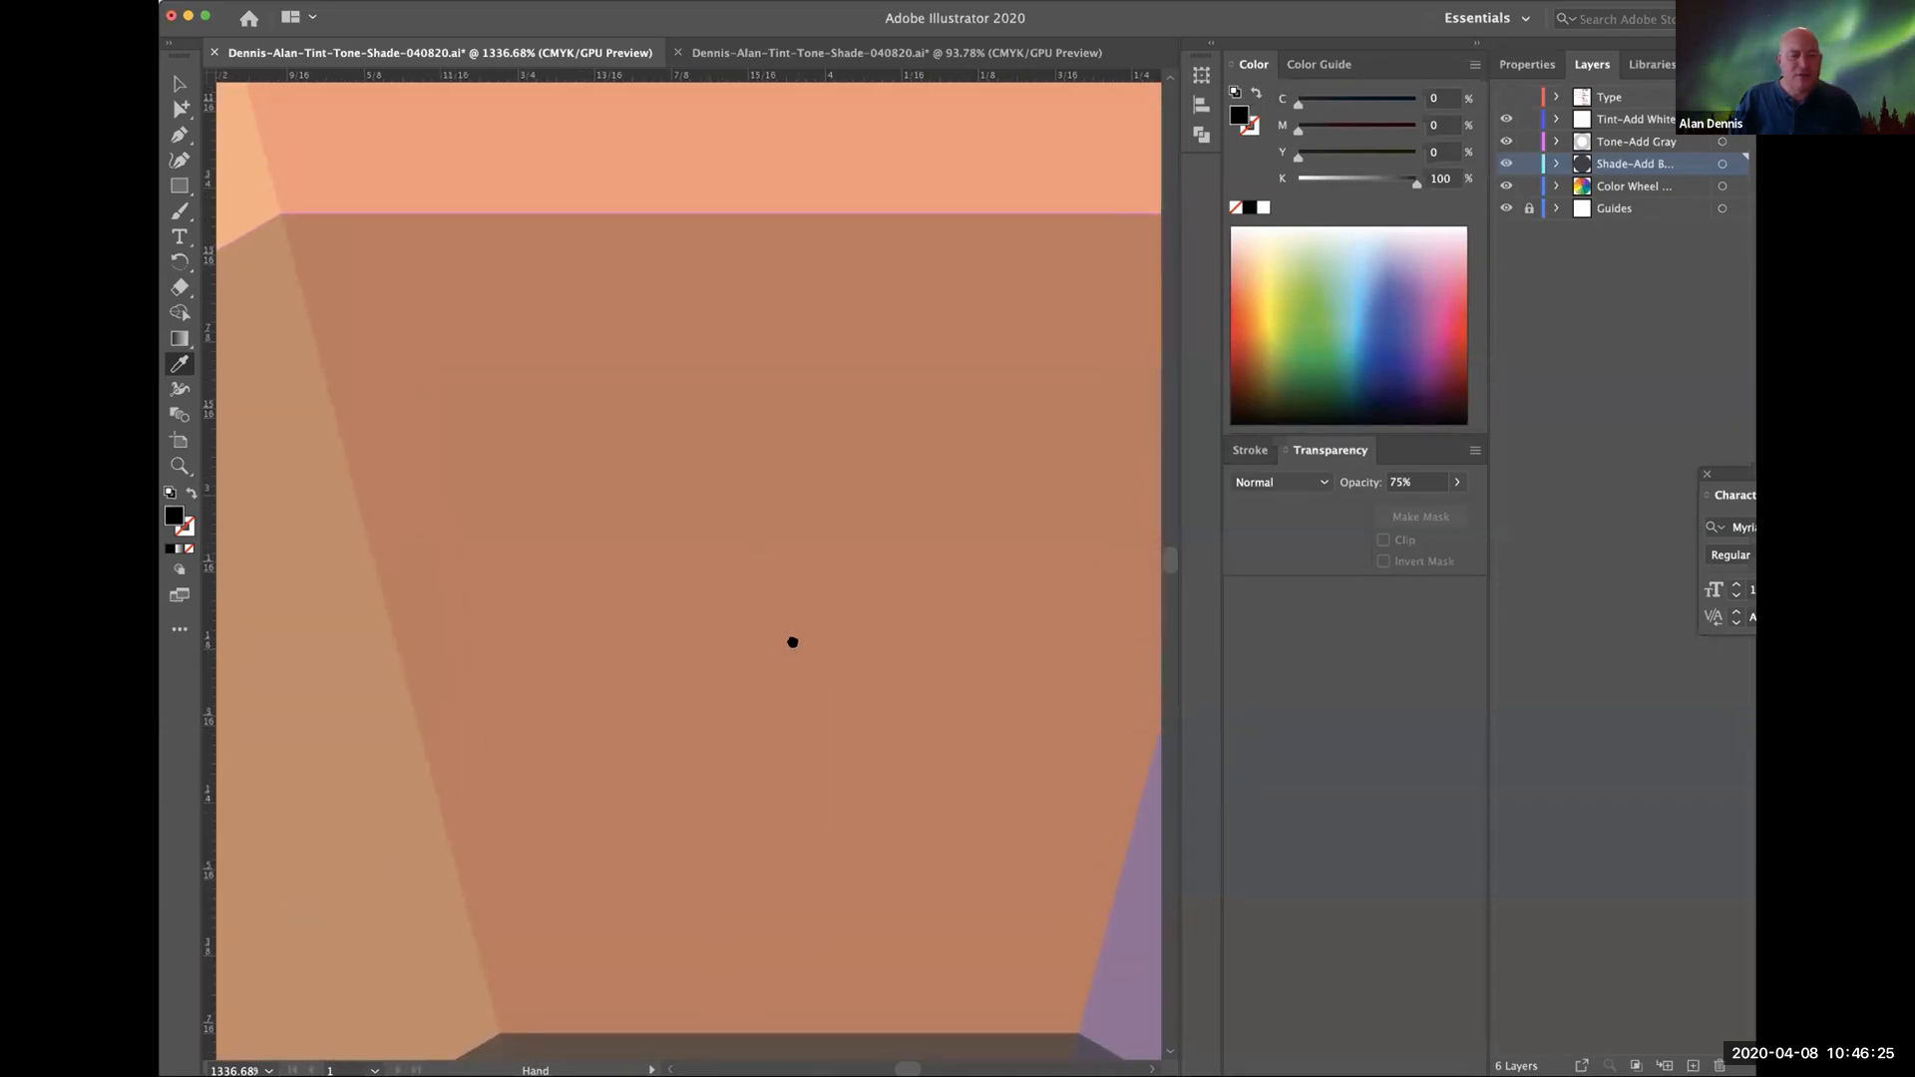
{"action": "left_click_drag", "start_coordinate": [791, 641], "coordinate": [439, 598]}
{"action": "left_click_drag", "start_coordinate": [813, 591], "coordinate": [444, 254]}
{"action": "left_click_drag", "start_coordinate": [944, 595], "coordinate": [859, 973]}
{"action": "left_click_drag", "start_coordinate": [717, 582], "coordinate": [1038, 997]}
{"action": "left_click_drag", "start_coordinate": [581, 393], "coordinate": [795, 721]}
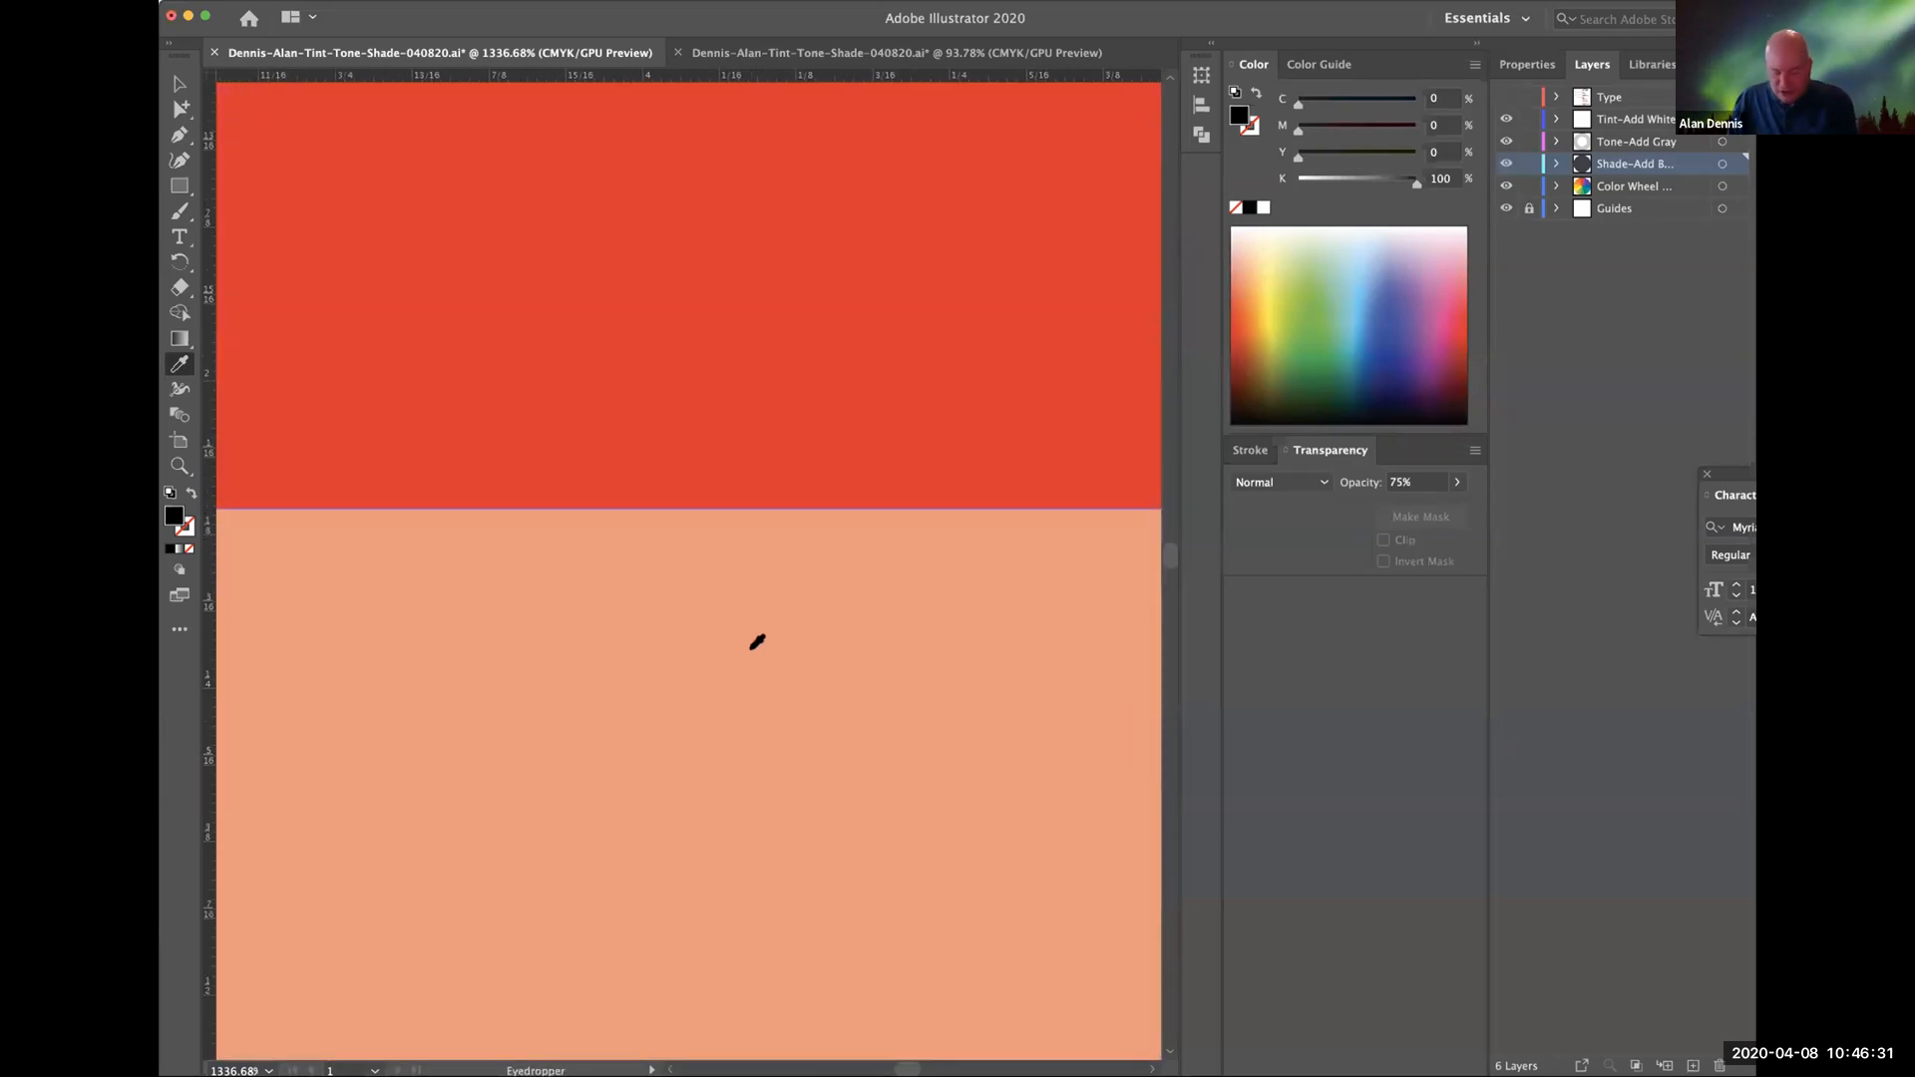
Fit the artboard in view, show the Type layer with the wheel's labels, and save the document.
{"action": "key", "text": "super+0"}
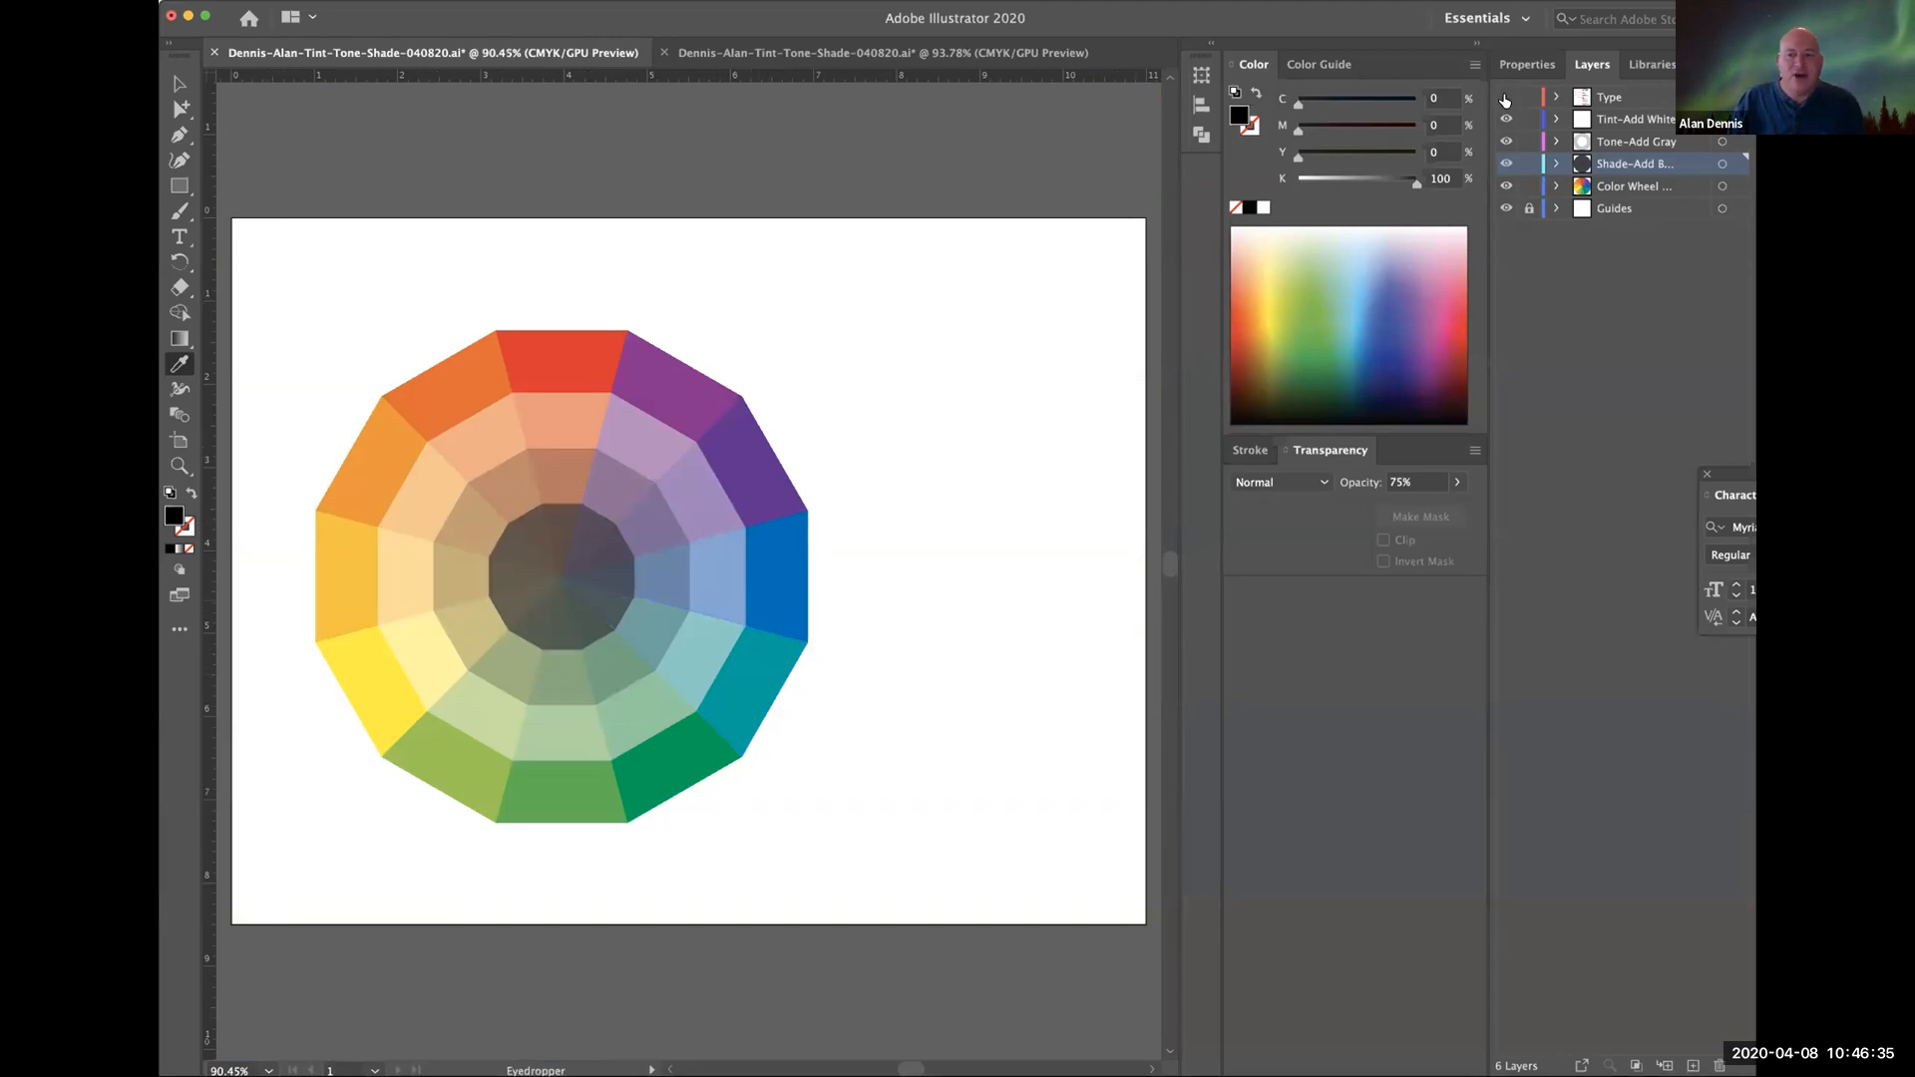
{"action": "left_click", "coordinate": [1506, 98]}
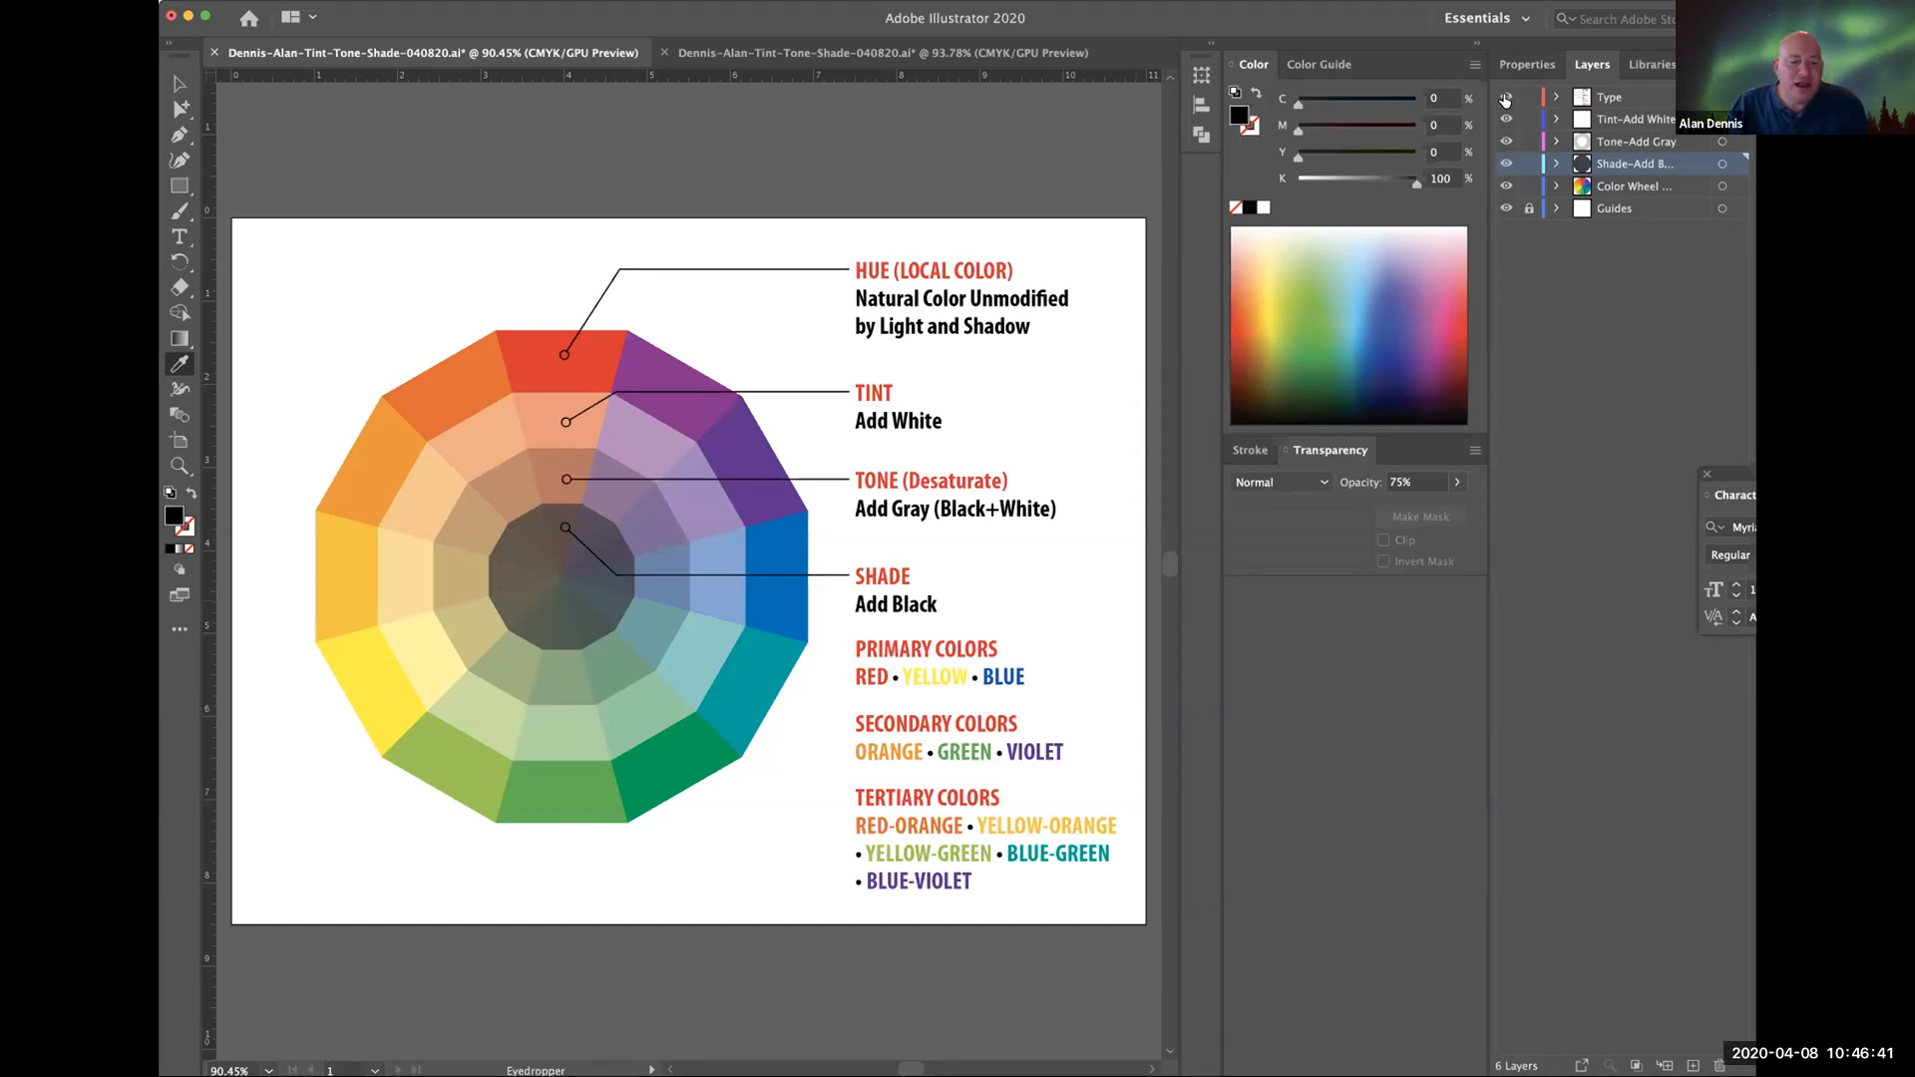
{"action": "key", "text": "super+s"}
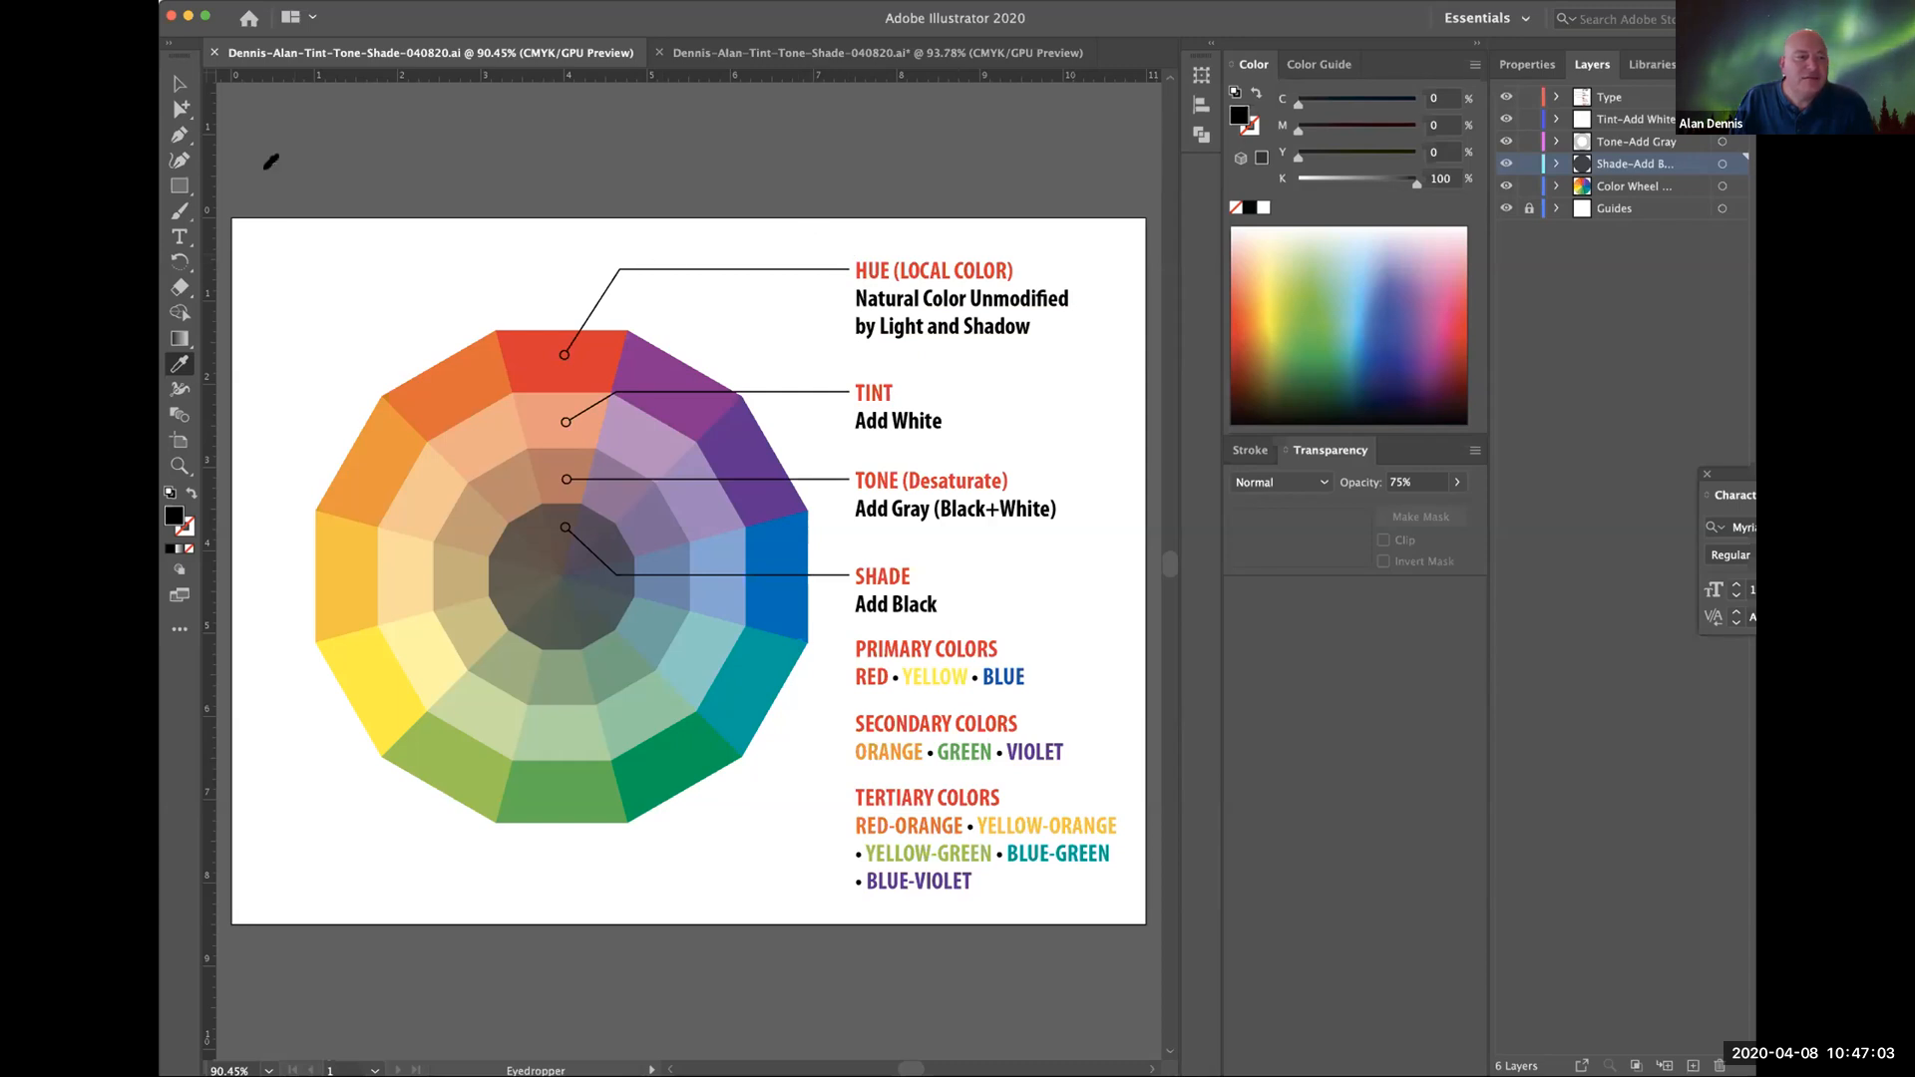
Try deleting the label text below the hue heading along with its leader lines, undo the removal, and deselect.
{"action": "left_click", "coordinate": [179, 84]}
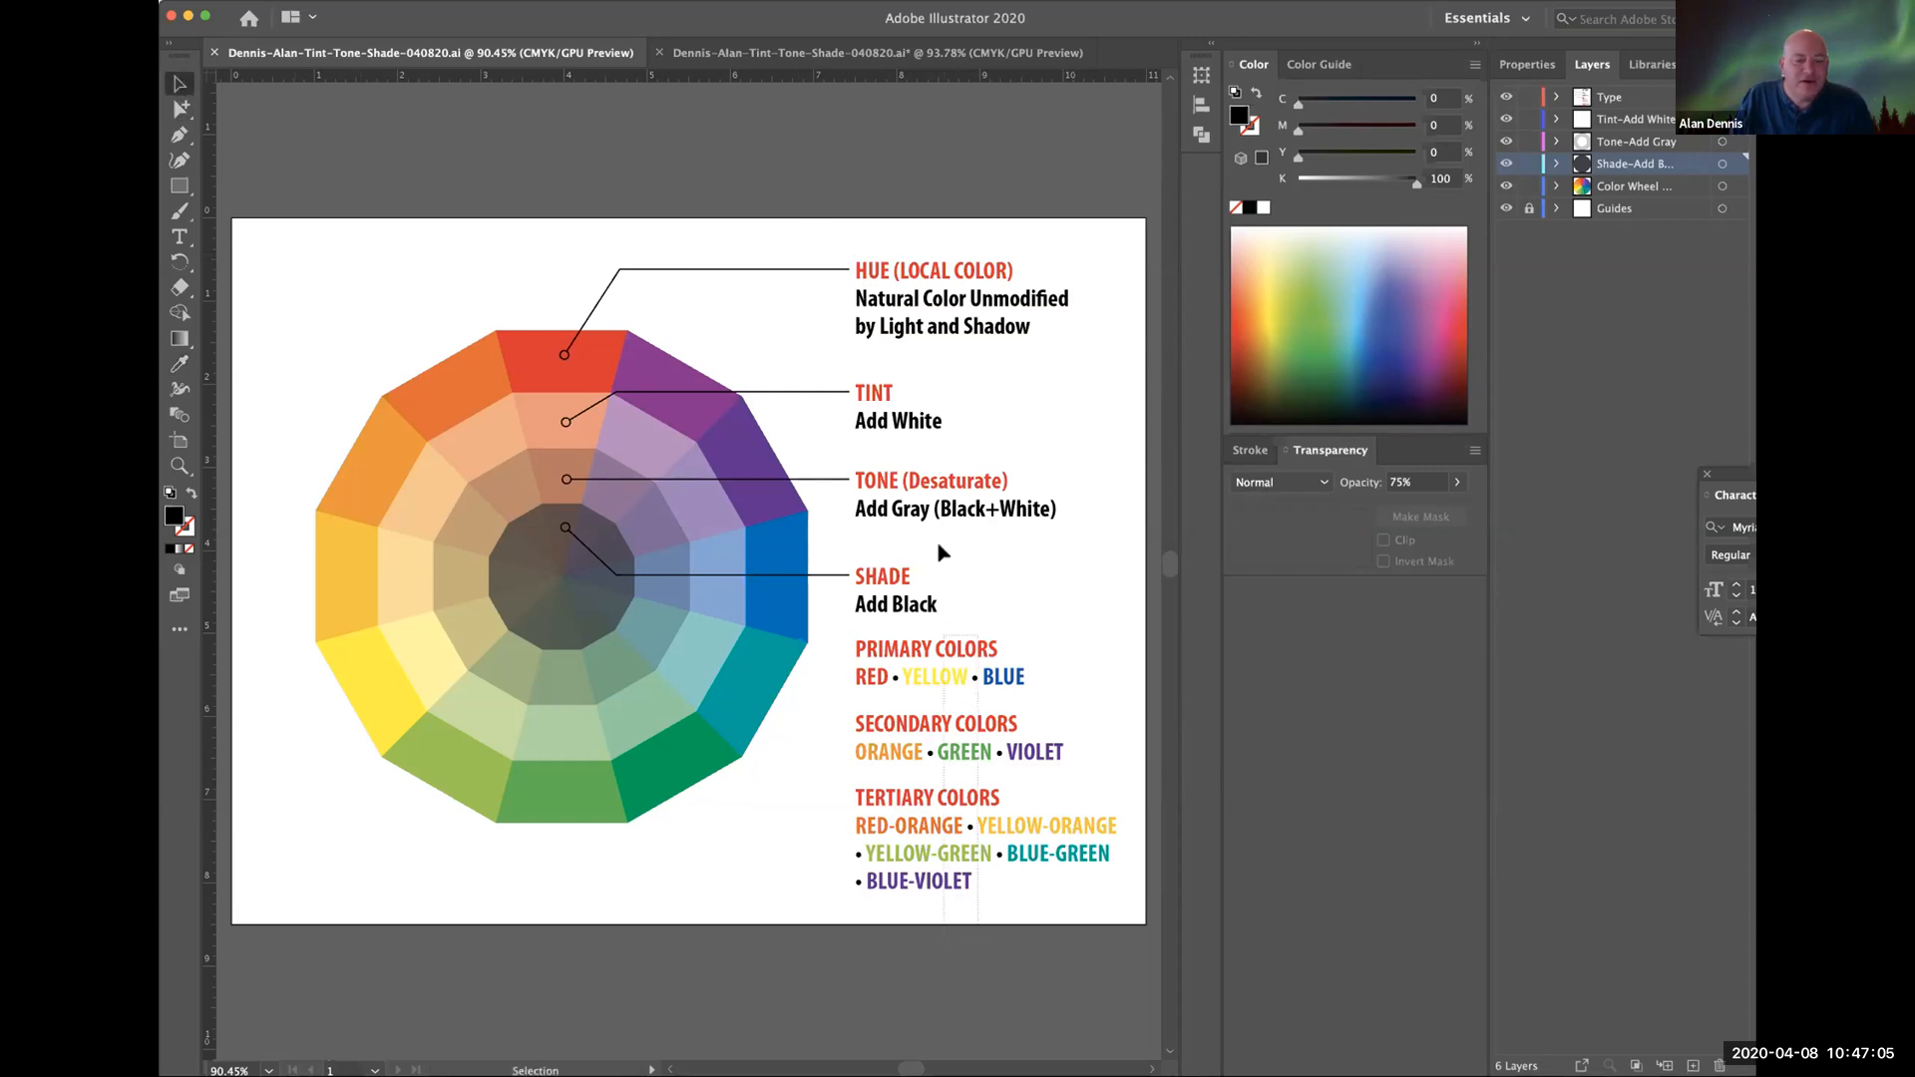
{"action": "left_click", "coordinate": [840, 374]}
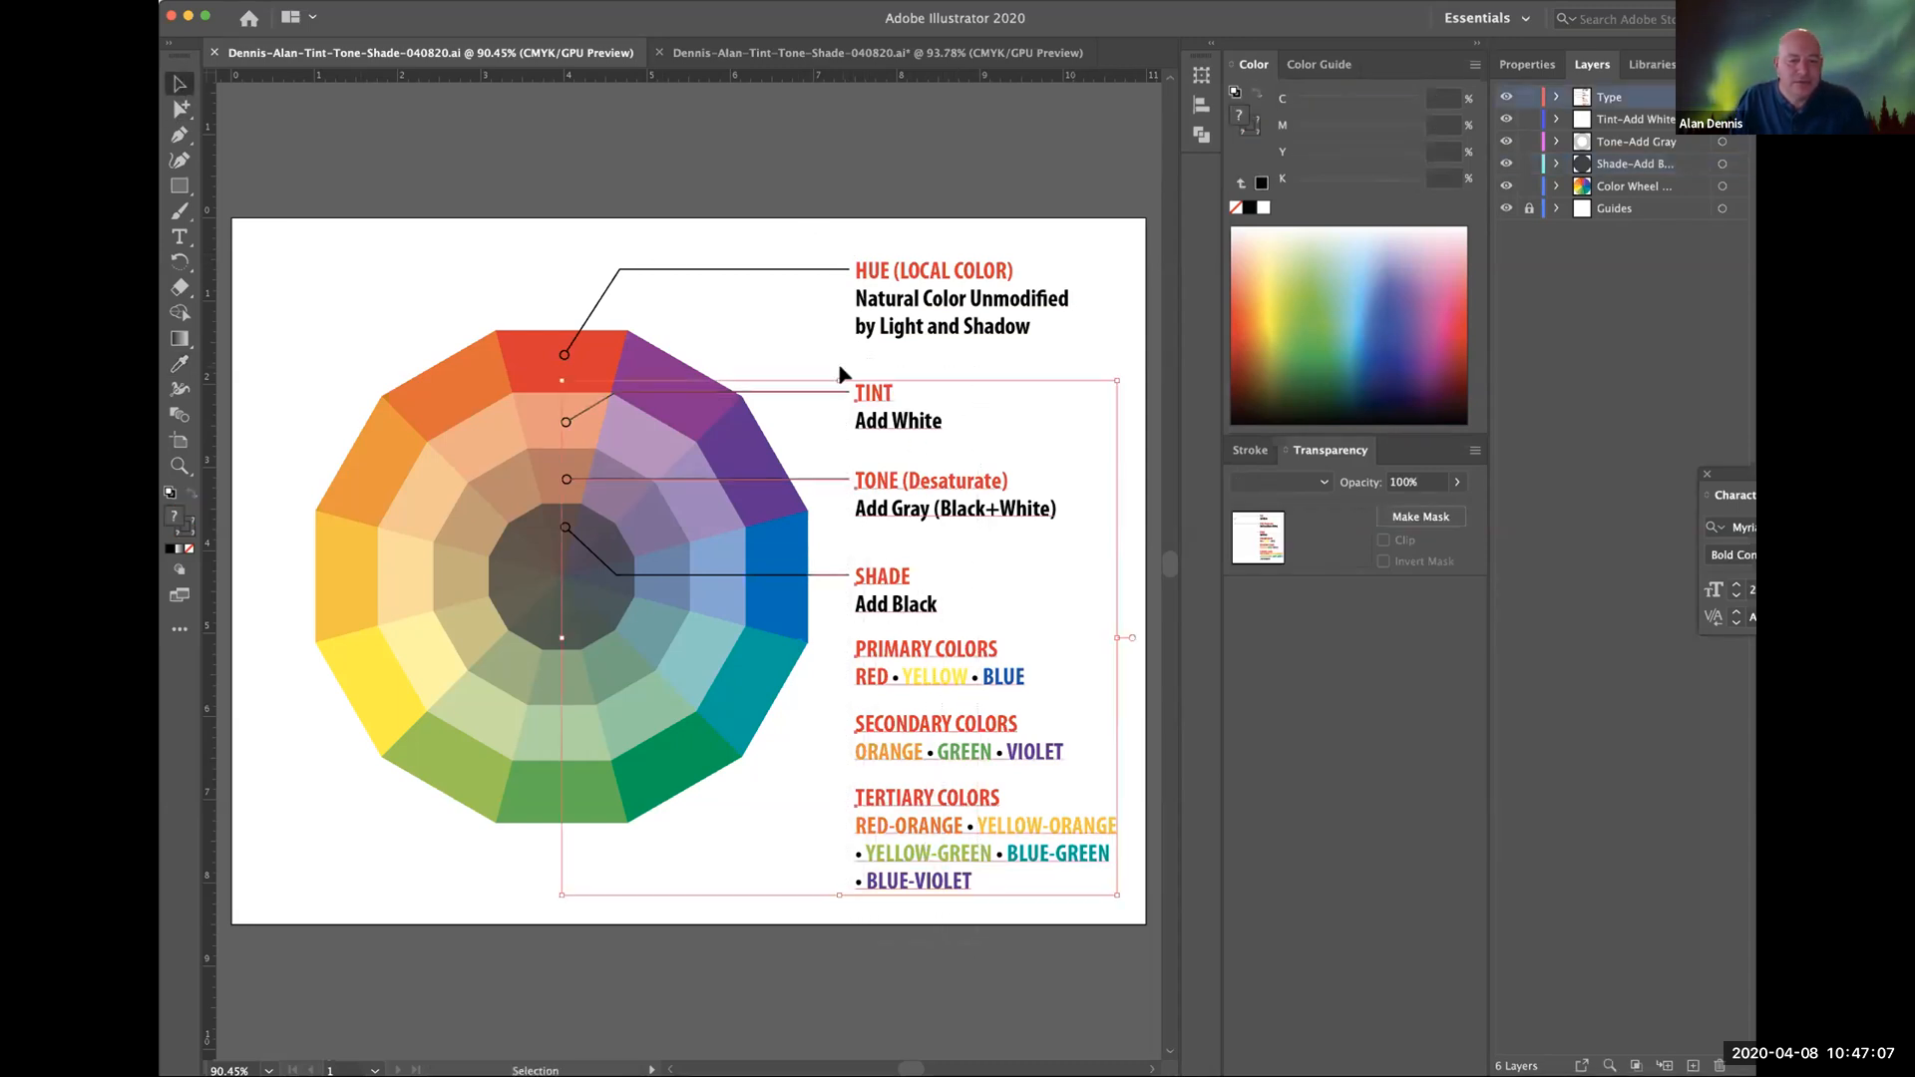
{"action": "key", "text": "super+alt"}
{"action": "key", "text": "Delete"}
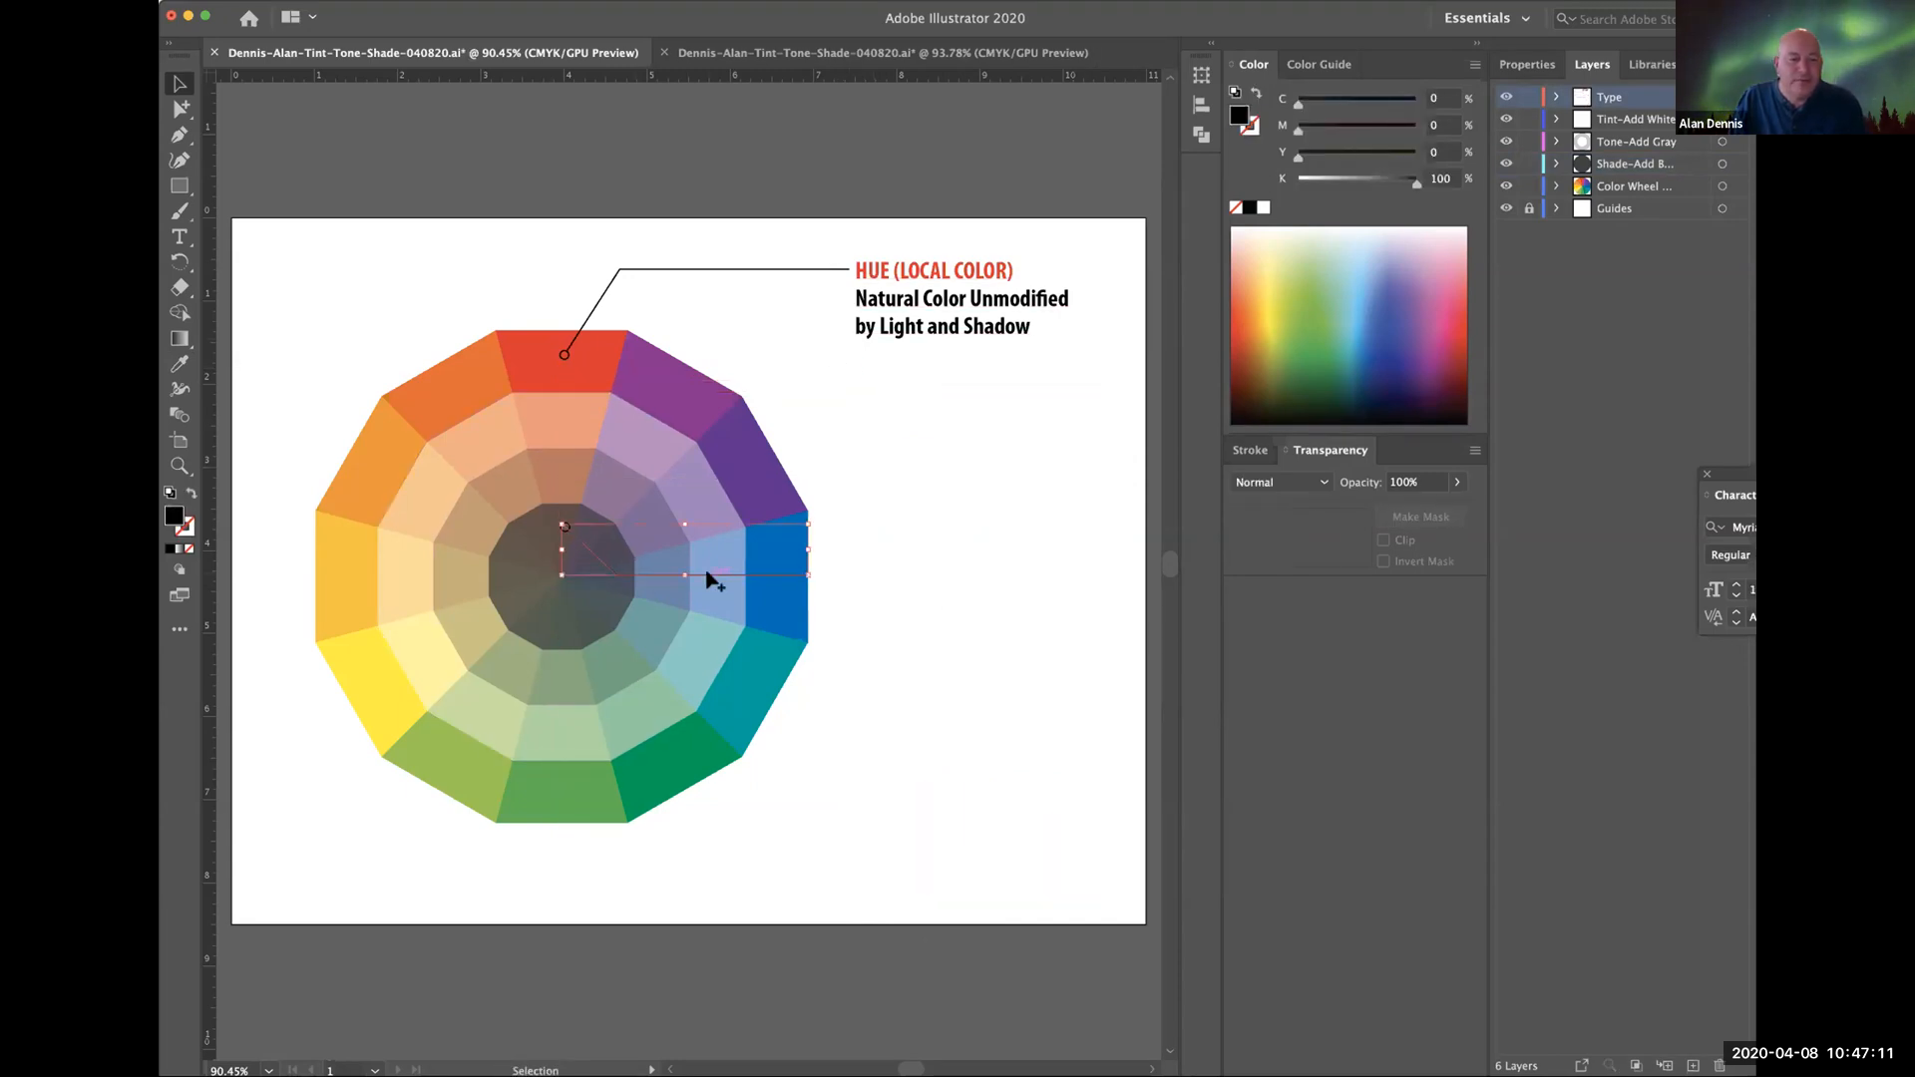
{"action": "left_click", "coordinate": [783, 547]}
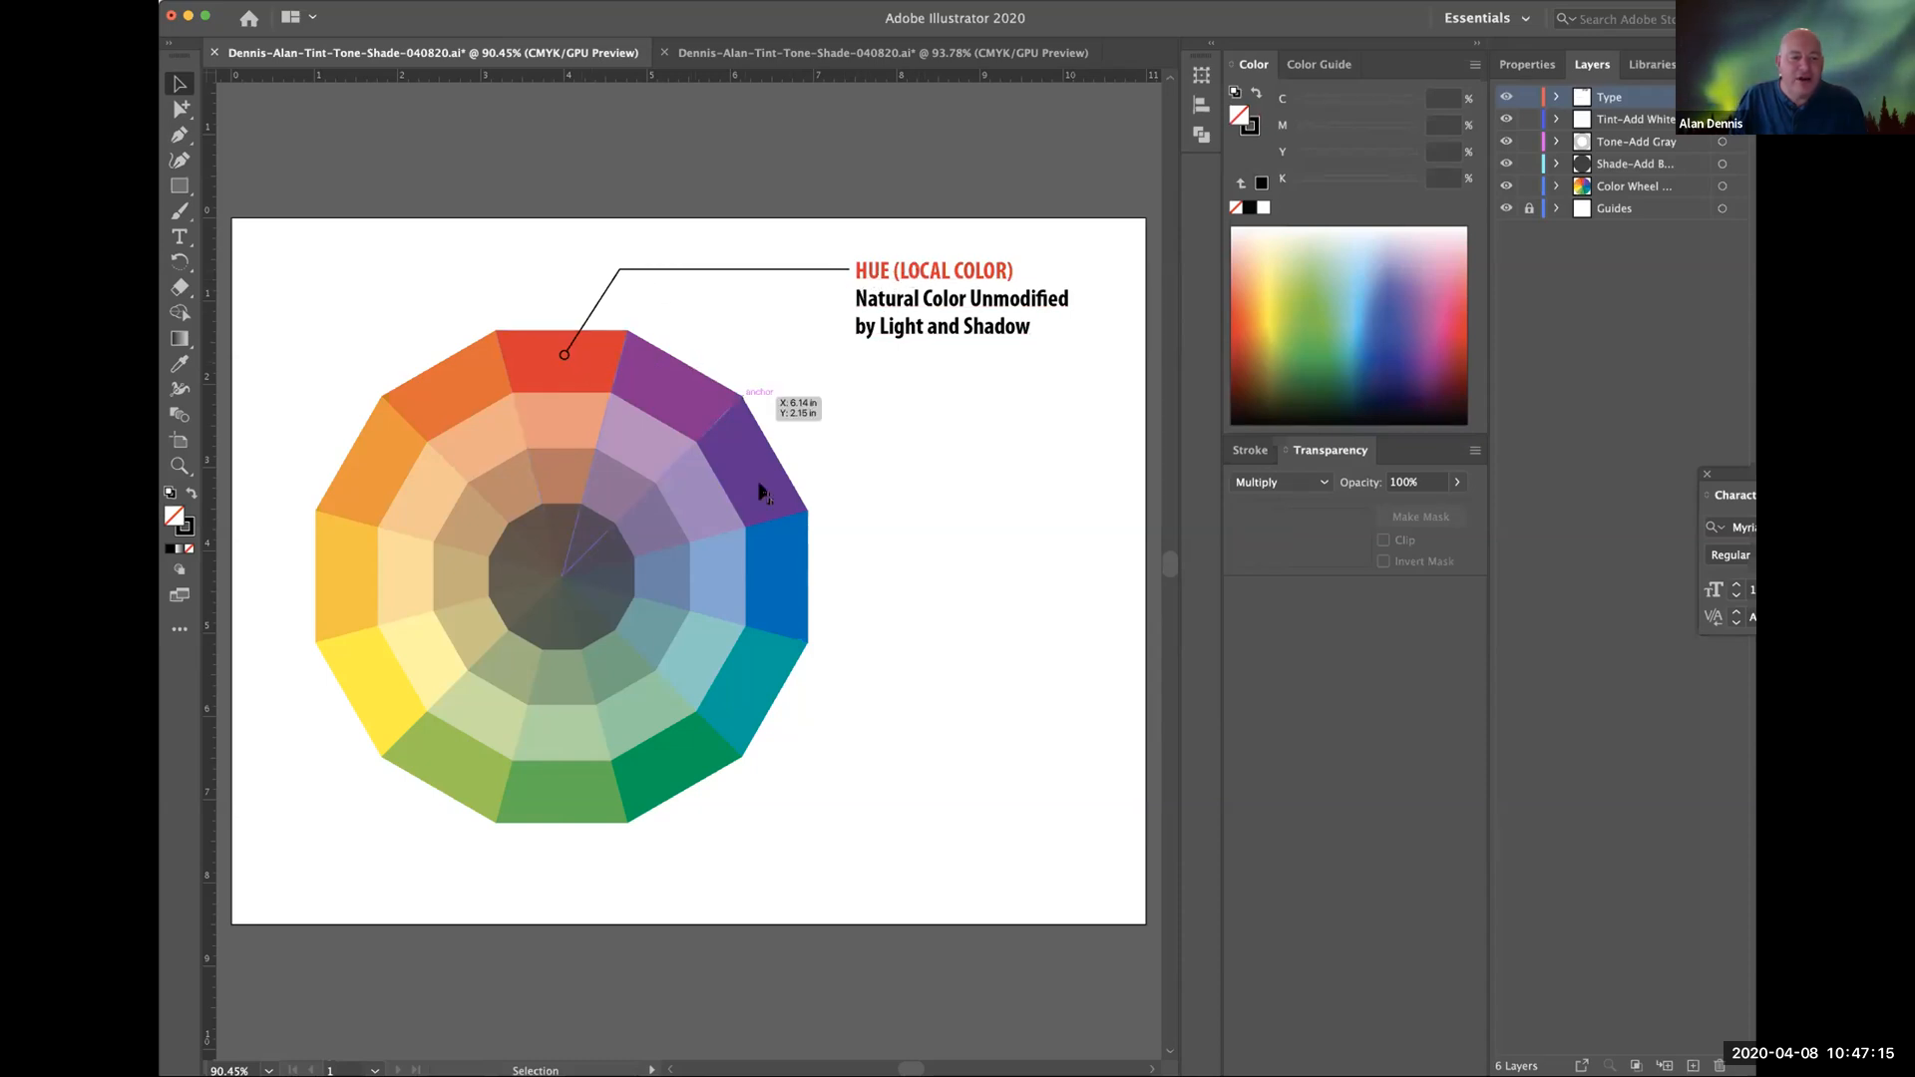
{"action": "left_click", "coordinate": [853, 513], "text": "alt"}
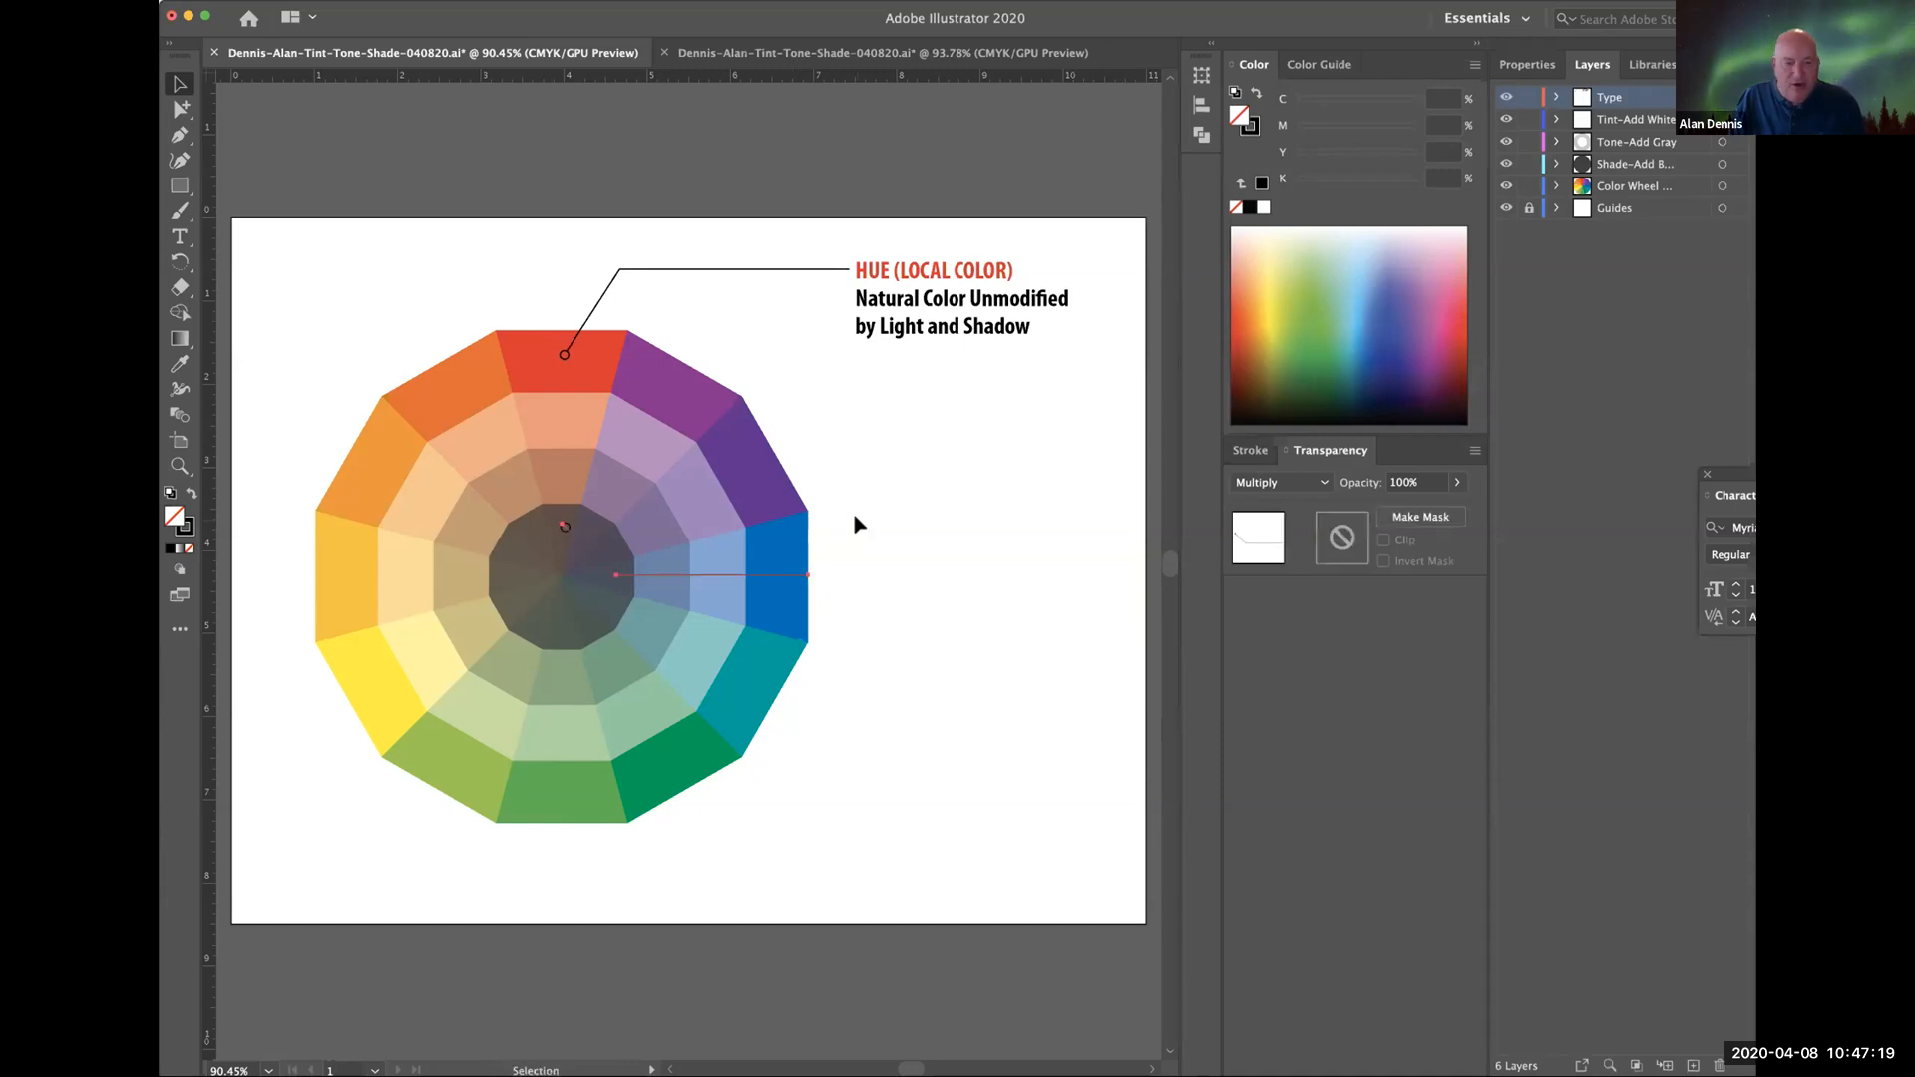
{"action": "key", "text": "super+z"}
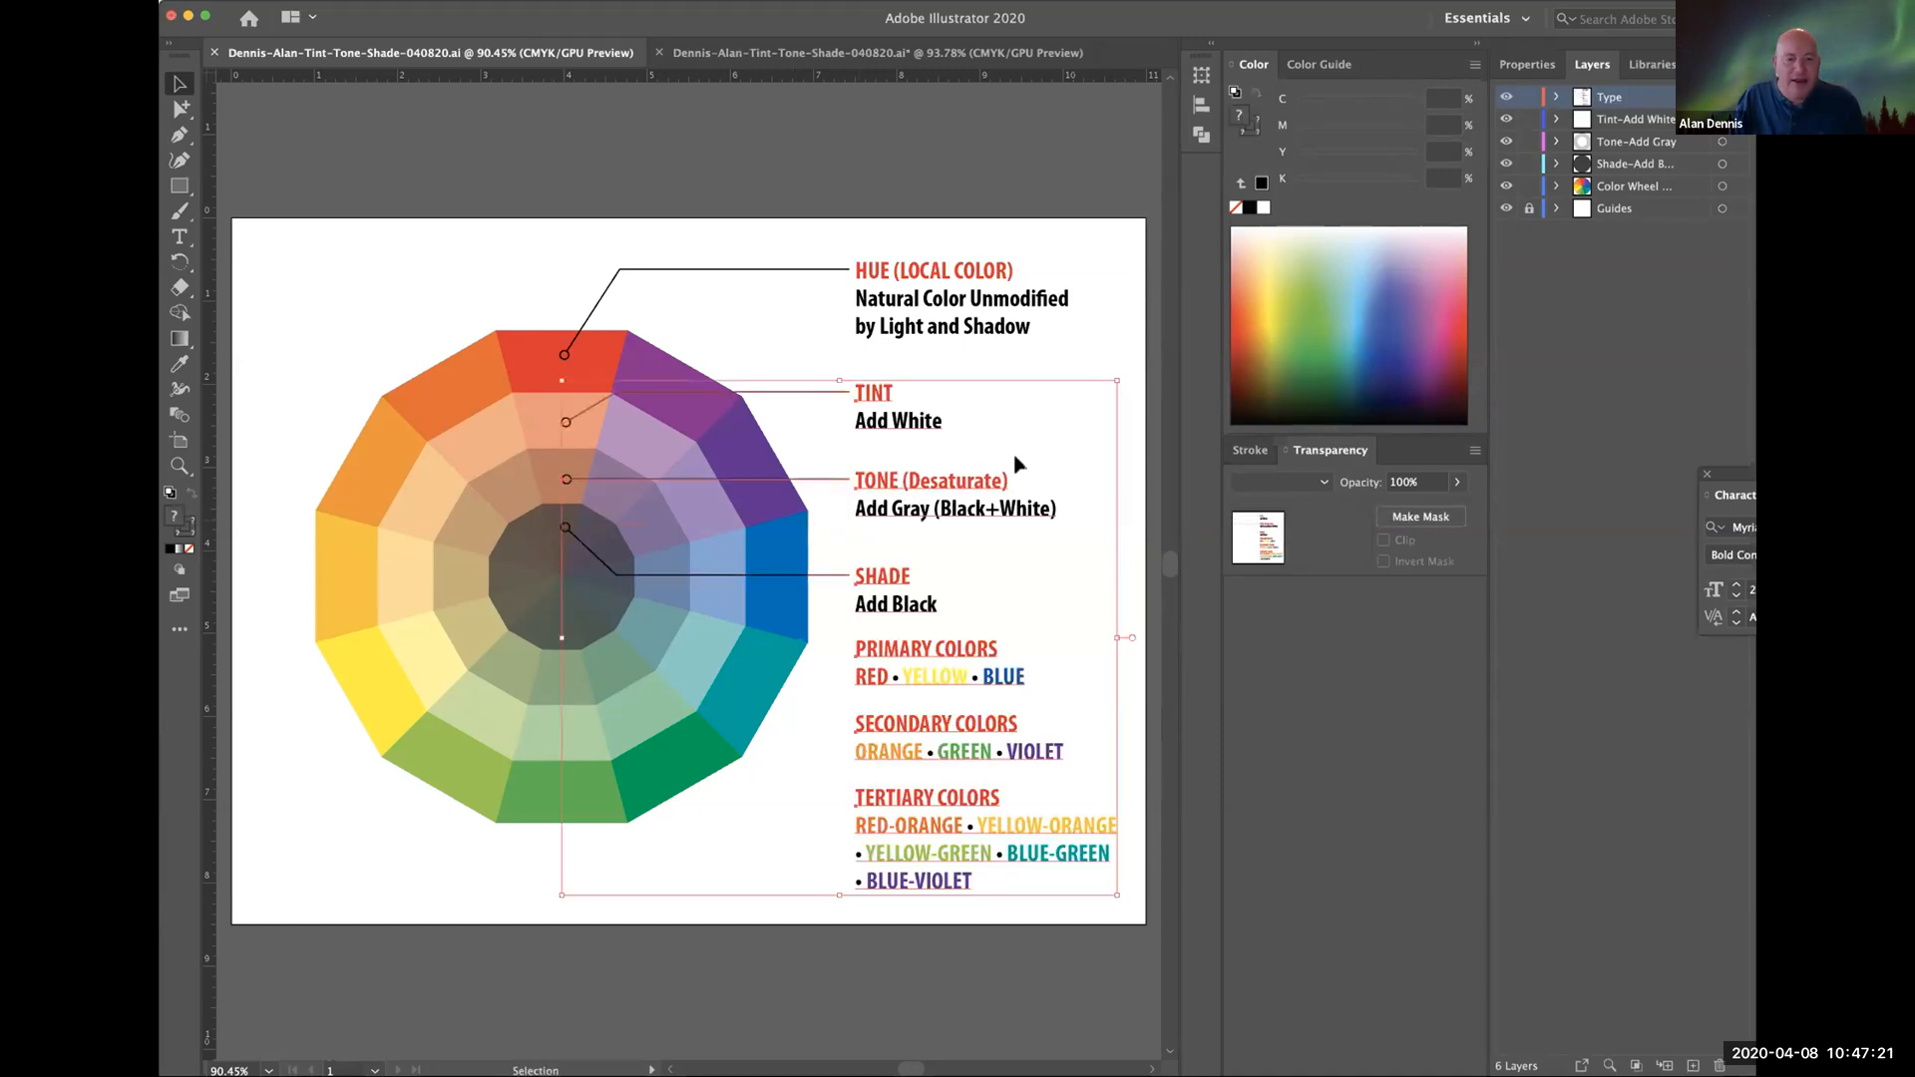
{"action": "left_click", "coordinate": [1064, 355]}
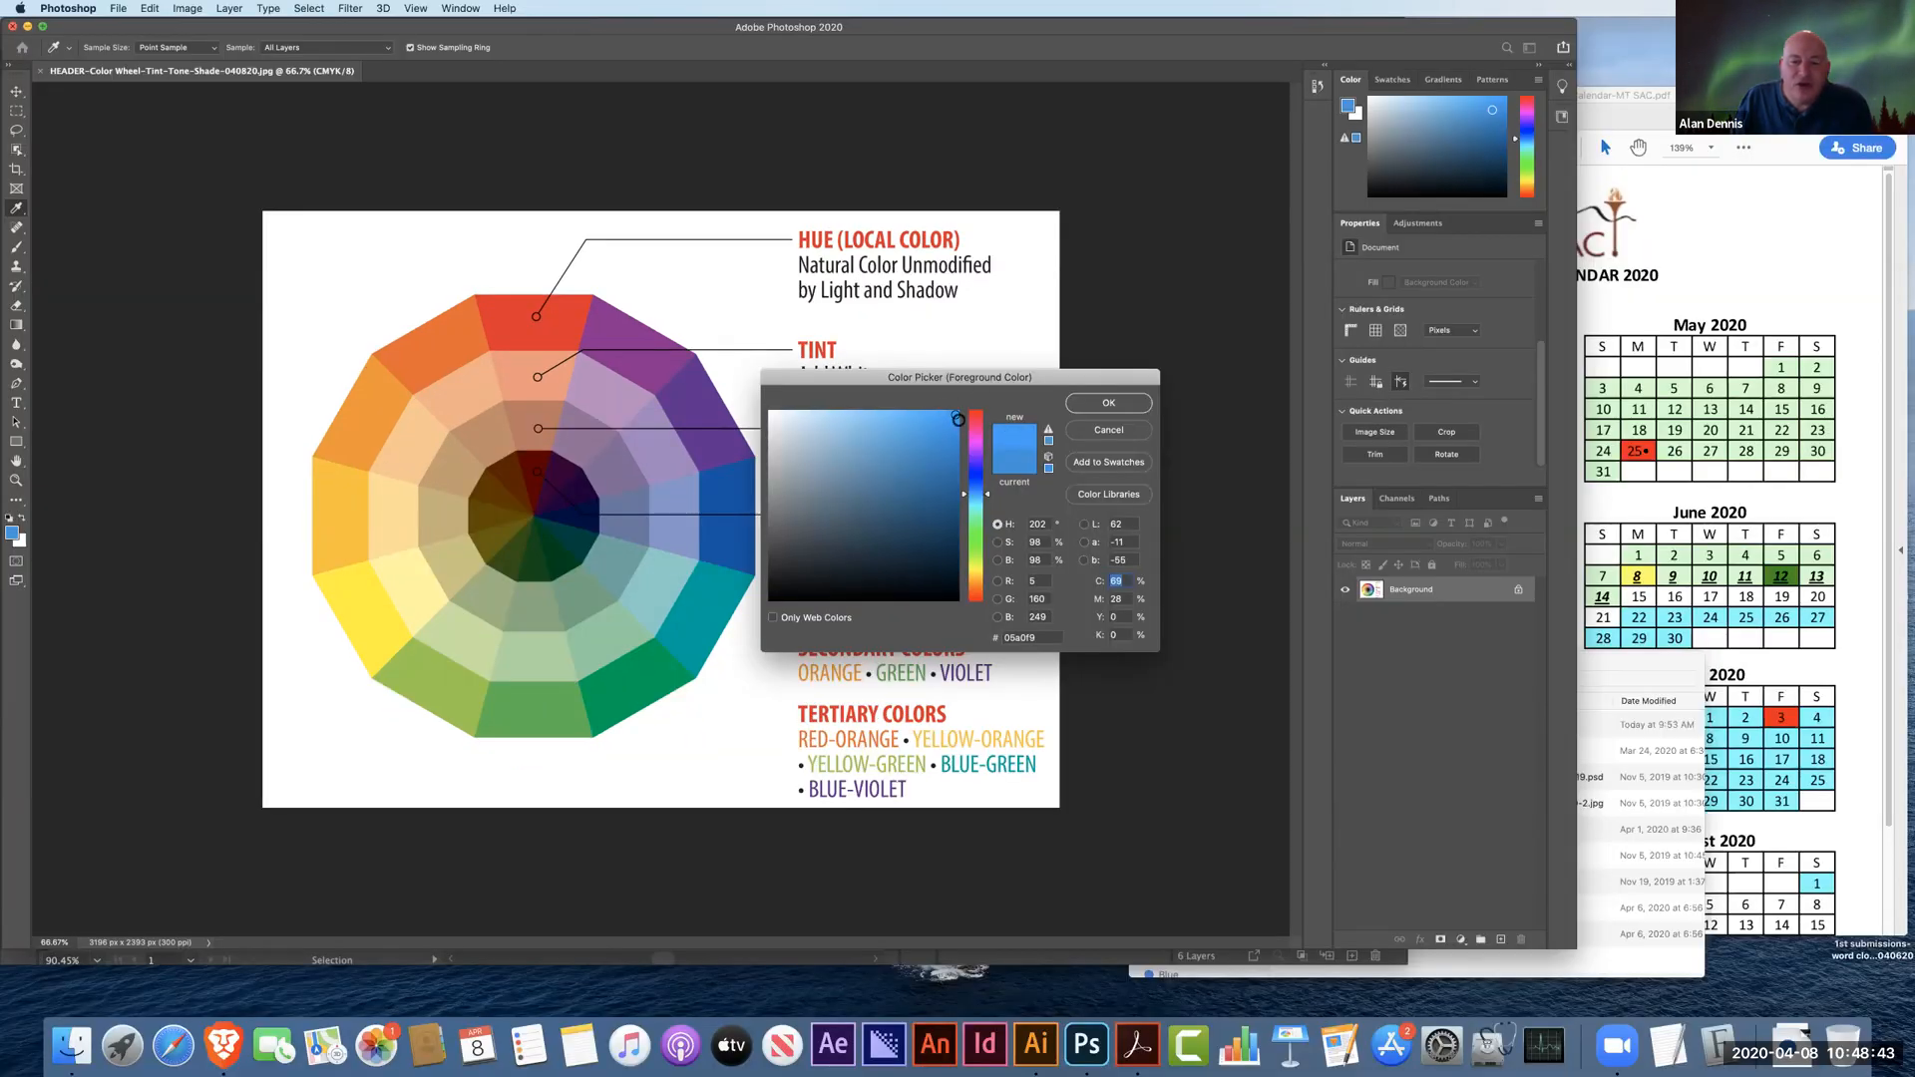
In Photoshop's foreground Color Picker, try progressively darker shades of blue down to black 000000 and 03283e, returning to the saturated hue 05a1fb.
{"action": "left_click_drag", "start_coordinate": [957, 446], "coordinate": [959, 482]}
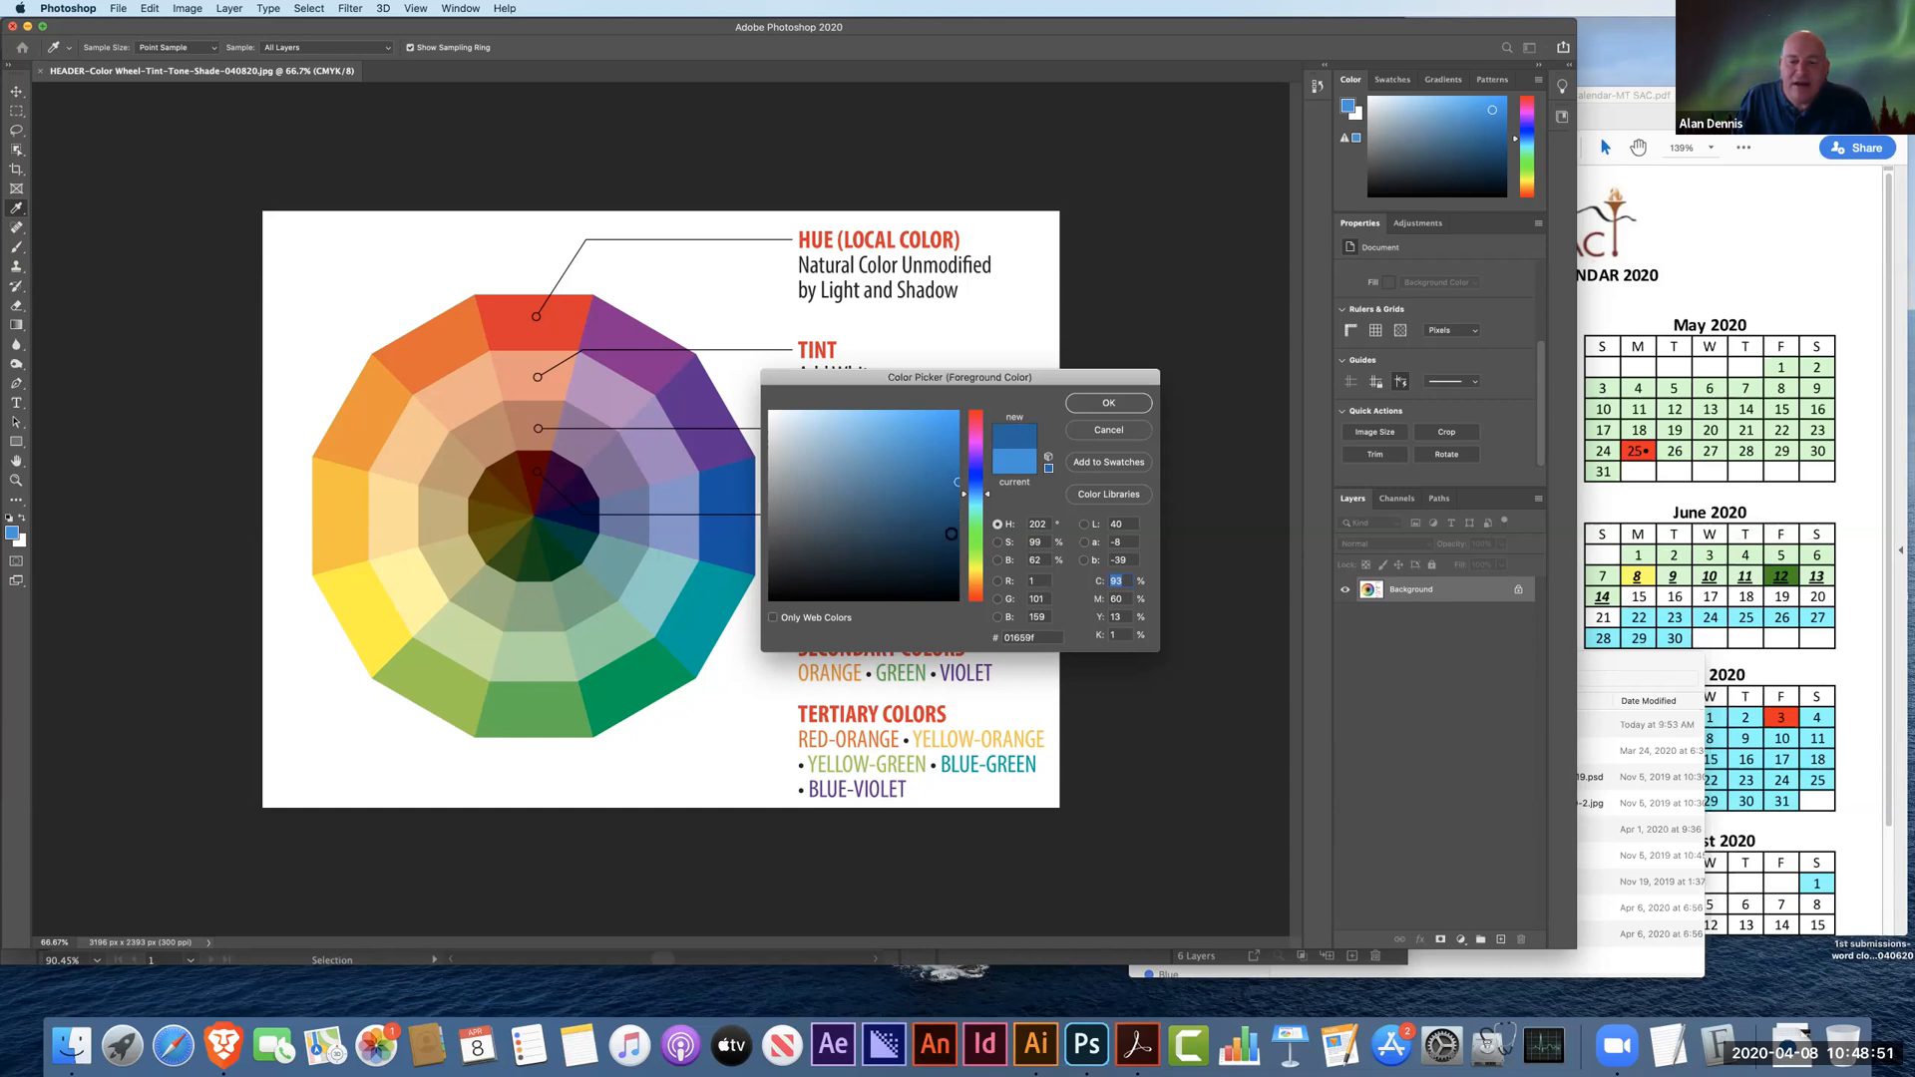
{"action": "left_click_drag", "start_coordinate": [956, 511], "coordinate": [955, 598]}
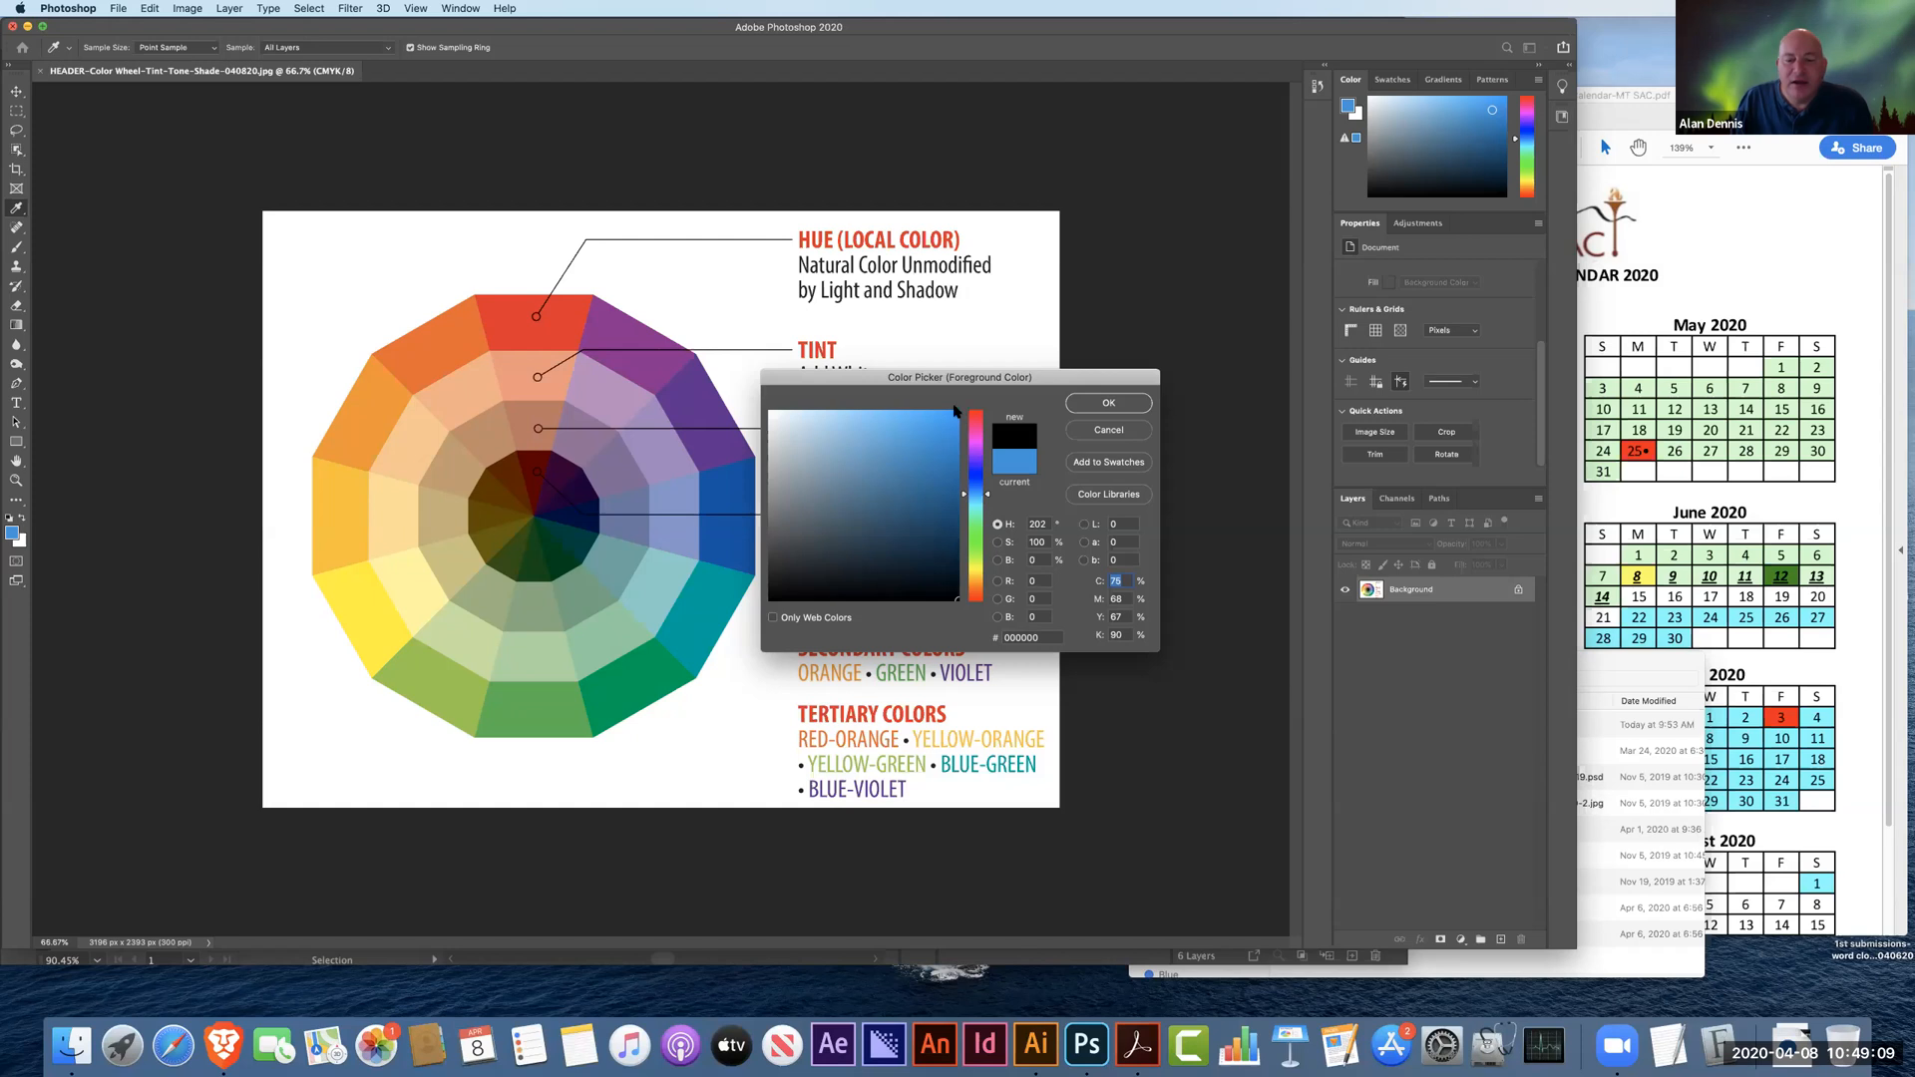
{"action": "left_click", "coordinate": [956, 413]}
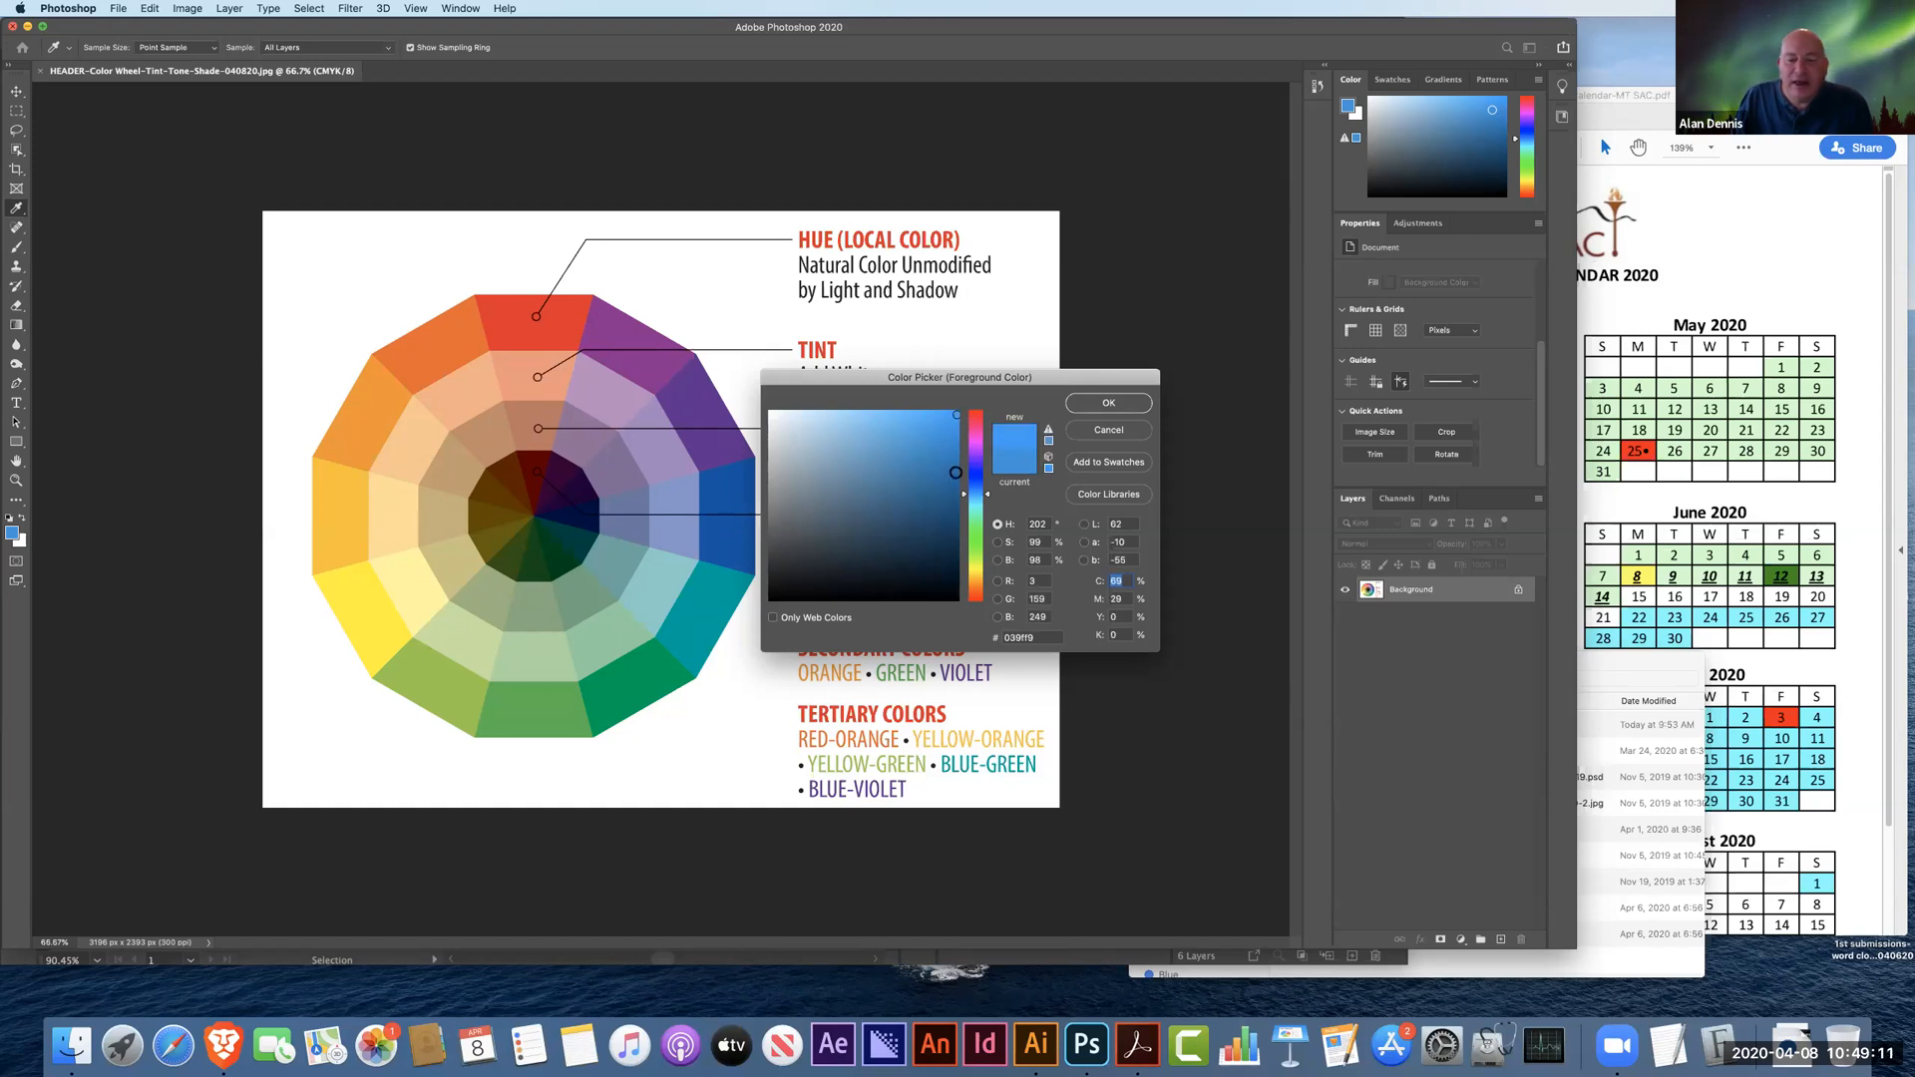
{"action": "left_click_drag", "start_coordinate": [957, 506], "coordinate": [951, 555]}
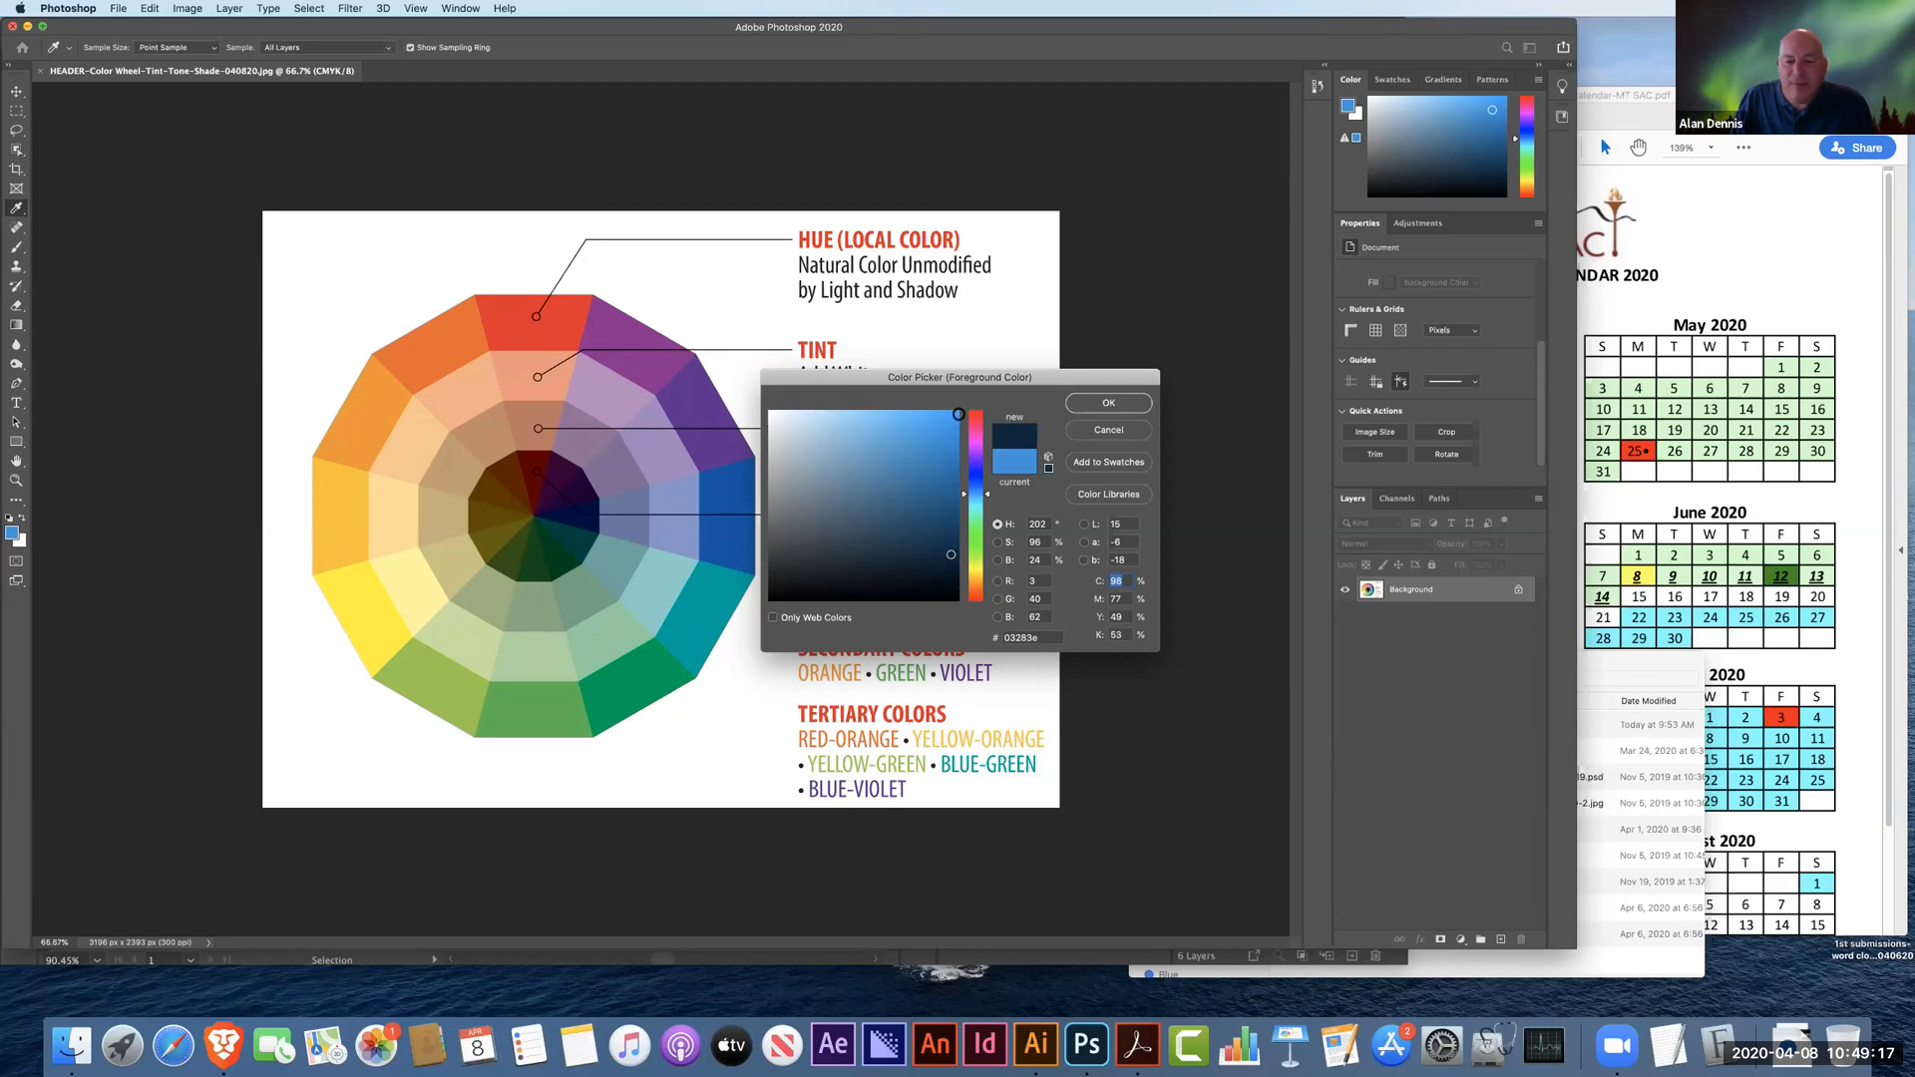
{"action": "left_click", "coordinate": [956, 412]}
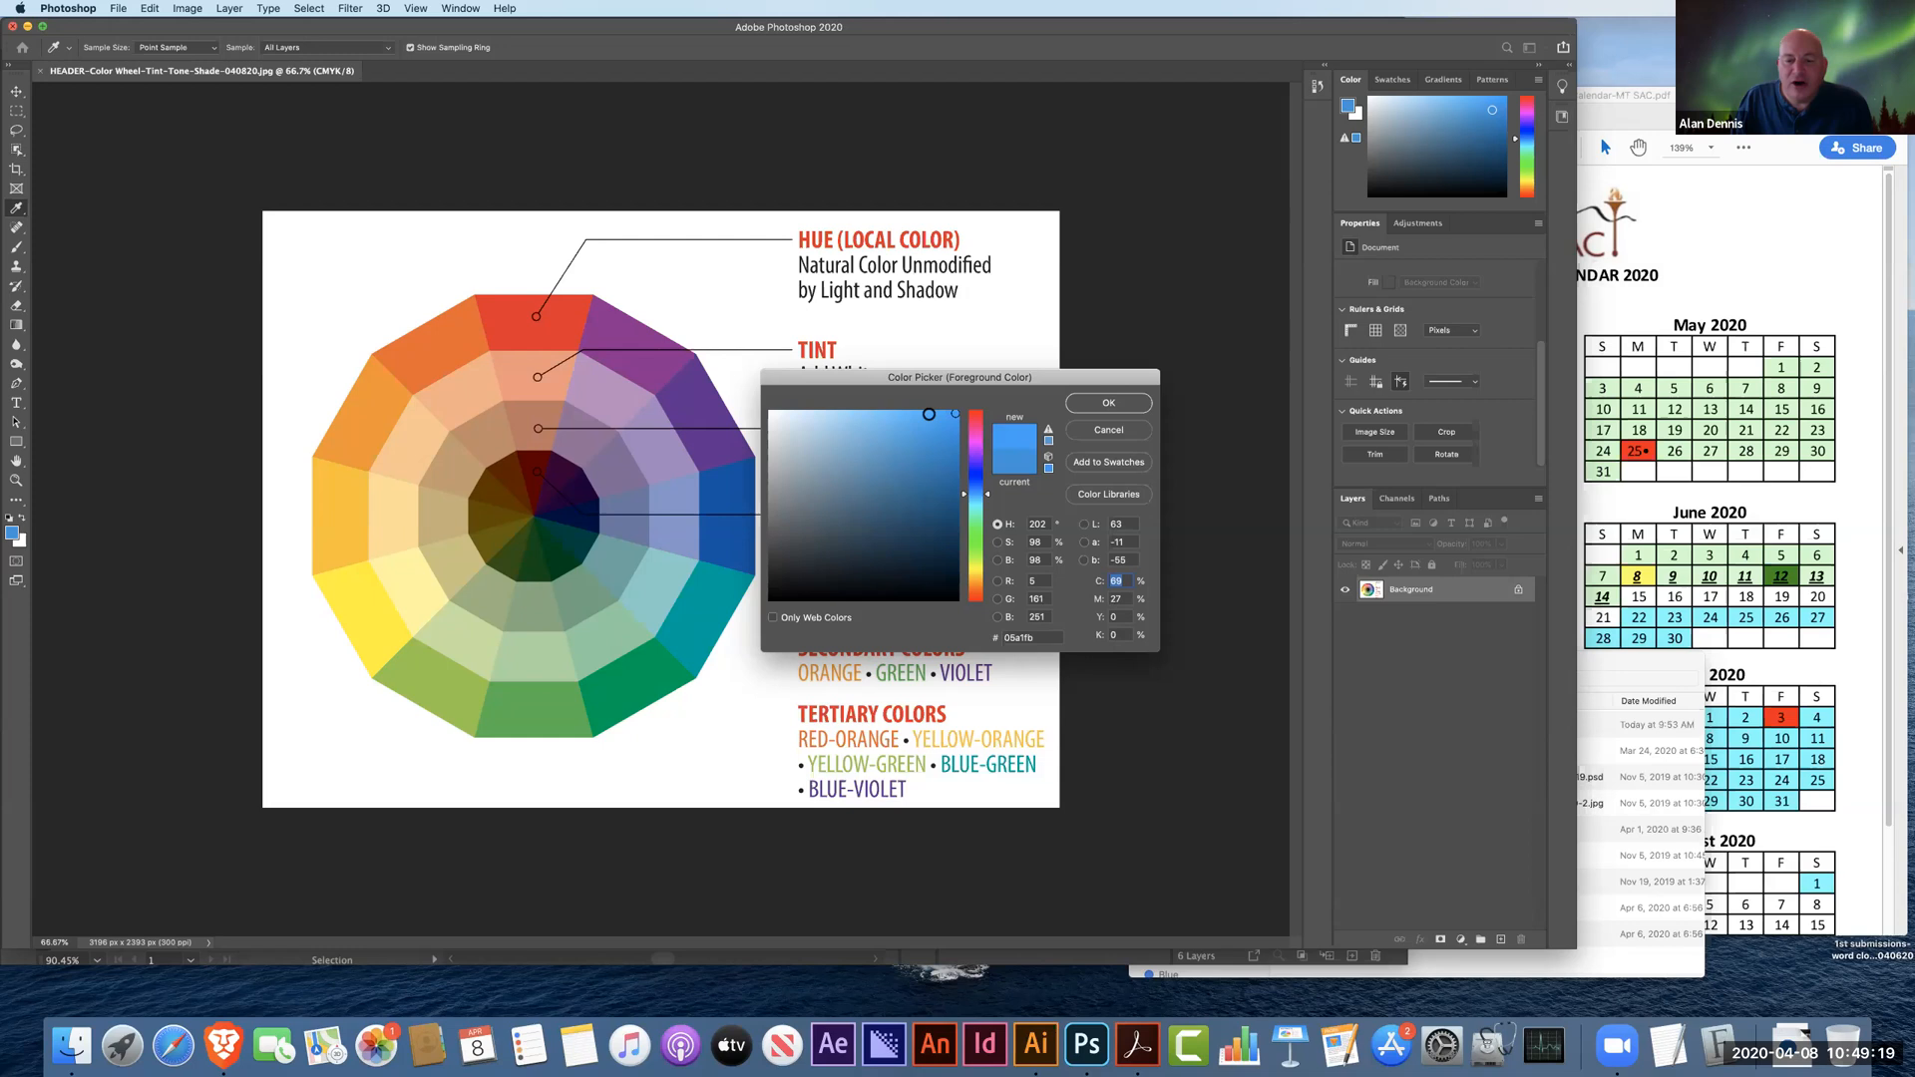
Try progressively lighter tints of the blue foreground color at nearly full brightness, from 45b8fa to the near-white e7f4fb.
{"action": "left_click", "coordinate": [906, 413]}
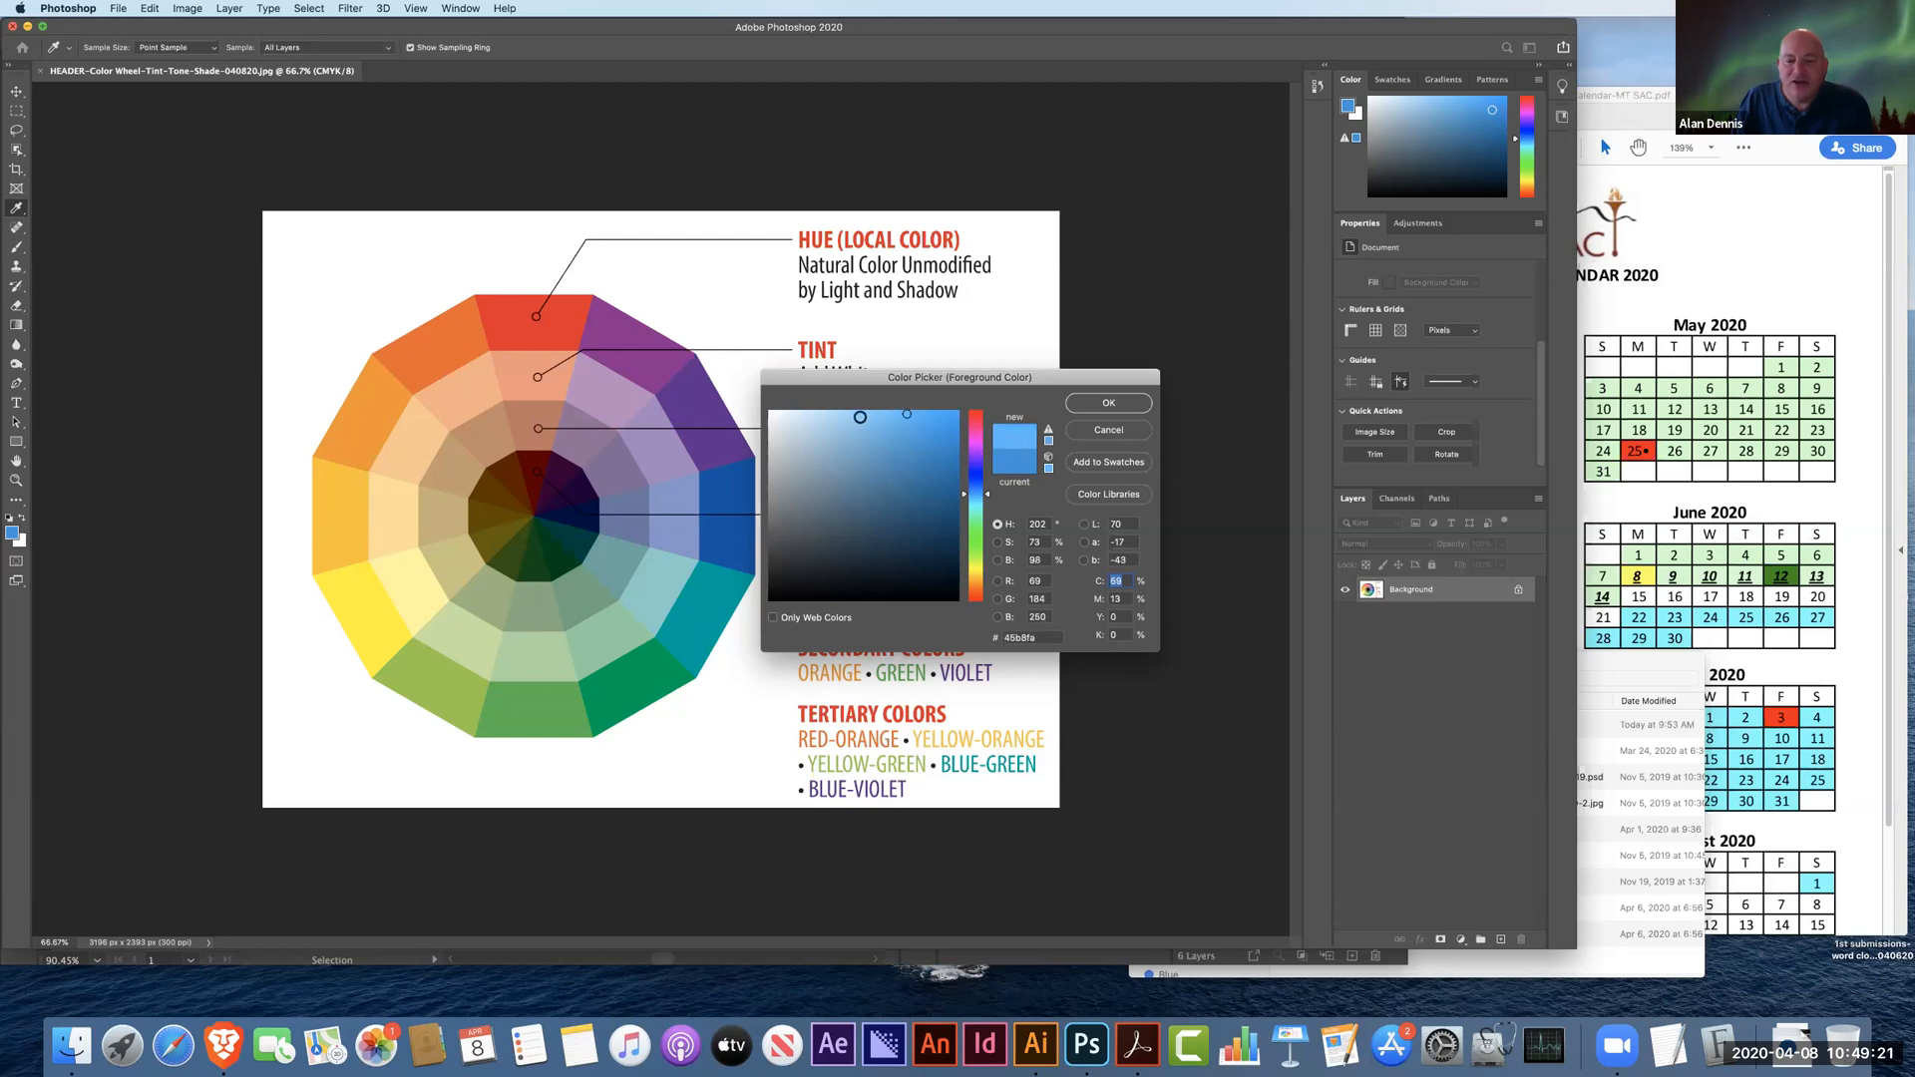
{"action": "left_click", "coordinate": [872, 413]}
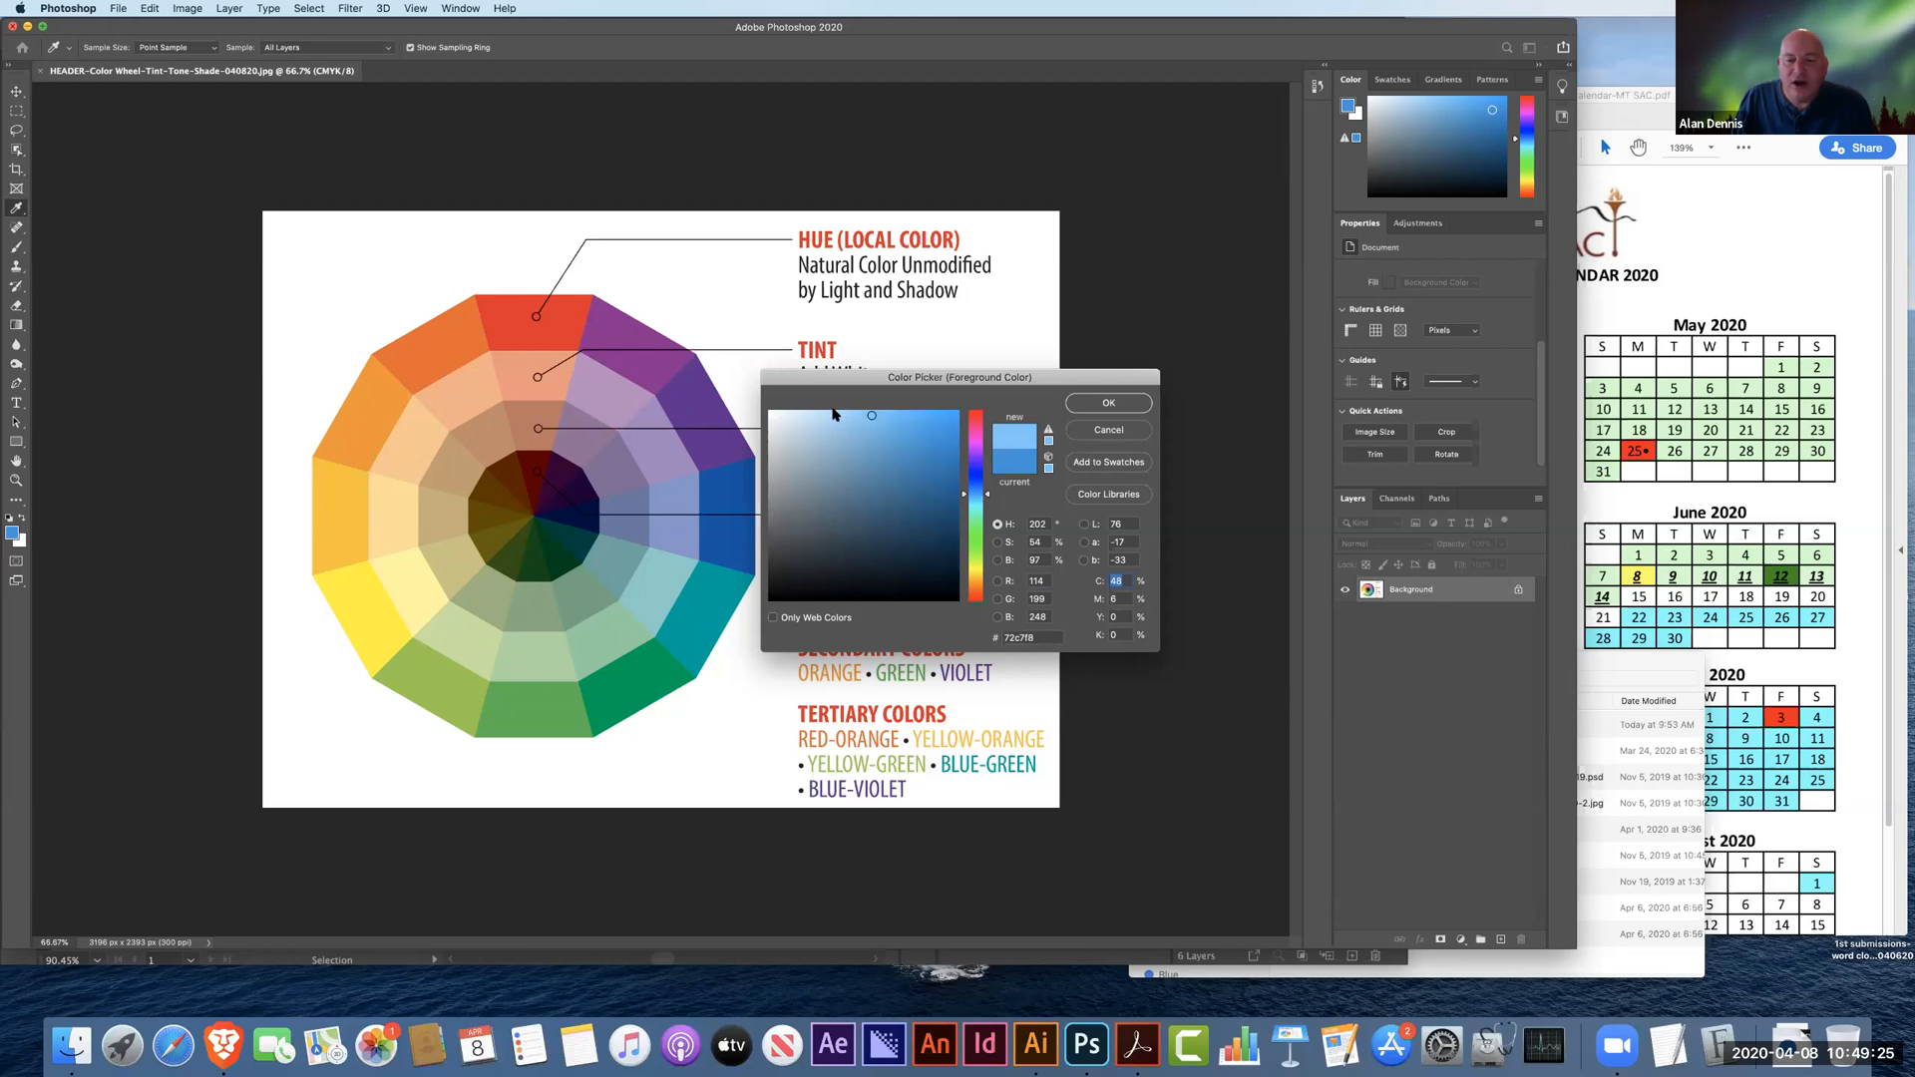
{"action": "left_click", "coordinate": [850, 414]}
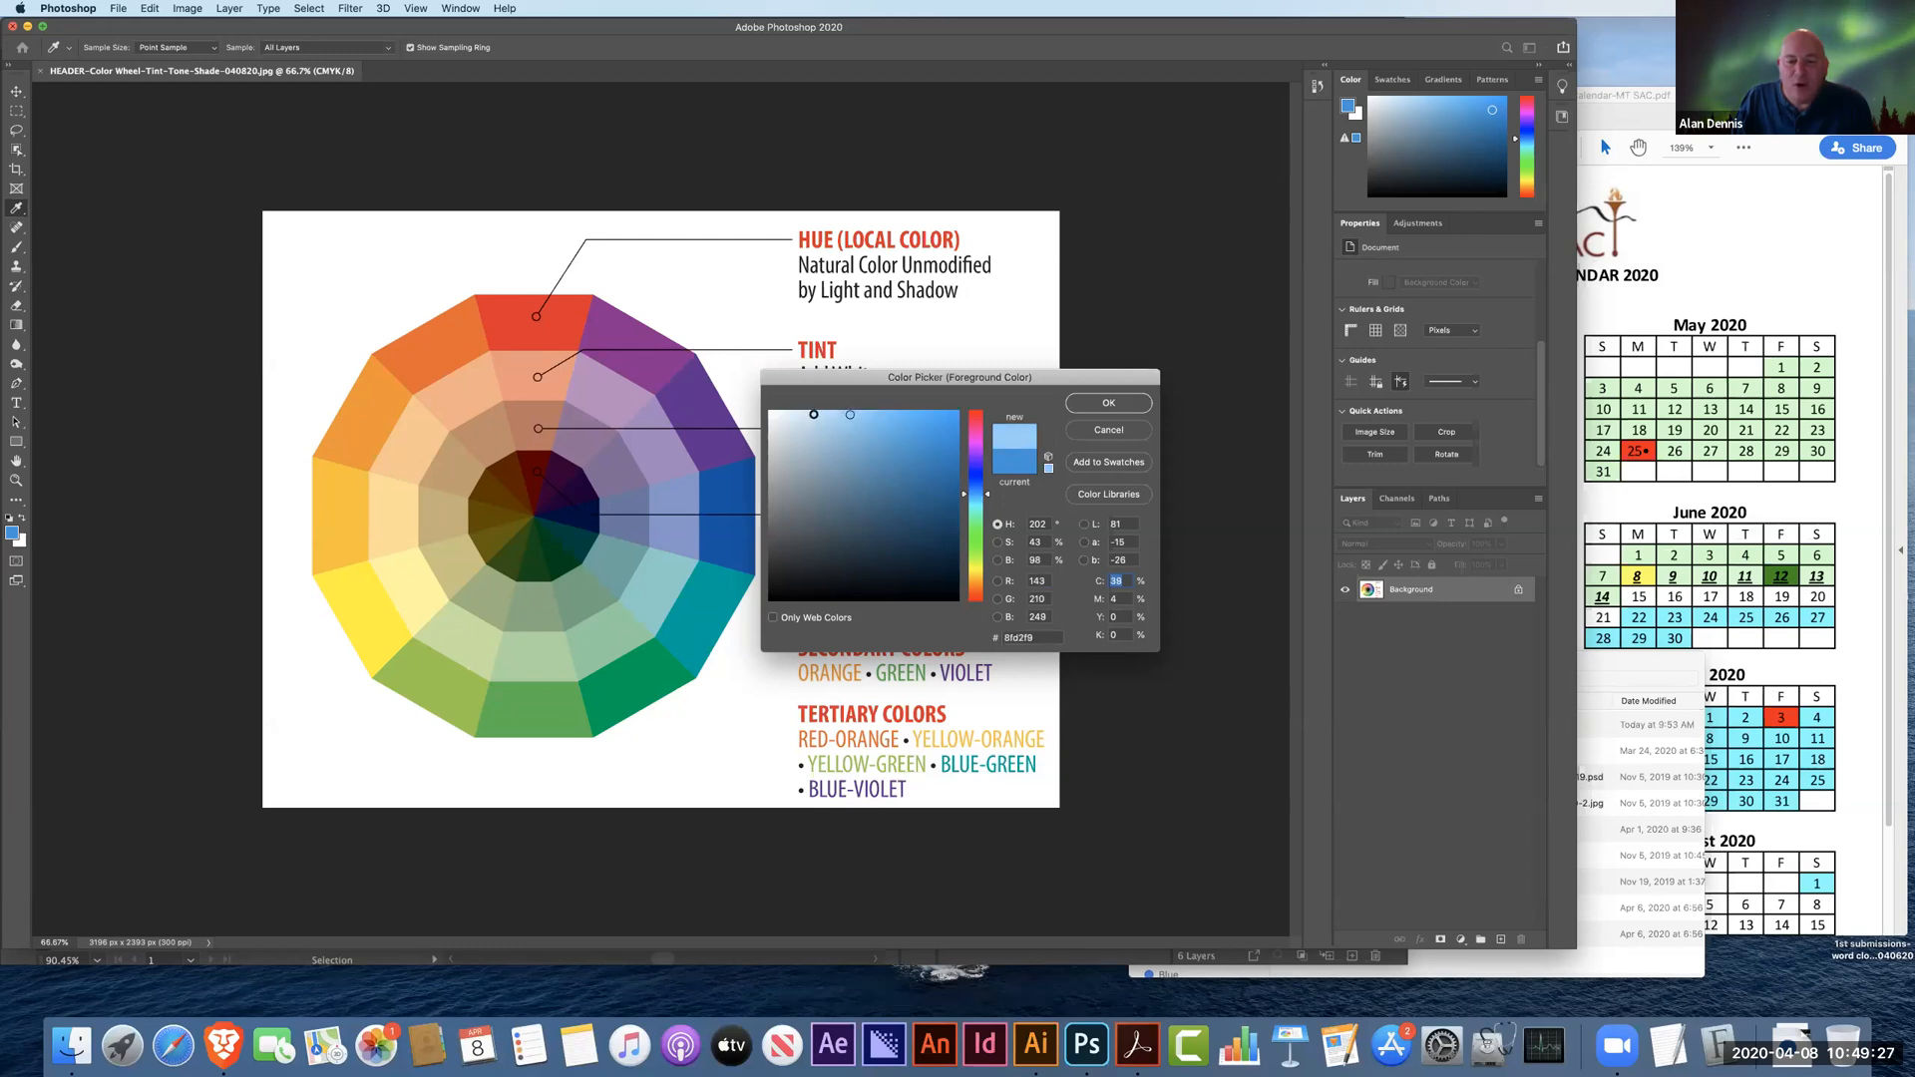
{"action": "left_click", "coordinate": [782, 414]}
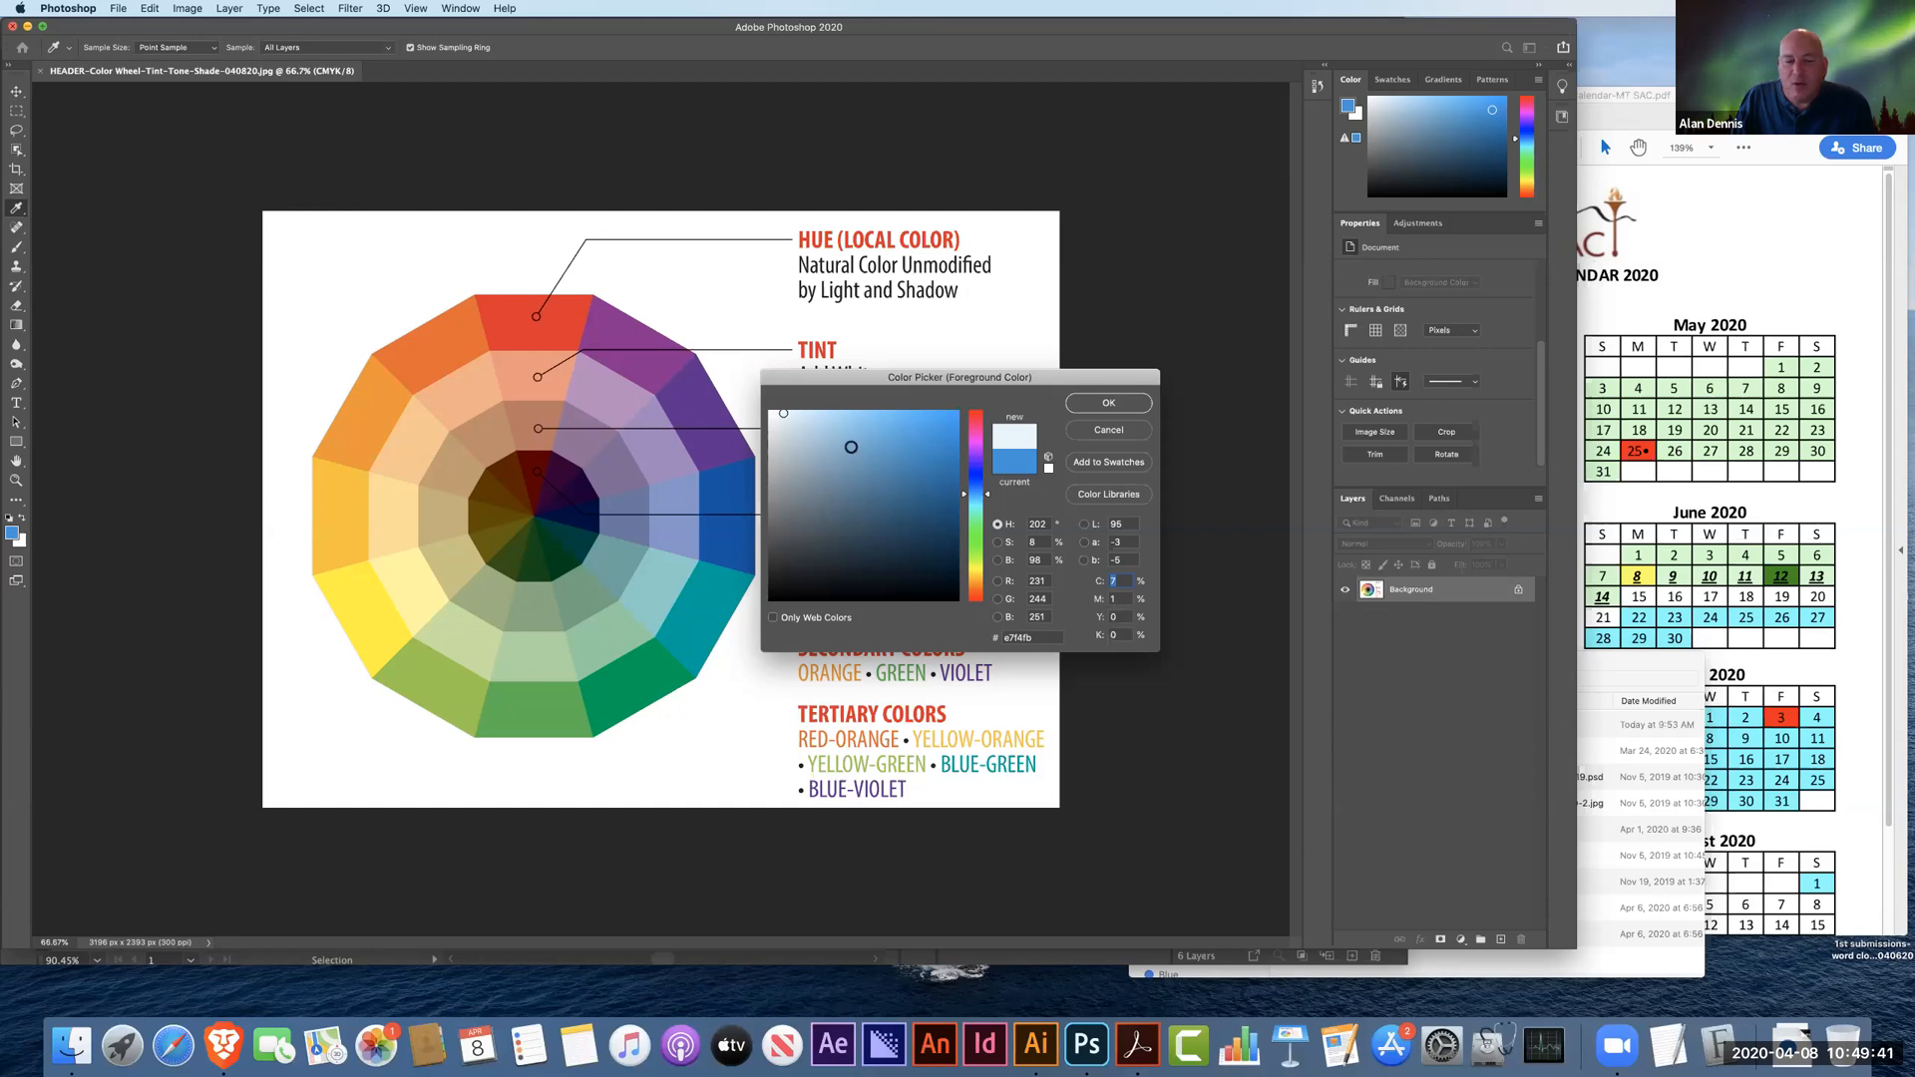
Return to the saturated blue 059ff8, try the desaturated dark tone 374046, and cancel the foreground color change.
{"action": "left_click", "coordinate": [955, 413]}
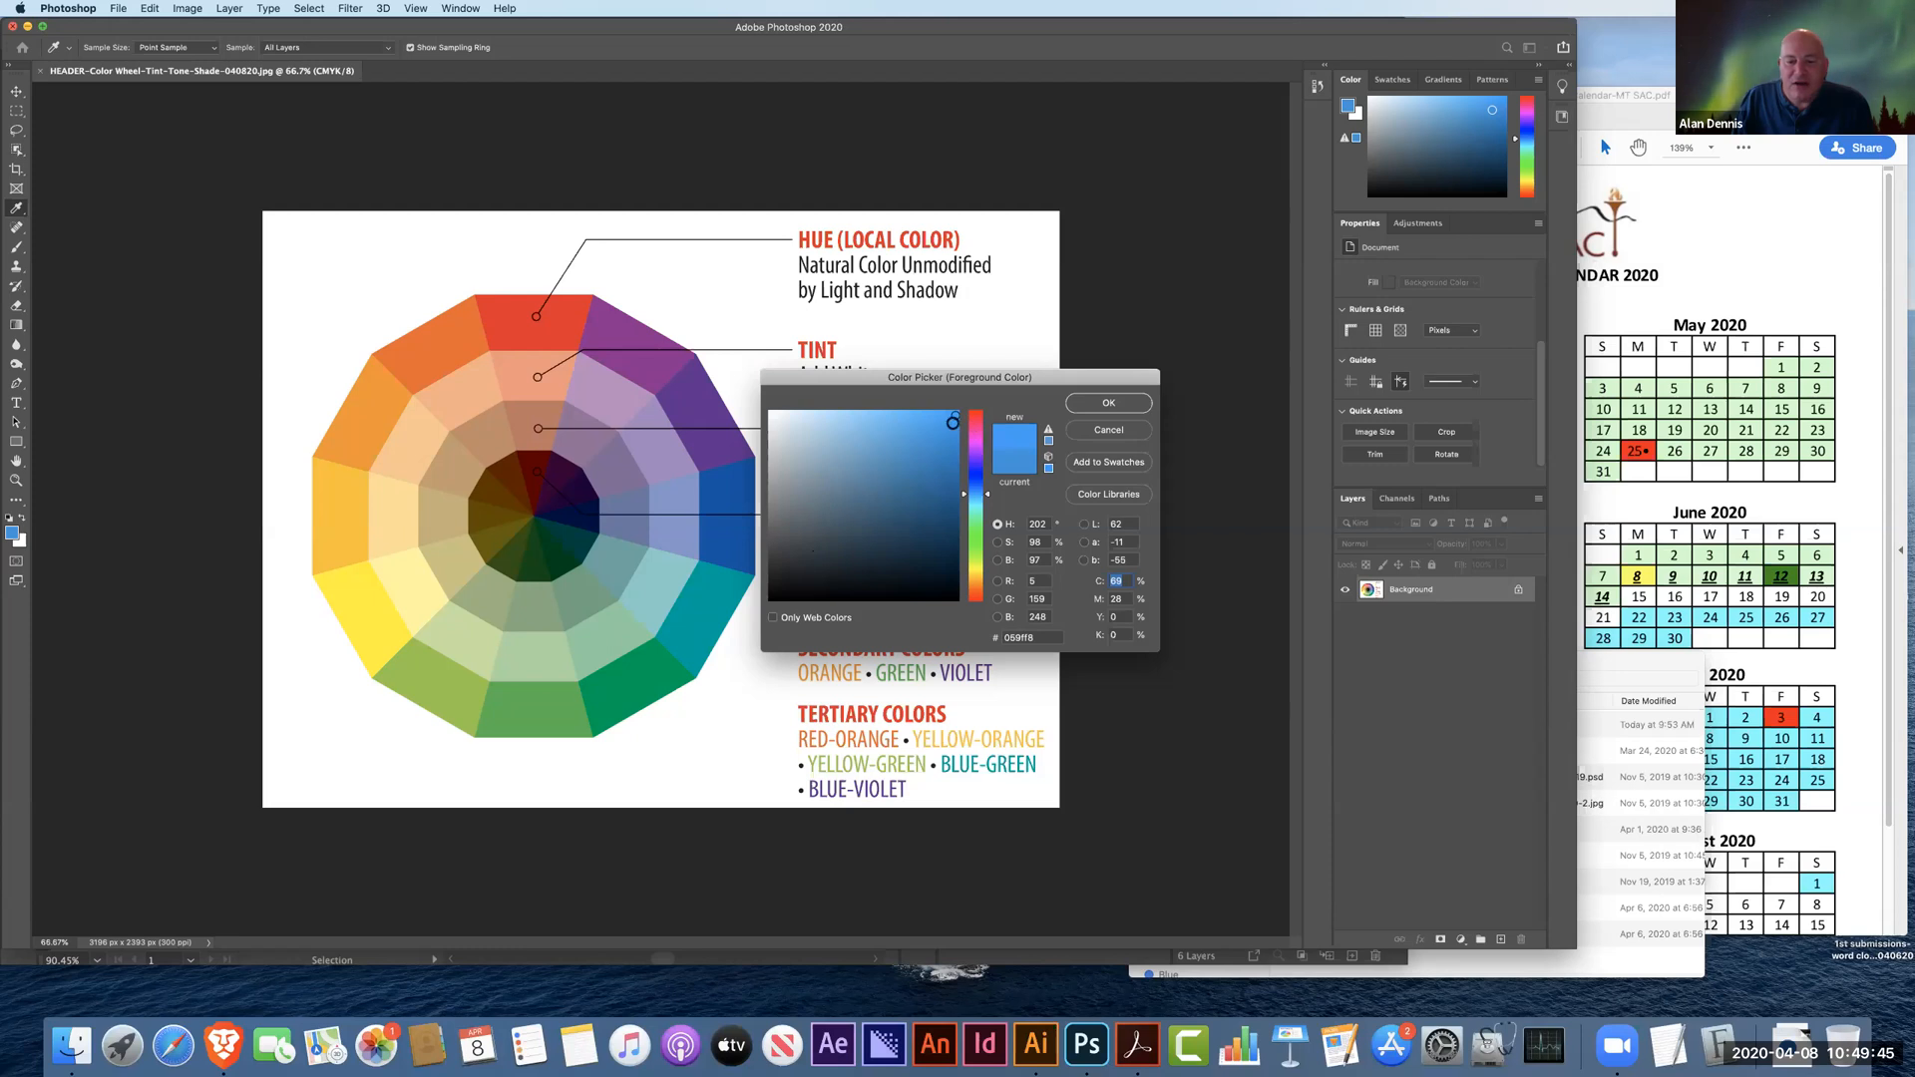
{"action": "left_click_drag", "start_coordinate": [917, 454], "coordinate": [800, 551]}
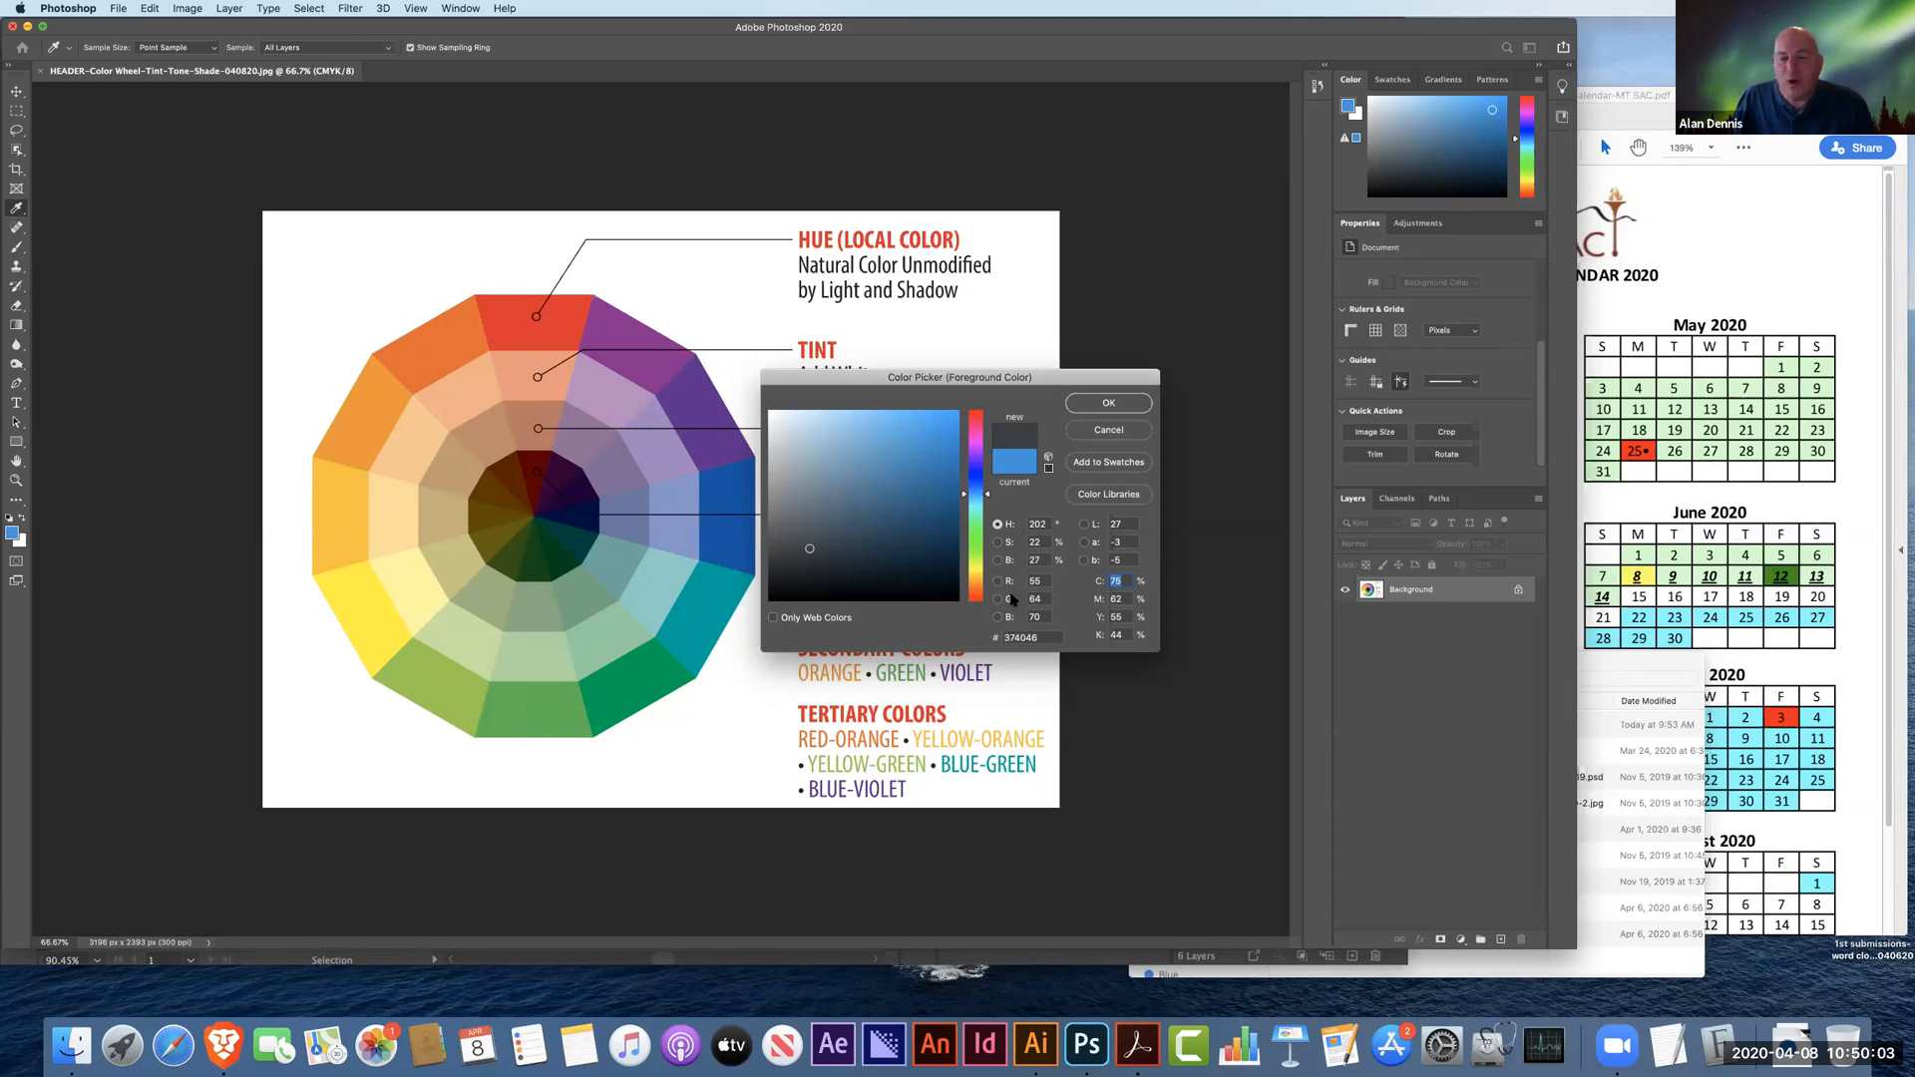
{"action": "left_click", "coordinate": [1104, 433]}
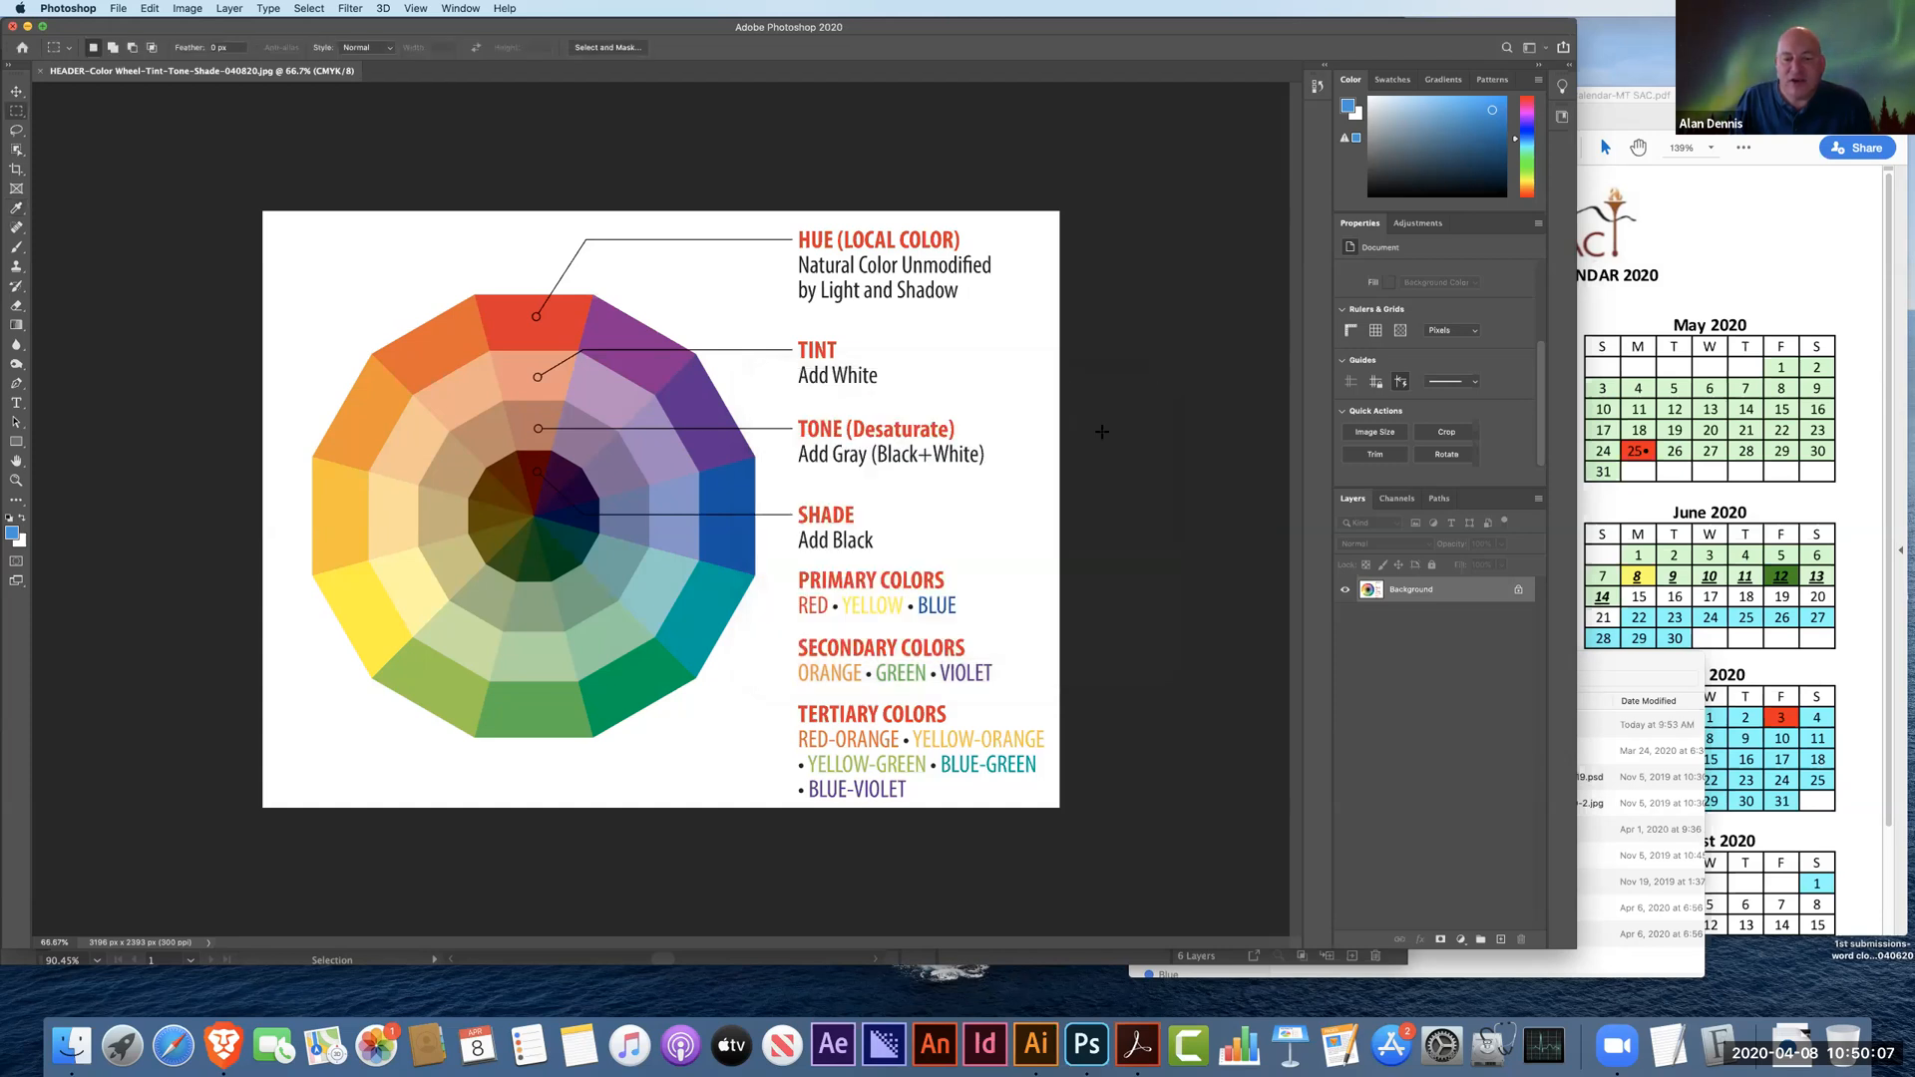